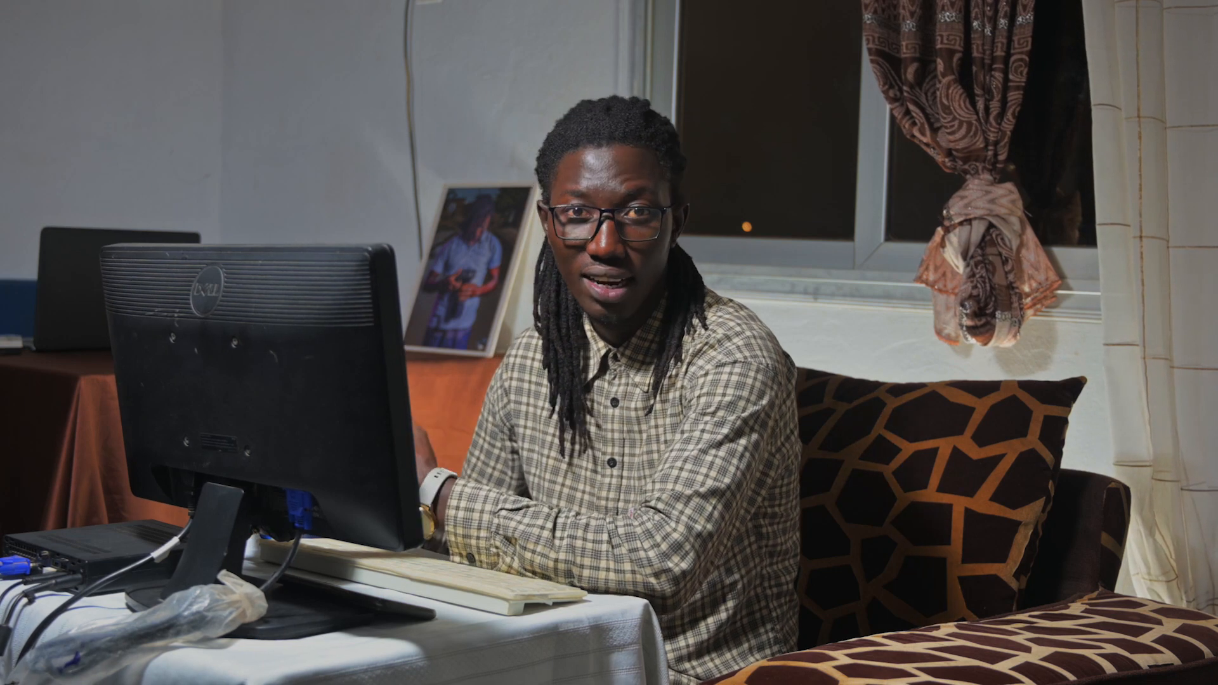
pyautogui.click(768, 535)
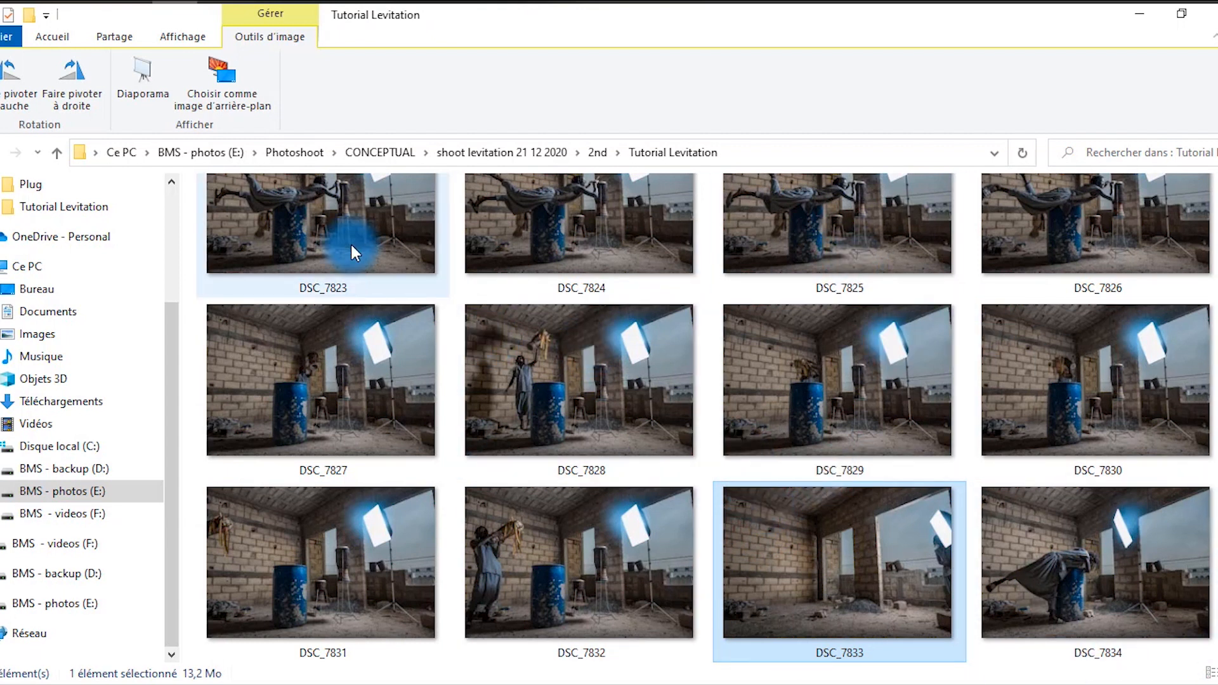
pyautogui.moveTo(774, 546); pyautogui.dragTo(355, 330)
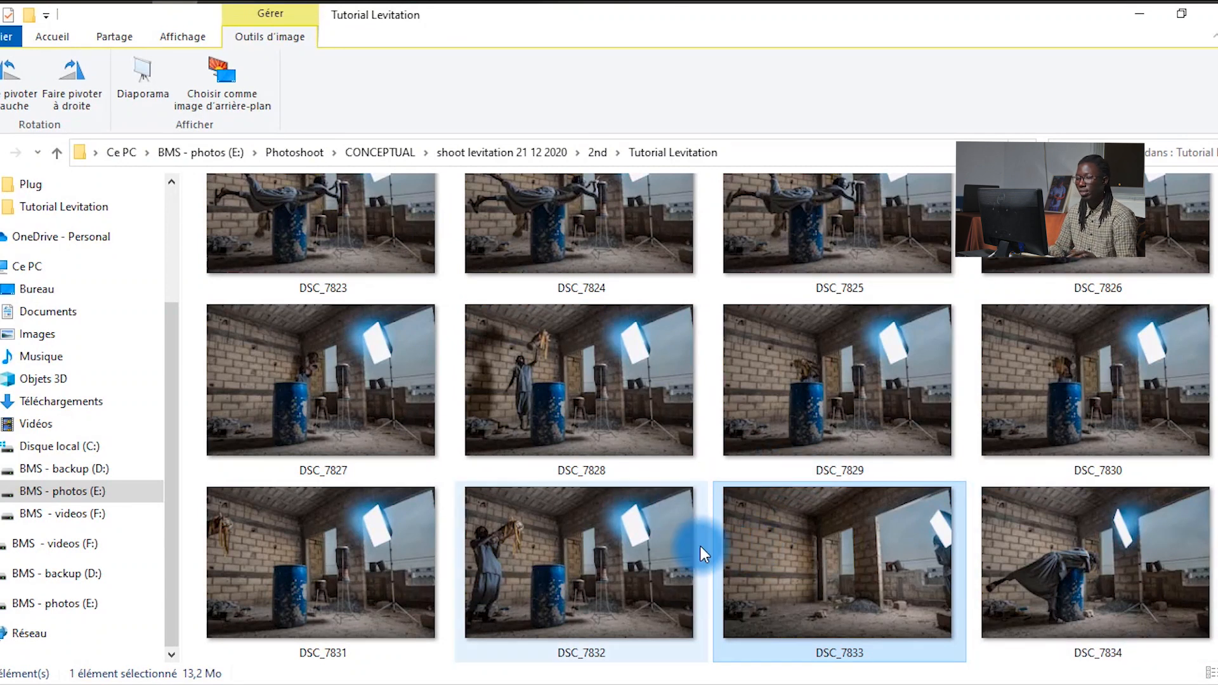
# Step: Select all photos in the folder except DSC_7833 and place them as separate layers in the DSC_7833.jpg document in Photoshop
pyautogui.hotkey('ctrl', 'a')
pyautogui.keyDown('ctrl'); pyautogui.click(821, 547); pyautogui.keyUp('ctrl')
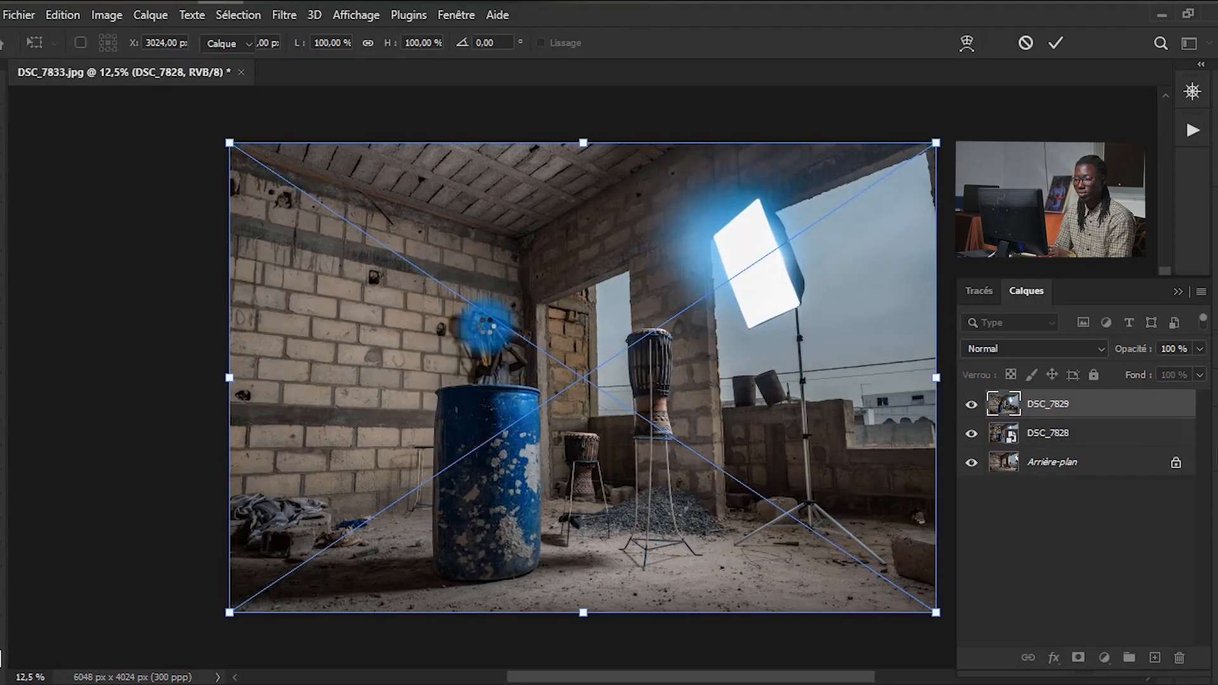
pyautogui.press('Return')
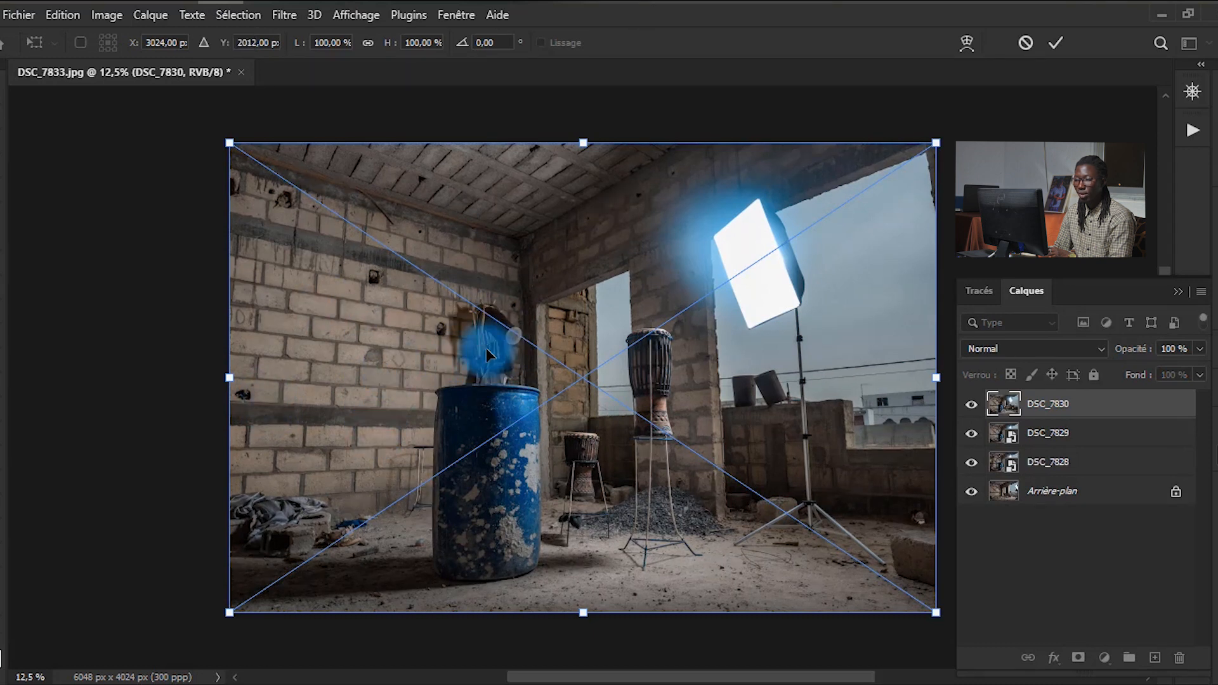
pyautogui.press('Return')
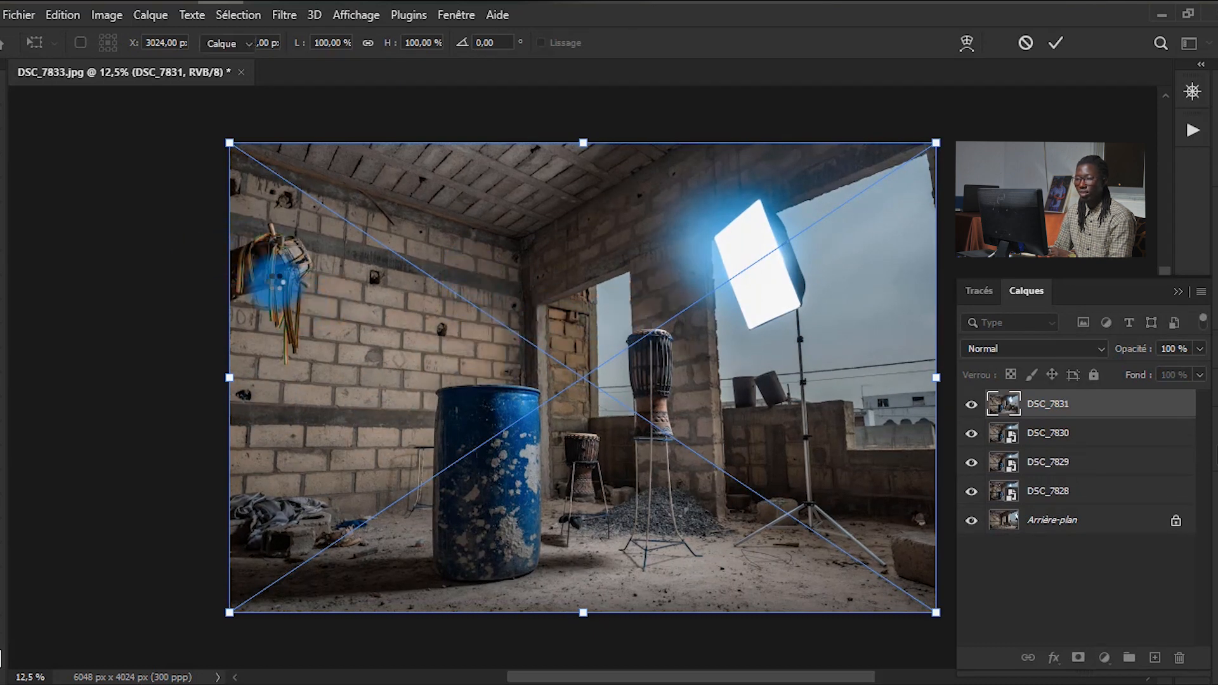
pyautogui.press('Return')
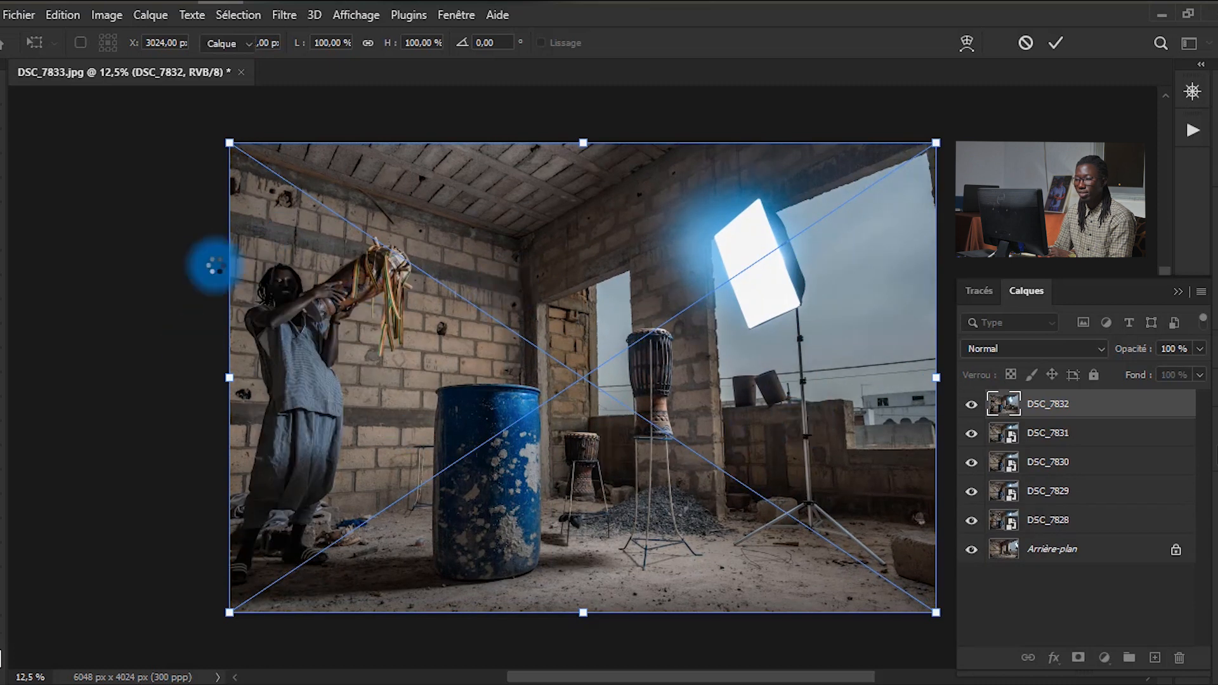
pyautogui.press('Return')
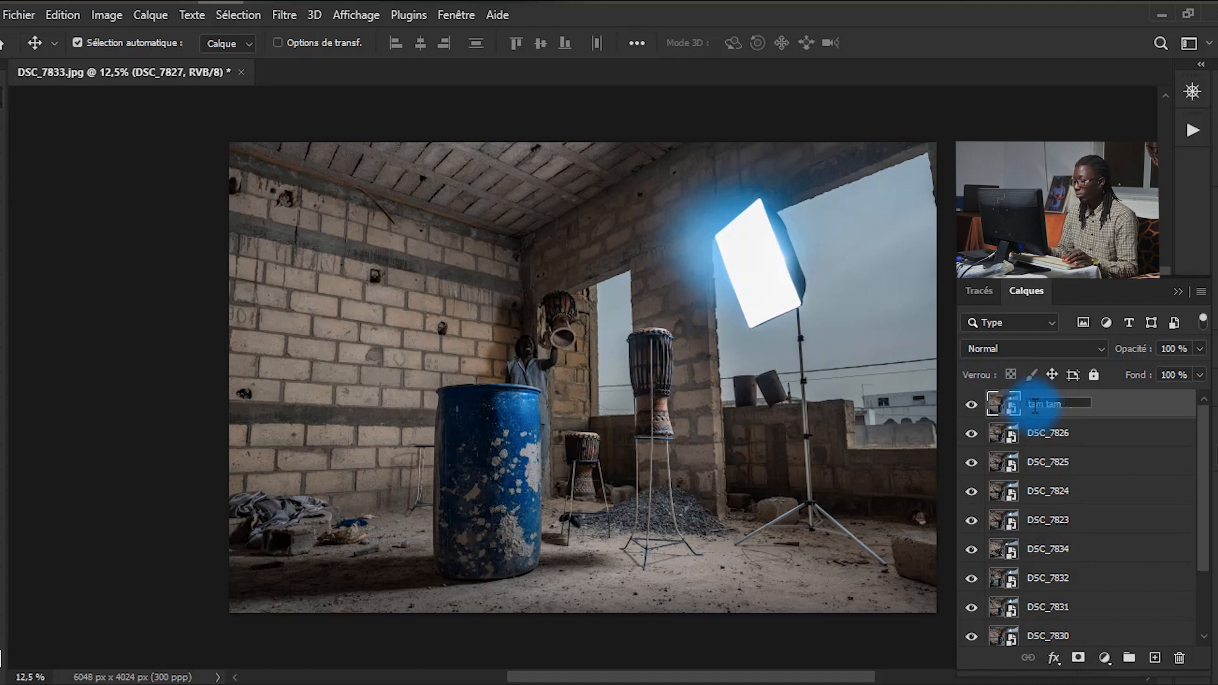
# Step: Finish naming the DSC_7827 layer tam tam 1, and hide it together with layers DSC_7826, DSC_7825 and DSC_7824
pyautogui.click(973, 408)
pyautogui.click(971, 435)
pyautogui.click(972, 435)
pyautogui.click(975, 465)
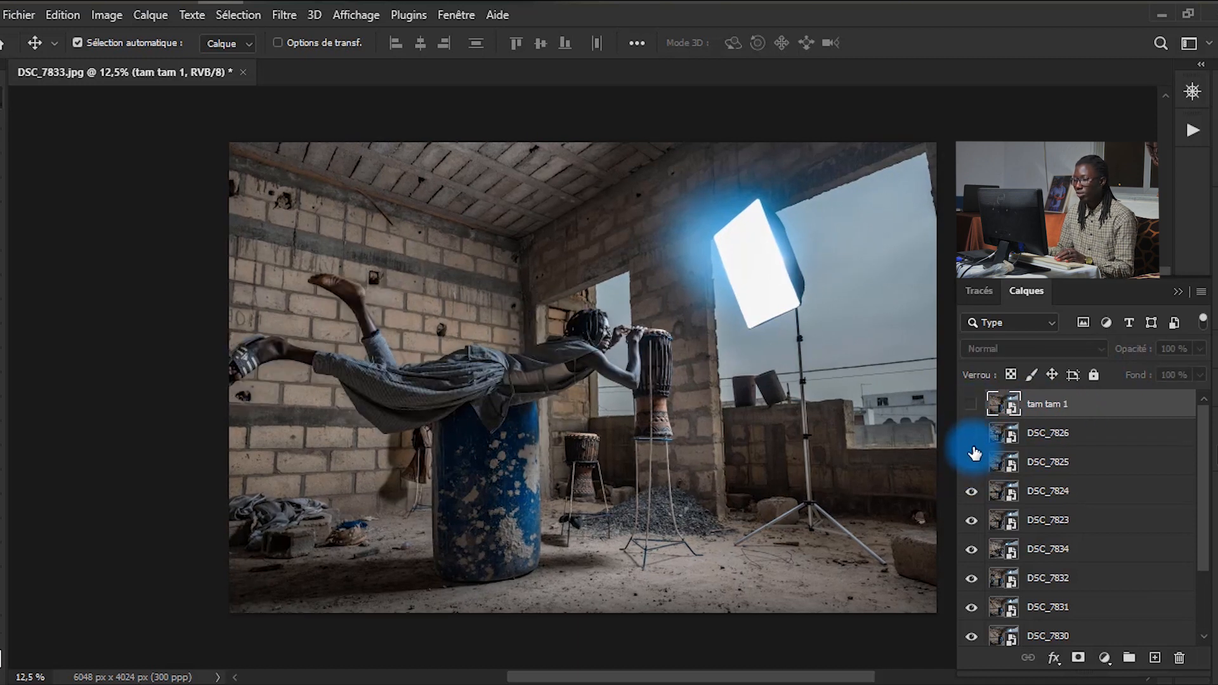
pyautogui.click(973, 493)
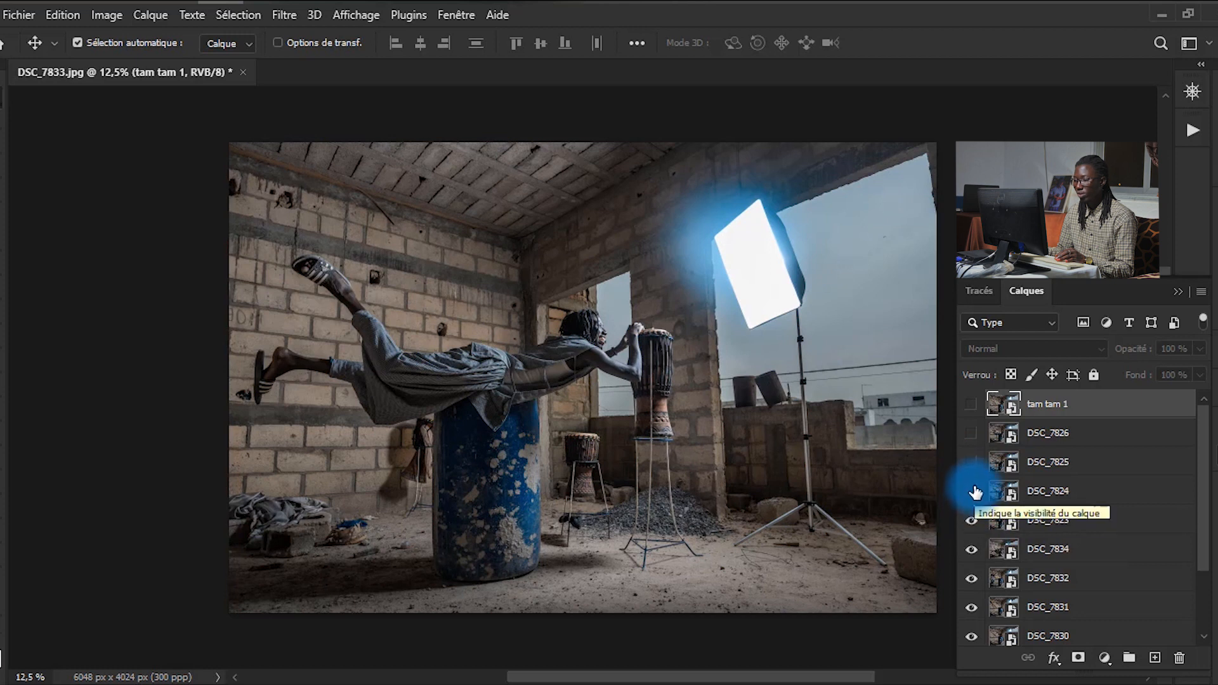
# Step: Compare the levitation poses in DSC_7825, DSC_7824 and DSC_7823 by toggling their visibility, leaving all three layers hidden
pyautogui.click(971, 470)
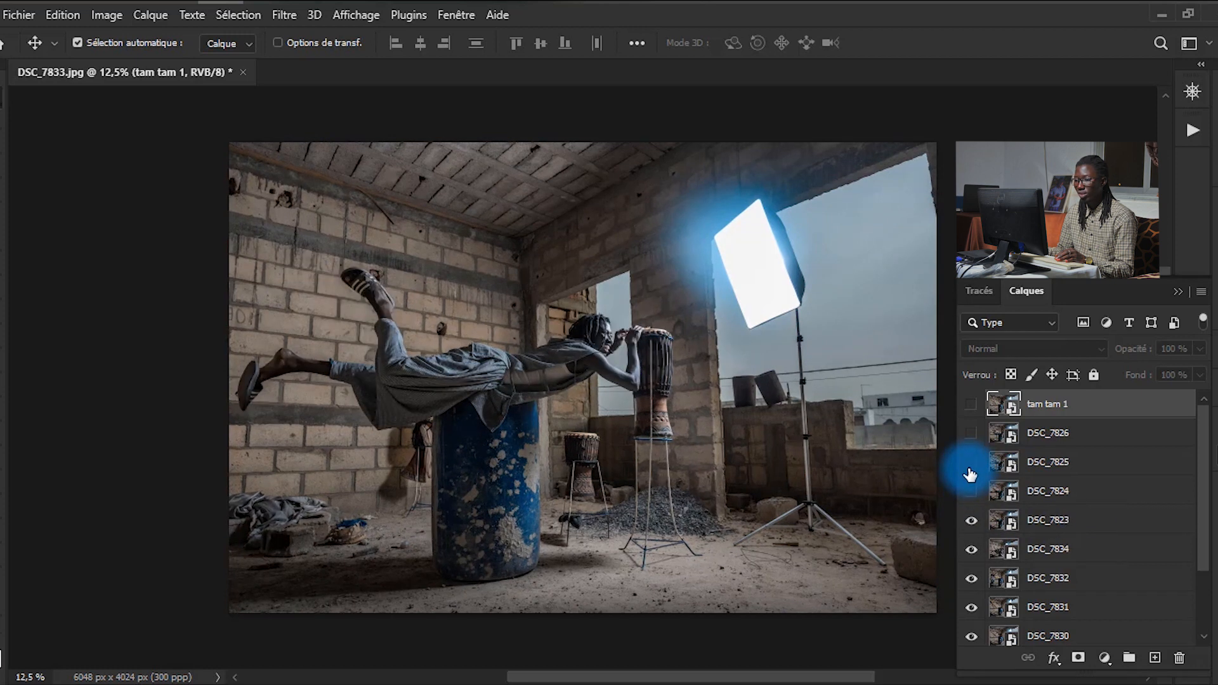
pyautogui.click(970, 472)
pyautogui.click(969, 473)
pyautogui.click(971, 492)
pyautogui.click(975, 522)
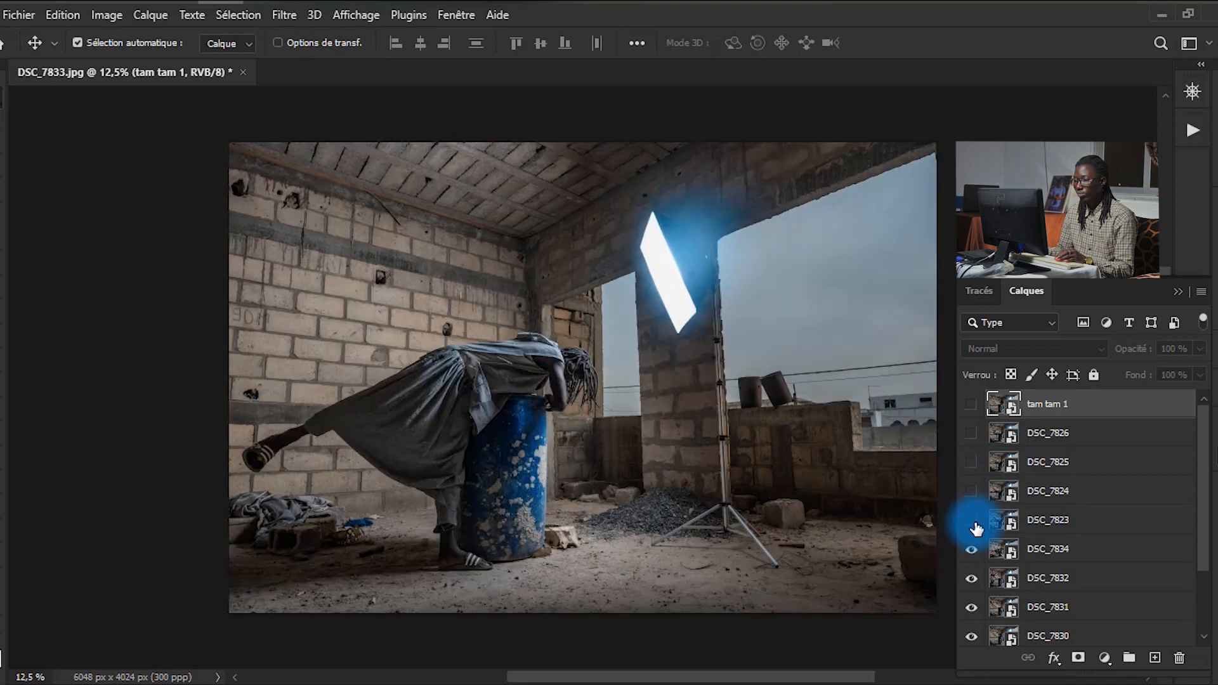
pyautogui.click(974, 524)
pyautogui.click(972, 525)
# Step: Delete the DSC_7834 layer and the DSC_7832 layer
pyautogui.scroll(-2, 1008, 502)
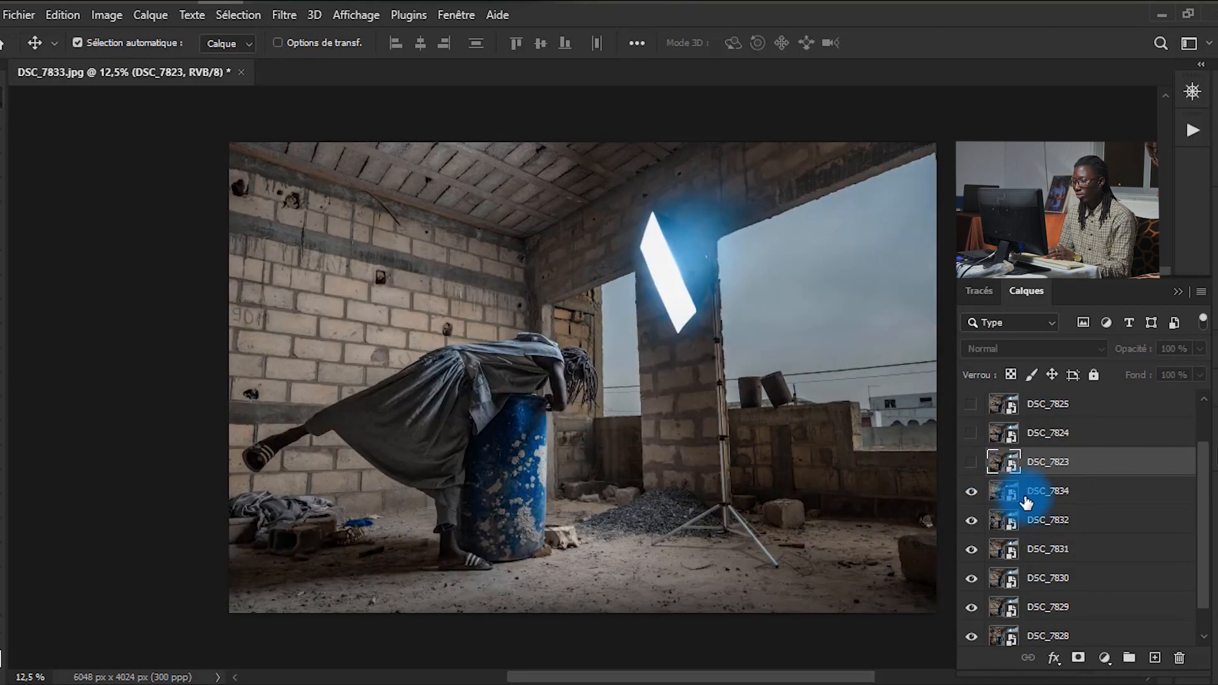
pyautogui.click(1027, 503)
pyautogui.press('Delete')
pyautogui.scroll(5, 283, 254)
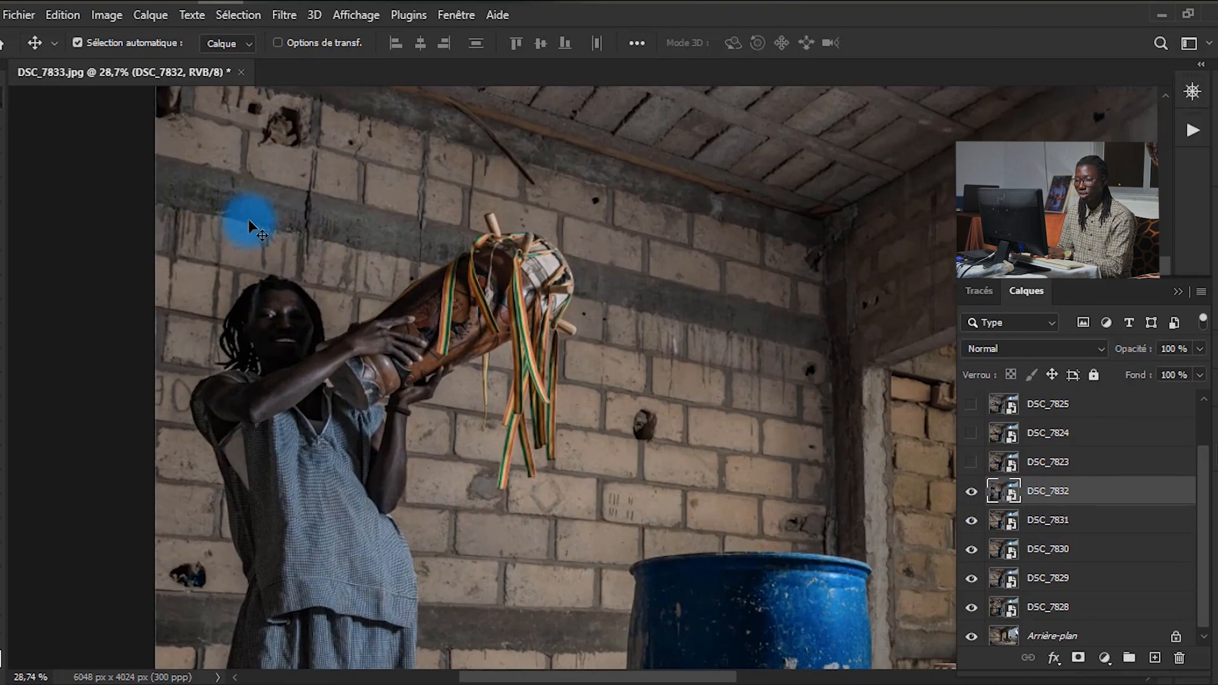
pyautogui.press('Delete')
# Step: Rename the DSC_7831 layer as tam tam 2
pyautogui.scroll(-3, 583, 340)
pyautogui.doubleClick(1040, 517)
pyautogui.write('tam tam 2')
pyautogui.press('Return')
pyautogui.scroll(2, 1073, 533)
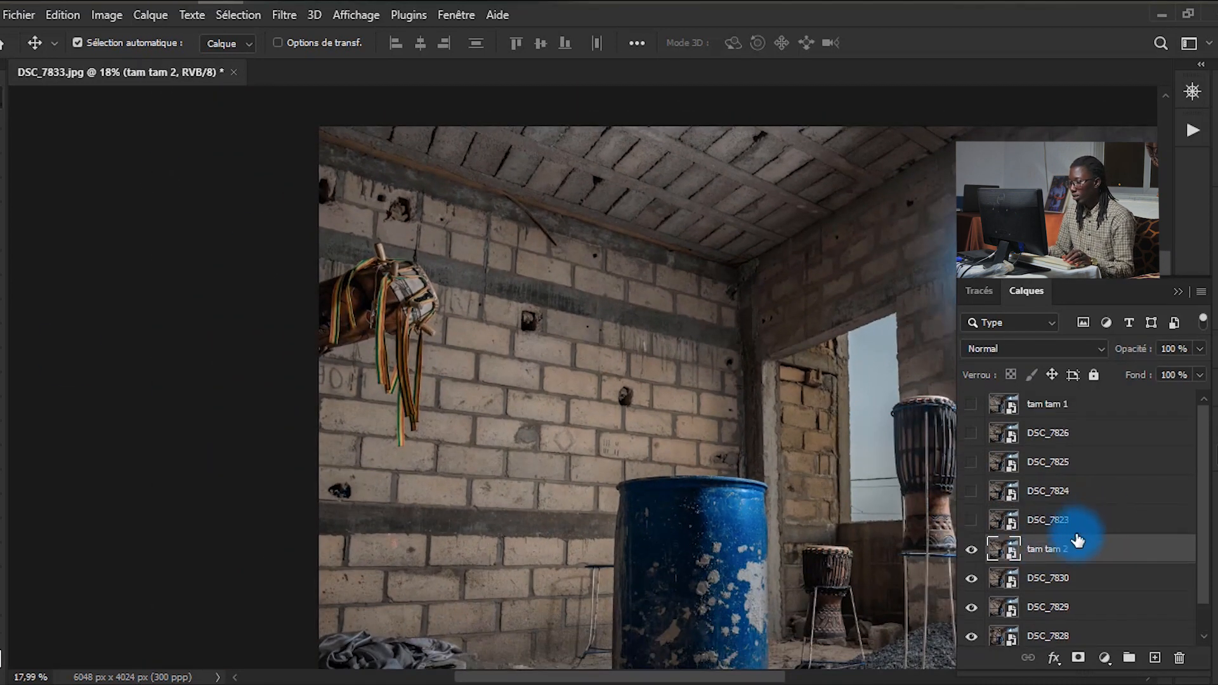
# Step: Move the DSC_7823 and tam tam 2 layers directly below tam tam 1, with tam tam 2 above DSC_7823, and hide tam tam 2
pyautogui.moveTo(1028, 522); pyautogui.dragTo(1010, 421)
pyautogui.click(972, 405)
pyautogui.moveTo(1015, 547); pyautogui.dragTo(1005, 420)
pyautogui.click(972, 405)
pyautogui.click(972, 434)
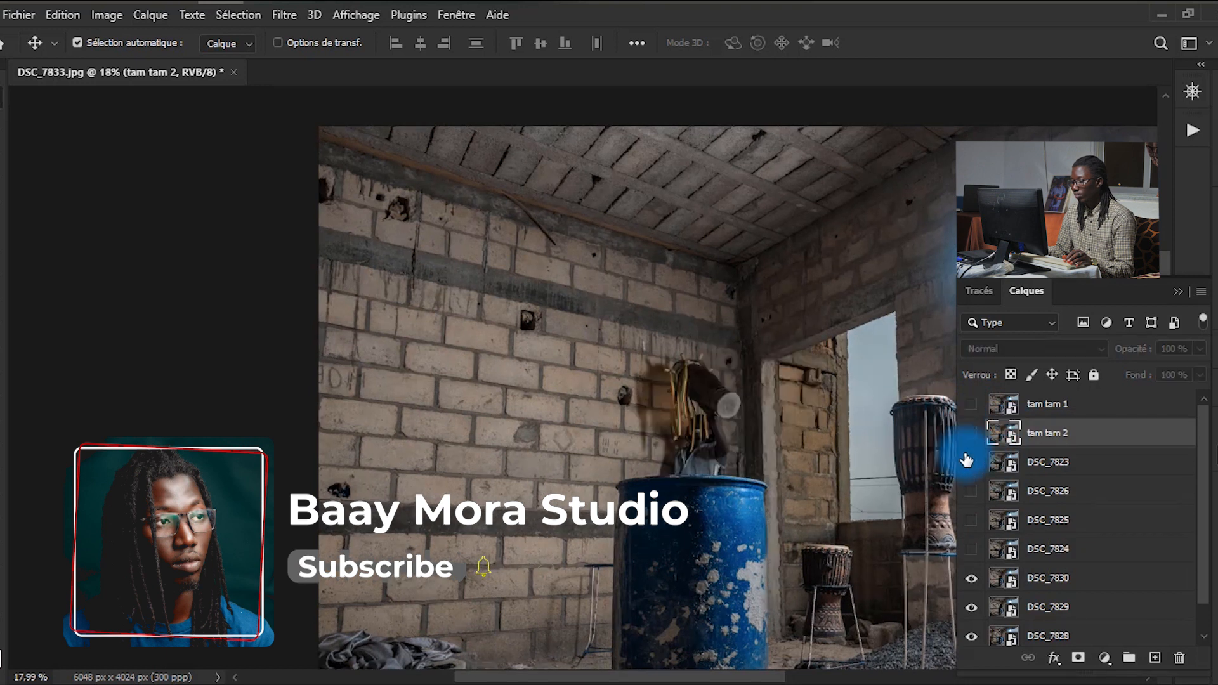
# Step: Compare the levitation poses and delete the DSC_7826 and DSC_7825 layers
pyautogui.click(971, 462)
pyautogui.scroll(-3, 539, 278)
pyautogui.click(1061, 466)
pyautogui.click(972, 491)
pyautogui.click(972, 463)
pyautogui.click(1008, 501)
pyautogui.press('Delete')
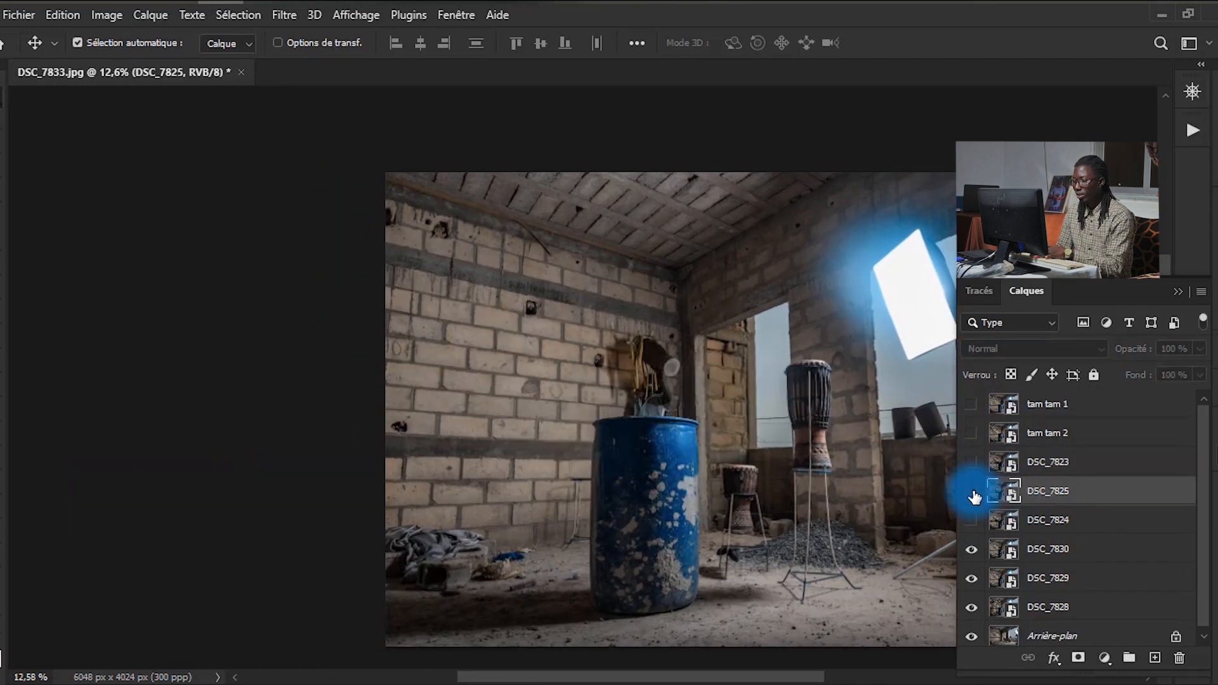
pyautogui.click(972, 493)
pyautogui.press('Delete')
# Step: Compare the levitating figure in layers DSC_7824 and DSC_7823 by toggling their visibility
pyautogui.click(967, 492)
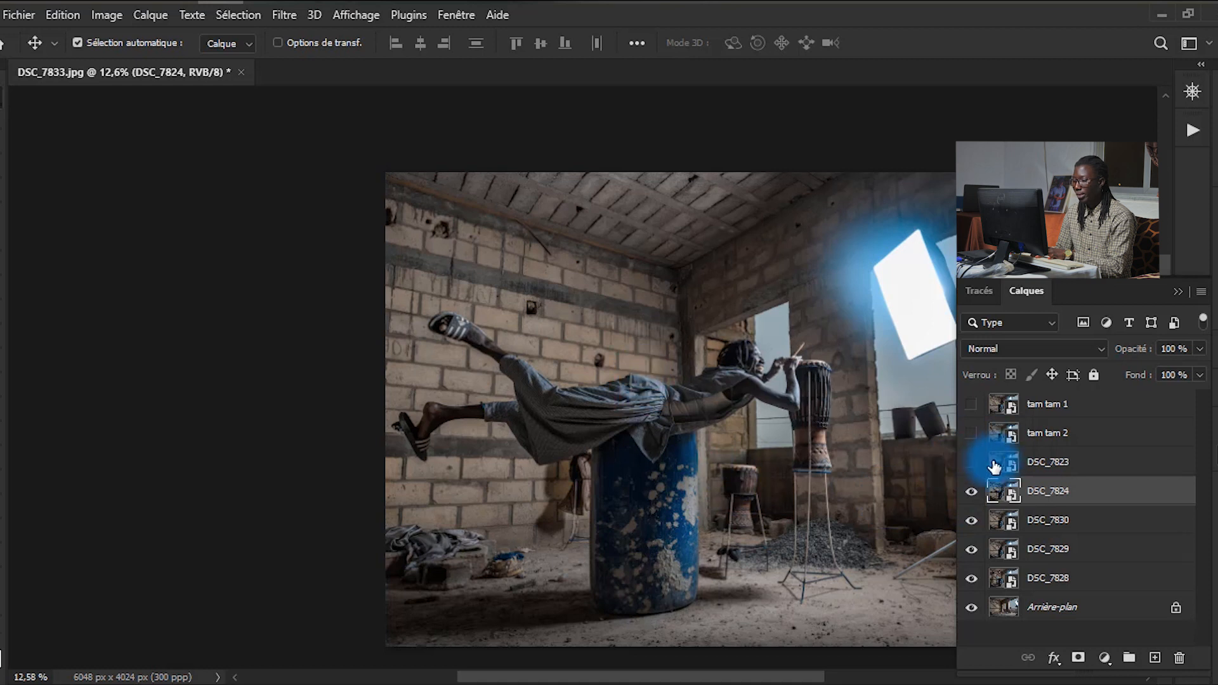
pyautogui.click(975, 465)
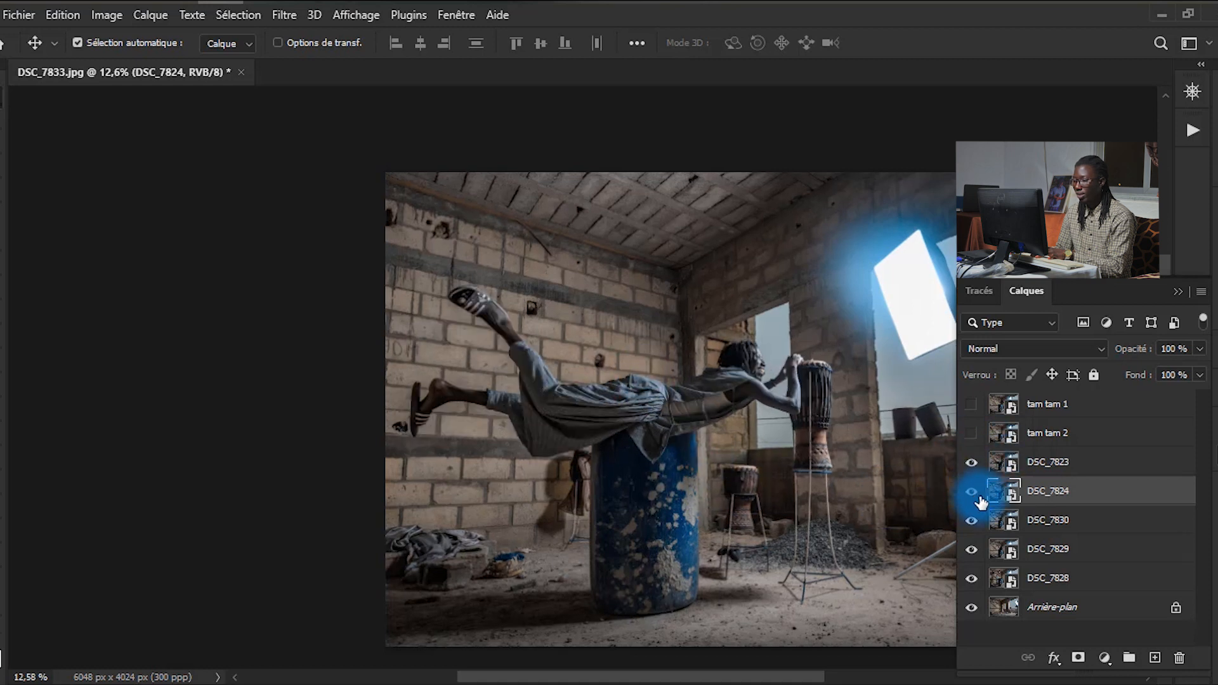
pyautogui.click(971, 463)
pyautogui.click(972, 492)
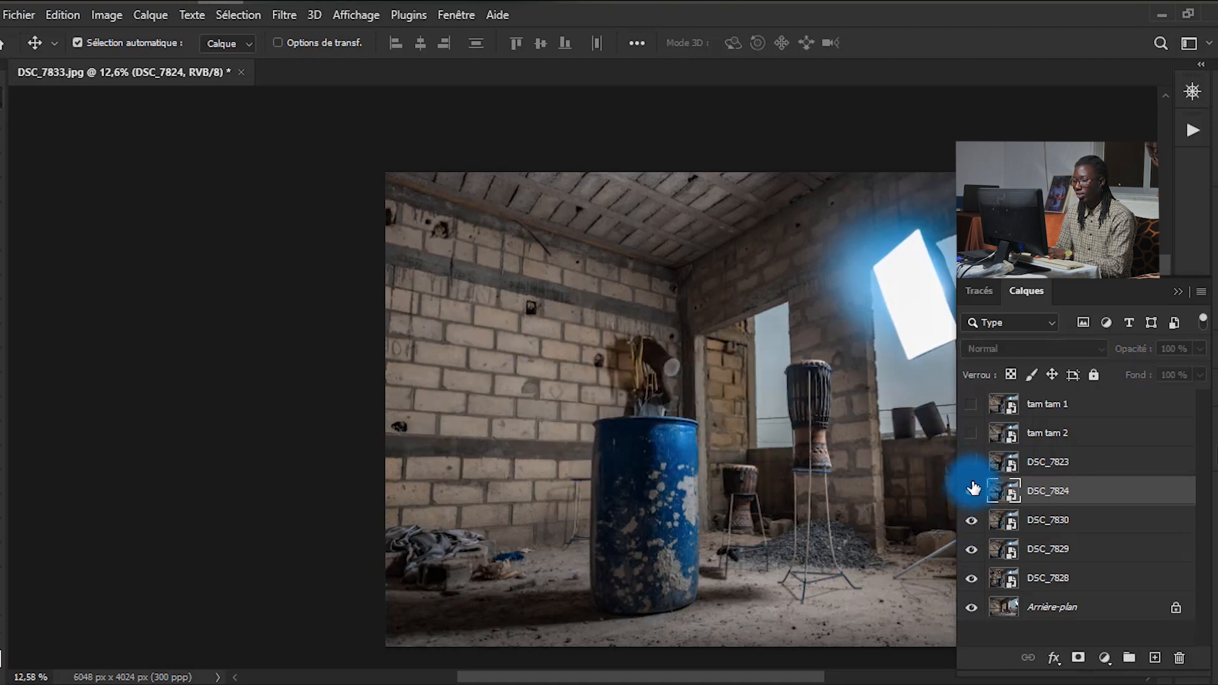
pyautogui.click(974, 487)
pyautogui.click(969, 465)
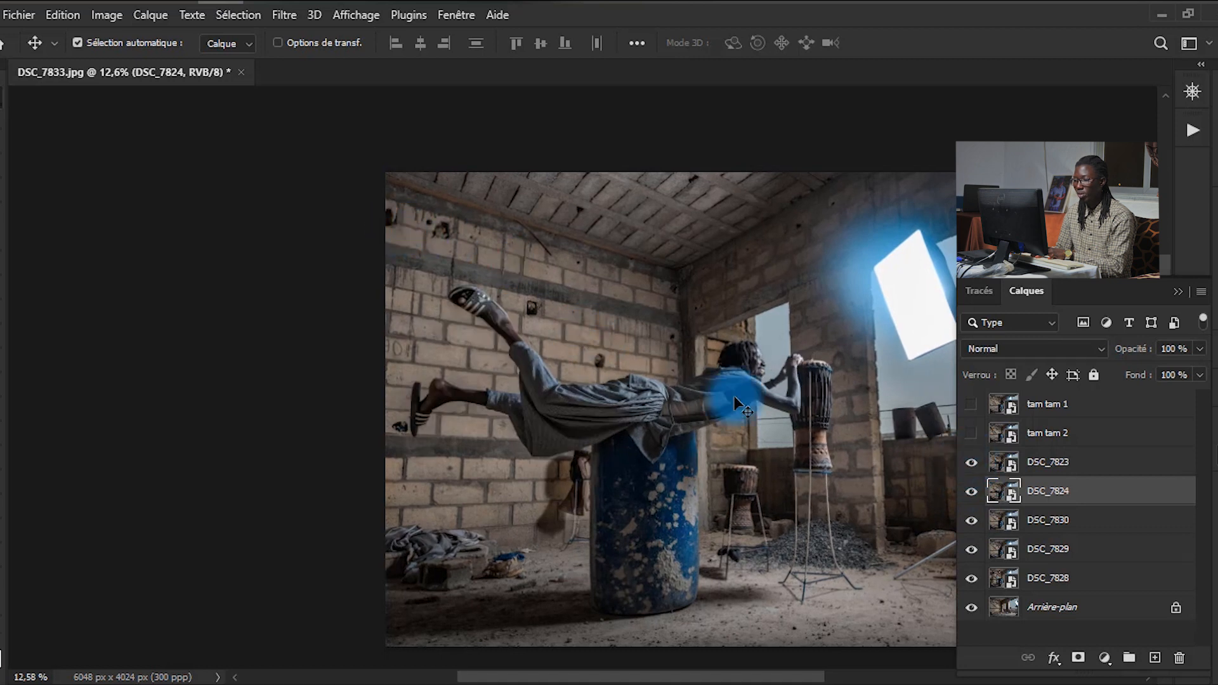
# Step: Examine the figure's feet and the clothing hanging over the blue barrel up close in the DSC_7823 photo
pyautogui.scroll(5, 395, 361)
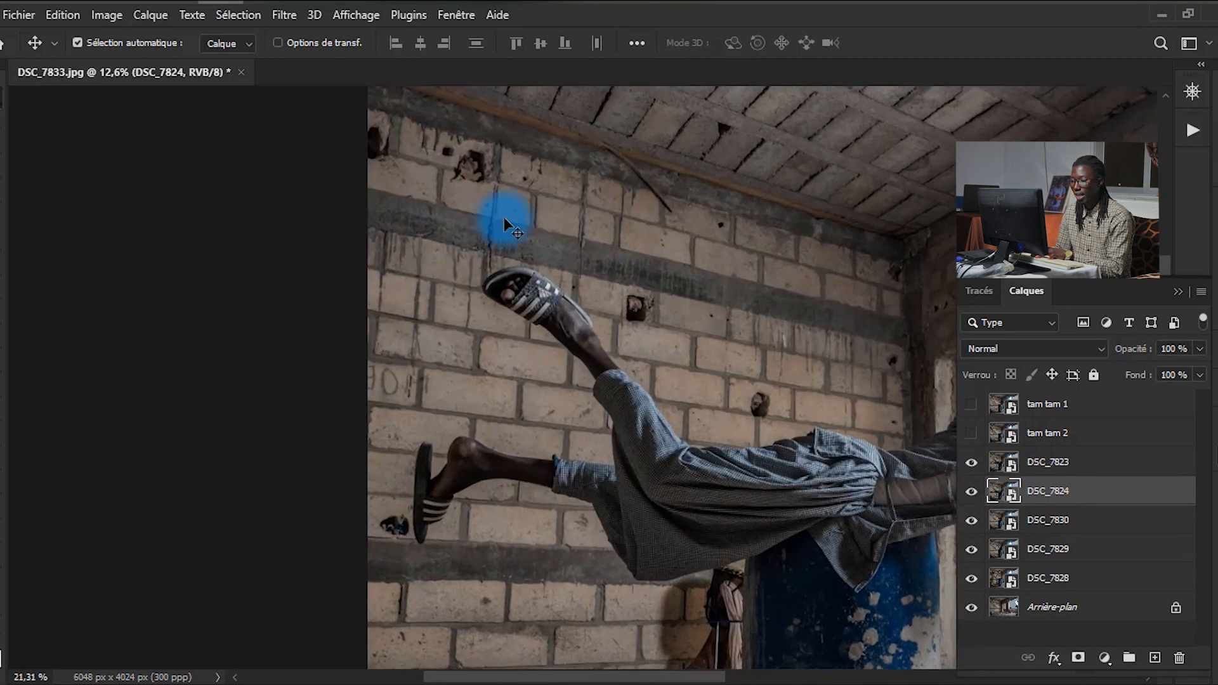
pyautogui.scroll(-4, 611, 381)
pyautogui.scroll(3, 687, 436)
pyautogui.scroll(4, 692, 371)
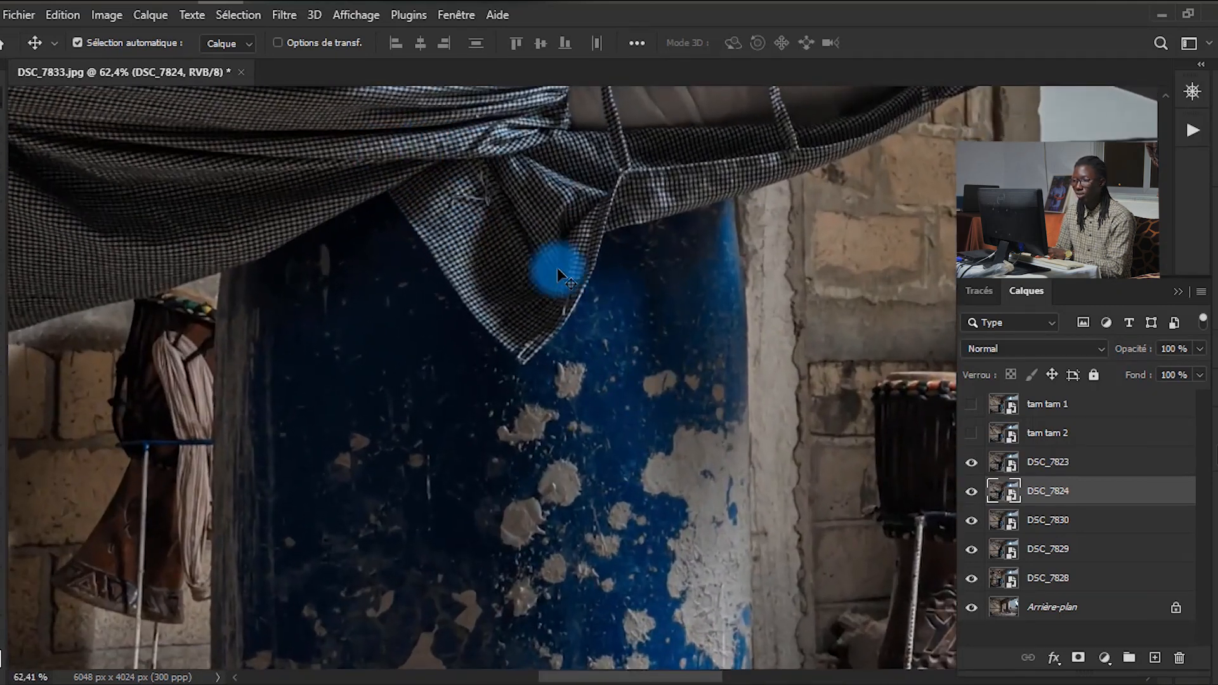
pyautogui.scroll(-1, 603, 380)
pyautogui.scroll(-2, 801, 277)
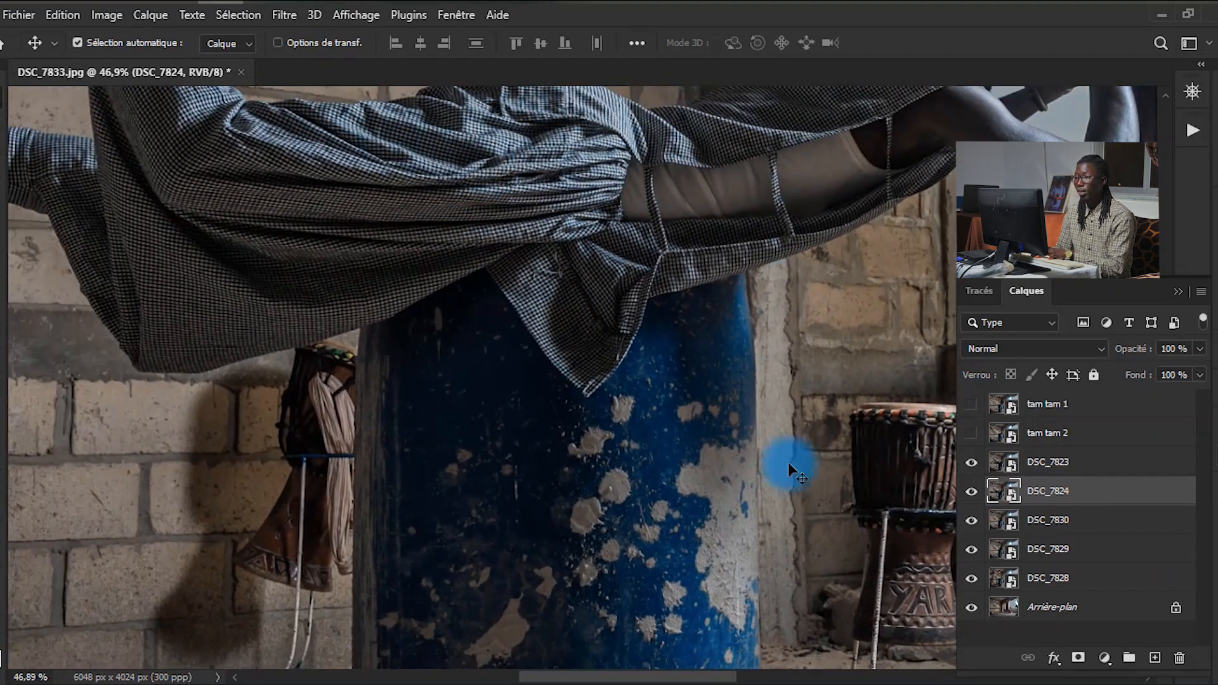
pyautogui.scroll(-5, 831, 545)
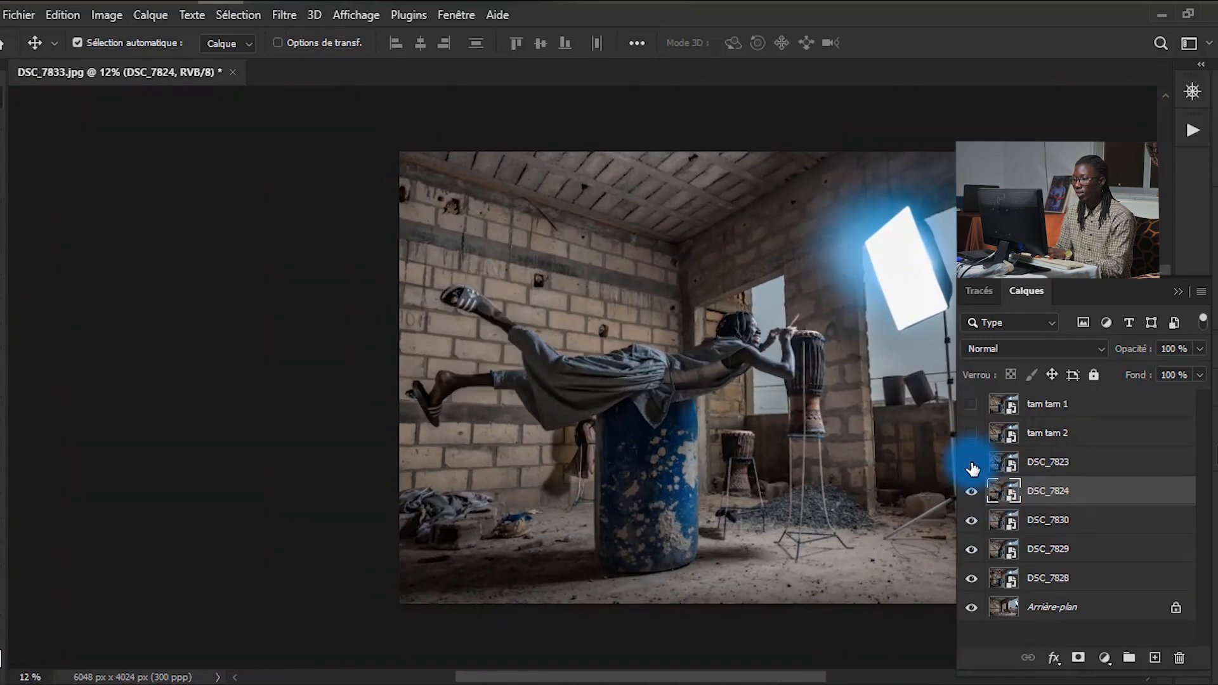
# Step: Compare DSC_7823 with DSC_7824 once more and delete the DSC_7824 layer
pyautogui.click(972, 463)
pyautogui.click(973, 465)
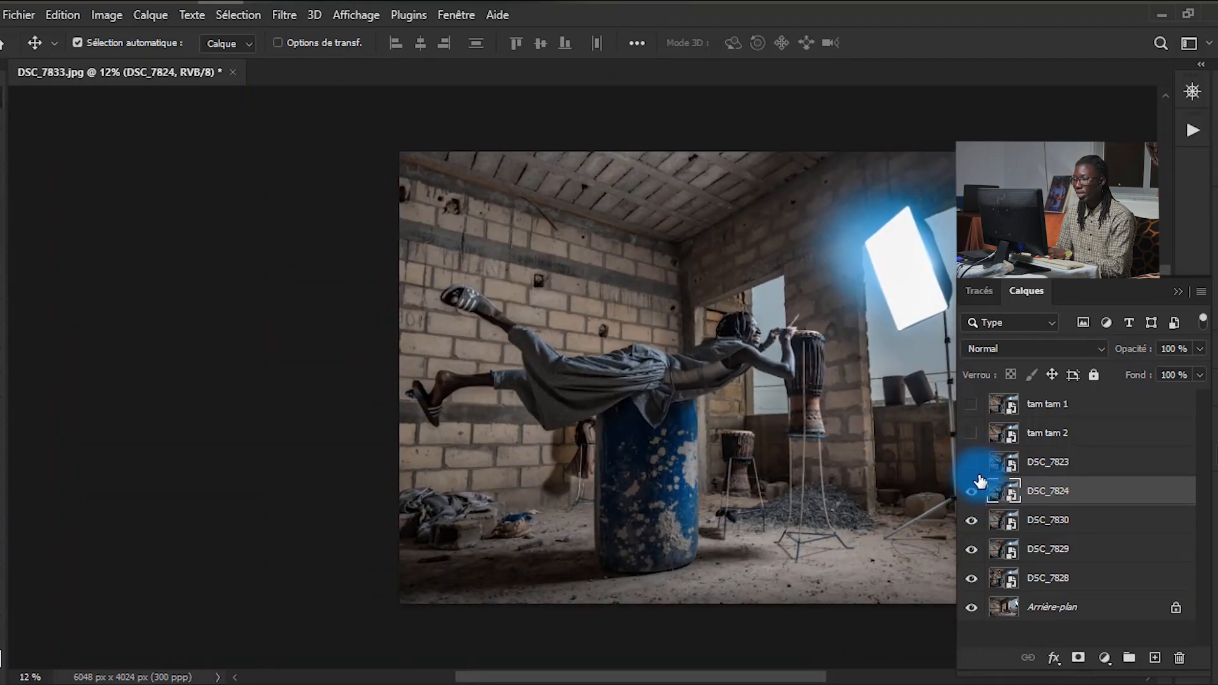
pyautogui.press('Delete')
# Step: Show the DSC_7823 layer and rename it as Personnage
pyautogui.click(1033, 468)
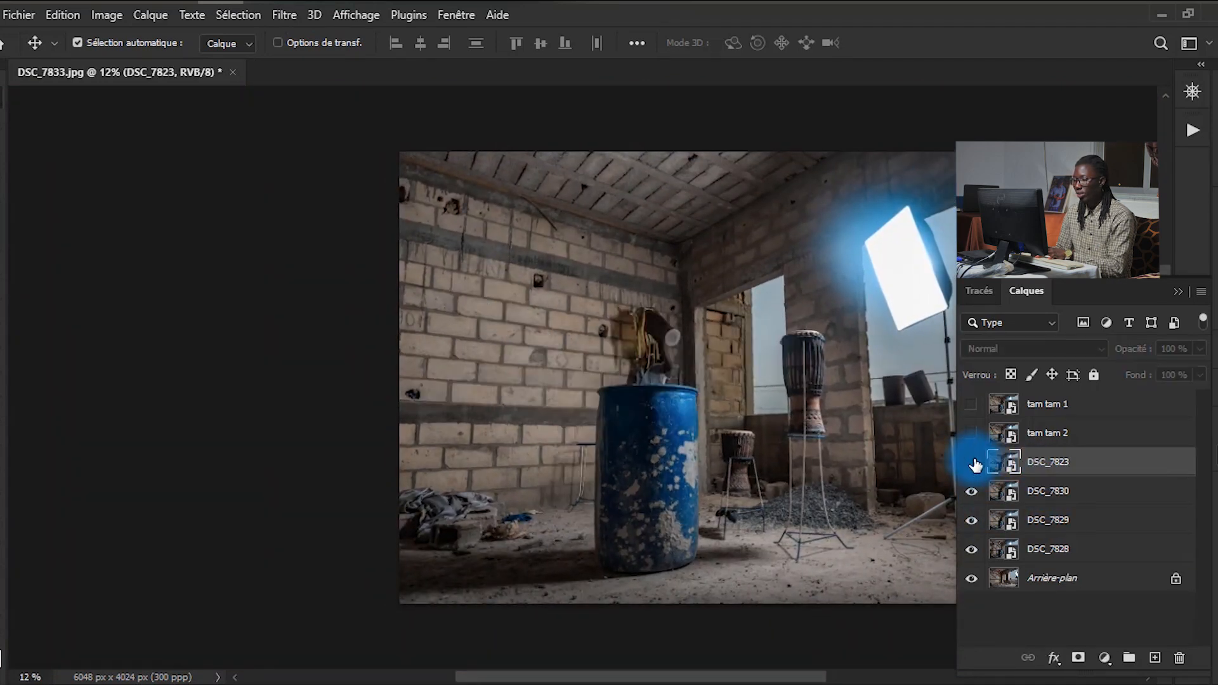
pyautogui.click(972, 463)
pyautogui.doubleClick(1034, 469)
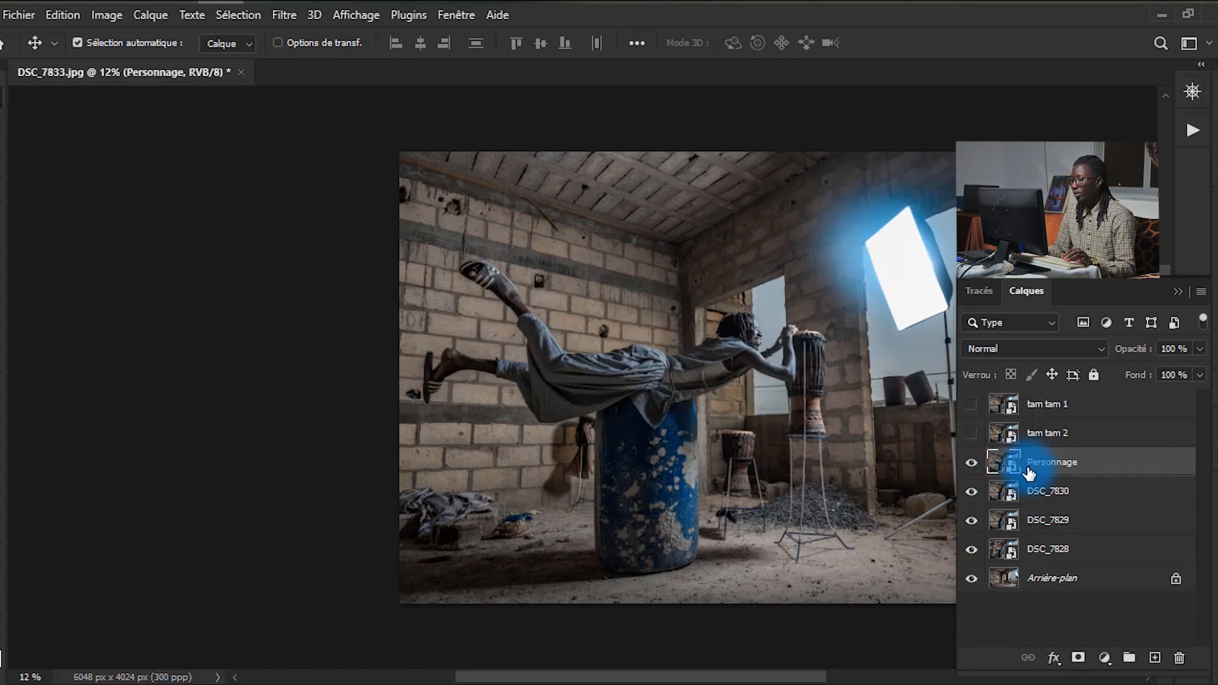
# Step: Hide the Personnage layer and compare the raised drum in layers DSC_7830, DSC_7829 and DSC_7828
pyautogui.click(971, 463)
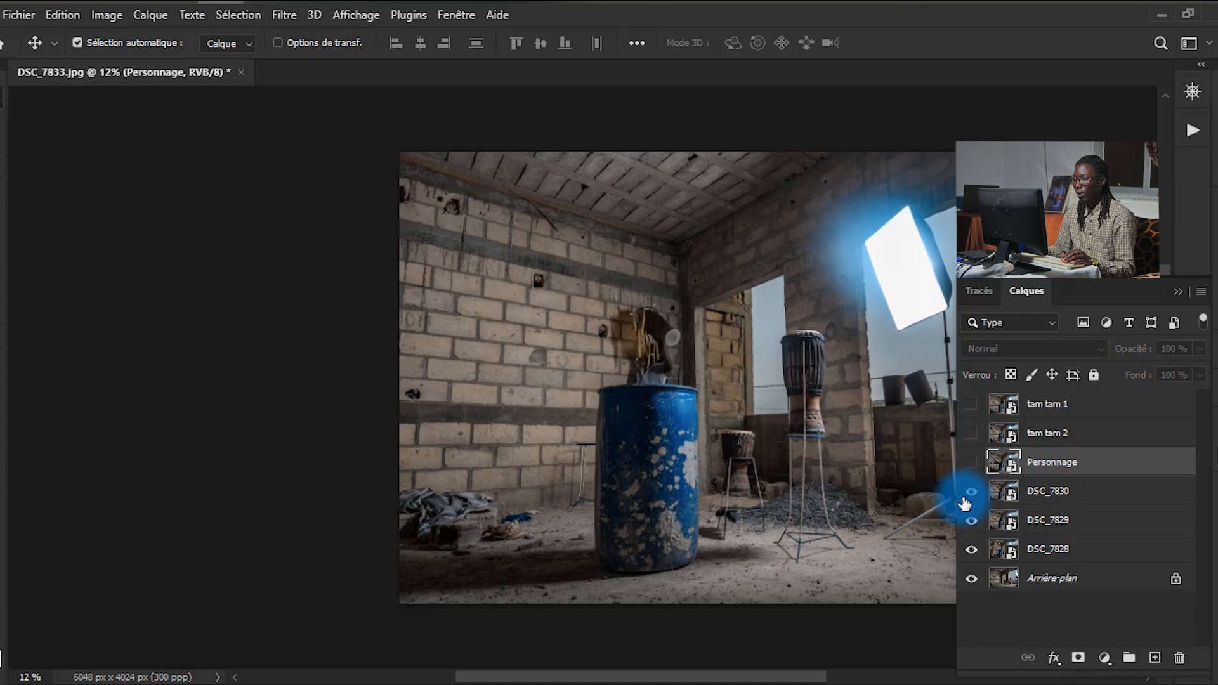
pyautogui.moveTo(622, 328); pyautogui.dragTo(776, 321)
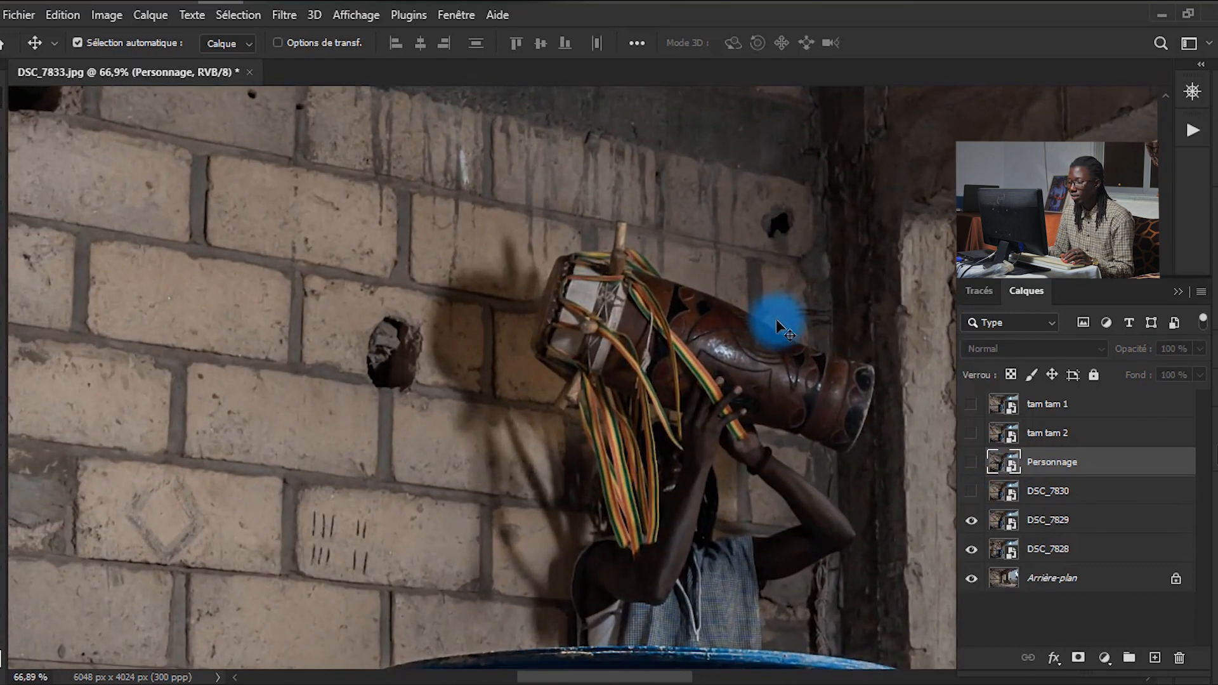
pyautogui.click(970, 521)
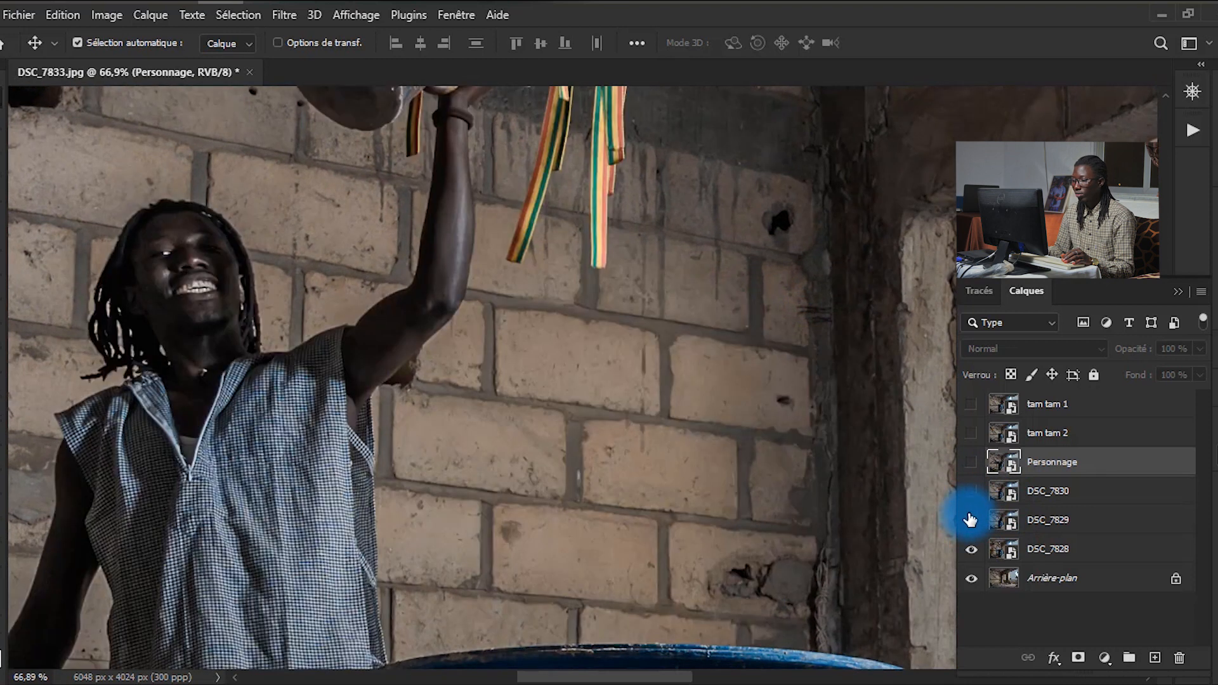
pyautogui.click(972, 497)
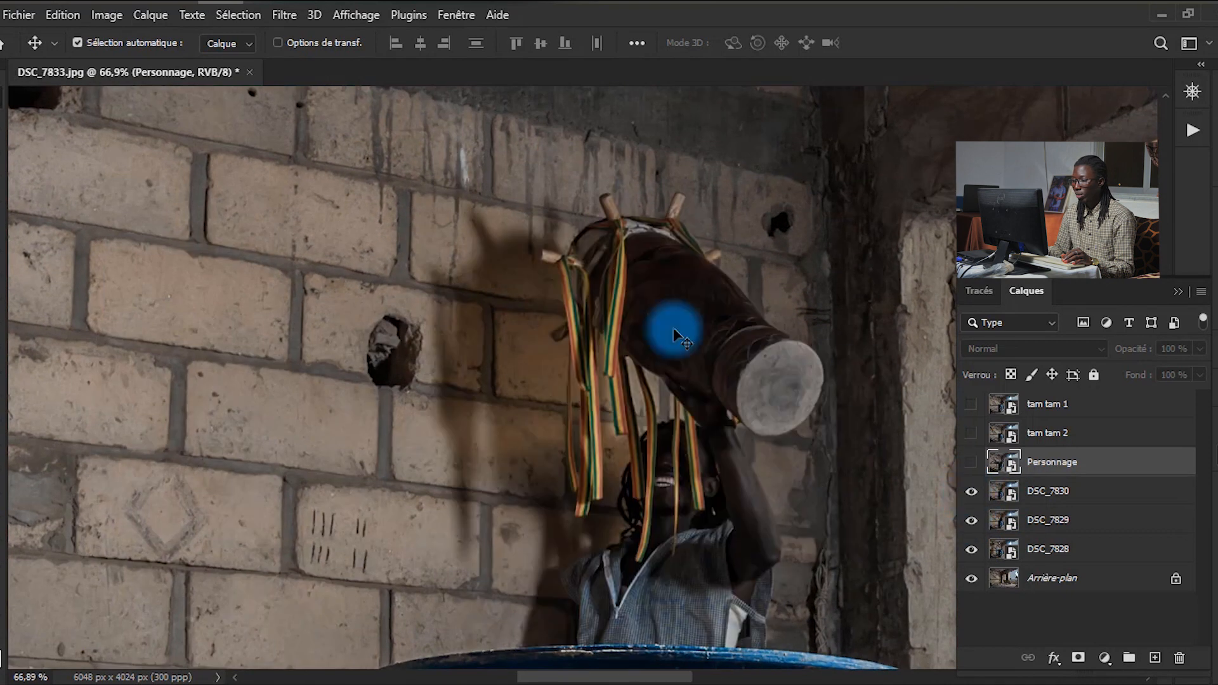
# Step: Examine the drum and its ribbons up close in the DSC_7830 photo and compare it with DSC_7829
pyautogui.scroll(6, 667, 403)
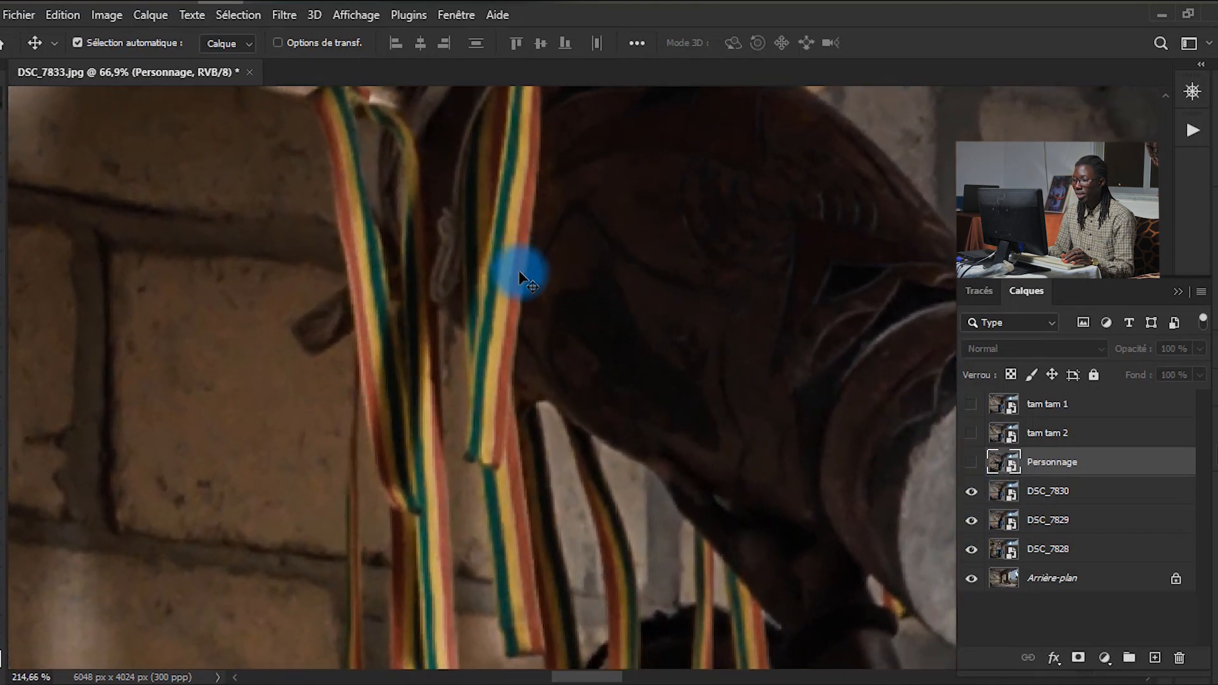
pyautogui.scroll(-6, 550, 333)
pyautogui.scroll(6, 675, 395)
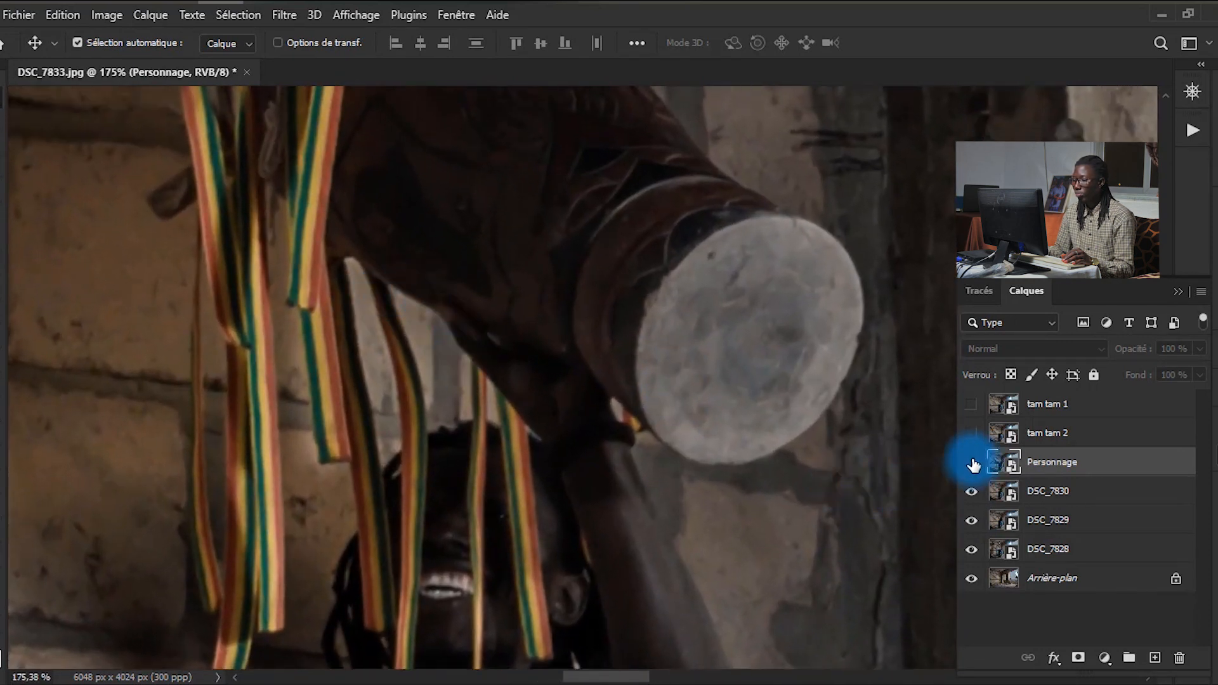
pyautogui.click(971, 462)
pyautogui.click(971, 472)
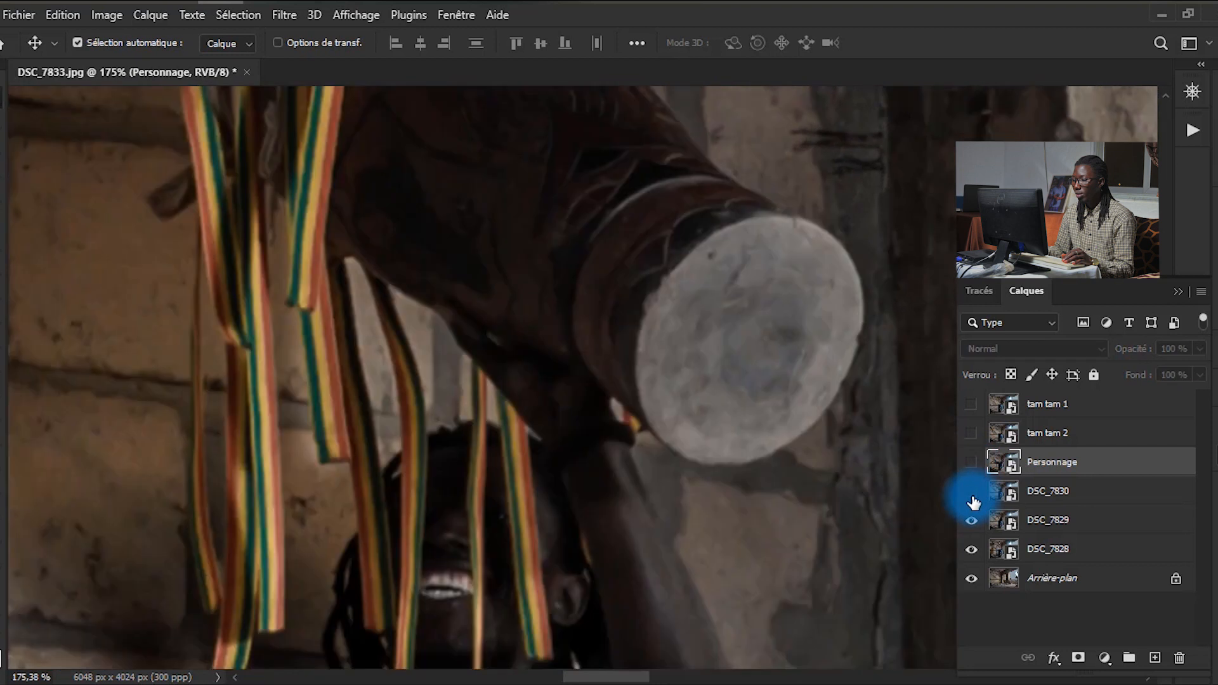
pyautogui.click(970, 520)
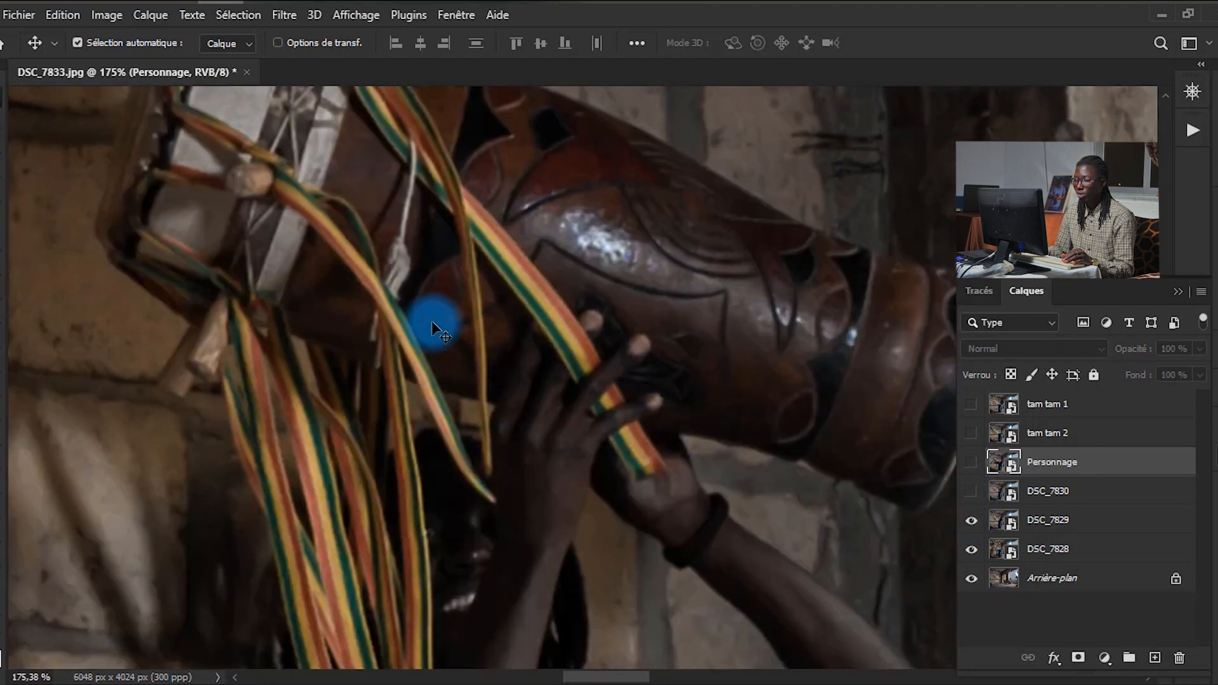
# Step: Compare the drum in DSC_7829 with the Personnage and DSC_7830 photos and delete the DSC_7829 layer
pyautogui.scroll(-5, 432, 323)
pyautogui.scroll(2, 538, 362)
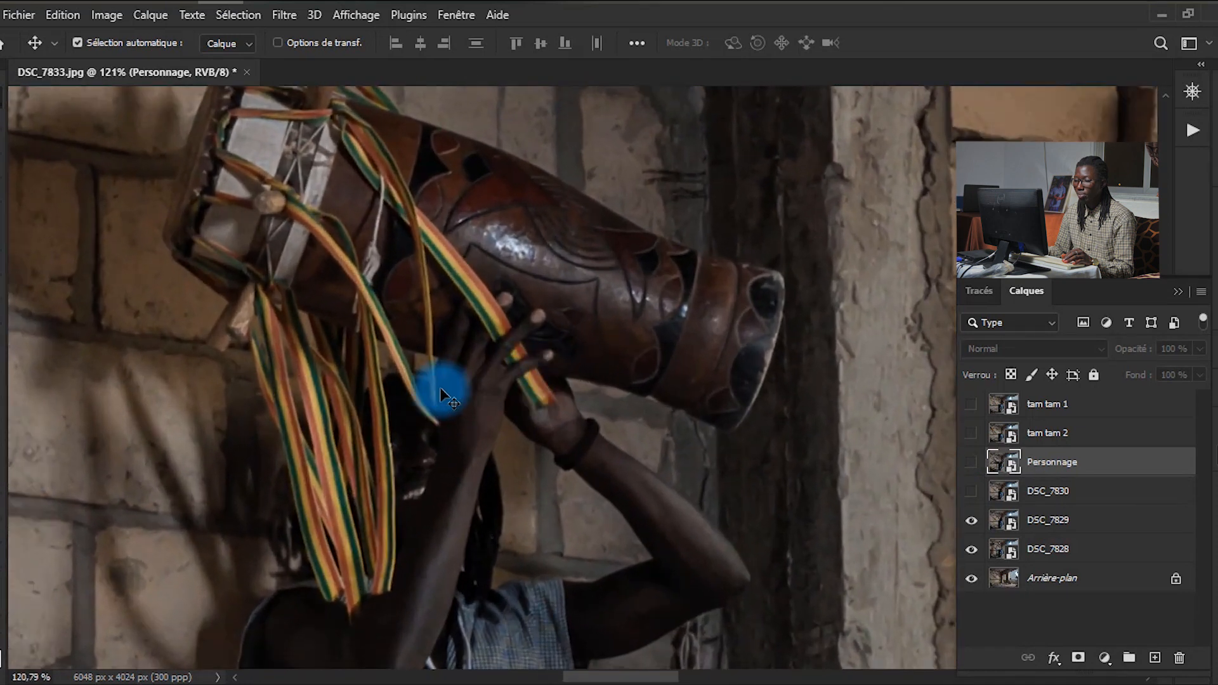
pyautogui.scroll(-5, 529, 301)
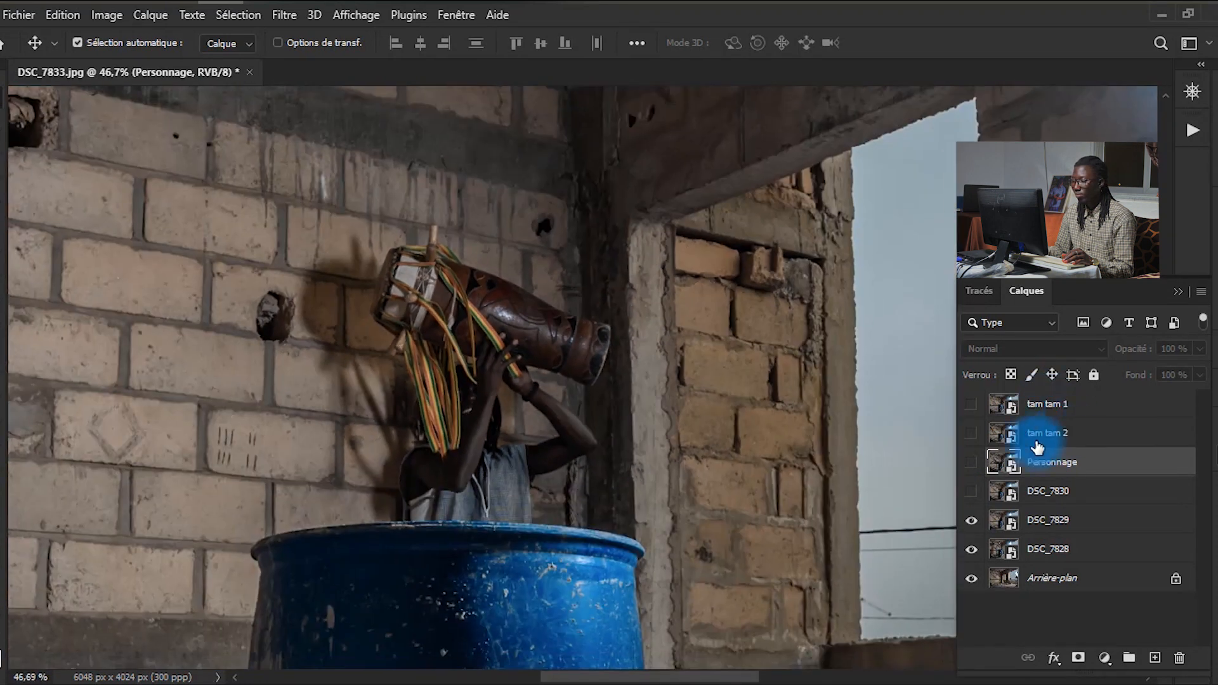
pyautogui.click(974, 462)
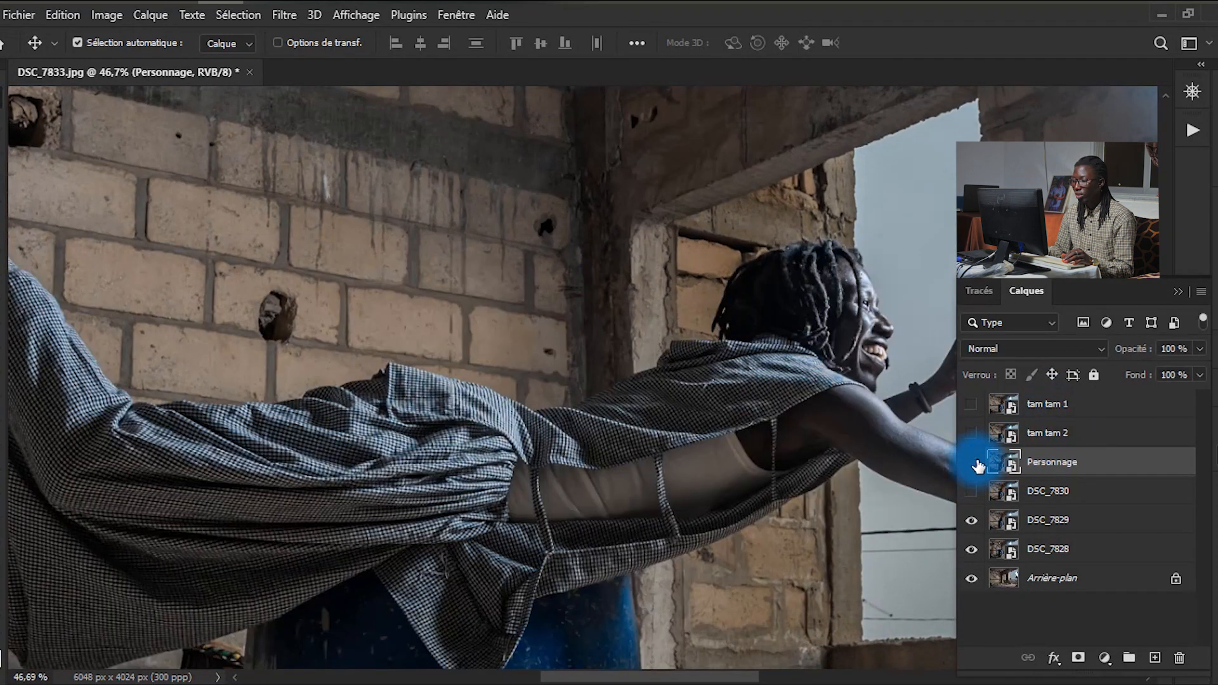
pyautogui.moveTo(978, 465); pyautogui.dragTo(974, 492)
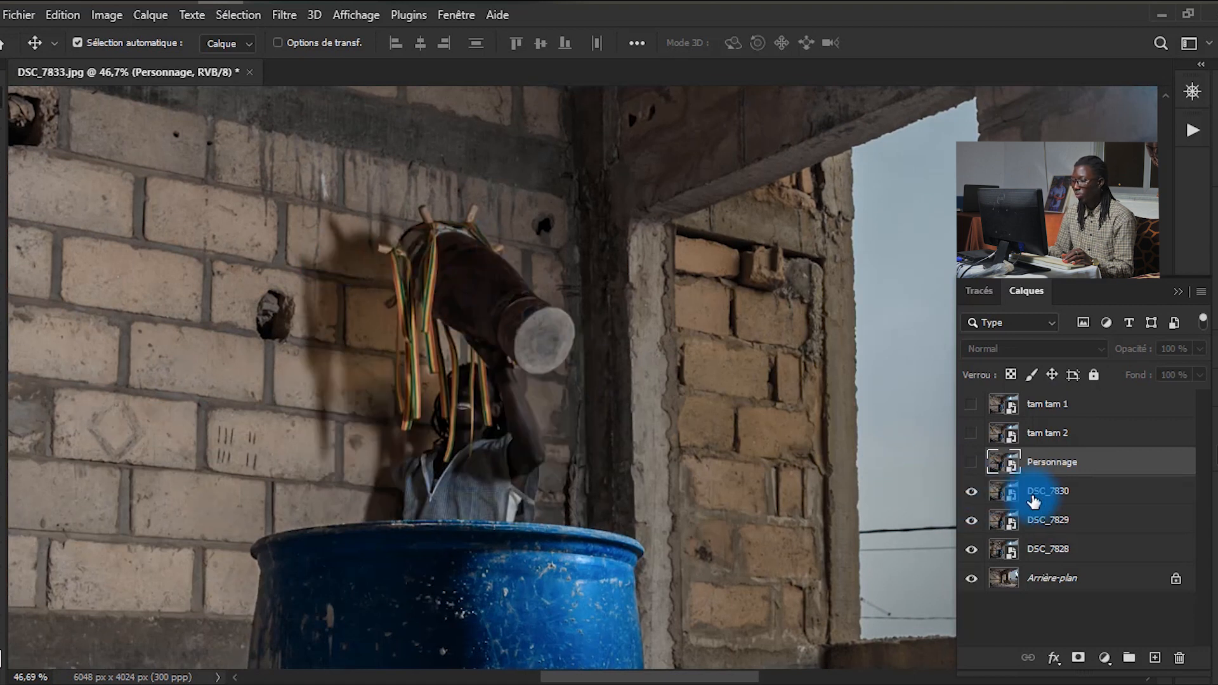
pyautogui.click(1032, 493)
pyautogui.click(972, 491)
pyautogui.click(1037, 520)
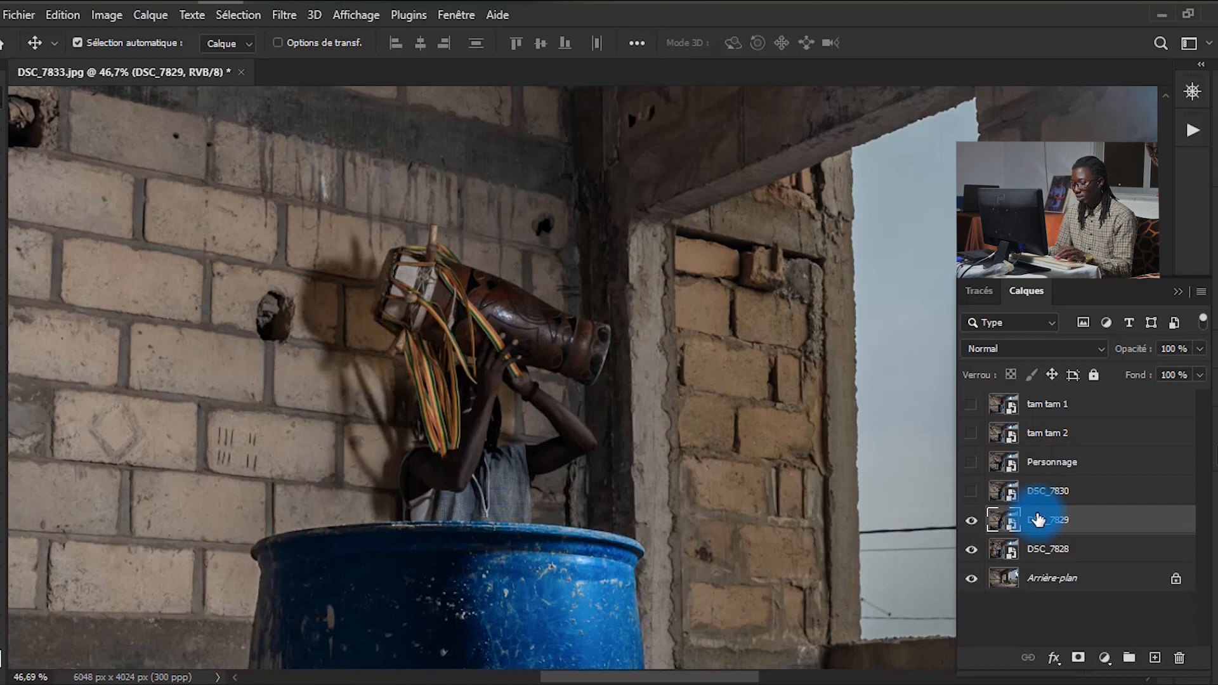
pyautogui.press('Delete')
# Step: Rename the DSC_7830 layer as tam tam 3, keep it hidden and move it above the Personnage layer
pyautogui.doubleClick(1044, 492)
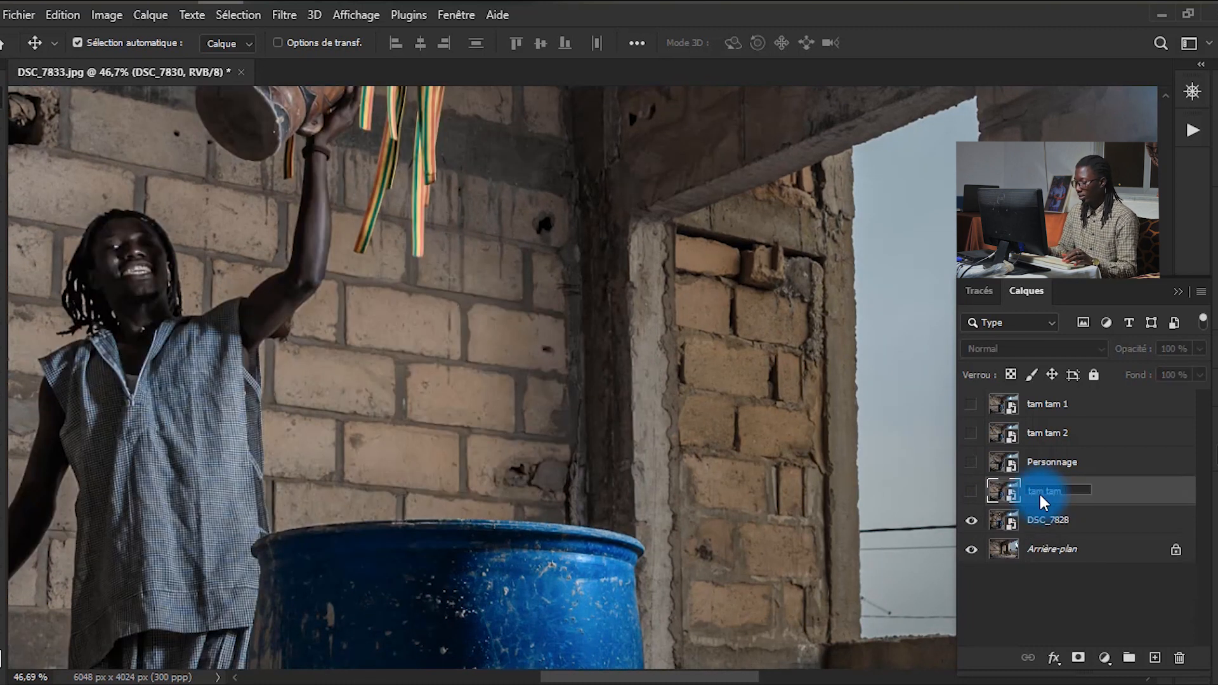
pyautogui.click(1086, 491)
pyautogui.click(1074, 507)
pyautogui.click(968, 492)
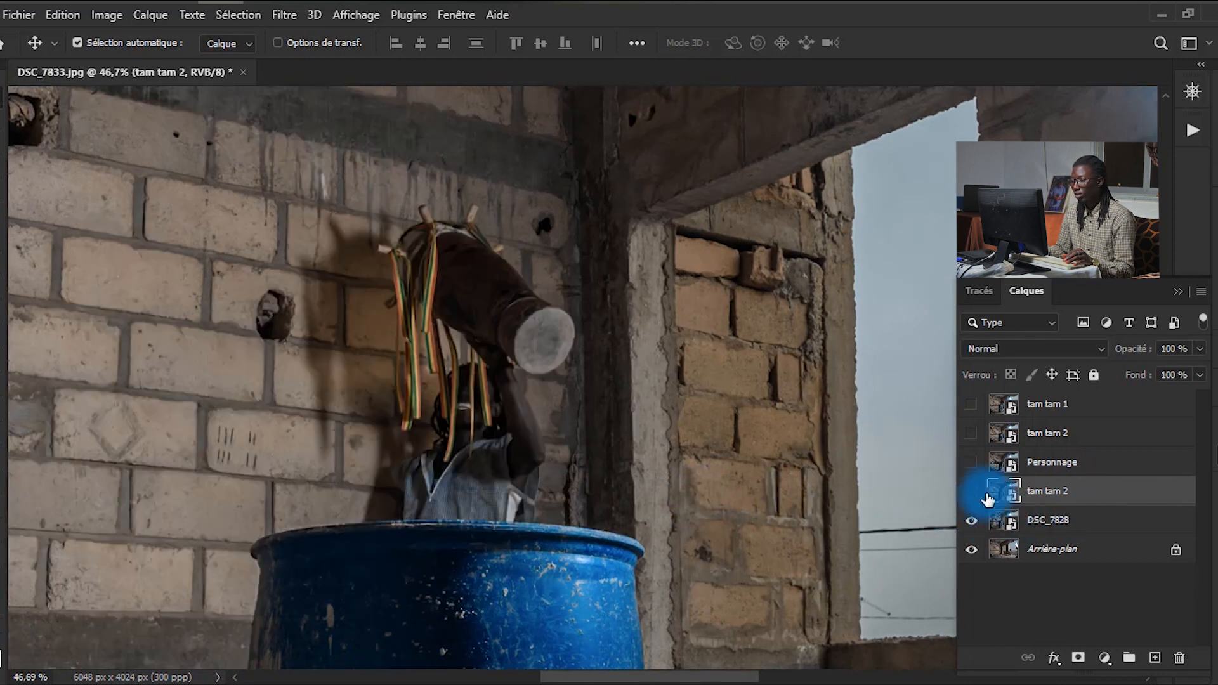
pyautogui.click(983, 493)
pyautogui.click(1064, 503)
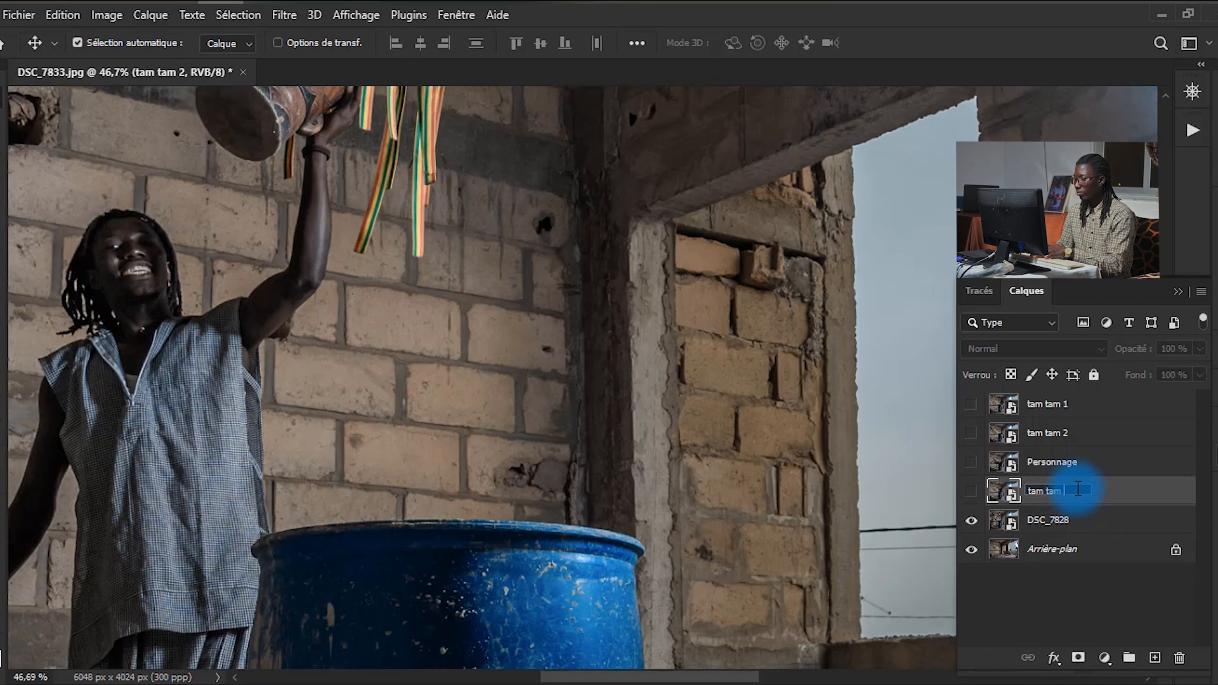
pyautogui.moveTo(1102, 491); pyautogui.dragTo(1081, 447)
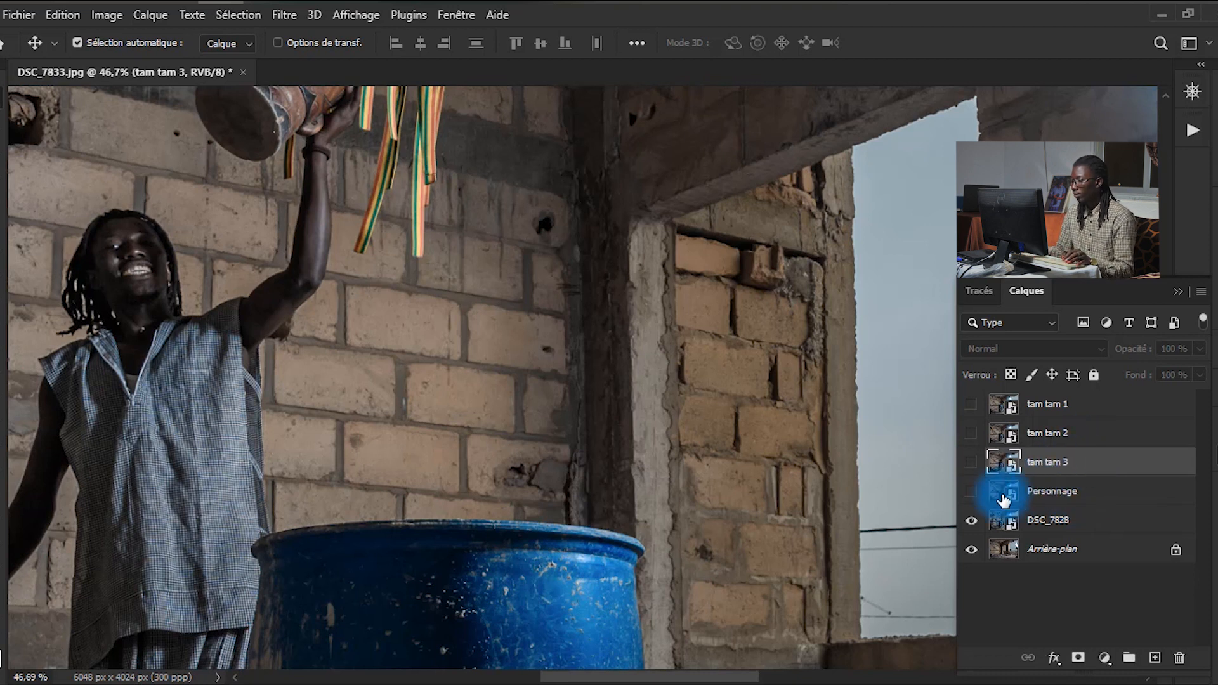
# Step: Rename the DSC_7828 layer as tam tam 4 and compare it with the Arrière-plan photo in full view
pyautogui.click(973, 522)
pyautogui.click(972, 522)
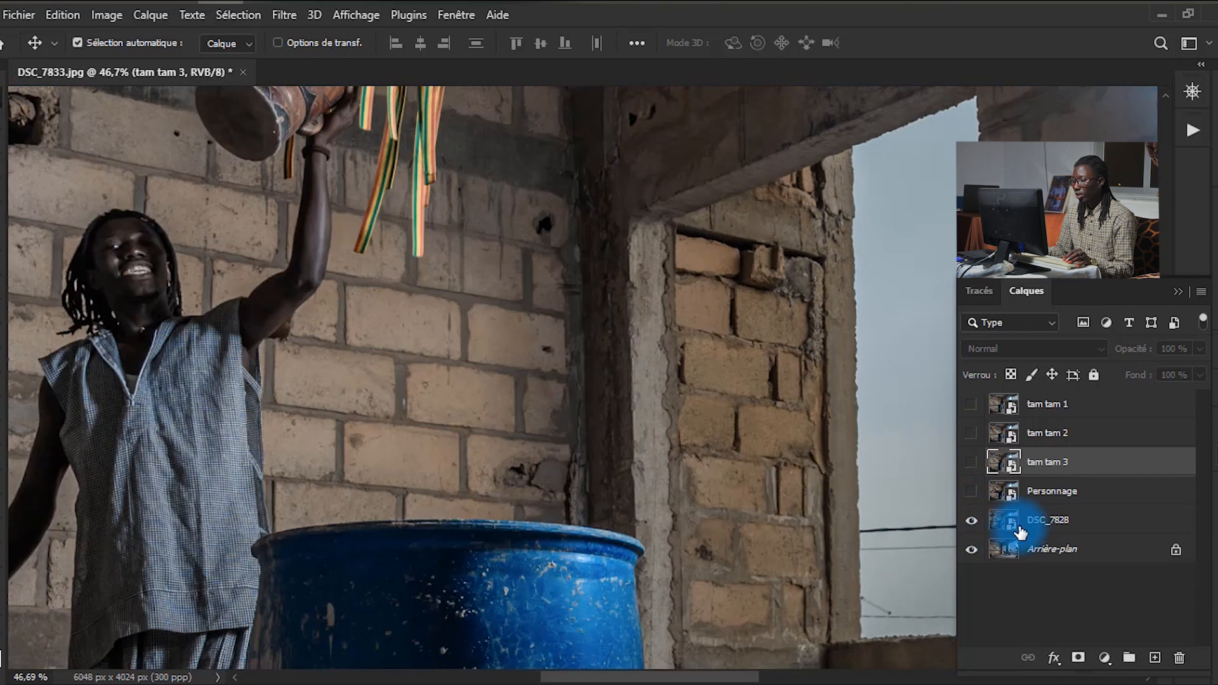
pyautogui.doubleClick(1041, 521)
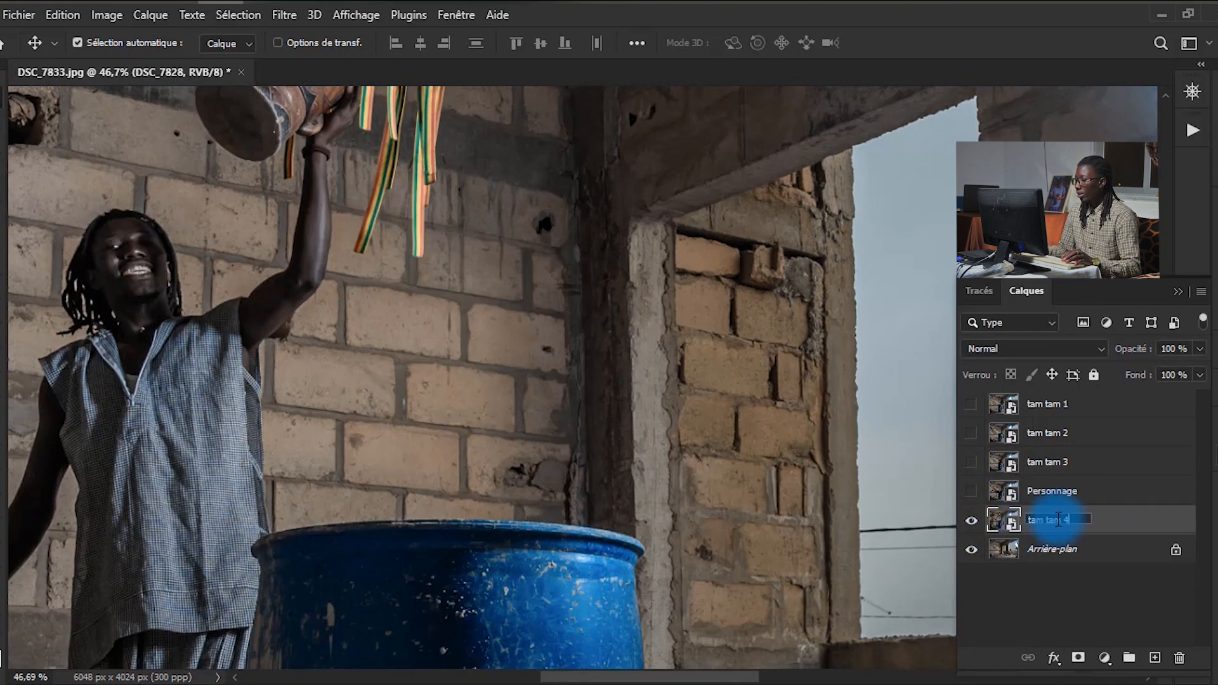
pyautogui.click(1109, 549)
pyautogui.scroll(-5, 782, 463)
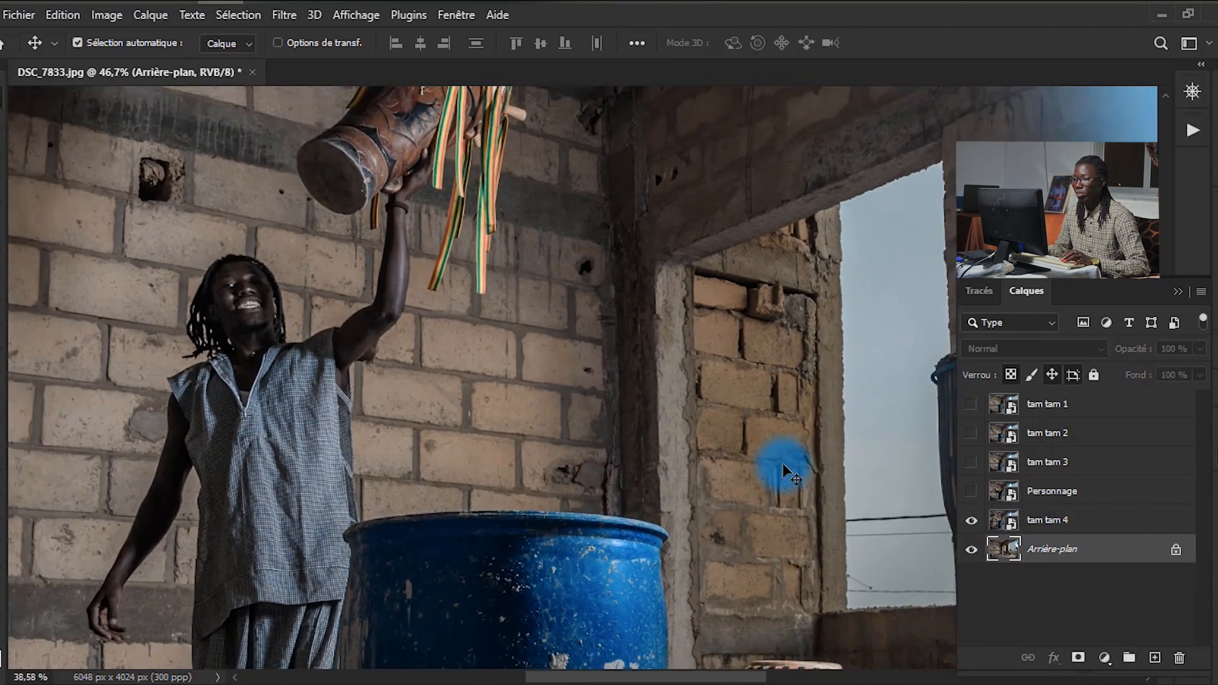
pyautogui.scroll(-4, 743, 418)
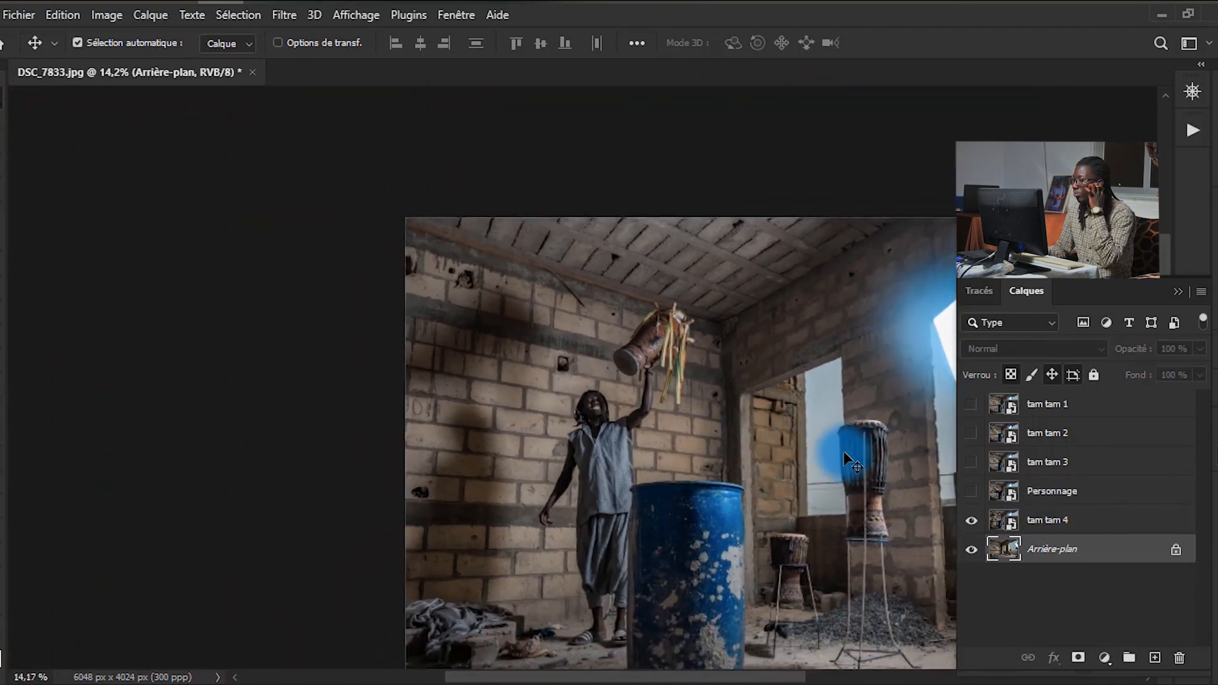
pyautogui.click(972, 521)
pyautogui.click(972, 520)
# Step: On the tam tam 4 layer, trace the raised drum with its pegs and hanging ribbons using the Pen tool as a closed path, leaving out the arm
pyautogui.scroll(3, 702, 371)
pyautogui.scroll(3, 678, 365)
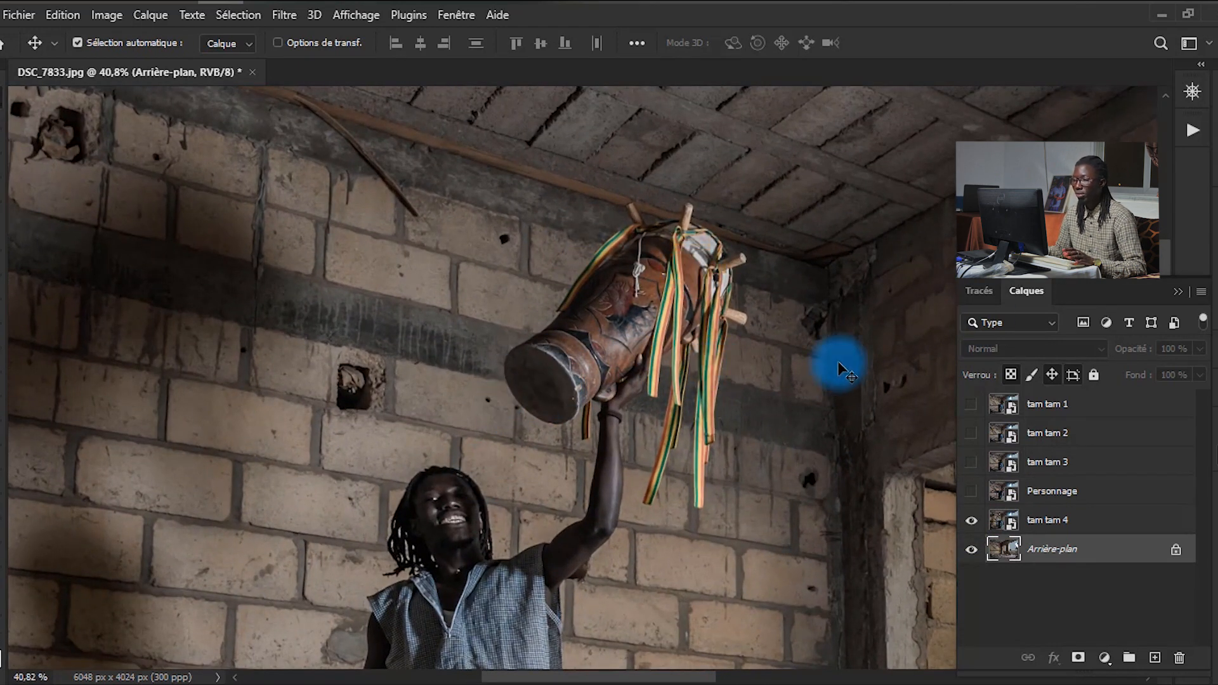
pyautogui.click(1142, 522)
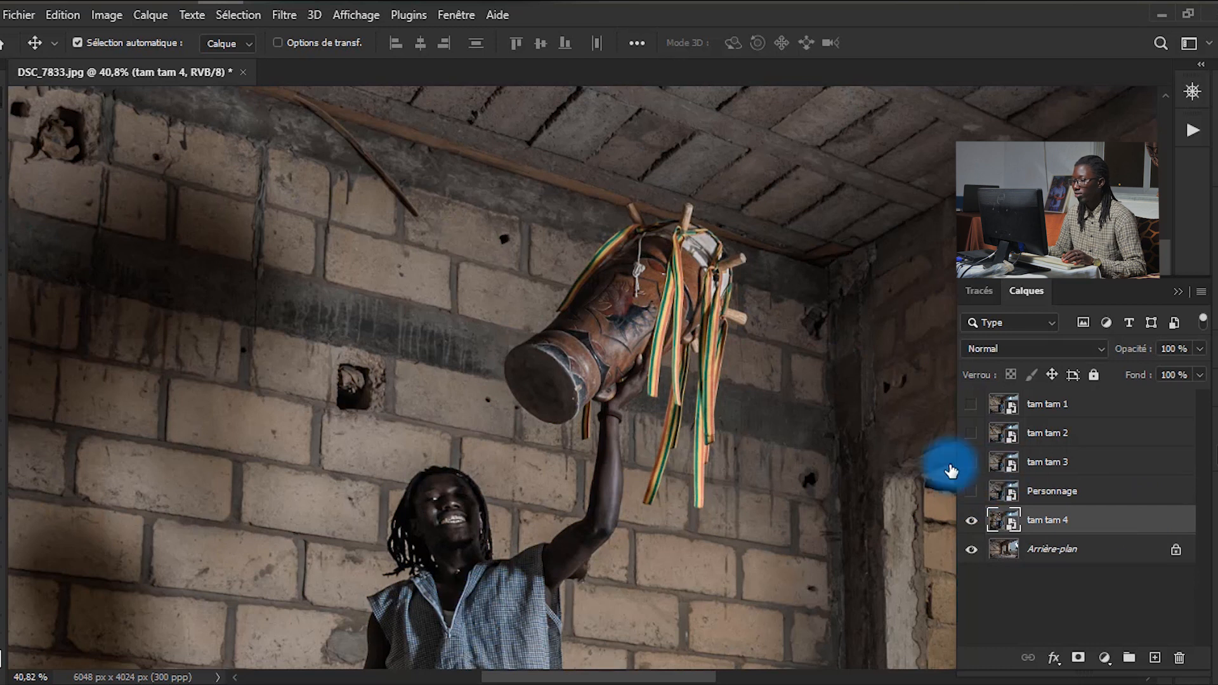
pyautogui.press('j')
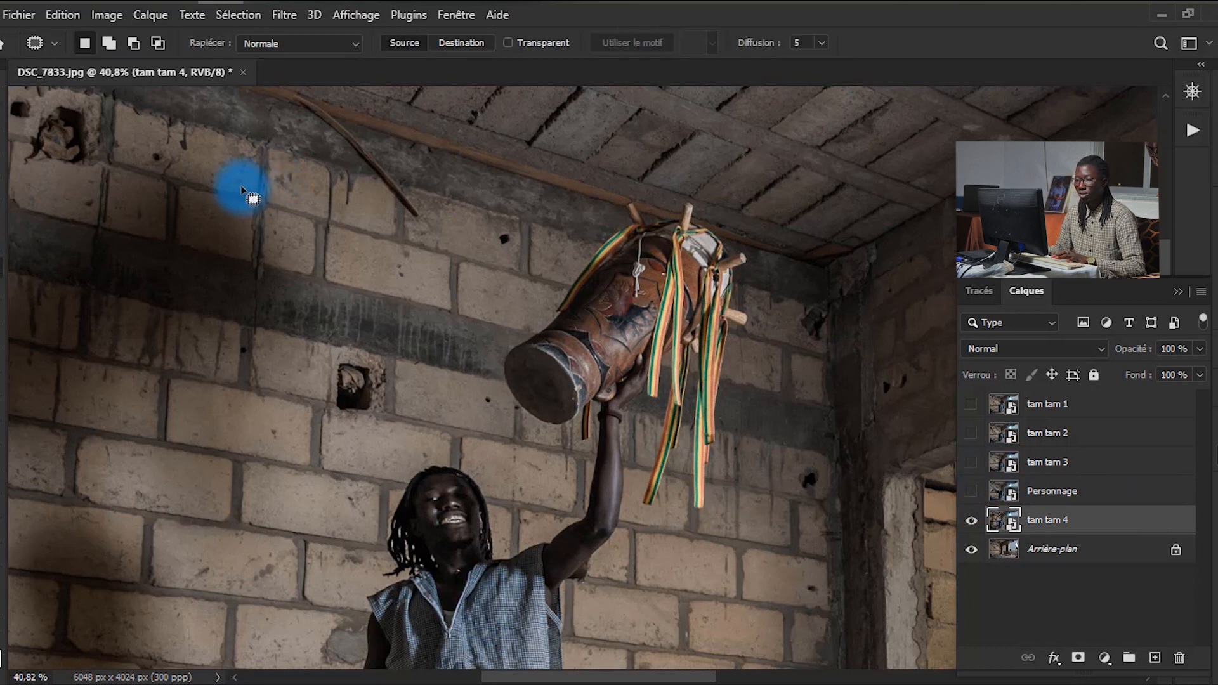
pyautogui.press('v')
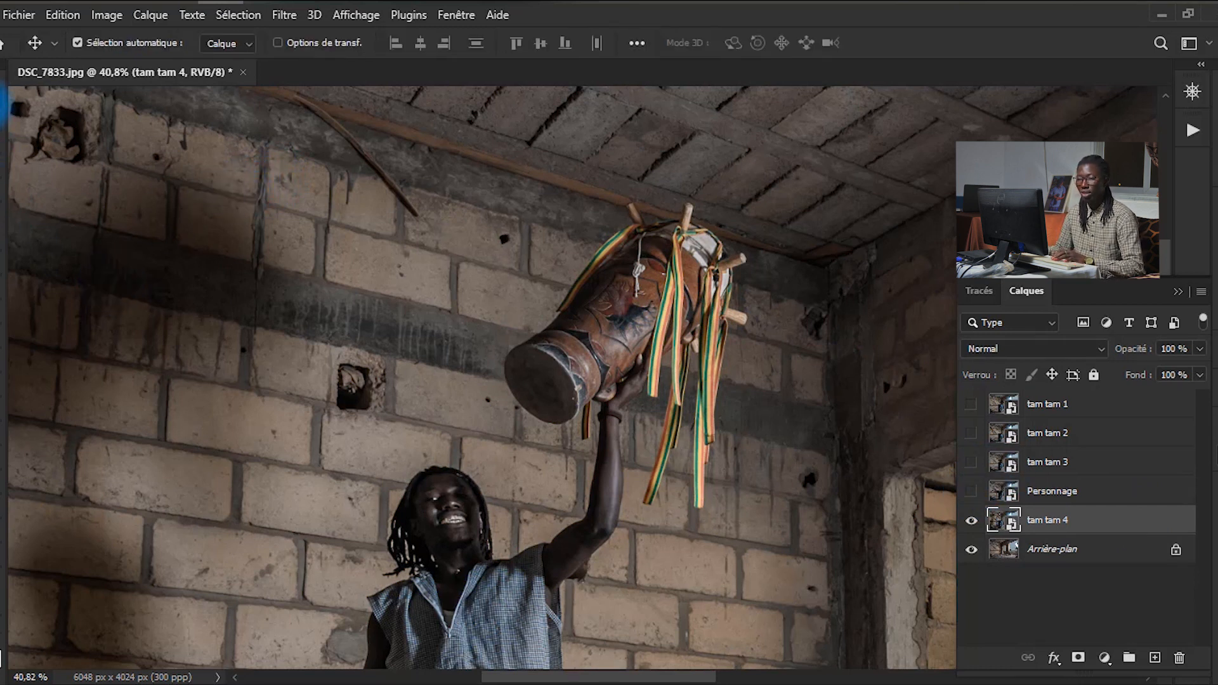
pyautogui.moveTo(3, 460); pyautogui.dragTo(19, 466)
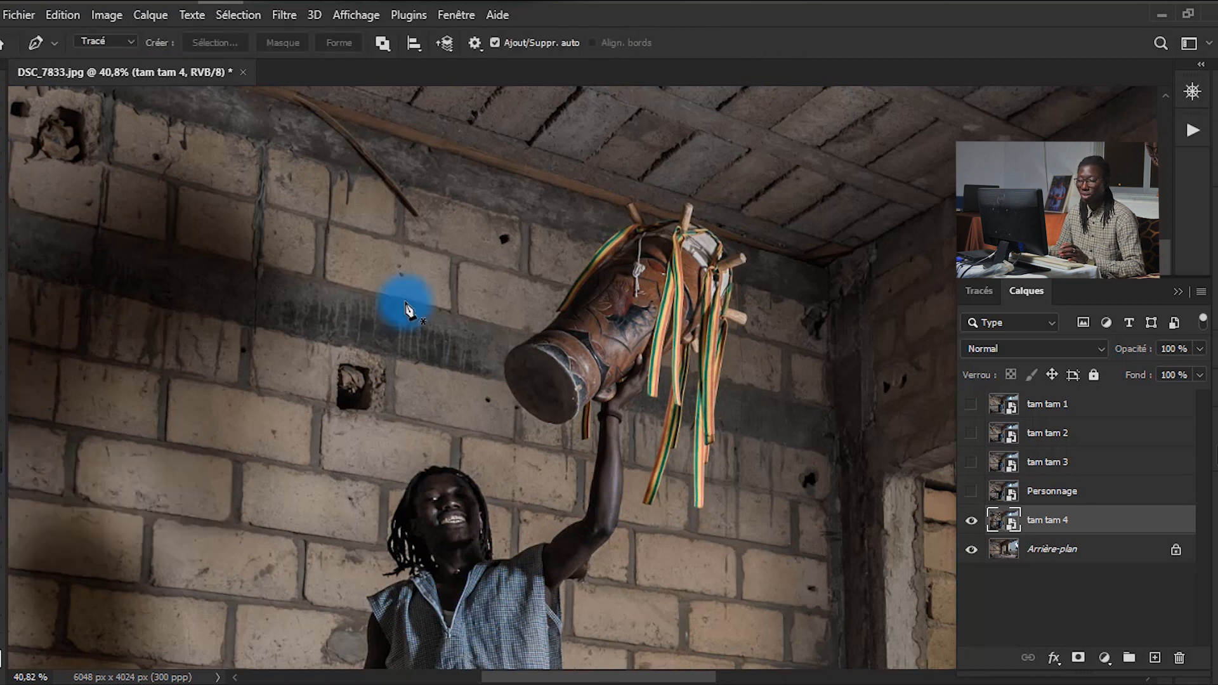
pyautogui.scroll(6, 736, 196)
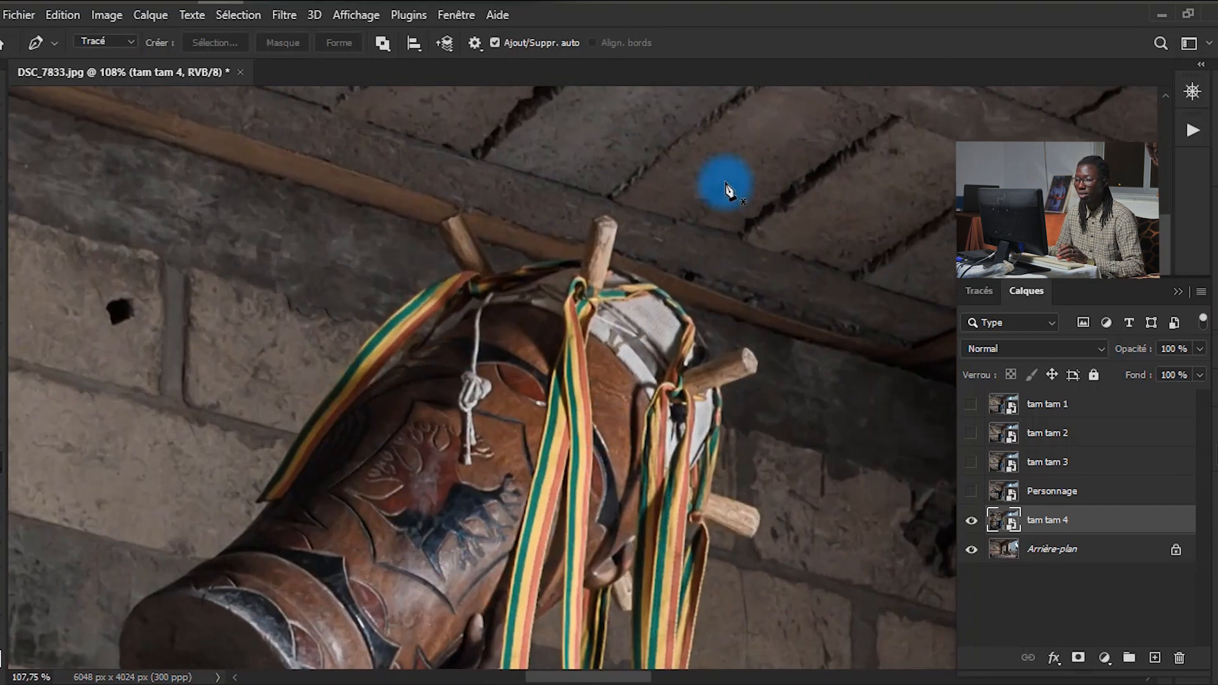
pyautogui.scroll(-3, 727, 190)
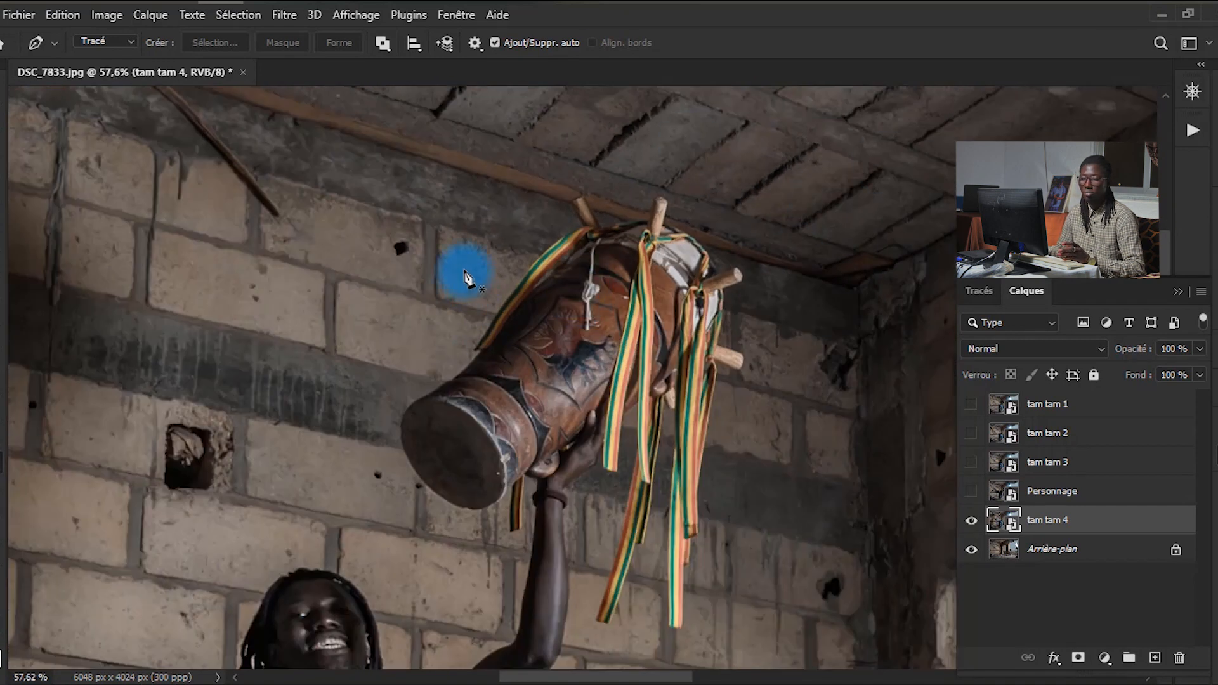
pyautogui.scroll(5, 467, 278)
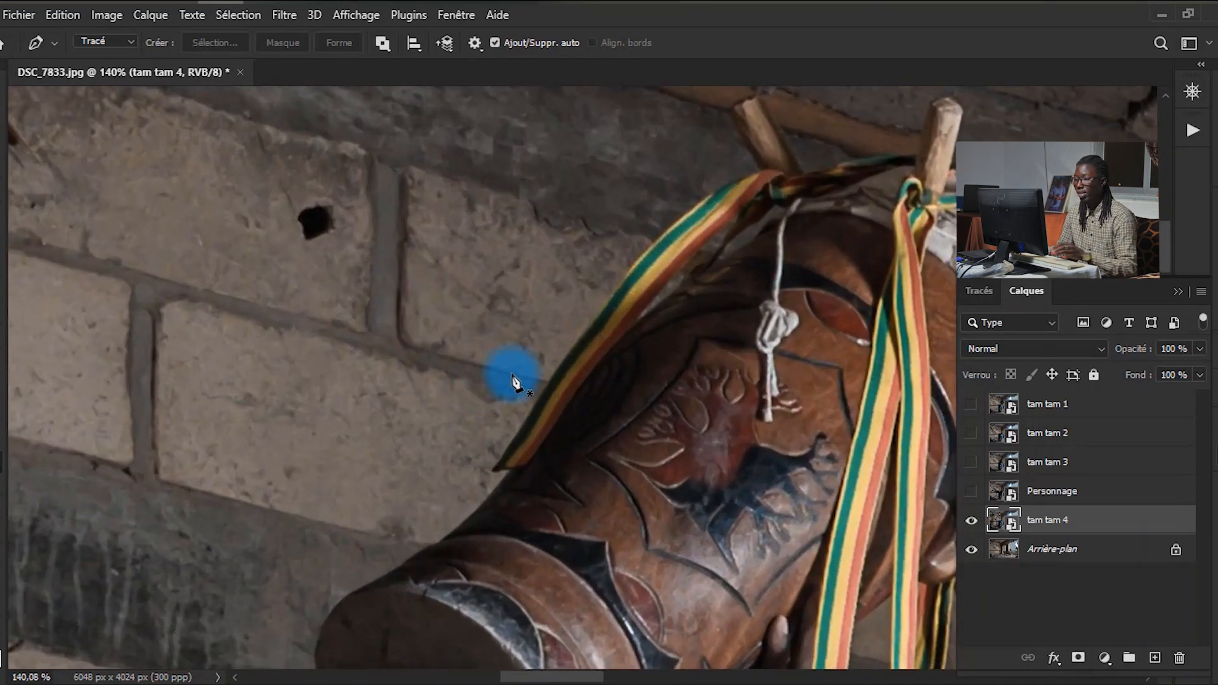
pyautogui.scroll(-5, 421, 348)
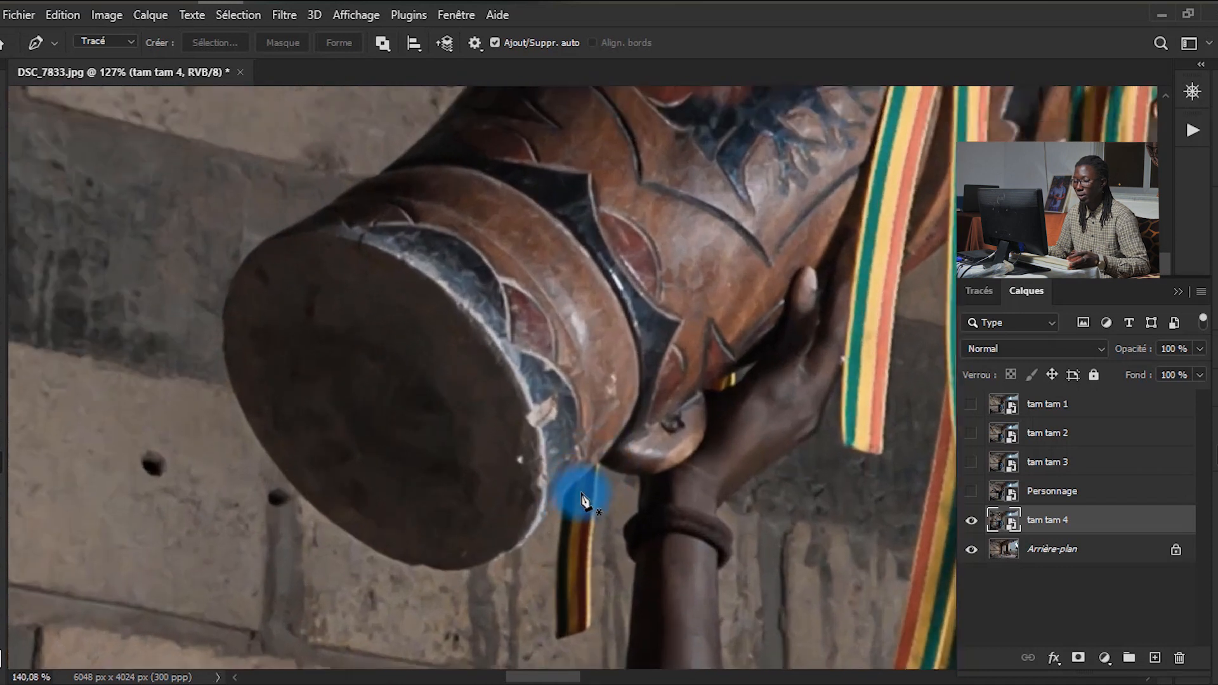
pyautogui.scroll(6, 585, 499)
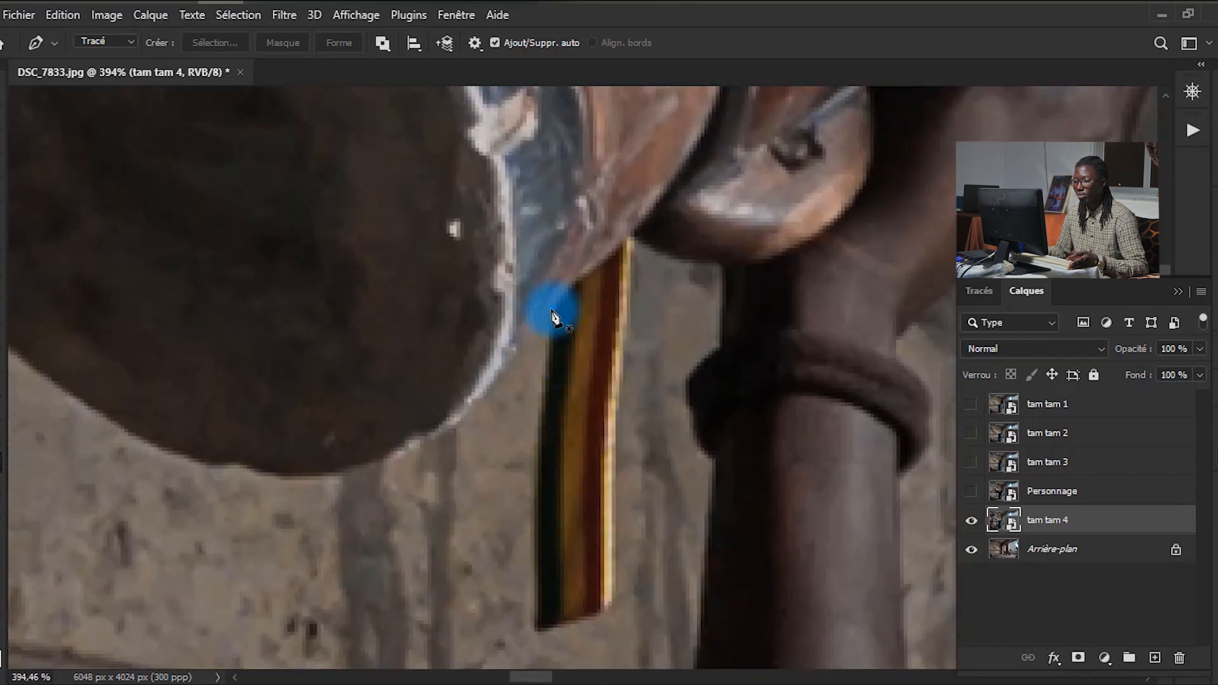
pyautogui.click(553, 308)
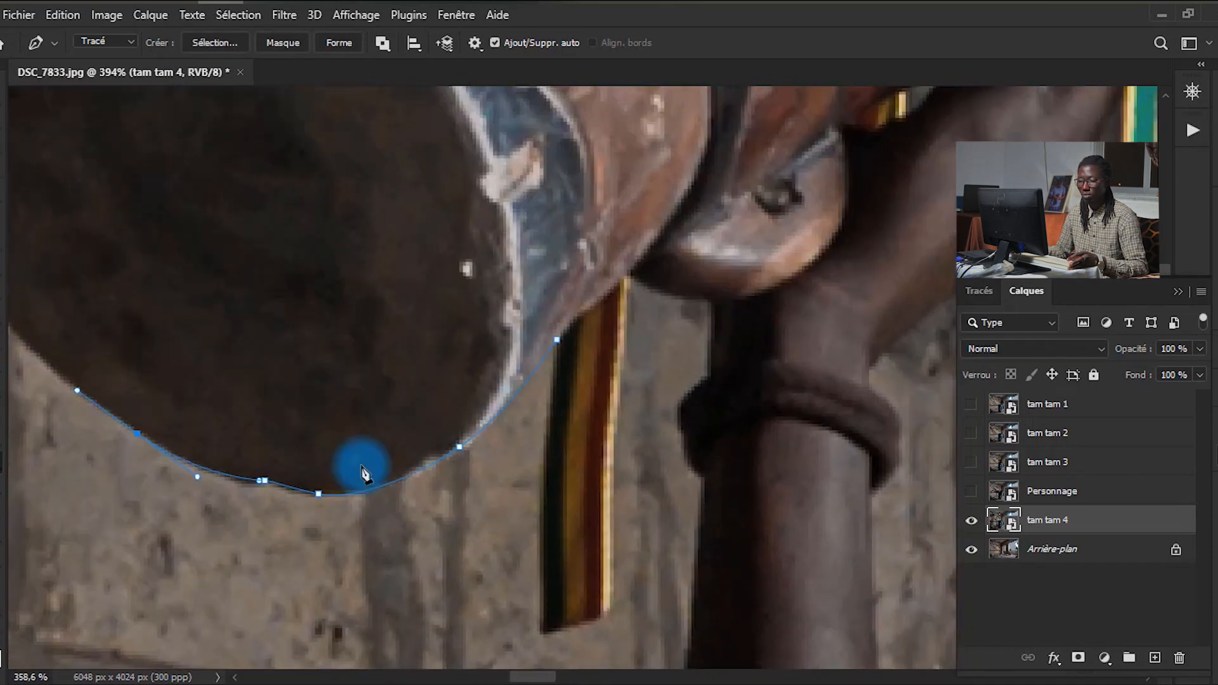
pyautogui.click(791, 238)
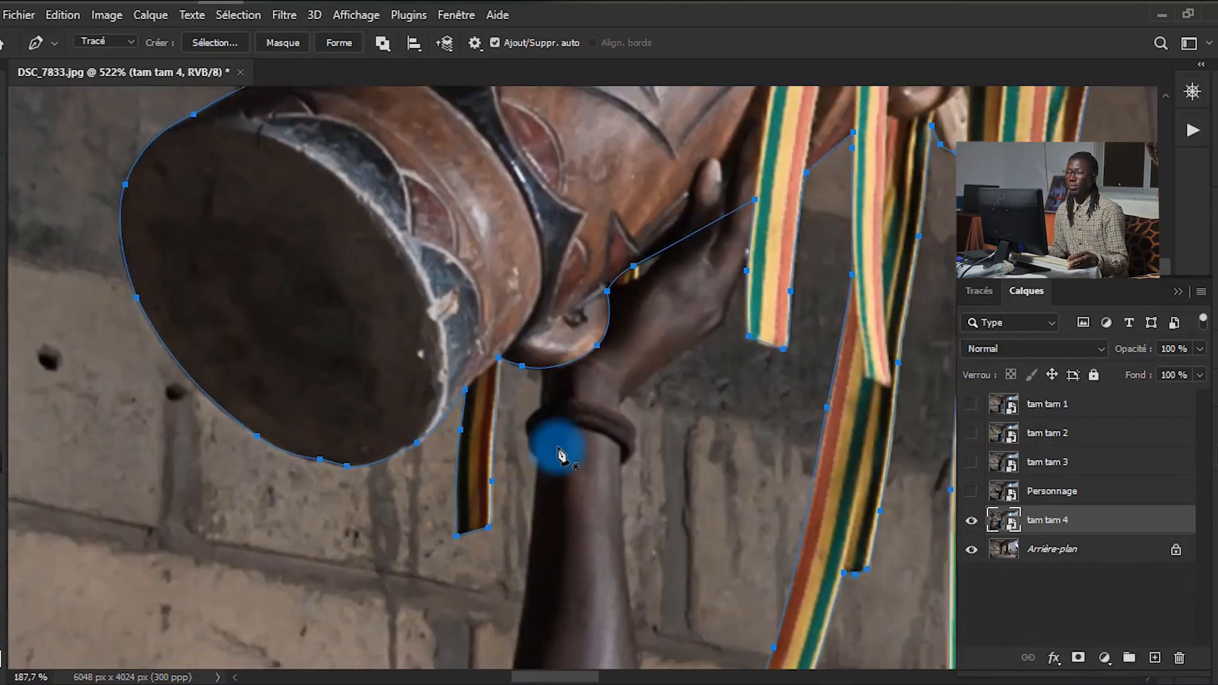
# Step: Convert the path around the tam tam 4 drum into a new anti-aliased selection with a feather radius of 0 pixels
pyautogui.scroll(-10, 590, 440)
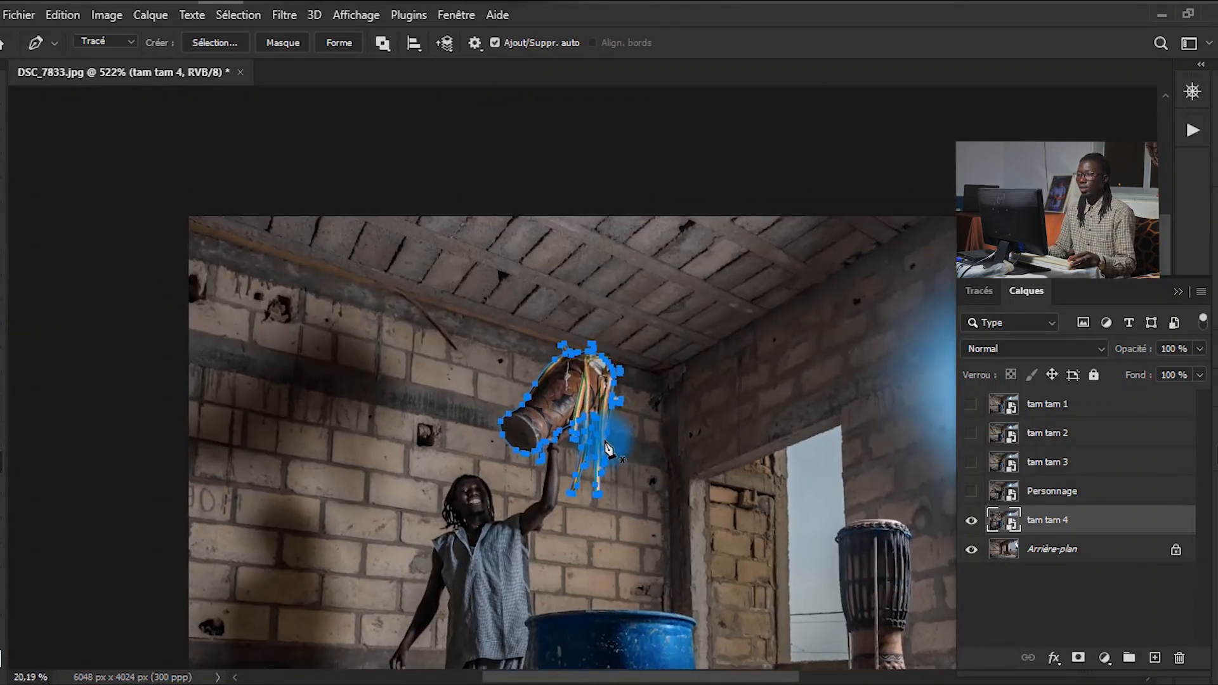
pyautogui.scroll(5, 591, 441)
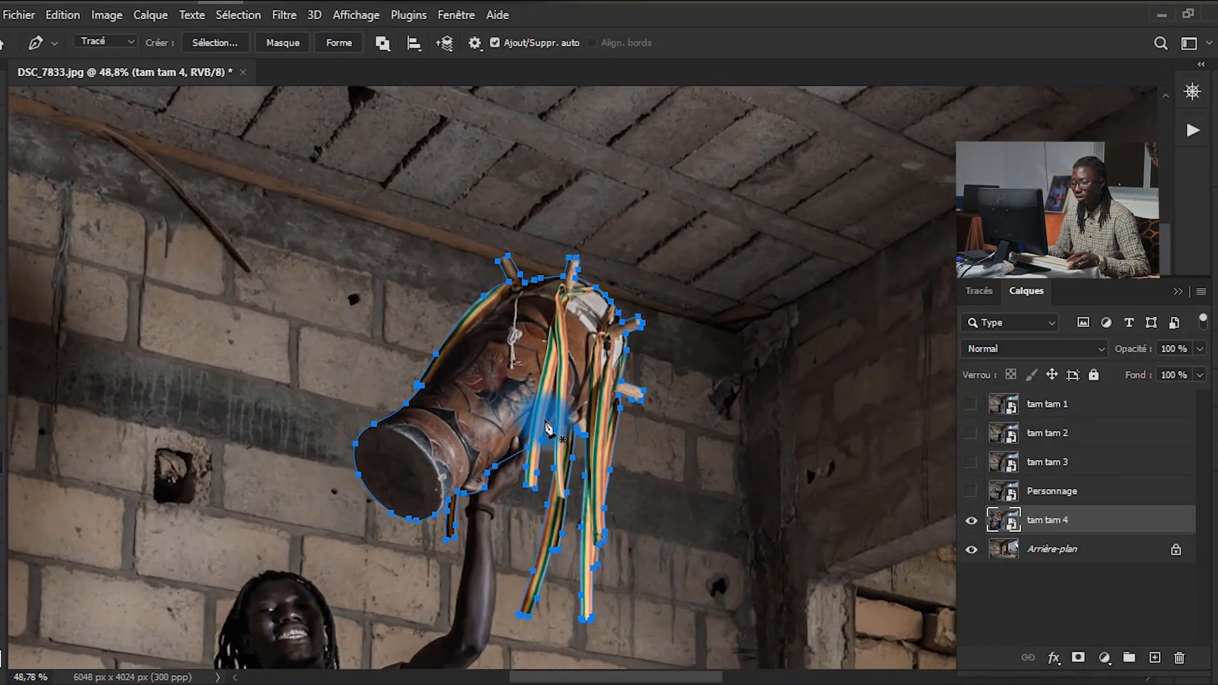
pyautogui.scroll(5, 549, 428)
pyautogui.rightClick(566, 397)
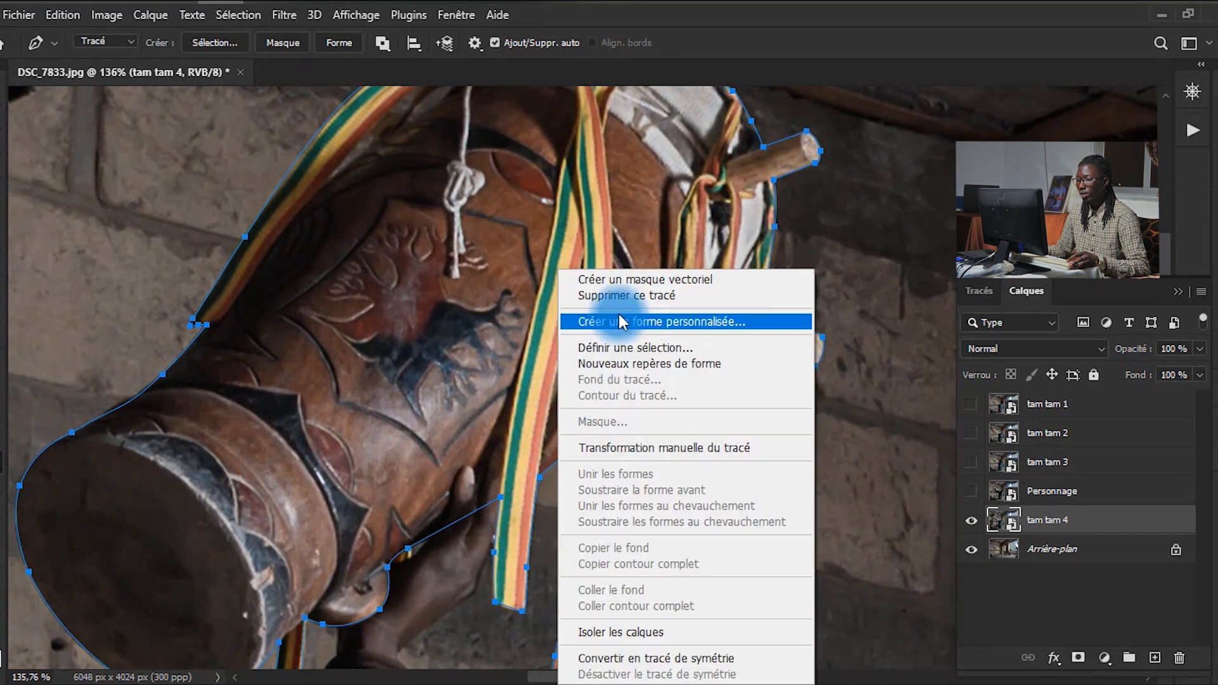
pyautogui.click(645, 349)
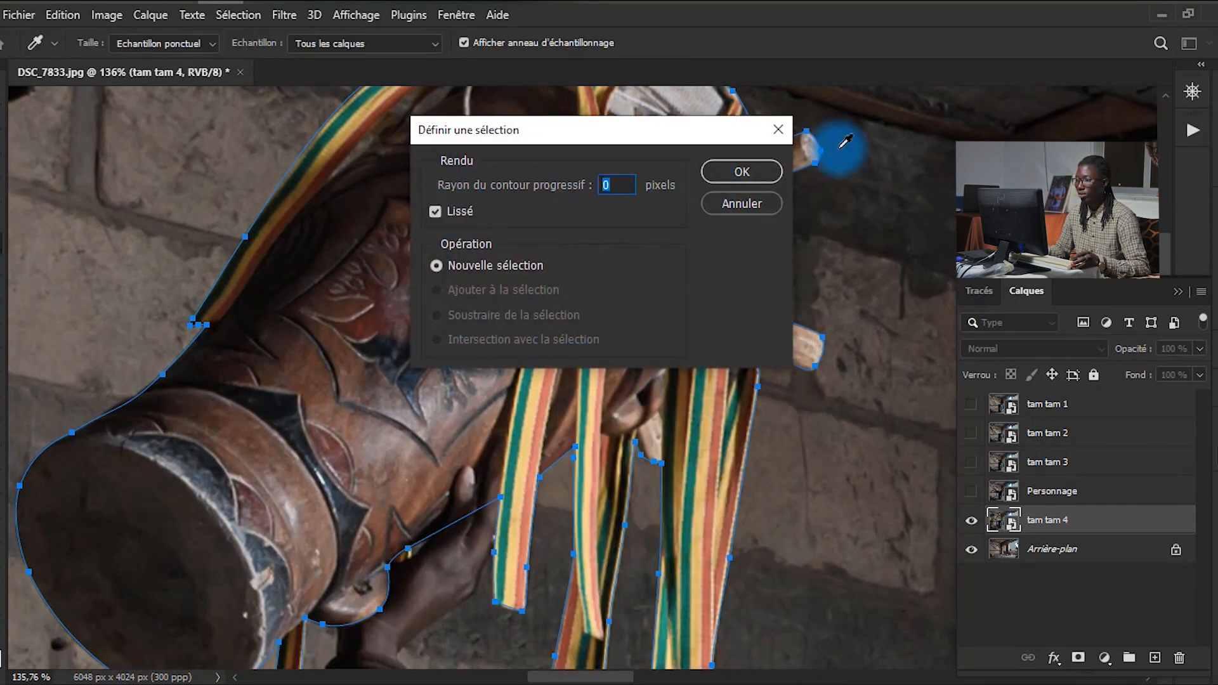
pyautogui.press('Return')
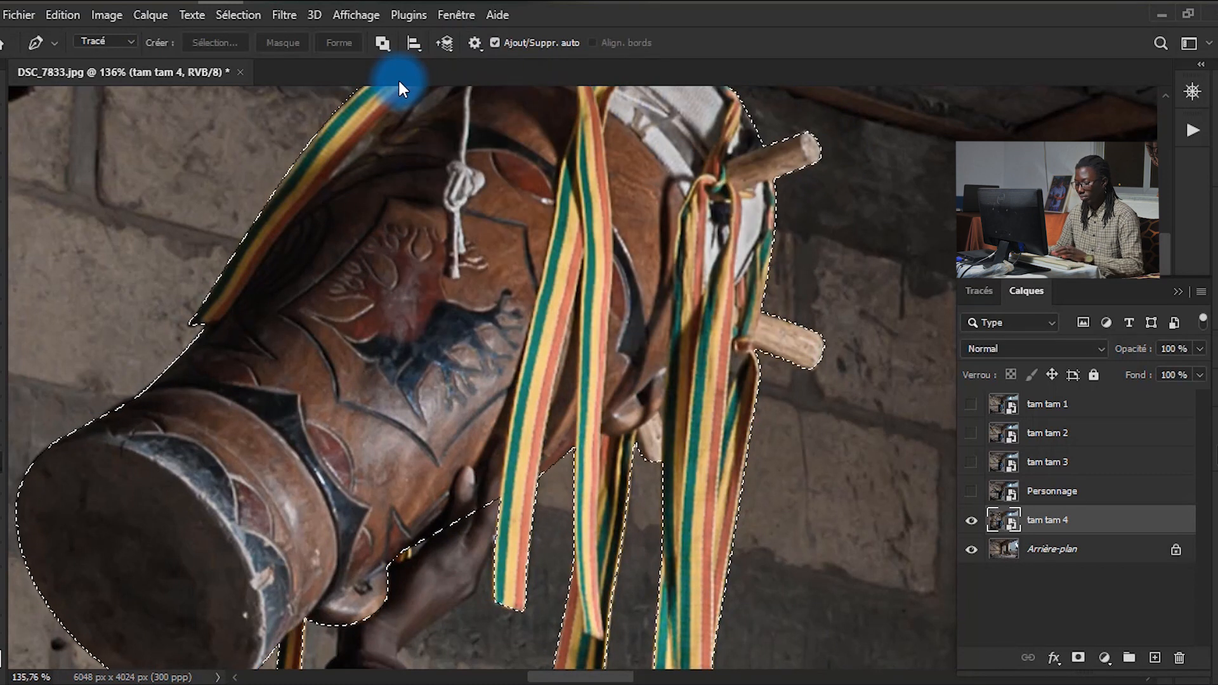
# Step: Review the alternative selection tools in the marquee, lasso and magic wand groups
pyautogui.press('m')
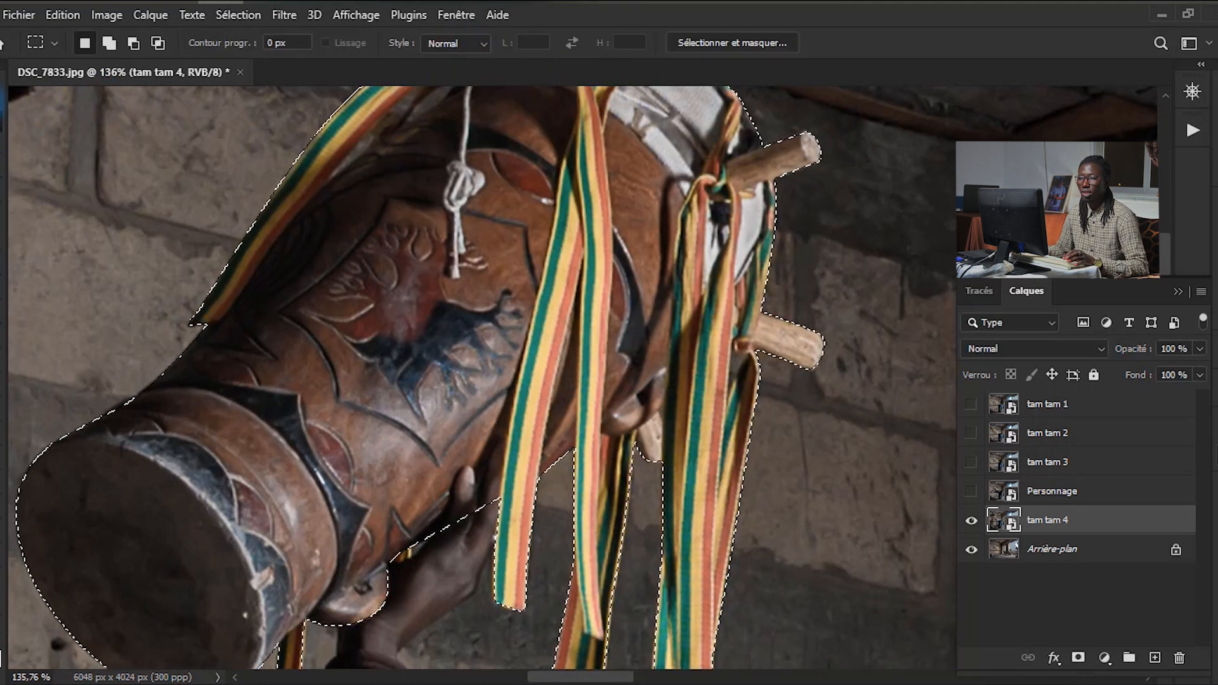
pyautogui.click(5, 127)
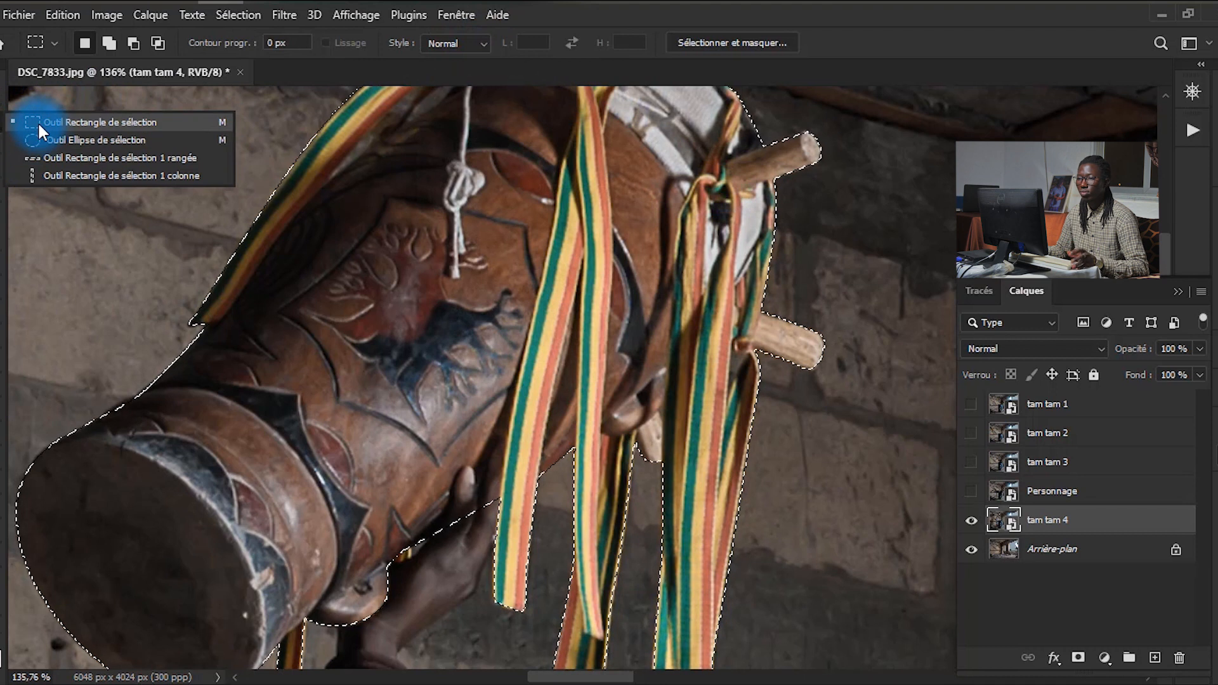
pyautogui.click(5, 151)
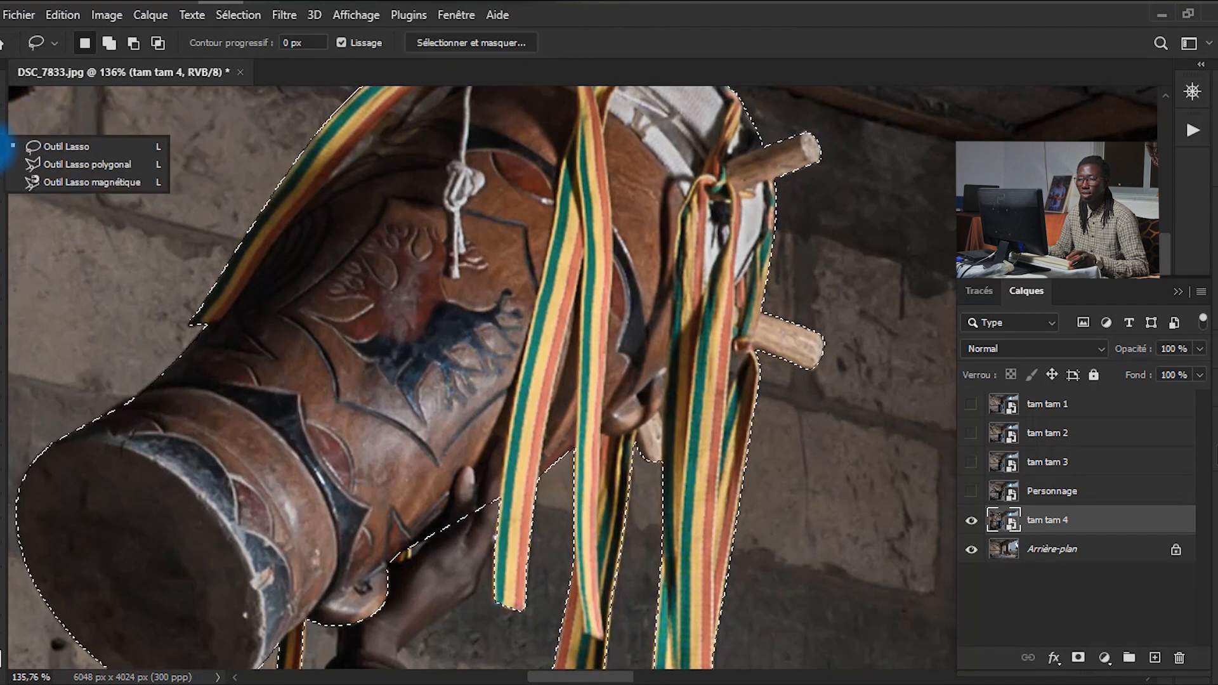
pyautogui.click(2, 181)
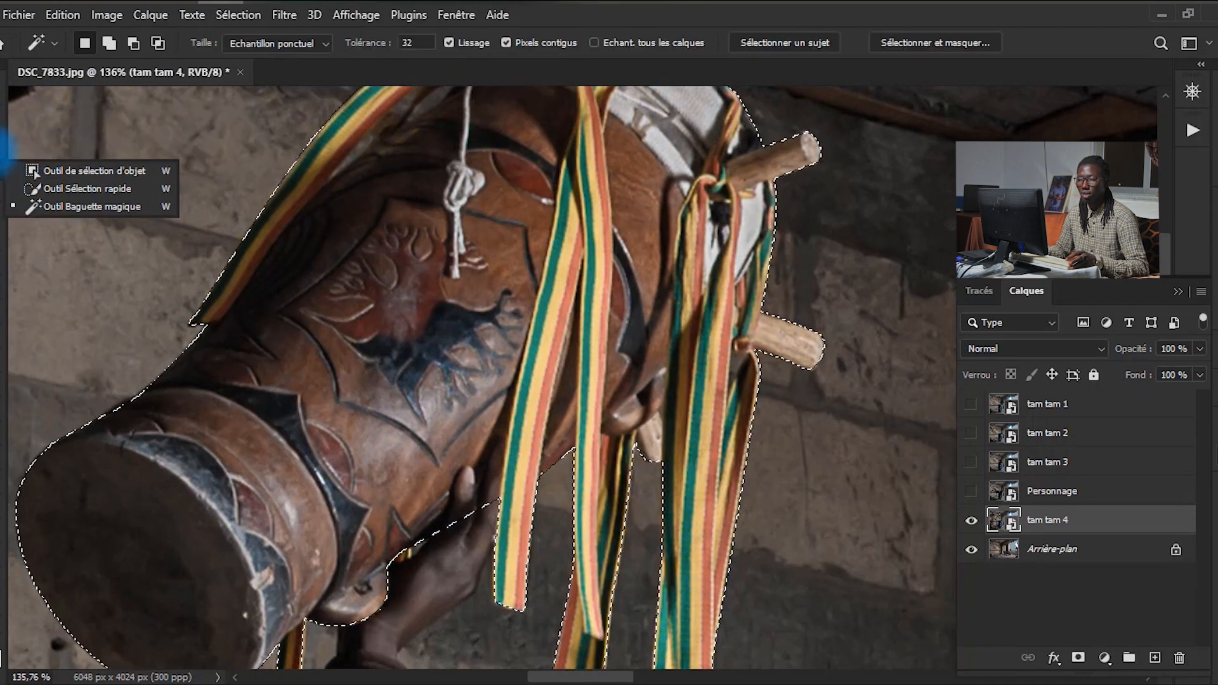
pyautogui.click(4, 149)
pyautogui.click(2, 181)
pyautogui.click(4, 149)
pyautogui.click(2, 170)
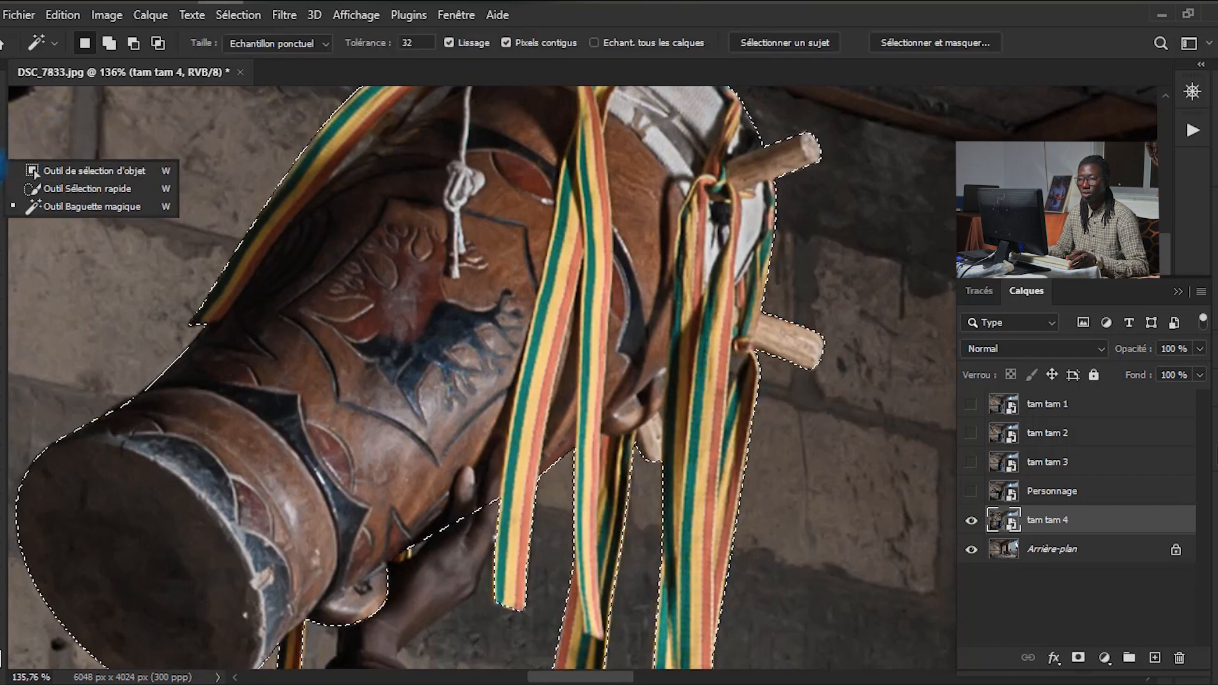
# Step: Open the drum selection in Select and Mask, adjust the preview transparency, and set the view to Sur calques after checking Noir et blanc
pyautogui.click(72, 172)
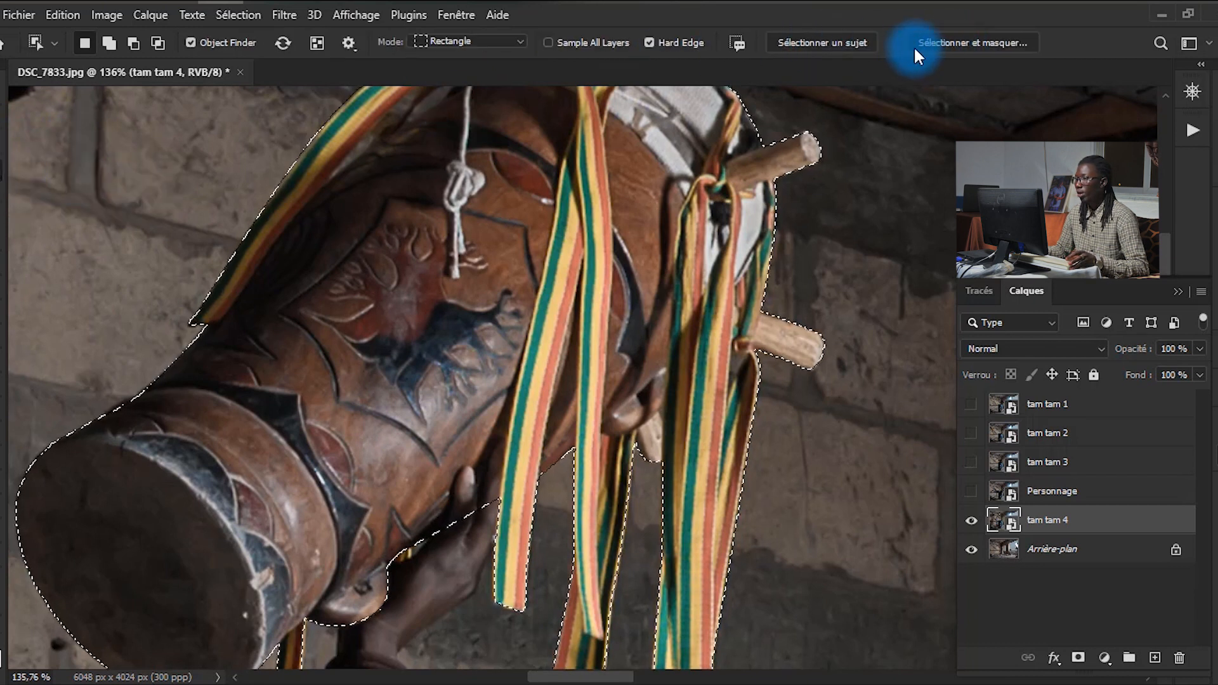
pyautogui.click(931, 43)
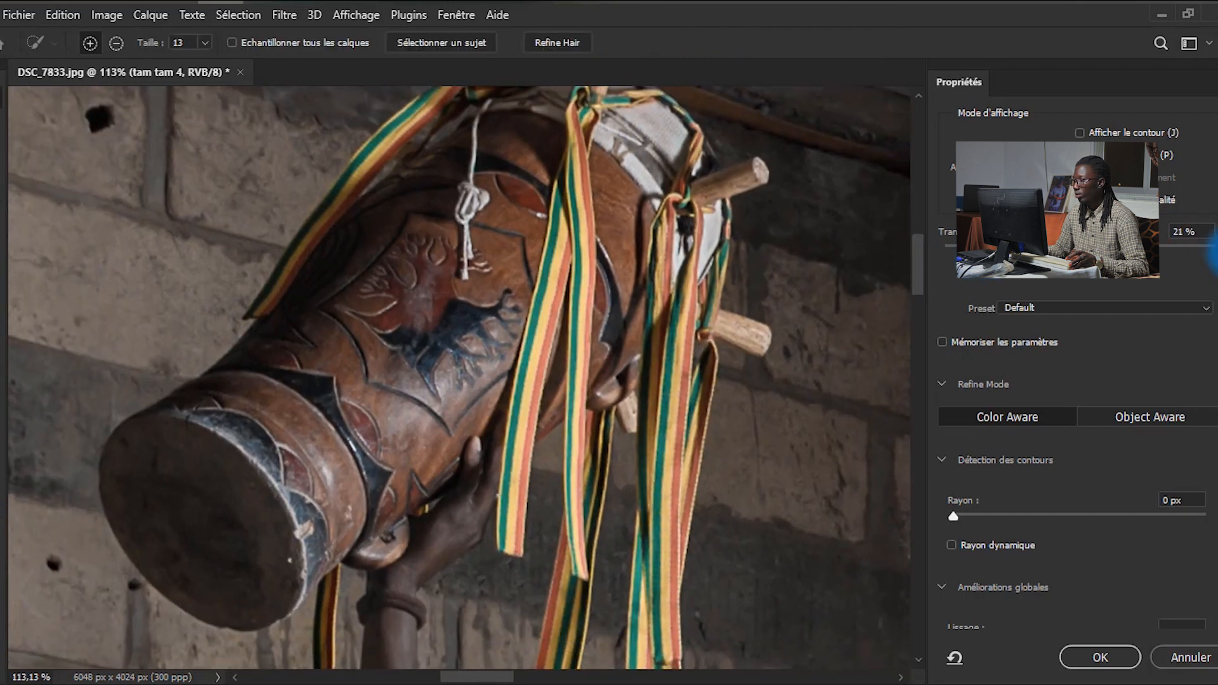
pyautogui.moveTo(1213, 248); pyautogui.dragTo(1217, 248)
pyautogui.click(1041, 159)
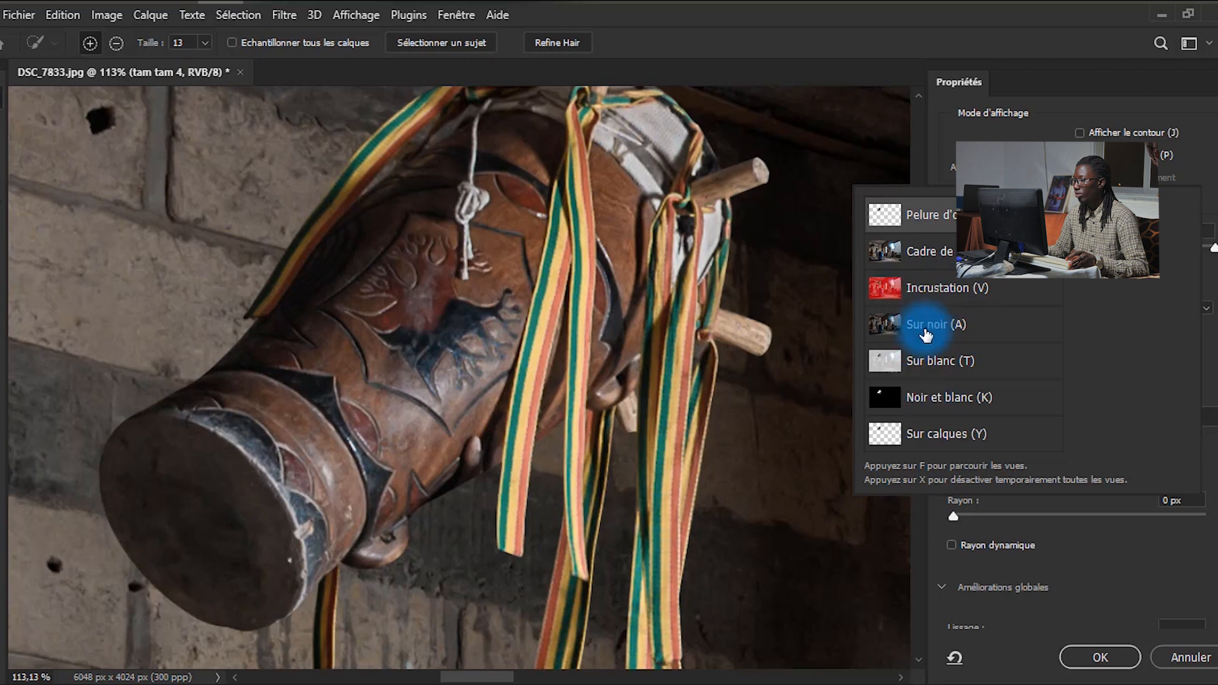
pyautogui.click(918, 396)
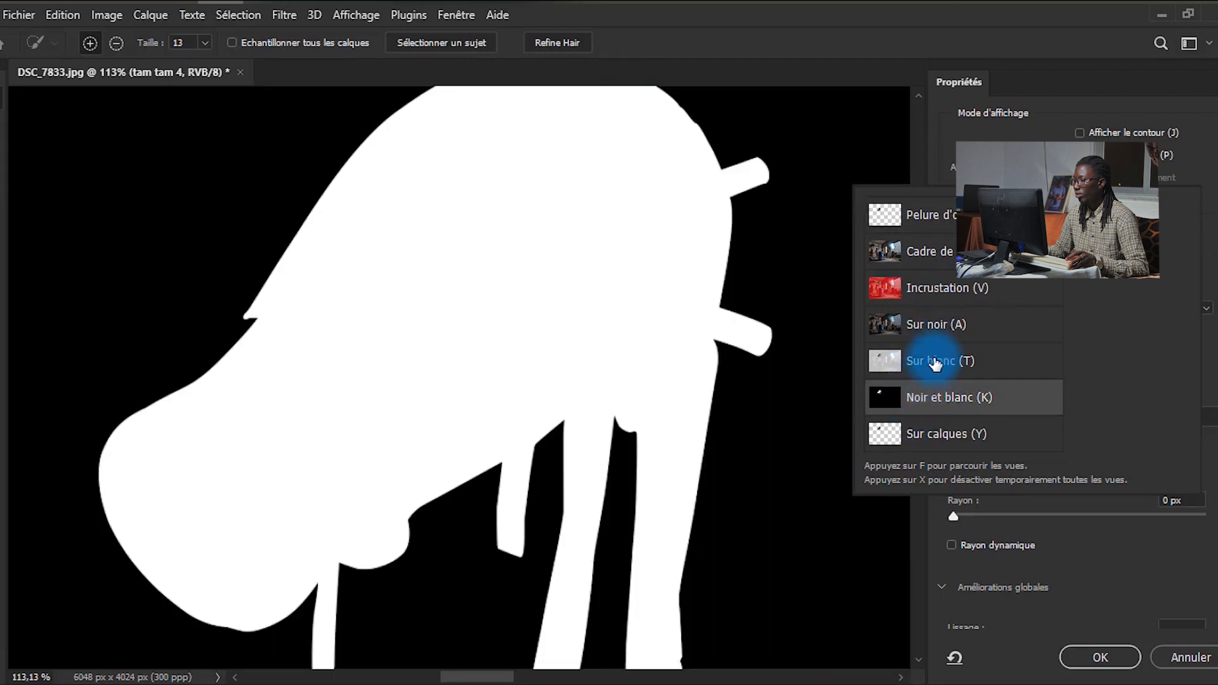
pyautogui.click(928, 436)
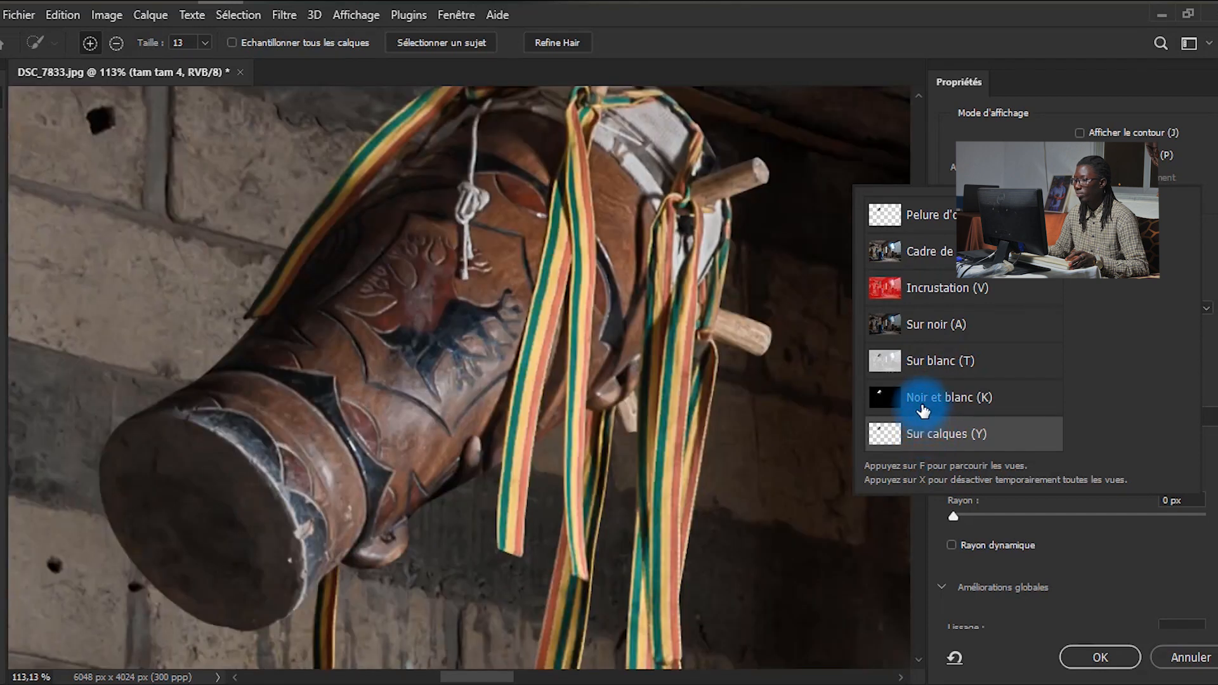
pyautogui.click(1045, 113)
# Step: Refine the drum selection's edge with Lissage 5, Contour progressif 0,4 px and Contraste 13 %, keeping Rayon at 0 px
pyautogui.moveTo(676, 274)
pyautogui.mouseDown()
pyautogui.moveTo(467, 449)
pyautogui.moveTo(1168, 419)
pyautogui.mouseUp()
pyautogui.moveTo(1217, 348); pyautogui.dragTo(1217, 485)
pyautogui.scroll(1, 752, 360)
pyautogui.scroll(5, 751, 360)
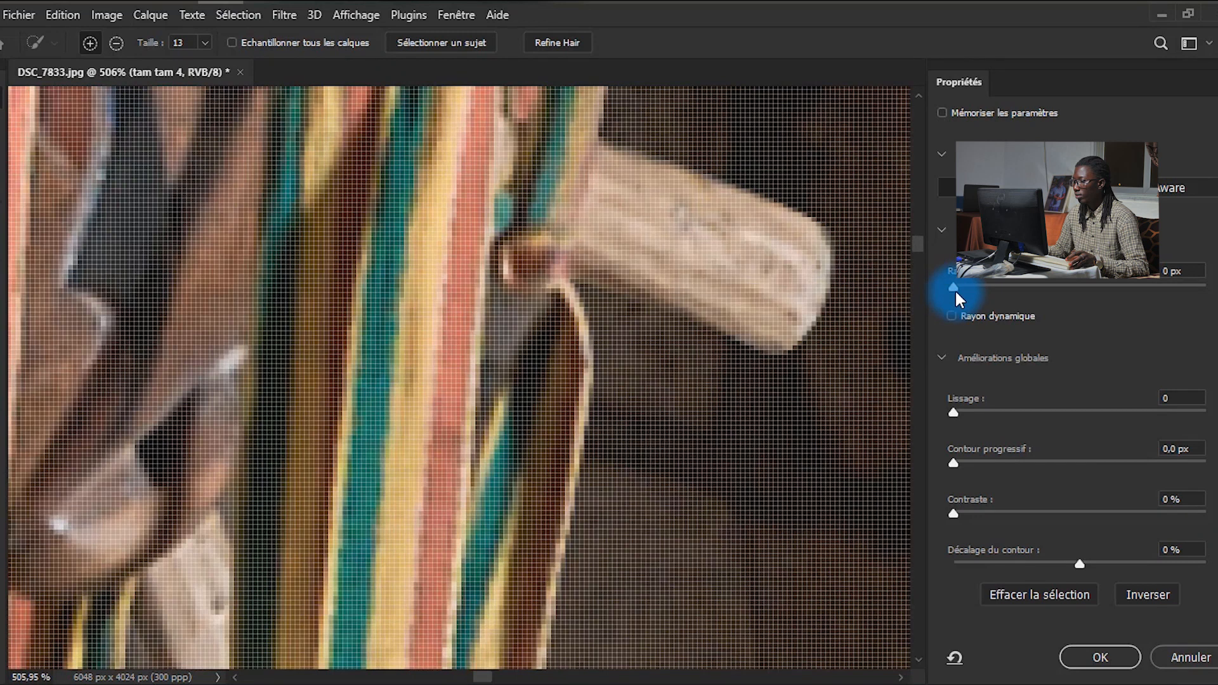
pyautogui.moveTo(956, 292); pyautogui.dragTo(960, 289)
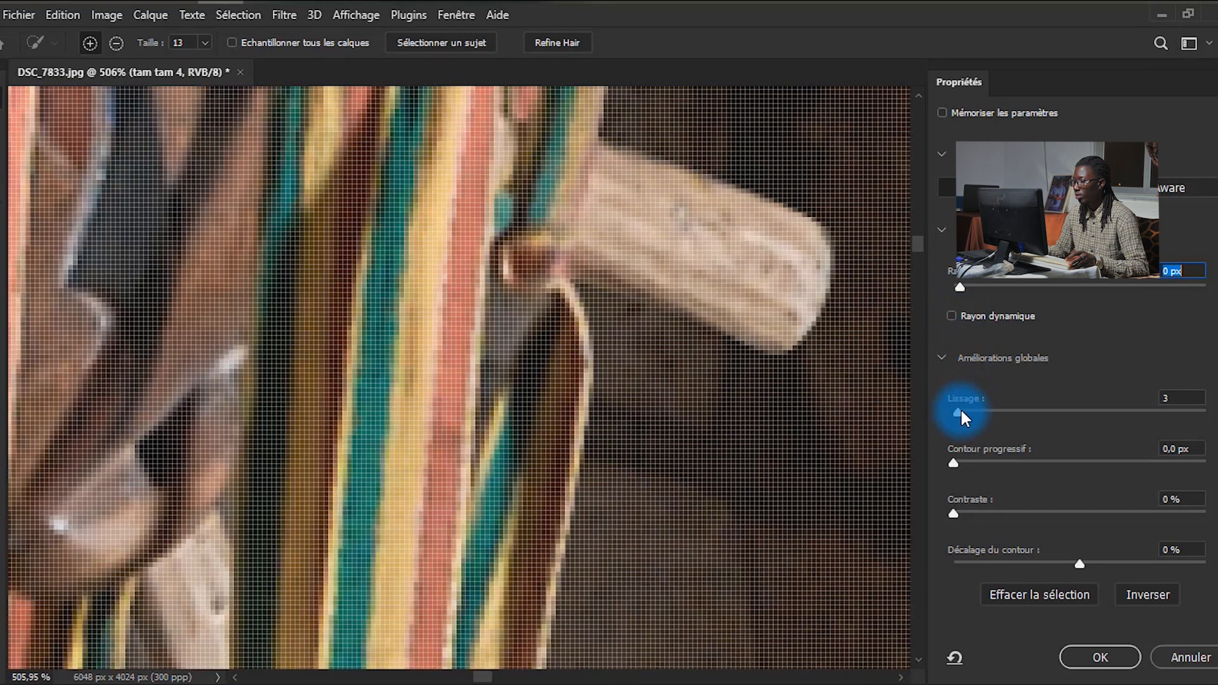
pyautogui.moveTo(961, 412); pyautogui.dragTo(971, 412)
pyautogui.moveTo(963, 470); pyautogui.dragTo(965, 466)
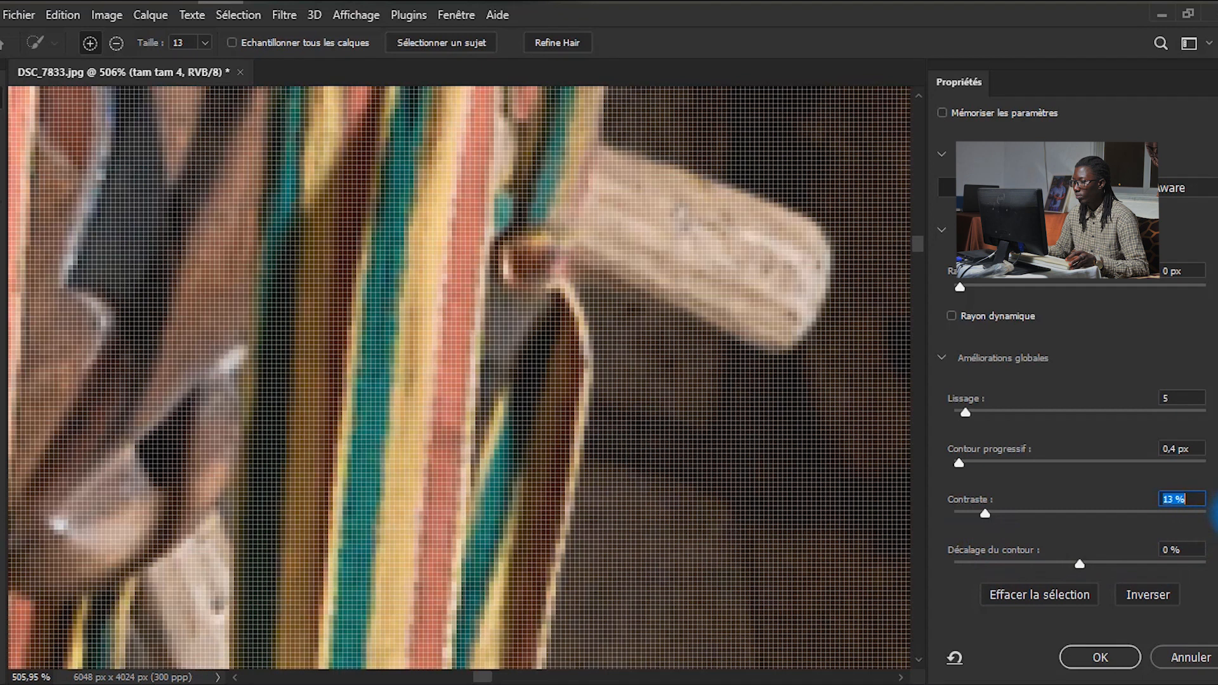
pyautogui.moveTo(1214, 514); pyautogui.dragTo(1214, 585)
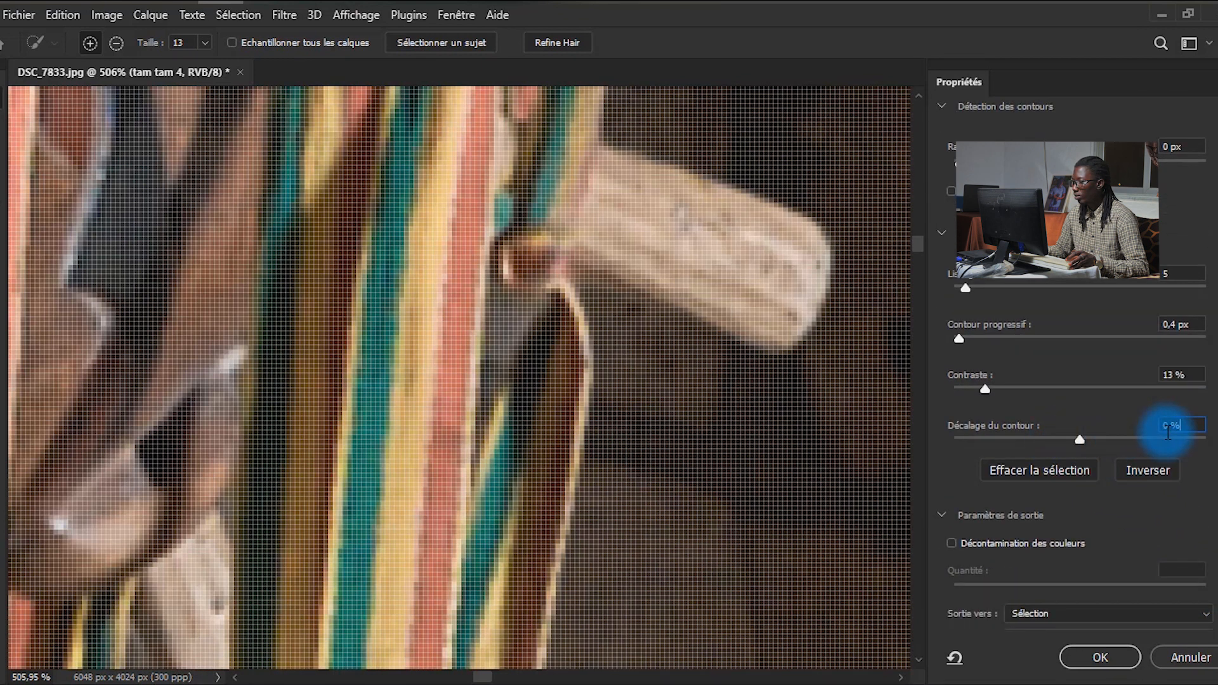
# Step: Output the refined drum selection as Nouveau calque avec masque de fusion and check the cut-out against the background
pyautogui.click(1037, 614)
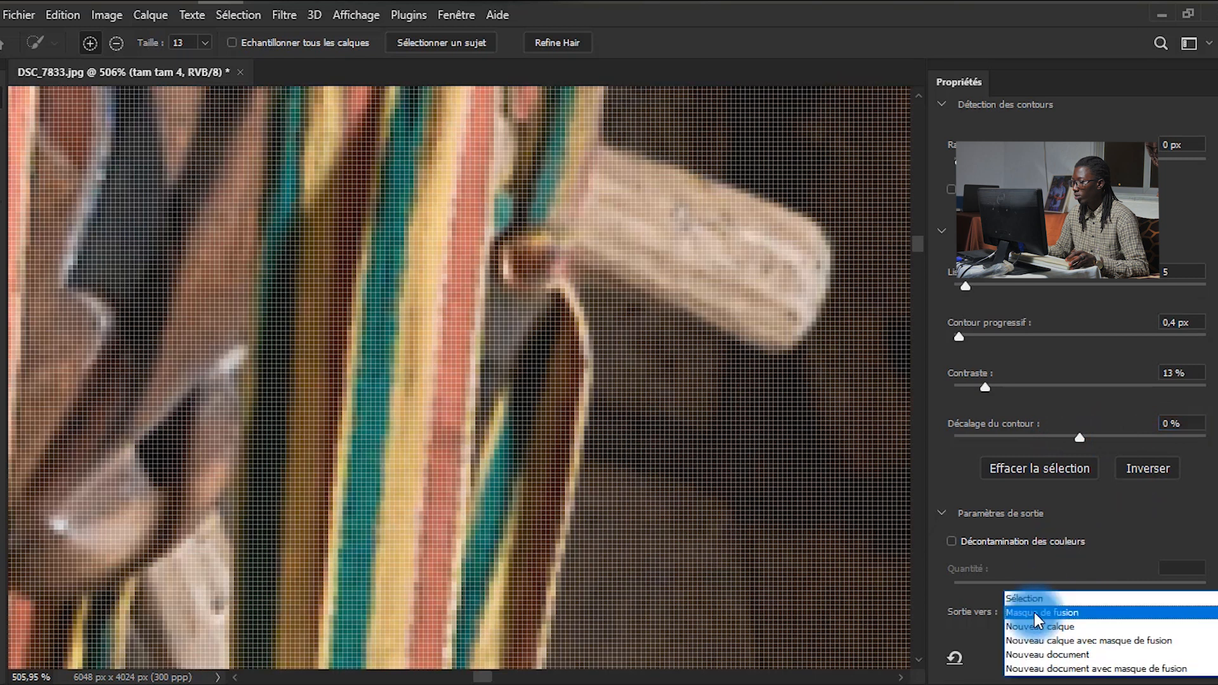
pyautogui.click(1054, 641)
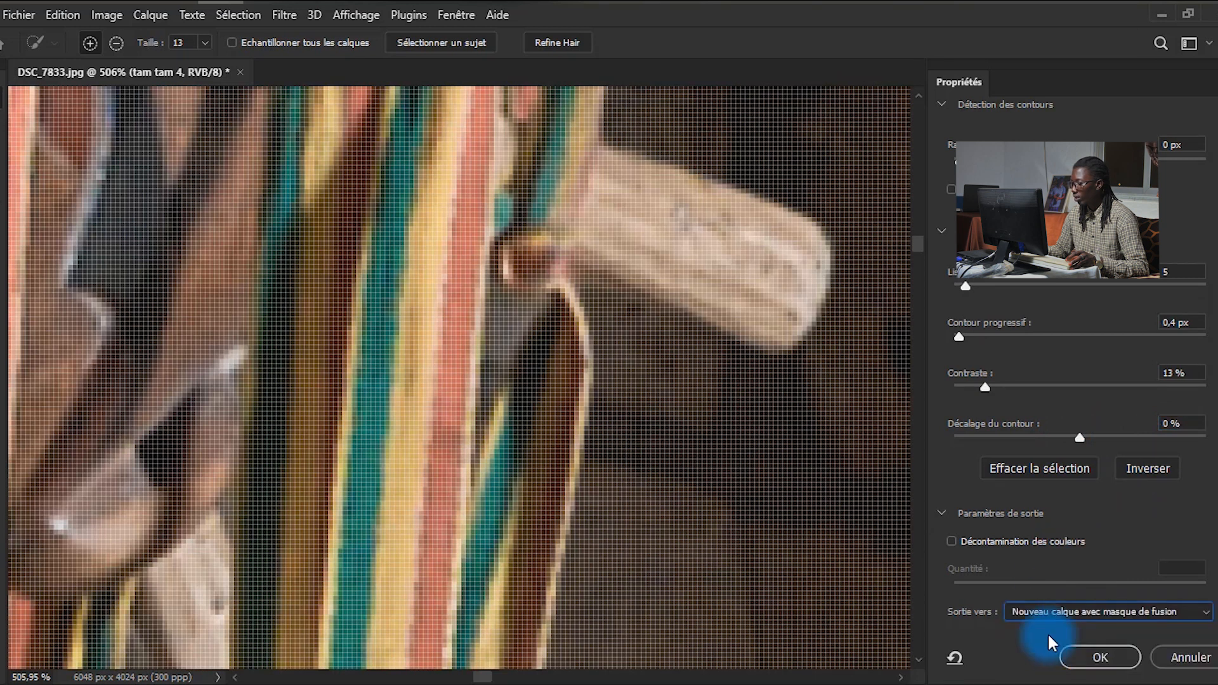
pyautogui.click(1083, 653)
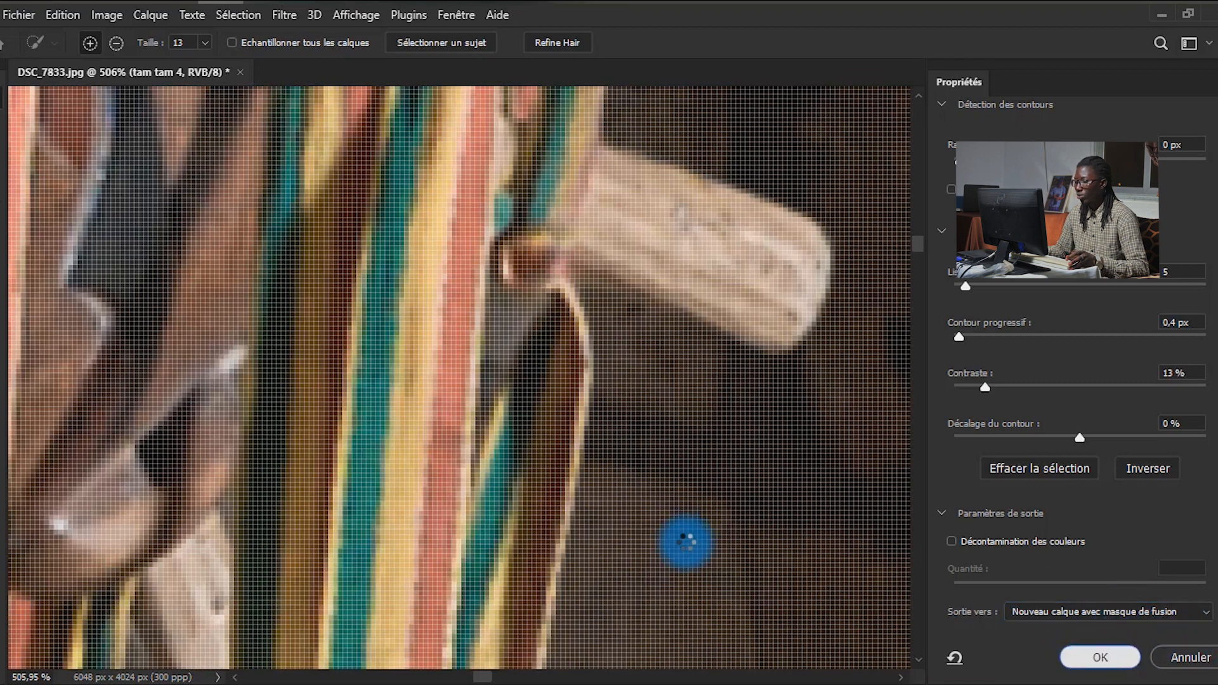
pyautogui.scroll(-10, 744, 320)
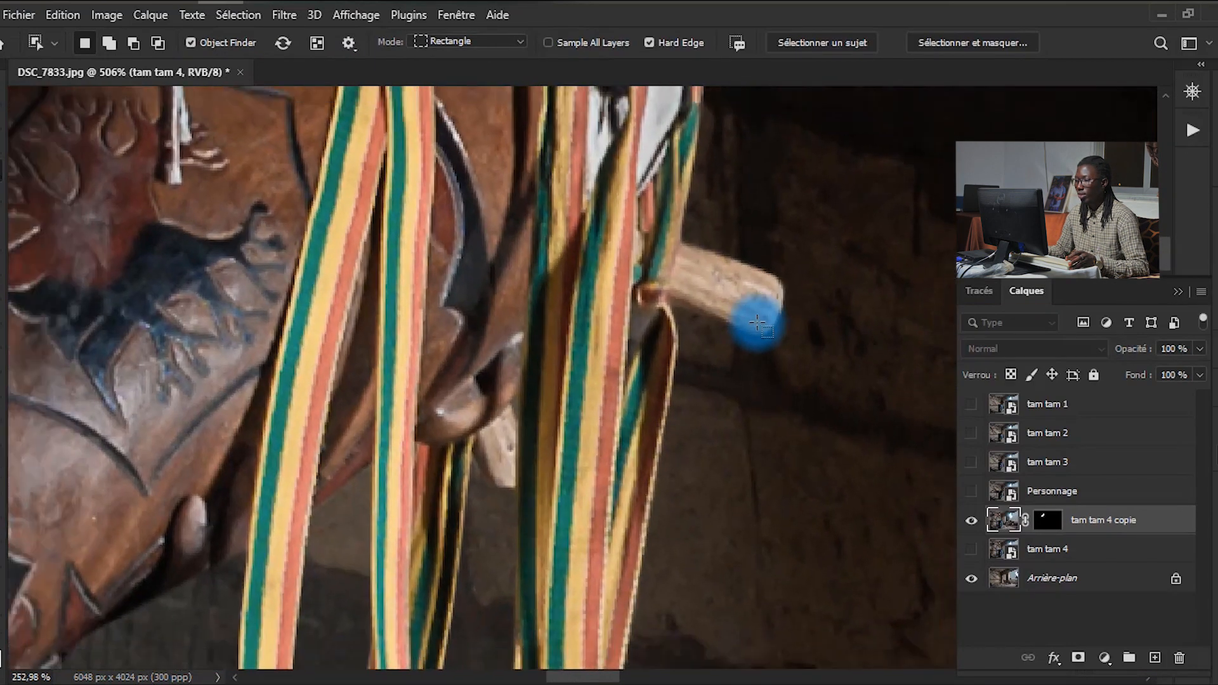
pyautogui.scroll(-2, 755, 320)
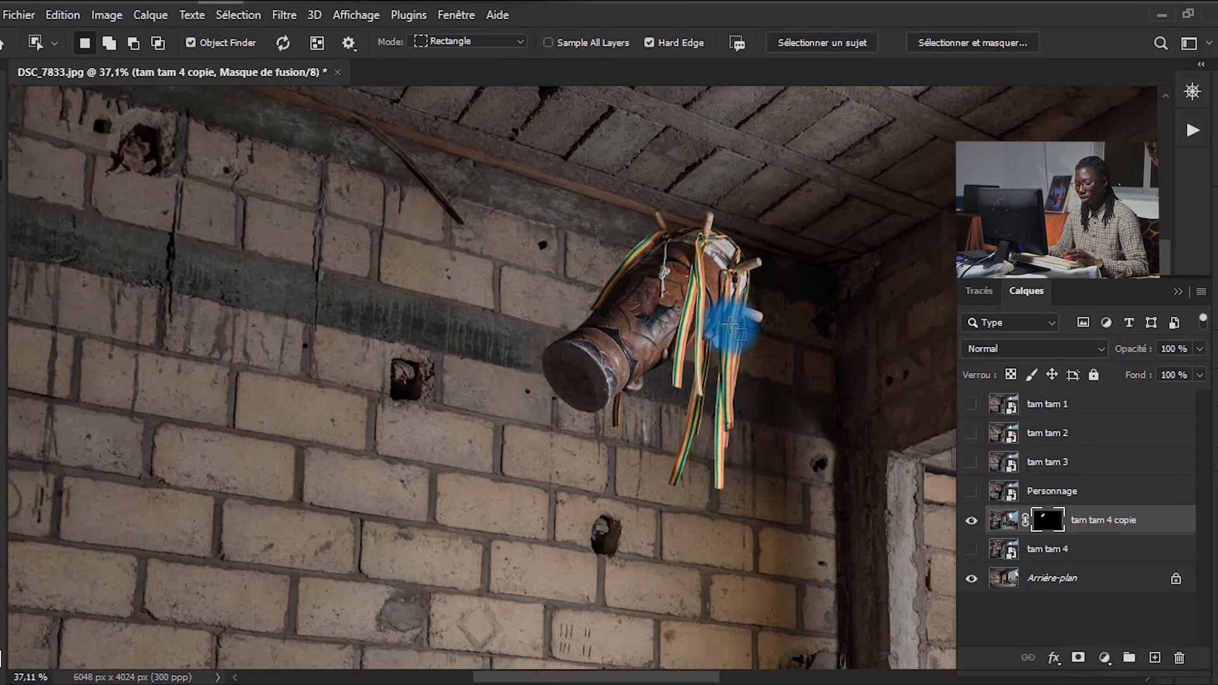
# Step: Duplicate the masked tam tam 4 copie layer and convert the duplicate to a smart object
pyautogui.press('v')
pyautogui.scroll(1, 571, 312)
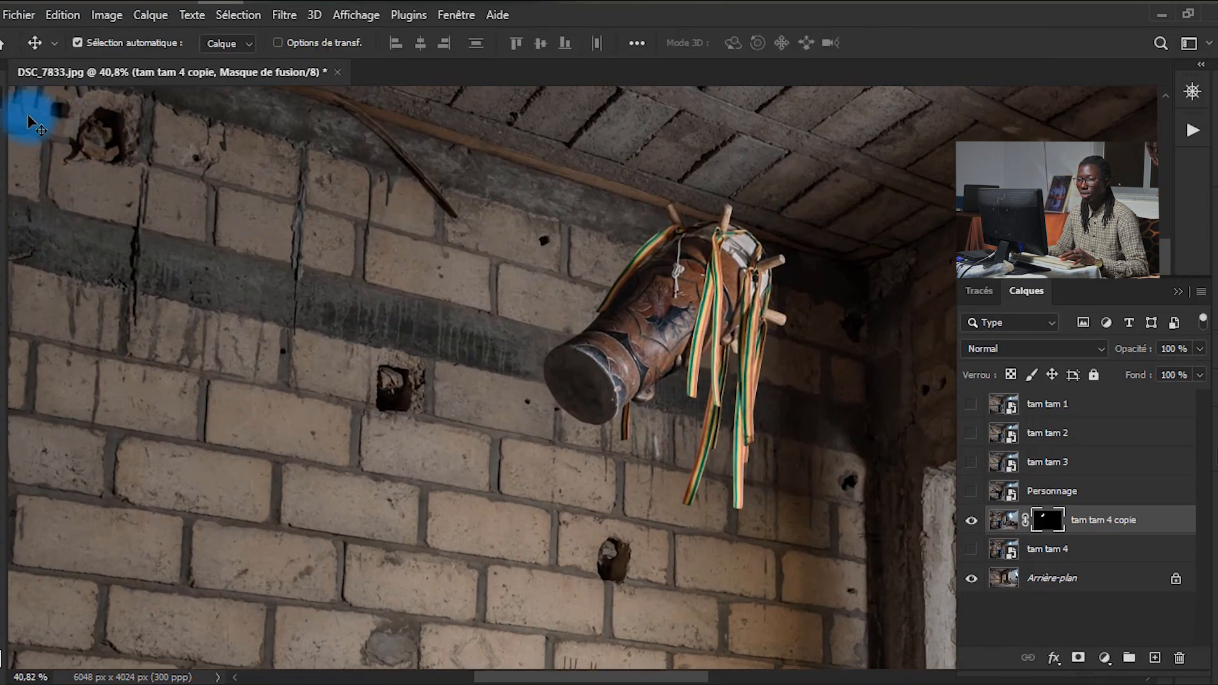
pyautogui.scroll(6, 739, 365)
pyautogui.scroll(8, 536, 329)
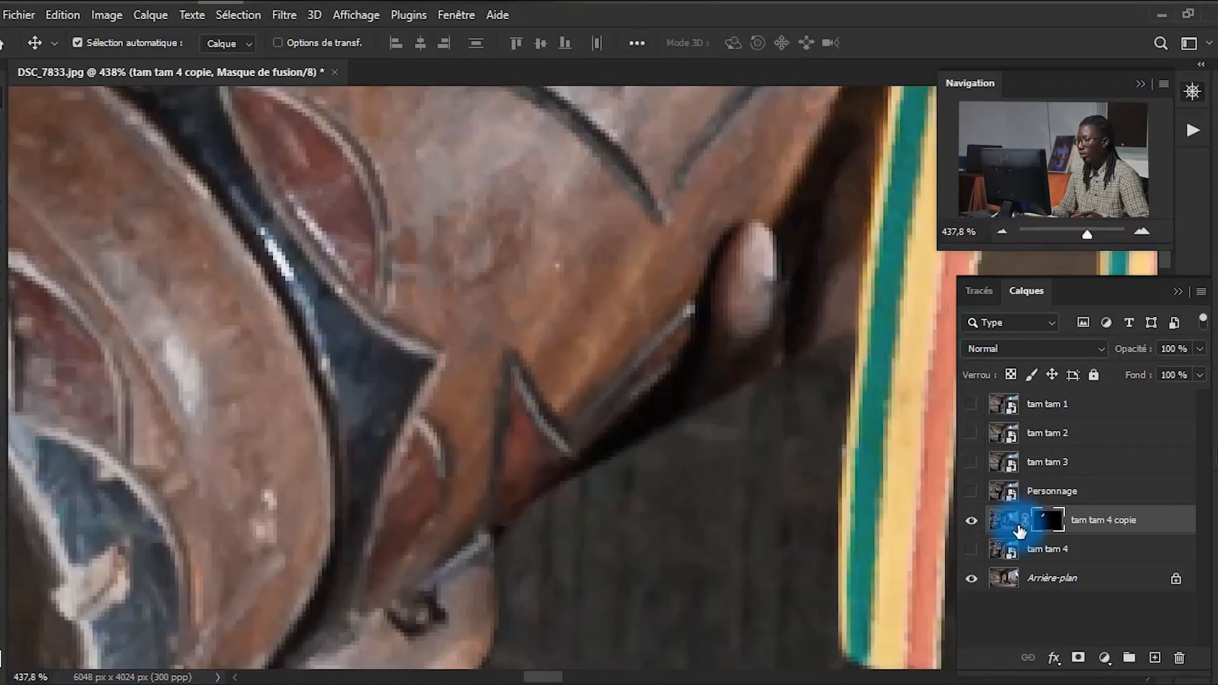
pyautogui.hotkey('ctrl', 'j')
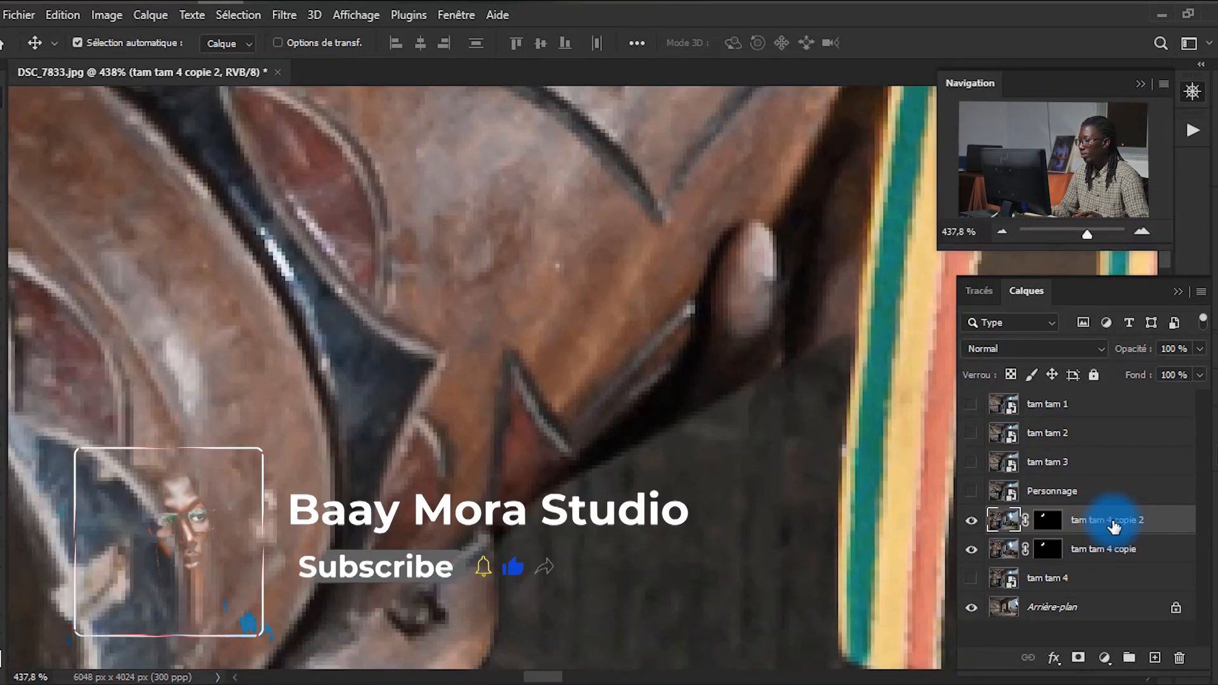
pyautogui.rightClick(1167, 520)
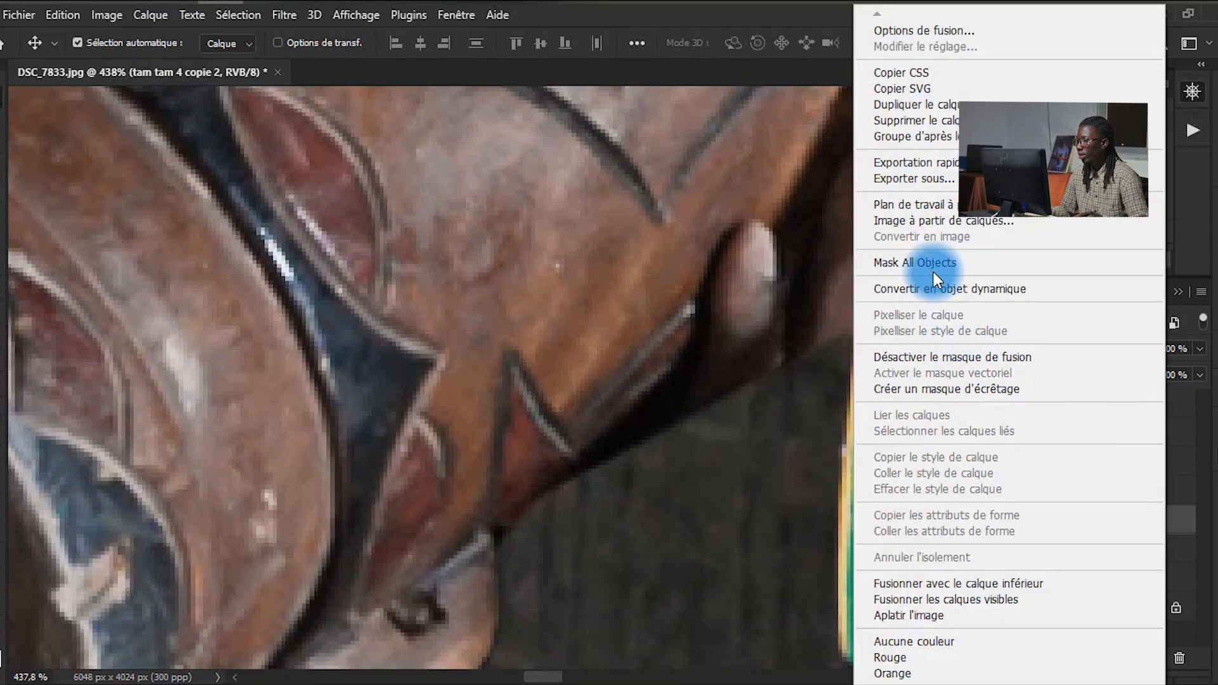
pyautogui.click(980, 289)
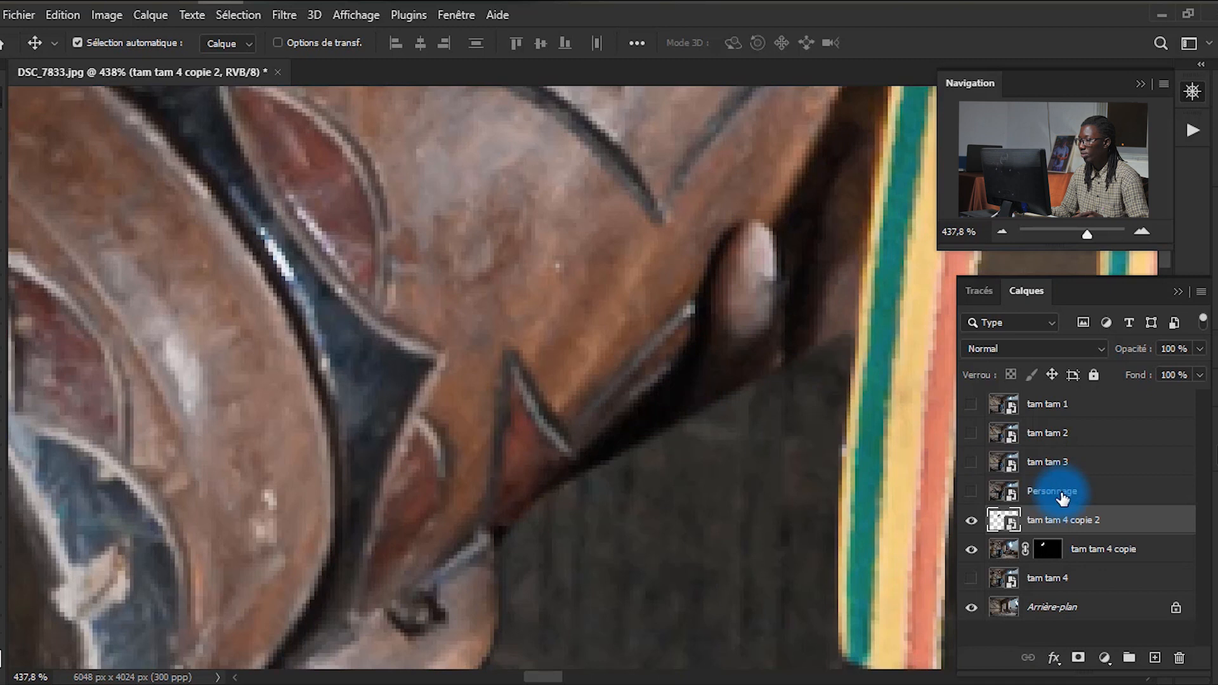
# Step: Load the outline of tam tam 4 copie 2 as a selection and add an empty layer above it for Clone Stamp retouching
pyautogui.keyDown('ctrl'); pyautogui.click(1004, 522); pyautogui.keyUp('ctrl')
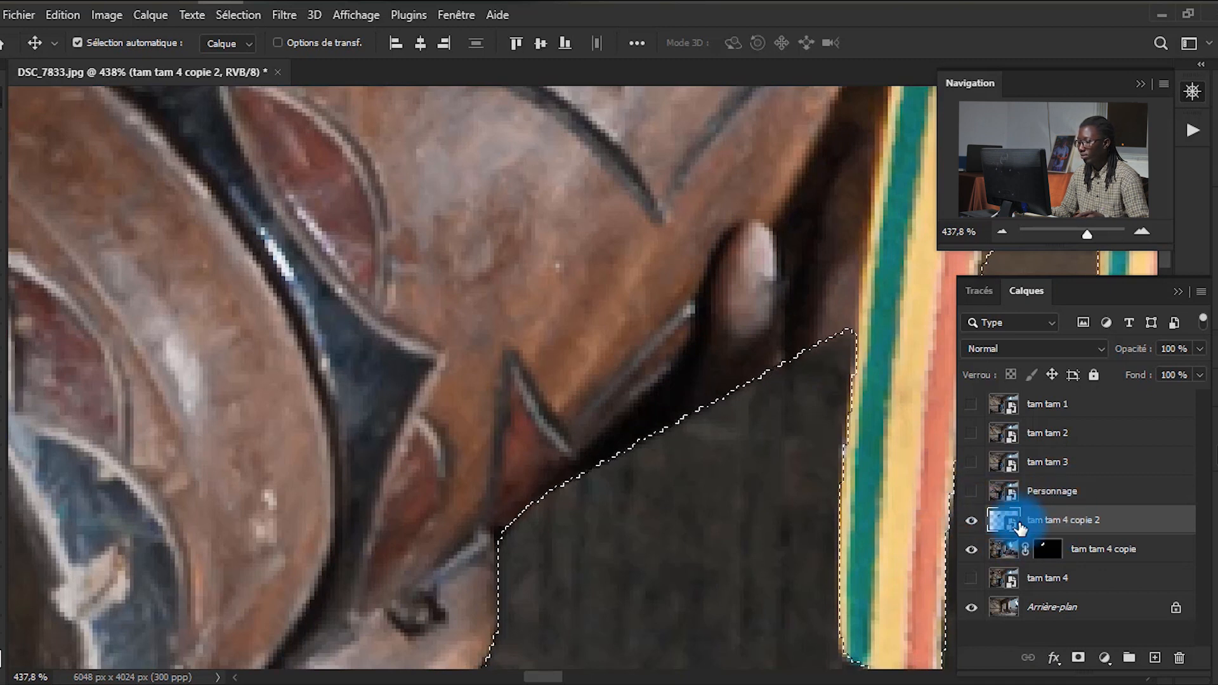
pyautogui.click(1155, 659)
pyautogui.press('s')
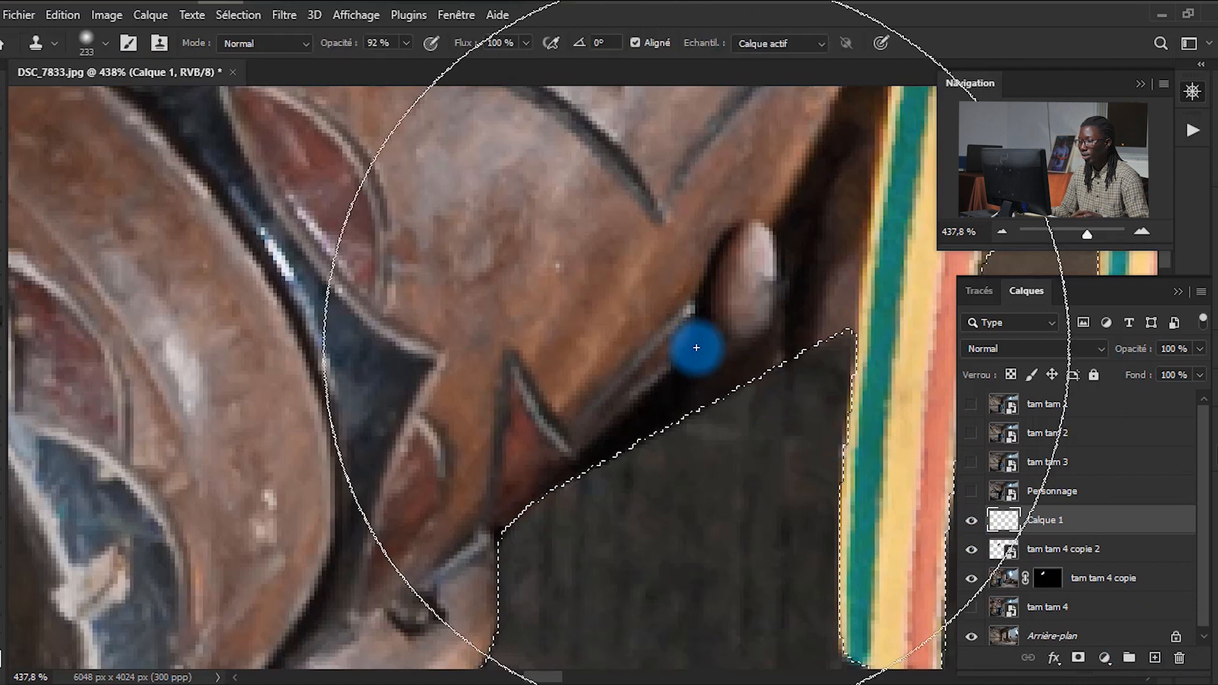
# Step: Clone drum texture over the leftover fingertip at the drum's lower edge with a 40 px Clone Stamp sampling Tous les calques
pyautogui.moveTo(612, 299); pyautogui.dragTo(418, 298)
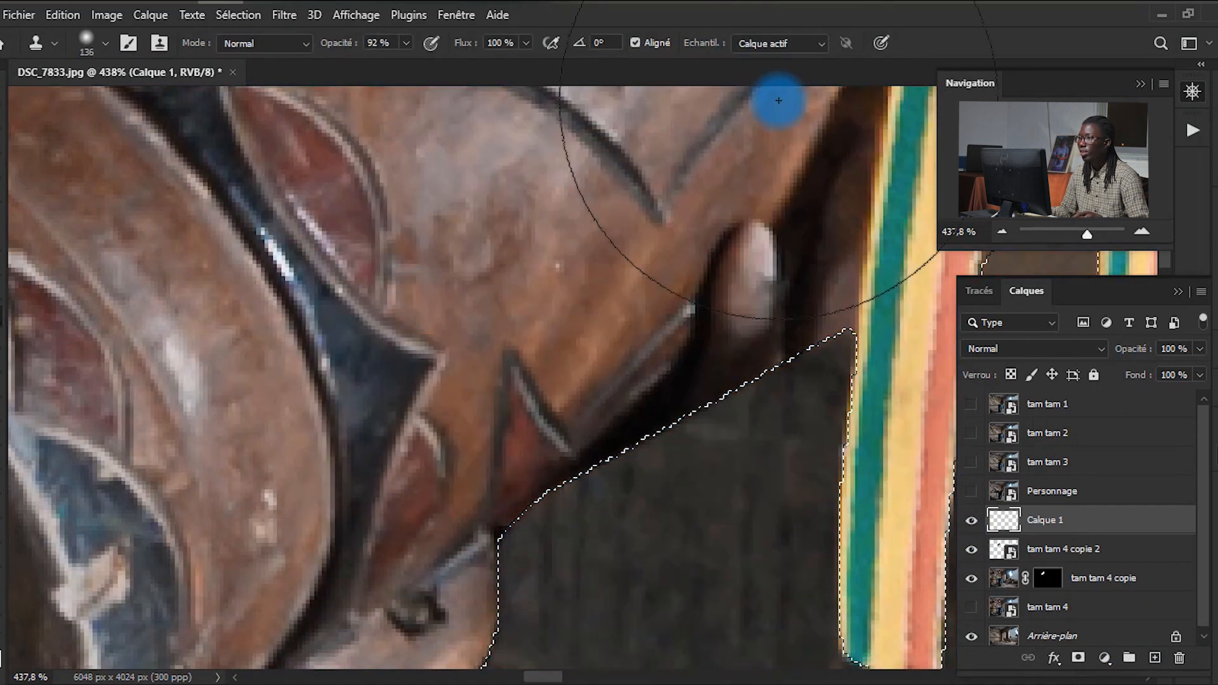
pyautogui.click(823, 41)
pyautogui.click(793, 88)
pyautogui.moveTo(625, 349)
pyautogui.mouseDown()
pyautogui.moveTo(572, 356)
pyautogui.moveTo(522, 340)
pyautogui.moveTo(557, 334)
pyautogui.moveTo(492, 336)
pyautogui.mouseUp()
pyautogui.moveTo(618, 393)
pyautogui.mouseDown()
pyautogui.moveTo(644, 416)
pyautogui.moveTo(660, 411)
pyautogui.moveTo(760, 332)
pyautogui.moveTo(668, 404)
pyautogui.moveTo(638, 379)
pyautogui.moveTo(649, 331)
pyautogui.moveTo(703, 315)
pyautogui.moveTo(720, 280)
pyautogui.moveTo(645, 378)
pyautogui.moveTo(648, 349)
pyautogui.moveTo(693, 312)
pyautogui.mouseUp()
pyautogui.press(']')
pyautogui.keyDown('alt'); pyautogui.click(661, 336); pyautogui.keyUp('alt')
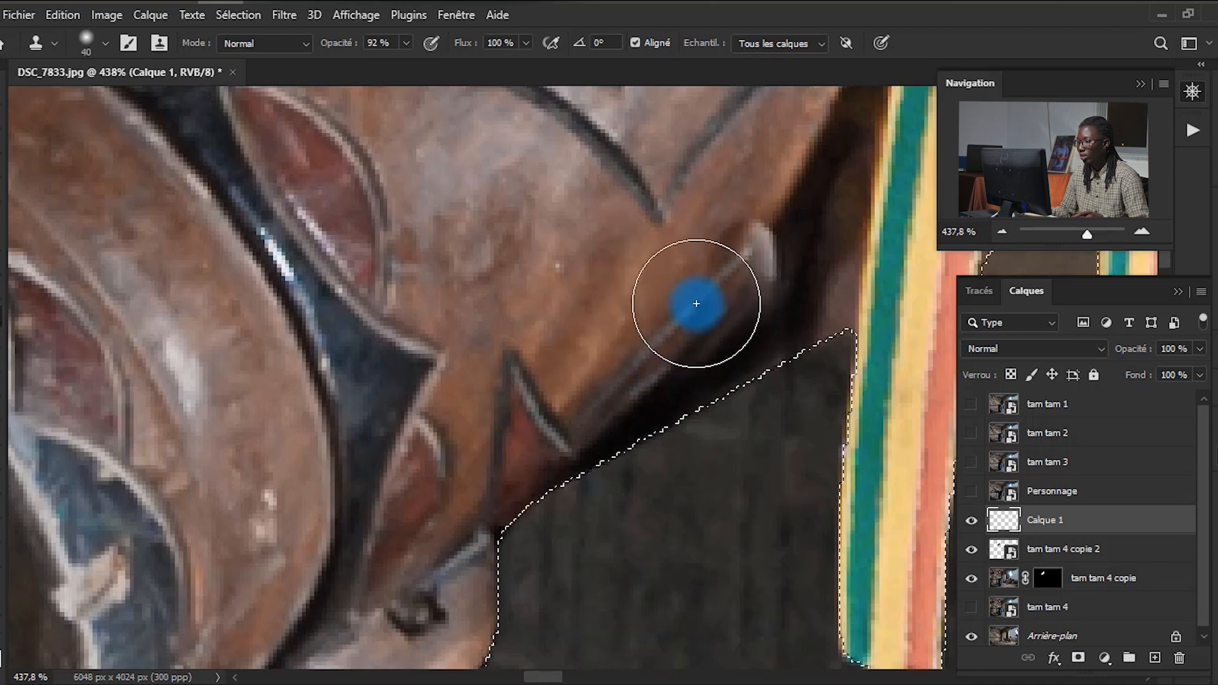
pyautogui.moveTo(730, 271); pyautogui.dragTo(669, 397)
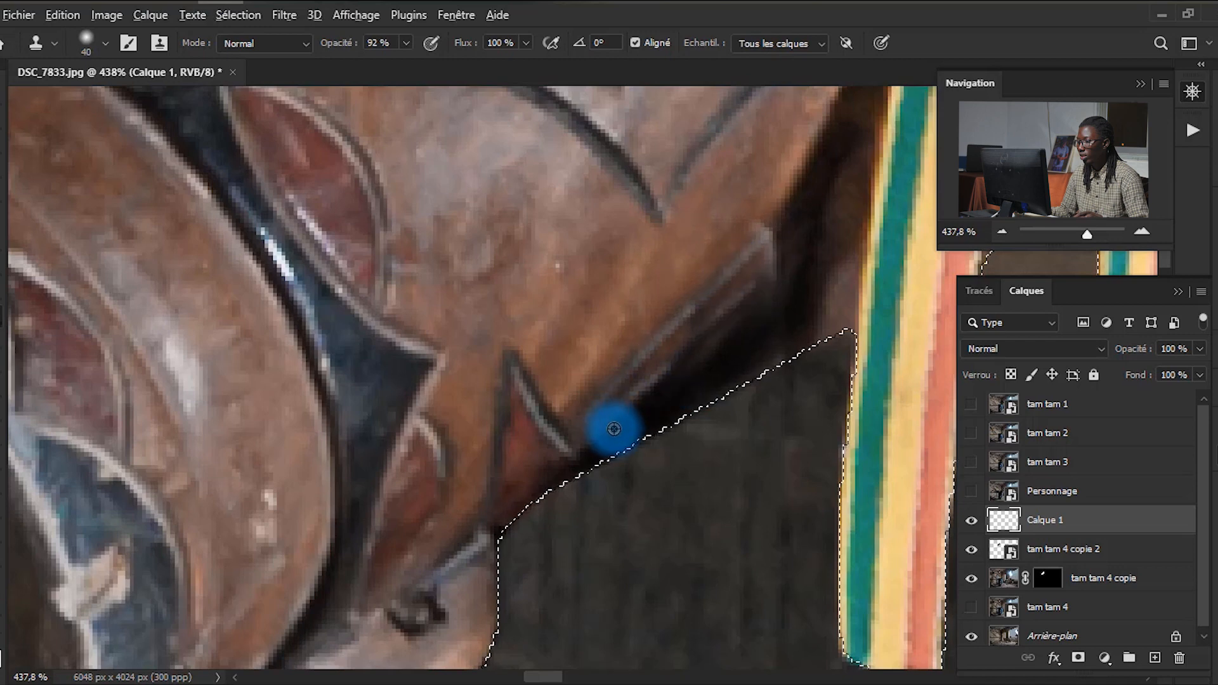
# Step: Touch up the cloned area and the dark edge beside the ribbon with a 26 px Clone Stamp, and review the repair in the wider photo
pyautogui.scroll(-10, 755, 263)
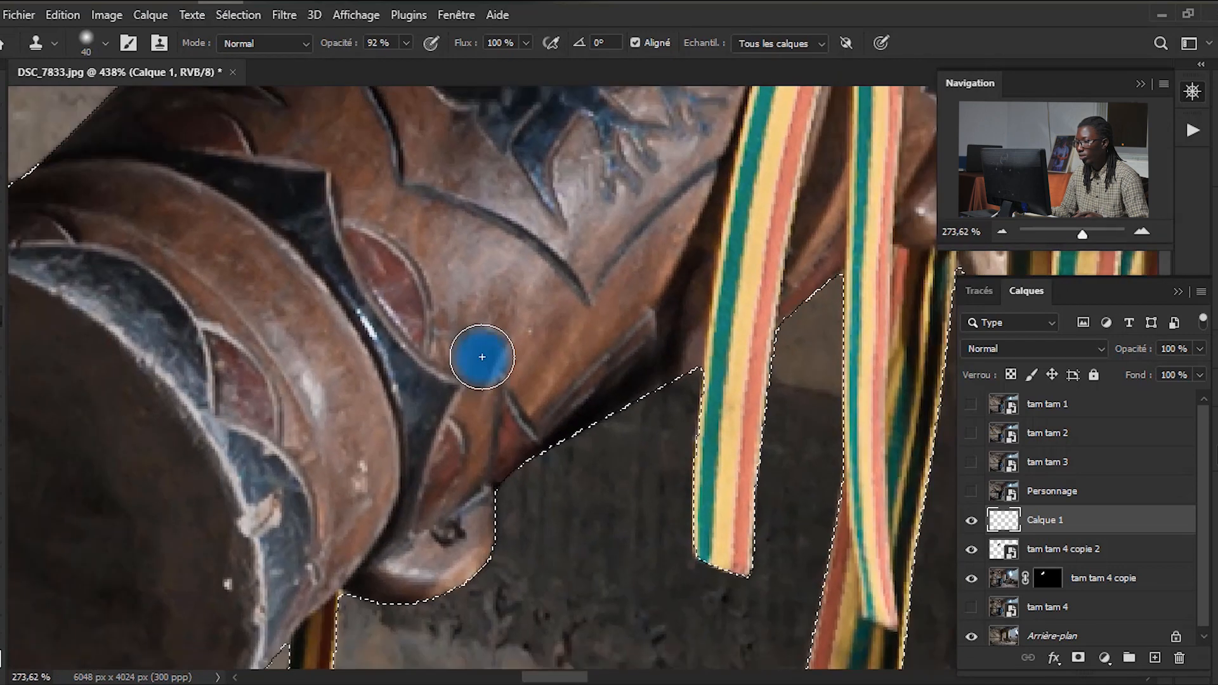
pyautogui.scroll(10, 710, 296)
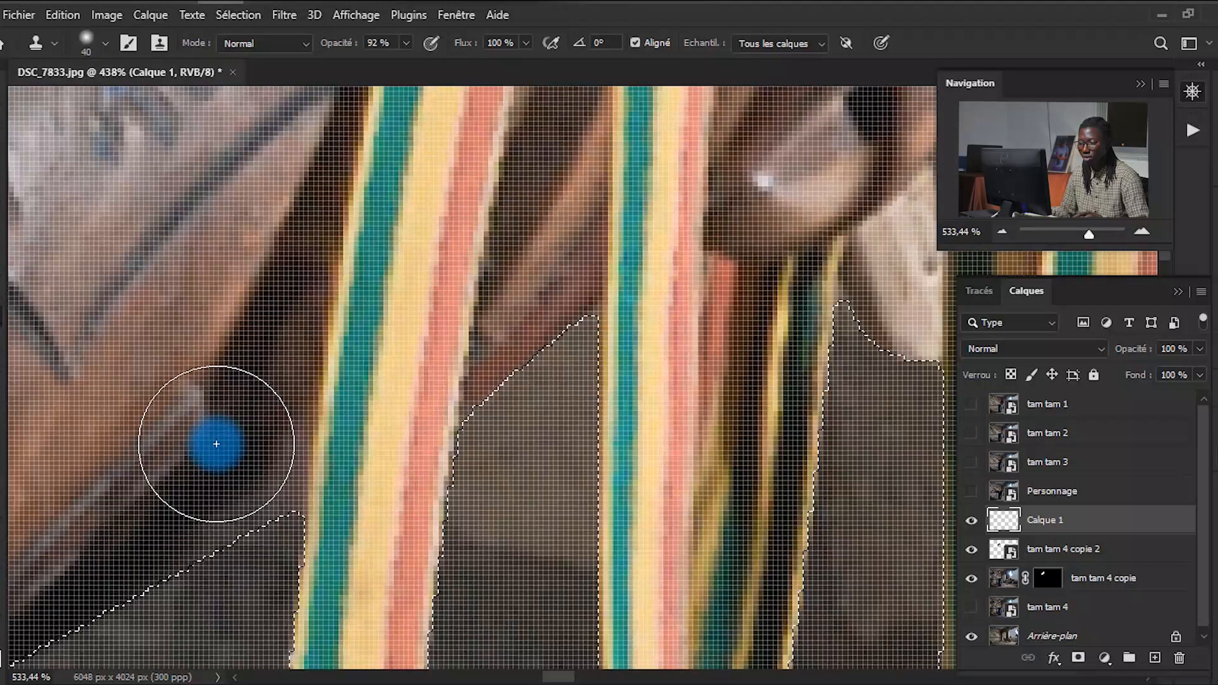
pyautogui.moveTo(217, 444); pyautogui.dragTo(175, 441)
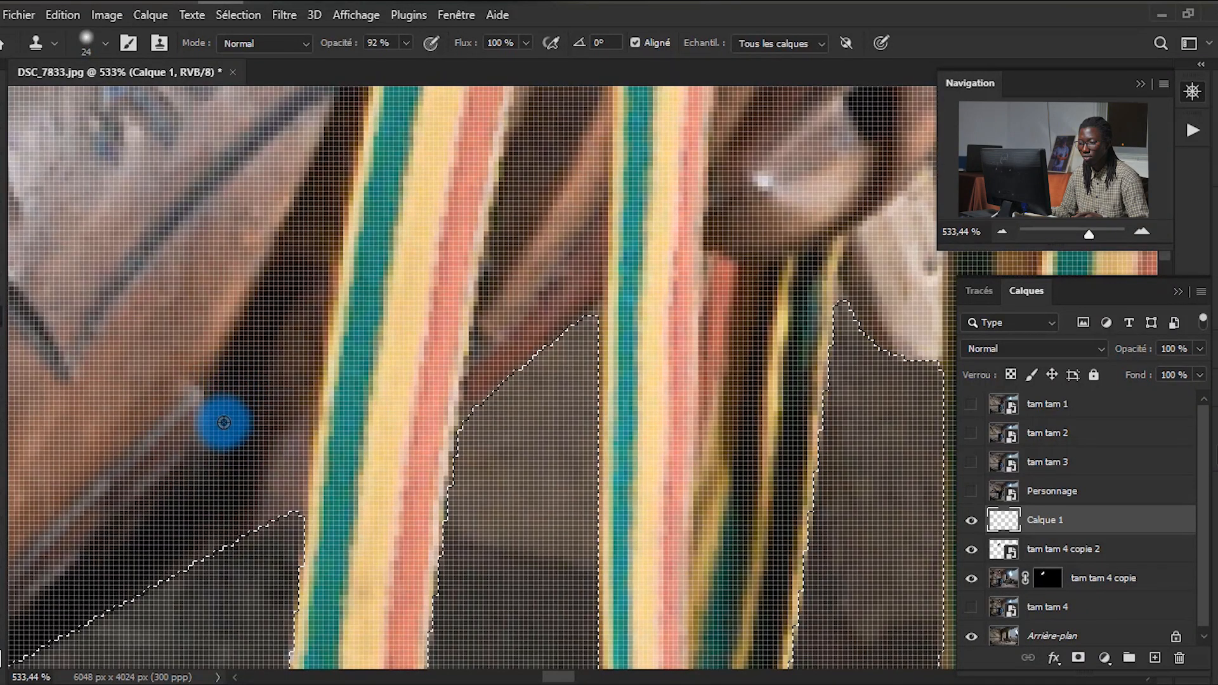
pyautogui.moveTo(231, 402)
pyautogui.mouseDown()
pyautogui.moveTo(253, 398)
pyautogui.moveTo(245, 413)
pyautogui.mouseUp()
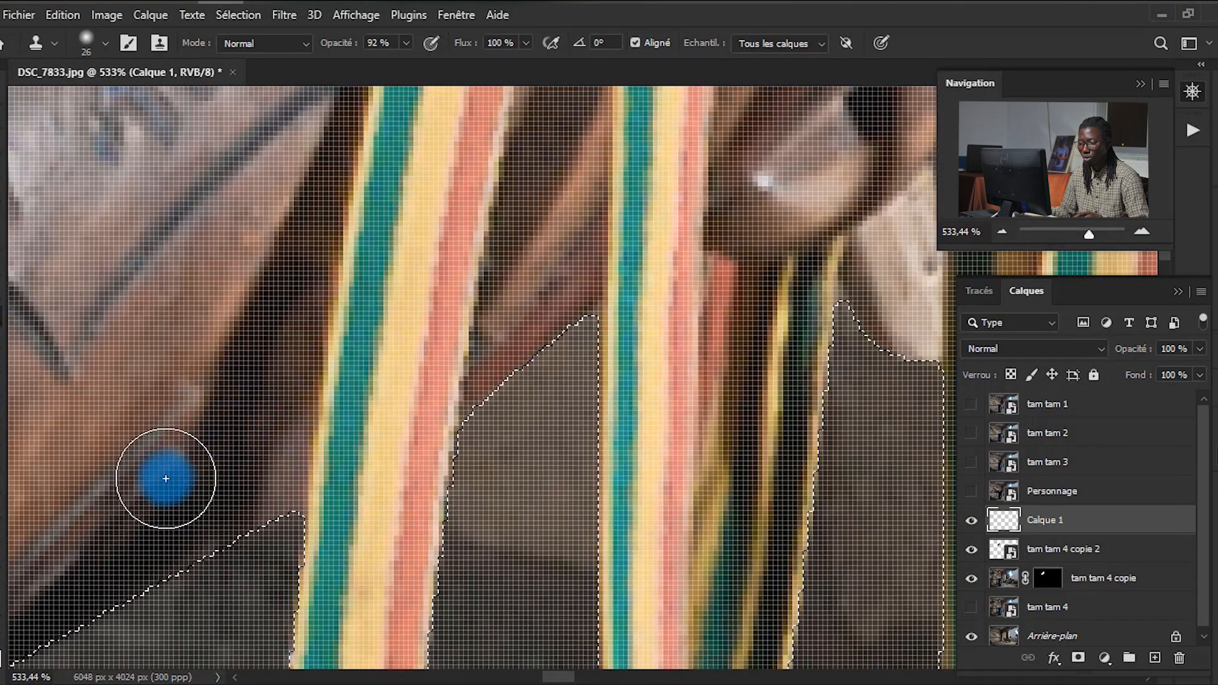
pyautogui.scroll(-5, 674, 326)
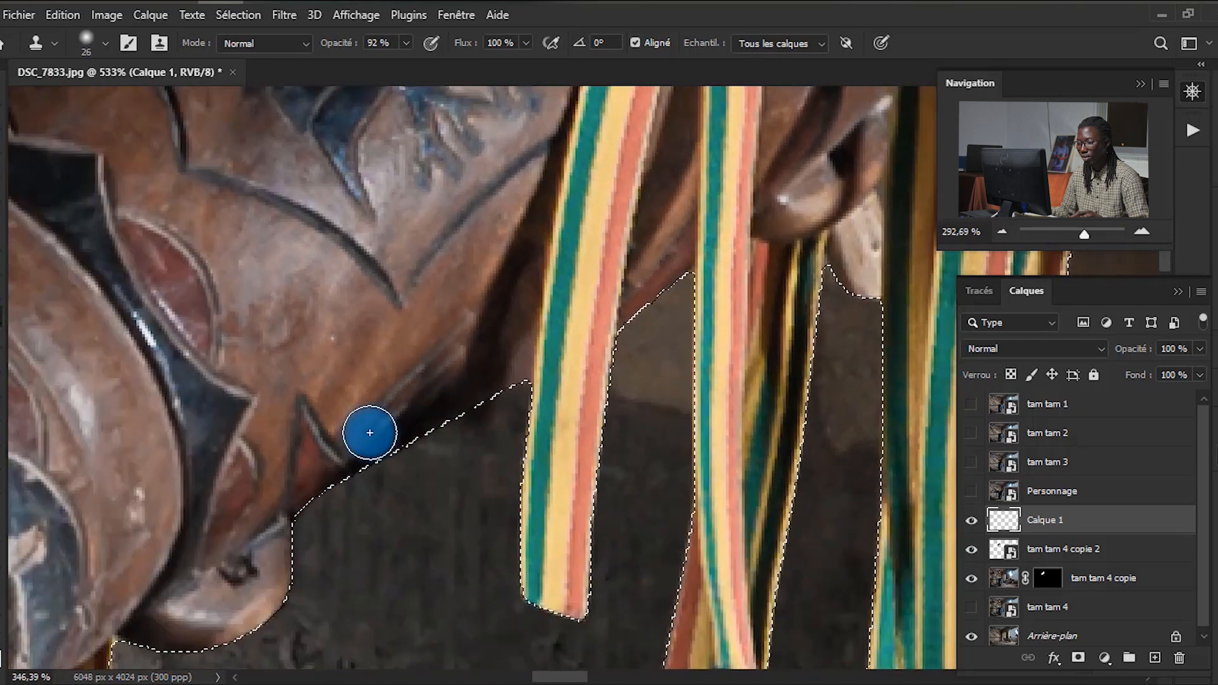
pyautogui.scroll(2, 384, 401)
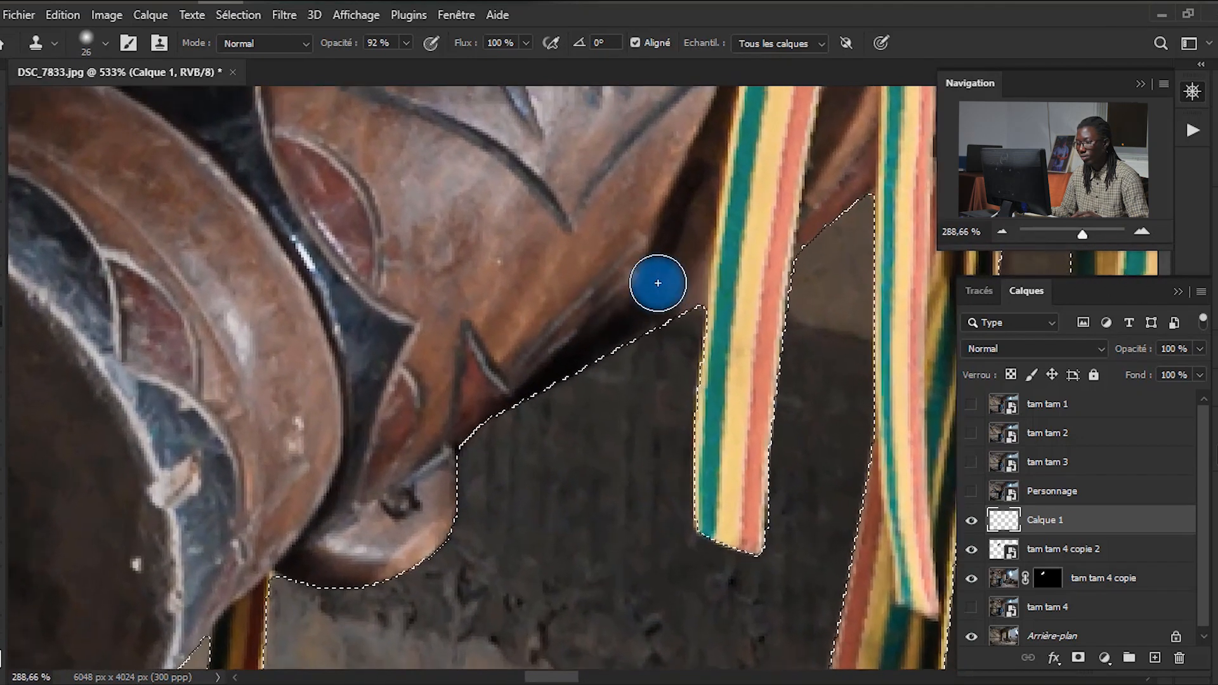
pyautogui.scroll(5, 743, 236)
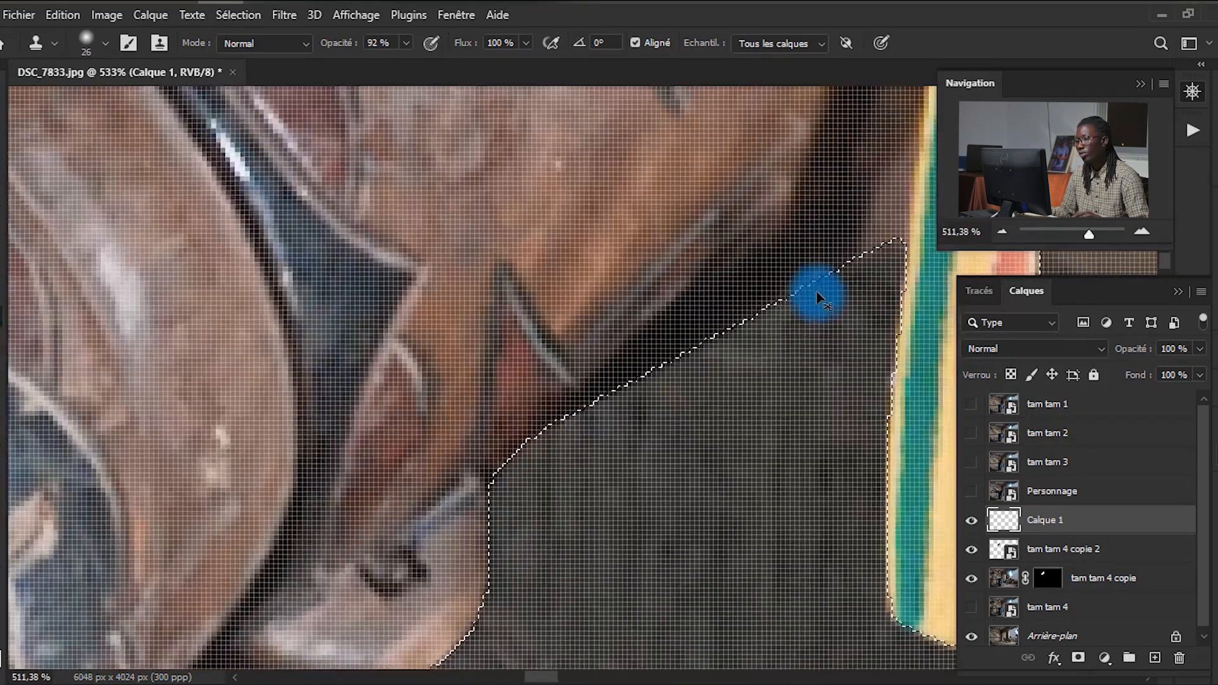
pyautogui.scroll(-8, 808, 299)
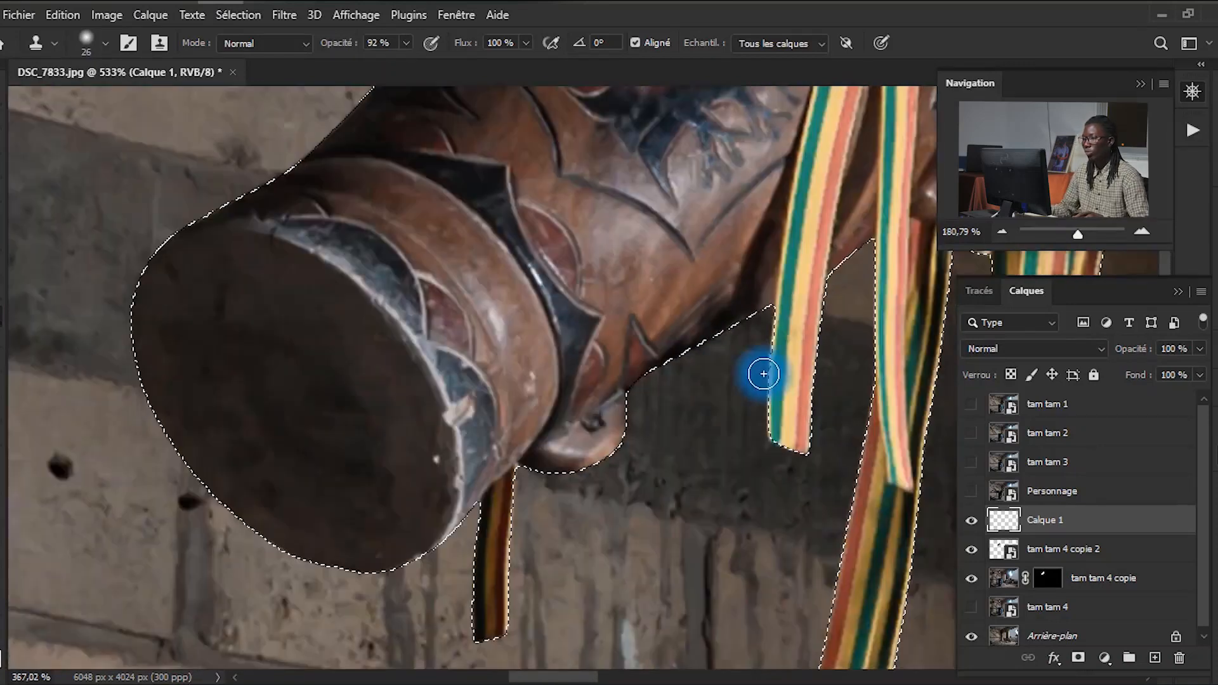
pyautogui.scroll(-5, 777, 352)
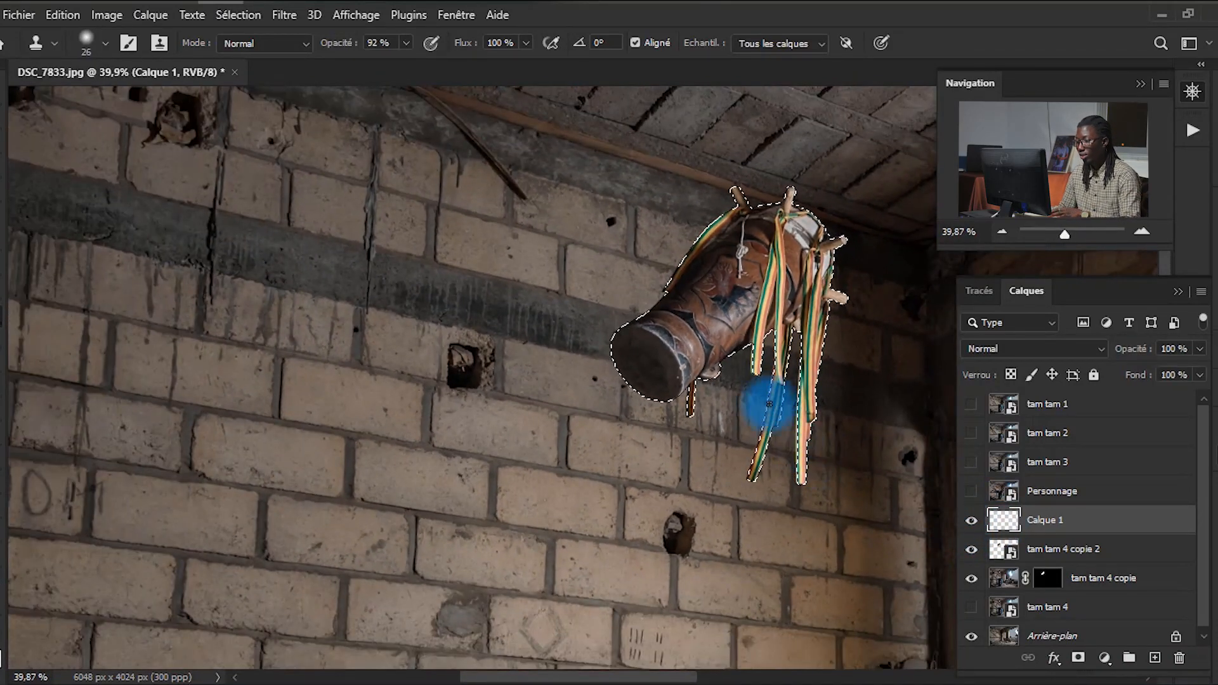
# Step: Clear the drum selection and make the tam tam 4 copie 2 layer active
pyautogui.press('m')
pyautogui.hotkey('ctrl', 'd')
pyautogui.scroll(5, 783, 356)
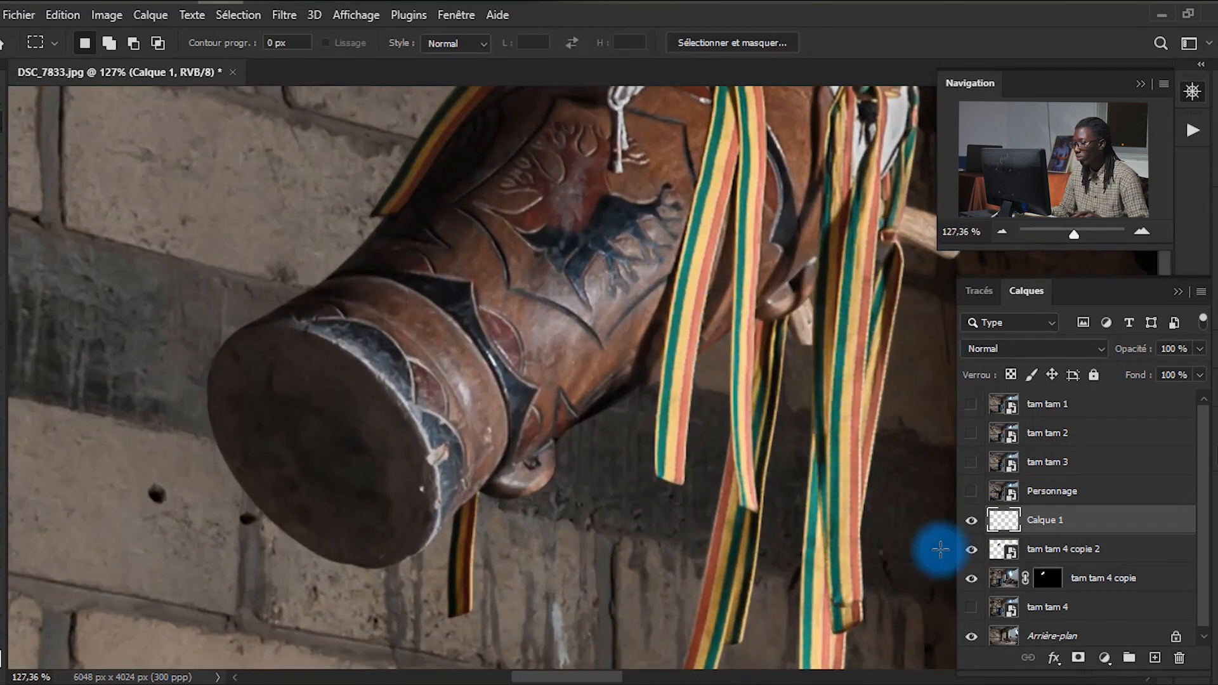
pyautogui.click(1058, 554)
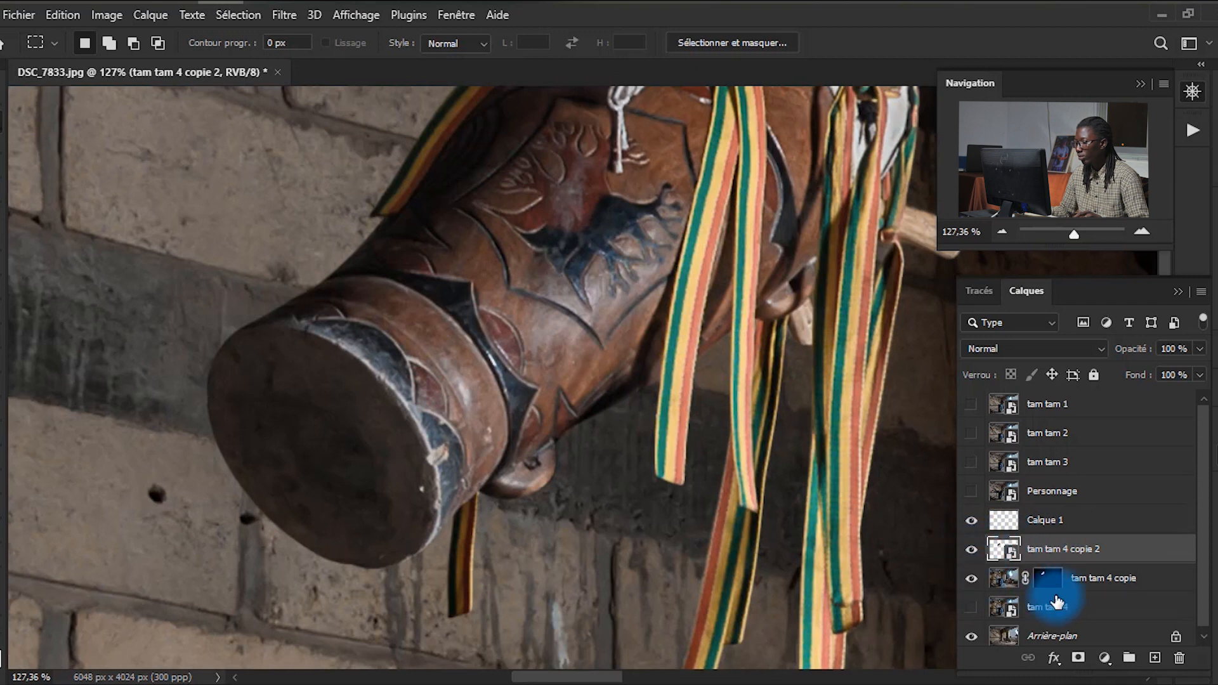
# Step: Inspect the original supporting hand by temporarily disabling the tam tam 4 copie layer mask, with the two layers above hidden, and restore everything
pyautogui.click(1002, 573)
pyautogui.rightClick(1049, 580)
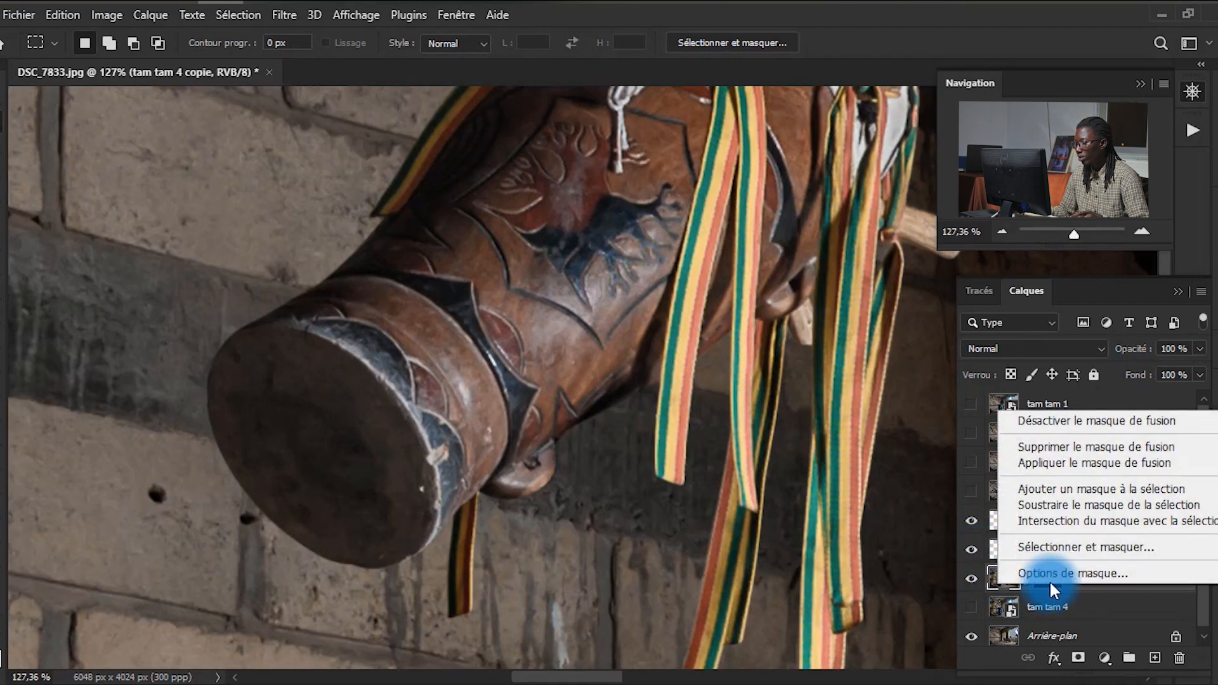
pyautogui.click(1088, 590)
pyautogui.rightClick(1071, 577)
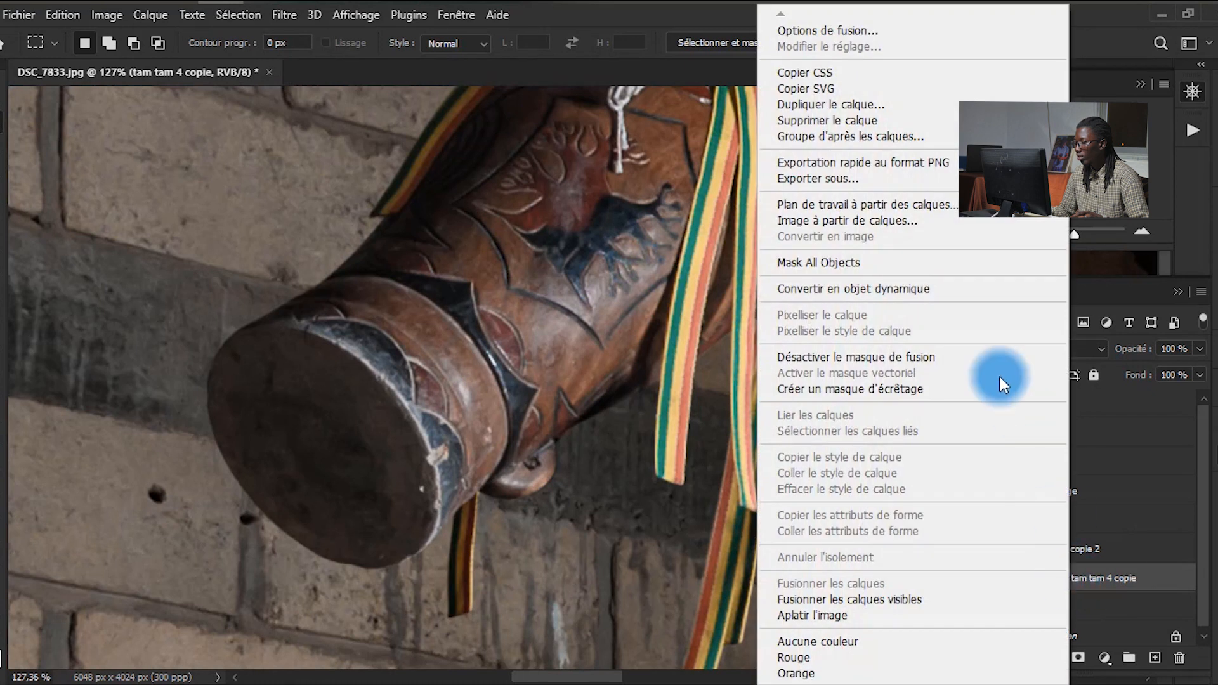
pyautogui.click(1145, 579)
pyautogui.rightClick(1044, 583)
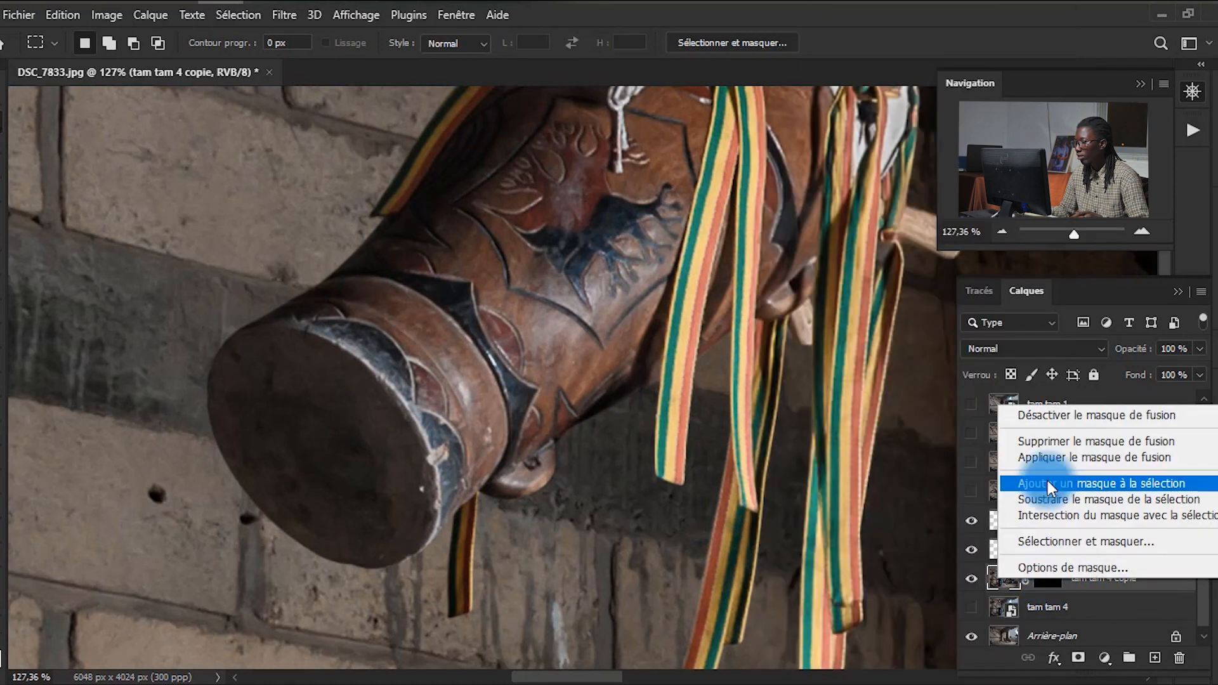
pyautogui.click(1098, 419)
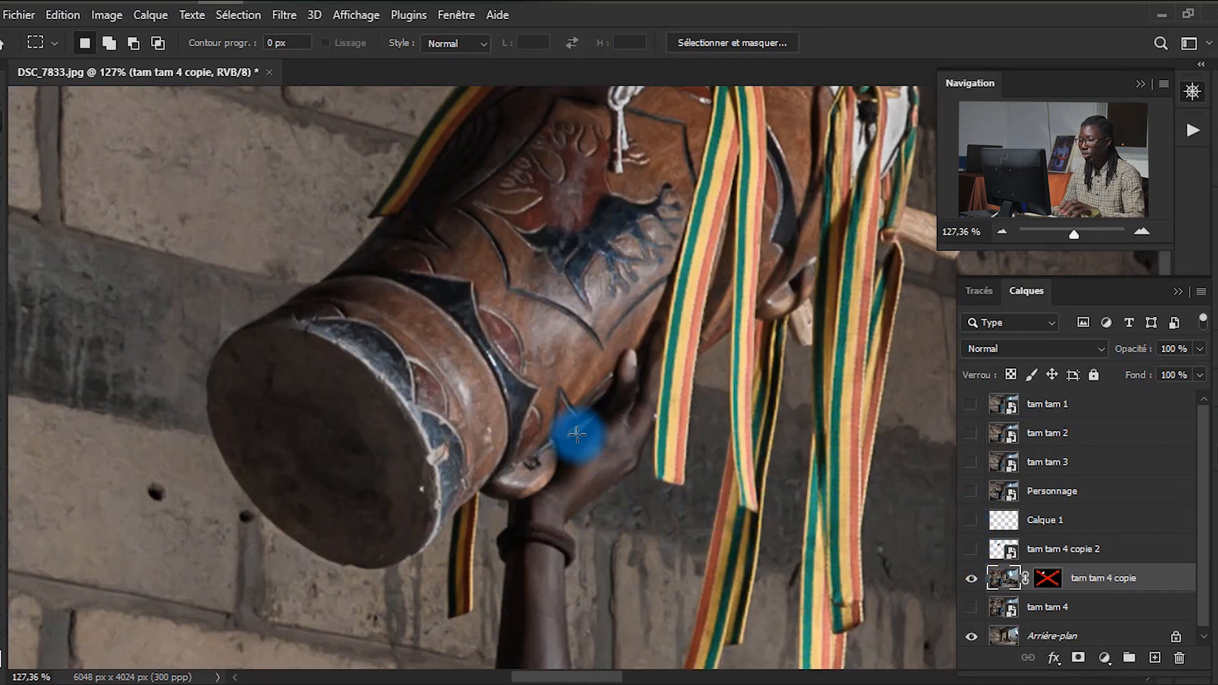
pyautogui.rightClick(1043, 577)
pyautogui.click(1085, 416)
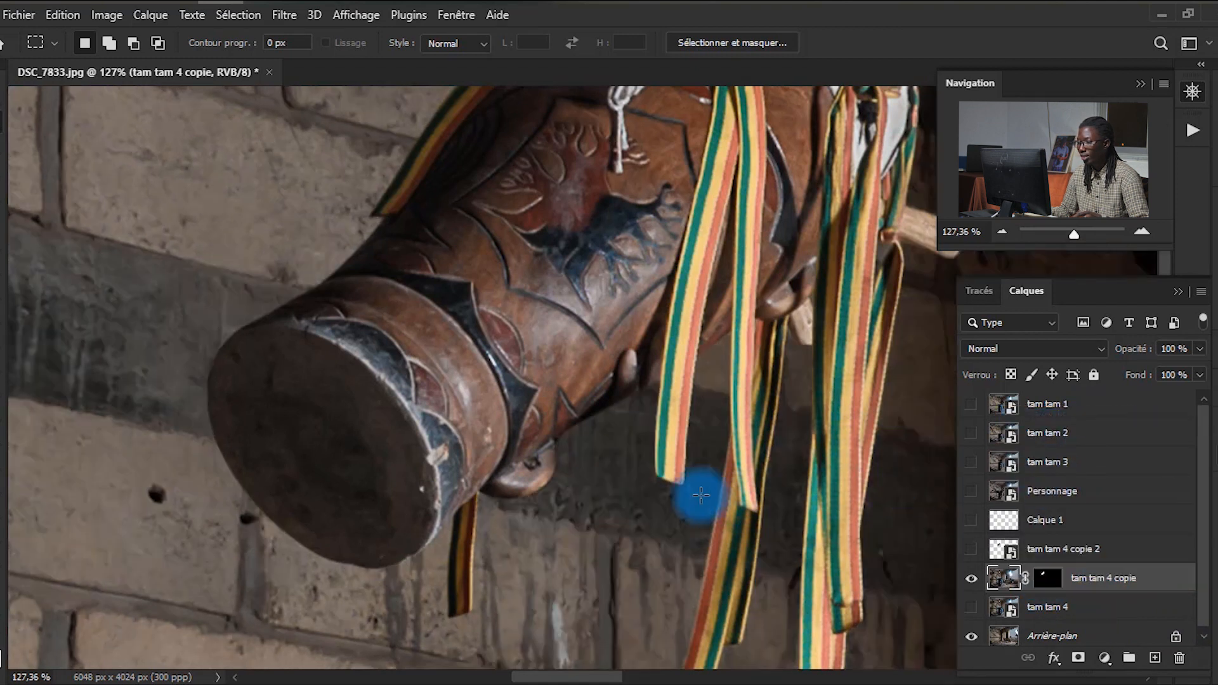
pyautogui.click(972, 550)
pyautogui.click(972, 520)
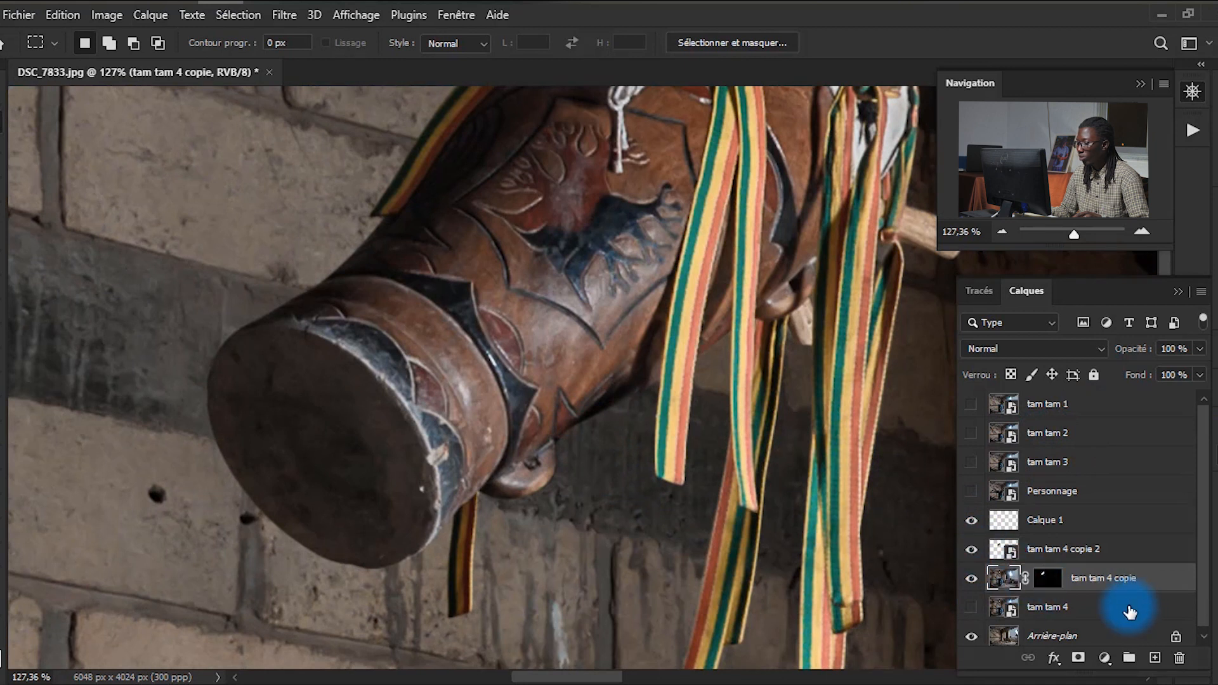
# Step: Make tam tam 4 copie 2 the active layer, hide tam tam 4 copie, and compare the wall with and without the cut-out drum
pyautogui.click(1044, 547)
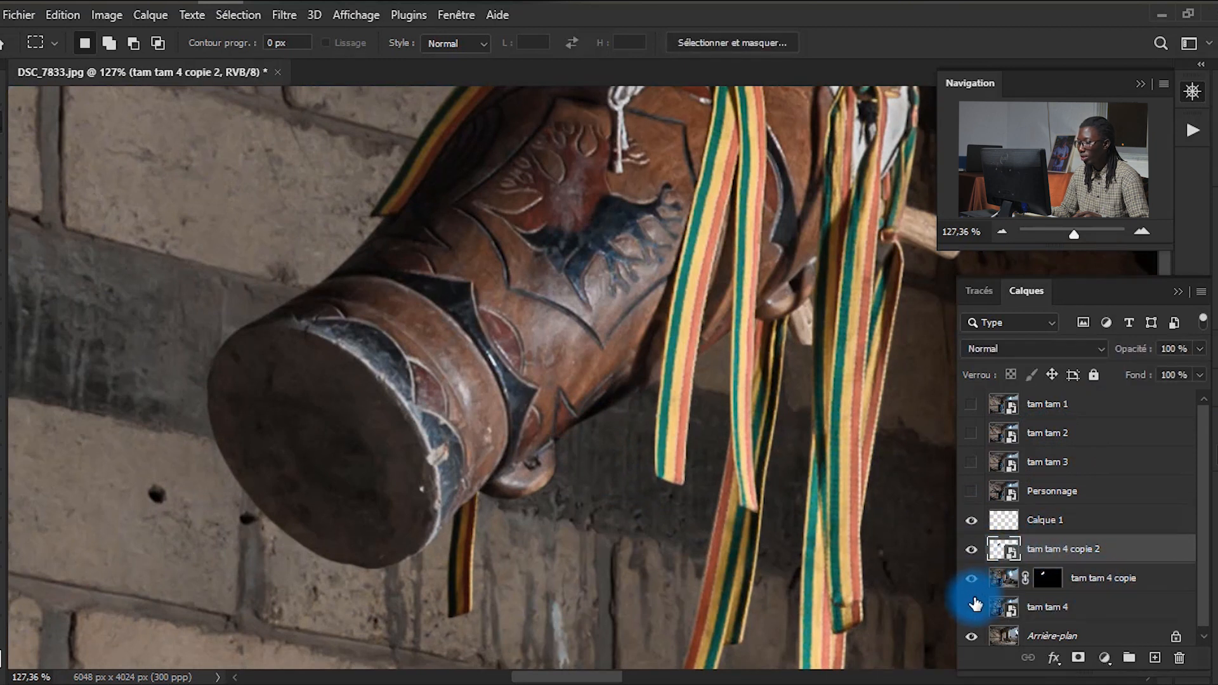
pyautogui.click(971, 604)
pyautogui.click(971, 609)
pyautogui.click(972, 550)
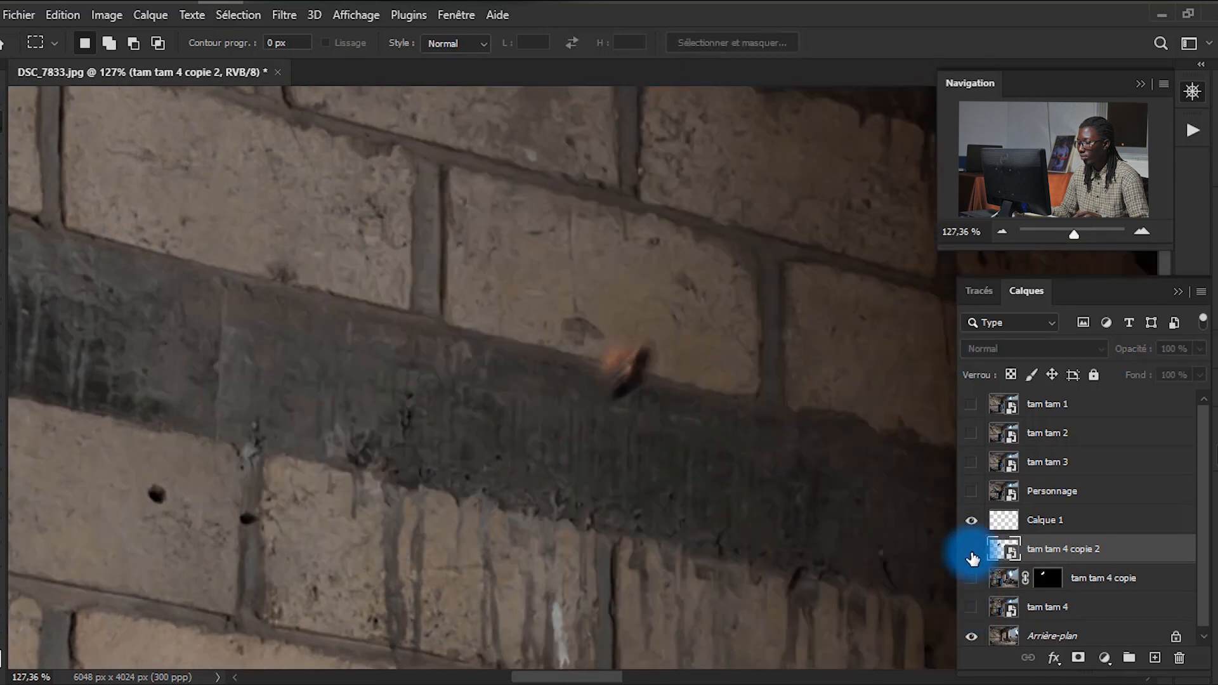
pyautogui.click(973, 557)
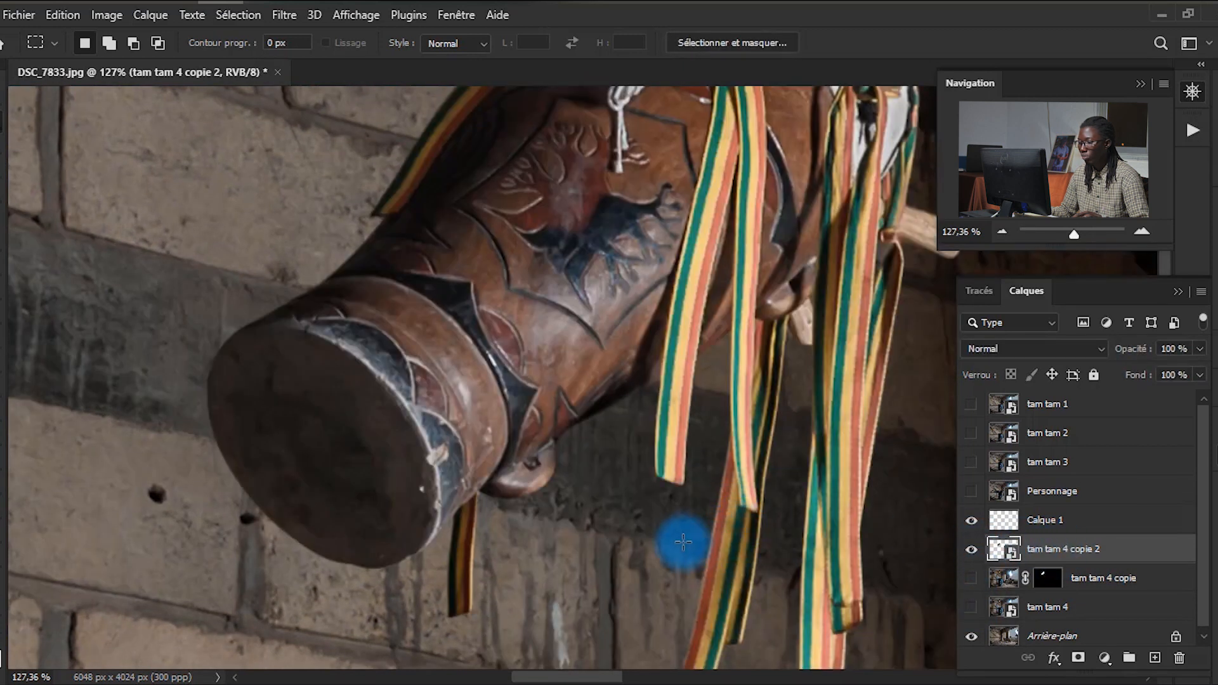
# Step: Copy the lower end of the long hanging ribbon from tam tam 4 copie 2 to a new layer and place it below tam tam 4 copie
pyautogui.scroll(-2, 680, 522)
pyautogui.scroll(-2, 679, 522)
pyautogui.moveTo(608, 278); pyautogui.dragTo(777, 575)
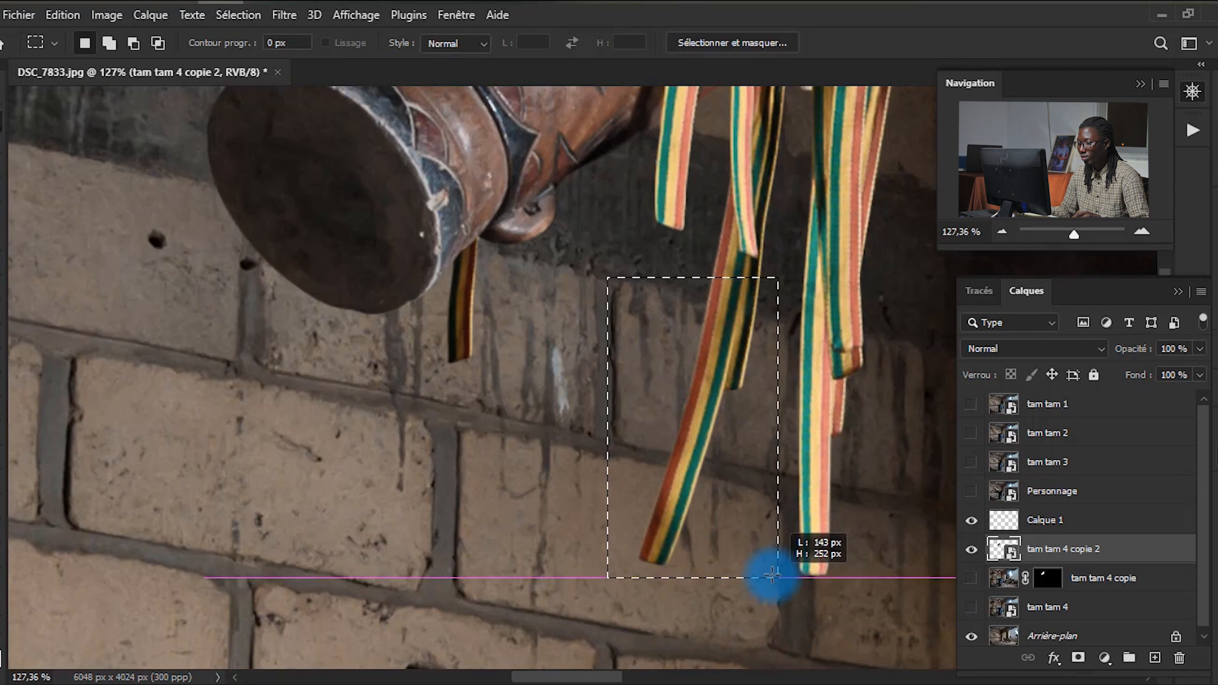
pyautogui.moveTo(719, 463); pyautogui.dragTo(702, 568)
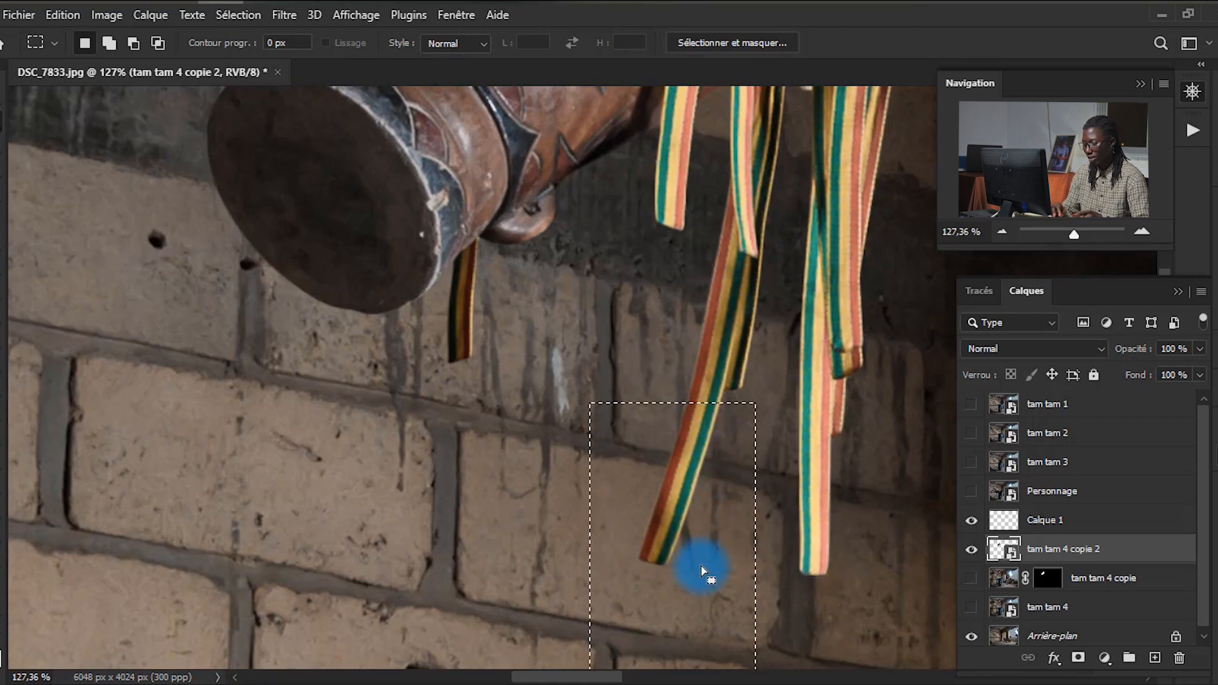
pyautogui.hotkey('ctrl', 'j')
pyautogui.moveTo(1033, 551); pyautogui.dragTo(1066, 619)
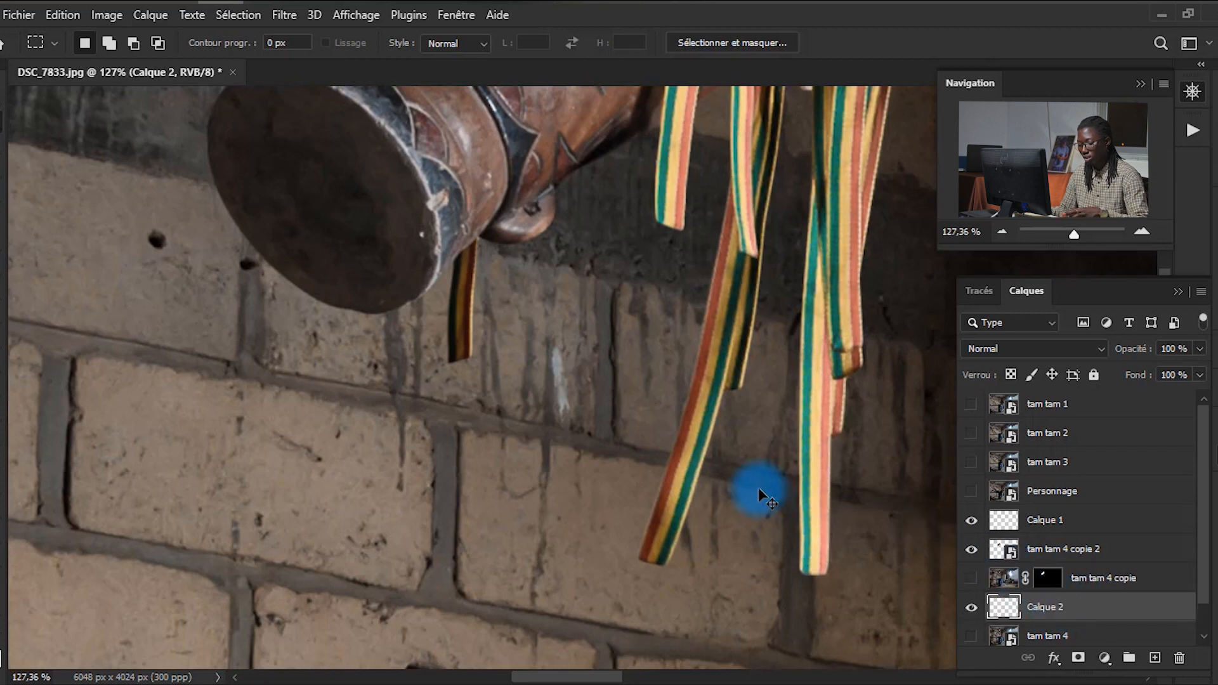
# Step: Shrink, rotate and move the copied ribbon end so it hangs behind the drum's underside, just beside the carved foot
pyautogui.hotkey('ctrl', 't')
pyautogui.moveTo(698, 438); pyautogui.dragTo(591, 167)
pyautogui.moveTo(654, 273); pyautogui.dragTo(596, 257)
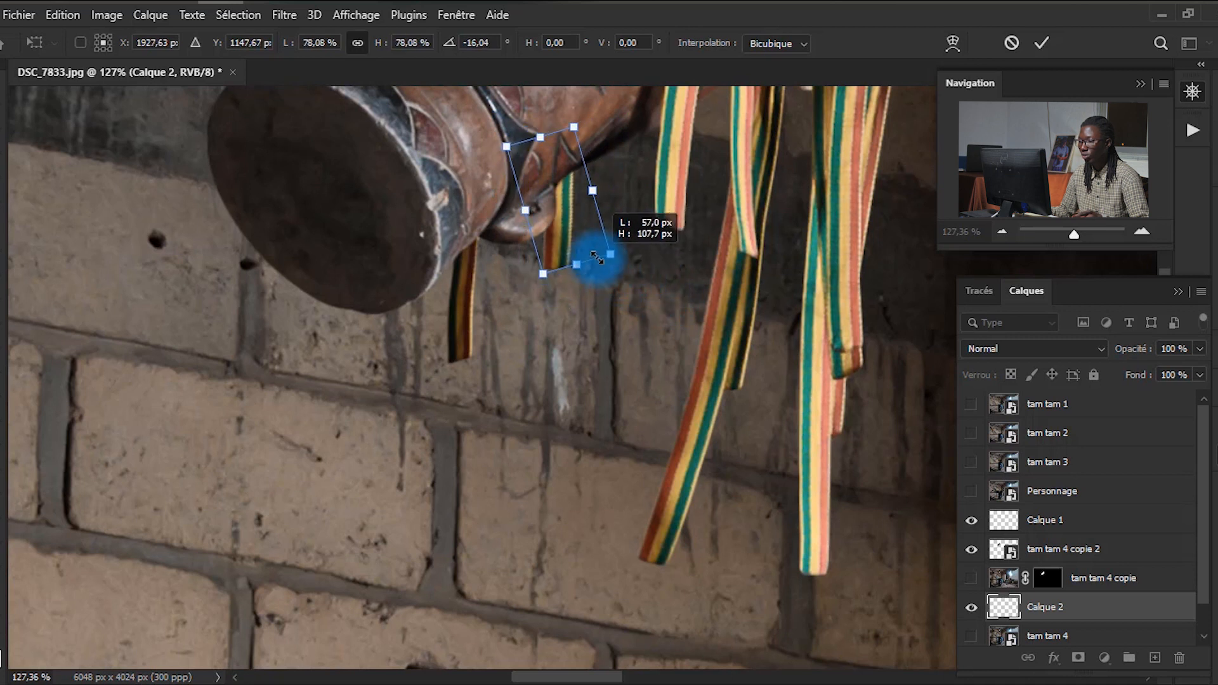
pyautogui.moveTo(615, 184); pyautogui.dragTo(610, 228)
pyautogui.press('Return')
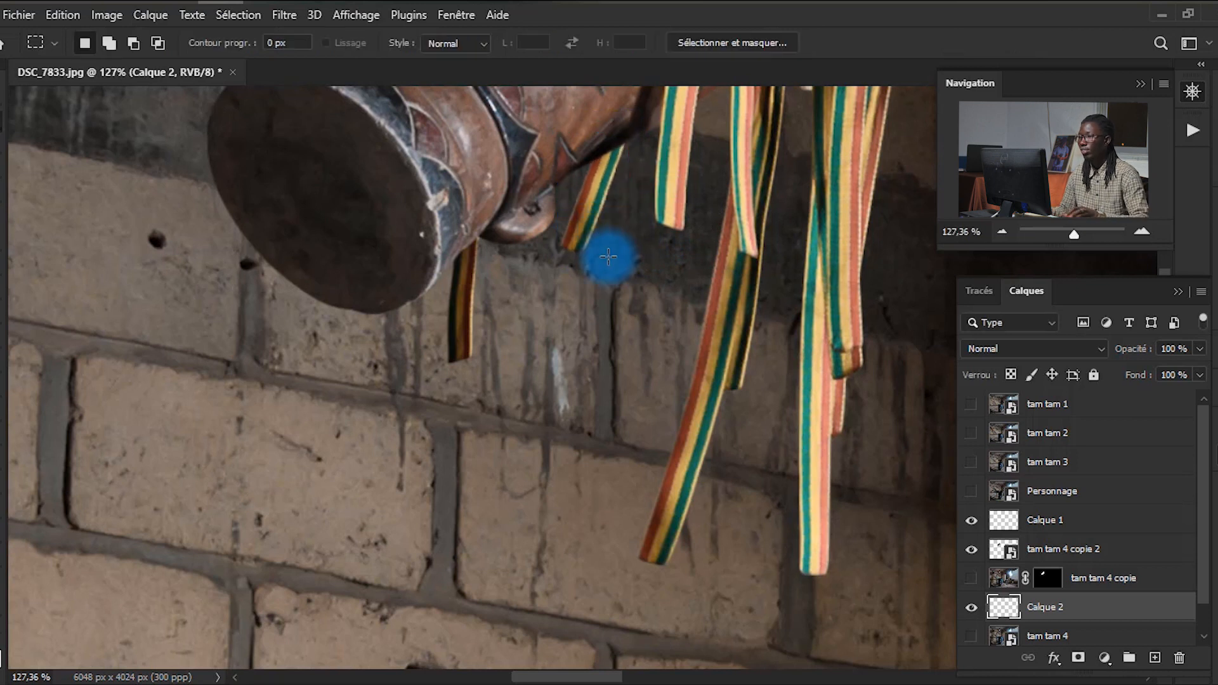
# Step: Compare the composite with the original tam tam 4 photo shown and hidden, and delete the tam tam 4 layer
pyautogui.scroll(-5, 634, 375)
pyautogui.scroll(-3, 658, 371)
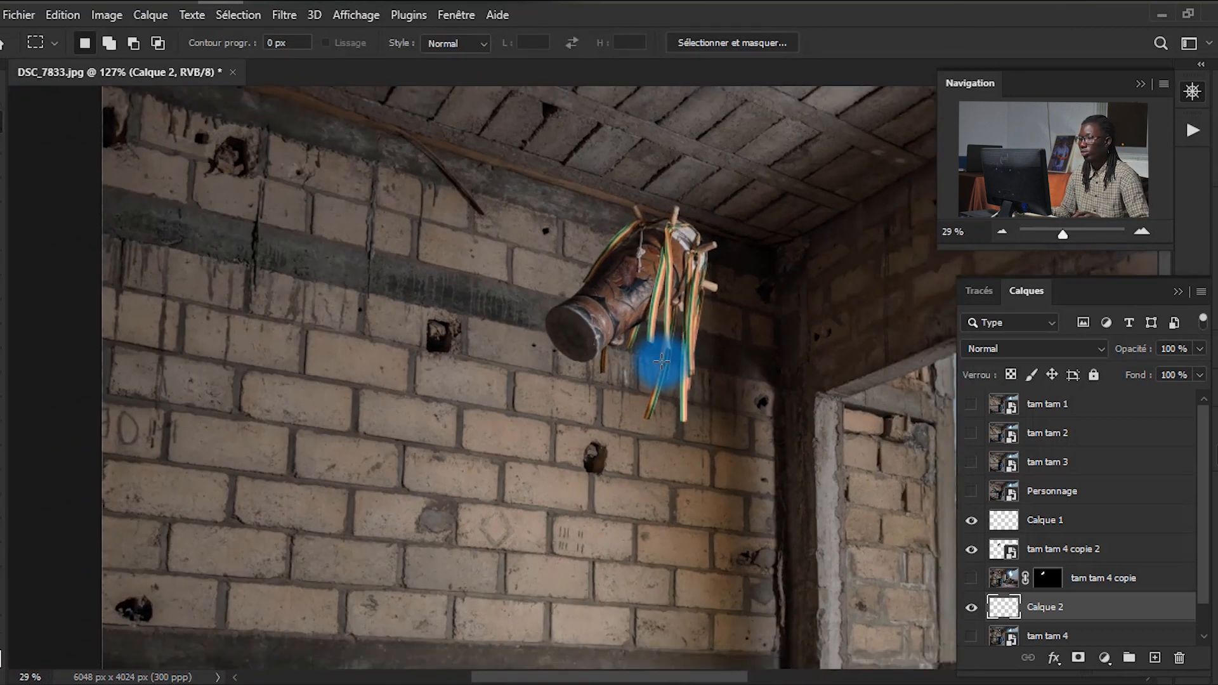
pyautogui.press('v')
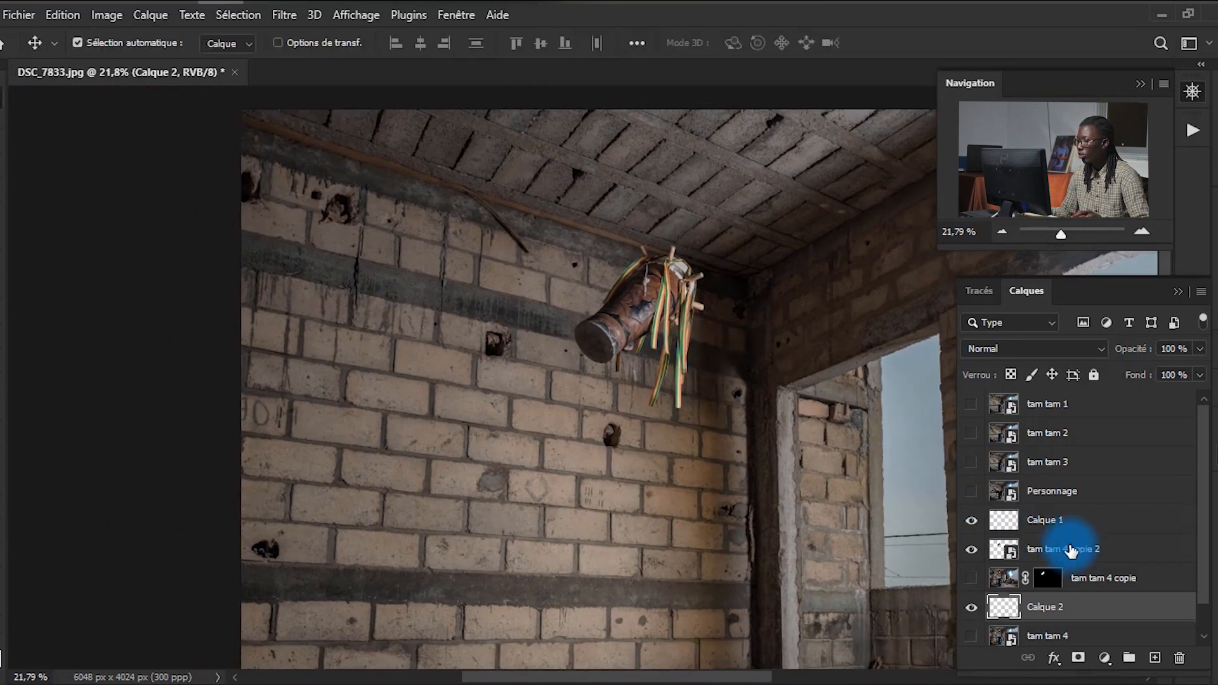
pyautogui.scroll(-1, 1071, 550)
pyautogui.click(1050, 606)
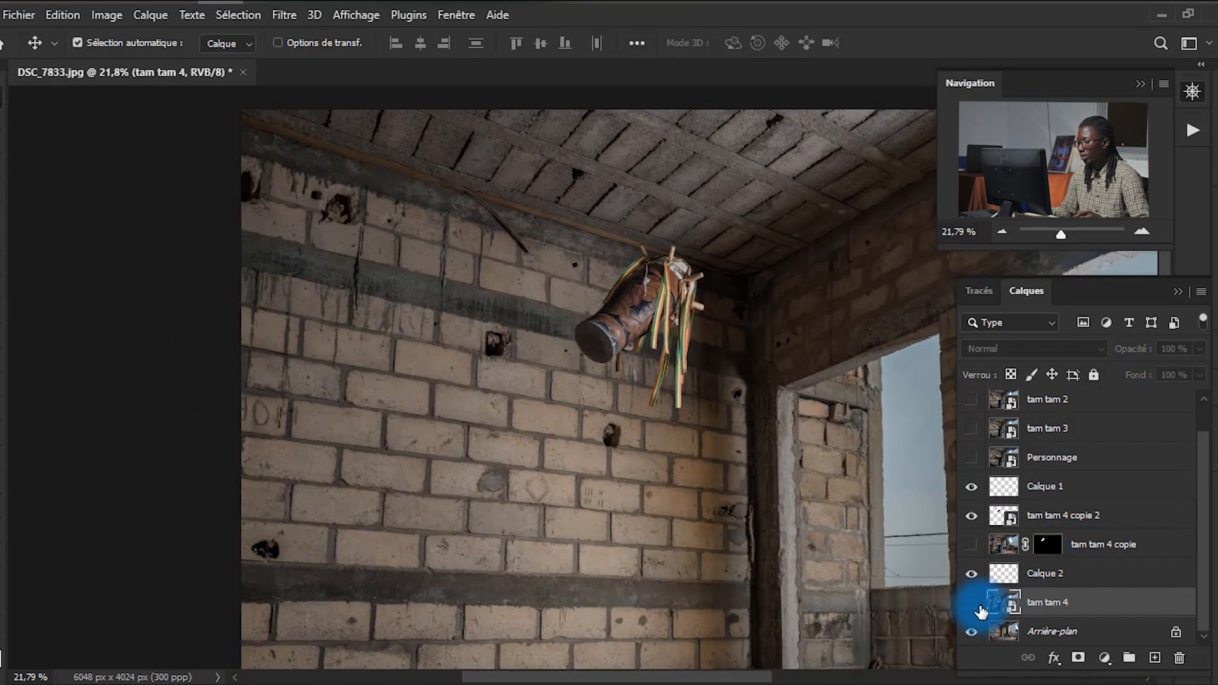
pyautogui.click(971, 603)
pyautogui.click(975, 608)
pyautogui.click(976, 608)
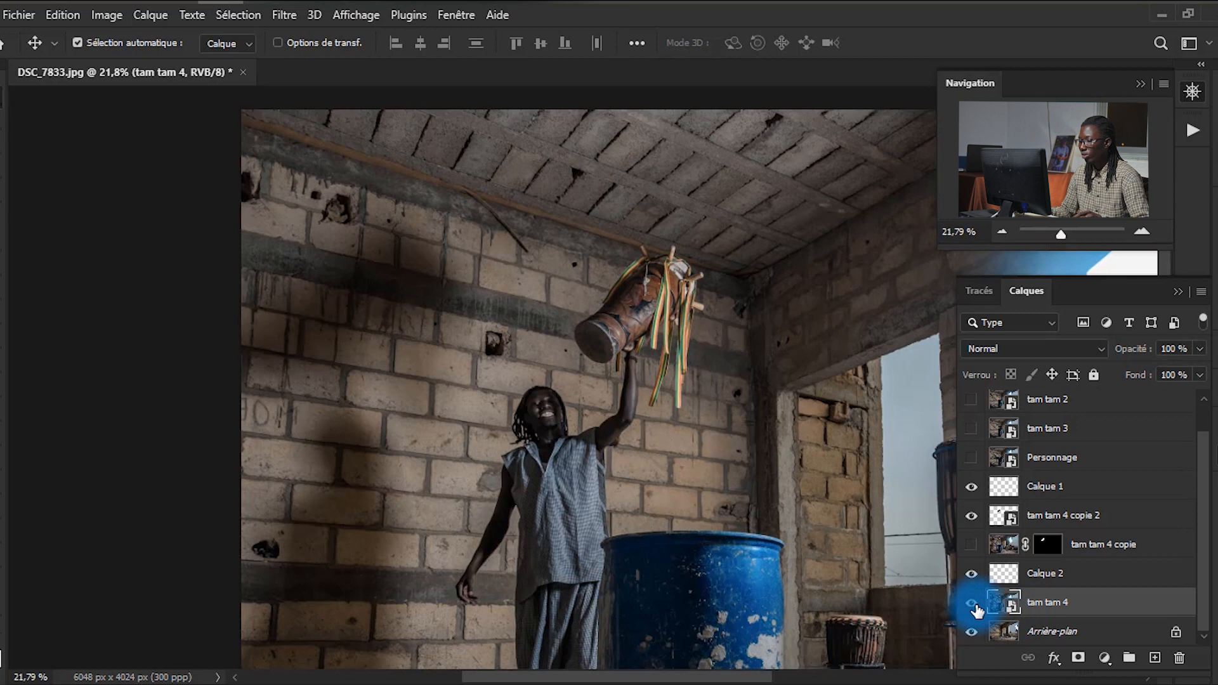
pyautogui.click(1066, 608)
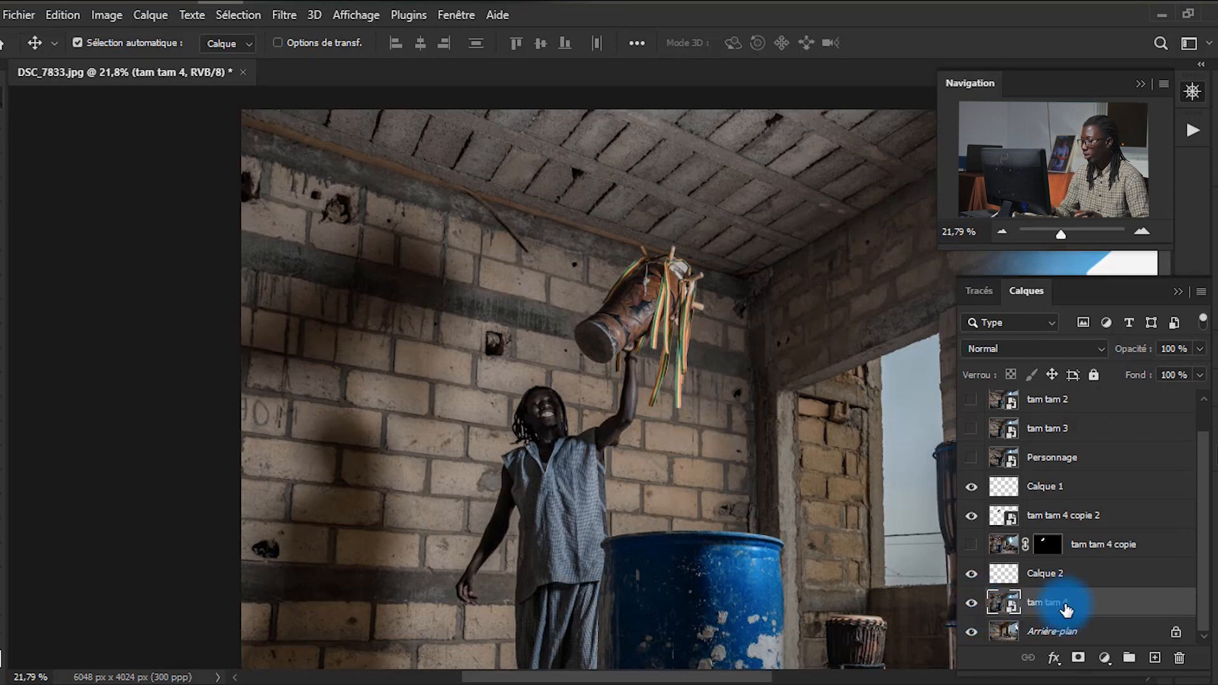
pyautogui.press('Delete')
# Step: Merge all the drum layers from Calque 2 up to Calque 1 into a single layer
pyautogui.click(1066, 608)
pyautogui.keyDown('shift'); pyautogui.click(1072, 545); pyautogui.keyUp('shift')
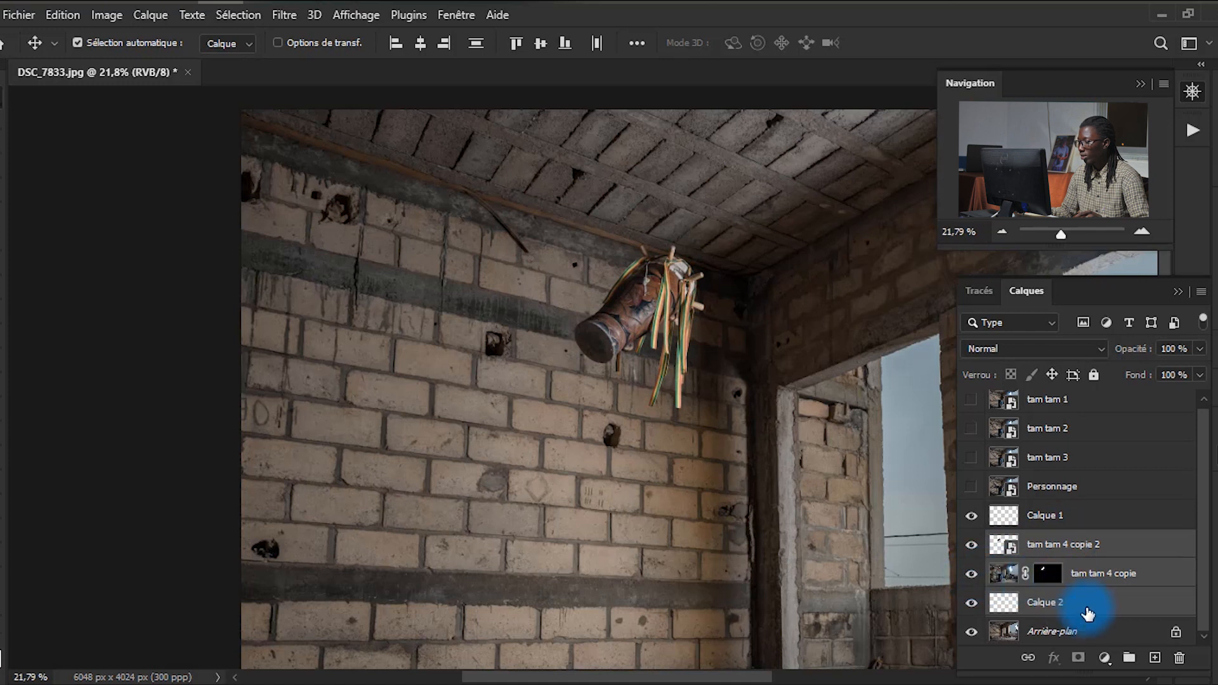
pyautogui.click(1012, 610)
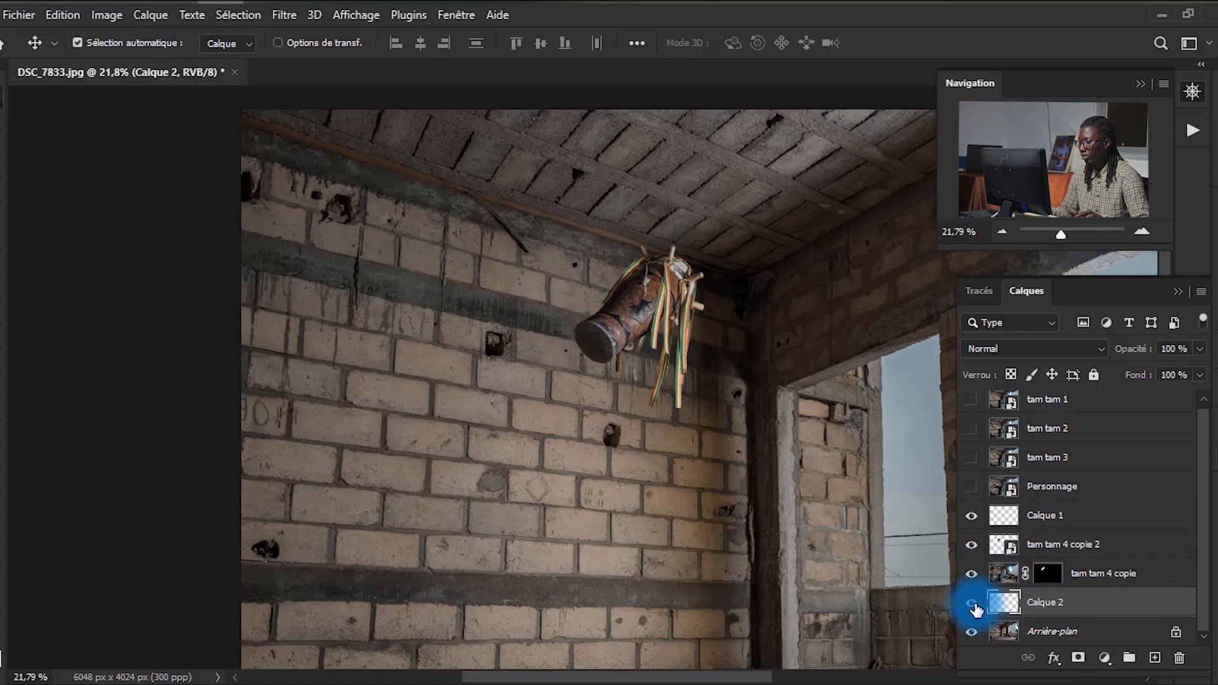
pyautogui.keyDown('shift'); pyautogui.click(1079, 517); pyautogui.keyUp('shift')
pyautogui.hotkey('ctrl', 'e')
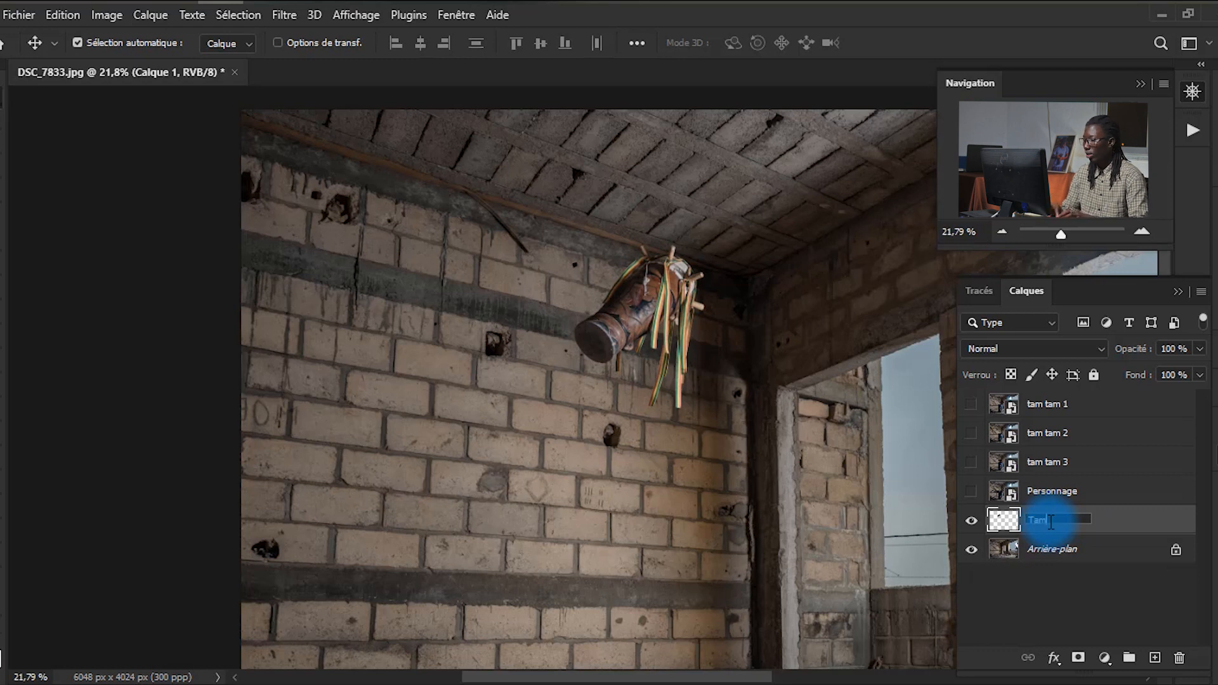
# Step: Rename the merged drum layer as Tam tam
pyautogui.click(1090, 523)
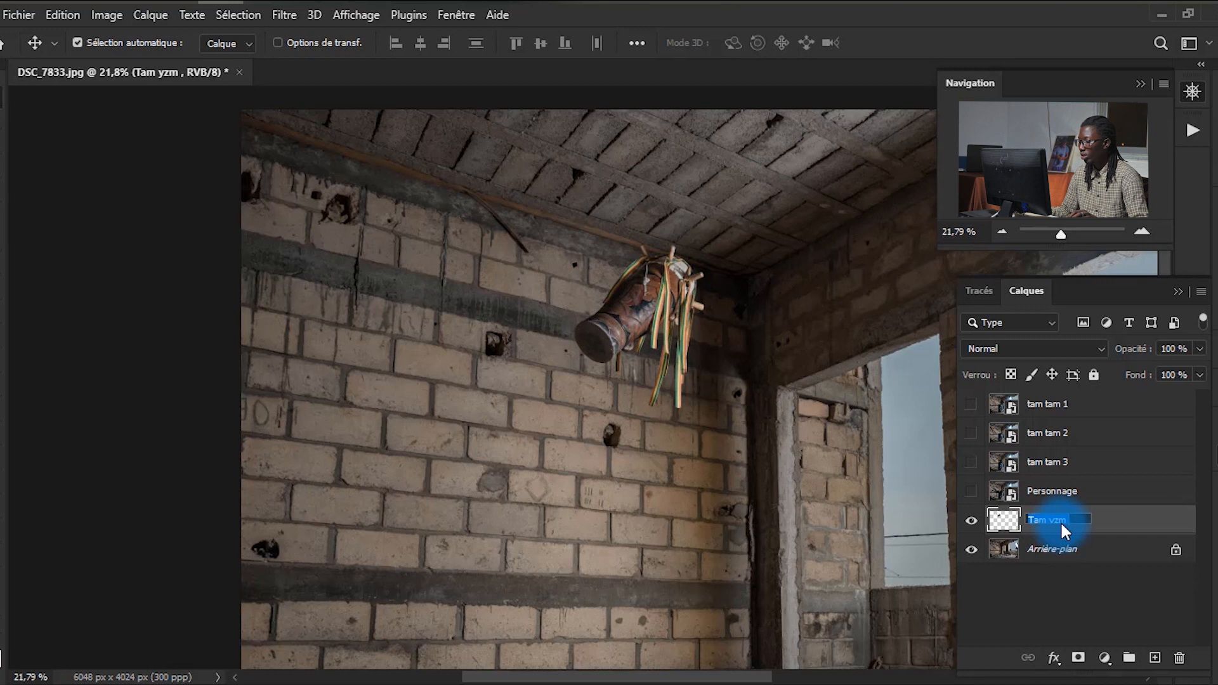
pyautogui.press('BackSpace')
pyautogui.press('BackSpace')
pyautogui.press('BackSpace')
pyautogui.write('tam')
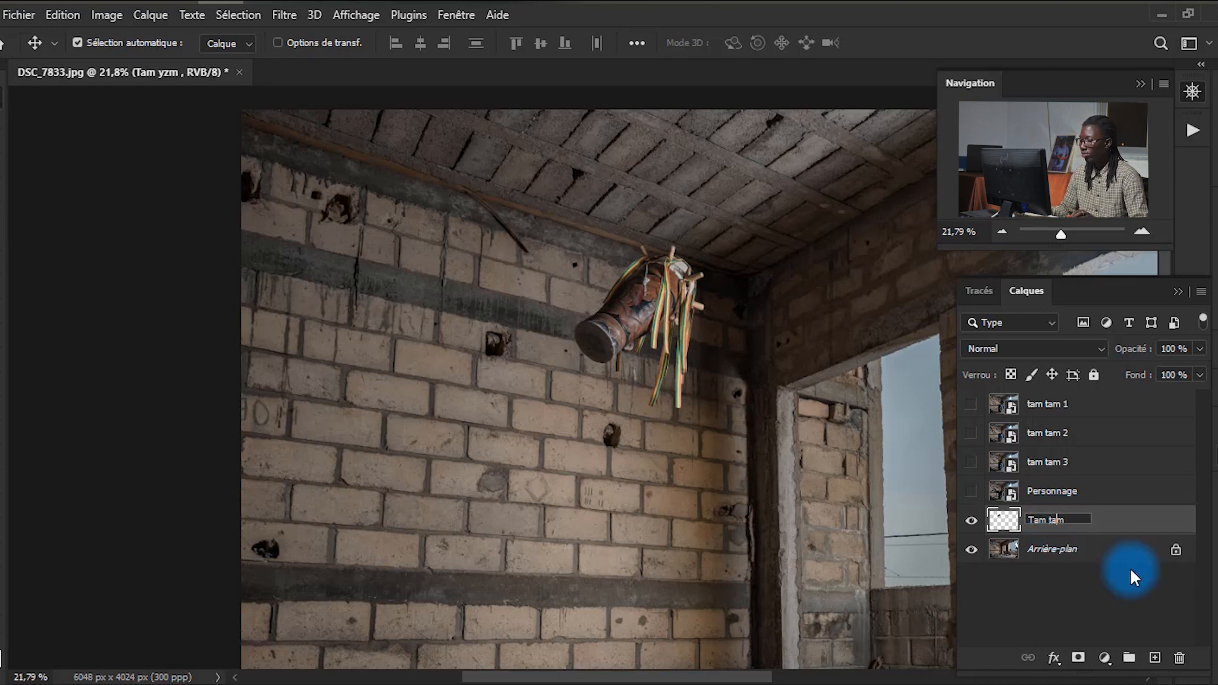
pyautogui.press('Return')
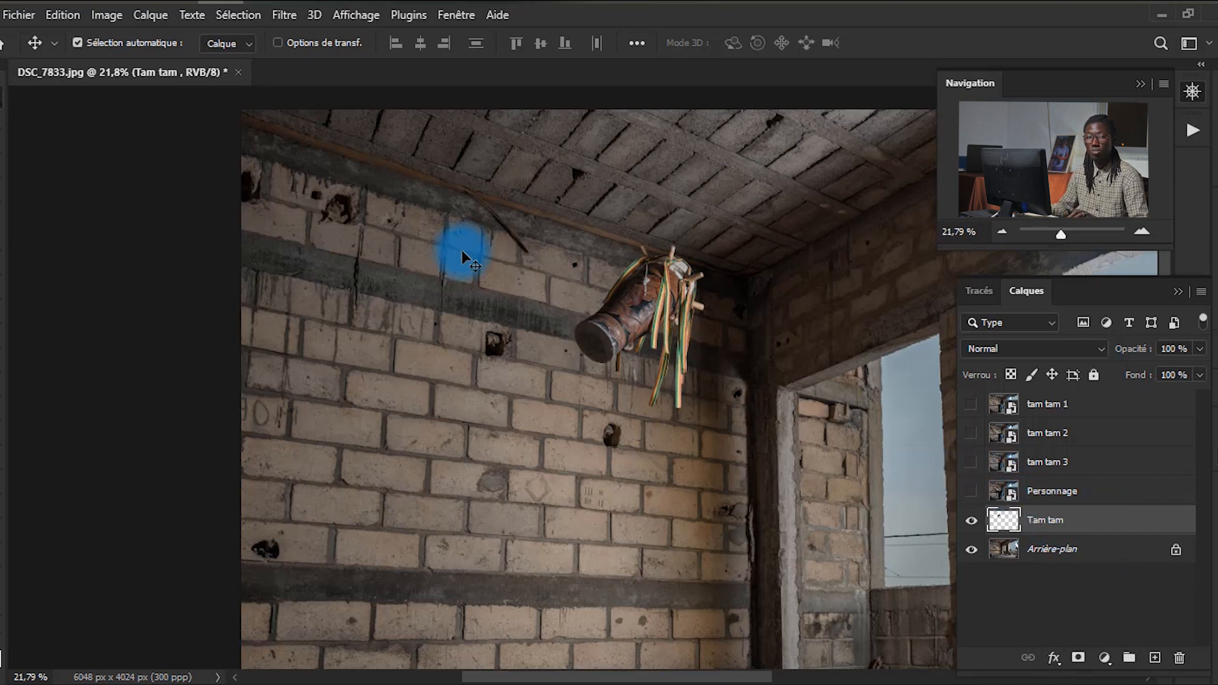
# Step: Show the Personnage layer, make it active, and examine the figure's outline around the legs, arms and hands
pyautogui.click(1032, 514)
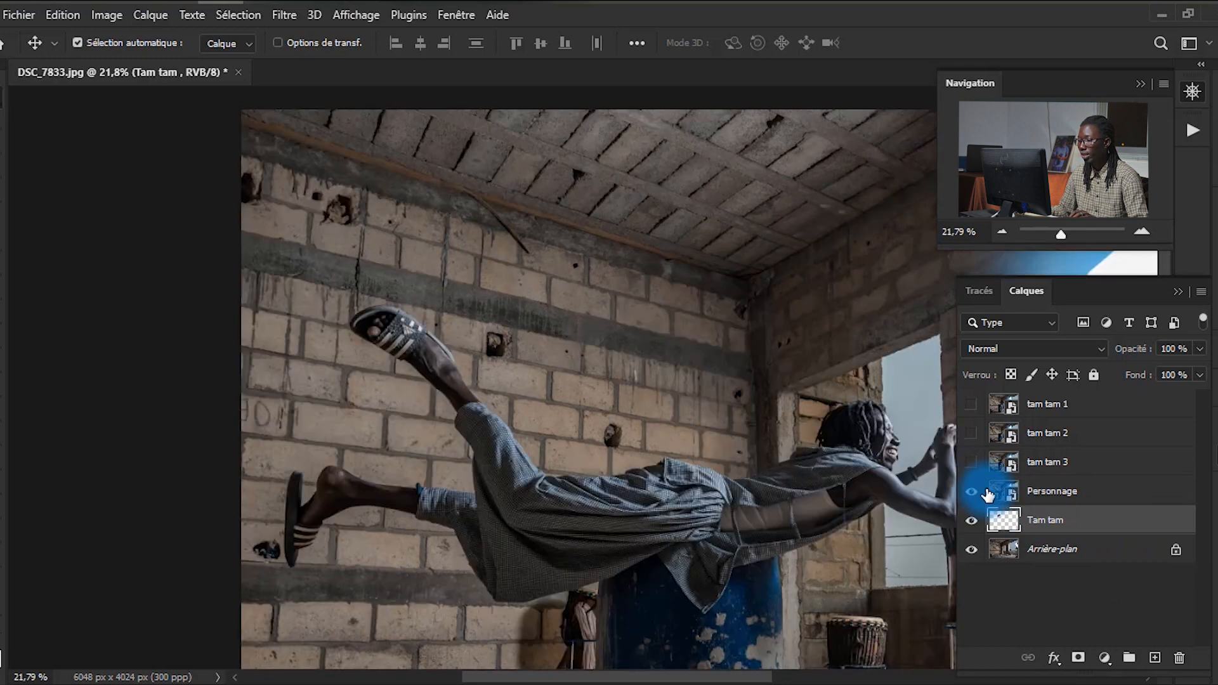
pyautogui.click(848, 476)
pyautogui.scroll(-3, 356, 333)
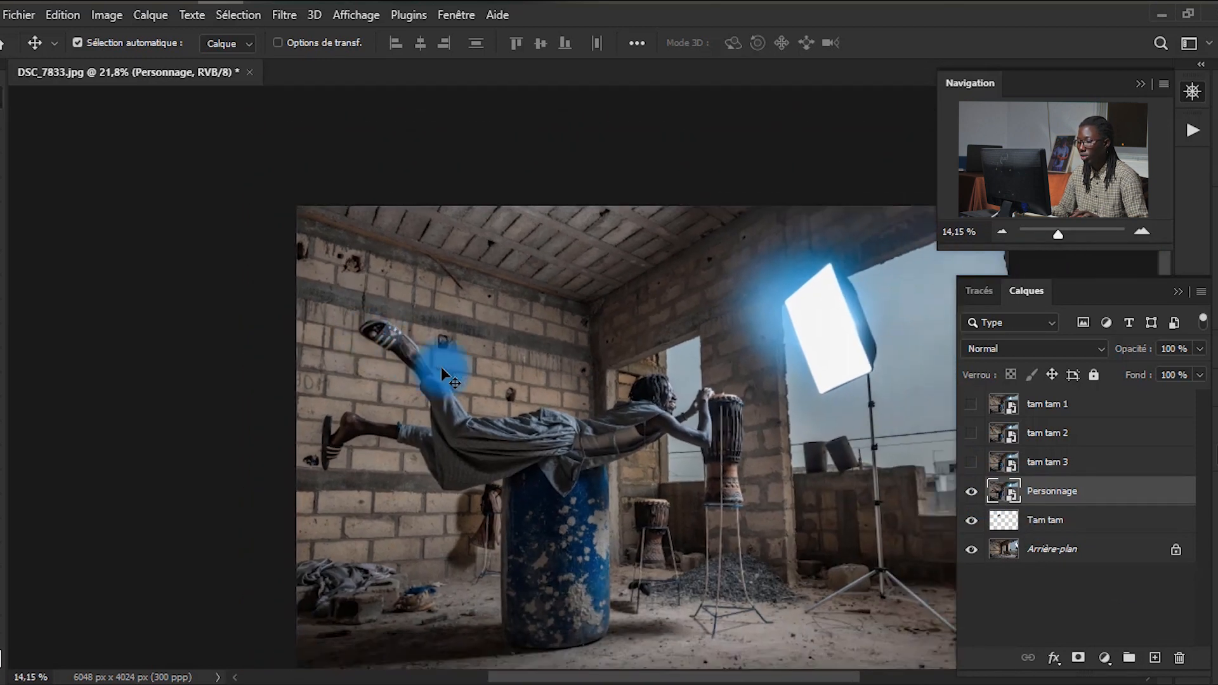
pyautogui.scroll(-3, 442, 370)
pyautogui.scroll(8, 595, 362)
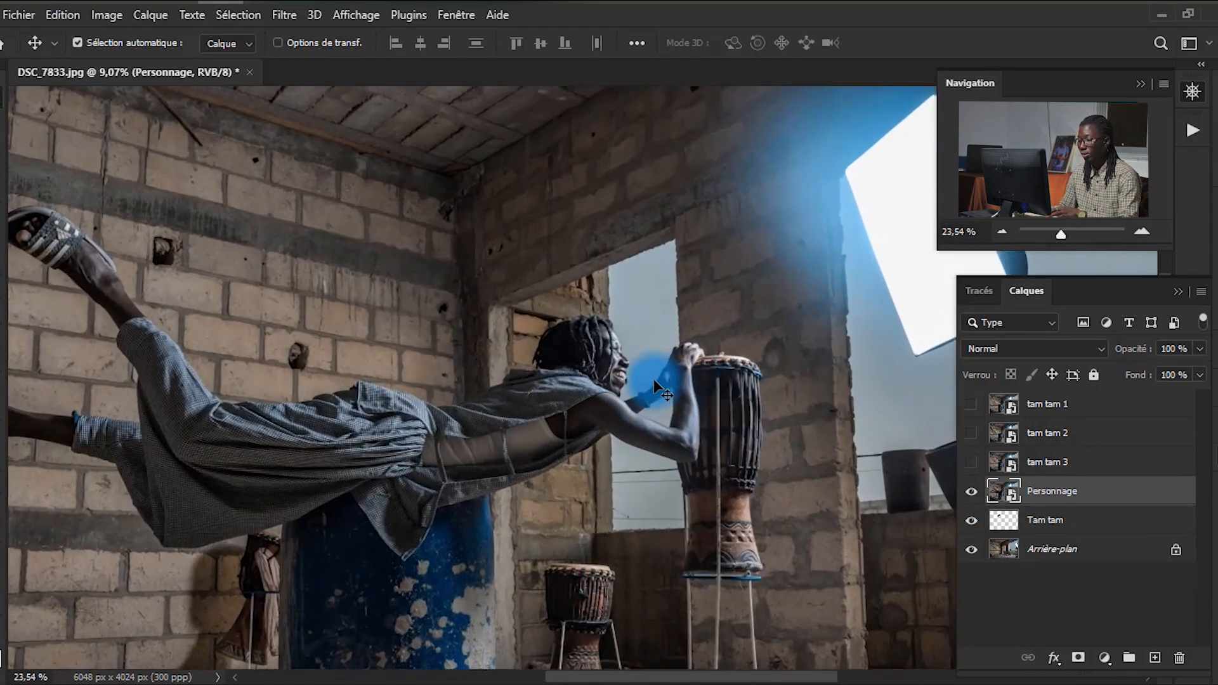
pyautogui.press('p')
pyautogui.scroll(10, 653, 387)
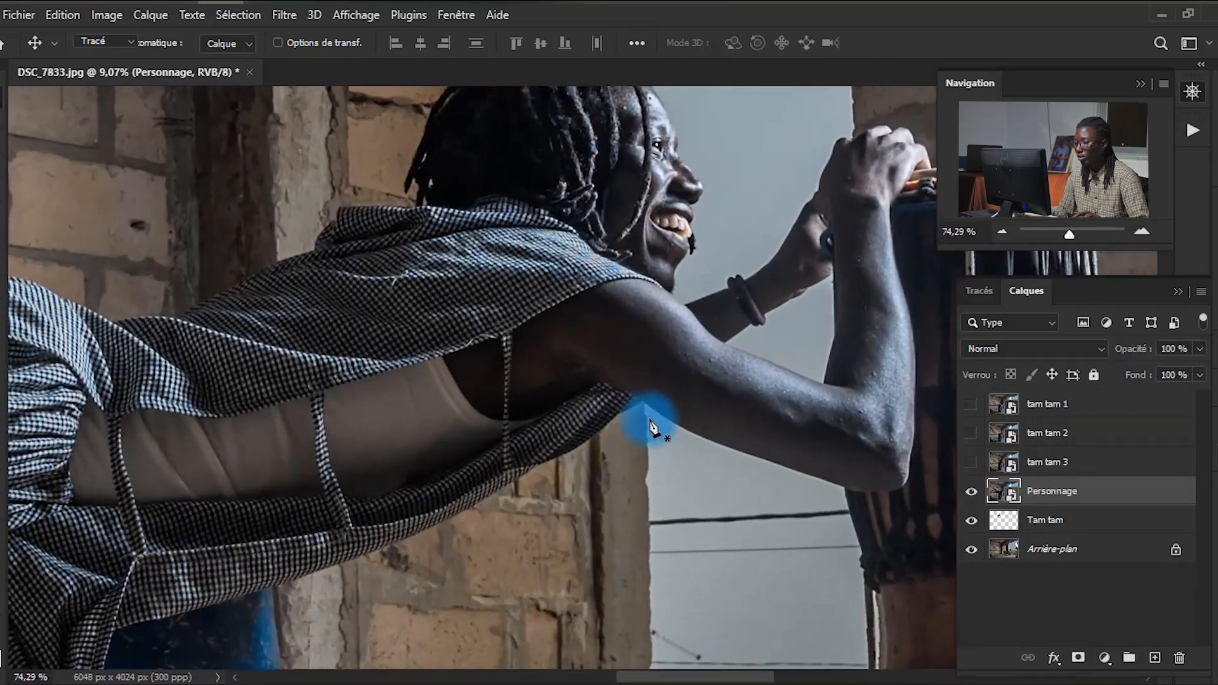
pyautogui.scroll(-12, 653, 426)
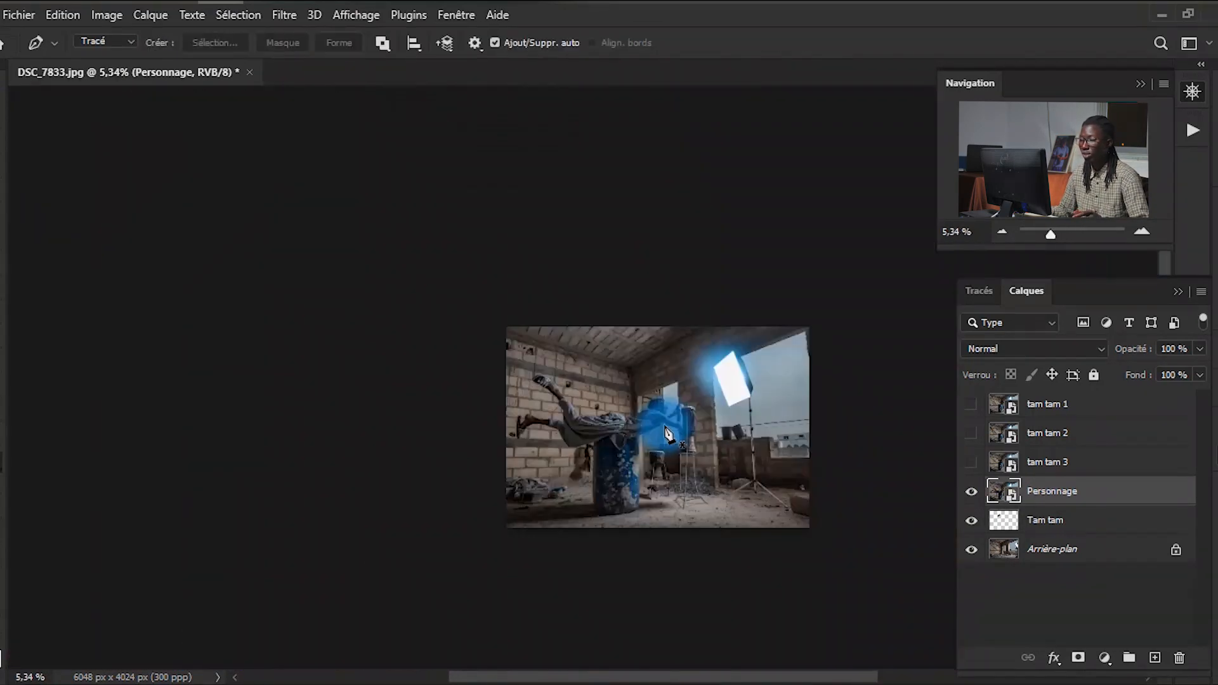
pyautogui.scroll(5, 667, 433)
pyautogui.press('v')
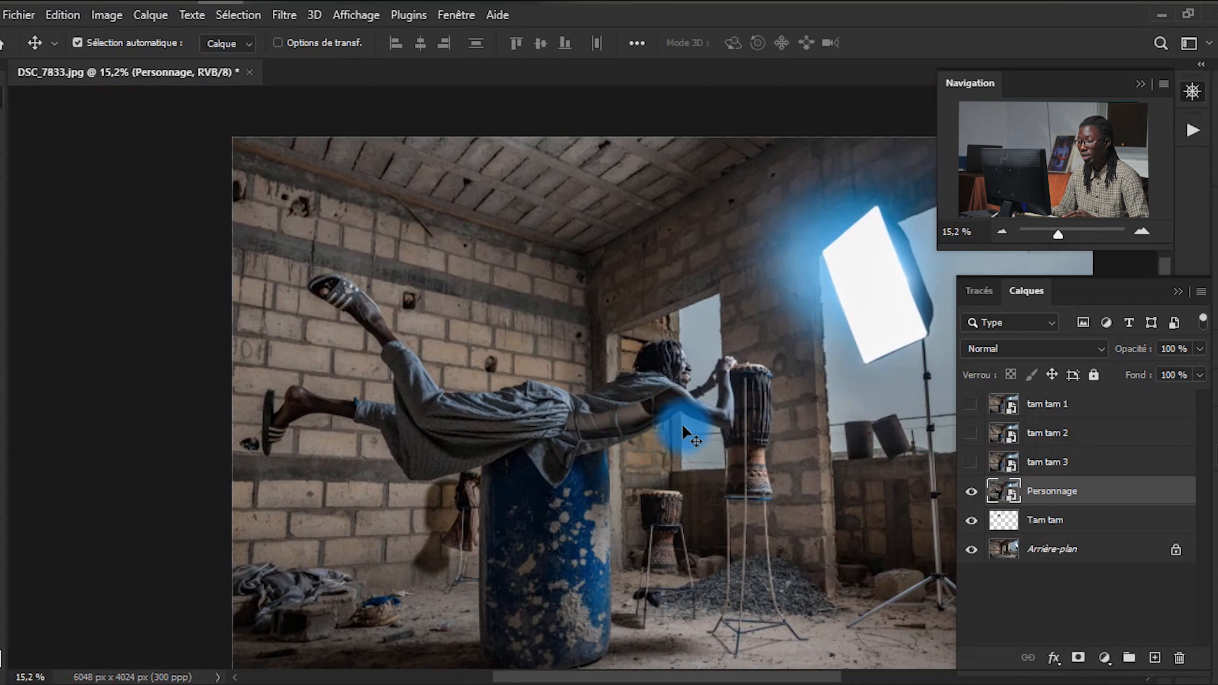
# Step: Select the floating figure on Personnage with the Object Selection tool in Rectangle mode and check the outline around the head and arms
pyautogui.click(4, 168)
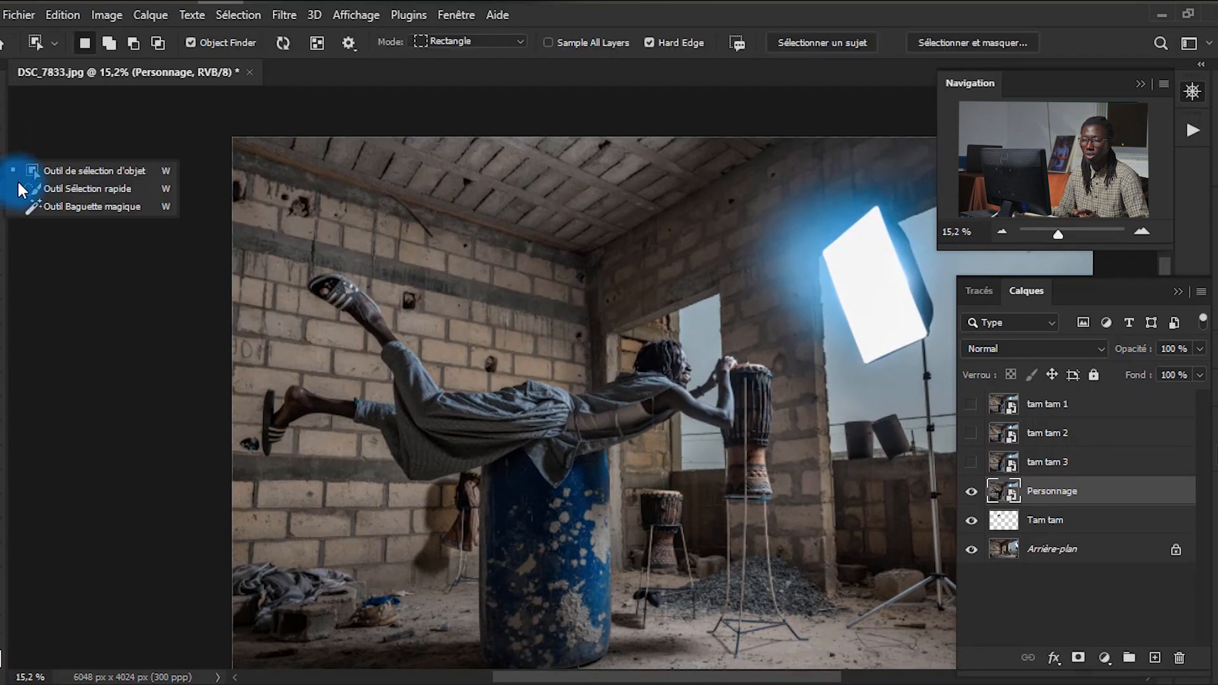
pyautogui.click(94, 172)
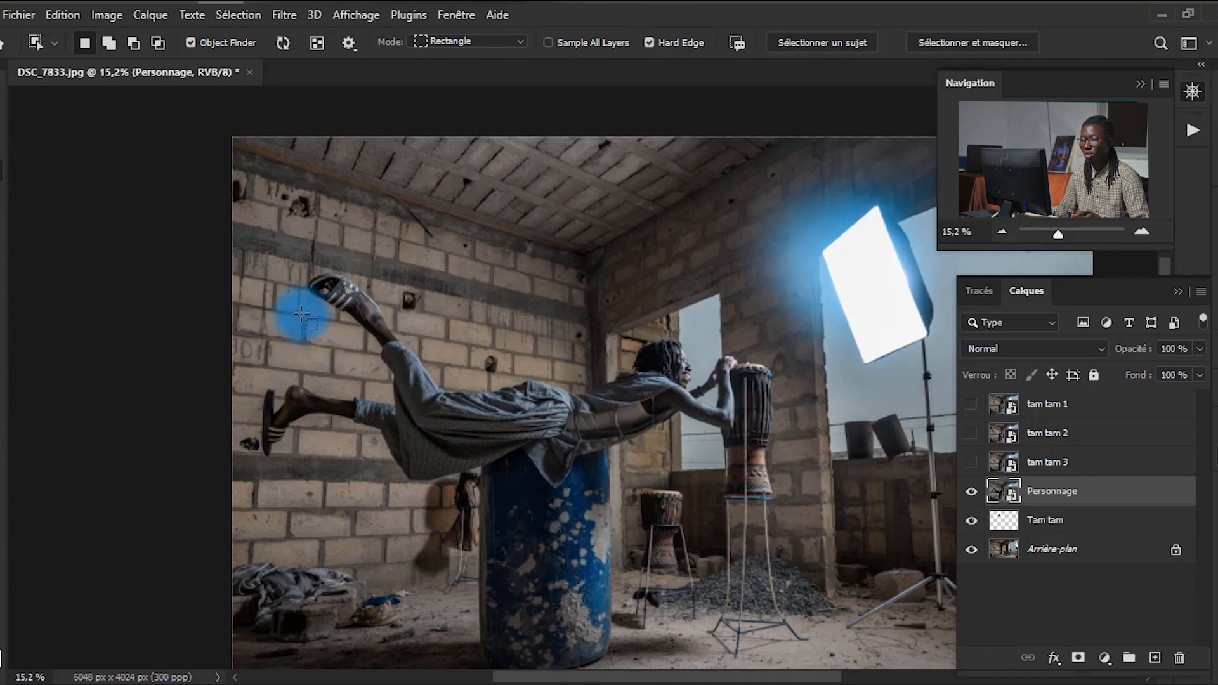
pyautogui.moveTo(247, 267); pyautogui.dragTo(772, 499)
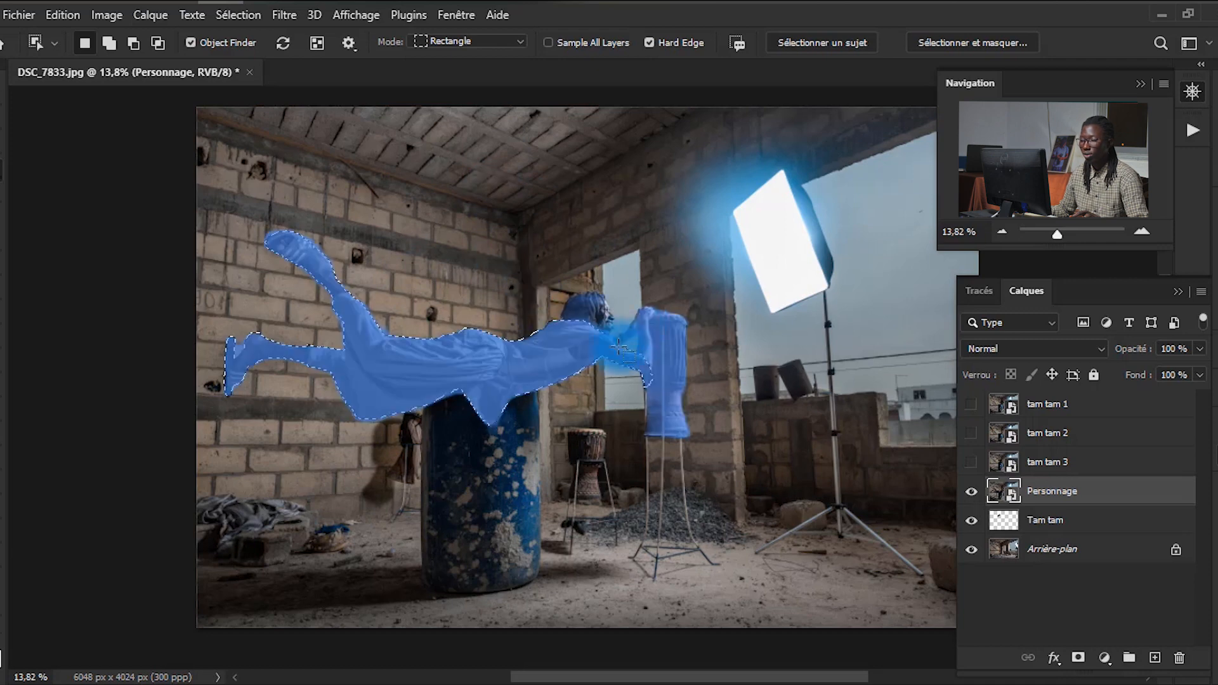
pyautogui.scroll(5, 666, 286)
pyautogui.scroll(4, 642, 272)
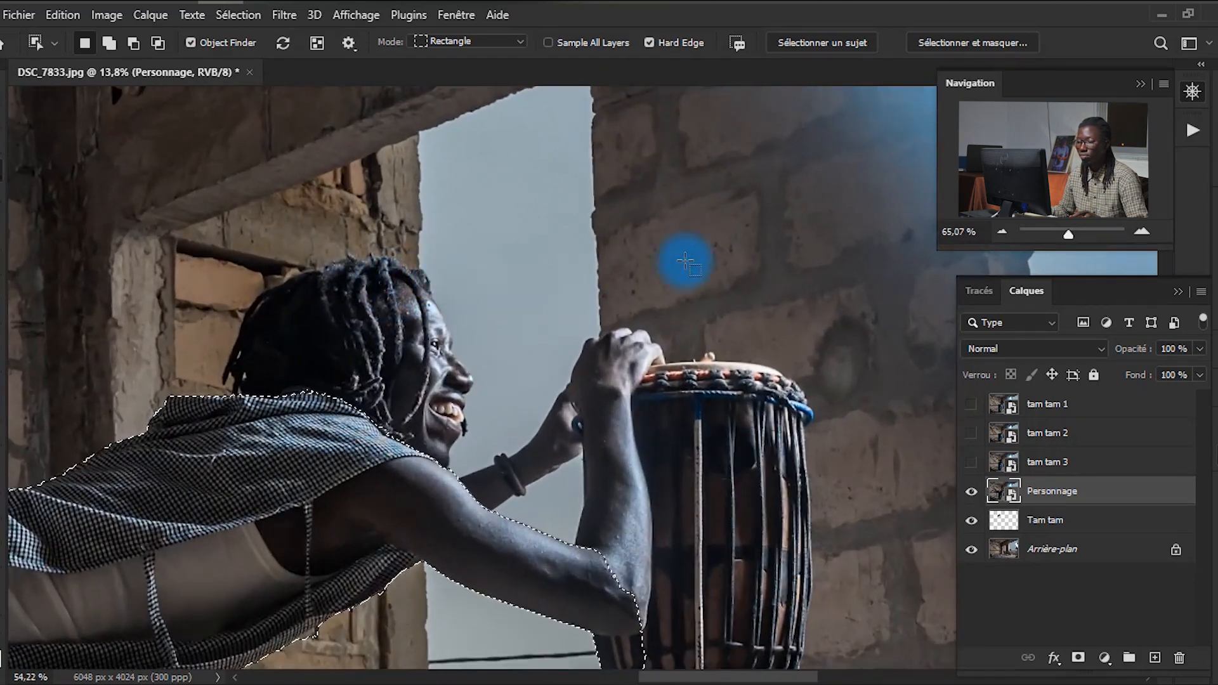
# Step: Add the figure's head and dreadlocks to the selection using the Quick Selection tool with a 61 px brush
pyautogui.scroll(-4, 404, 341)
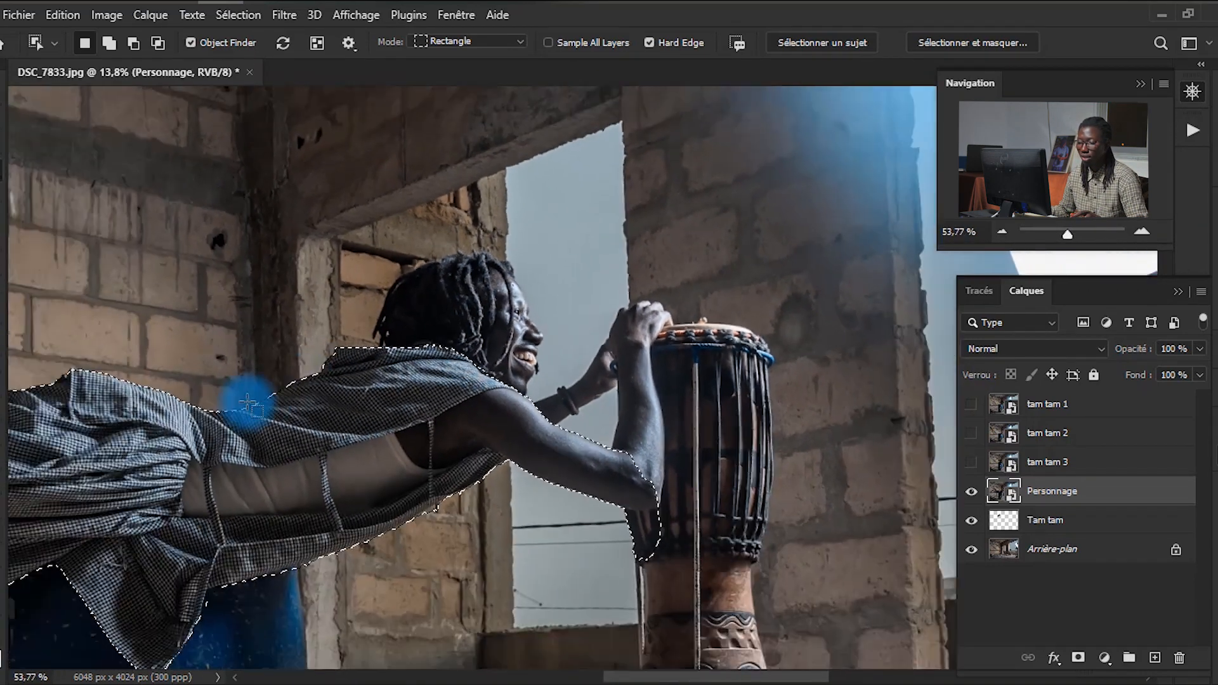
pyautogui.scroll(5, 285, 325)
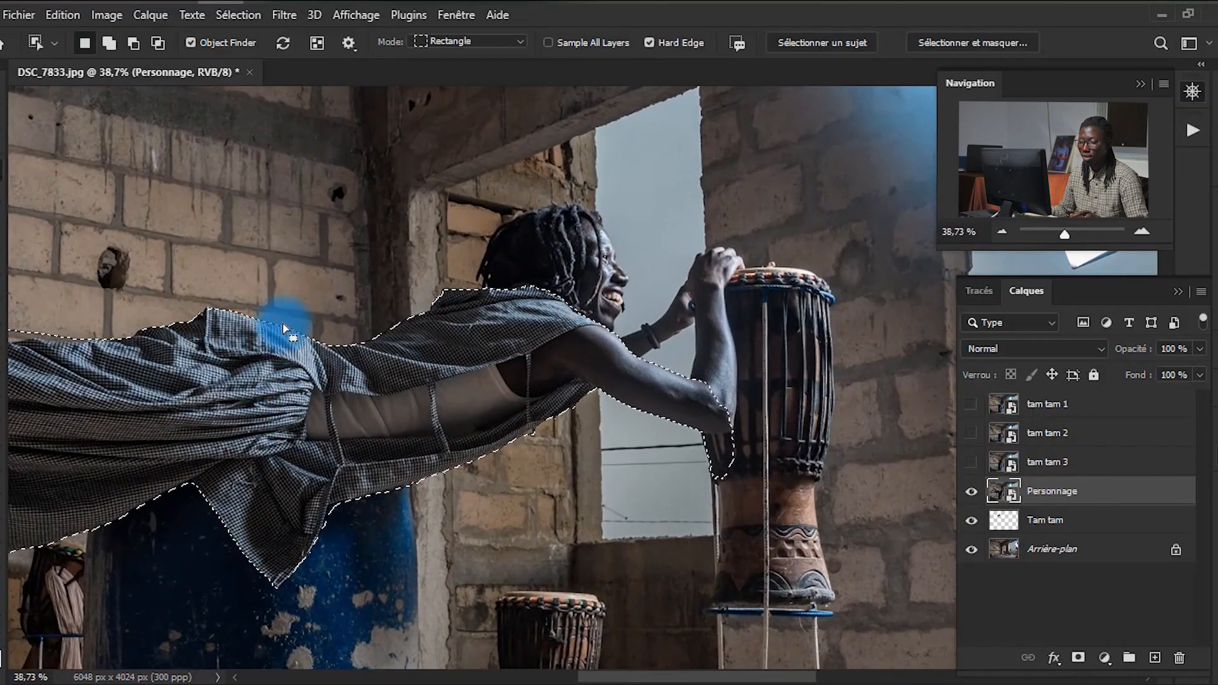
pyautogui.scroll(5, 449, 336)
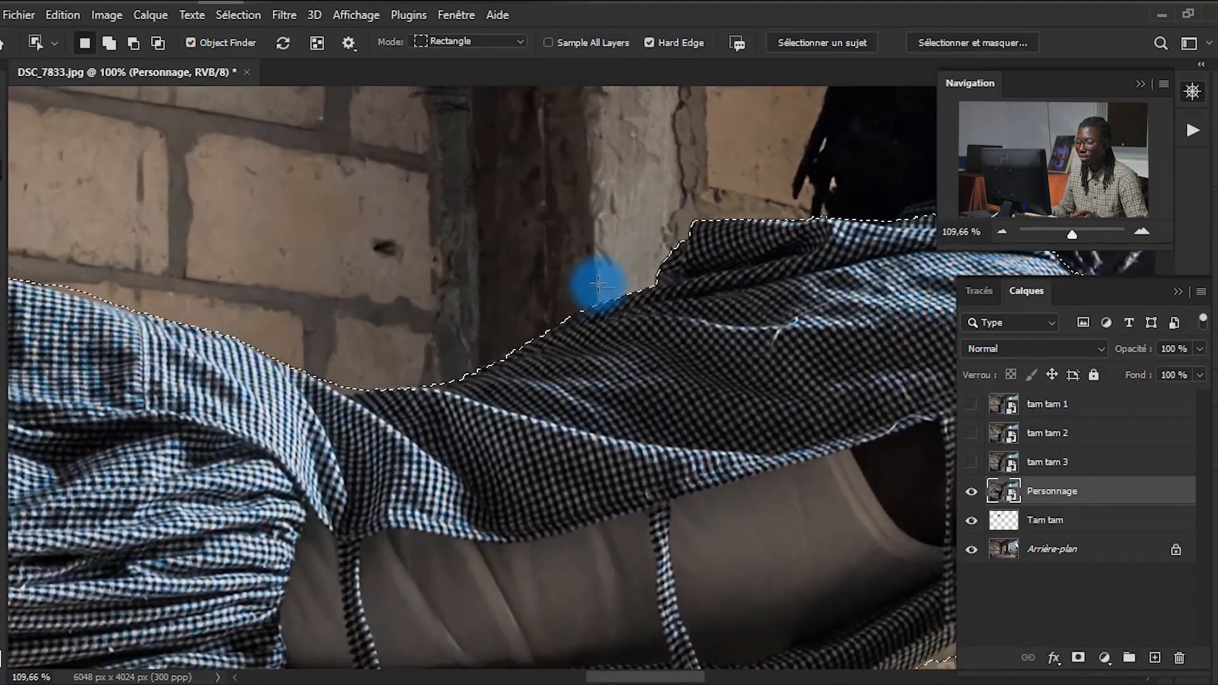
pyautogui.scroll(5, 737, 262)
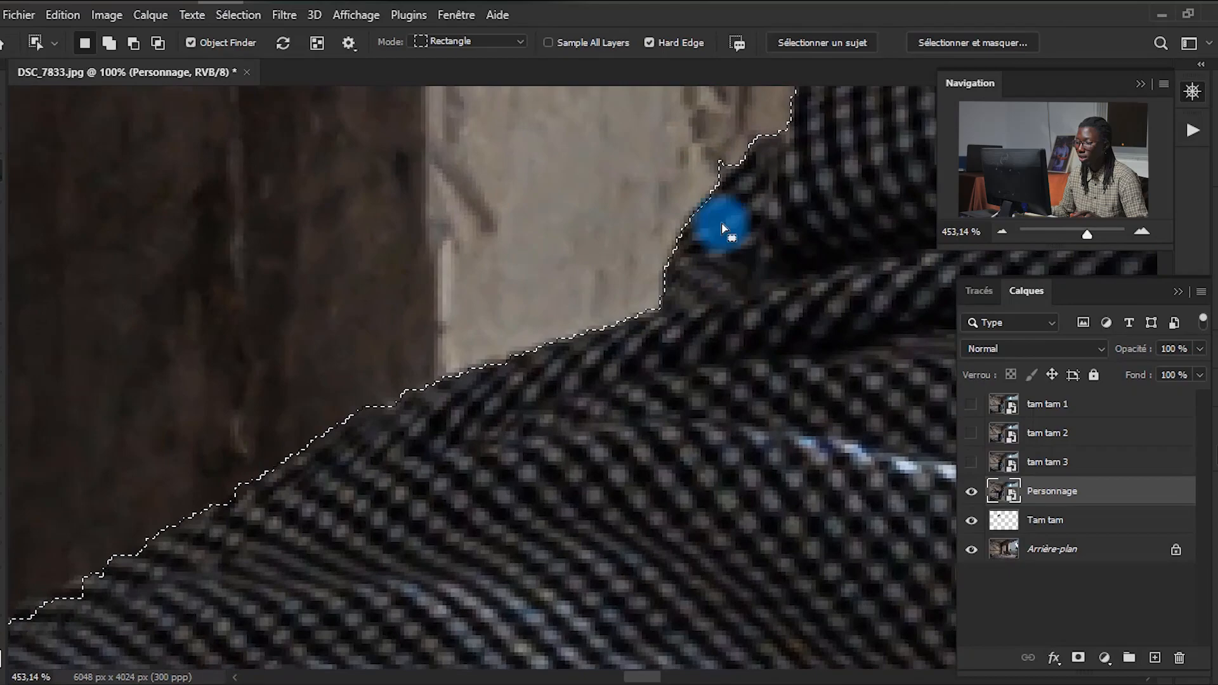
pyautogui.scroll(-4, 382, 344)
pyautogui.scroll(-15, 230, 405)
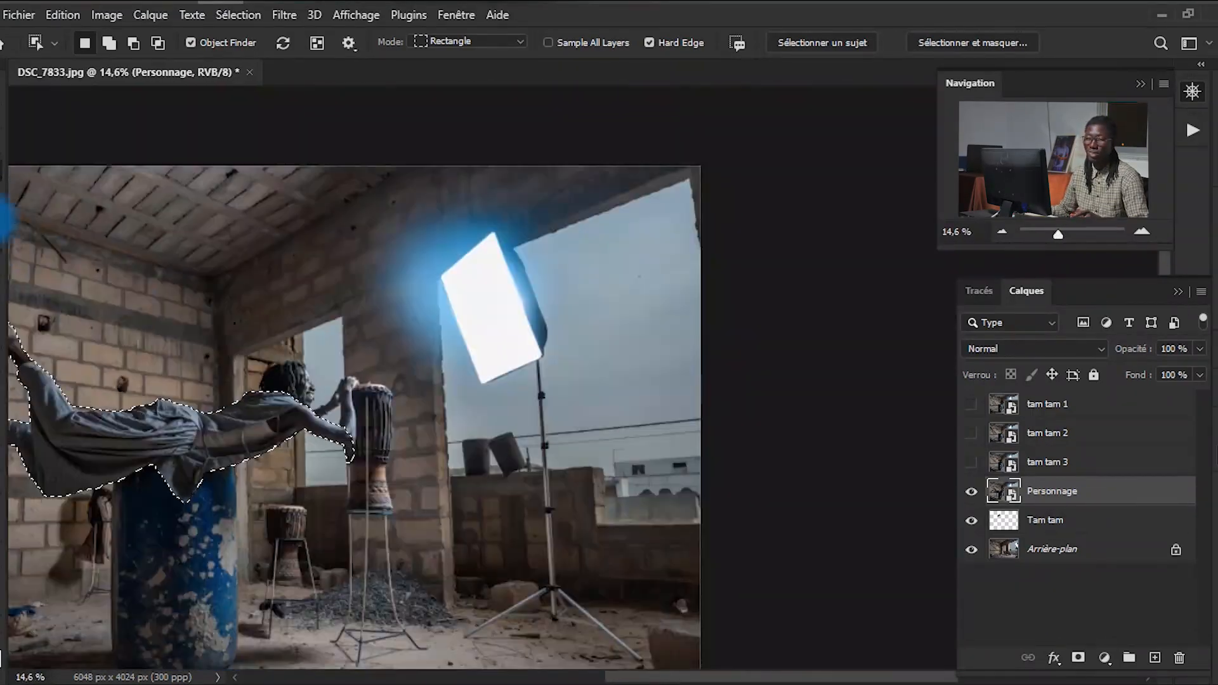
pyautogui.rightClick(2, 170)
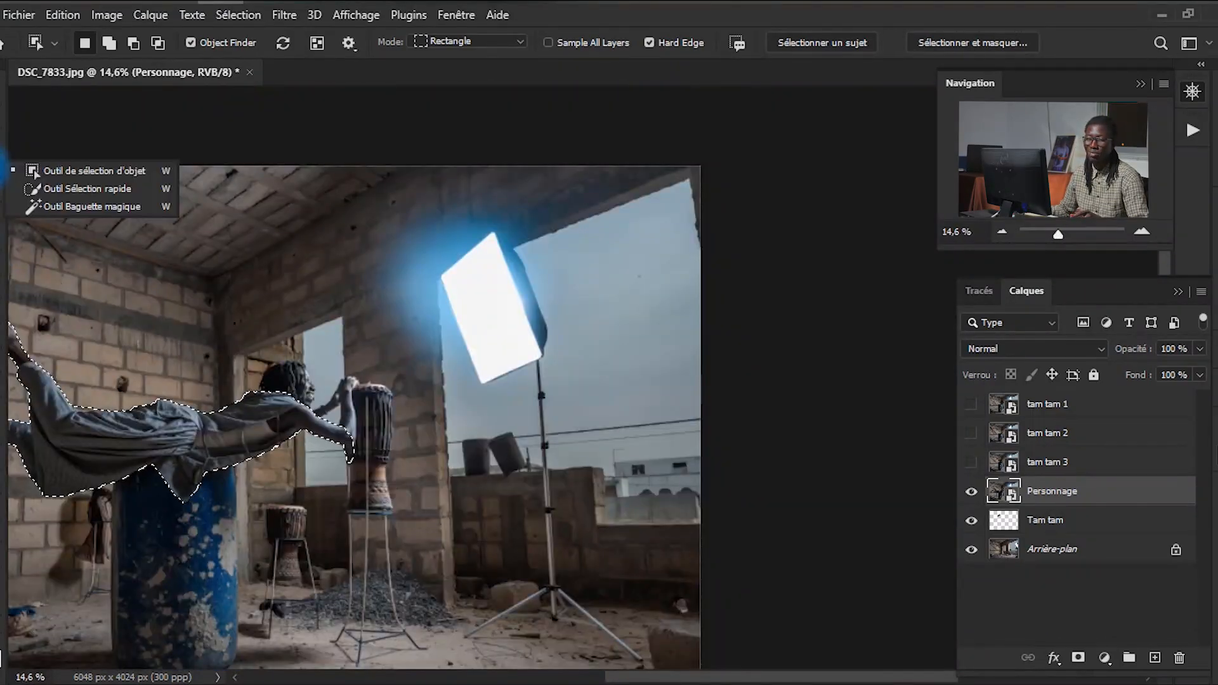
pyautogui.click(44, 188)
pyautogui.scroll(4, 304, 399)
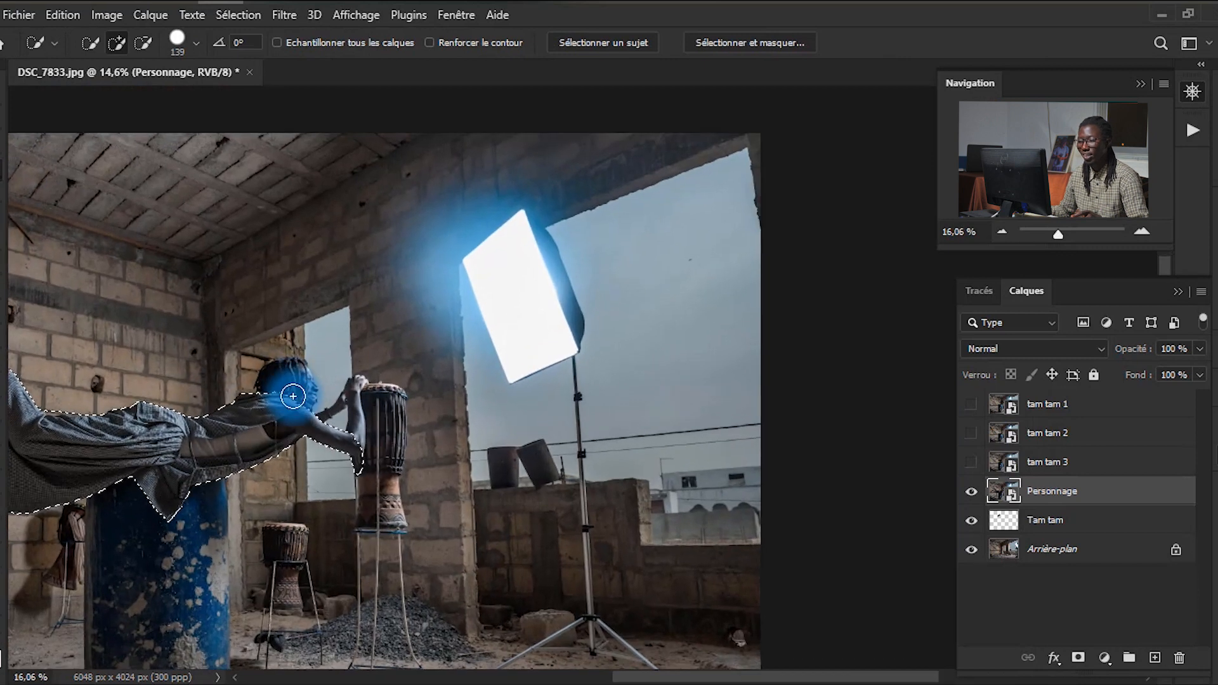
pyautogui.scroll(3, 313, 409)
pyautogui.keyDown('alt'); pyautogui.rightClick(325, 397); pyautogui.keyUp('alt')
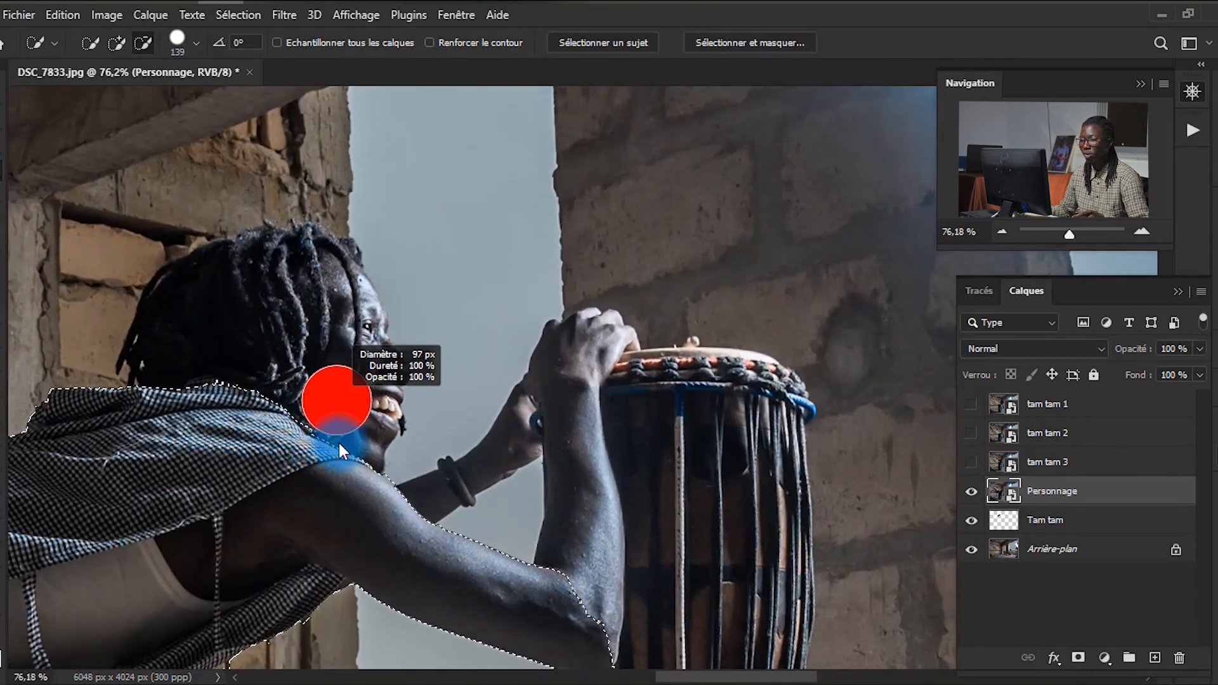
pyautogui.moveTo(343, 440)
pyautogui.mouseDown()
pyautogui.moveTo(343, 345)
pyautogui.moveTo(360, 416)
pyautogui.moveTo(343, 327)
pyautogui.mouseUp()
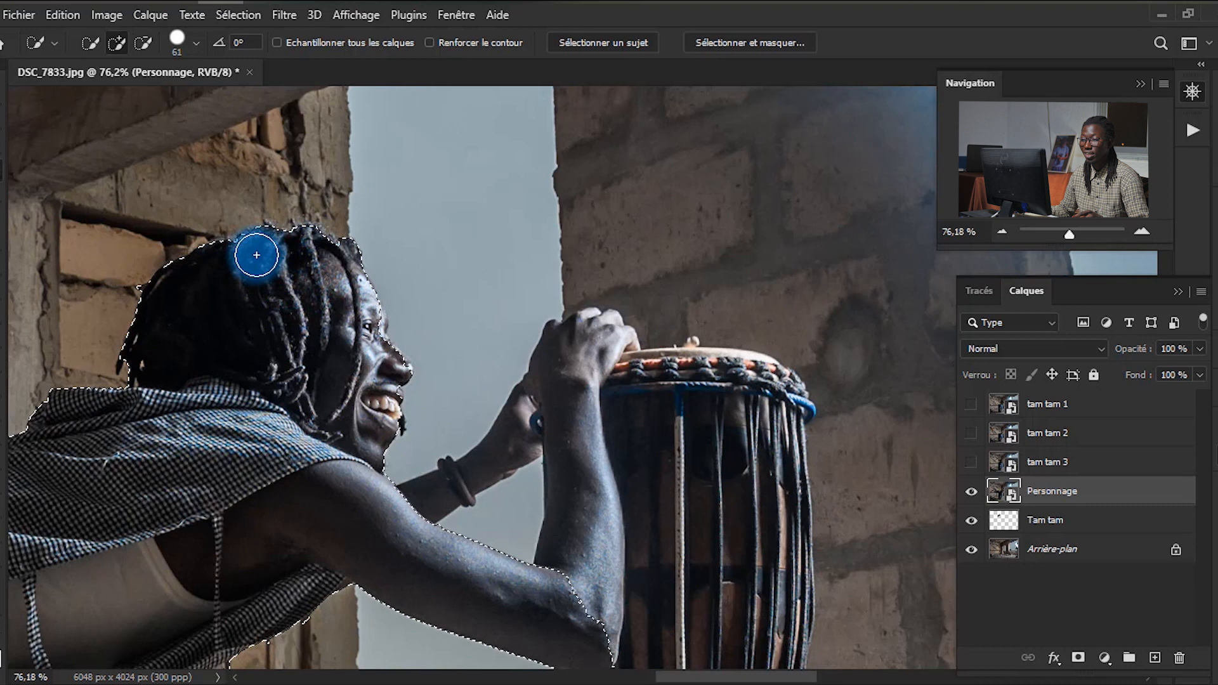
# Step: Extend the selection over the hands, the upright drum and its stand, and subtract the stray wall area beside the hair
pyautogui.moveTo(217, 274)
pyautogui.mouseDown()
pyautogui.moveTo(154, 332)
pyautogui.moveTo(139, 368)
pyautogui.moveTo(225, 352)
pyautogui.moveTo(297, 372)
pyautogui.moveTo(384, 421)
pyautogui.moveTo(561, 411)
pyautogui.moveTo(623, 445)
pyautogui.moveTo(749, 428)
pyautogui.moveTo(771, 406)
pyautogui.moveTo(786, 412)
pyautogui.moveTo(780, 392)
pyautogui.moveTo(787, 413)
pyautogui.moveTo(769, 468)
pyautogui.moveTo(795, 601)
pyautogui.moveTo(756, 479)
pyautogui.moveTo(760, 460)
pyautogui.moveTo(777, 511)
pyautogui.moveTo(779, 446)
pyautogui.moveTo(785, 471)
pyautogui.moveTo(764, 420)
pyautogui.moveTo(658, 404)
pyautogui.moveTo(648, 386)
pyautogui.moveTo(306, 456)
pyautogui.moveTo(87, 293)
pyautogui.moveTo(161, 227)
pyautogui.moveTo(55, 345)
pyautogui.mouseUp()
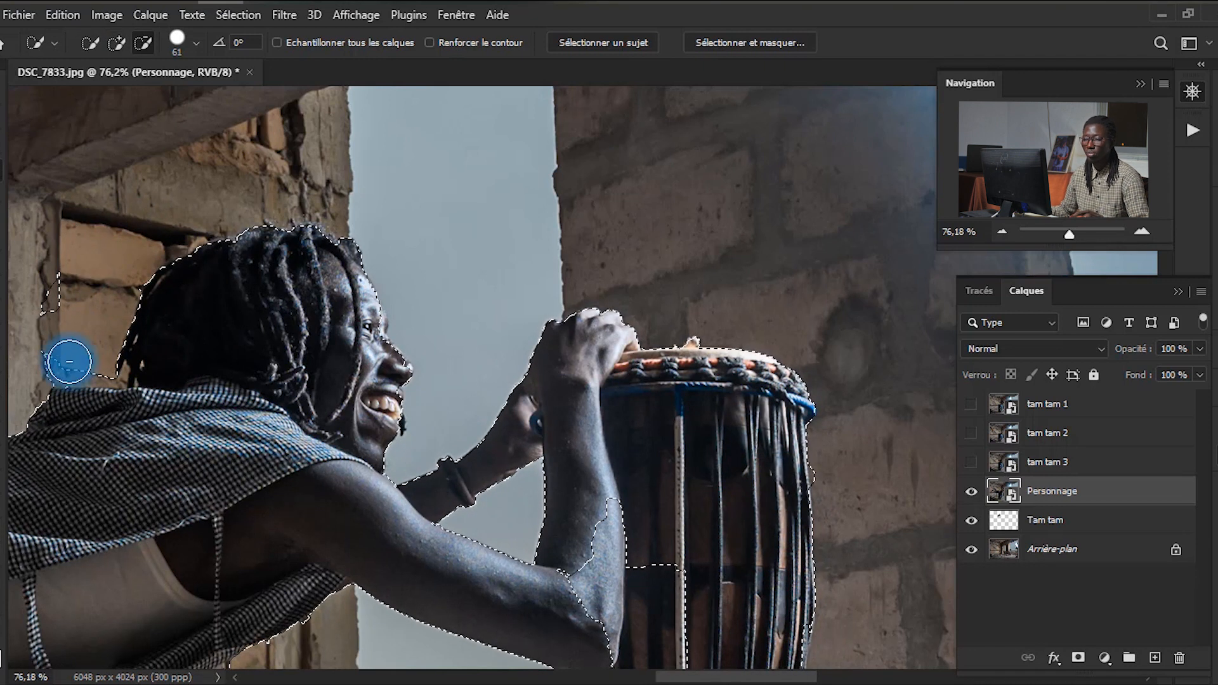
pyautogui.scroll(-5, 620, 163)
pyautogui.moveTo(619, 163); pyautogui.dragTo(716, 590)
pyautogui.scroll(-10, 716, 590)
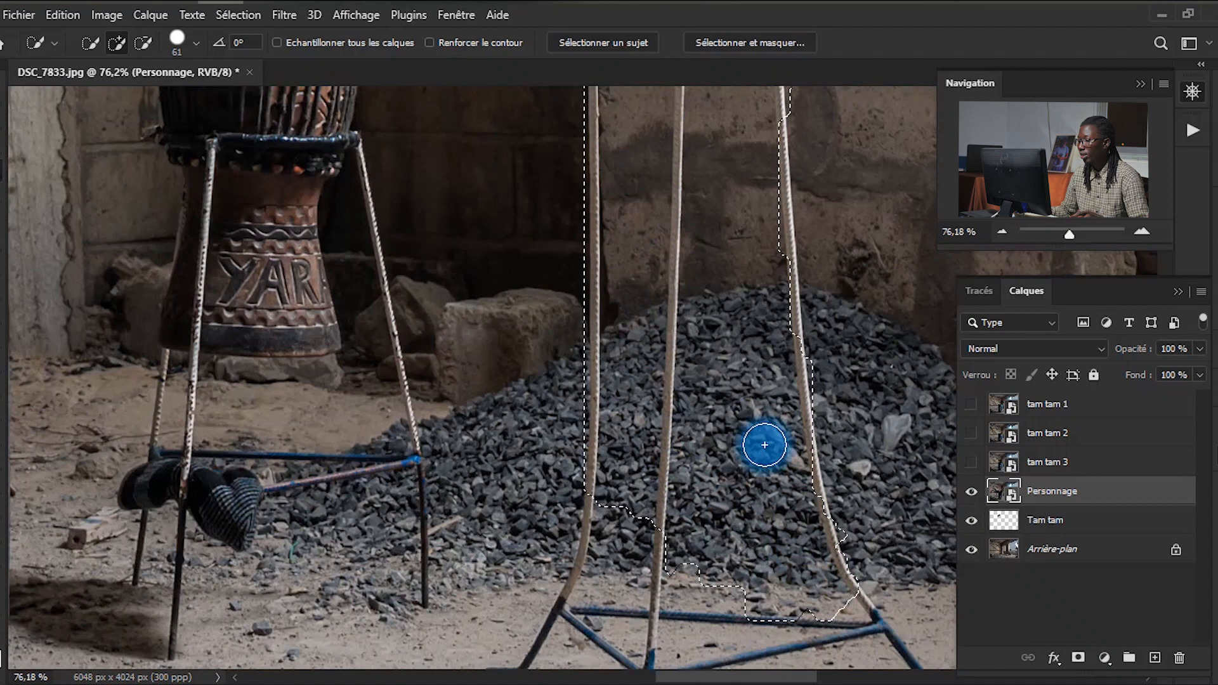
pyautogui.scroll(5, 774, 457)
pyautogui.moveTo(764, 517)
pyautogui.mouseDown()
pyautogui.moveTo(833, 436)
pyautogui.moveTo(742, 364)
pyautogui.moveTo(813, 389)
pyautogui.moveTo(753, 366)
pyautogui.mouseUp()
# Step: Refine the selection around the drum stand's upper ring, legs and feet with an 11 px Quick Selection brush
pyautogui.scroll(8, 580, 313)
pyautogui.moveTo(449, 277); pyautogui.dragTo(579, 283)
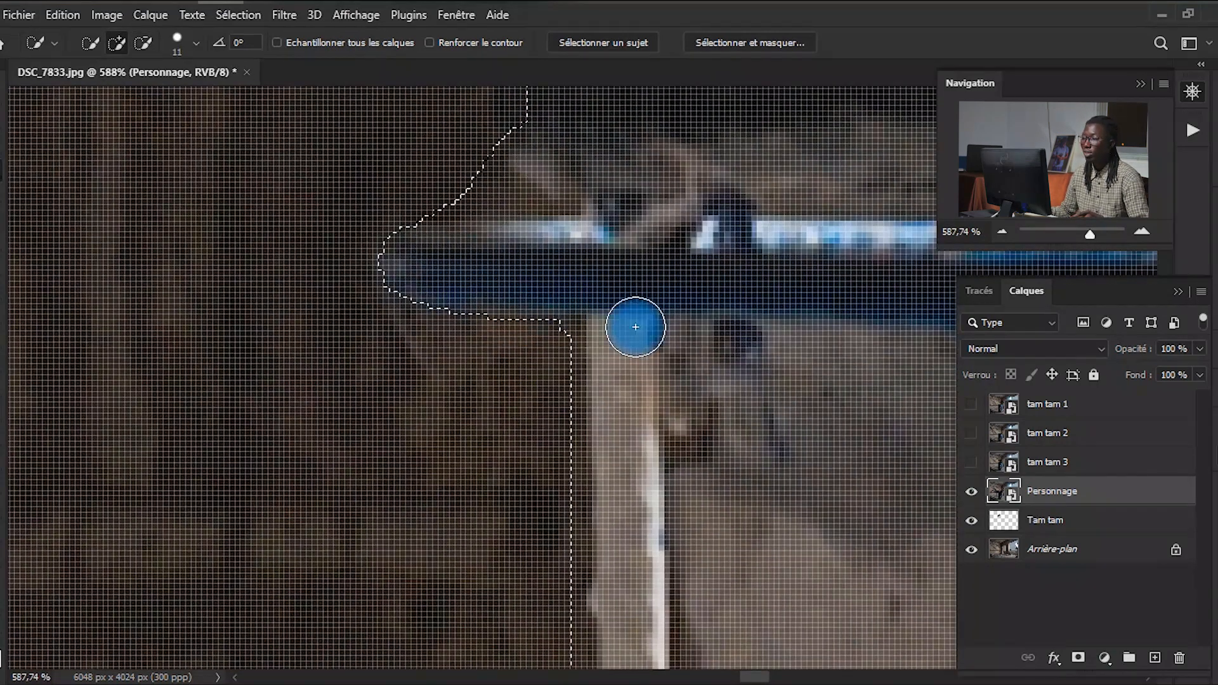
pyautogui.scroll(5, 579, 283)
pyautogui.scroll(-14, 638, 293)
pyautogui.moveTo(804, 190); pyautogui.dragTo(851, 198)
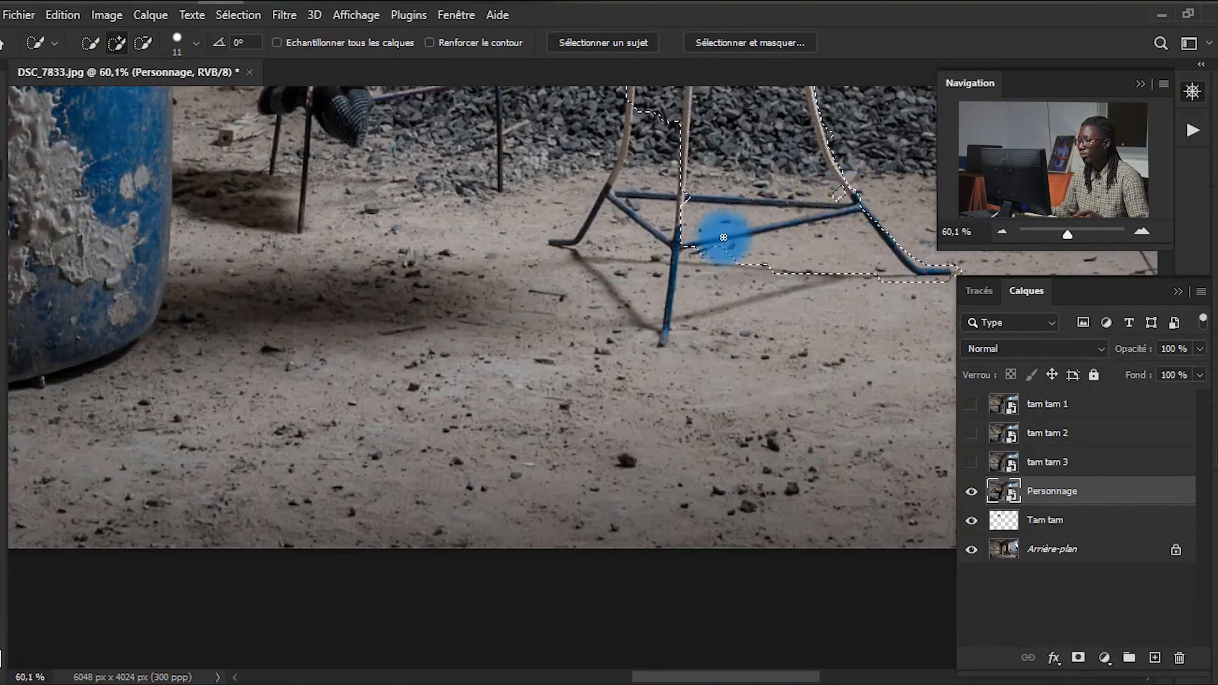
# Step: Clean up the selection edge around the straps and toe of the figure's lower sandal
pyautogui.scroll(-3, 856, 286)
pyautogui.scroll(8, 449, 394)
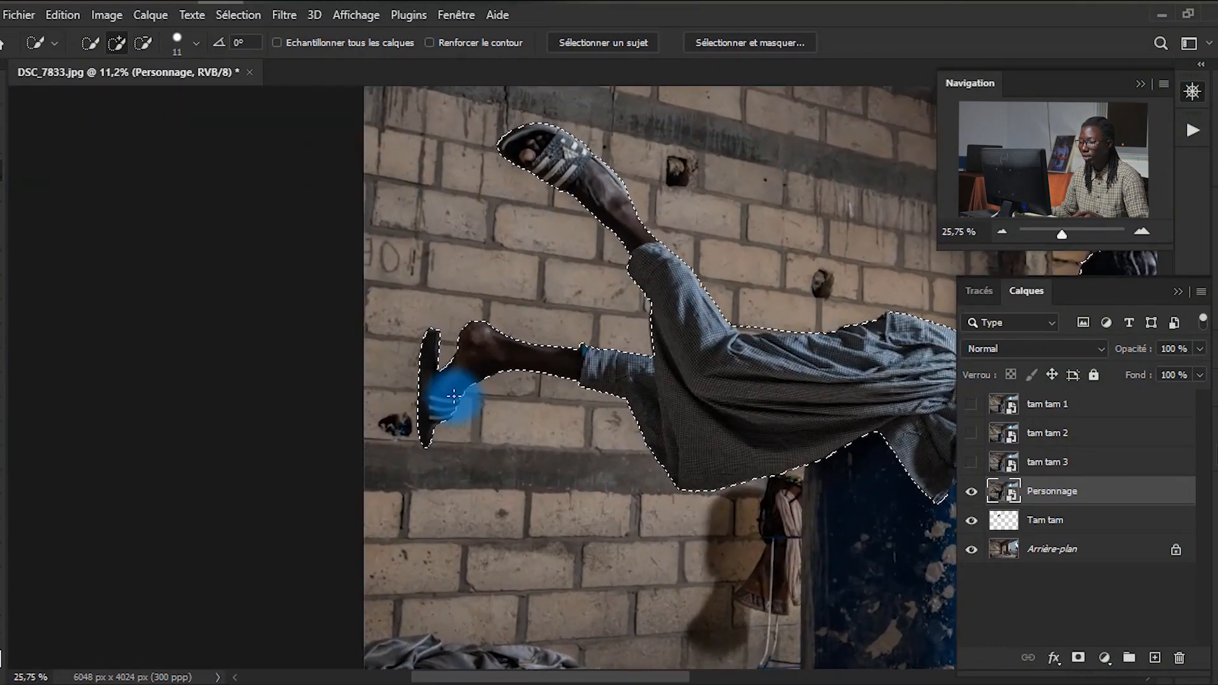
pyautogui.scroll(4, 394, 433)
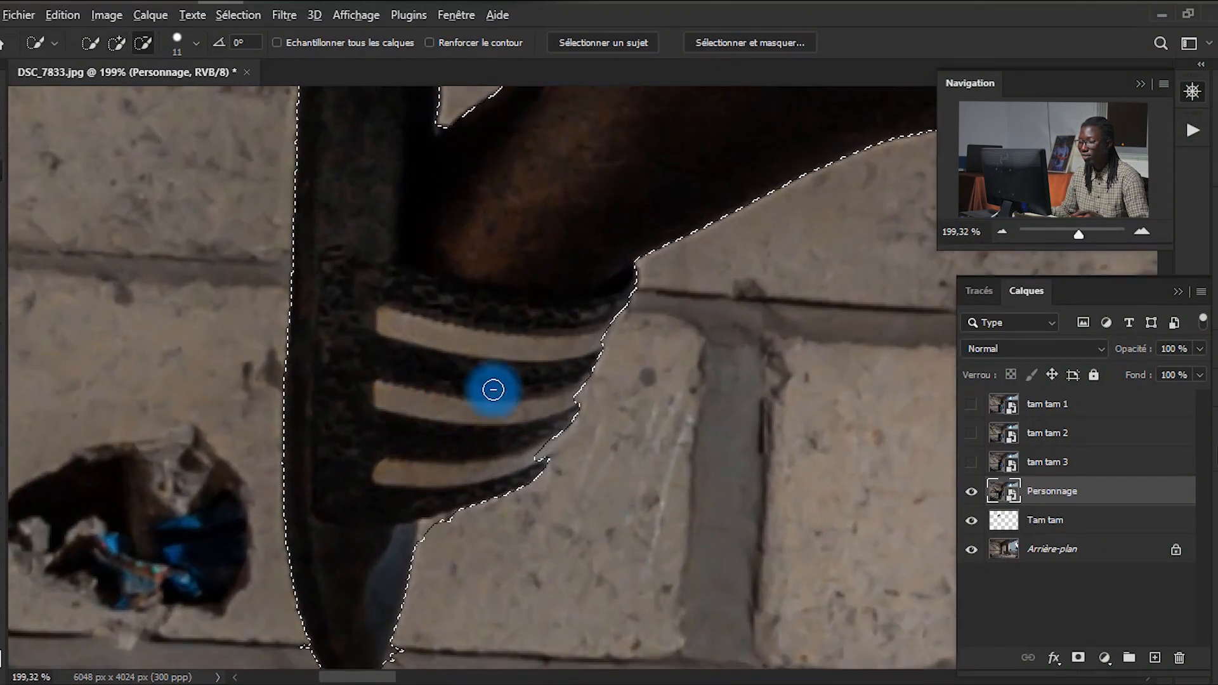
pyautogui.scroll(-3, 493, 389)
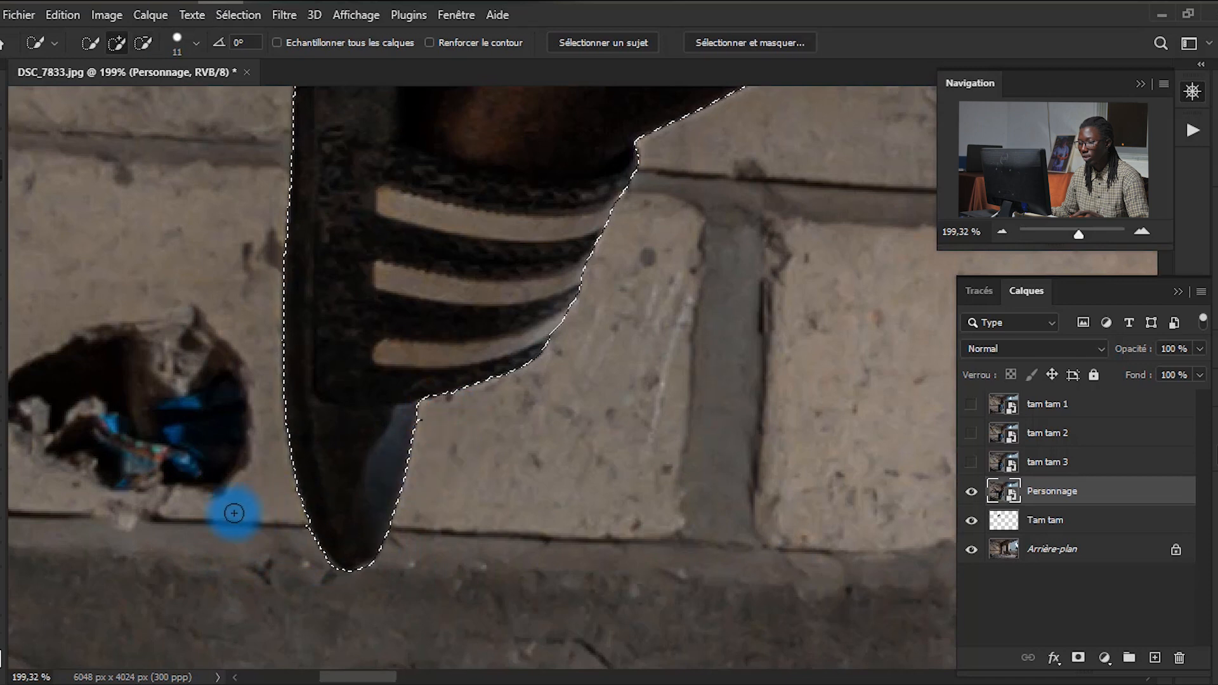
# Step: Open the figure and drum selection in Select and Mask and check the edges around the hair and hands
pyautogui.scroll(-10, 234, 514)
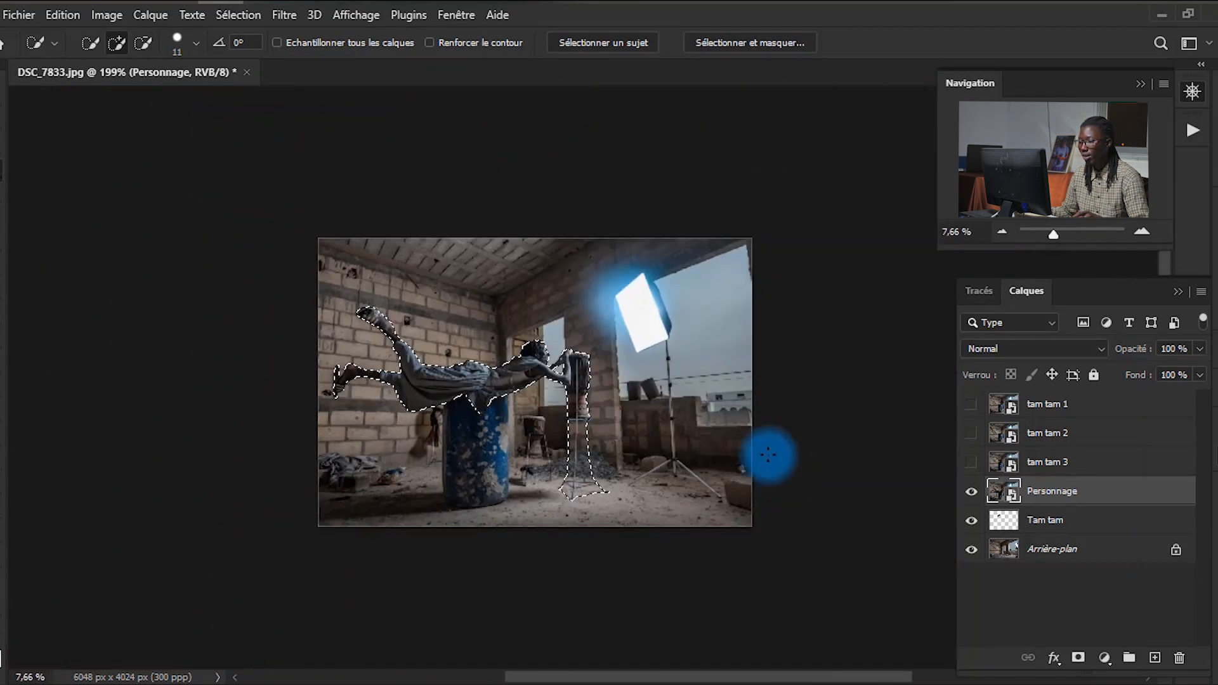
pyautogui.scroll(5, 639, 435)
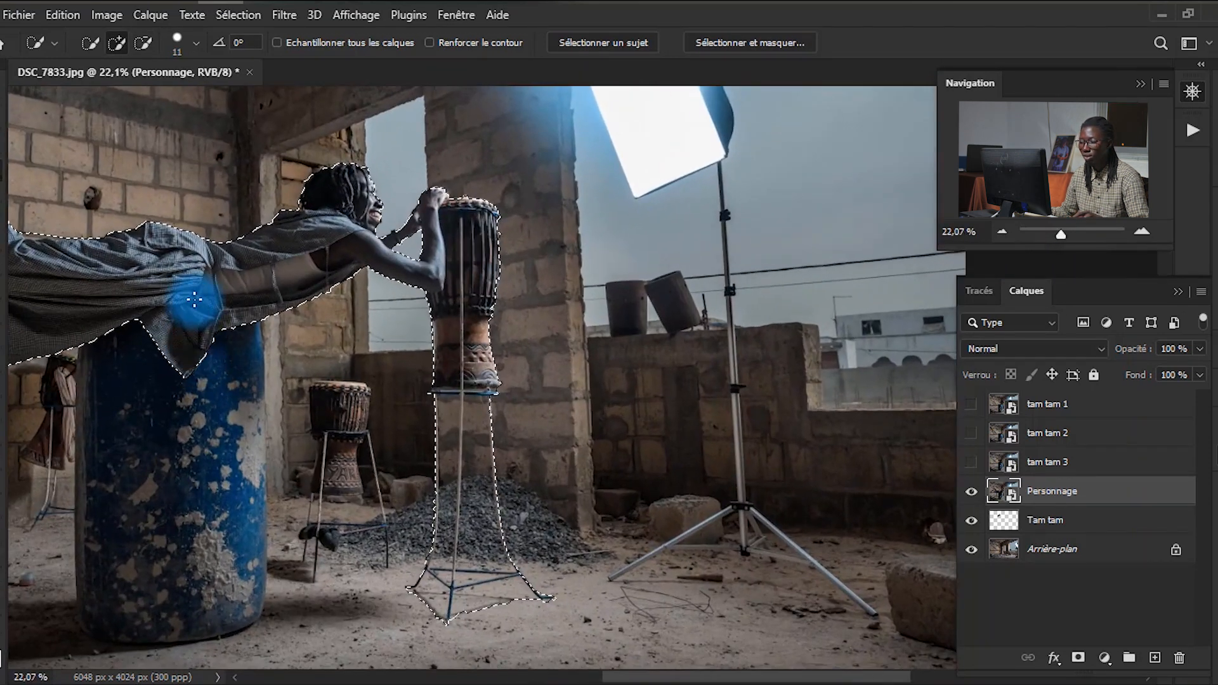
pyautogui.scroll(-2, 194, 300)
pyautogui.press('m')
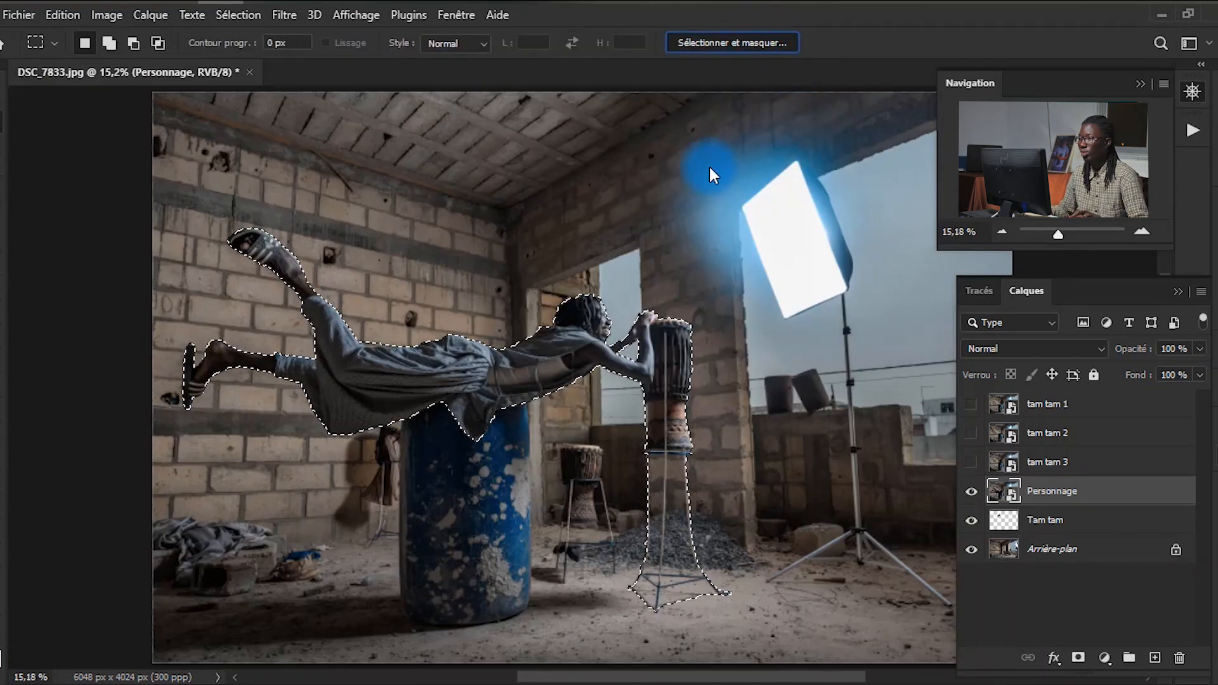
pyautogui.hotkey('ctrl', 'alt', 'r')
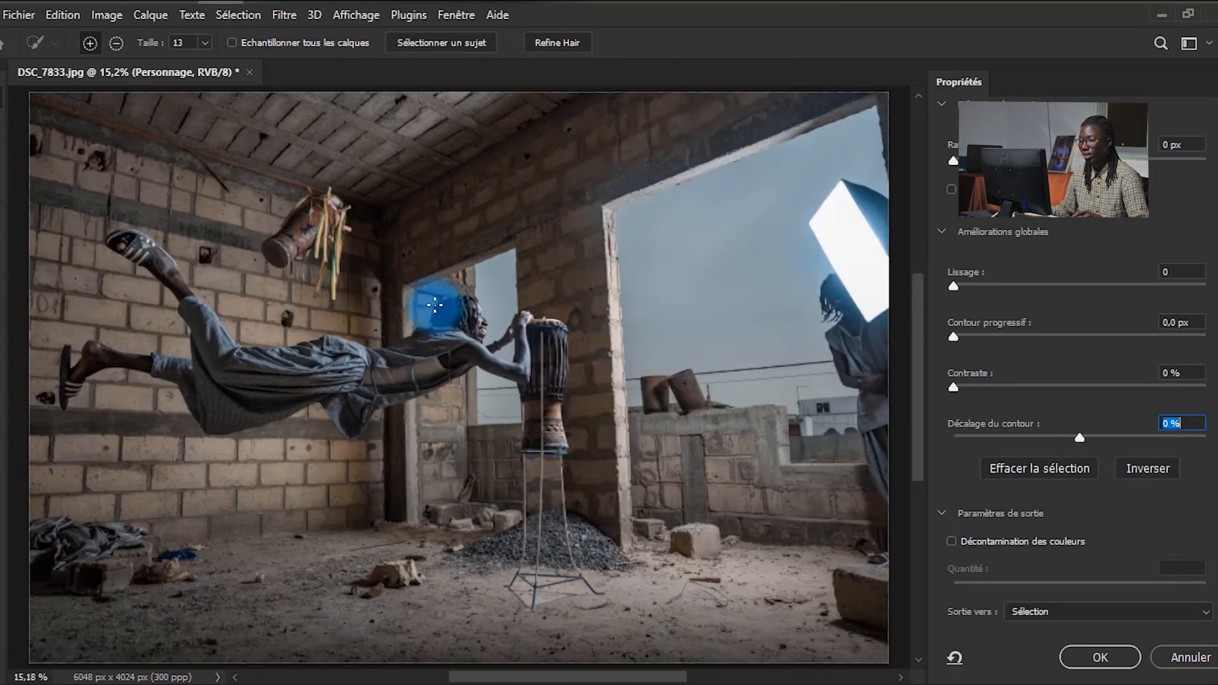
pyautogui.press('alt')
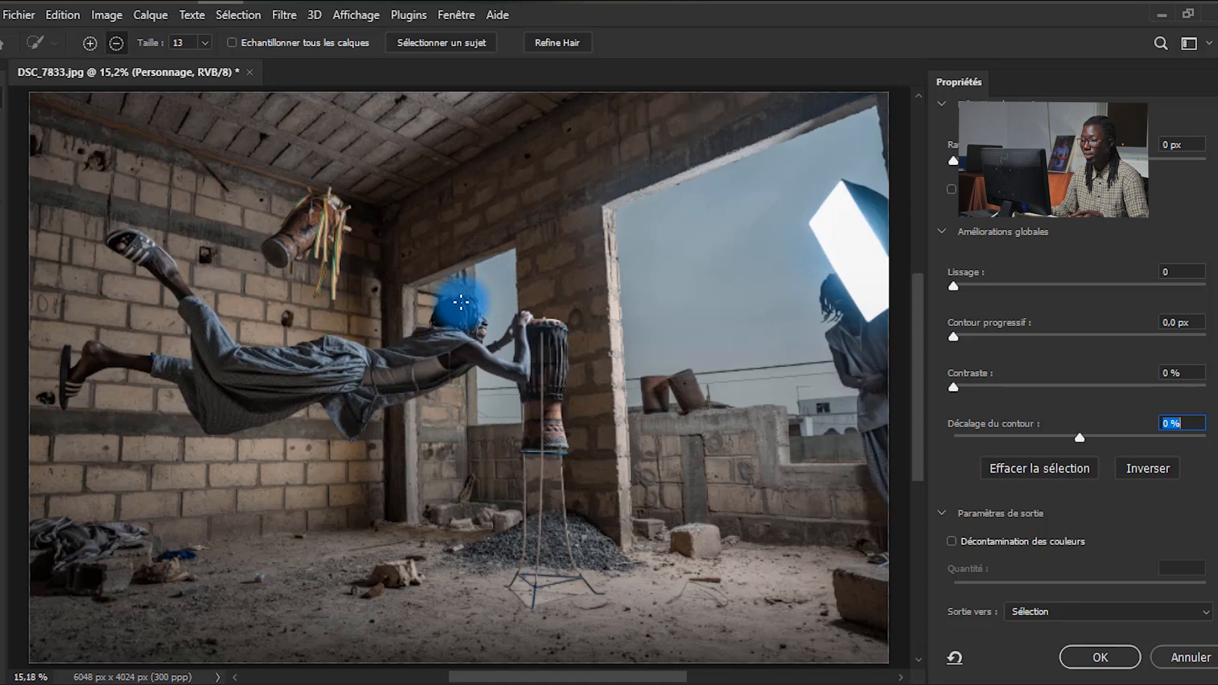
pyautogui.press('z')
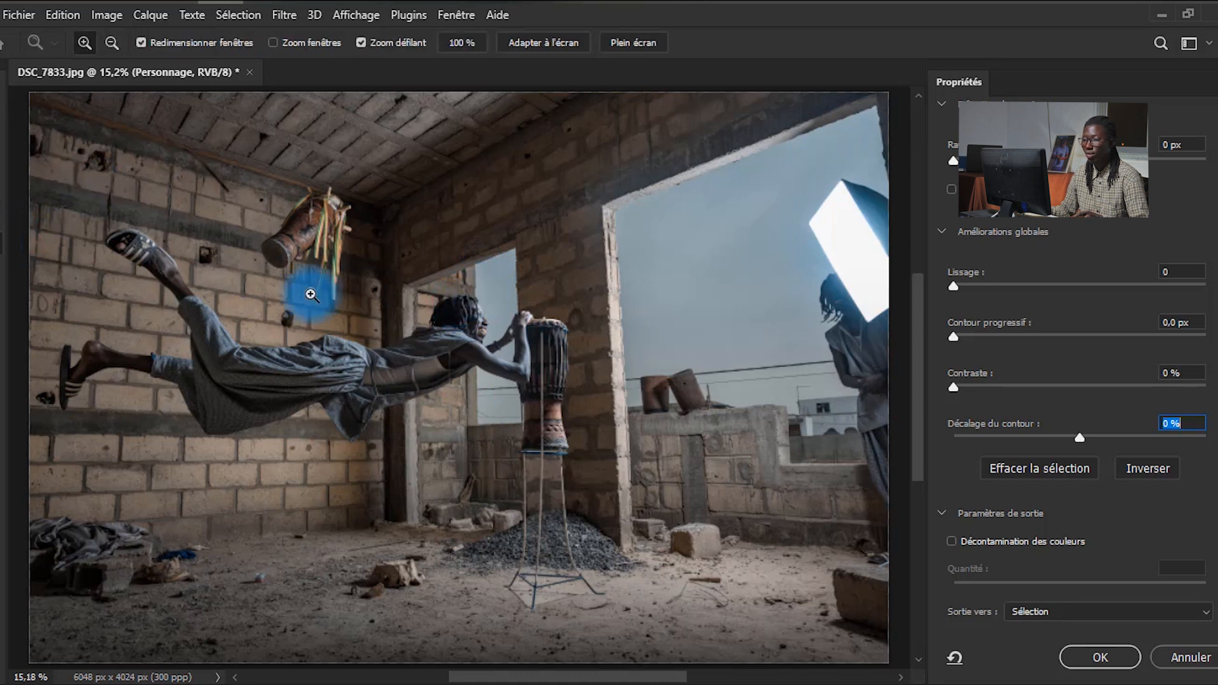
pyautogui.moveTo(487, 357); pyautogui.dragTo(598, 159)
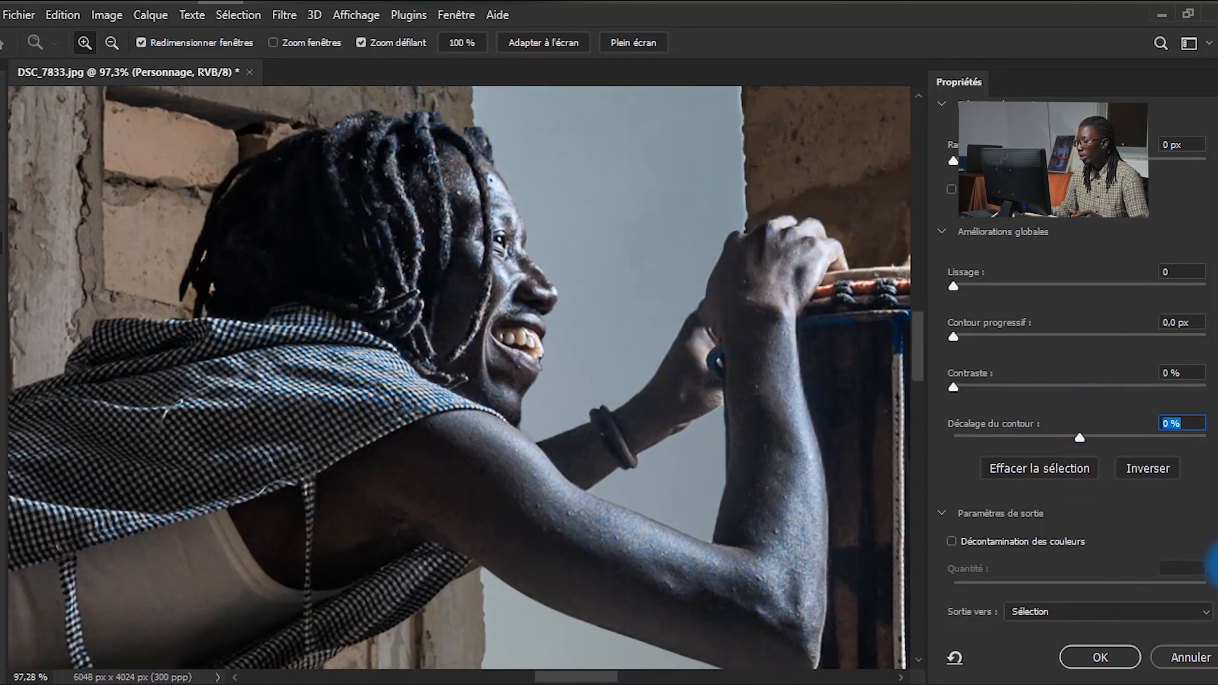
# Step: Output the selection as a new layer with a layer mask (Nouveau calque avec masque de fusion)
pyautogui.click(1028, 616)
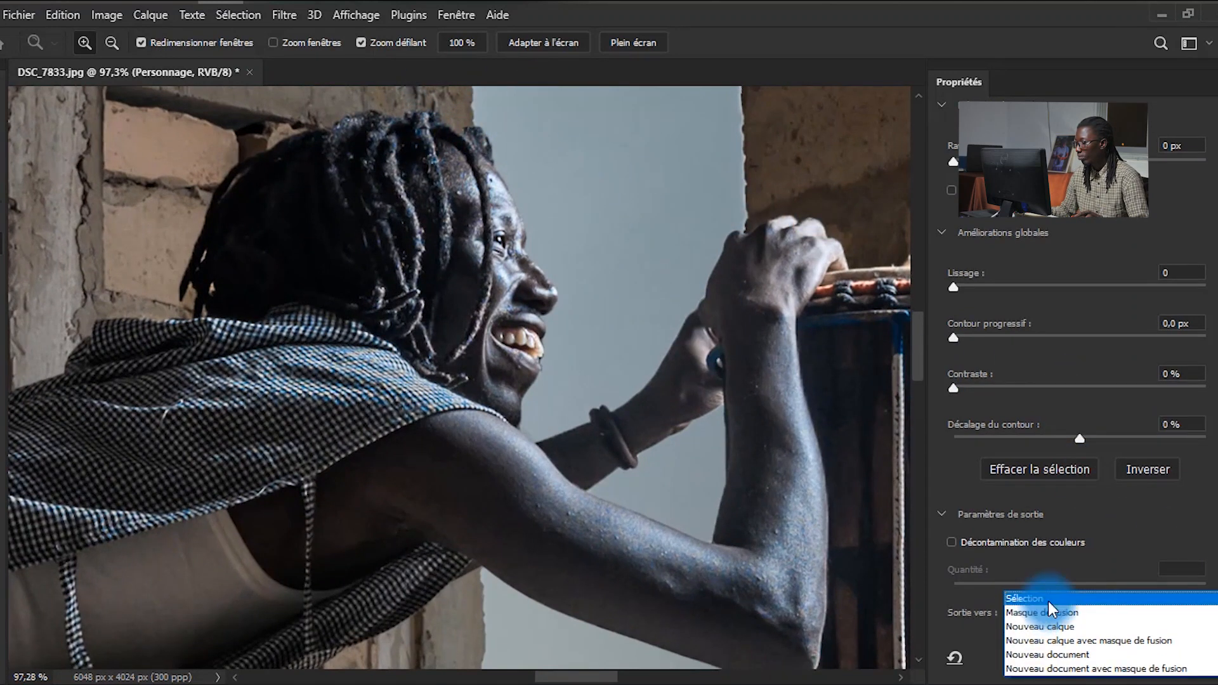
pyautogui.click(1069, 627)
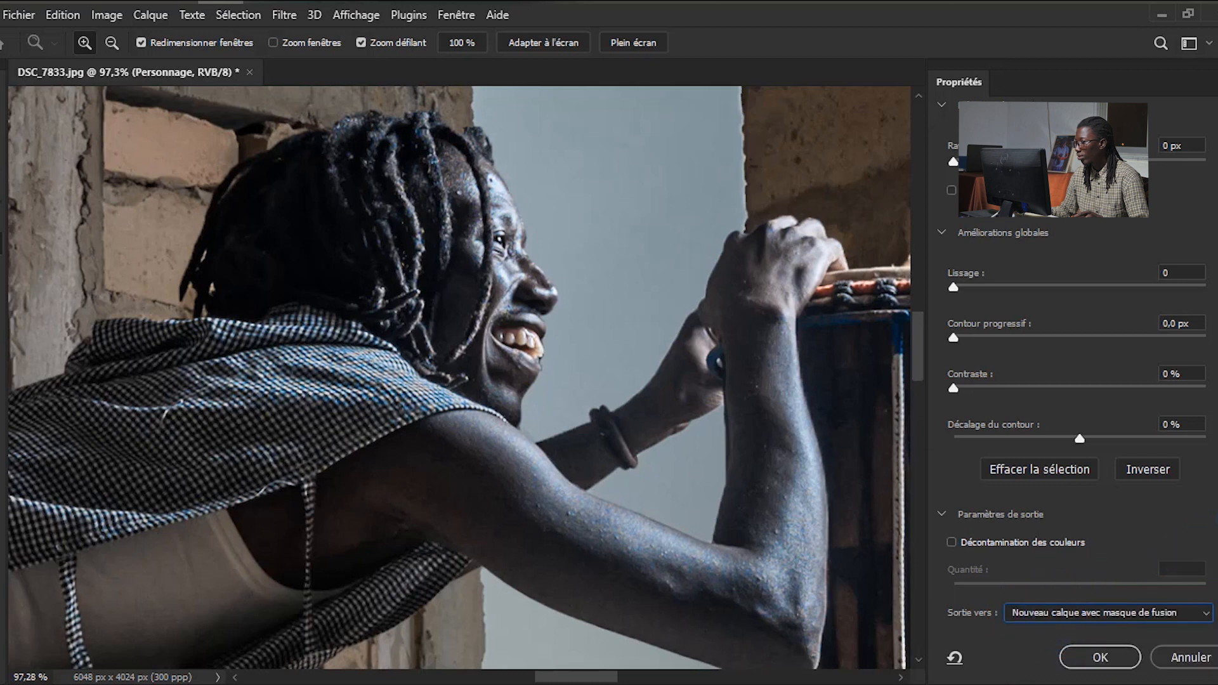
pyautogui.scroll(6, 1215, 493)
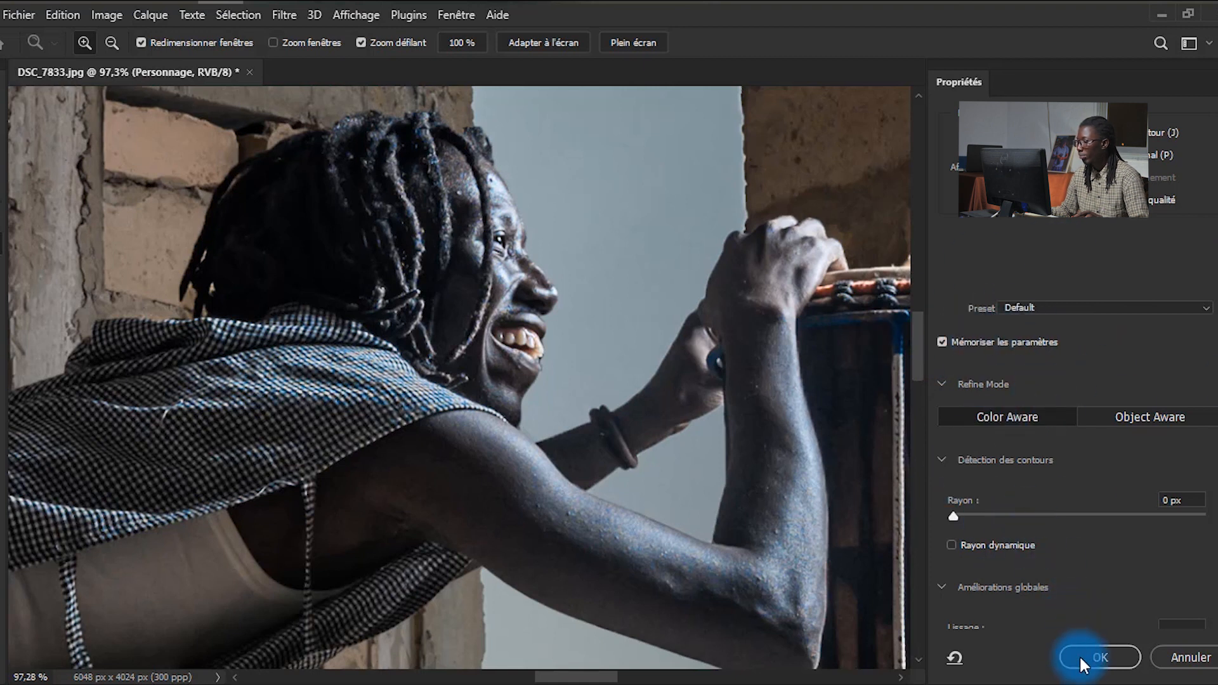
pyautogui.scroll(-4, 1095, 476)
pyautogui.scroll(-2, 1095, 475)
pyautogui.hotkey('ctrl', '-')
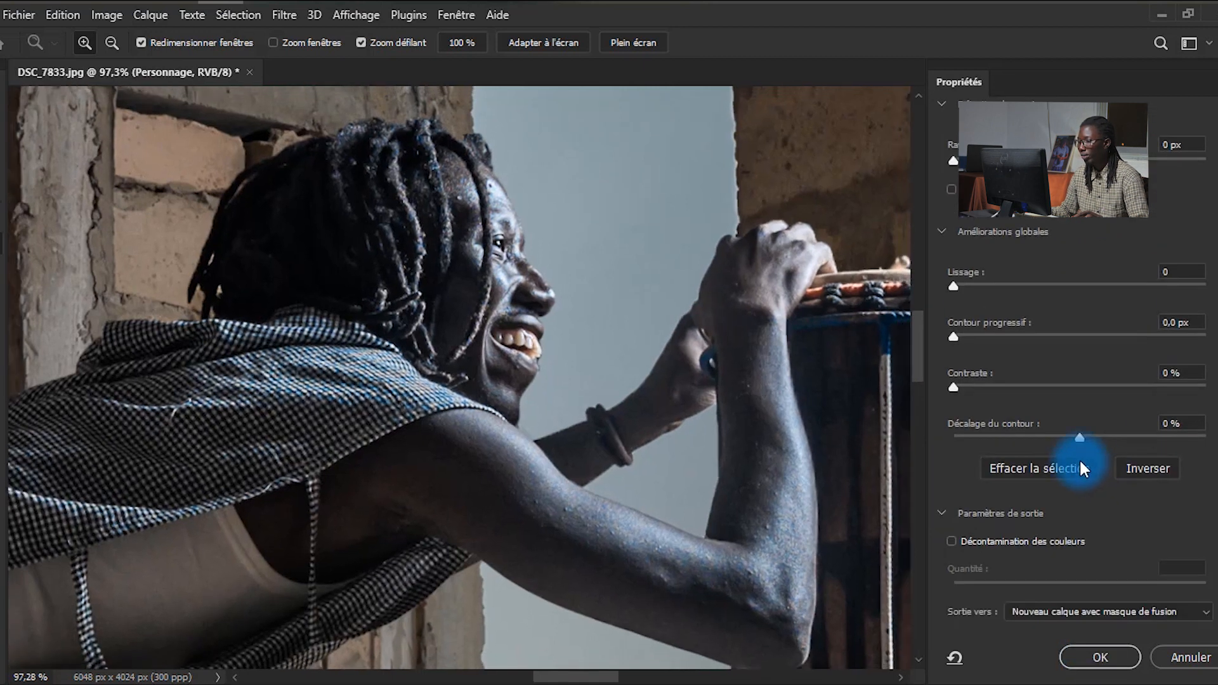
pyautogui.click(1107, 659)
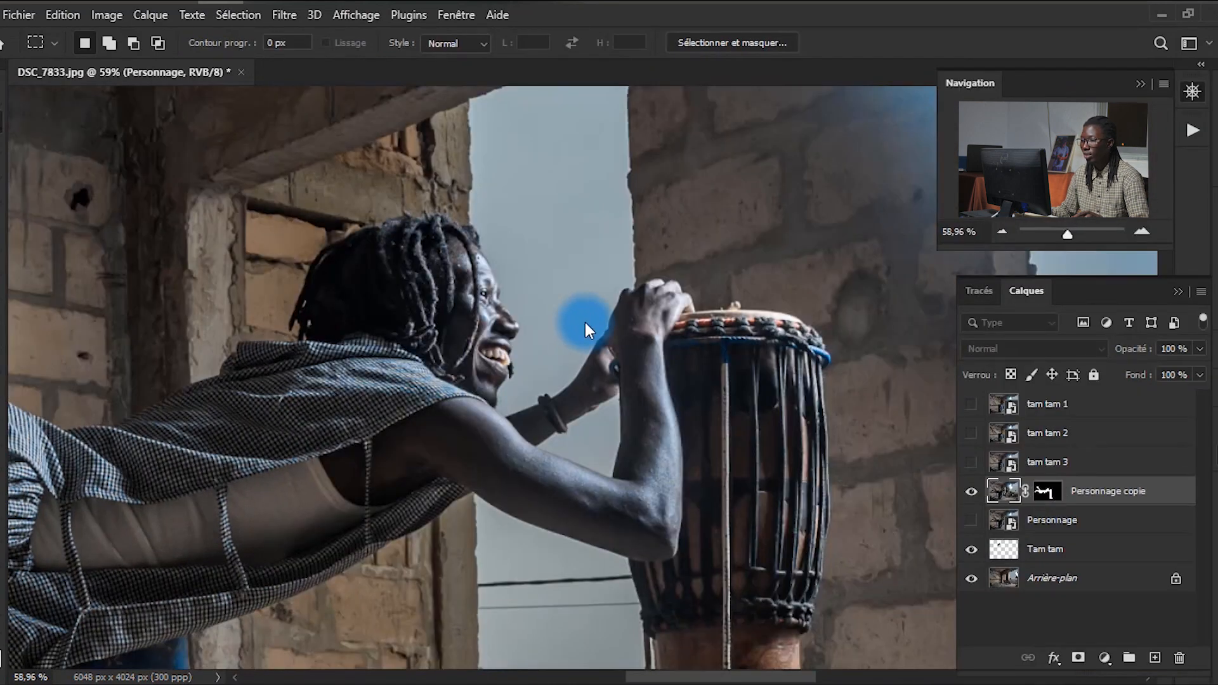
# Step: Show the tam tam 3 layer and trace the hanging drum and its ribbons with the Pen tool on a cut-out copy
pyautogui.scroll(-5, 585, 322)
pyautogui.scroll(-10, 623, 240)
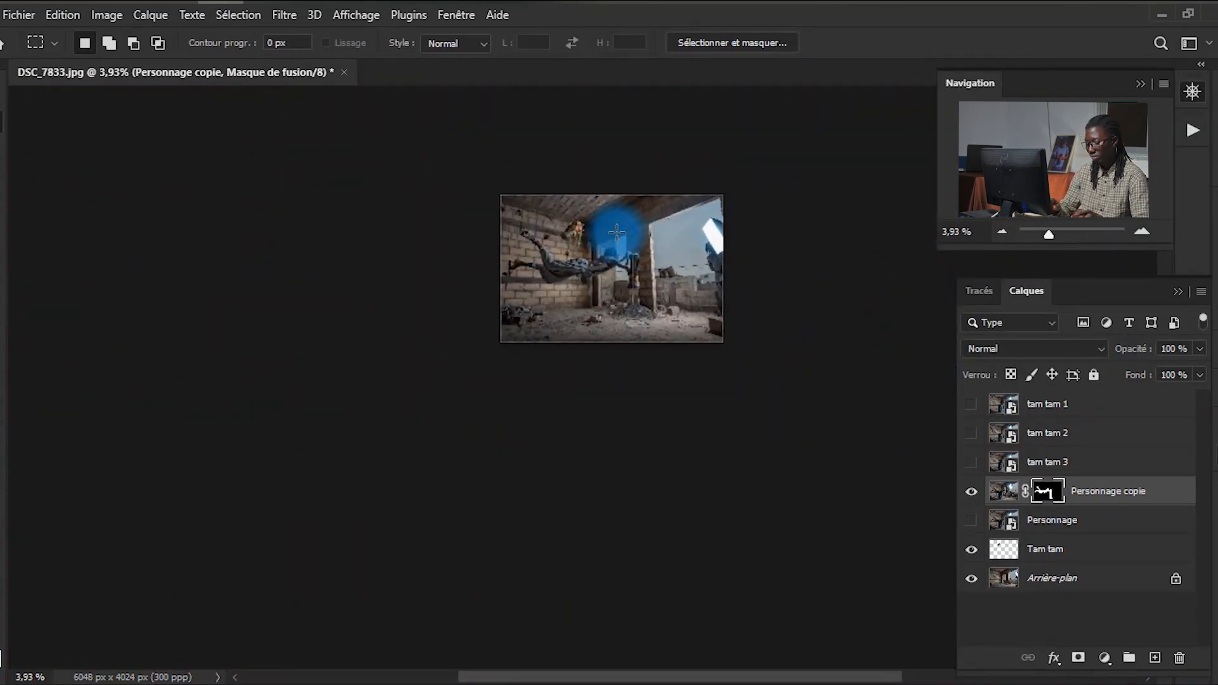
pyautogui.scroll(10, 617, 232)
pyautogui.click(971, 463)
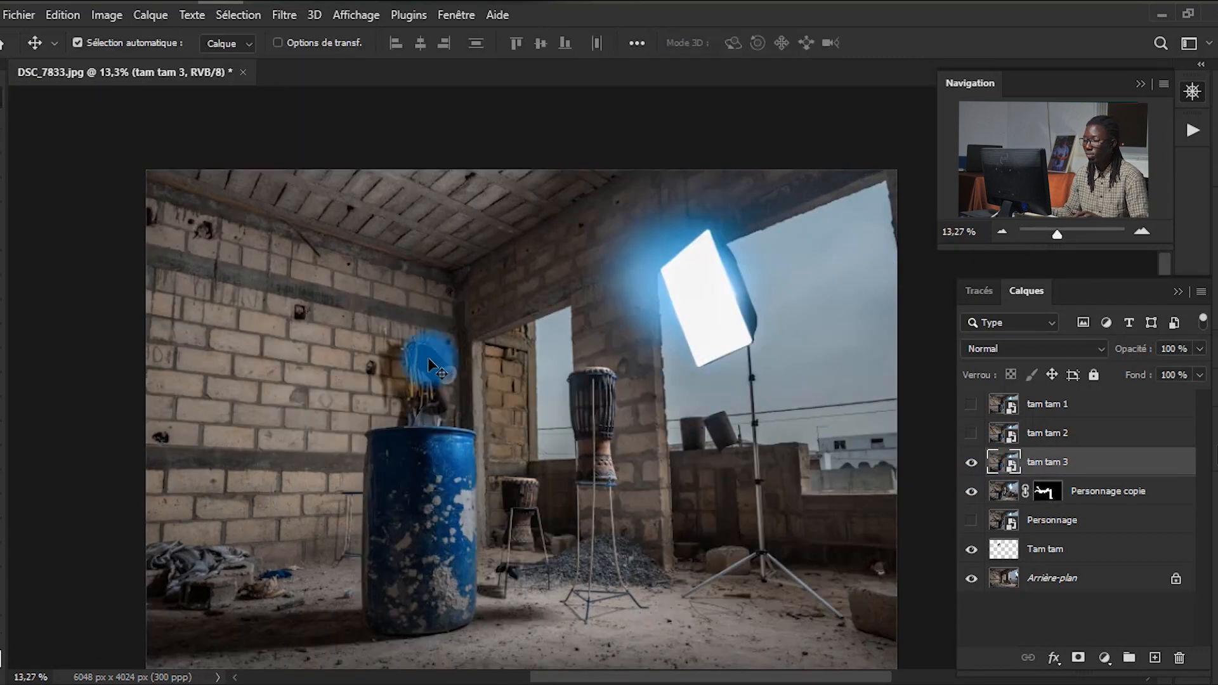
pyautogui.scroll(10, 429, 360)
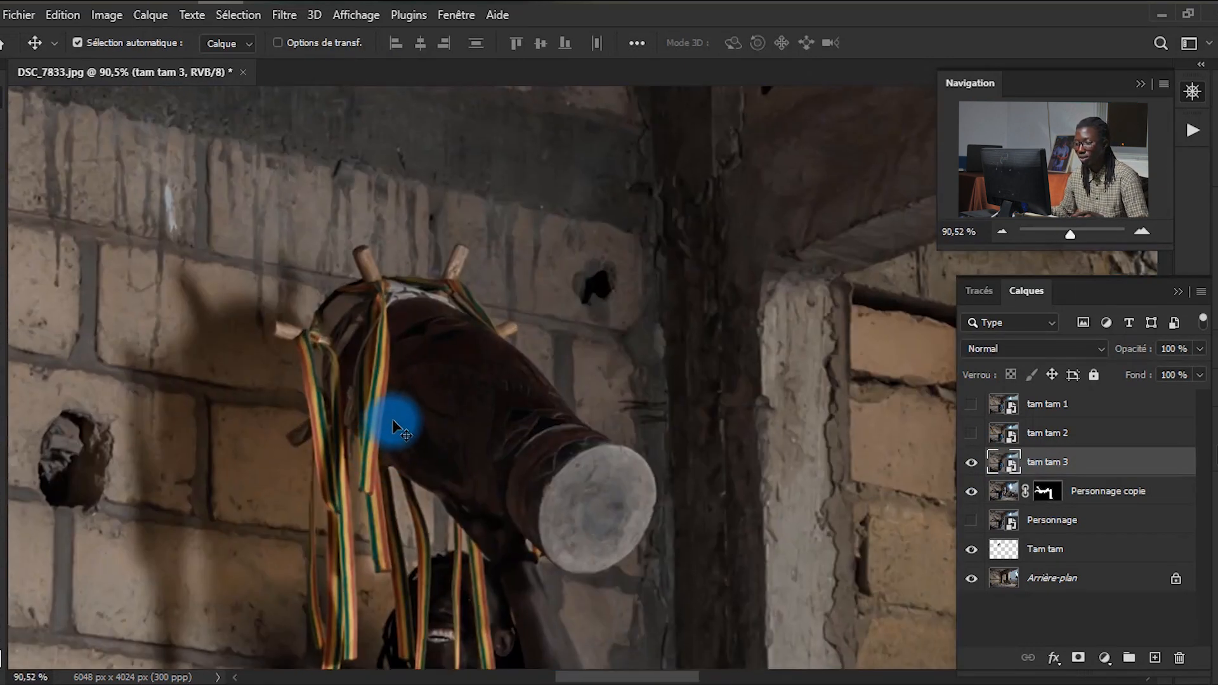
pyautogui.moveTo(393, 424); pyautogui.dragTo(393, 366)
pyautogui.scroll(1, 415, 363)
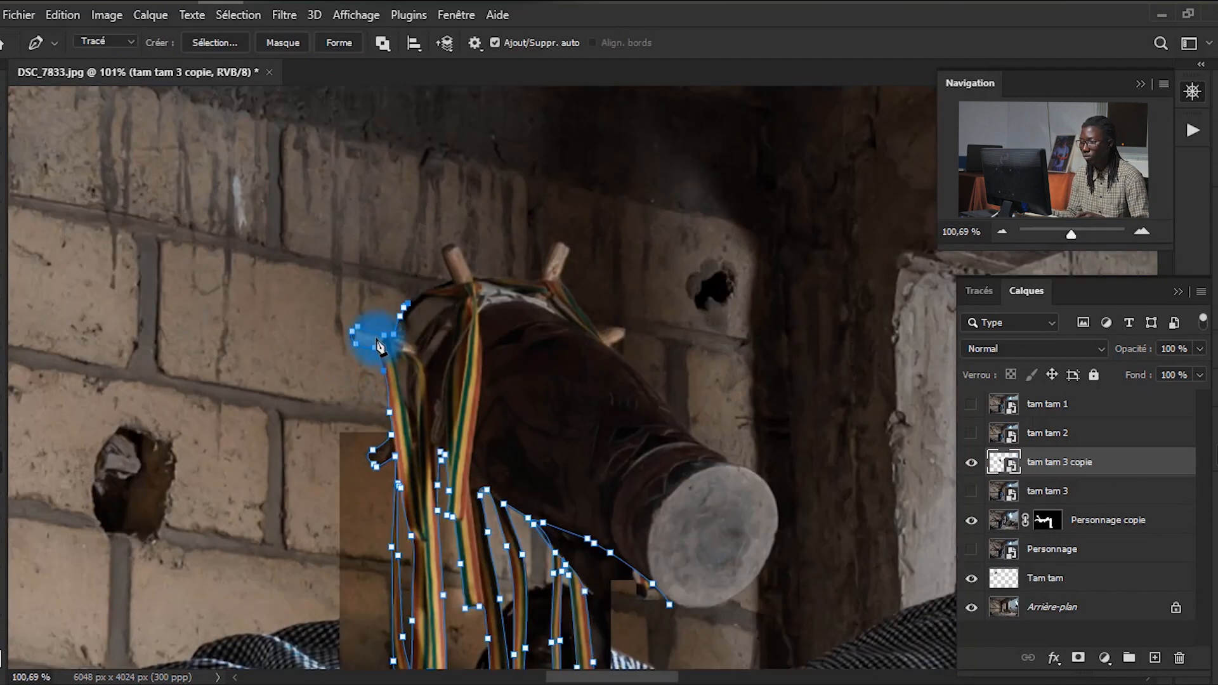
# Step: Rasterize the tam tam 3 copie layer, delete the selected background around the ribbons, and deselect
pyautogui.scroll(-5, 380, 349)
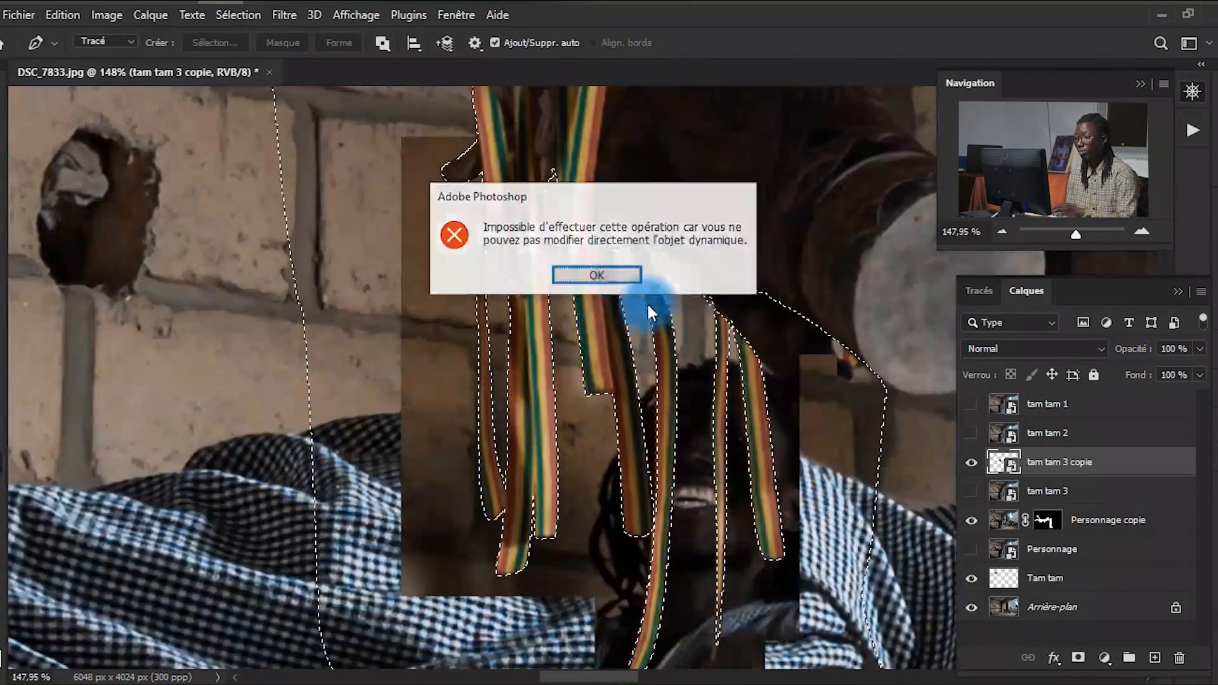
pyautogui.click(579, 275)
pyautogui.rightClick(1059, 461)
pyautogui.click(851, 384)
pyautogui.hotkey('ctrl', 'd')
pyautogui.scroll(6, 704, 343)
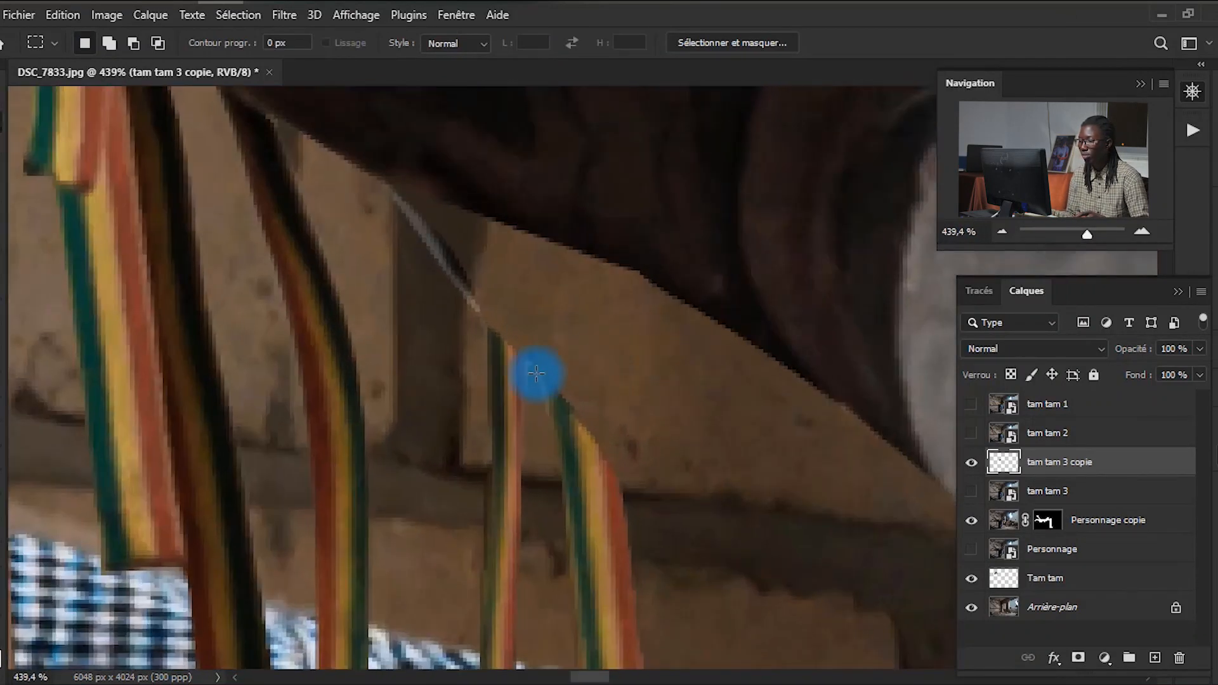
pyautogui.moveTo(536, 374); pyautogui.dragTo(479, 329)
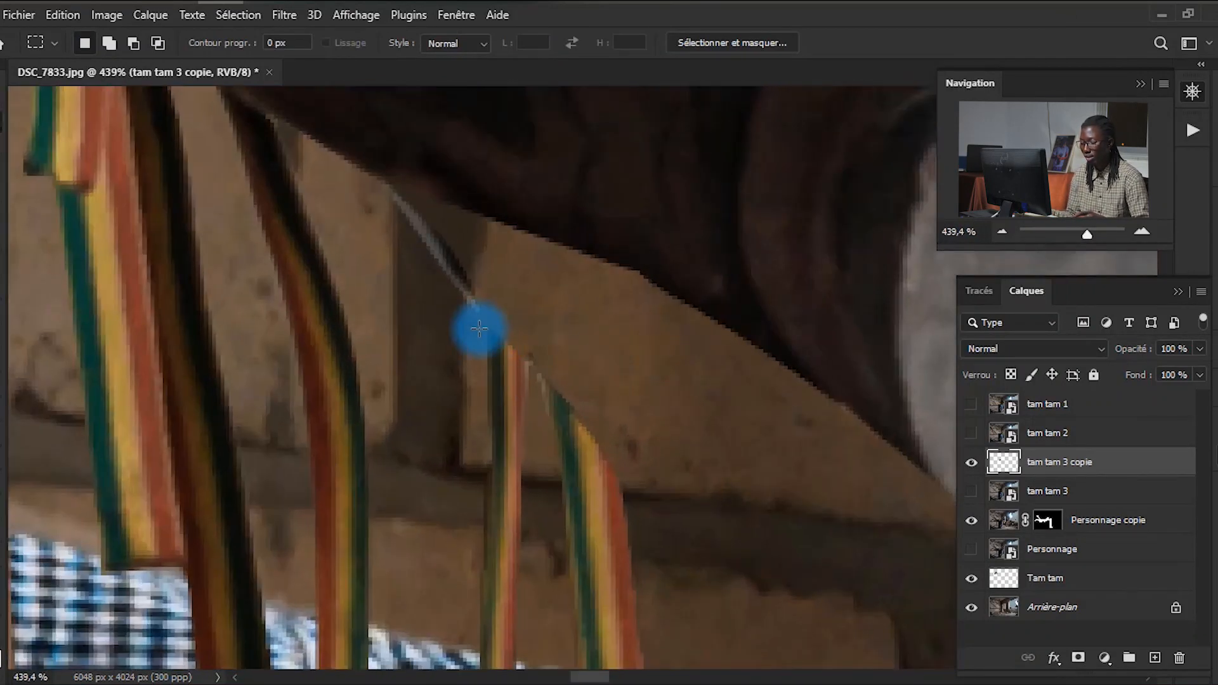
# Step: Erase the stray grey strand between the hanging drum and its two detached ribbons on the tam tam 3 copie layer
pyautogui.press('e')
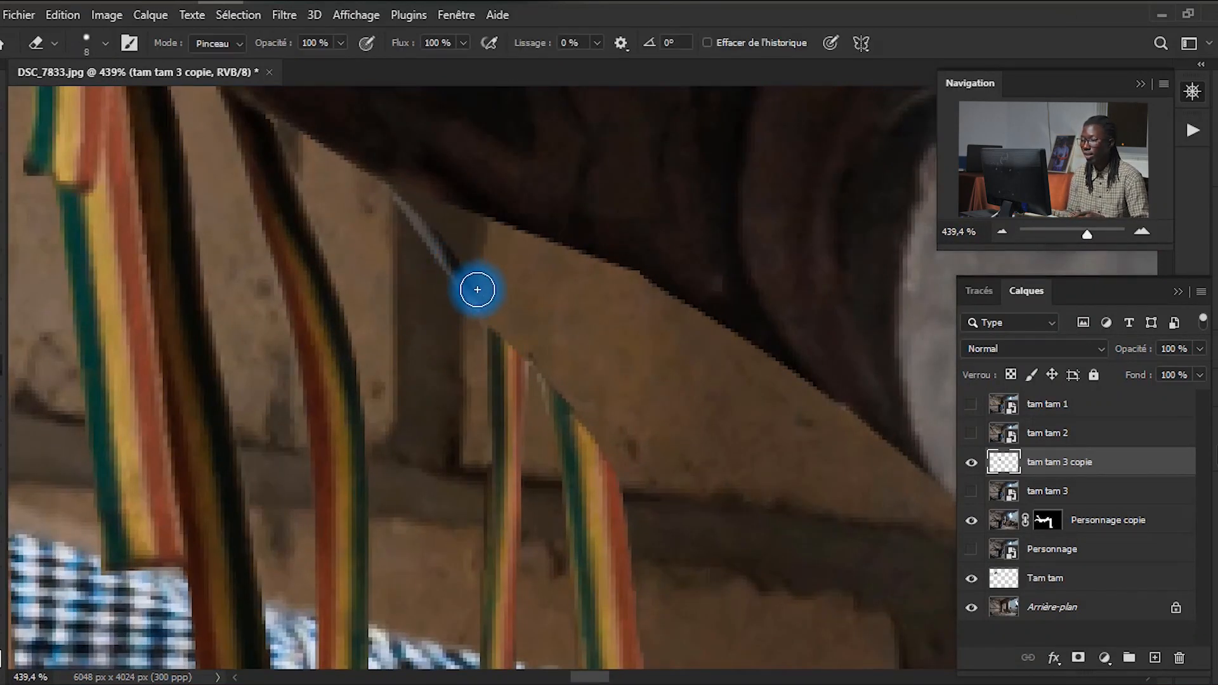
pyautogui.moveTo(465, 317)
pyautogui.mouseDown()
pyautogui.moveTo(442, 264)
pyautogui.moveTo(398, 228)
pyautogui.mouseUp()
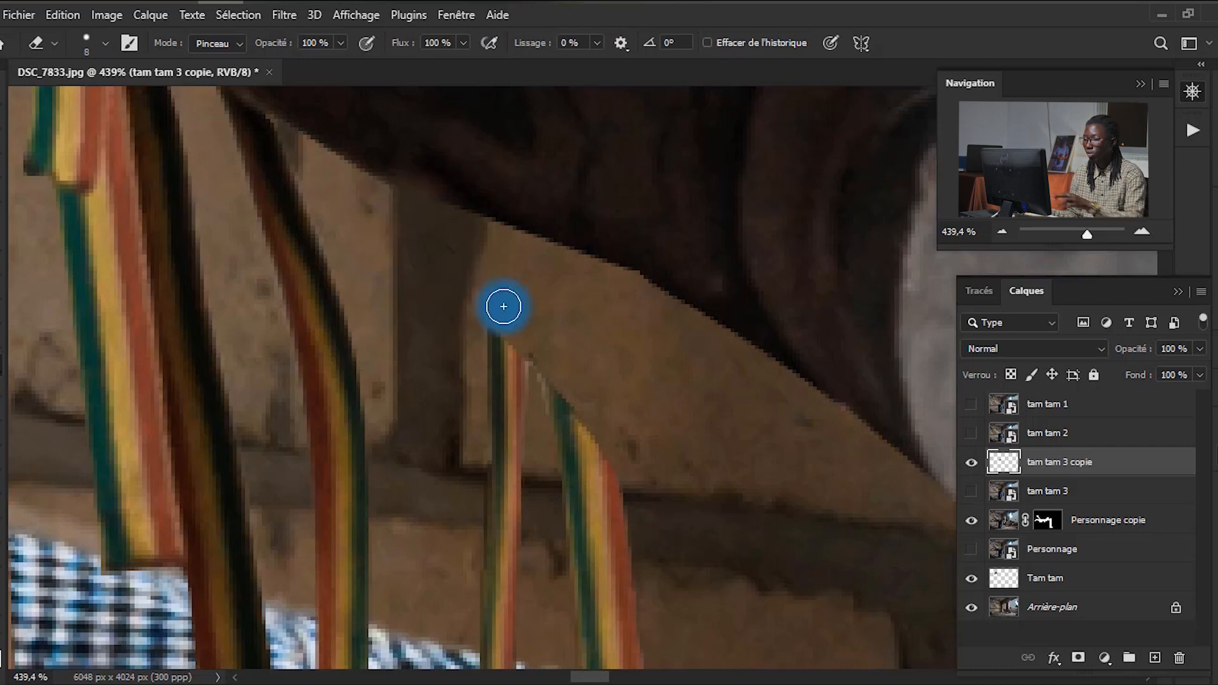
pyautogui.scroll(-10, 496, 300)
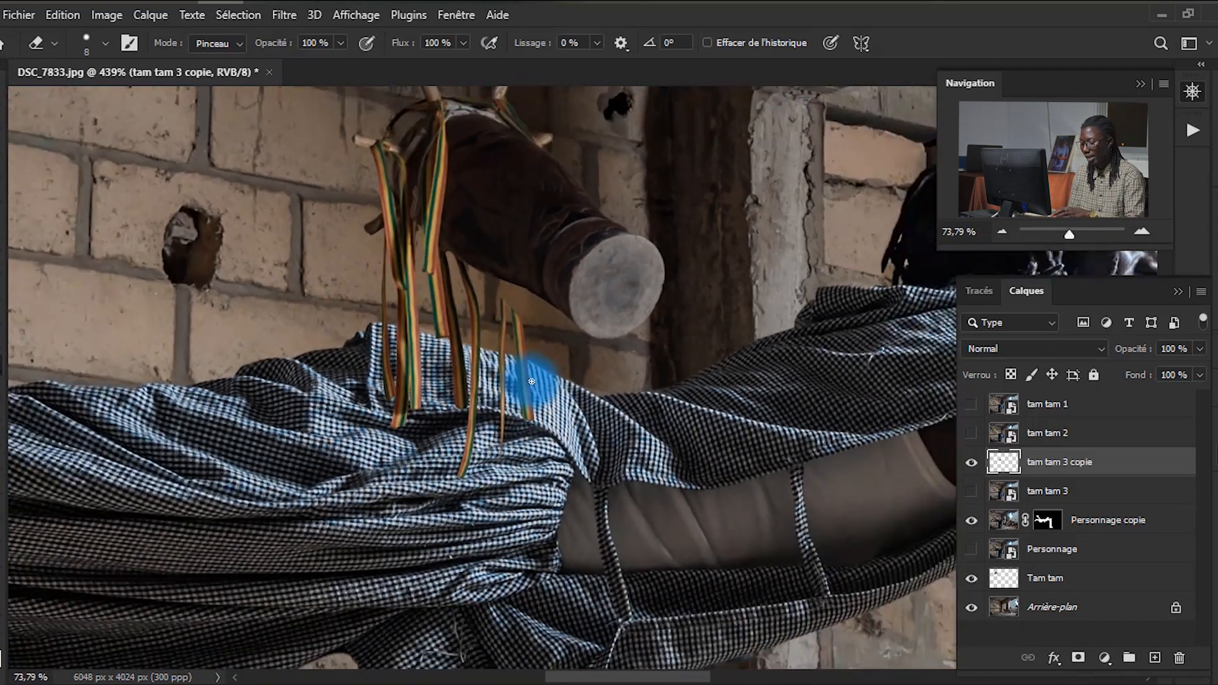
pyautogui.scroll(-2, 530, 383)
# Step: Select the two detached ribbons with the Rectangular Marquee and cut them onto a new layer
pyautogui.press('m')
pyautogui.scroll(6, 530, 349)
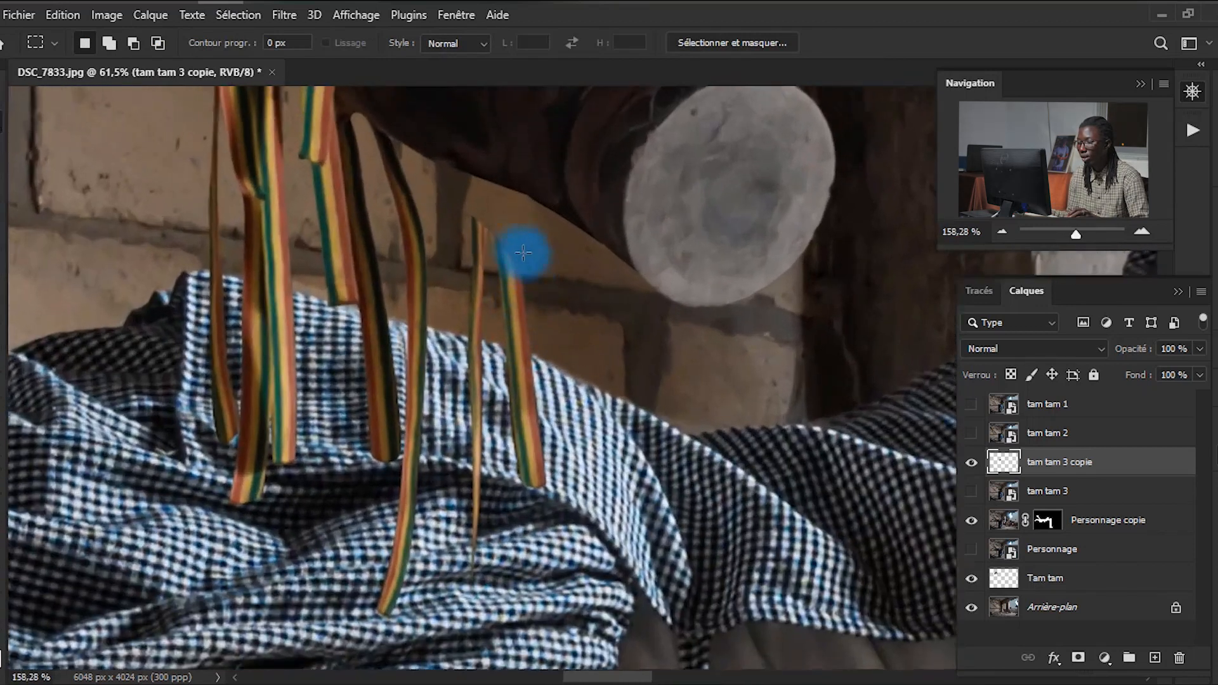
pyautogui.scroll(1, 525, 258)
pyautogui.moveTo(467, 628); pyautogui.dragTo(449, 638)
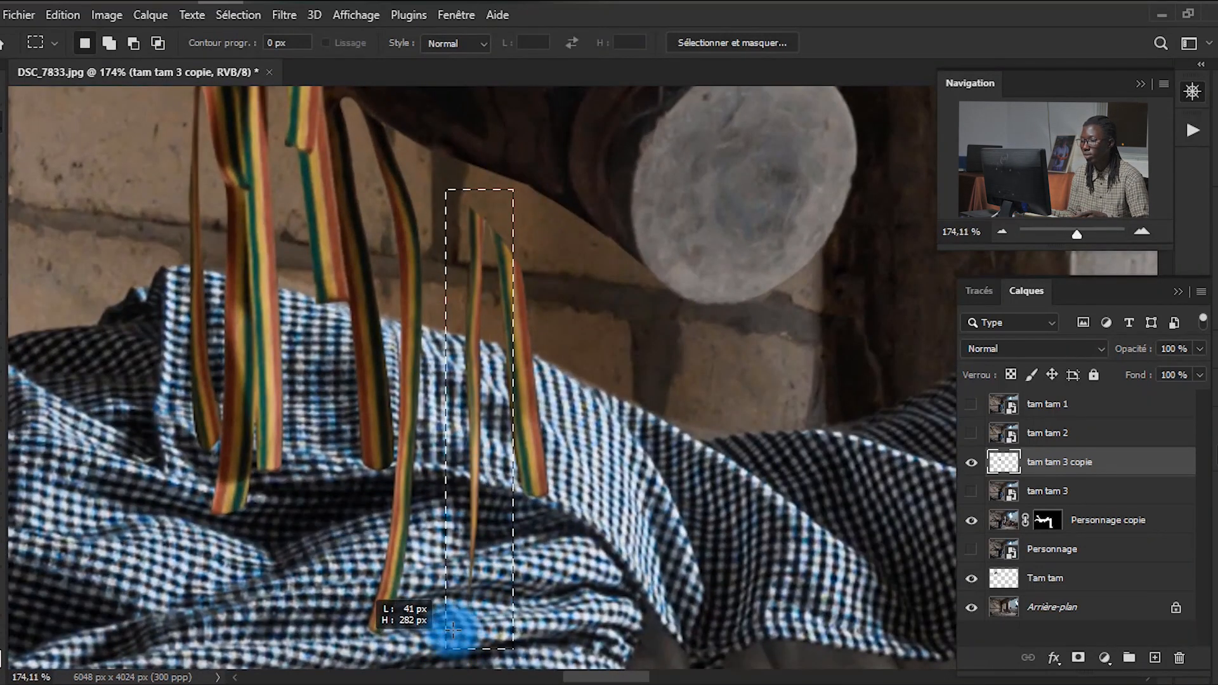
pyautogui.moveTo(536, 220); pyautogui.dragTo(506, 438)
pyautogui.moveTo(567, 277); pyautogui.dragTo(502, 594)
pyautogui.hotkey('ctrl', 'shift', 'j')
# Step: Position the cut ribbons against the drum's underside and place their layer, Calque 1, directly below tam tam 3 copie
pyautogui.moveTo(506, 468); pyautogui.dragTo(566, 342)
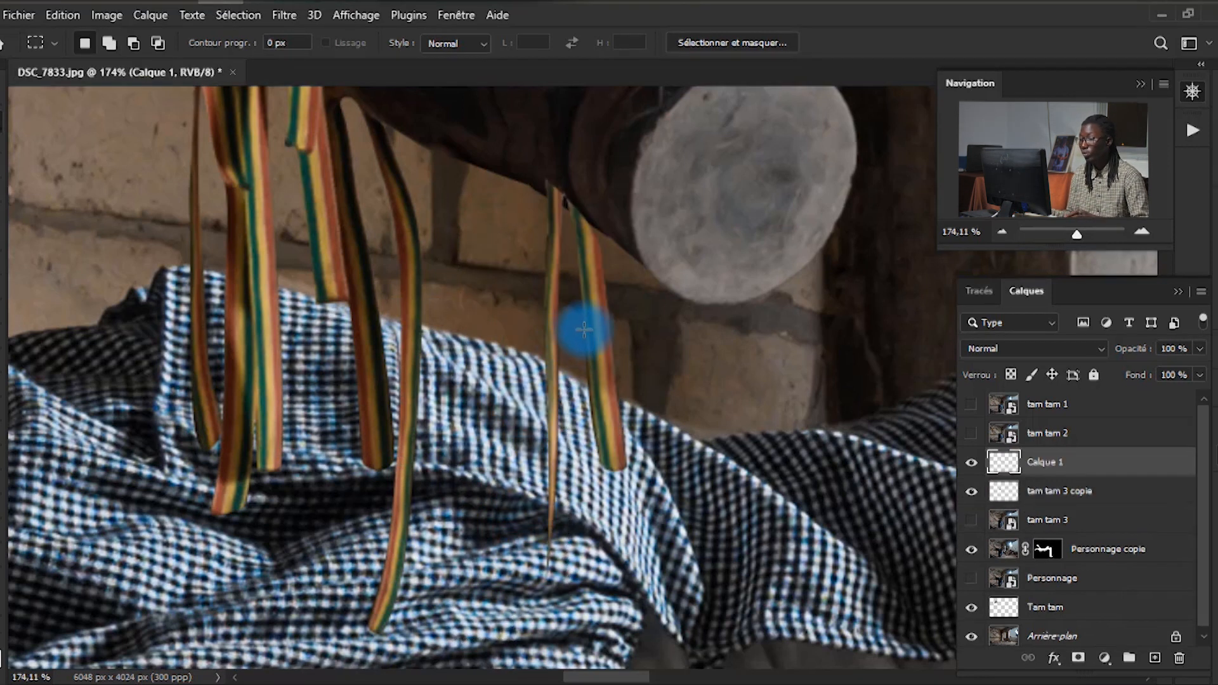
pyautogui.press('v')
pyautogui.moveTo(598, 264); pyautogui.dragTo(561, 267)
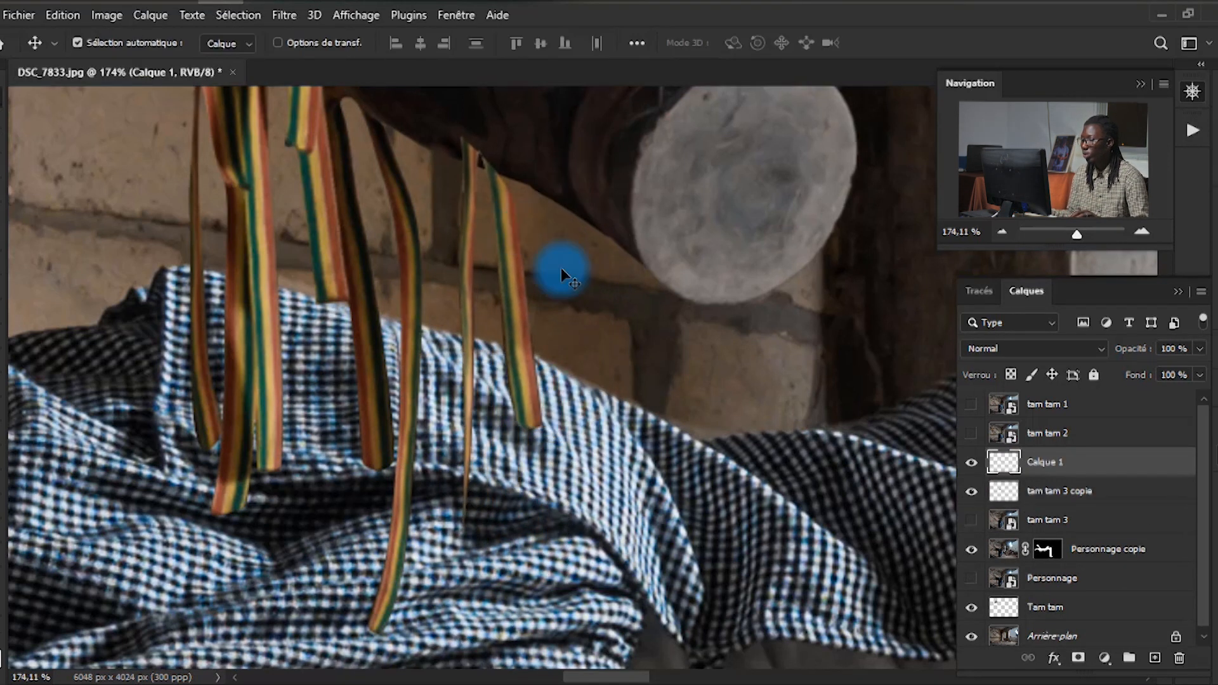
pyautogui.moveTo(1026, 482); pyautogui.dragTo(1045, 505)
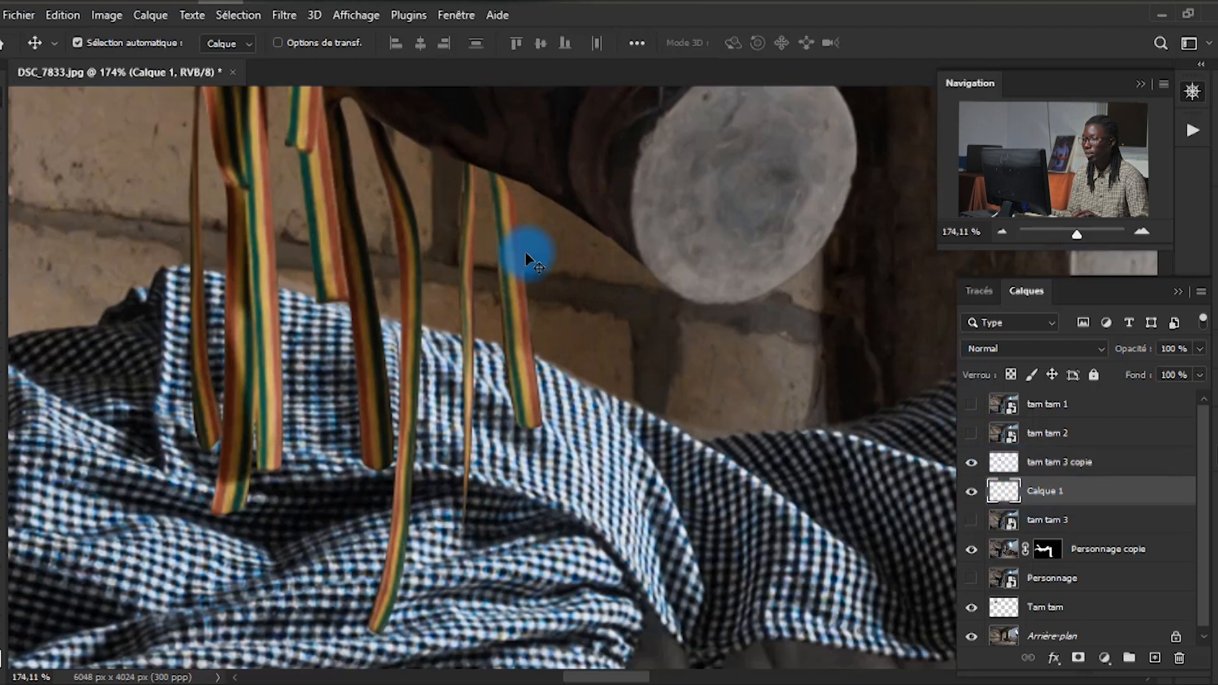
pyautogui.moveTo(515, 260); pyautogui.dragTo(506, 240)
pyautogui.scroll(-8, 524, 249)
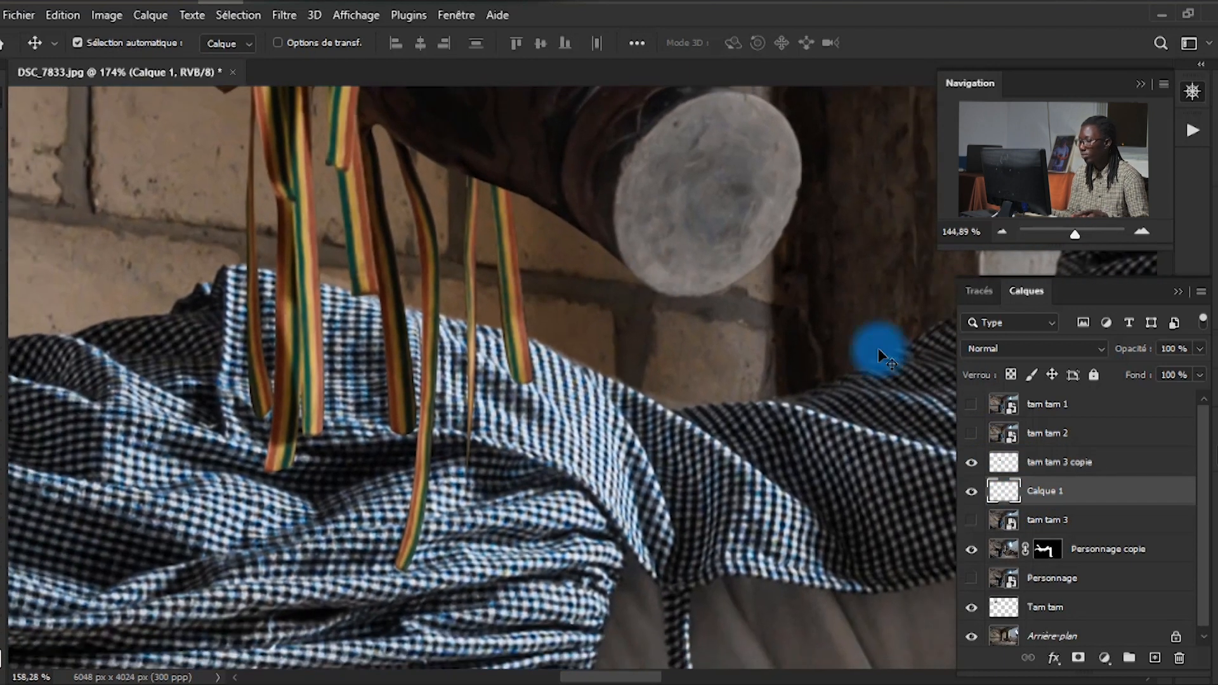
# Step: Merge Calque 1 with tam tam 3 copie and place the merged layer directly below Personnage copie
pyautogui.keyDown('ctrl'); pyautogui.click(1086, 462); pyautogui.keyUp('ctrl')
pyautogui.hotkey('ctrl', 'e')
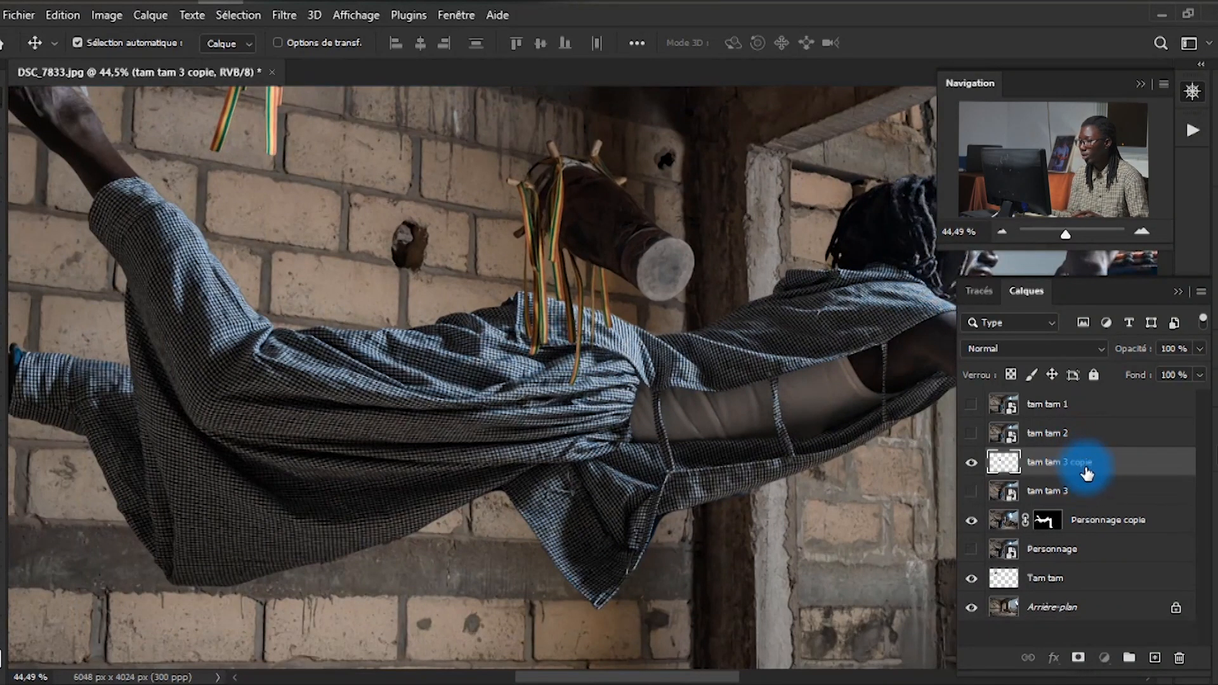
pyautogui.moveTo(1085, 470); pyautogui.dragTo(1107, 539)
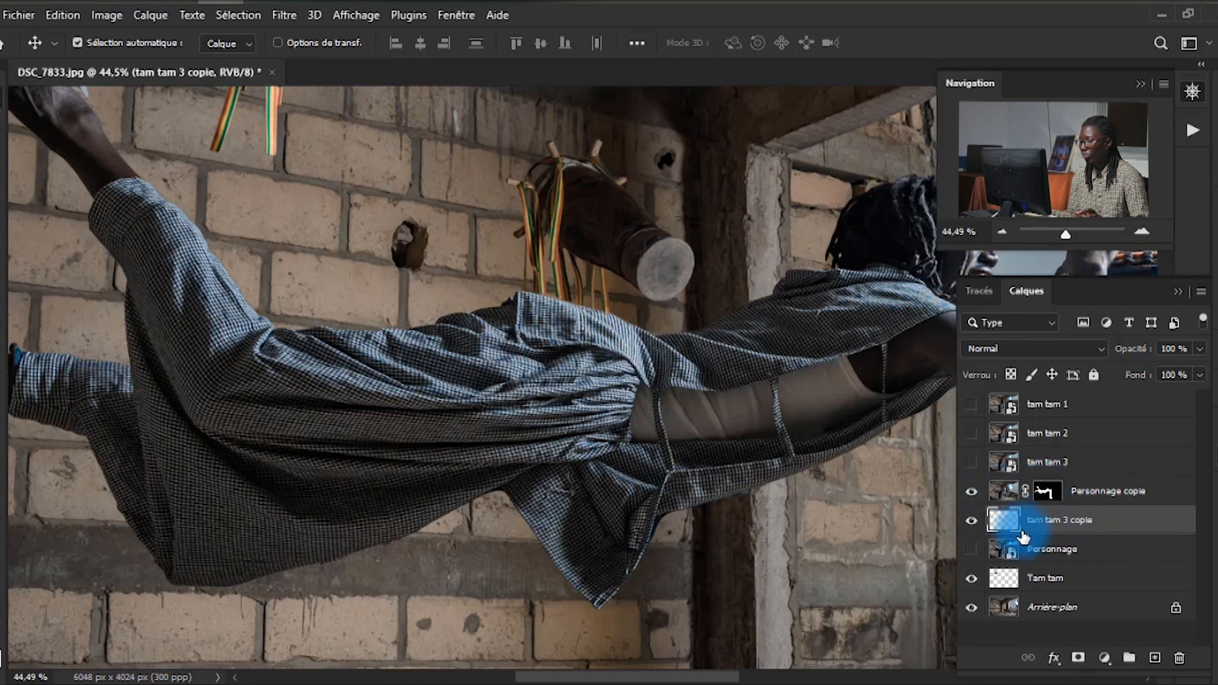
# Step: Delete the hidden Personnage layer
pyautogui.click(972, 549)
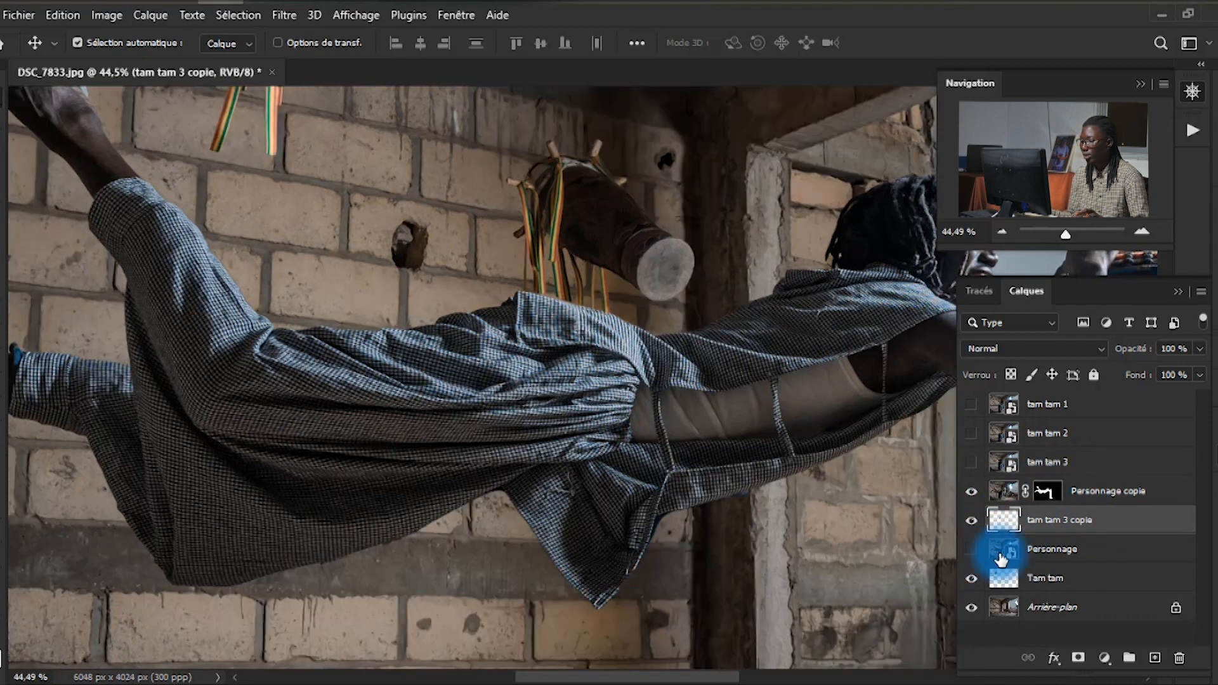
pyautogui.click(1024, 561)
pyautogui.click(1038, 564)
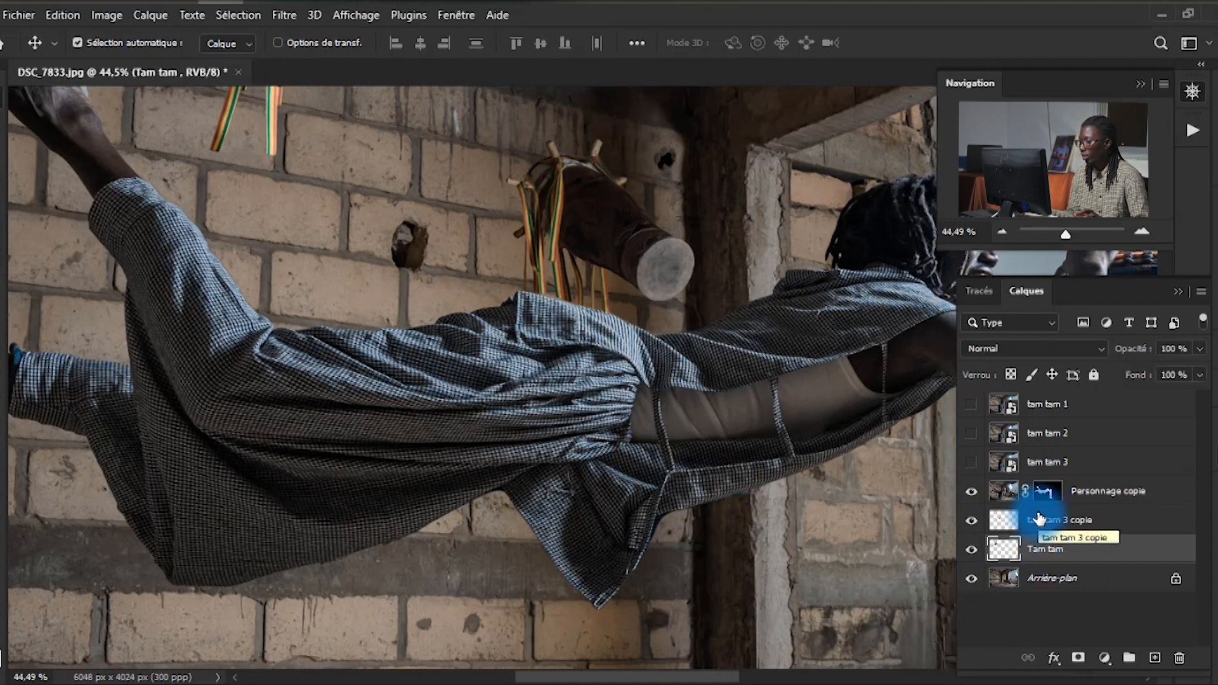
pyautogui.press('Delete')
# Step: Duplicate the Tam tam layer and flip the copy vertically and horizontally in Free Transform using negative height and width percentages
pyautogui.click(319, 390)
pyautogui.scroll(-2, 318, 390)
pyautogui.scroll(-5, 322, 379)
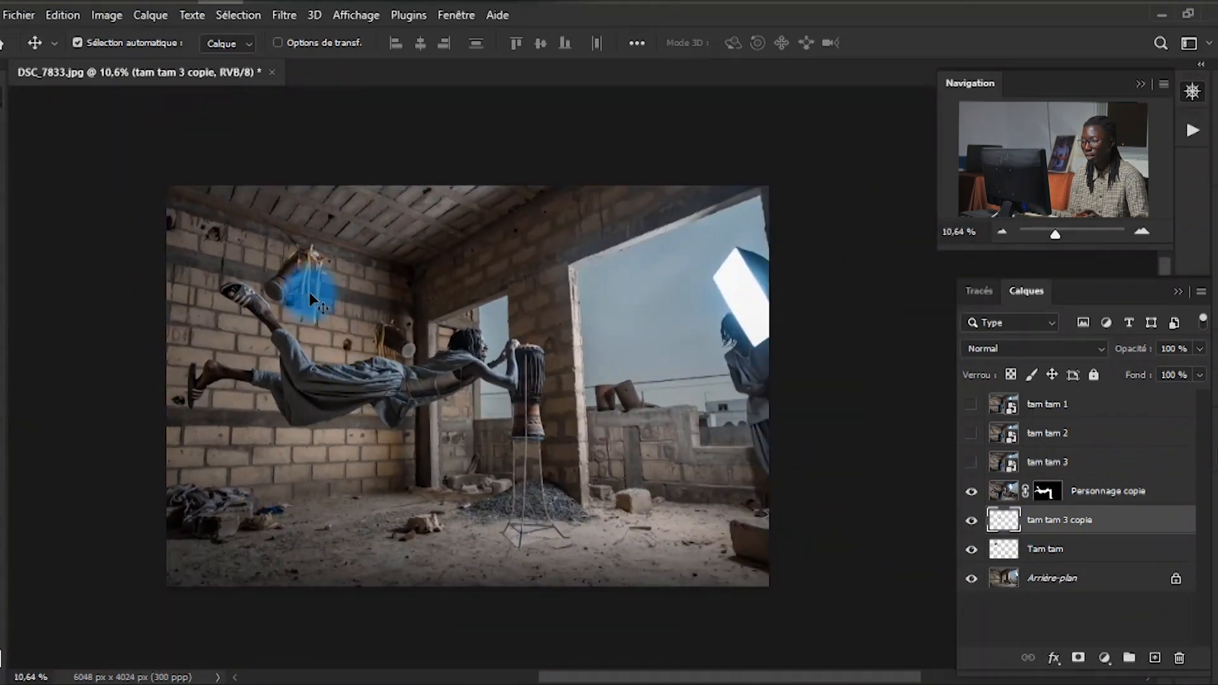
pyautogui.scroll(1, 391, 333)
pyautogui.moveTo(287, 261); pyautogui.dragTo(289, 264)
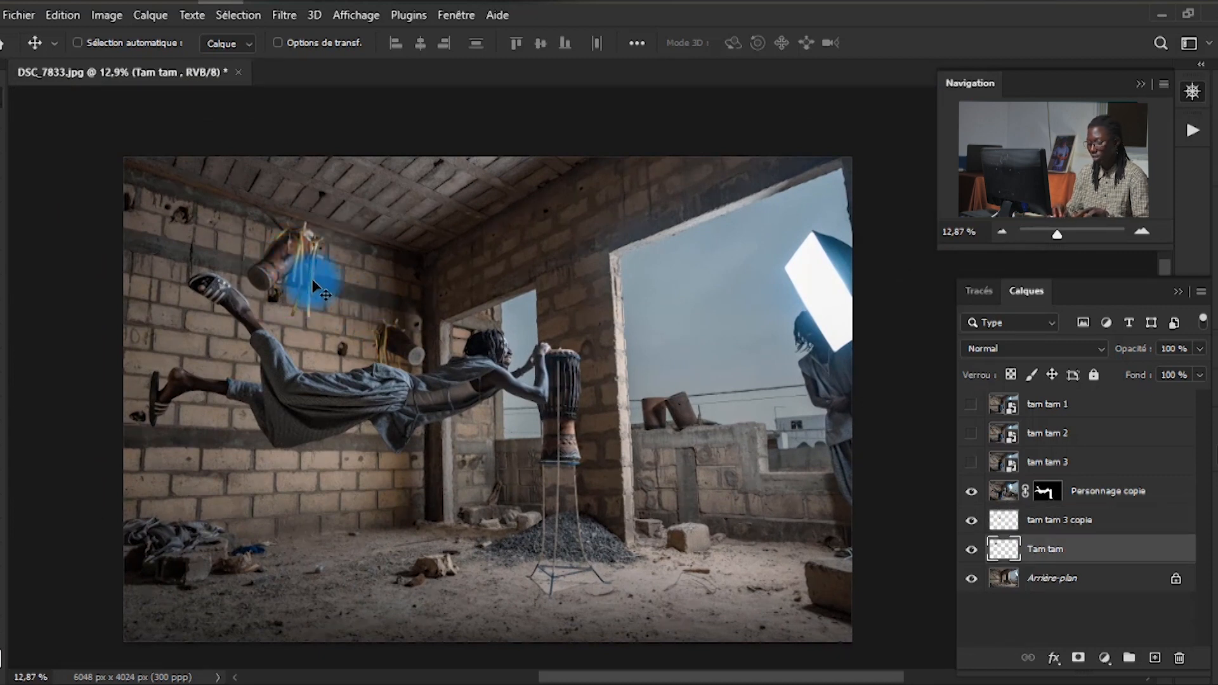
pyautogui.hotkey('ctrl', 'j')
pyautogui.hotkey('ctrl', 't')
pyautogui.scroll(3, 311, 279)
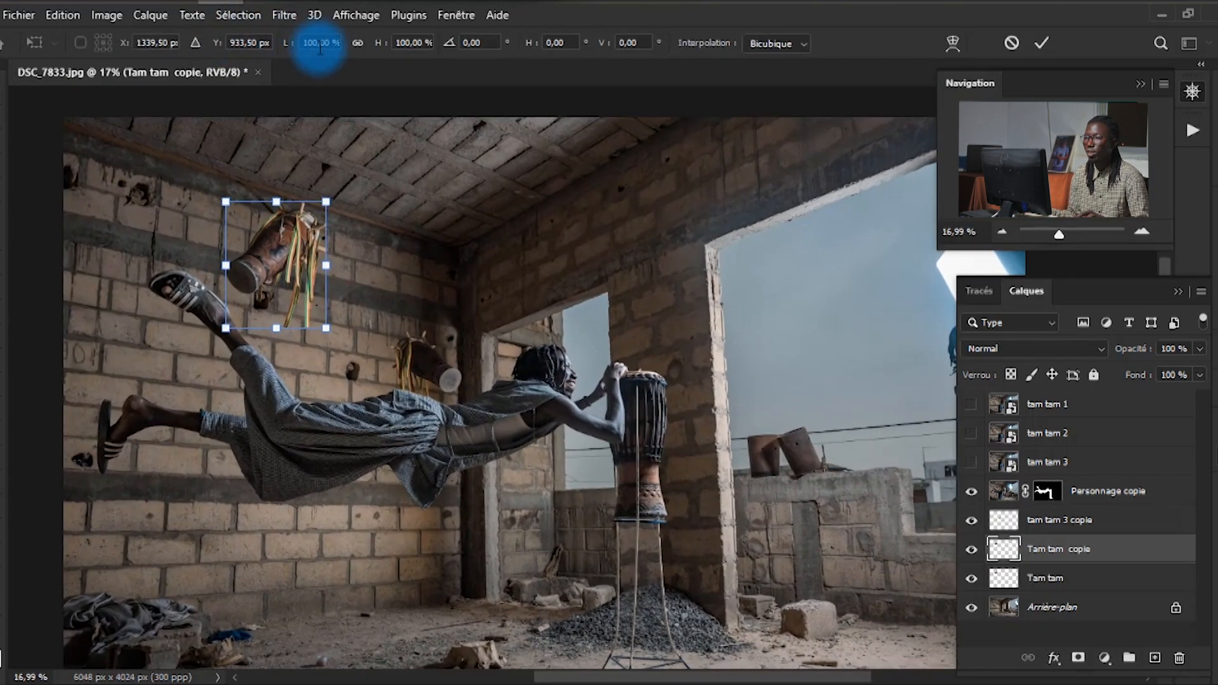
pyautogui.click(398, 42)
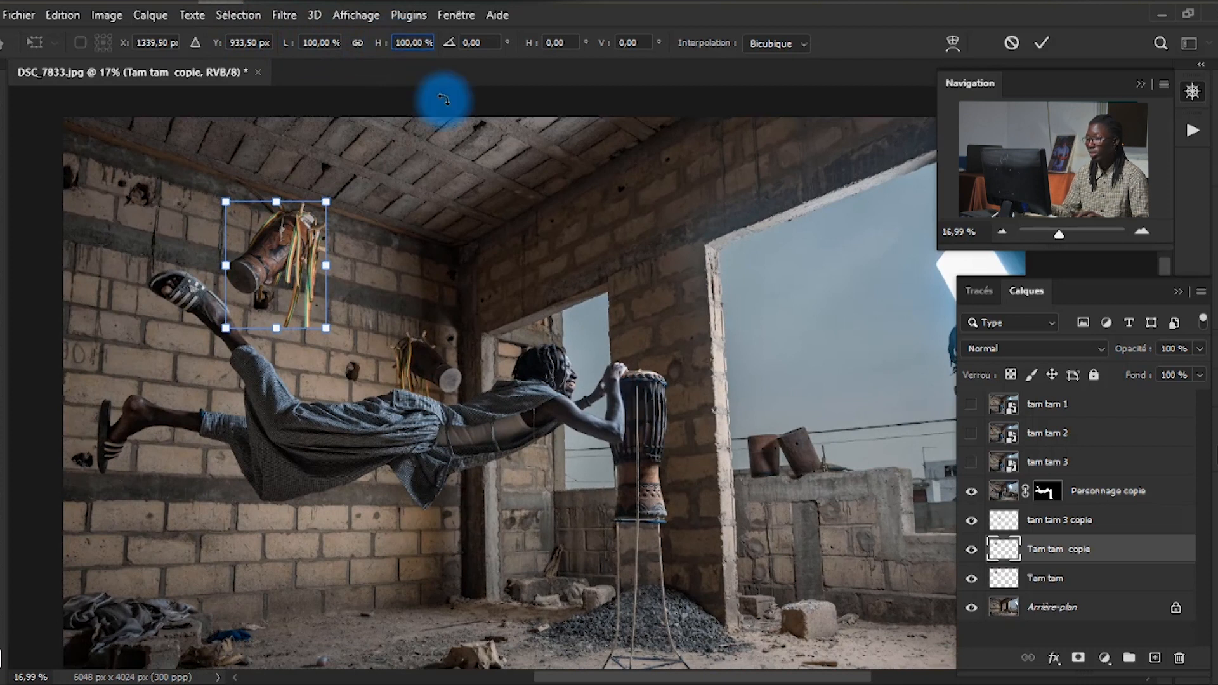
pyautogui.write('-')
pyautogui.press('Return')
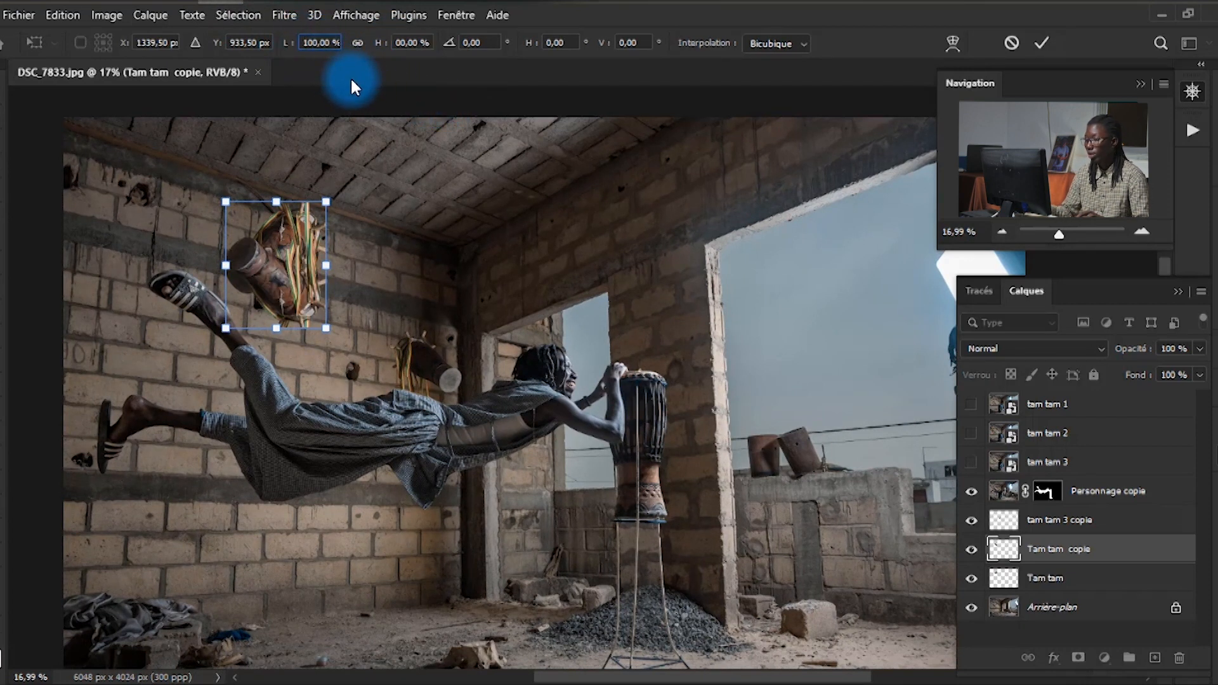
pyautogui.write('-')
# Step: Move the flipped drum copy into the large window opening and rotate it to about -103°
pyautogui.click(273, 273)
pyautogui.moveTo(273, 273); pyautogui.dragTo(817, 201)
pyautogui.scroll(-3, 628, 367)
pyautogui.scroll(-1, 443, 322)
pyautogui.scroll(-6, 337, 364)
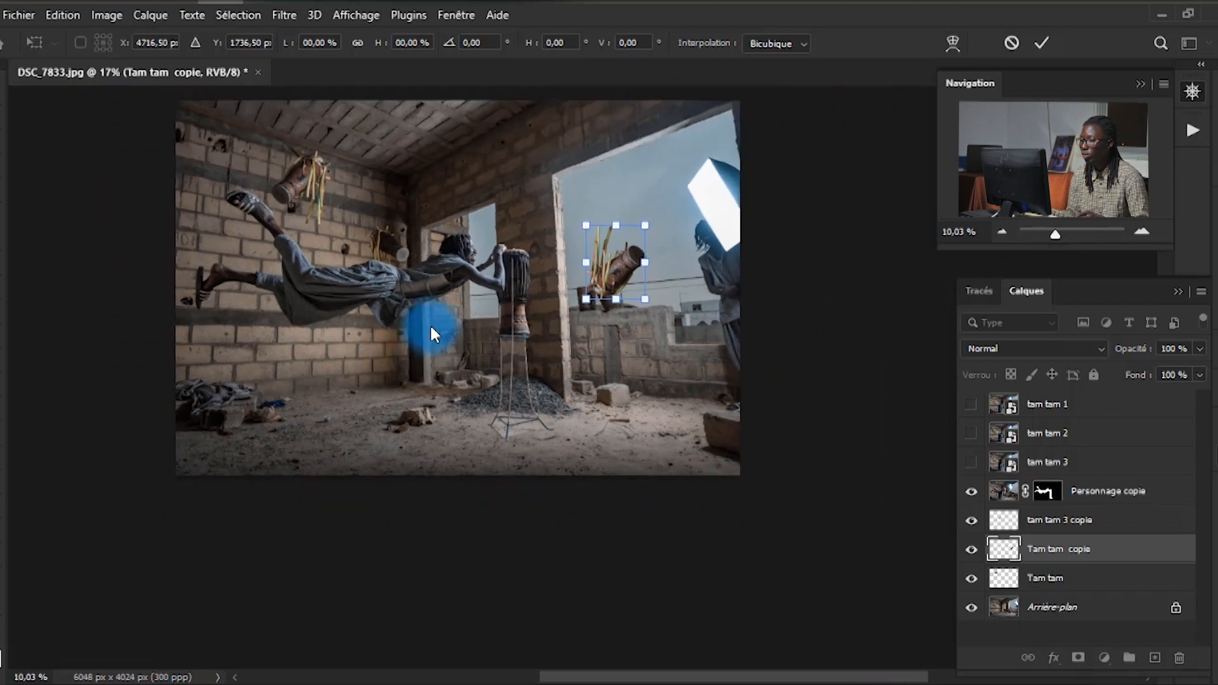
pyautogui.scroll(4, 528, 281)
pyautogui.moveTo(535, 264); pyautogui.dragTo(555, 400)
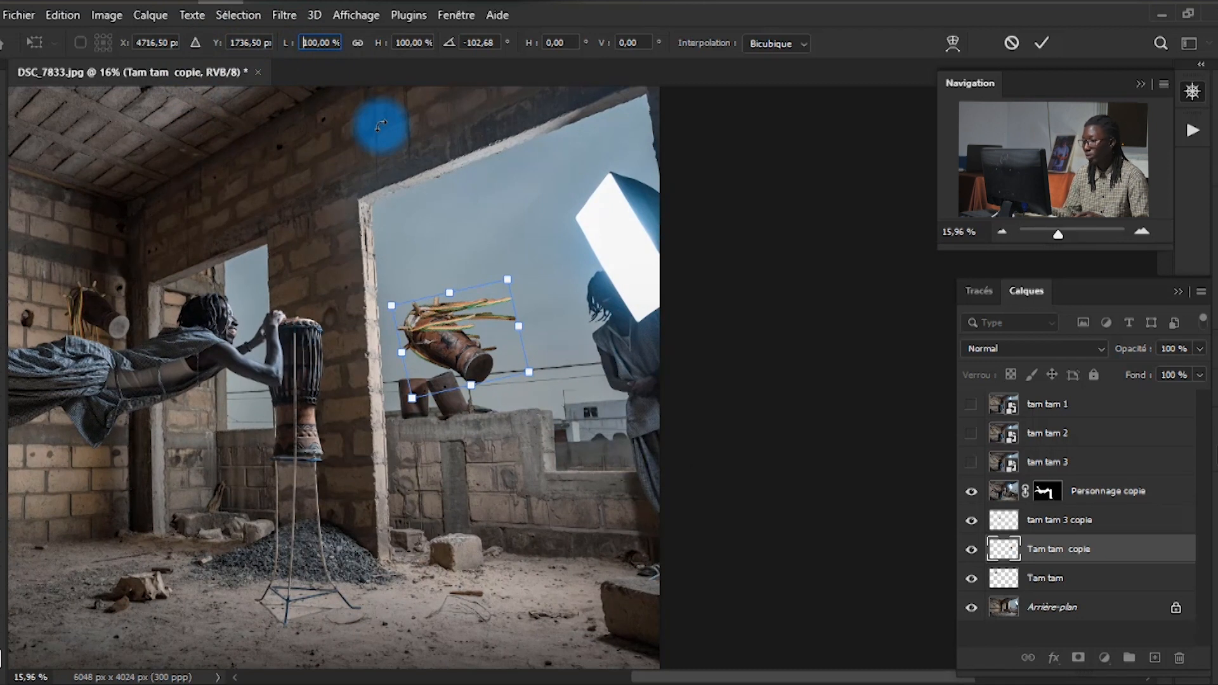
# Step: Mirror the drum copy, enlarge it to about 252%, rotate it to about 163°, and place it over the light at the photo's right edge
pyautogui.write('-')
pyautogui.moveTo(595, 339); pyautogui.dragTo(515, 352)
pyautogui.moveTo(648, 416); pyautogui.dragTo(713, 198)
pyautogui.moveTo(597, 346); pyautogui.dragTo(410, 428)
pyautogui.moveTo(556, 362); pyautogui.dragTo(596, 314)
pyautogui.scroll(-1, 595, 314)
pyautogui.press('Return')
pyautogui.scroll(-3, 614, 349)
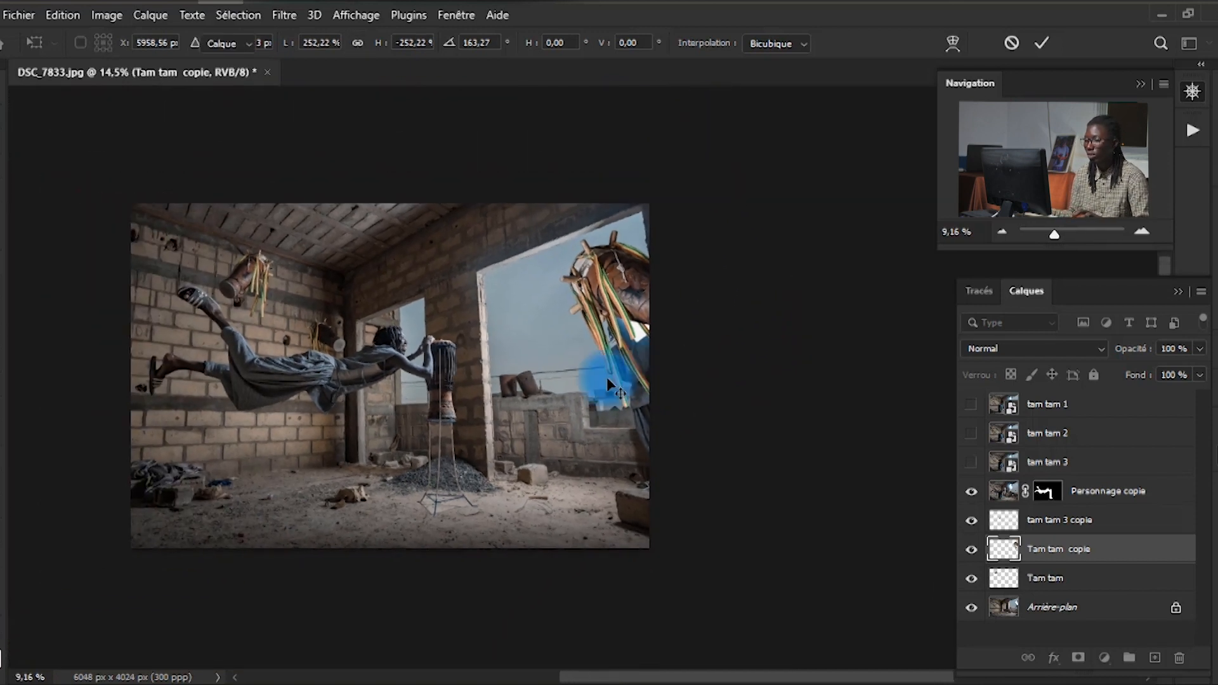
pyautogui.moveTo(622, 299); pyautogui.dragTo(607, 305)
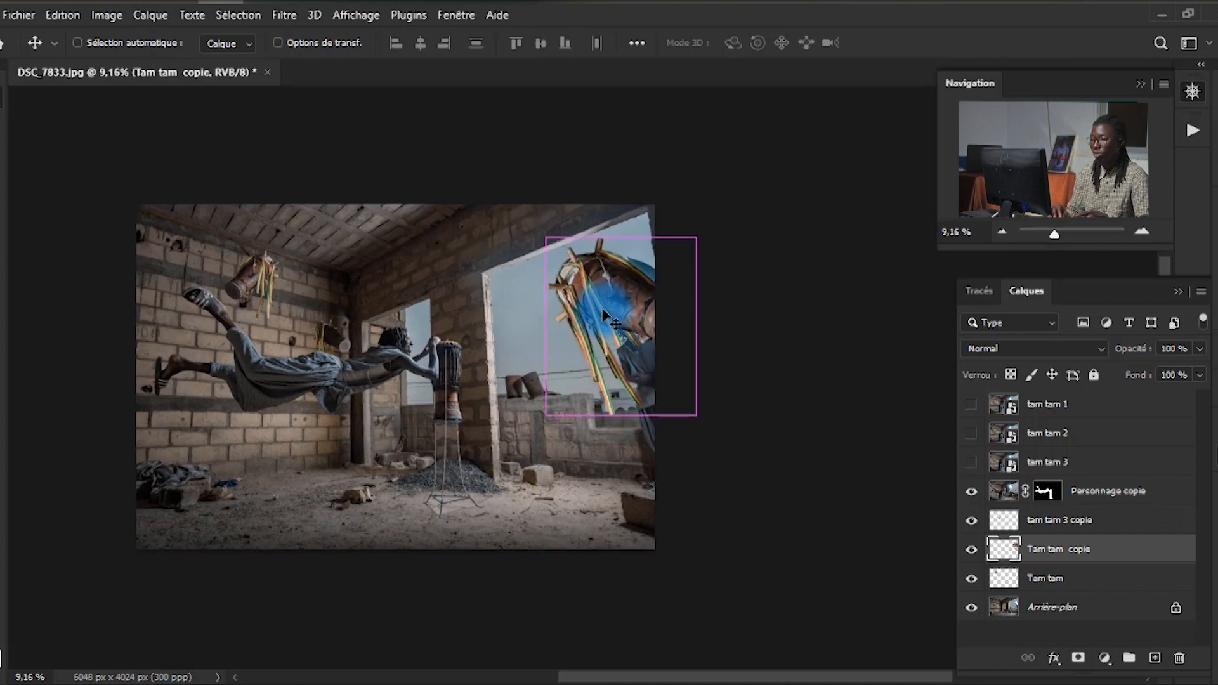
# Step: Duplicate the enlarged drum, move the copy to the photo's left edge, rotate it about 139° and flip it vertically
pyautogui.hotkey('ctrl', 'j')
pyautogui.hotkey('ctrl', 't')
pyautogui.moveTo(602, 306); pyautogui.dragTo(89, 412)
pyautogui.moveTo(231, 391); pyautogui.dragTo(55, 601)
pyautogui.moveTo(82, 459); pyautogui.dragTo(148, 373)
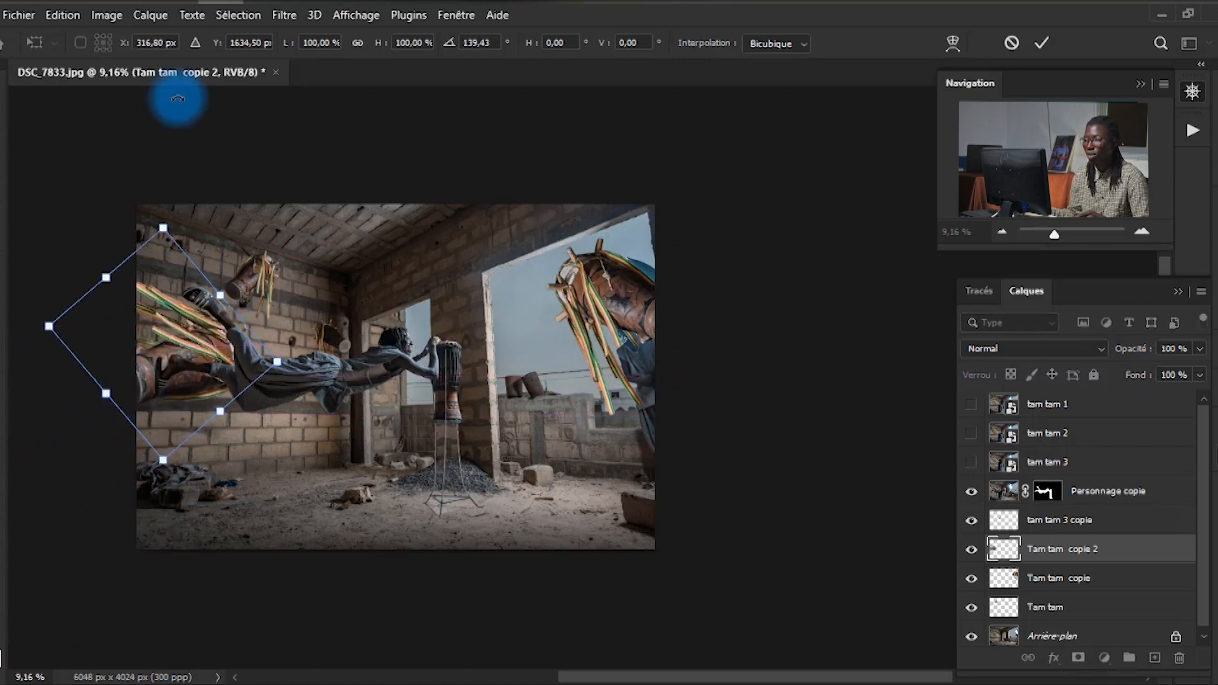
pyautogui.click(395, 42)
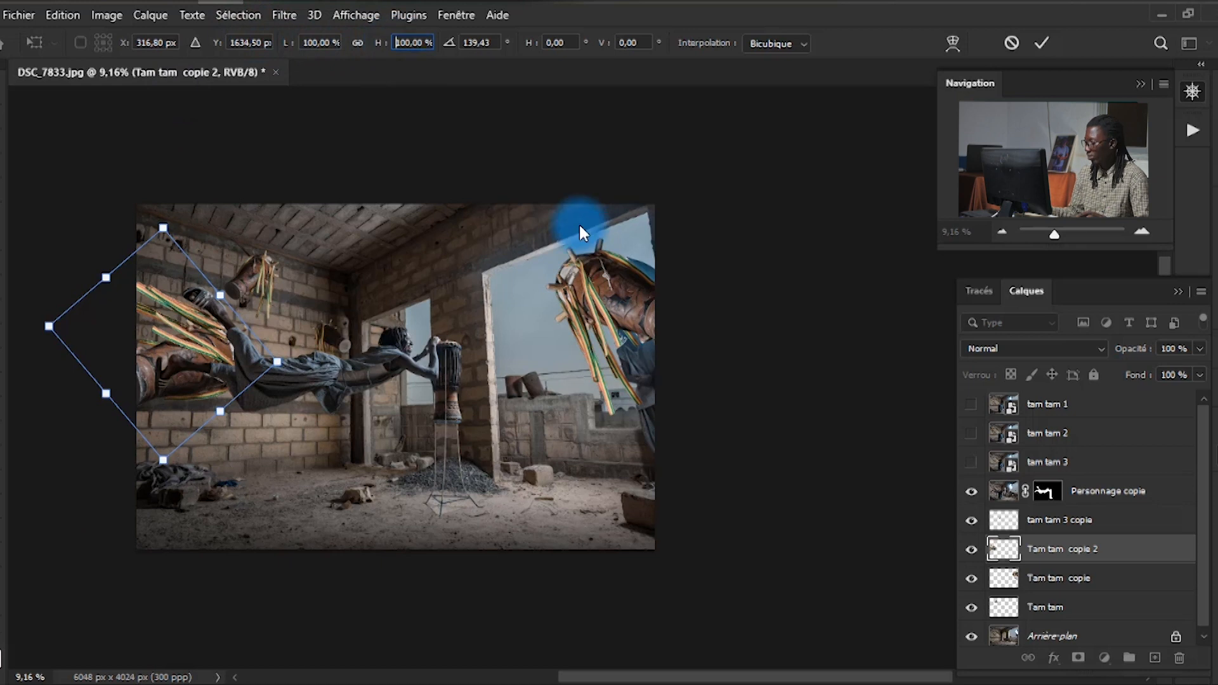
pyautogui.write('-')
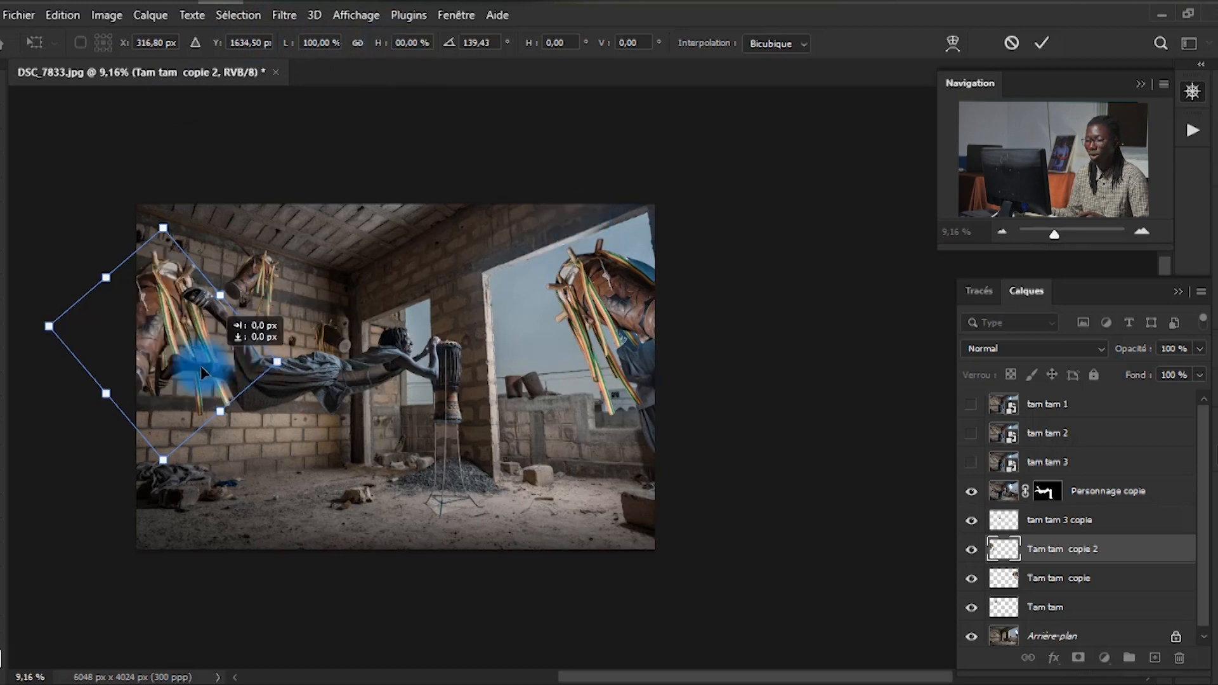
# Step: Enlarge the second drum copy to about 225%, rotate it to about 162°, and place it in the photo's lower-left corner
pyautogui.moveTo(209, 365); pyautogui.dragTo(153, 422)
pyautogui.moveTo(293, 356); pyautogui.dragTo(311, 422)
pyautogui.moveTo(136, 401); pyautogui.dragTo(213, 438)
pyautogui.moveTo(145, 540); pyautogui.dragTo(303, 519)
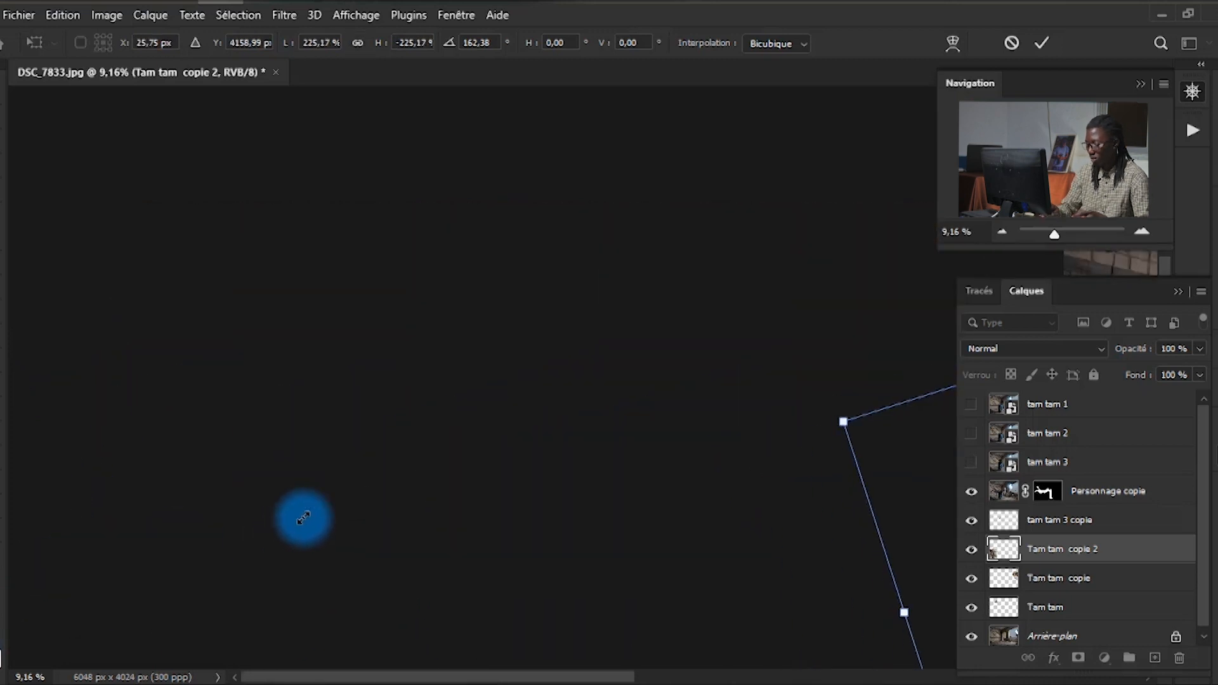
pyautogui.scroll(-2, 303, 519)
pyautogui.moveTo(367, 479); pyautogui.dragTo(366, 436)
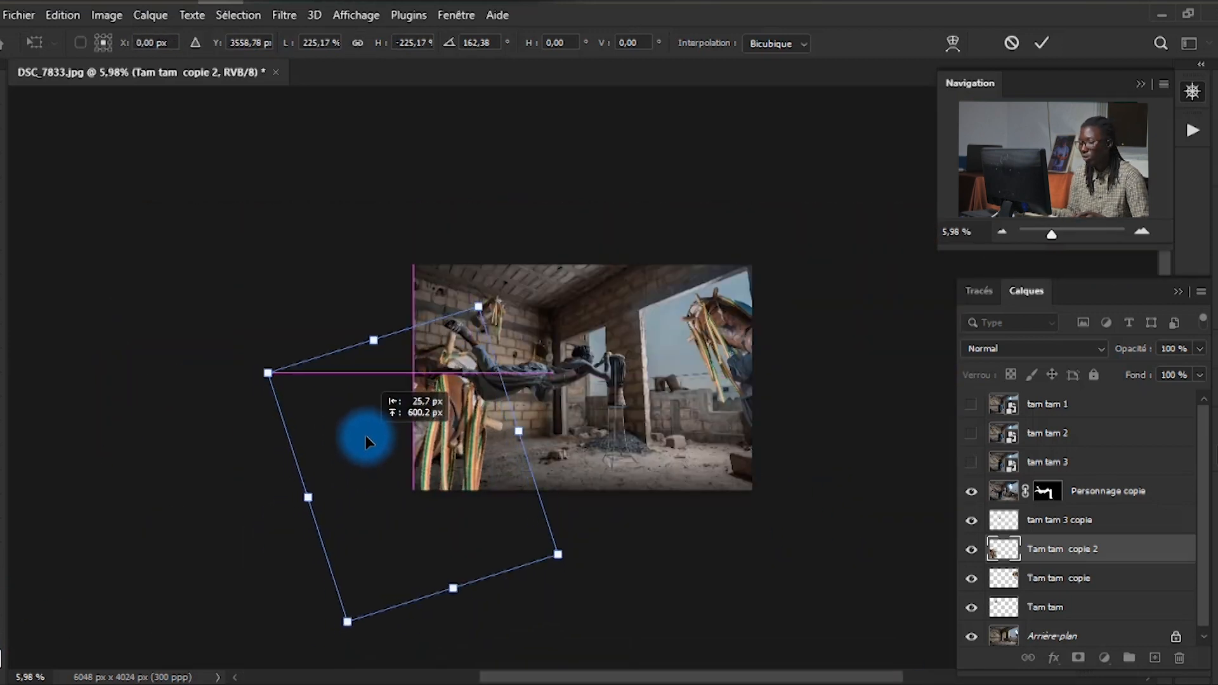
pyautogui.click(750, 470)
# Step: Move the Tam tam copie 2 layer above Personnage copie and shift its drum partly off the photo's lower-left edge
pyautogui.moveTo(1053, 549); pyautogui.dragTo(1050, 479)
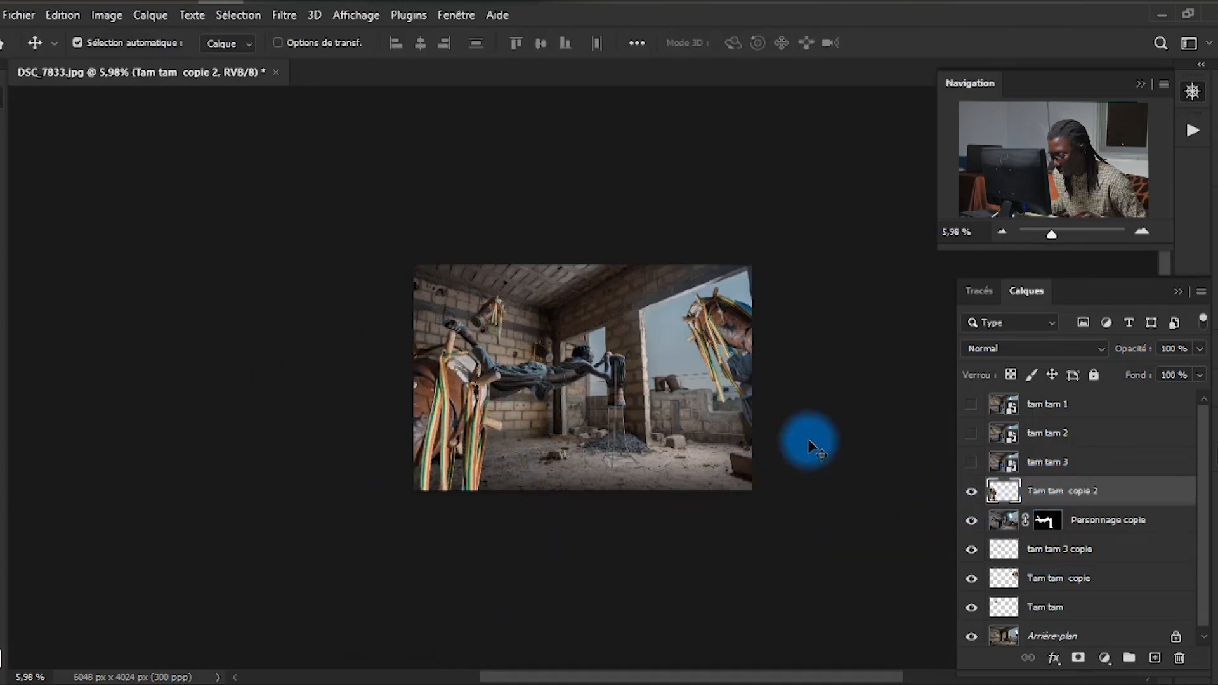
pyautogui.moveTo(494, 413); pyautogui.dragTo(428, 426)
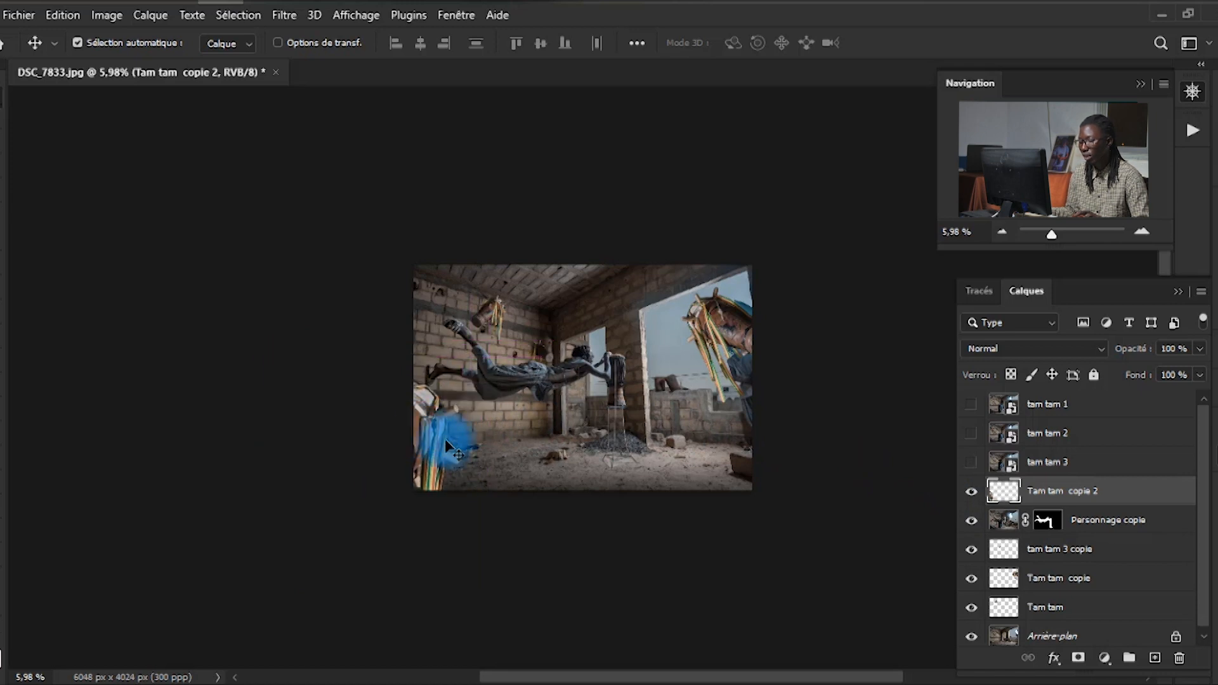
pyautogui.scroll(5, 444, 438)
pyautogui.scroll(2, 512, 396)
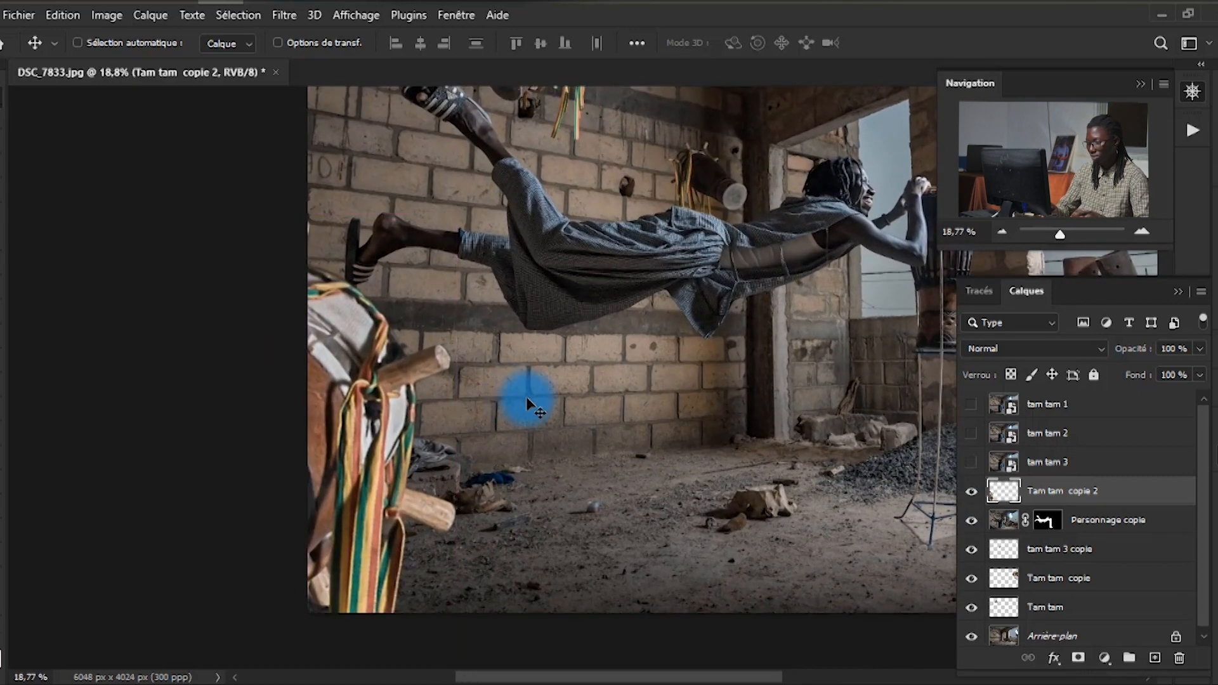
pyautogui.hotkey('ctrl', '0')
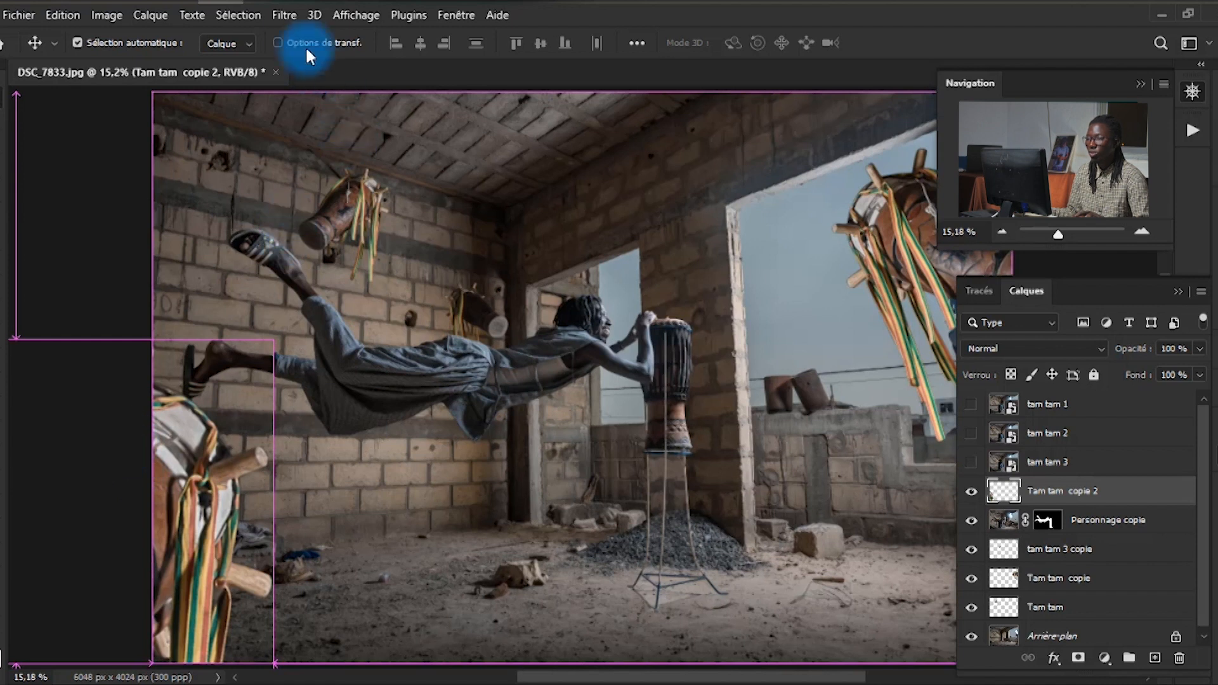
# Step: Apply a Gaussian blur (Flou gaussien) with a radius of 29,1 pixels to the Tam tam copie 2 layer
pyautogui.click(284, 16)
pyautogui.moveTo(454, 310)
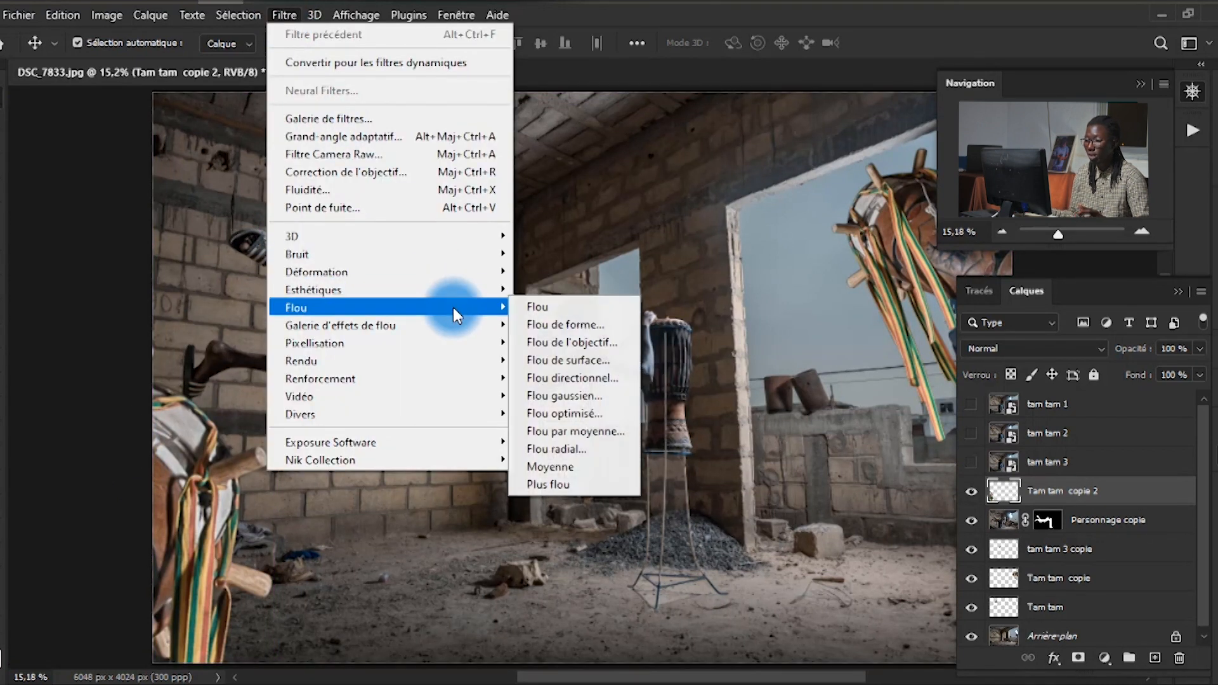
pyautogui.click(588, 398)
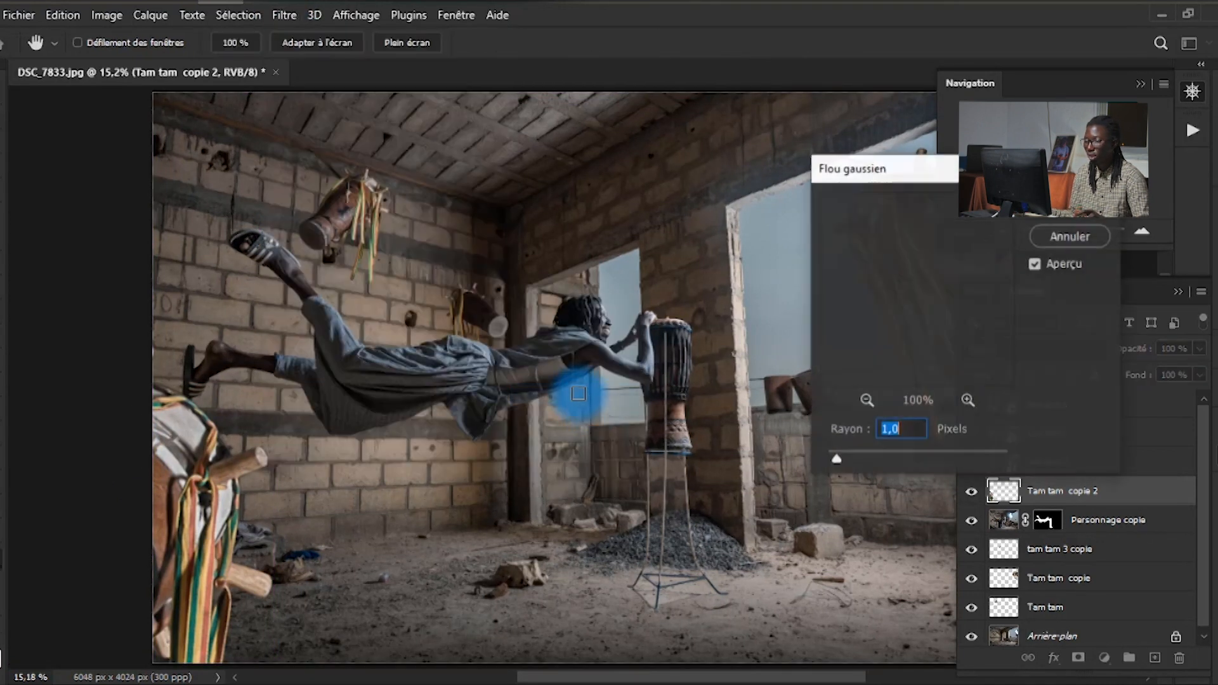
pyautogui.click(920, 399)
pyautogui.moveTo(892, 452); pyautogui.dragTo(918, 456)
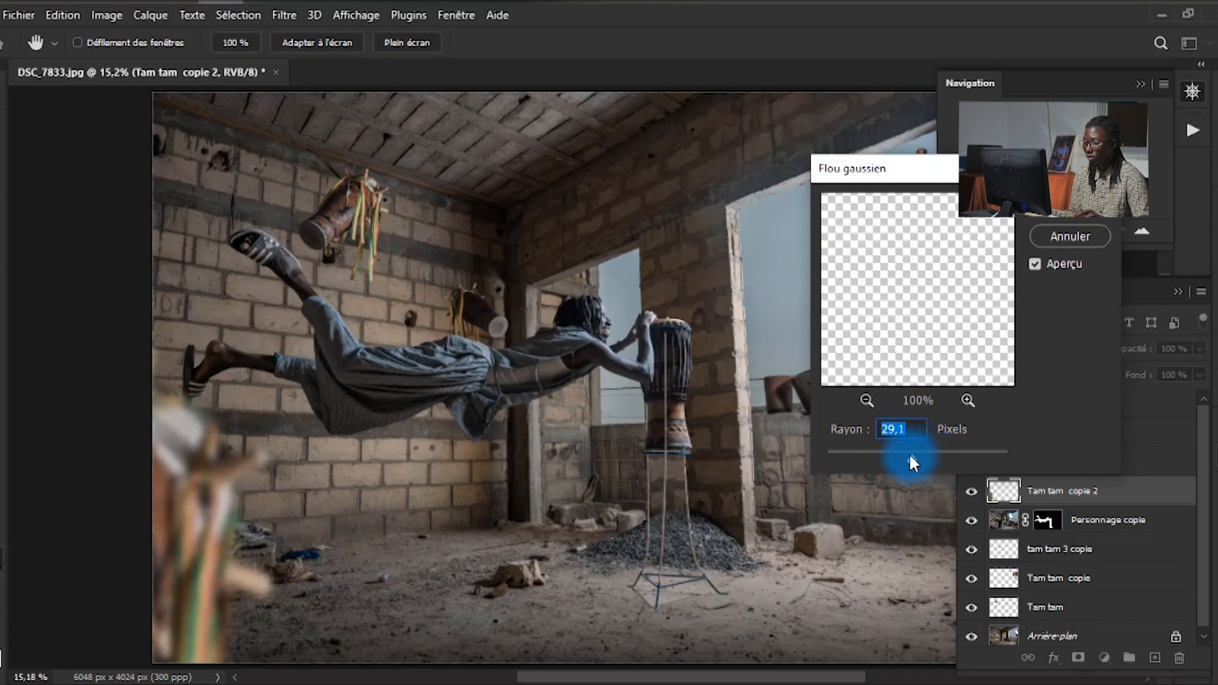
pyautogui.click(1076, 222)
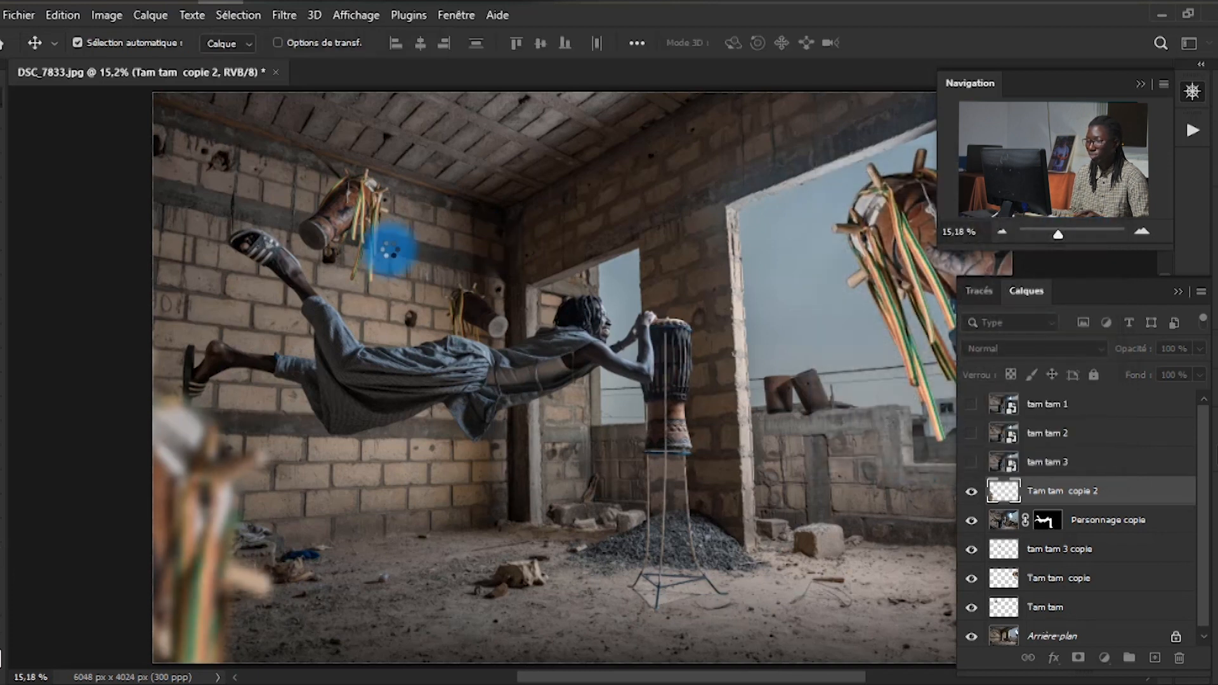
# Step: Delete the unused tam tam 3 layer
pyautogui.scroll(-4, 186, 490)
pyautogui.moveTo(243, 447); pyautogui.dragTo(247, 443)
pyautogui.scroll(2, 310, 364)
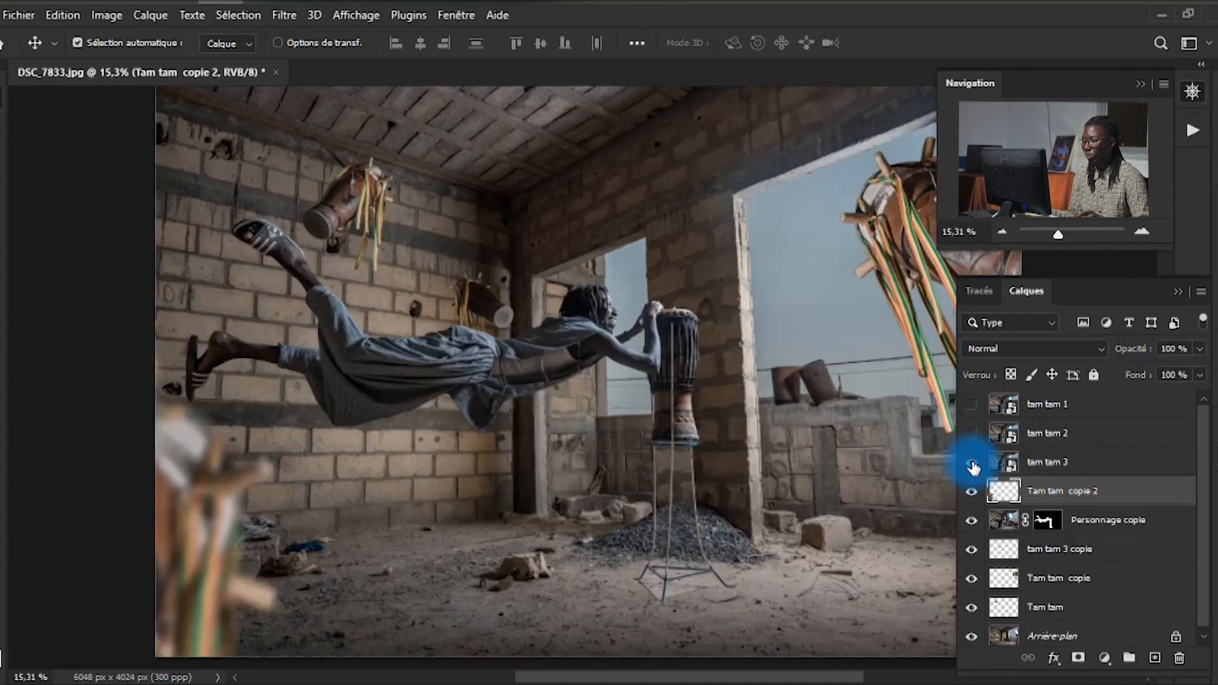
pyautogui.click(971, 462)
pyautogui.click(1061, 470)
pyautogui.press('Delete')
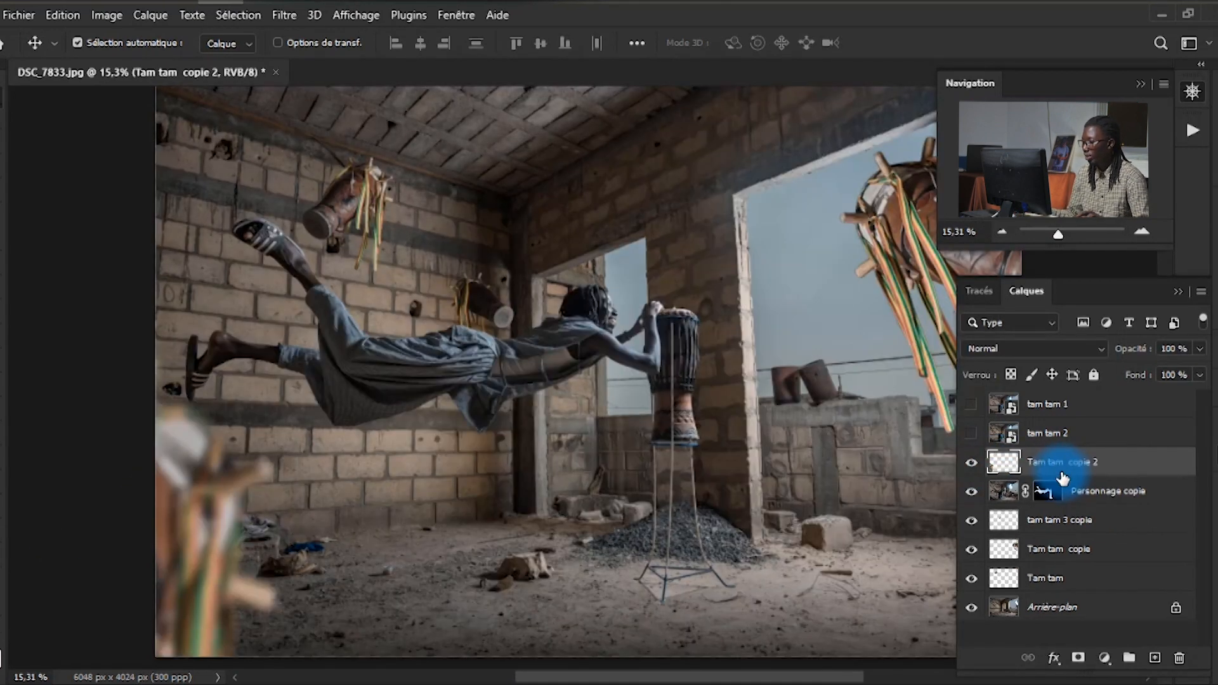
# Step: Show the tam tam 2 layer with tam tam 1 kept hidden, select it, and compare it with the composite
pyautogui.click(976, 439)
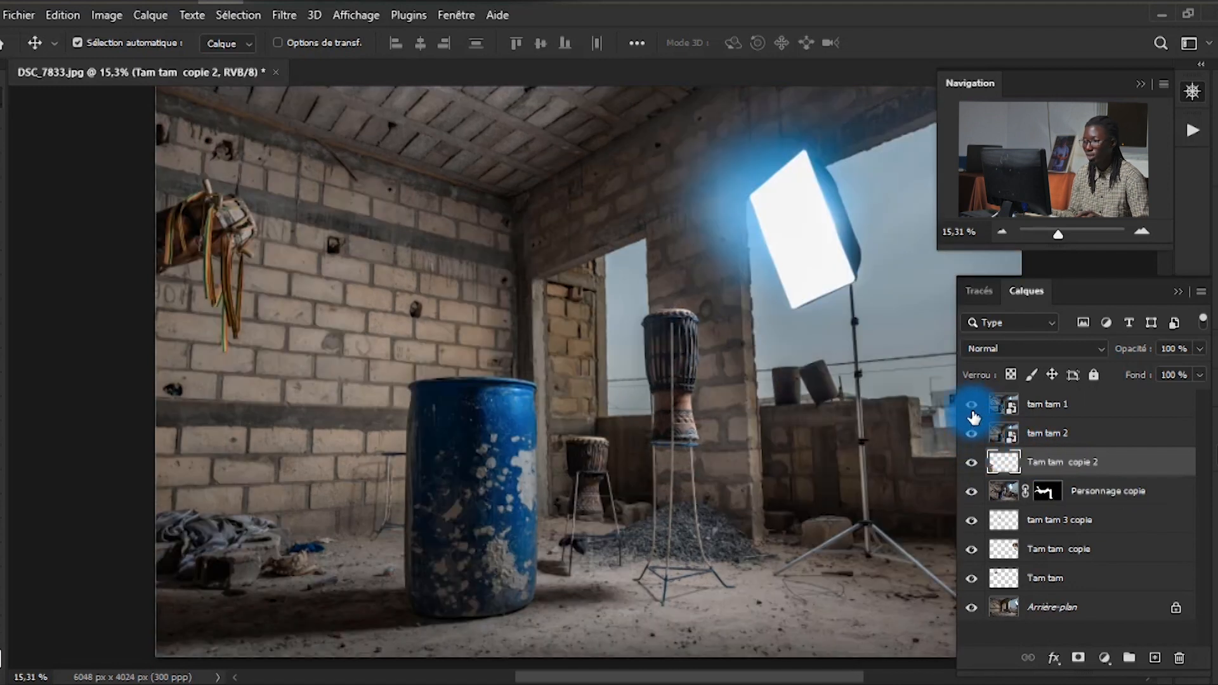
pyautogui.click(974, 417)
pyautogui.click(971, 404)
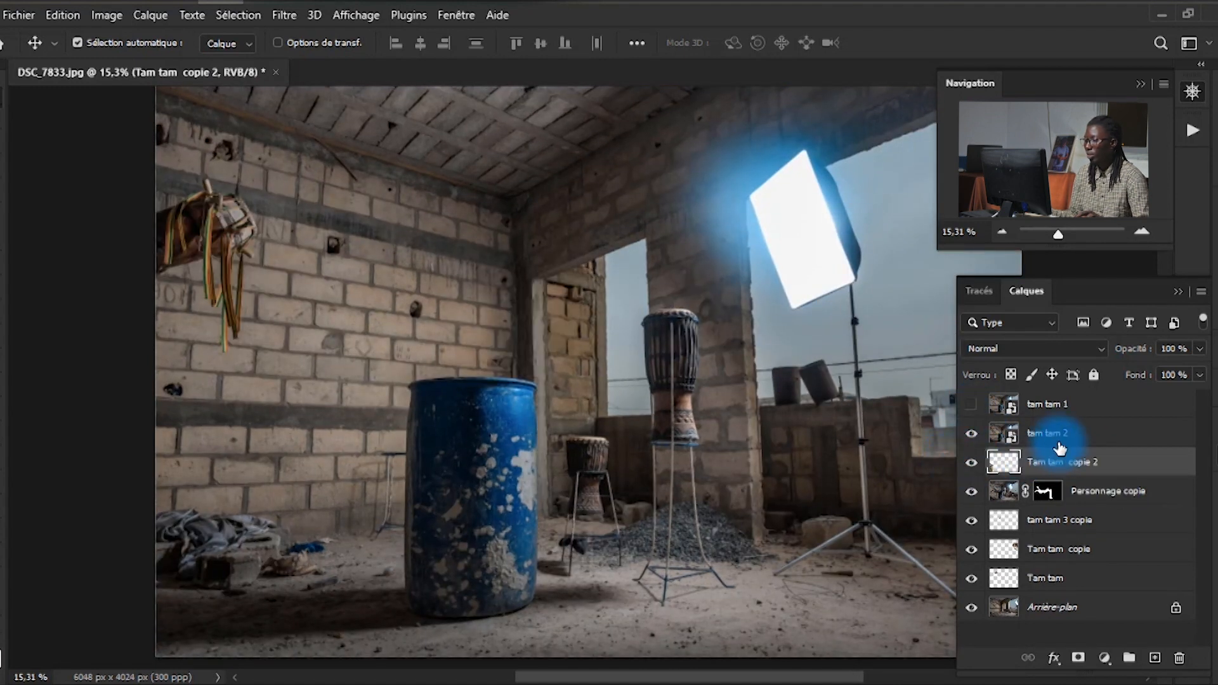
pyautogui.click(1050, 435)
pyautogui.scroll(2, 168, 158)
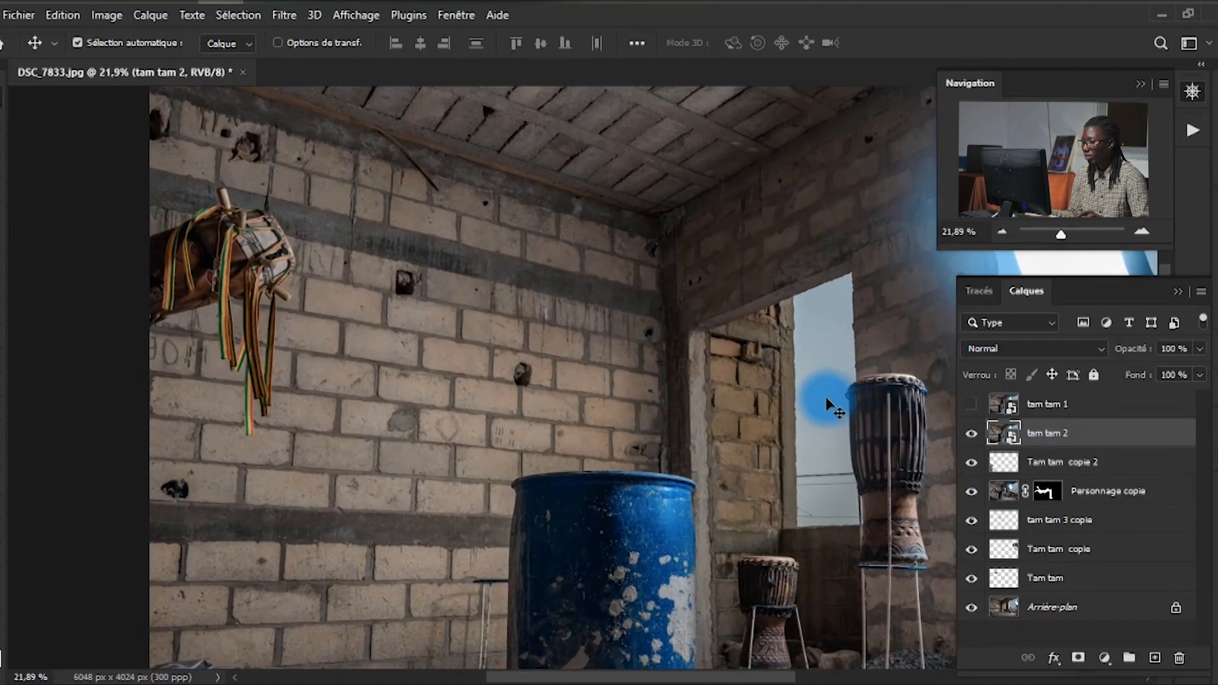
pyautogui.click(970, 436)
pyautogui.click(974, 434)
pyautogui.click(974, 434)
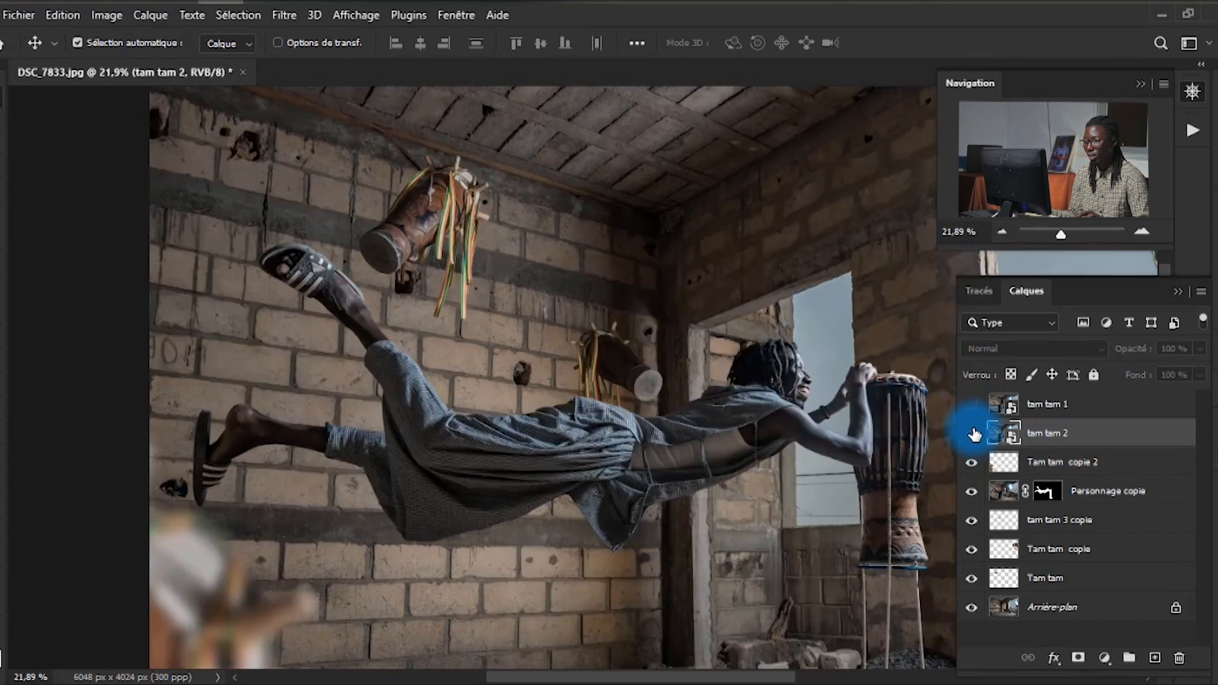
pyautogui.click(974, 433)
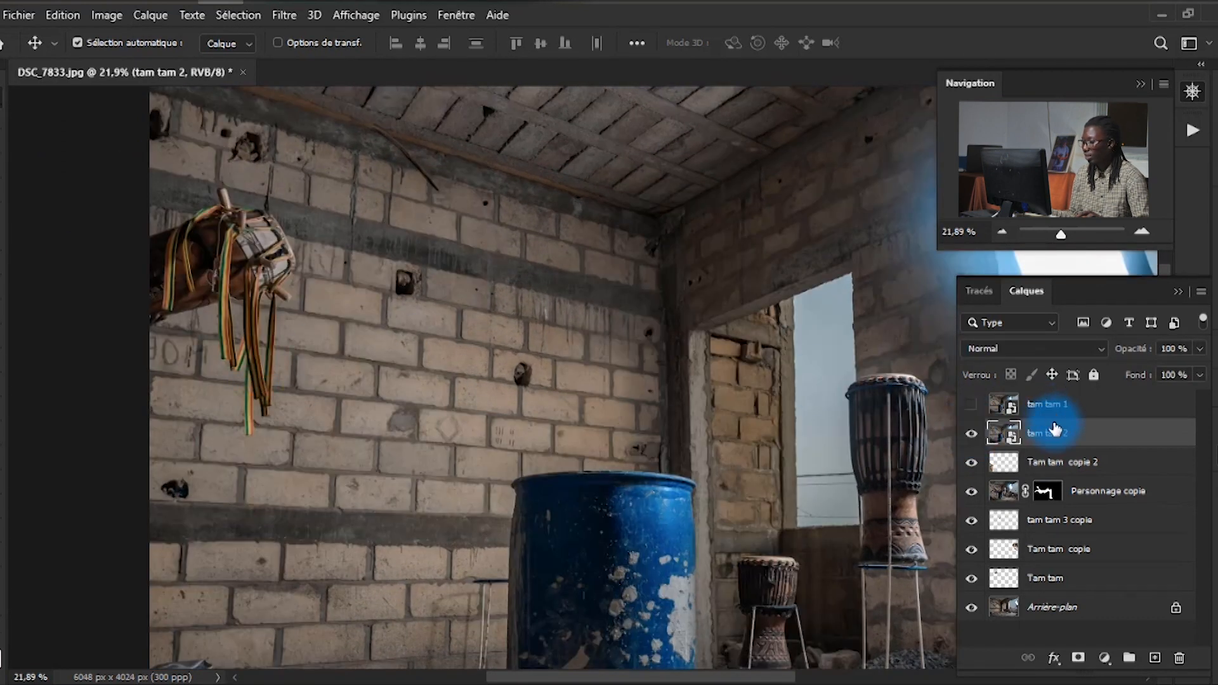
# Step: Move the tam tam 2 layer below Personnage copie and add a layer mask inverted to black
pyautogui.moveTo(1086, 446); pyautogui.dragTo(1072, 516)
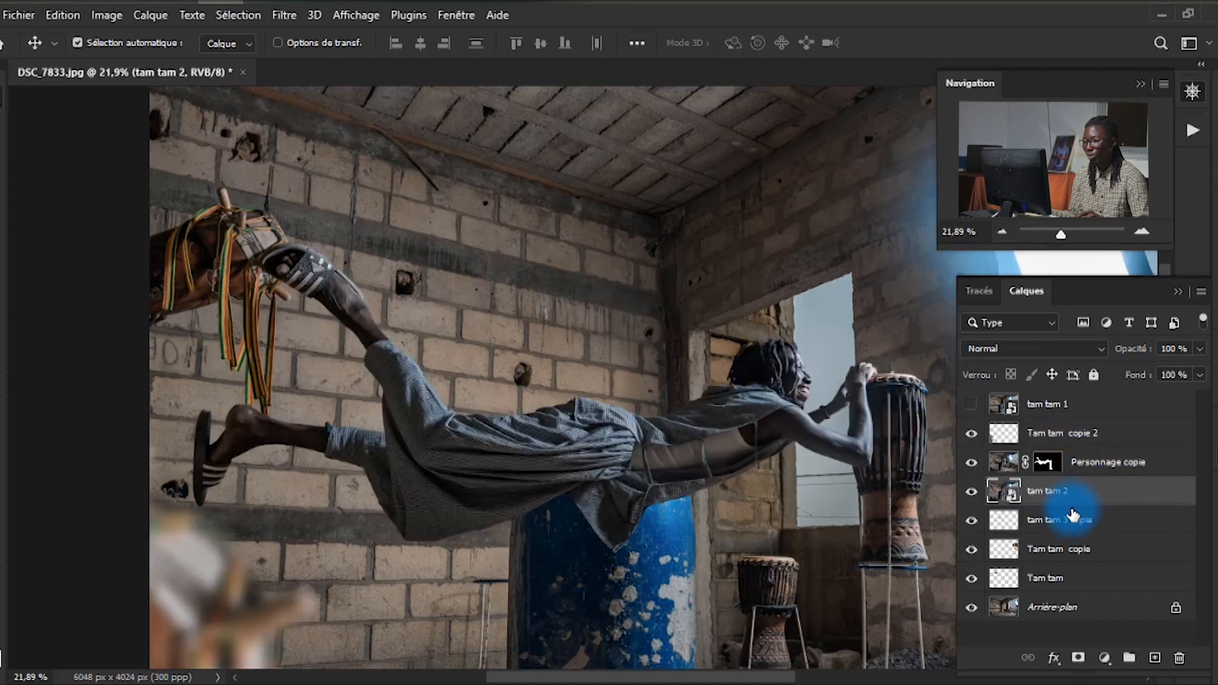
pyautogui.scroll(-3, 557, 276)
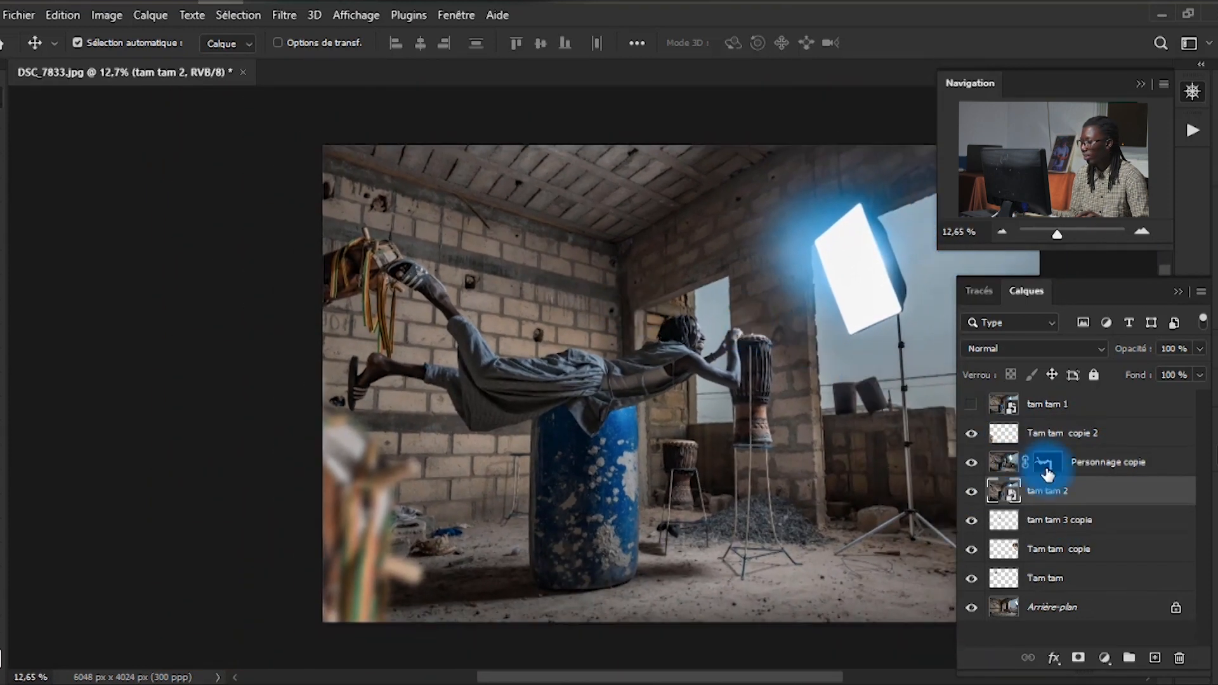
pyautogui.click(1081, 659)
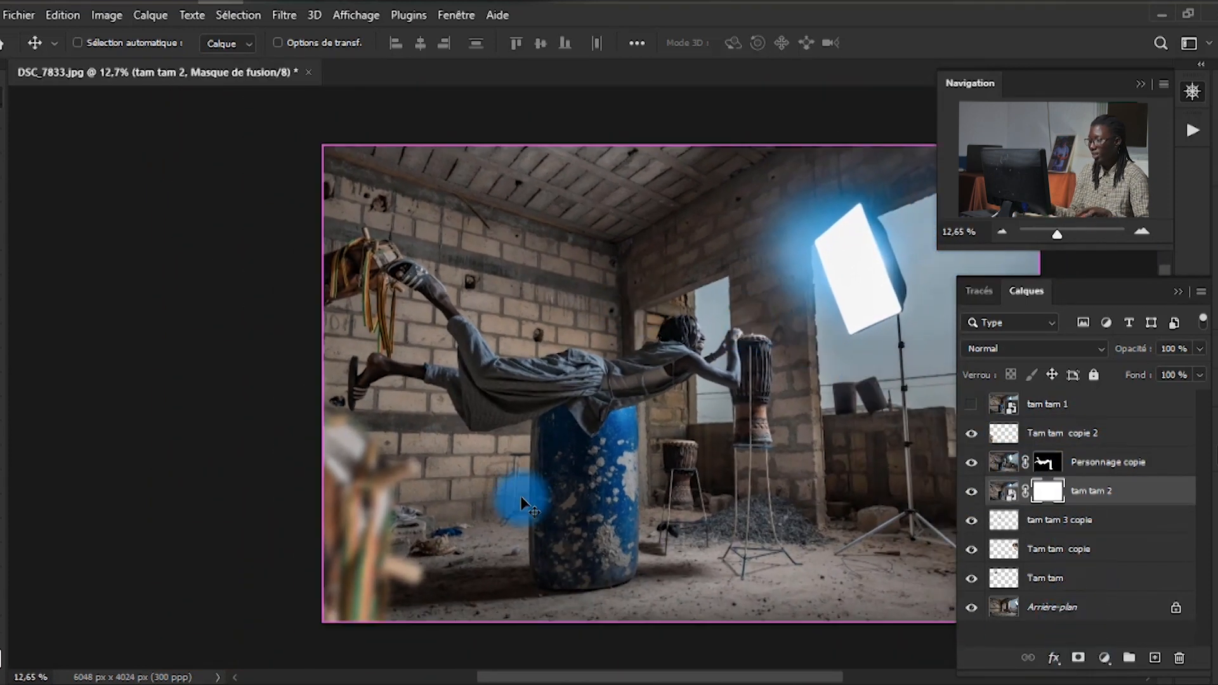
pyautogui.hotkey('ctrl', 'i')
# Step: Paint on the tam tam 2 mask with a soft brush of about 1973 px to reveal the drum at the photo's left edge
pyautogui.press('b')
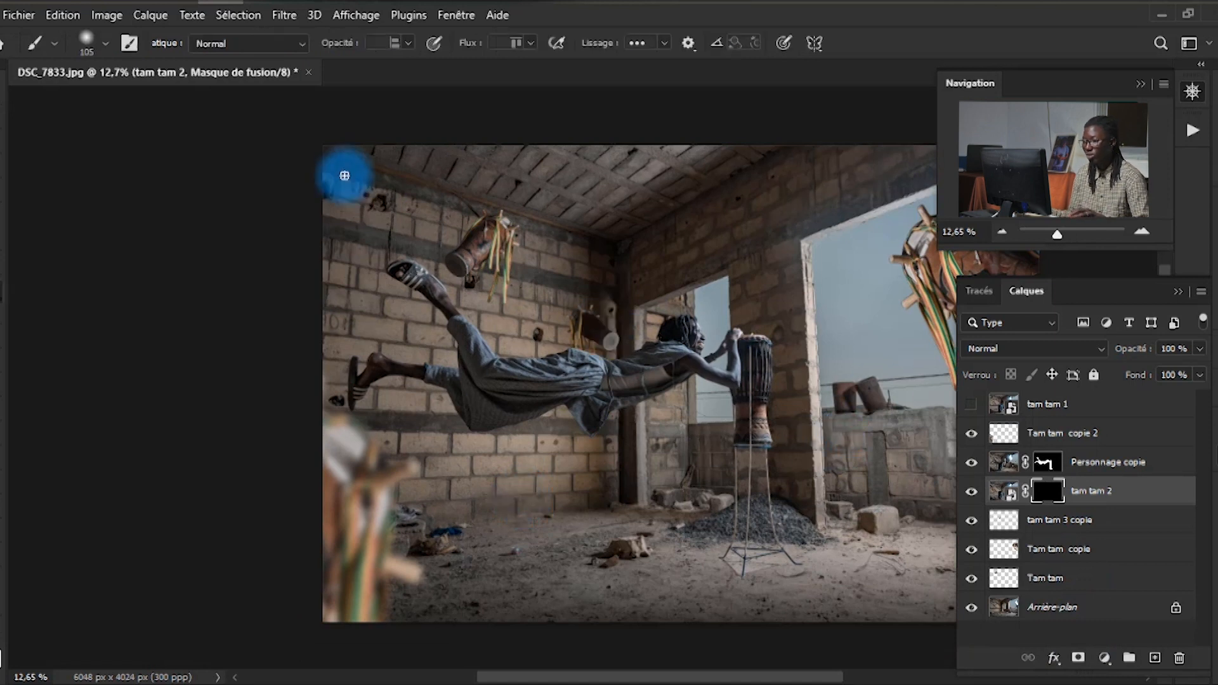
pyautogui.scroll(1, 348, 231)
pyautogui.moveTo(431, 198); pyautogui.dragTo(517, 161)
pyautogui.moveTo(380, 343)
pyautogui.mouseDown()
pyautogui.moveTo(389, 348)
pyautogui.moveTo(354, 286)
pyautogui.moveTo(354, 338)
pyautogui.mouseUp()
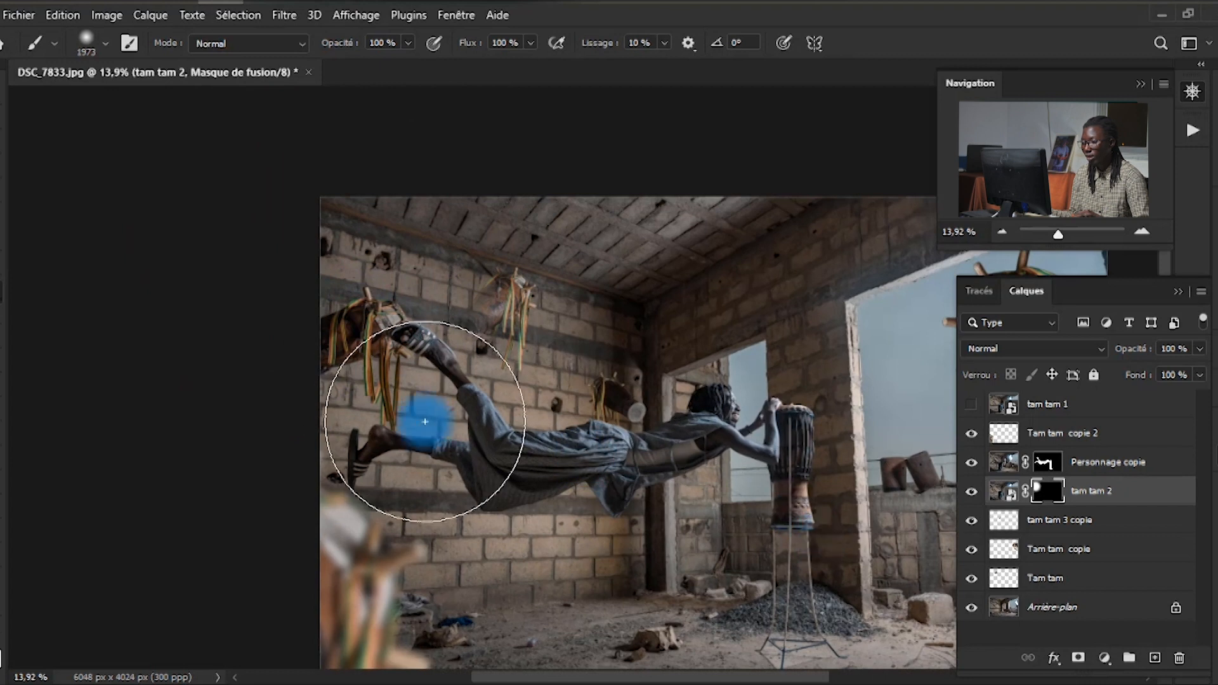
# Step: Mask out the excess of tam tam 2 around the left-edge drum with a brush of about 988 px, restoring the neighbouring floating drum
pyautogui.scroll(3, 413, 356)
pyautogui.moveTo(494, 305); pyautogui.dragTo(422, 299)
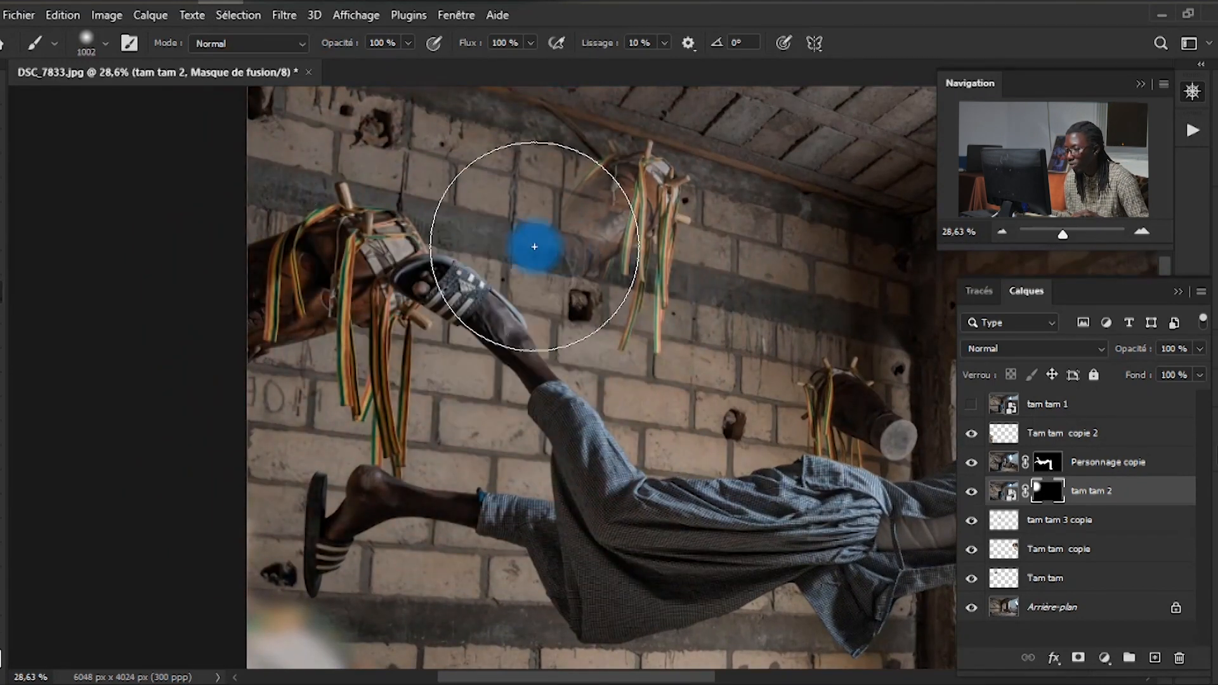
pyautogui.moveTo(584, 264)
pyautogui.mouseDown()
pyautogui.moveTo(541, 251)
pyautogui.moveTo(560, 257)
pyautogui.moveTo(558, 209)
pyautogui.mouseUp()
pyautogui.moveTo(532, 413)
pyautogui.mouseDown()
pyautogui.moveTo(502, 545)
pyautogui.moveTo(463, 618)
pyautogui.moveTo(356, 633)
pyautogui.moveTo(236, 566)
pyautogui.moveTo(222, 514)
pyautogui.moveTo(247, 560)
pyautogui.moveTo(489, 508)
pyautogui.moveTo(579, 410)
pyautogui.moveTo(607, 205)
pyautogui.moveTo(625, 222)
pyautogui.moveTo(616, 235)
pyautogui.moveTo(641, 250)
pyautogui.mouseUp()
pyautogui.scroll(2, 619, 235)
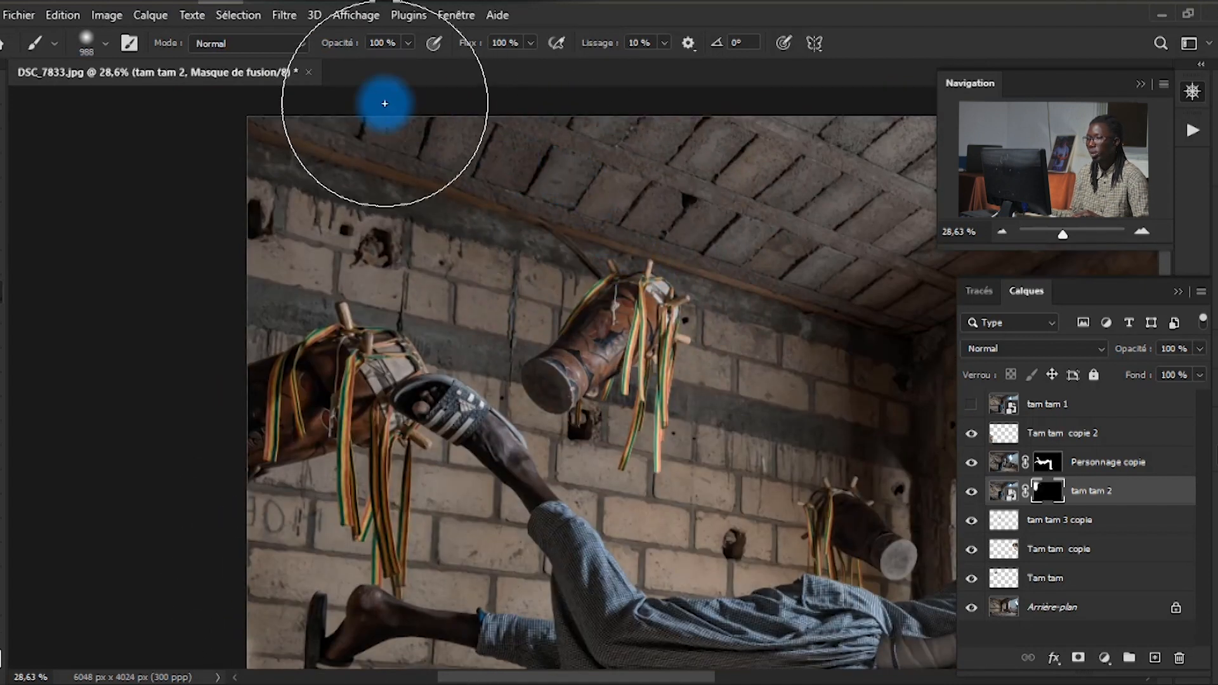
pyautogui.scroll(-3, 628, 267)
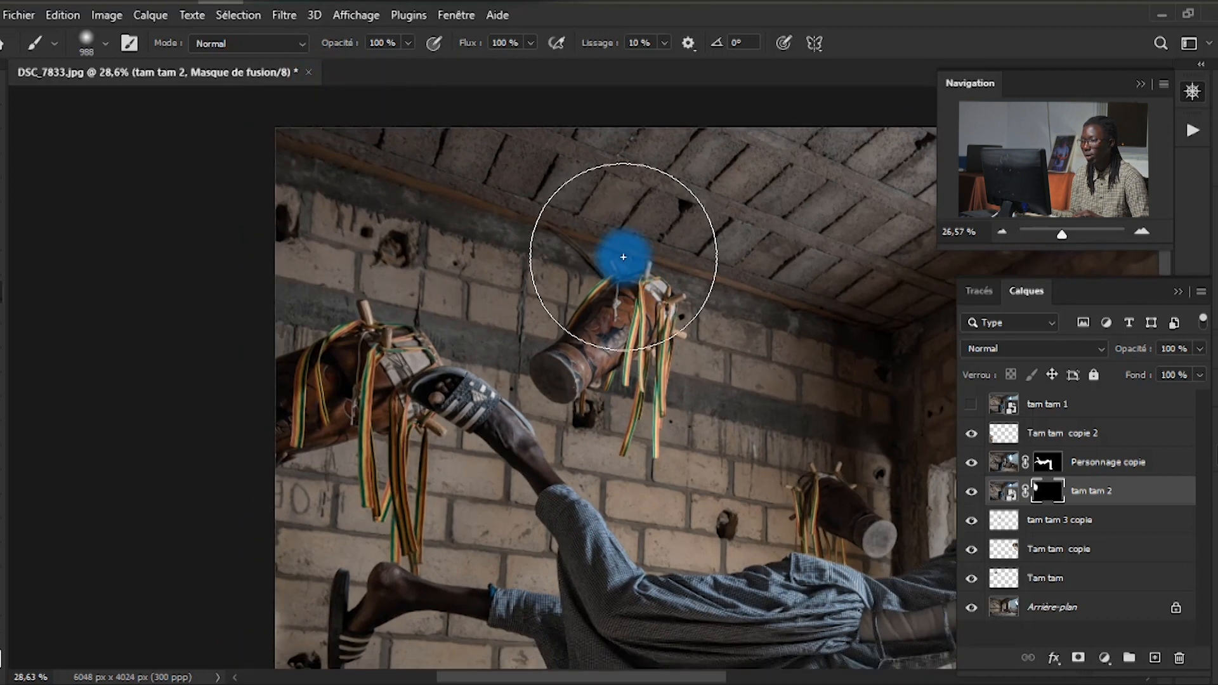
pyautogui.moveTo(382, 141)
pyautogui.mouseDown()
pyautogui.moveTo(484, 138)
pyautogui.moveTo(594, 176)
pyautogui.moveTo(666, 332)
pyautogui.moveTo(655, 453)
pyautogui.moveTo(495, 171)
pyautogui.mouseUp()
pyautogui.scroll(-3, 495, 170)
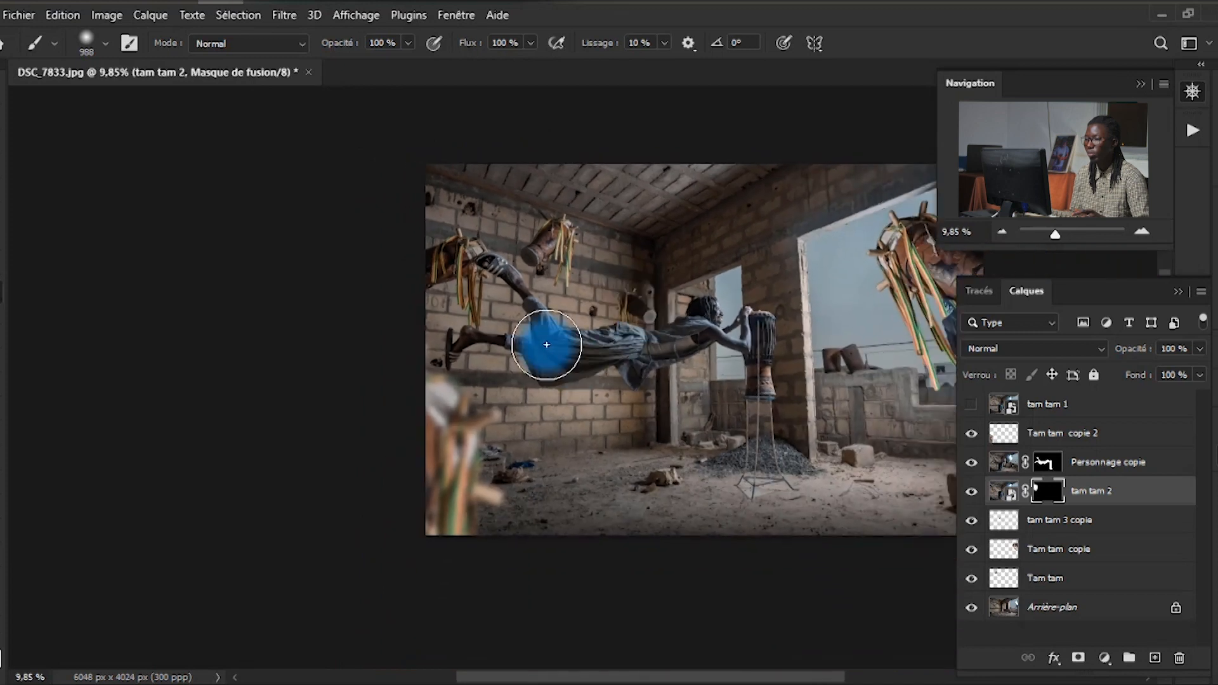
pyautogui.press('v')
pyautogui.moveTo(489, 320); pyautogui.dragTo(501, 281)
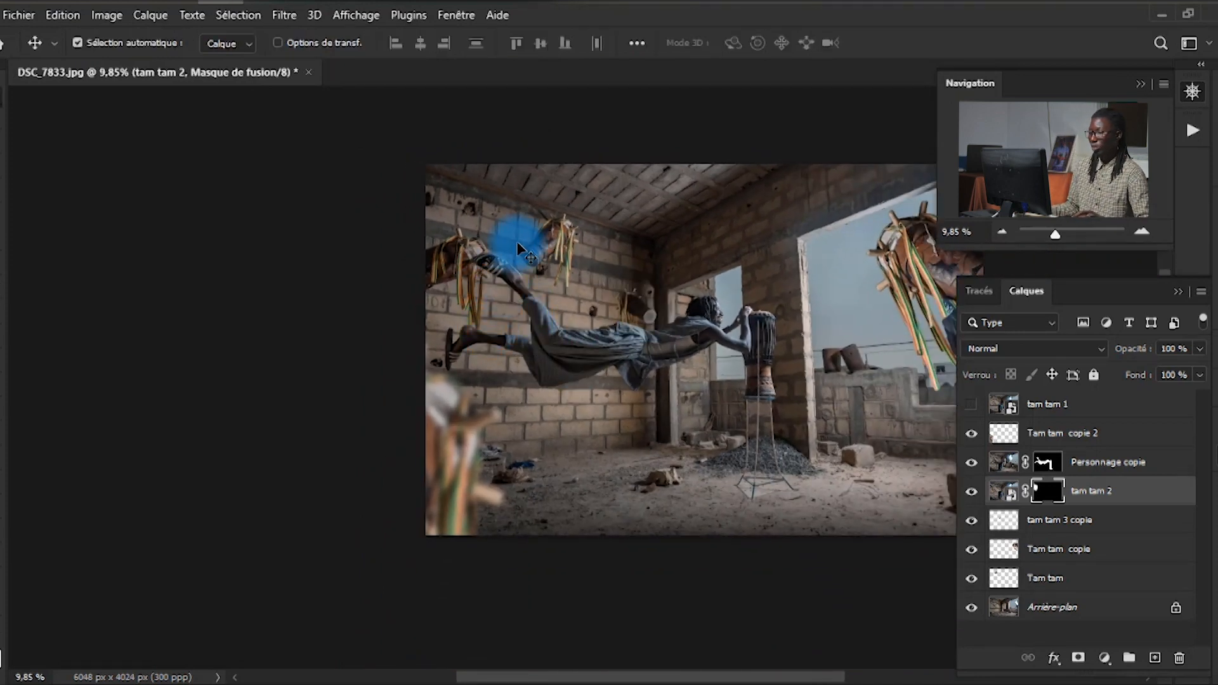
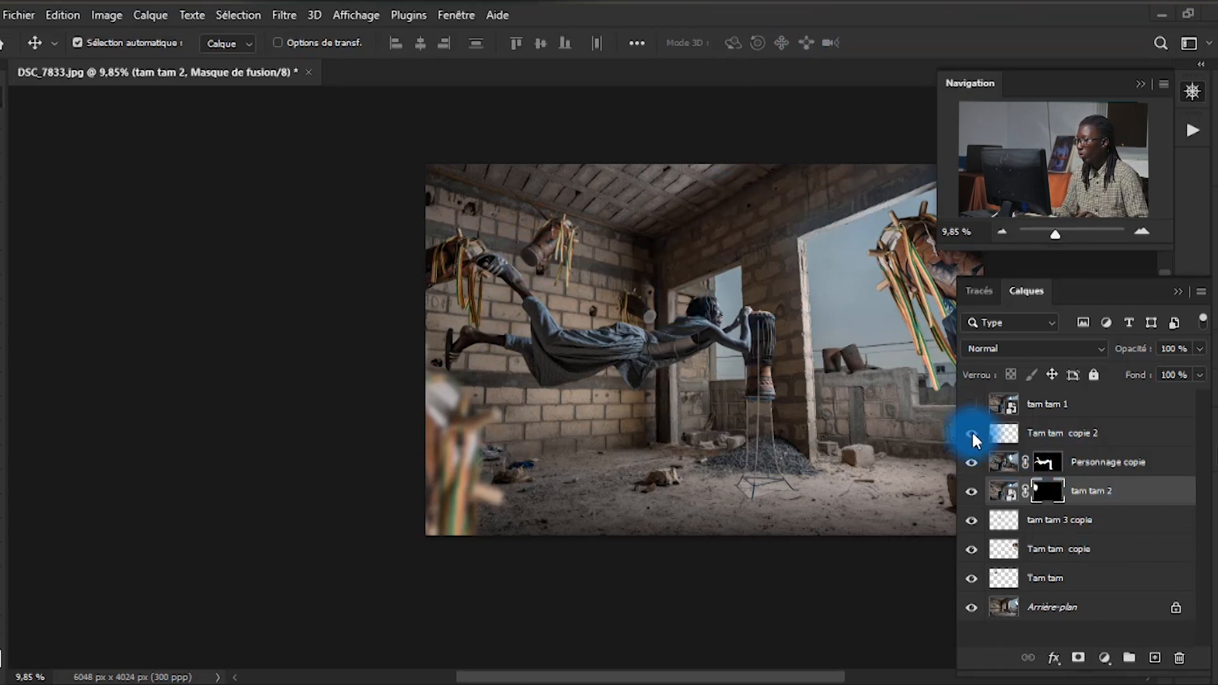
# Step: Examine the raised drum in the tam tam 1 layer and compare that photo with the current composite
pyautogui.click(970, 406)
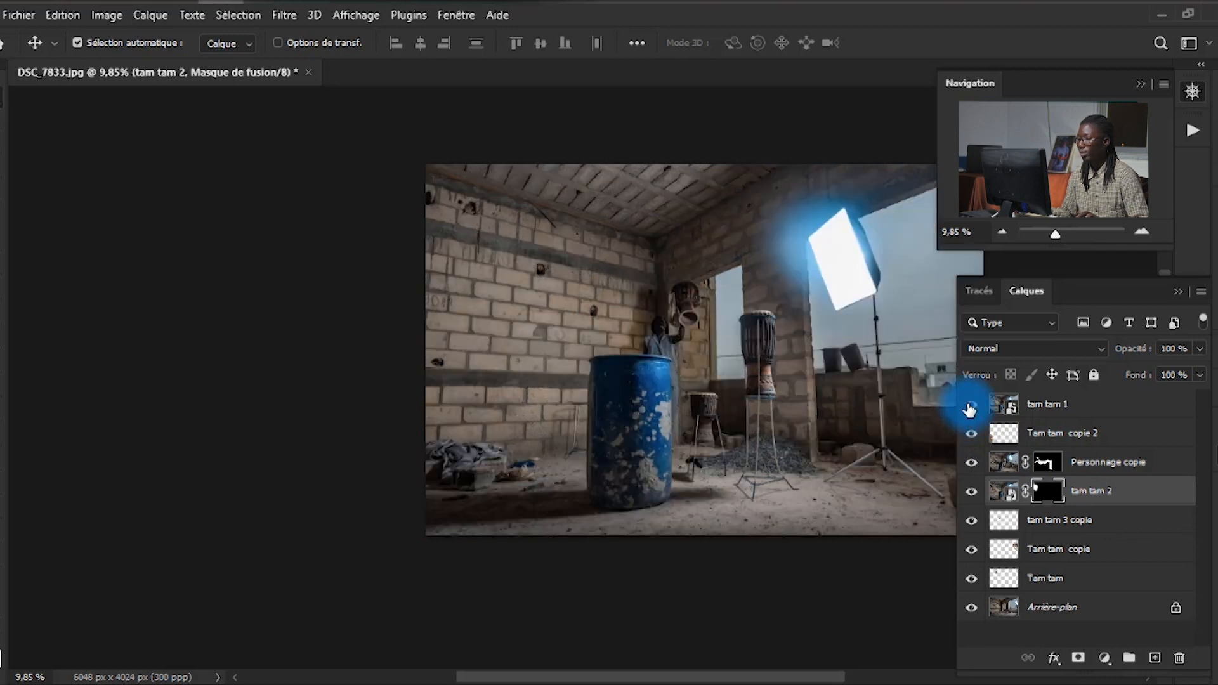
pyautogui.scroll(10, 698, 330)
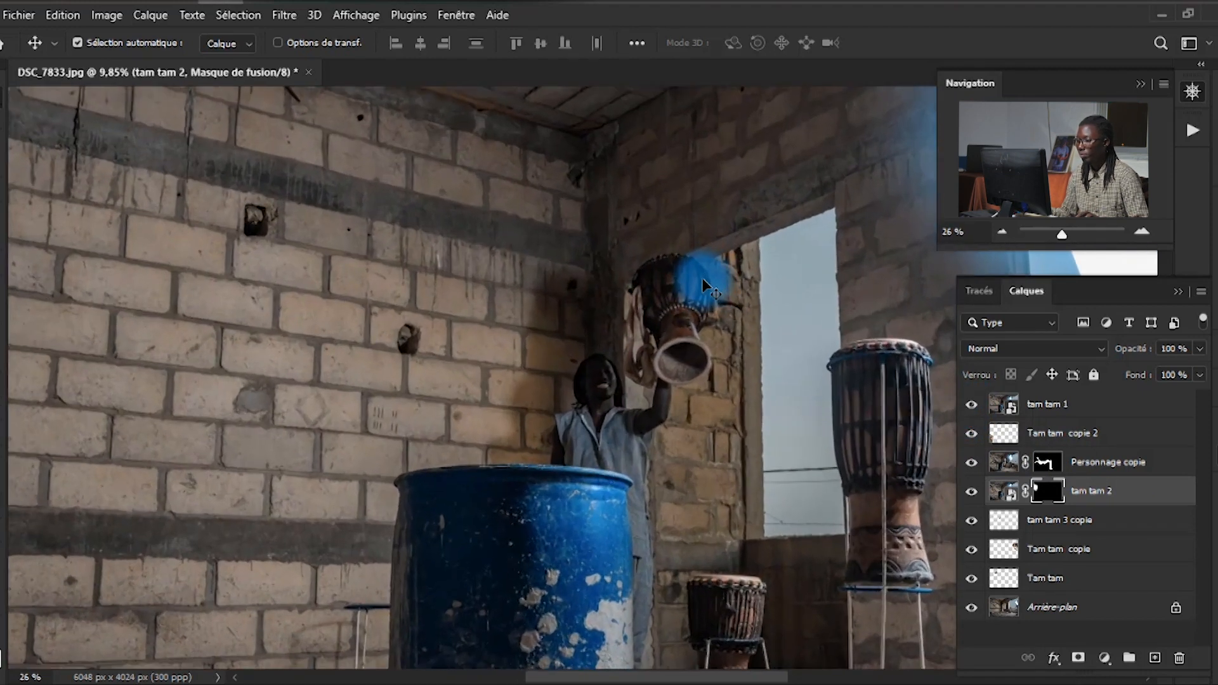
pyautogui.scroll(-6, 676, 280)
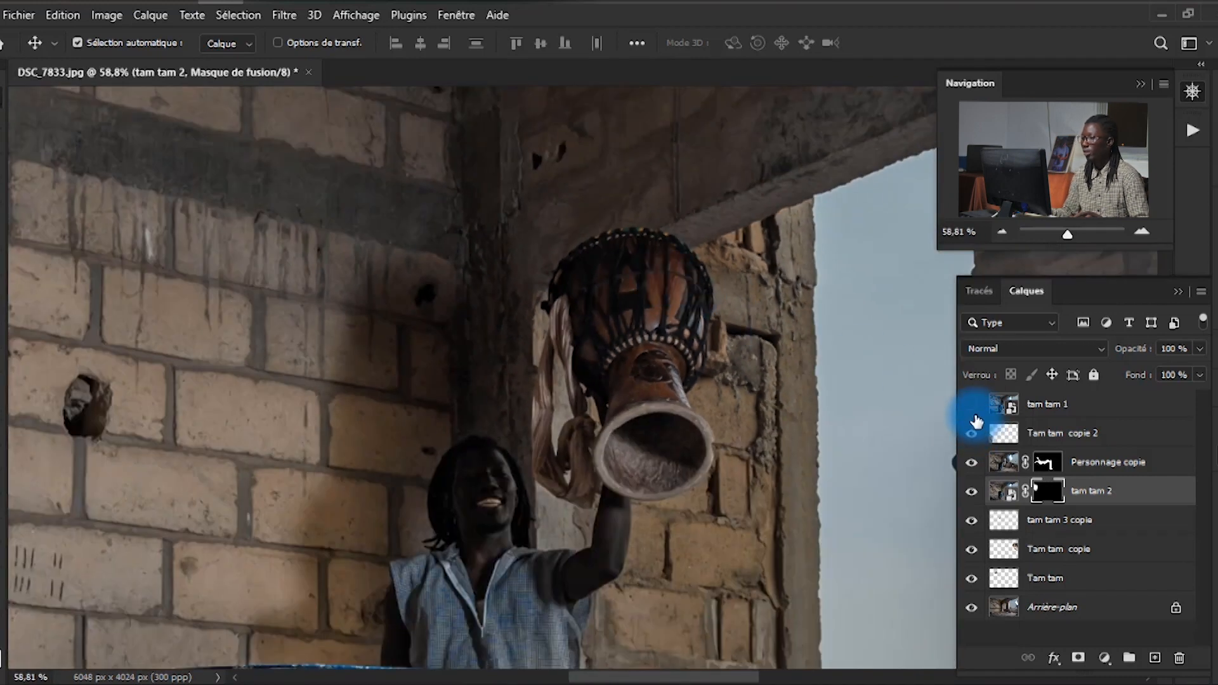
pyautogui.click(974, 412)
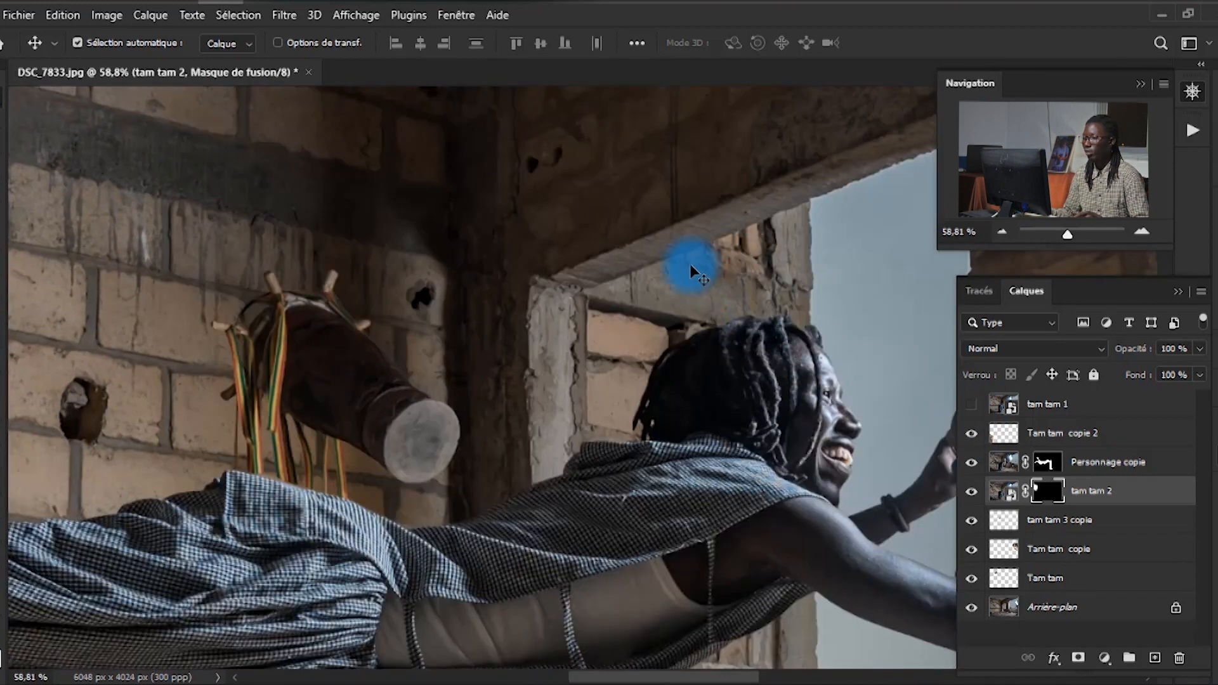
pyautogui.scroll(-5, 685, 256)
pyautogui.scroll(-1, 684, 256)
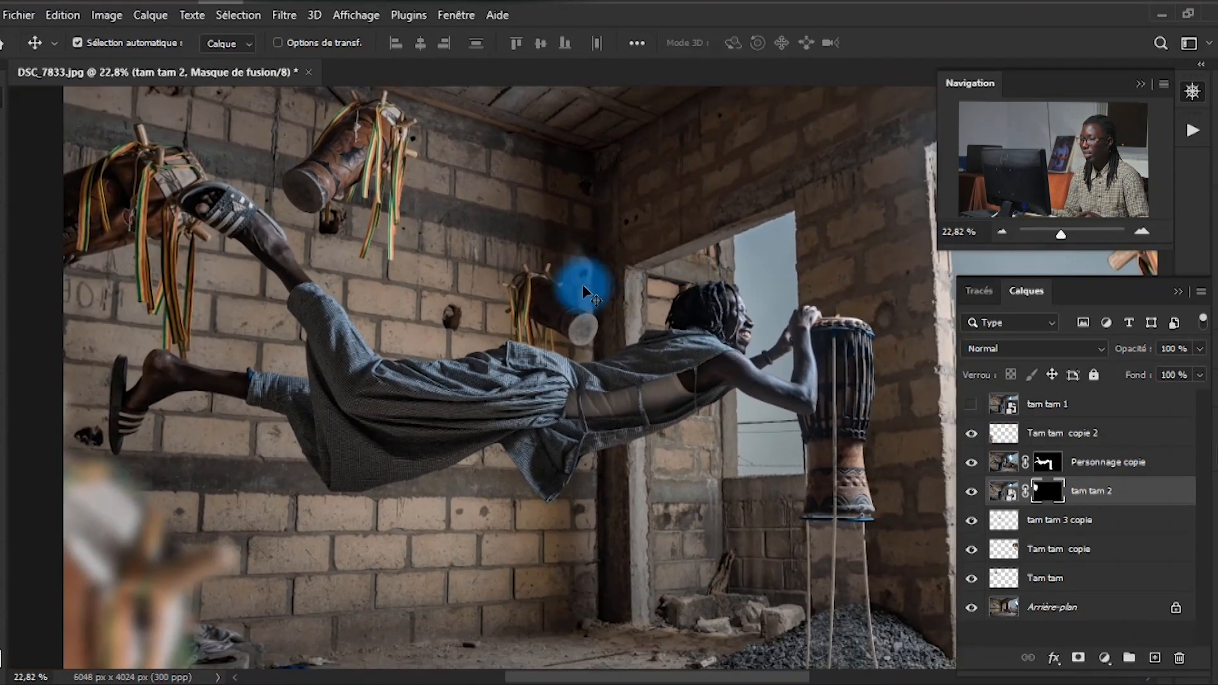
pyautogui.click(971, 405)
pyautogui.click(970, 407)
pyautogui.click(971, 408)
pyautogui.click(970, 409)
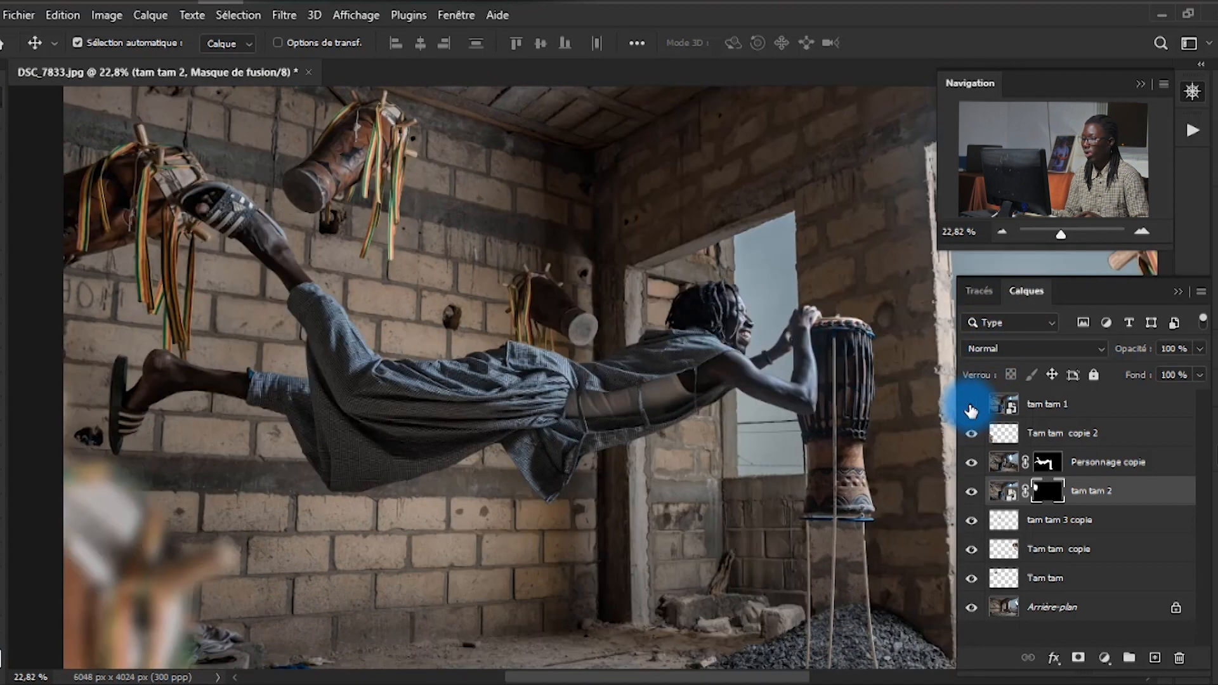
pyautogui.click(972, 410)
pyautogui.click(971, 409)
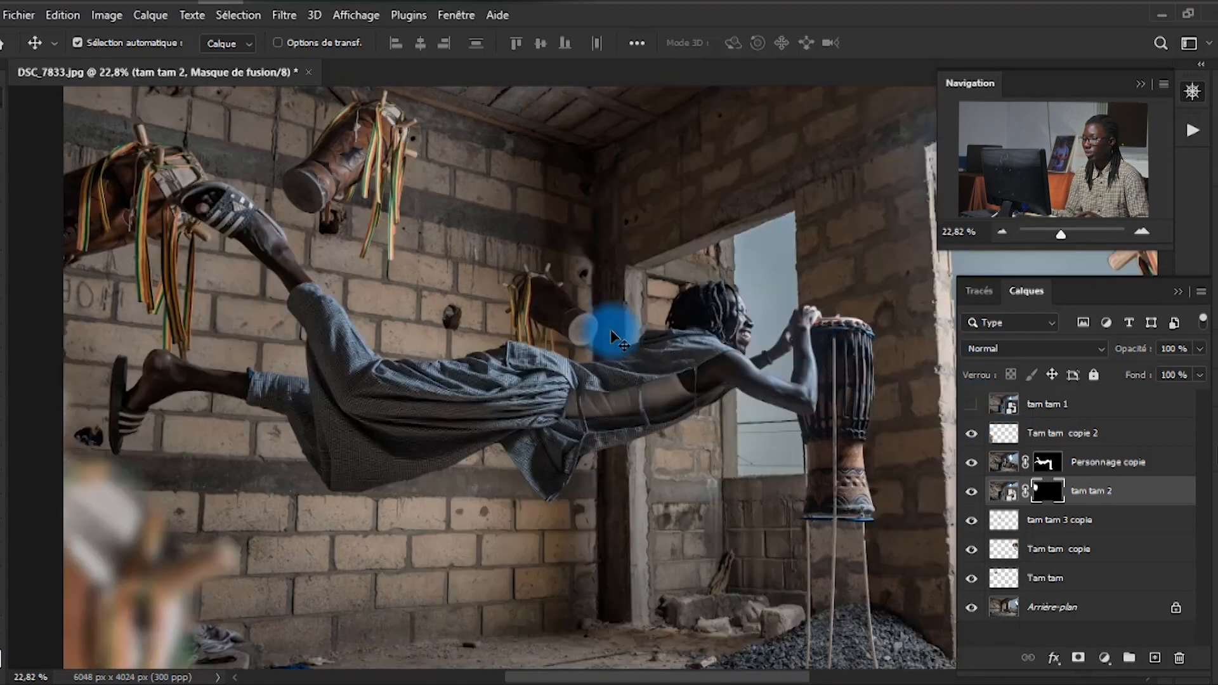
pyautogui.scroll(-3, 563, 293)
pyautogui.scroll(-1, 563, 293)
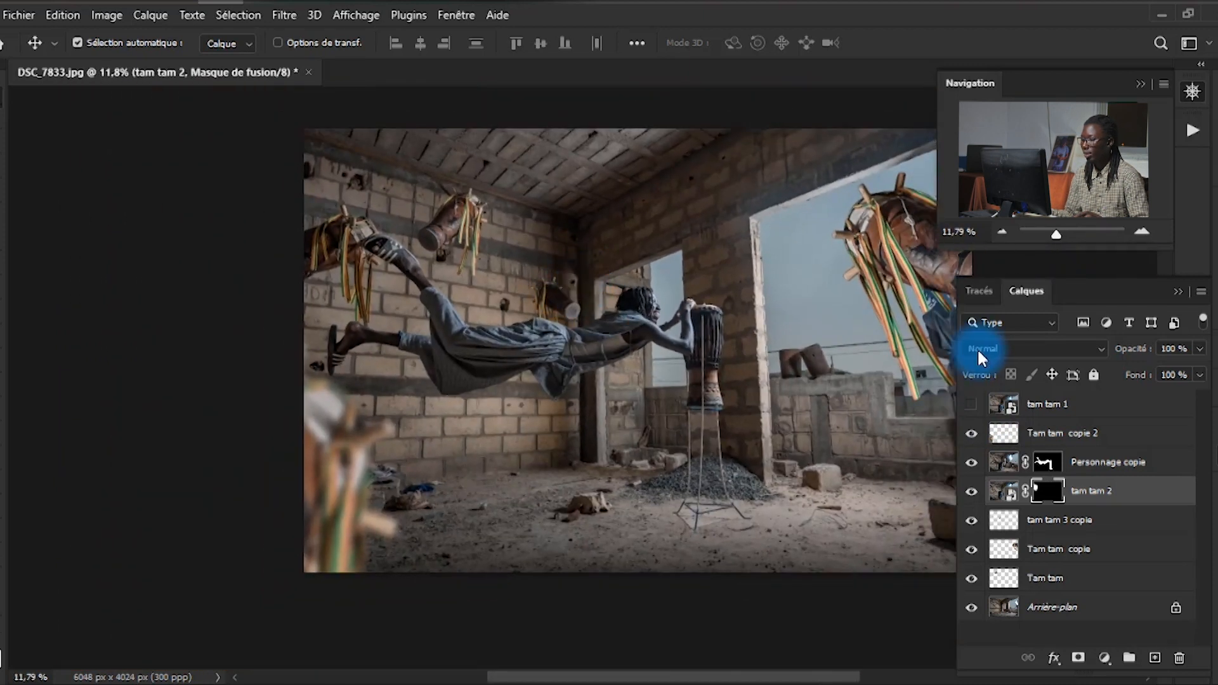
# Step: Show the tam tam 1 layer and trace a Pen path from the raised drum's rim along the hanging cloth's outer edge
pyautogui.click(972, 405)
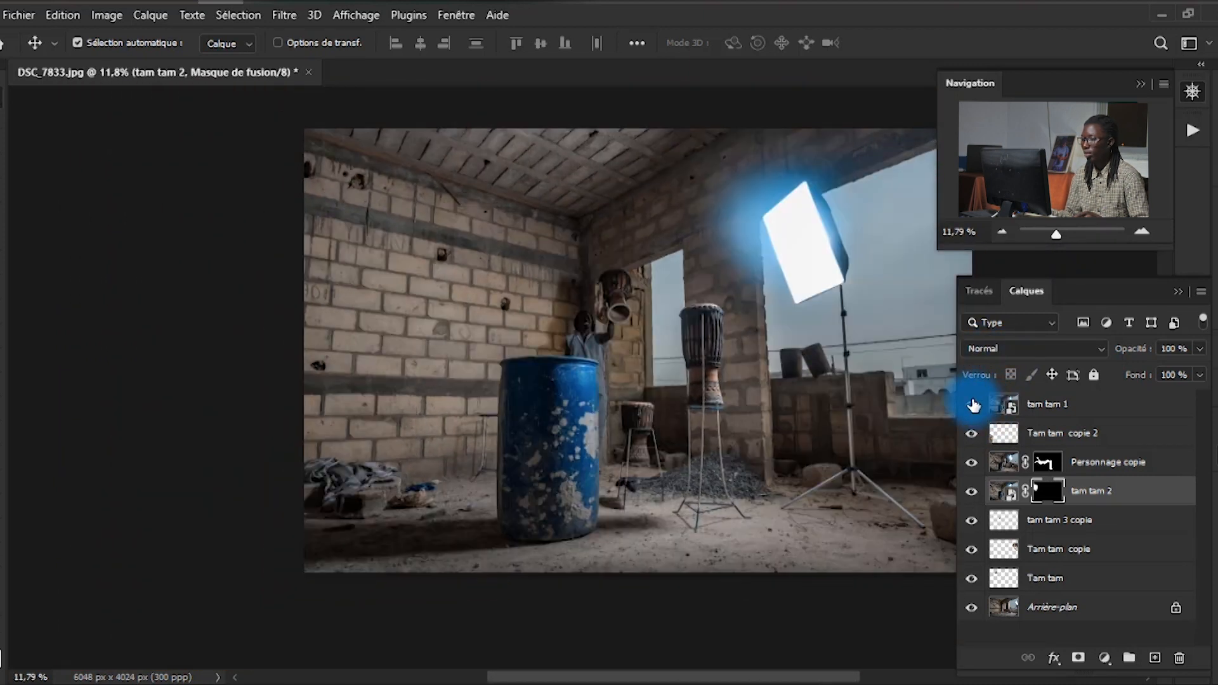
pyautogui.click(972, 405)
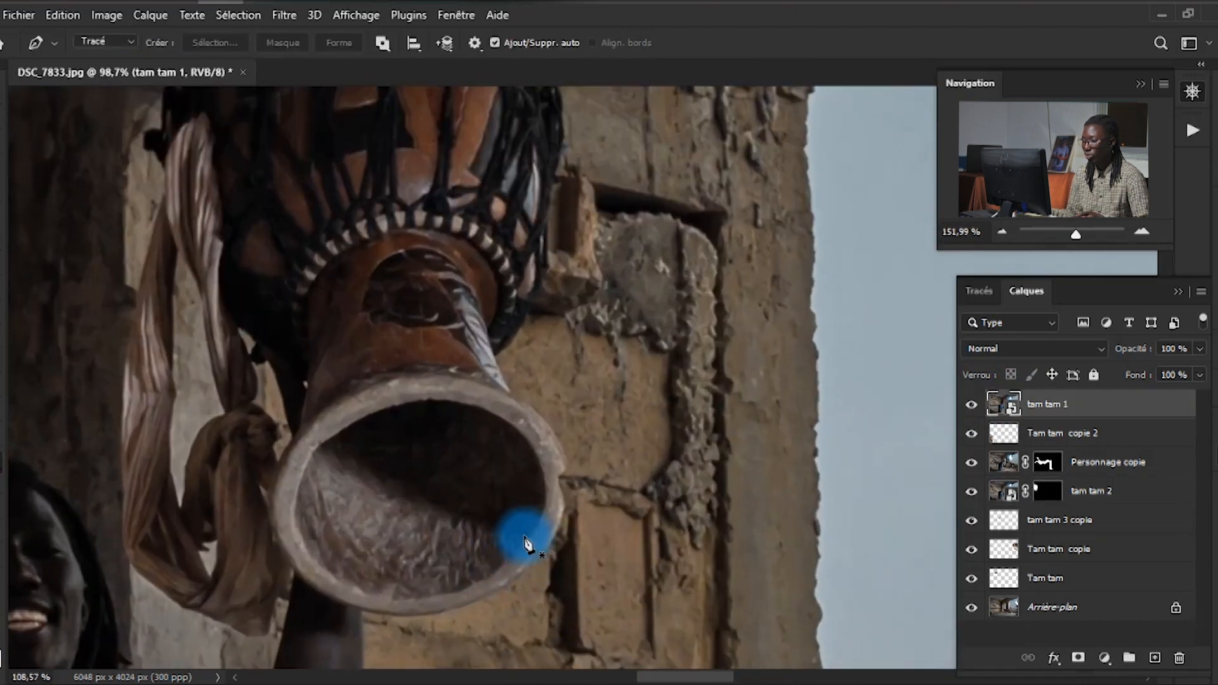
pyautogui.scroll(3, 573, 441)
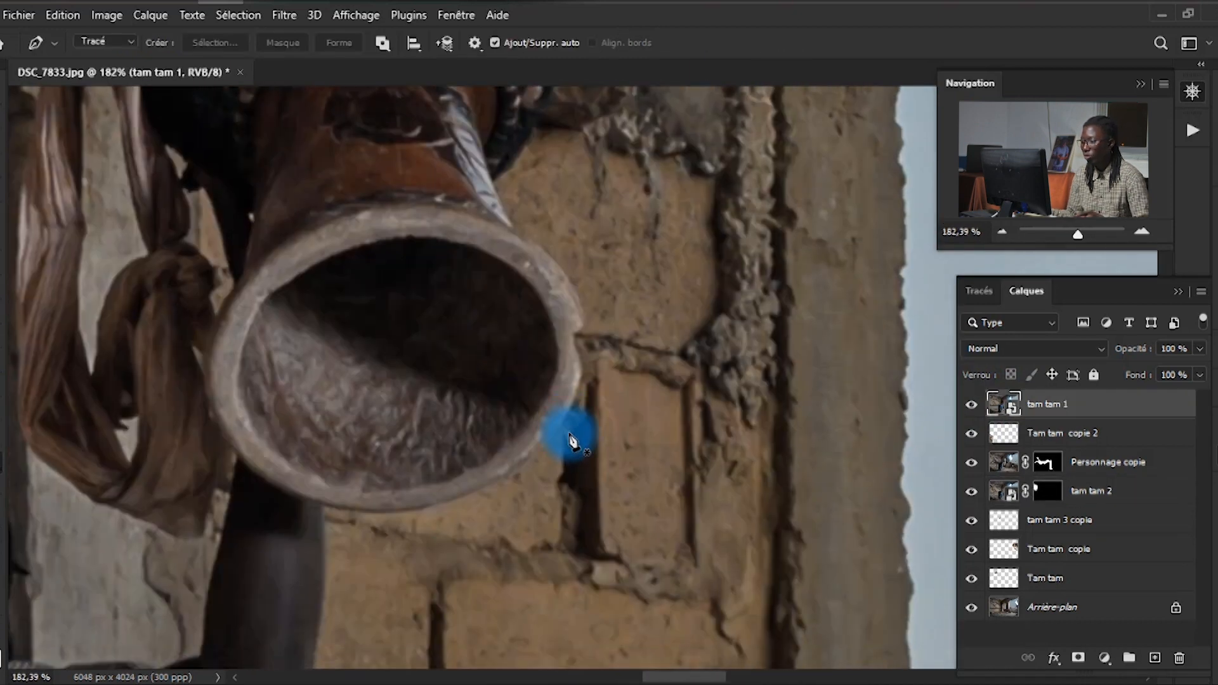
pyautogui.scroll(3, 574, 374)
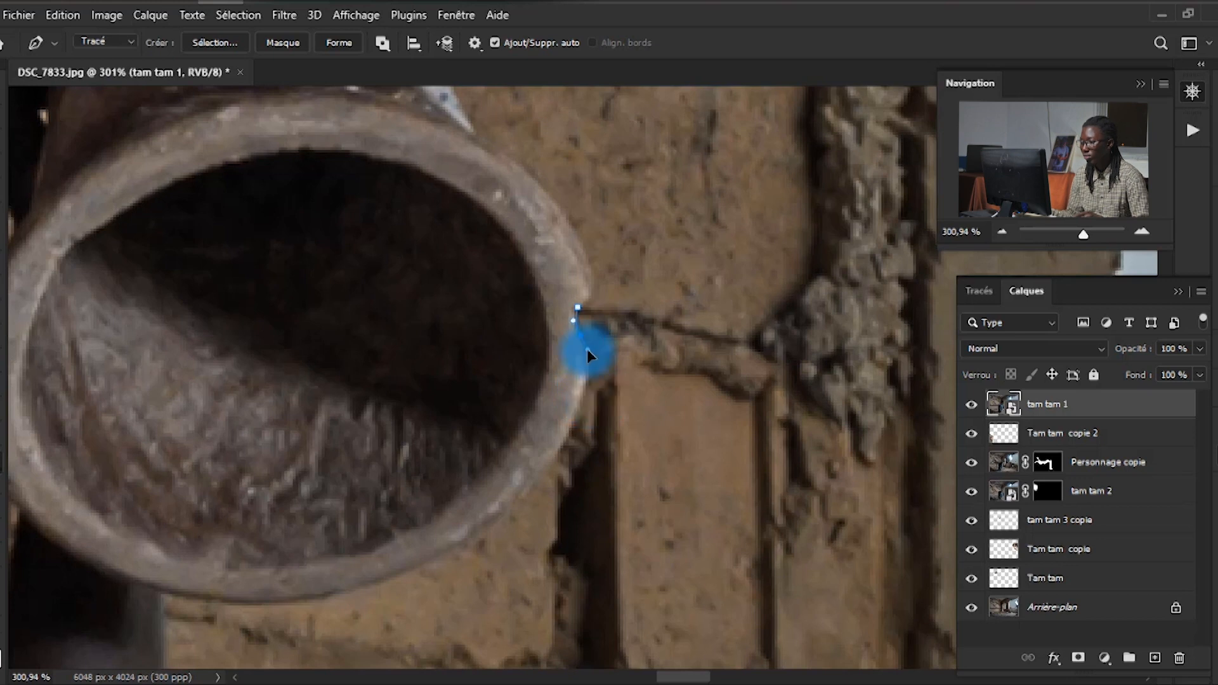
pyautogui.moveTo(306, 600); pyautogui.dragTo(179, 612)
pyautogui.moveTo(362, 536); pyautogui.dragTo(267, 509)
pyautogui.click(210, 649)
pyautogui.scroll(-6, 506, 470)
pyautogui.scroll(8, 506, 470)
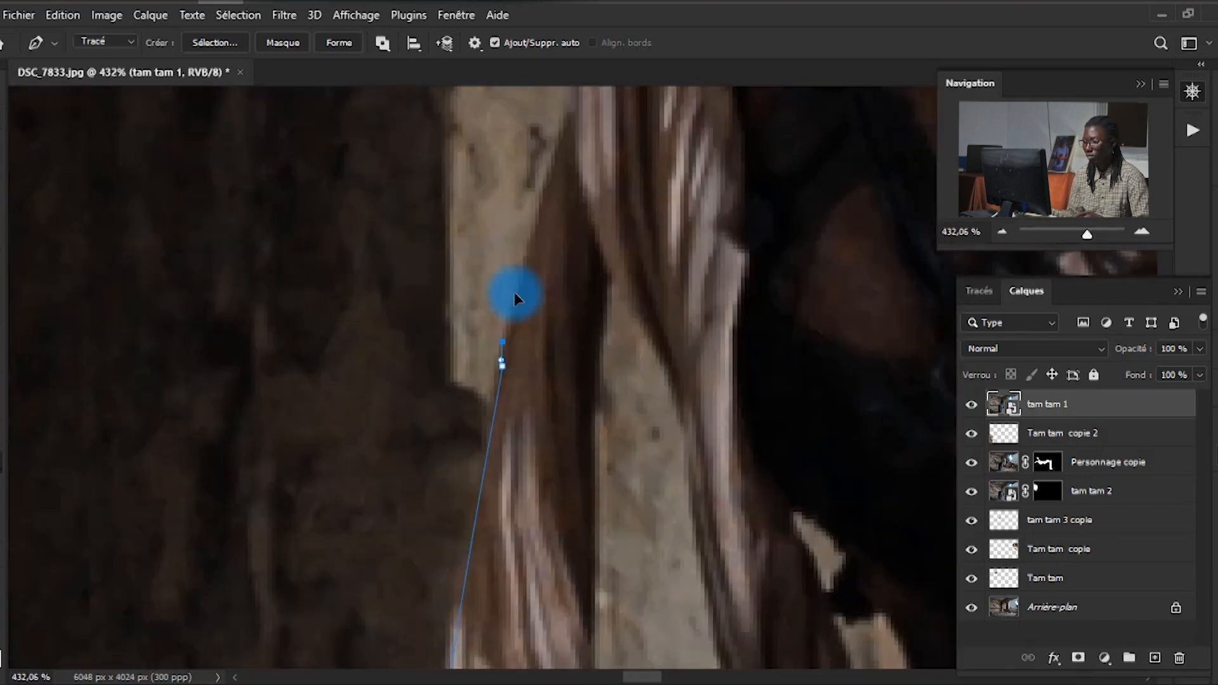
pyautogui.click(542, 398)
pyautogui.click(534, 382)
pyautogui.moveTo(510, 374); pyautogui.dragTo(504, 360)
pyautogui.moveTo(519, 317); pyautogui.dragTo(527, 314)
# Step: Complete the Pen path around the rest of the raised drum and convert it to a selection
pyautogui.click(563, 313)
pyautogui.moveTo(575, 179); pyautogui.dragTo(593, 133)
pyautogui.scroll(5, 594, 133)
pyautogui.moveTo(611, 409); pyautogui.dragTo(621, 388)
pyautogui.moveTo(640, 353); pyautogui.dragTo(649, 338)
pyautogui.moveTo(692, 312); pyautogui.dragTo(703, 298)
pyautogui.moveTo(741, 251); pyautogui.dragTo(768, 237)
pyautogui.moveTo(764, 366); pyautogui.dragTo(797, 368)
pyautogui.moveTo(751, 197)
pyautogui.mouseDown()
pyautogui.moveTo(785, 245)
pyautogui.moveTo(745, 291)
pyautogui.mouseUp()
pyautogui.scroll(-5, 761, 285)
pyautogui.moveTo(718, 390); pyautogui.dragTo(730, 396)
pyautogui.click(777, 570)
pyautogui.hotkey('ctrl', 'Return')
# Step: Refine the drum selection with the Quick Selection tool, subtracting the background areas between the drum and the cloth
pyautogui.scroll(-6, 737, 508)
pyautogui.press('w')
pyautogui.scroll(8, 417, 362)
pyautogui.scroll(-5, 416, 362)
pyautogui.click(68, 201)
pyautogui.click(353, 335)
pyautogui.hotkey('shift', 'w')
pyautogui.keyDown('alt'); pyautogui.click(479, 416); pyautogui.keyUp('alt')
pyautogui.keyDown('alt'); pyautogui.click(342, 378); pyautogui.keyUp('alt')
pyautogui.scroll(-9, 359, 292)
# Step: Use Select and Mask to output the drum selection as a new layer with a layer mask (Nouveau calque avec masque de fusion)
pyautogui.click(706, 41)
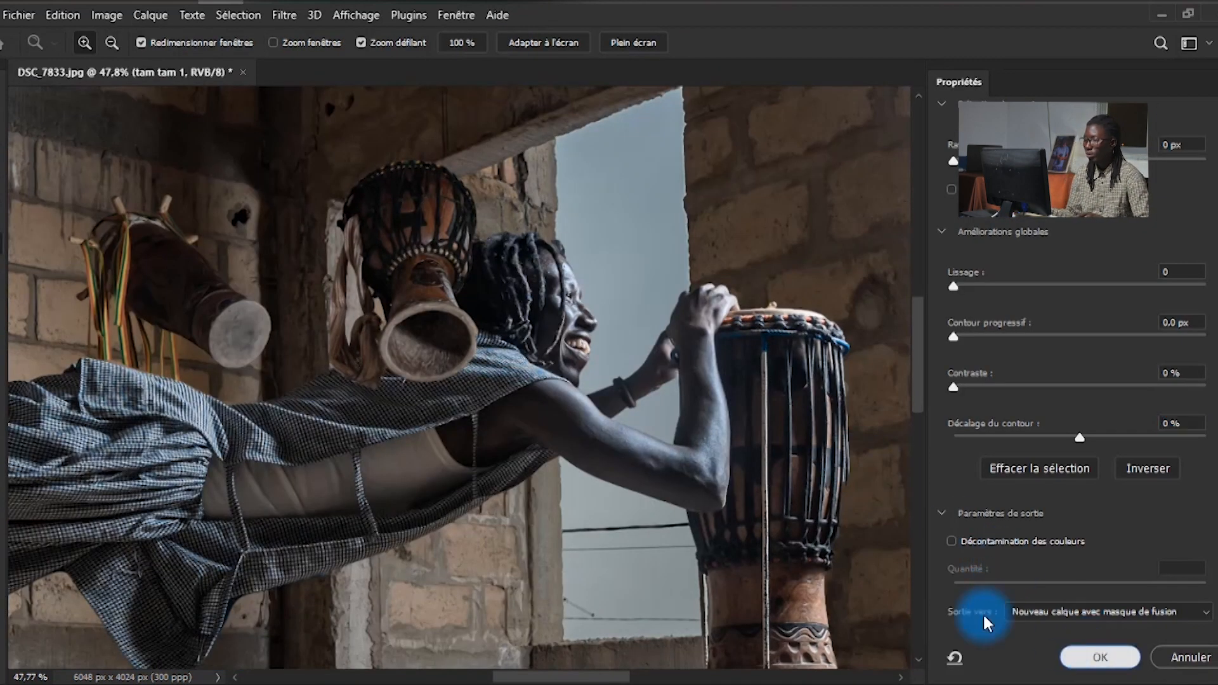
pyautogui.click(1067, 643)
pyautogui.scroll(-3, 538, 323)
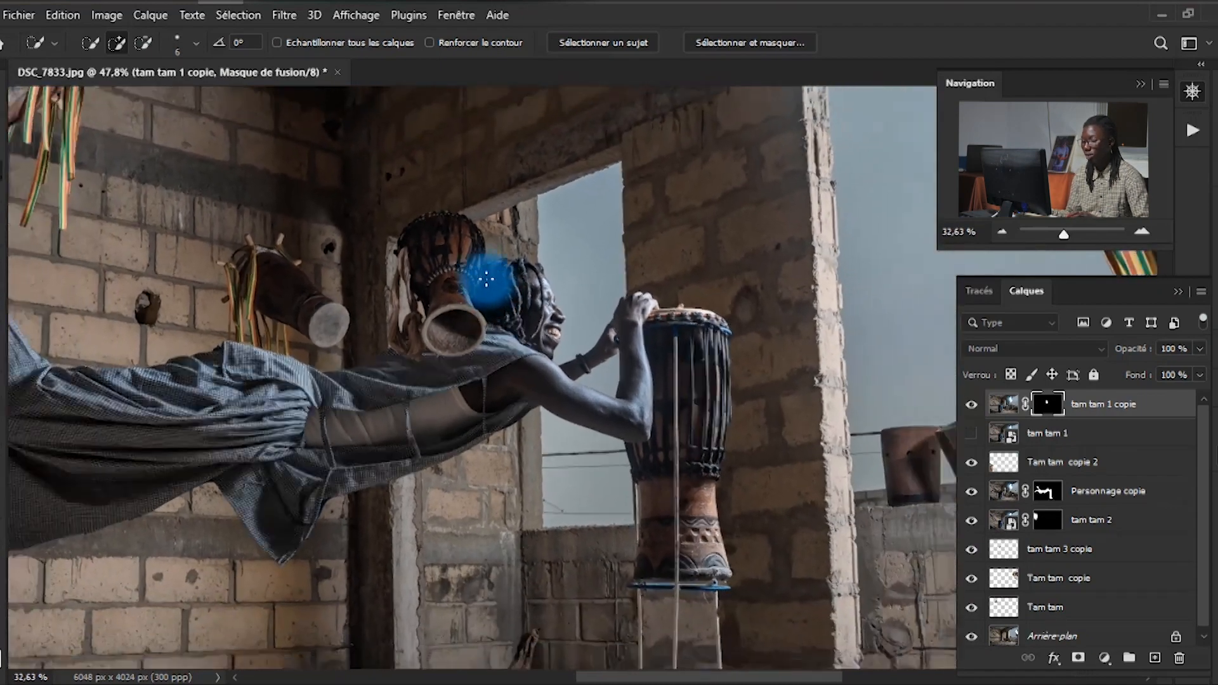
pyautogui.scroll(-4, 487, 280)
# Step: Move the tam tam 1 copie layer below Personnage copie so the drum sits behind the floating figure
pyautogui.press('v')
pyautogui.scroll(2, 492, 283)
pyautogui.moveTo(1095, 412); pyautogui.dragTo(1091, 494)
pyautogui.click(502, 287)
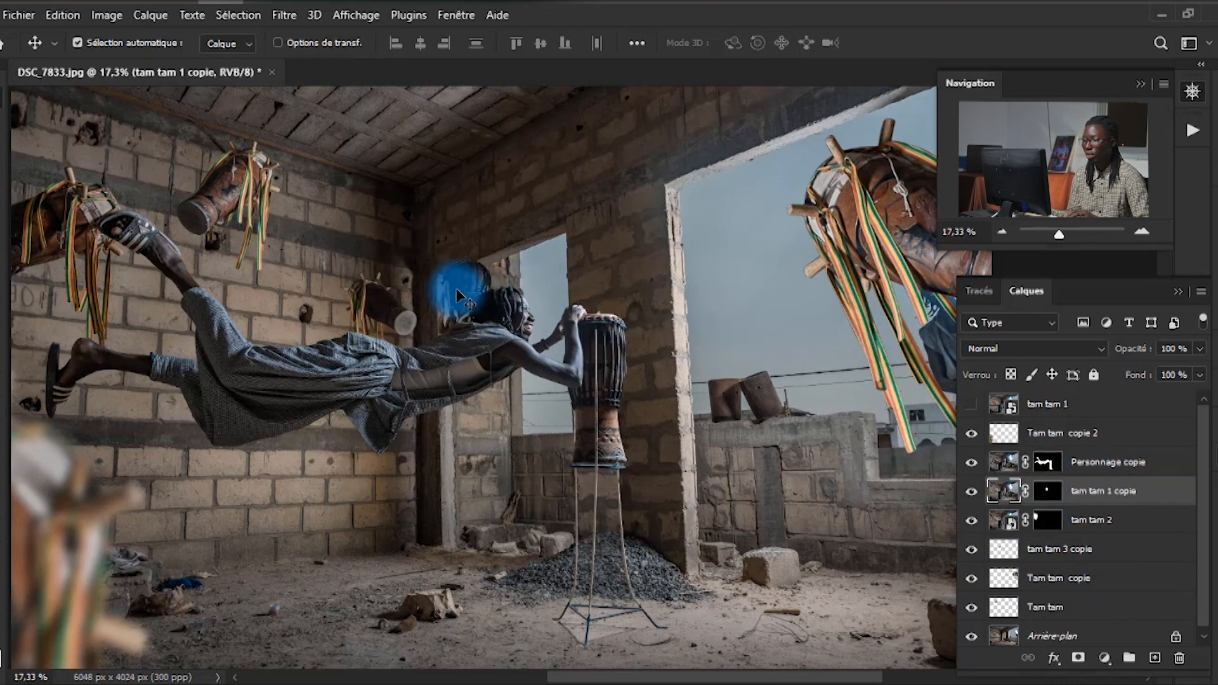
# Step: Scale the tam tam 1 copie drum to about 94% and position it above the floating figure's head against the brick wall
pyautogui.hotkey('ctrl', 't')
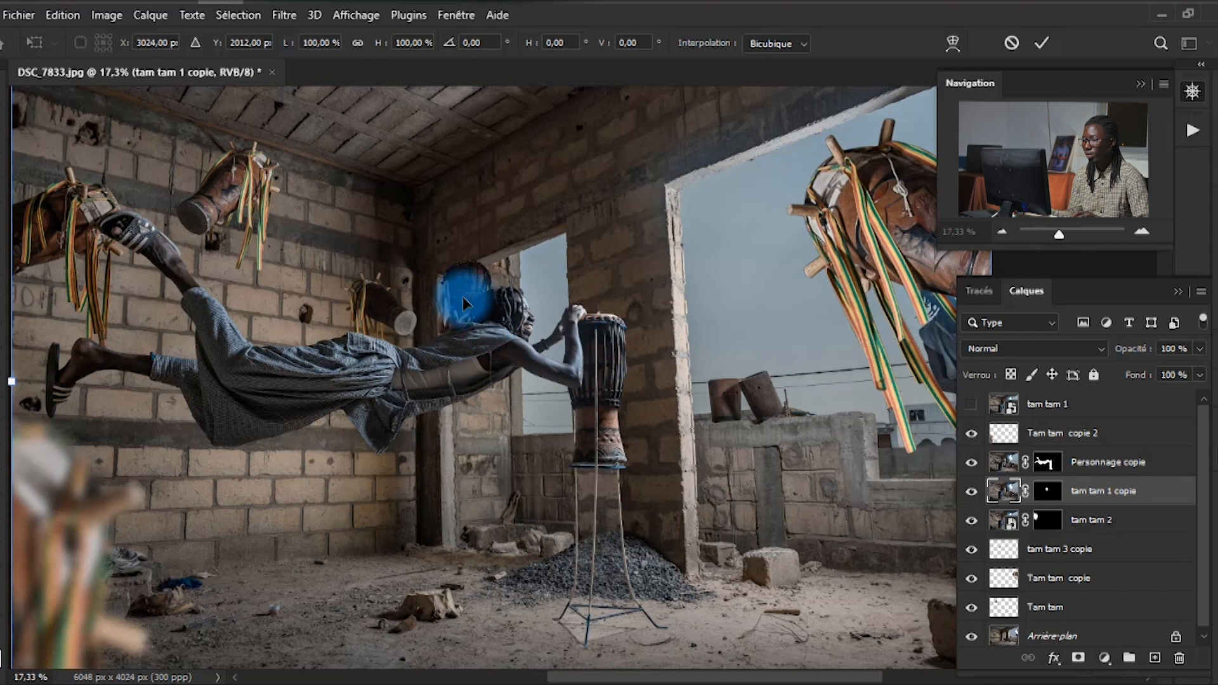
pyautogui.scroll(-4, 398, 302)
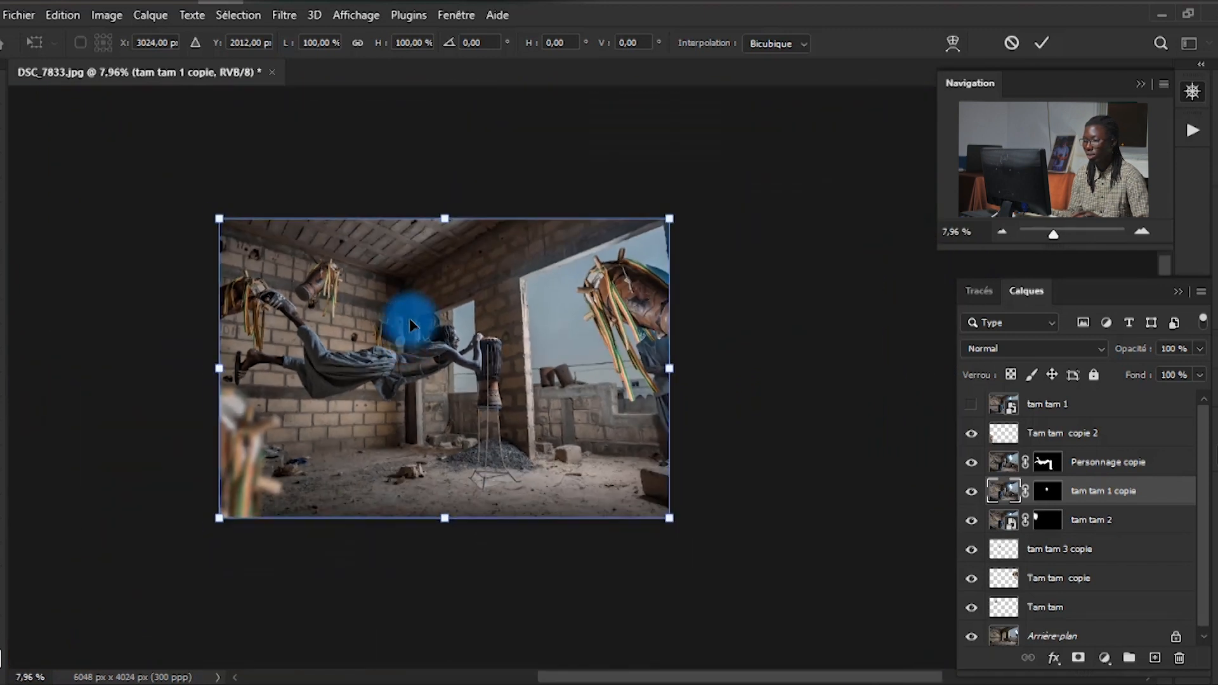
pyautogui.scroll(3, 417, 318)
pyautogui.moveTo(438, 330); pyautogui.dragTo(481, 264)
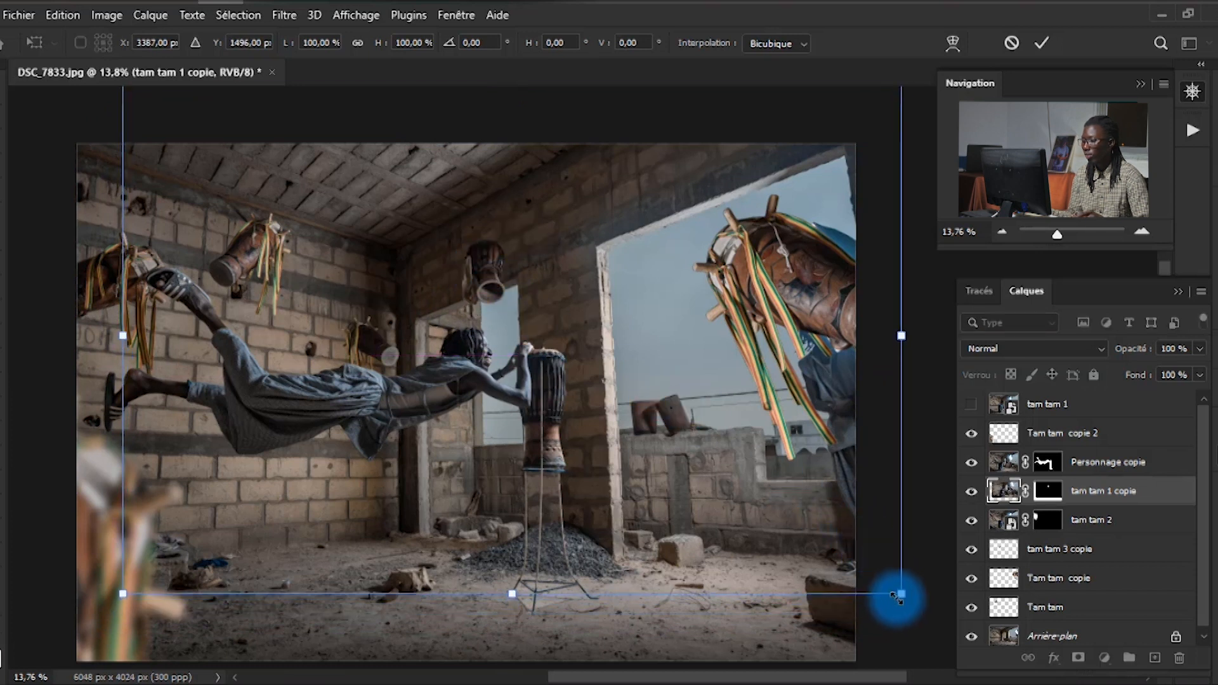
pyautogui.moveTo(892, 590); pyautogui.dragTo(848, 561)
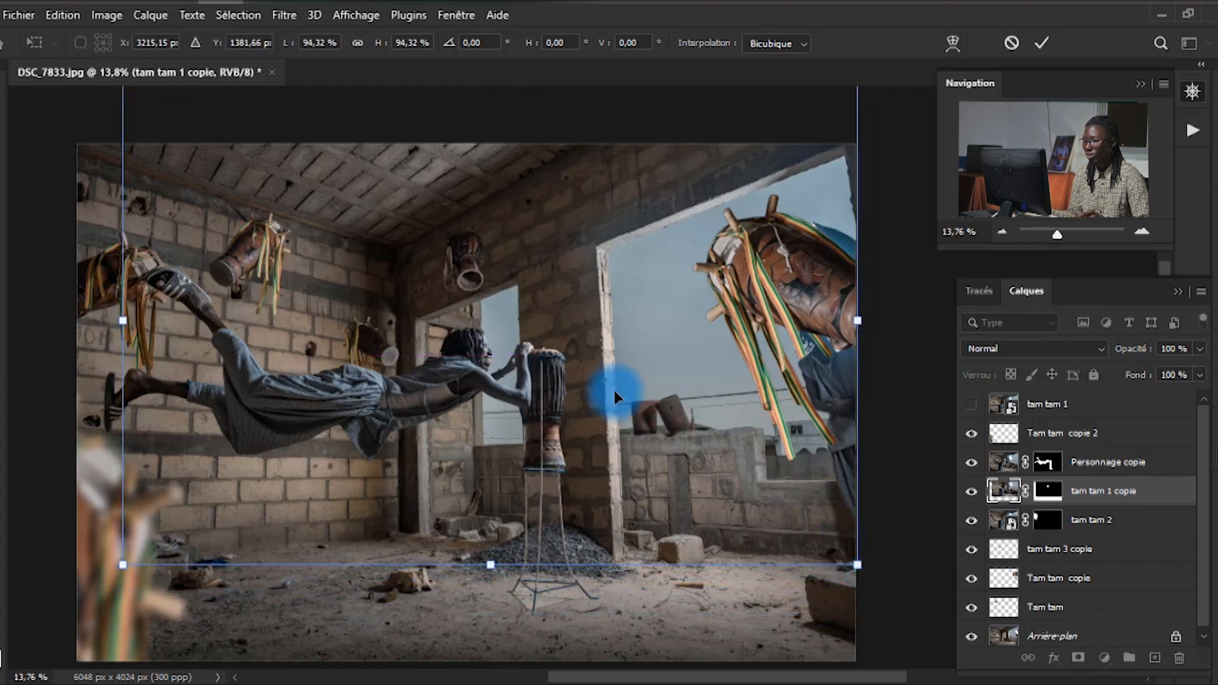
pyautogui.moveTo(561, 327); pyautogui.dragTo(553, 335)
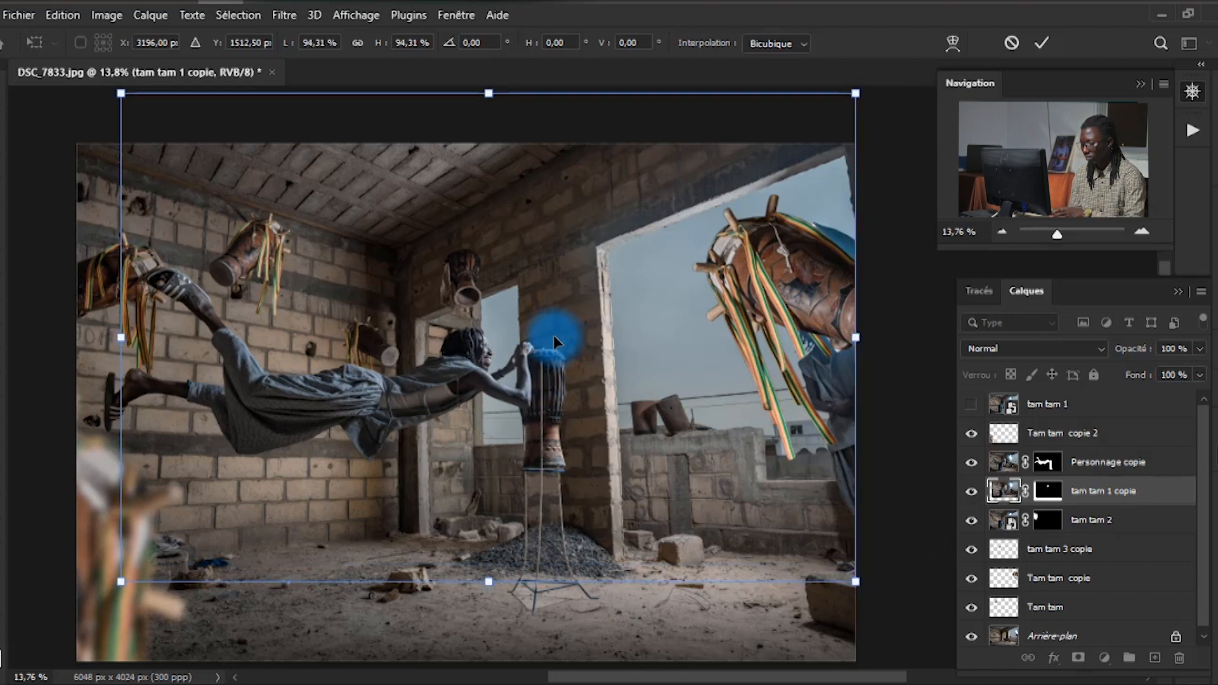
pyautogui.press('Return')
# Step: Duplicate the tam tam 1 copie layer and convert the duplicate to a smart object (Convertir en objet dynamique)
pyautogui.scroll(-2, 501, 292)
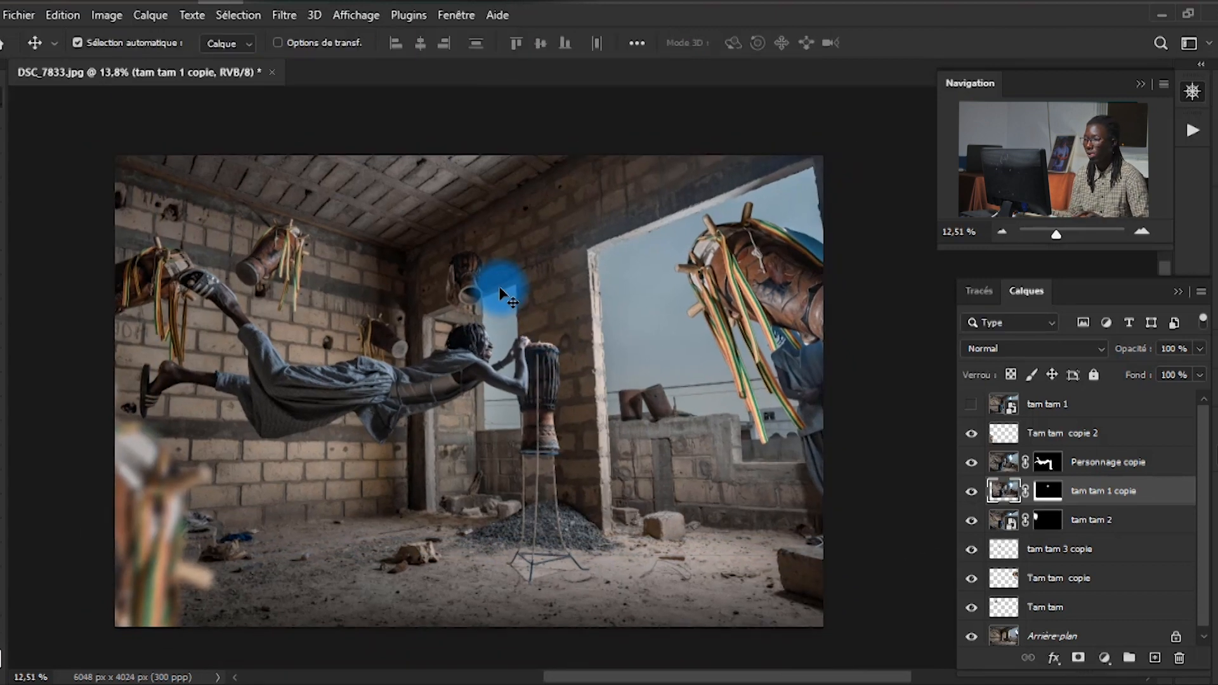
pyautogui.scroll(2, 501, 293)
pyautogui.hotkey('ctrl', 'j')
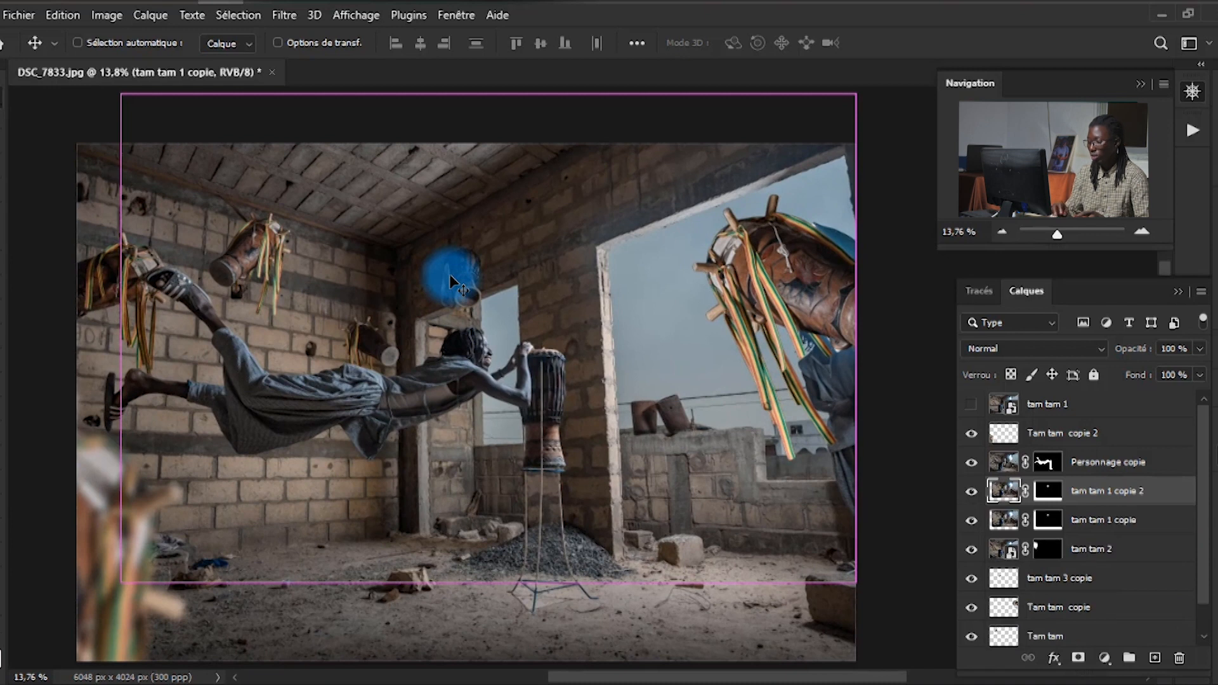
pyautogui.rightClick(1184, 493)
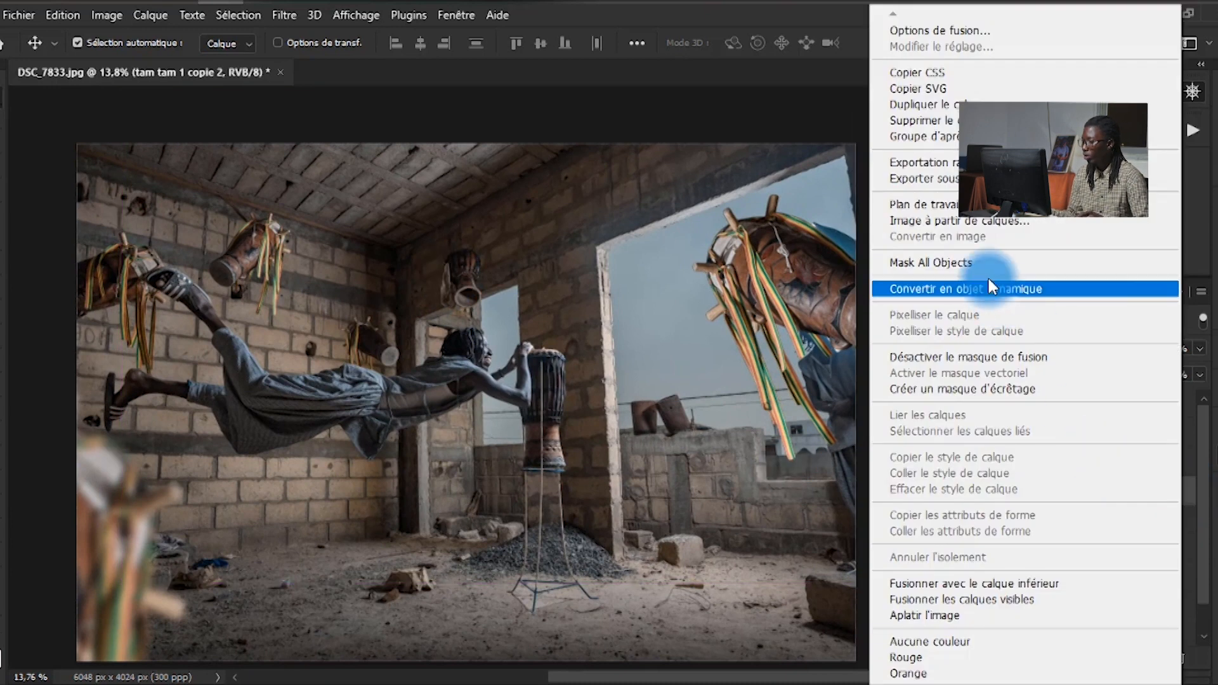
pyautogui.click(943, 291)
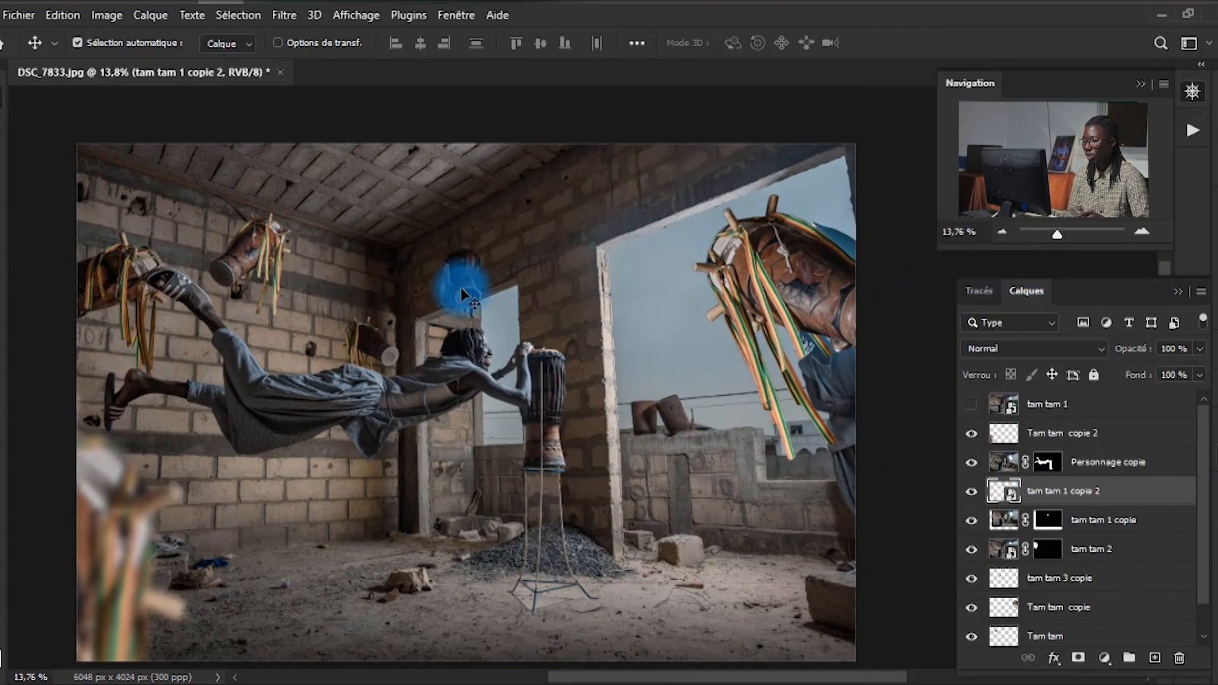
# Step: Enlarge the tam tam 1 copie 2 drum to about 180% and place it in the large wall opening beside the big ribboned drum
pyautogui.hotkey('ctrl', 't')
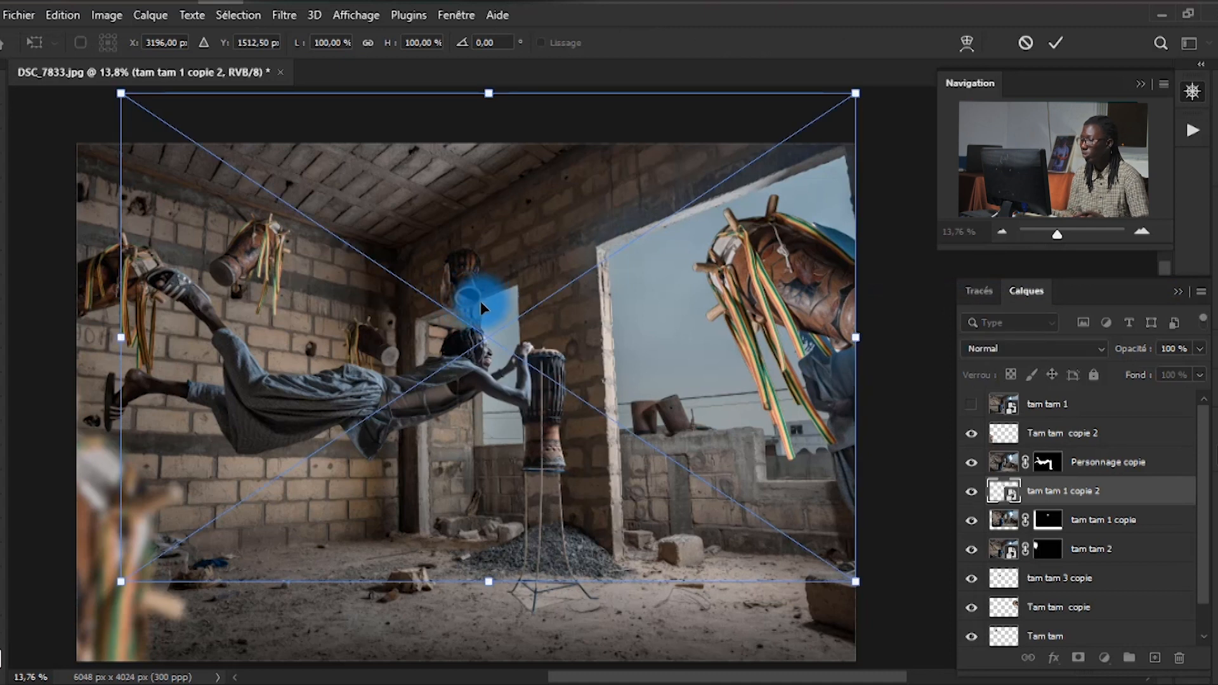
pyautogui.moveTo(478, 305); pyautogui.dragTo(603, 397)
pyautogui.scroll(-3, 546, 374)
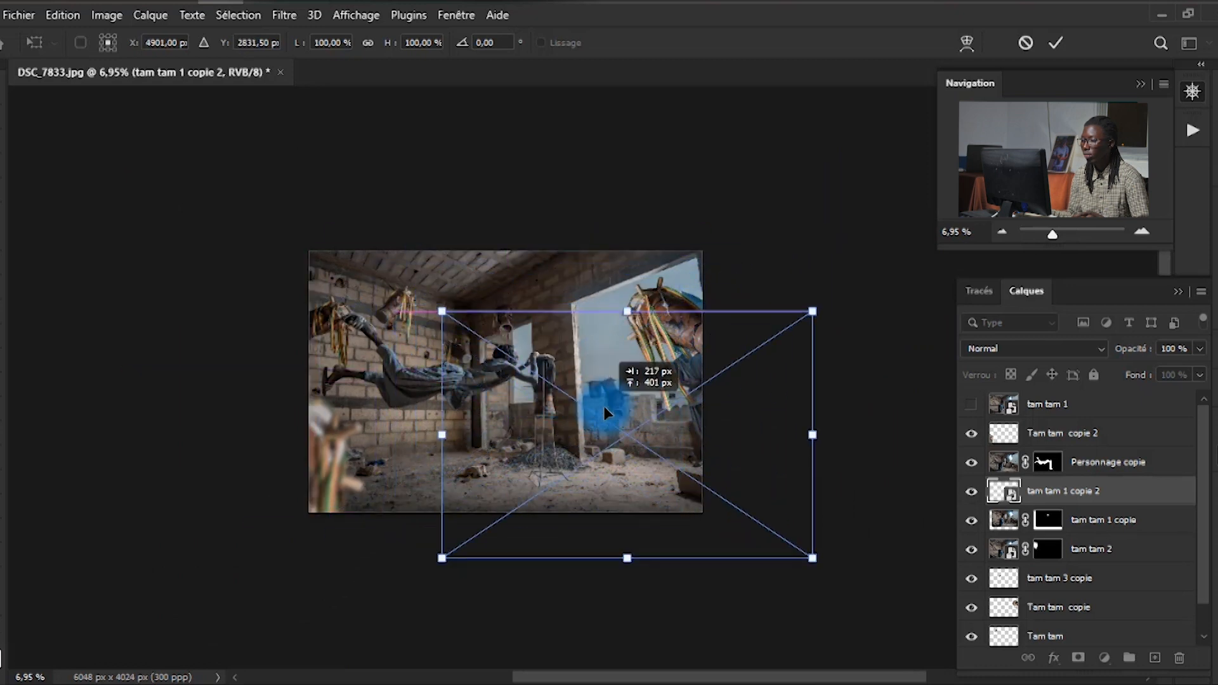
pyautogui.moveTo(440, 309); pyautogui.dragTo(106, 161)
pyautogui.moveTo(484, 326); pyautogui.dragTo(656, 397)
pyautogui.moveTo(298, 614); pyautogui.dragTo(394, 504)
pyautogui.hotkey('ctrl', 'z')
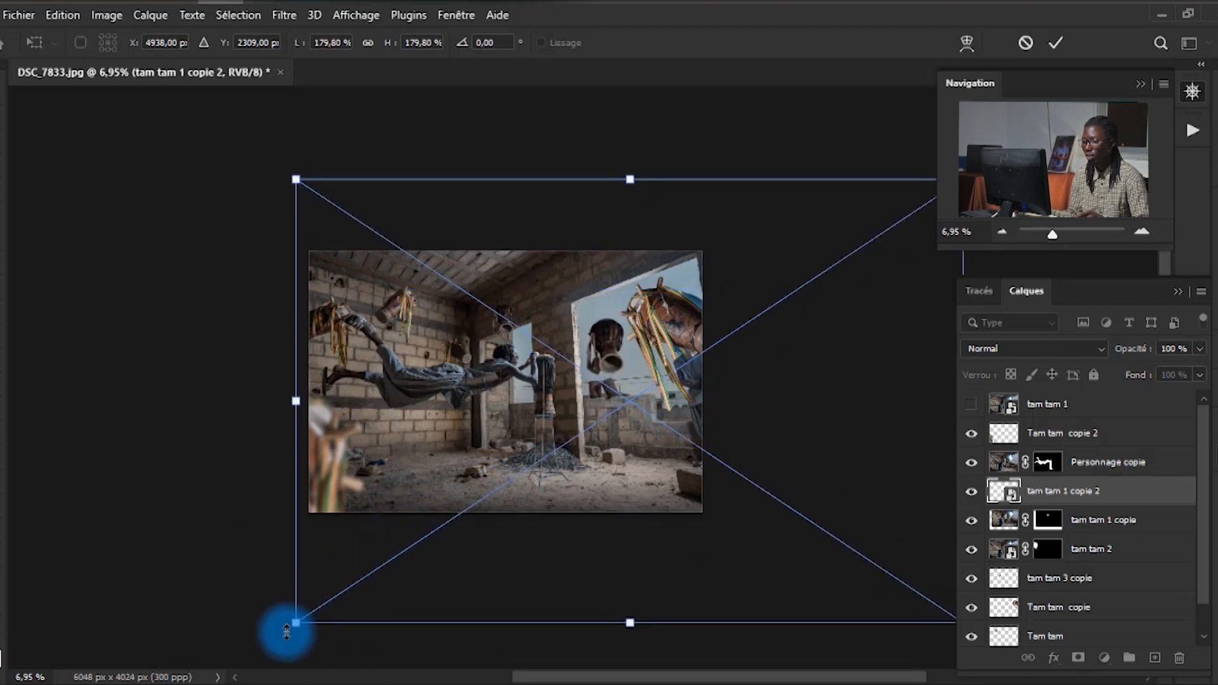
# Step: Scale the small drum copy to 69,95 %, rotate it to -59,49°, and place it high in the large window opening
pyautogui.moveTo(293, 623); pyautogui.dragTo(587, 427)
pyautogui.moveTo(786, 345); pyautogui.dragTo(529, 337)
pyautogui.moveTo(390, 242); pyautogui.dragTo(468, 463)
pyautogui.moveTo(576, 367); pyautogui.dragTo(595, 340)
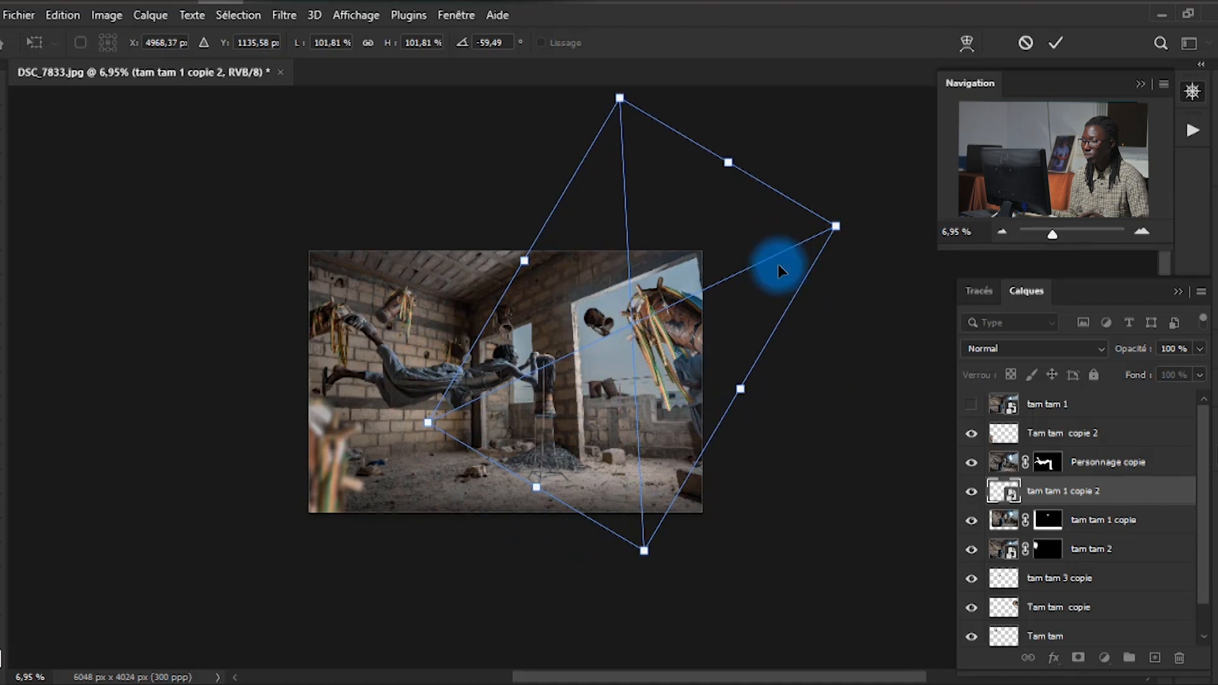
pyautogui.moveTo(823, 233); pyautogui.dragTo(692, 274)
pyautogui.moveTo(607, 325); pyautogui.dragTo(657, 294)
pyautogui.press('Return')
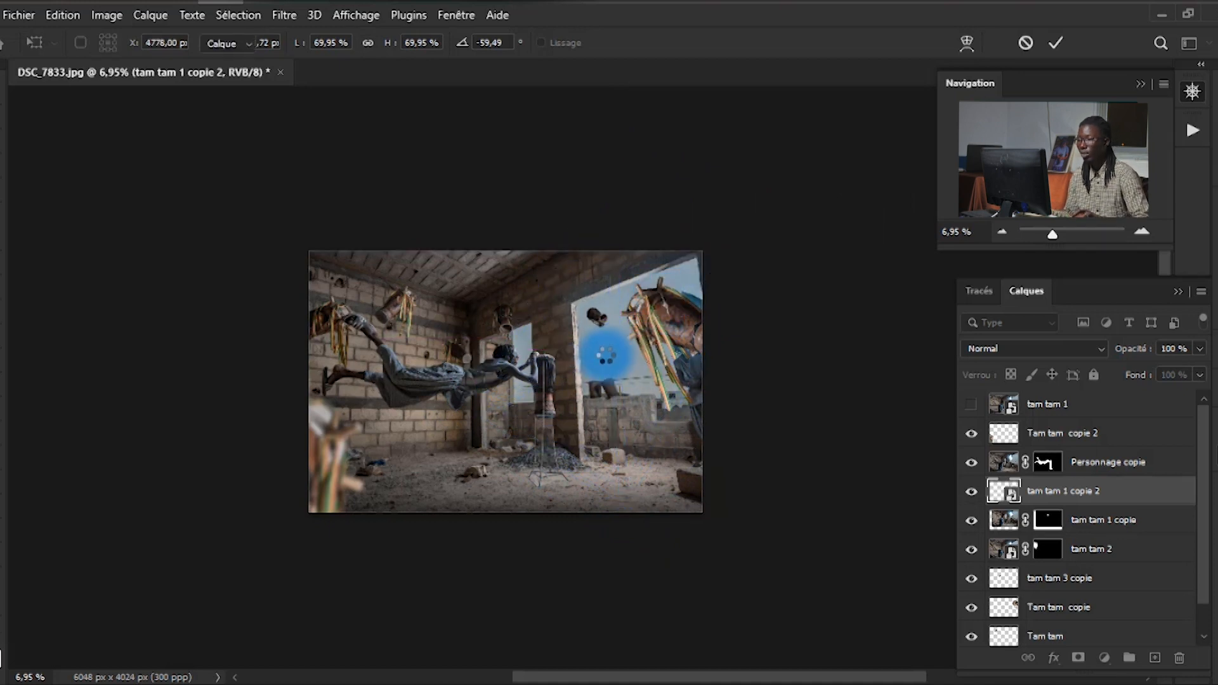
# Step: Reduce the opacity of the tam tam 1 copie 2 layer to 71 %
pyautogui.scroll(6, 607, 350)
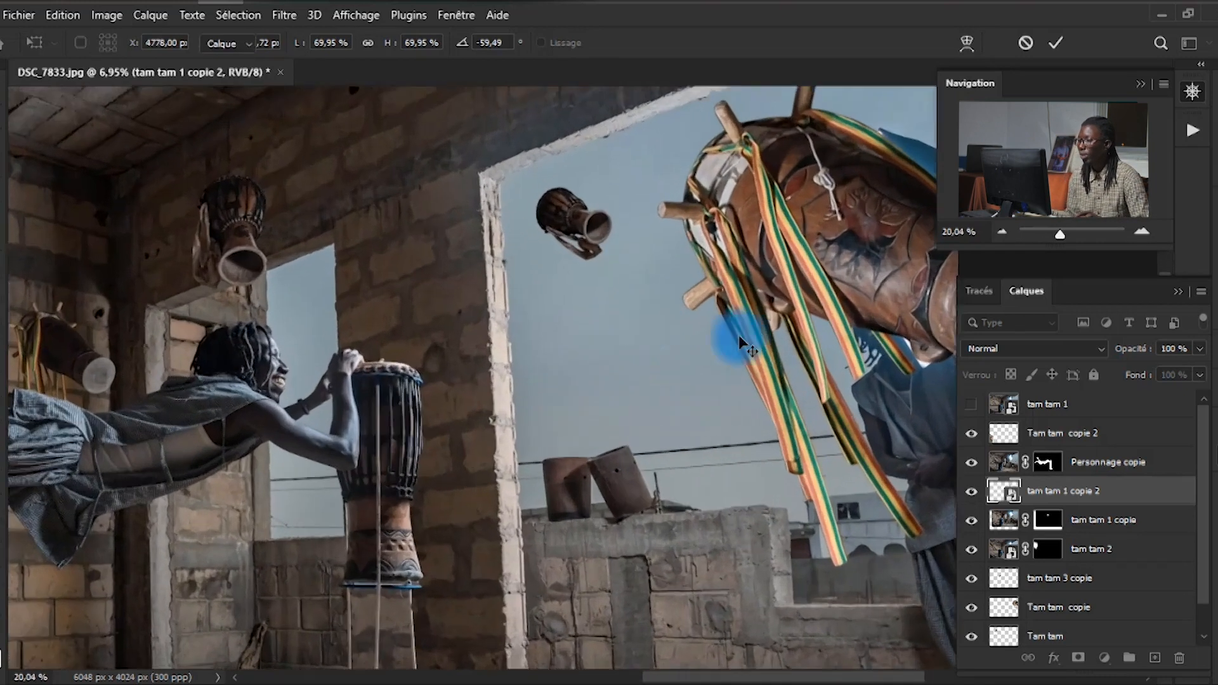
pyautogui.scroll(-1, 644, 366)
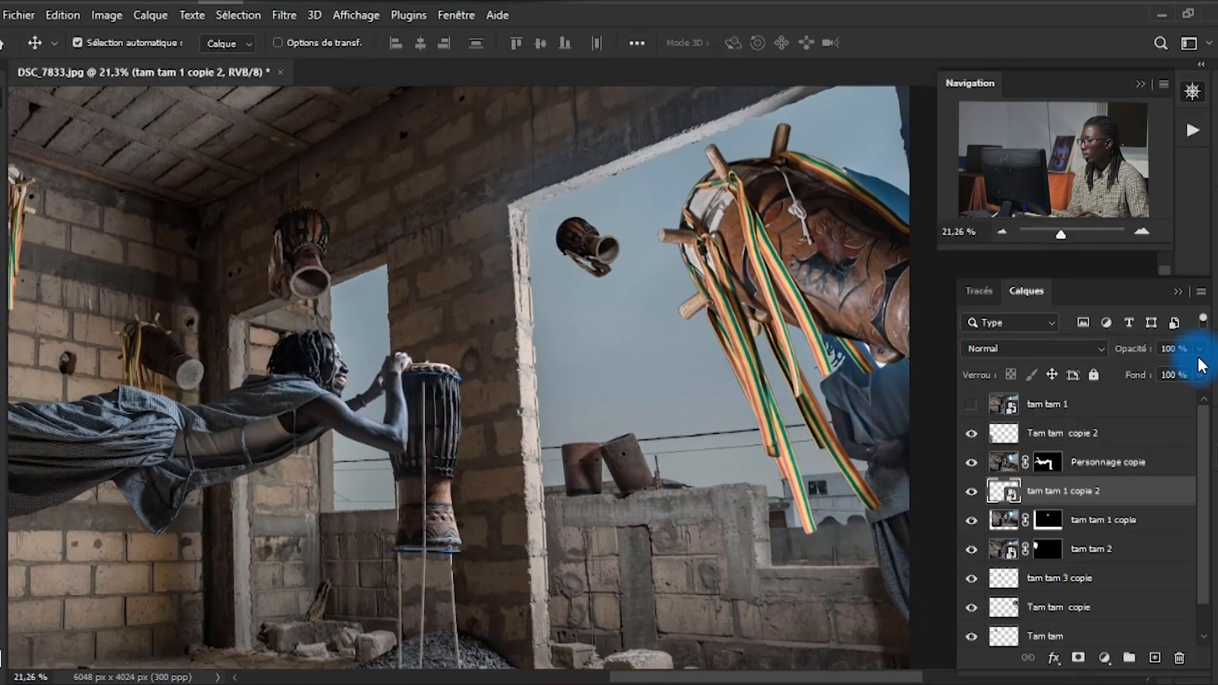
pyautogui.moveTo(1193, 358); pyautogui.dragTo(1184, 366)
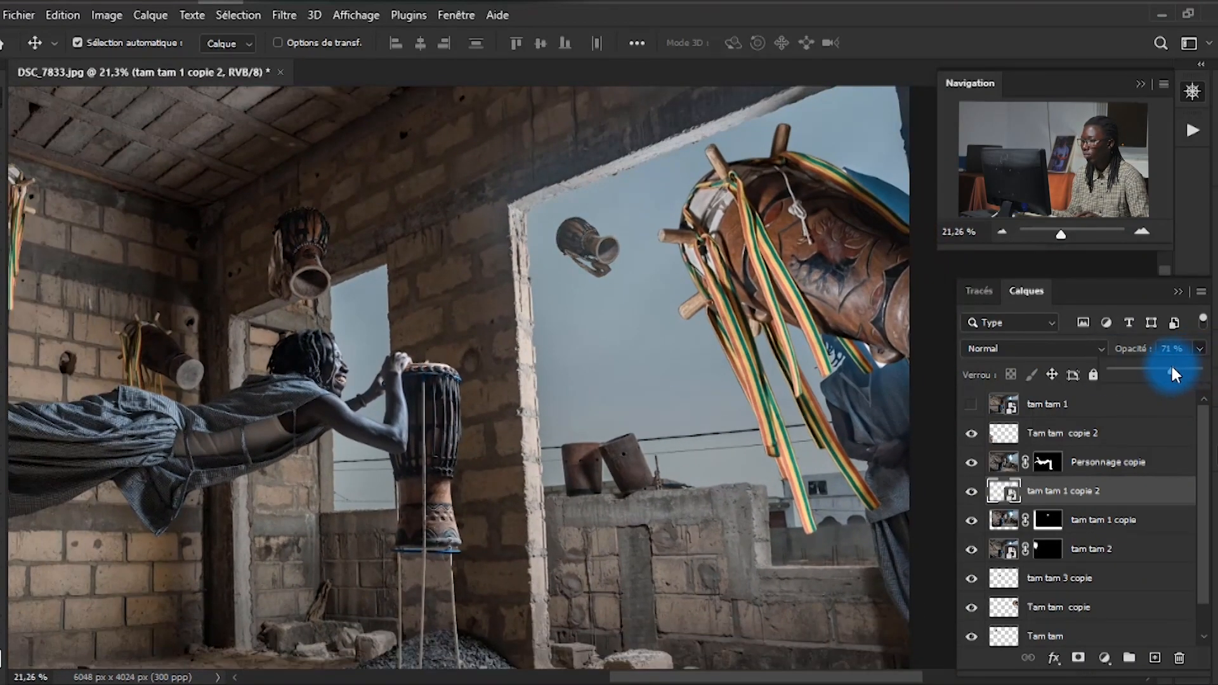
pyautogui.scroll(-3, 383, 232)
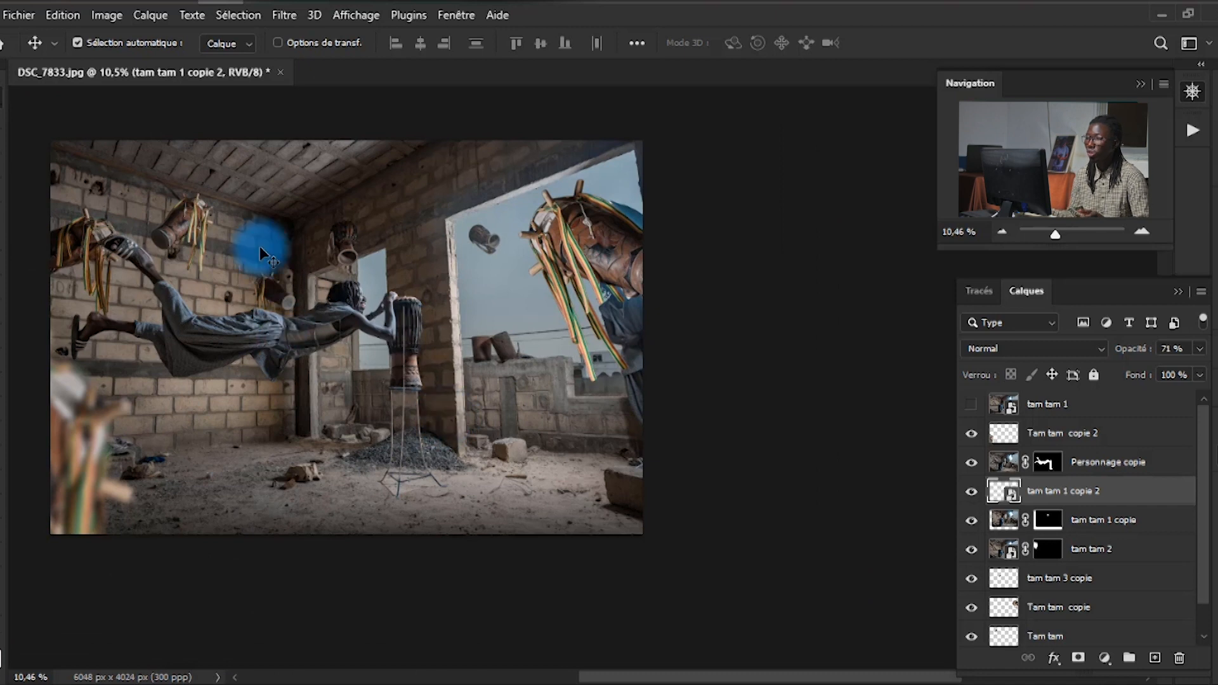
pyautogui.scroll(2, 179, 206)
pyautogui.scroll(-2, 619, 221)
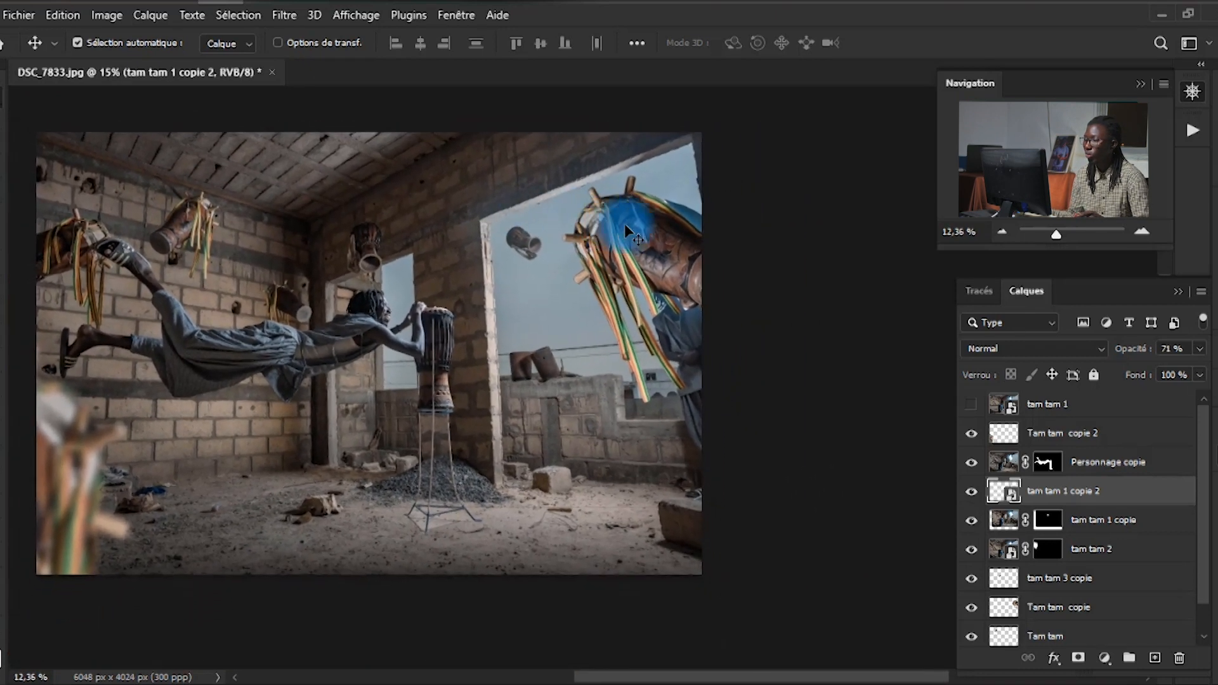
# Step: Reposition the large ribboned drum on the Tam tam copie layer slightly lower at the right edge of the photo
pyautogui.moveTo(636, 229); pyautogui.dragTo(690, 303)
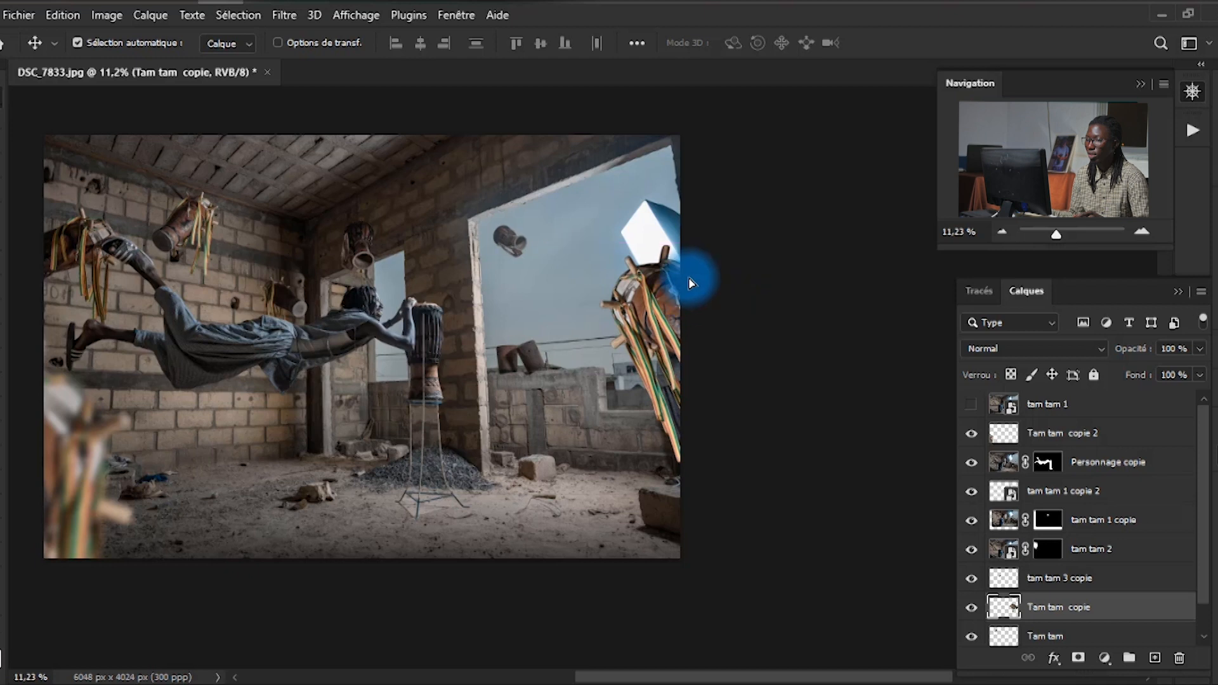
pyautogui.moveTo(678, 311); pyautogui.dragTo(628, 291)
pyautogui.click(1145, 359)
pyautogui.click(509, 102)
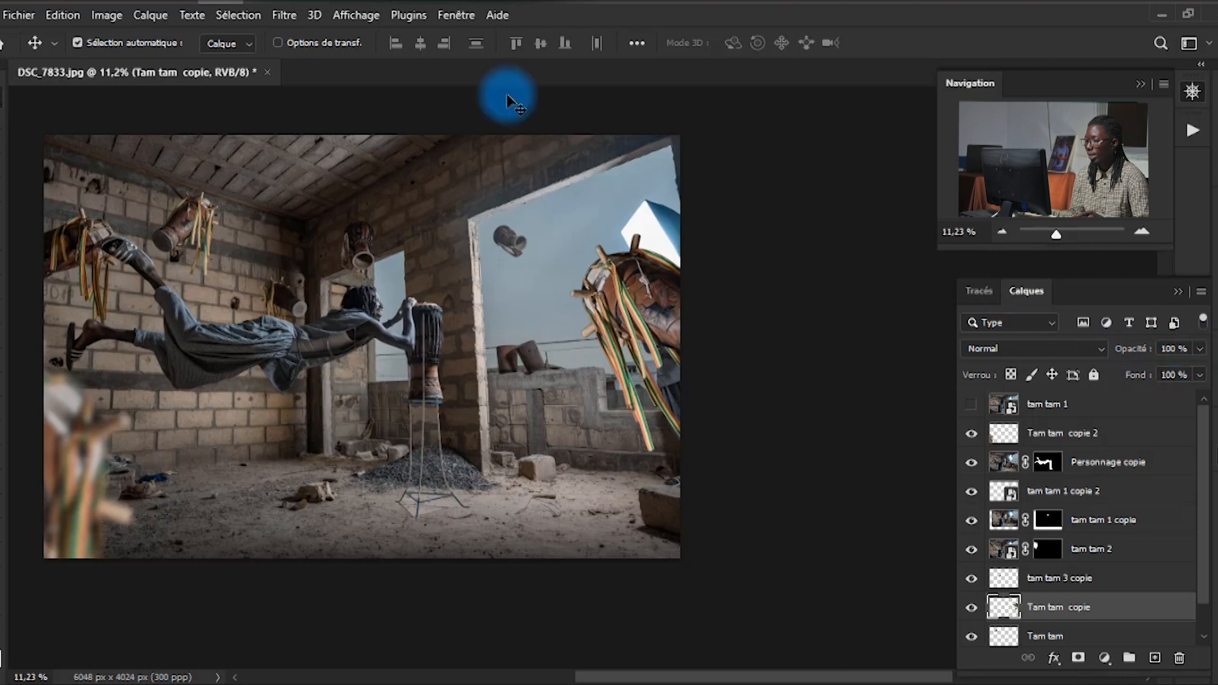
pyautogui.click(288, 18)
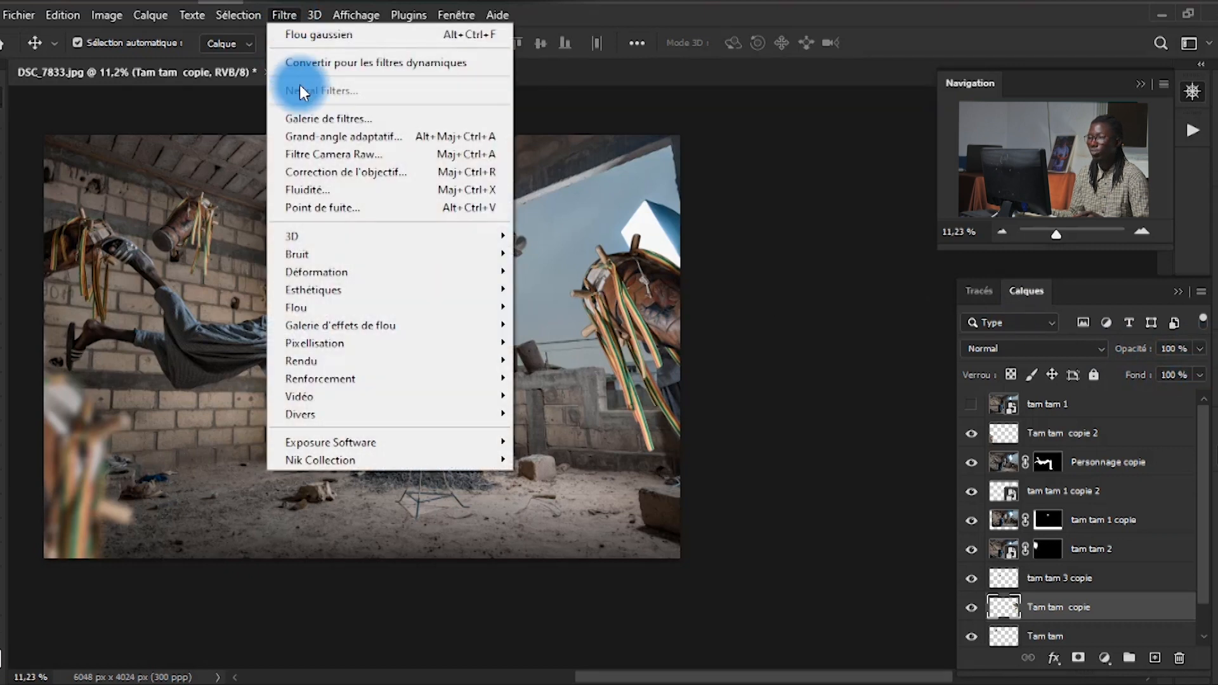
pyautogui.click(1082, 575)
# Step: Show the tam tam 1 layer and add an inverted, fully black layer mask to it
pyautogui.click(971, 404)
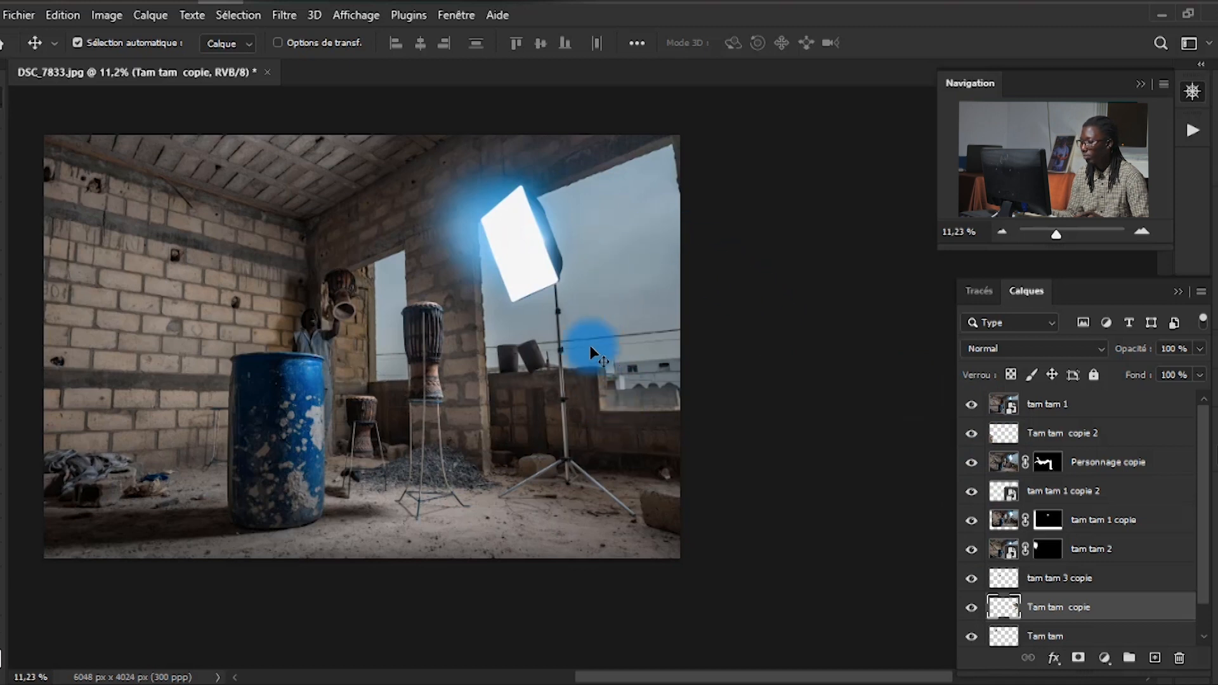
pyautogui.click(1067, 411)
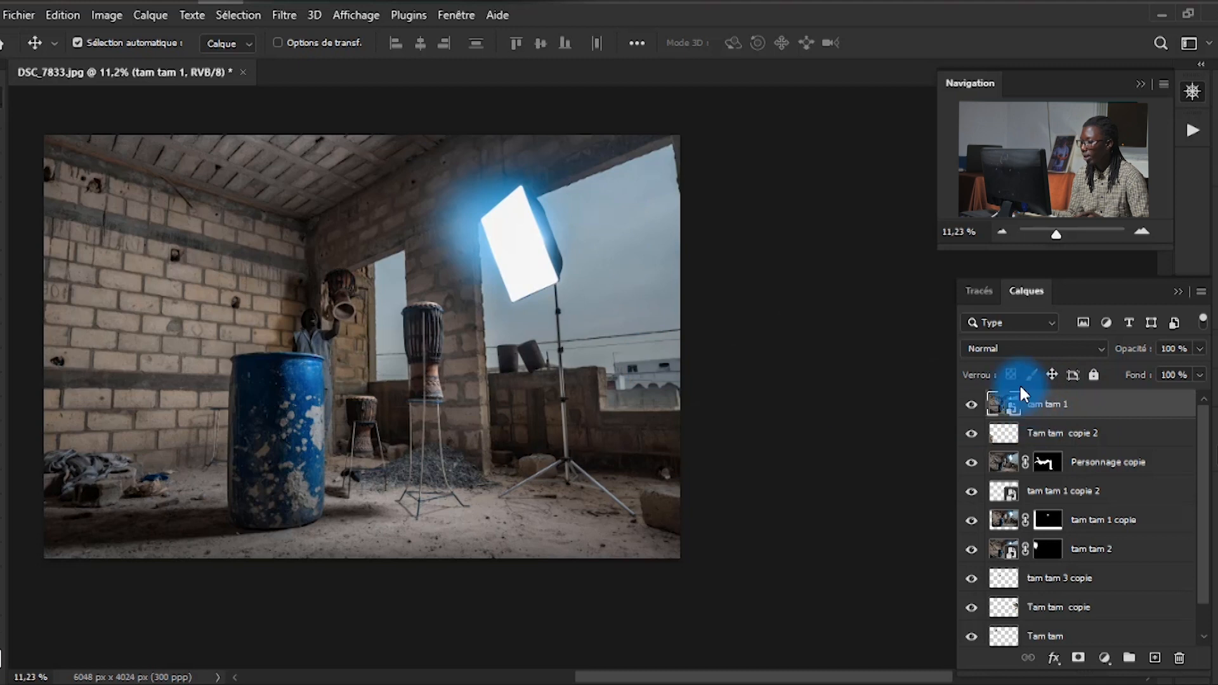
pyautogui.click(970, 406)
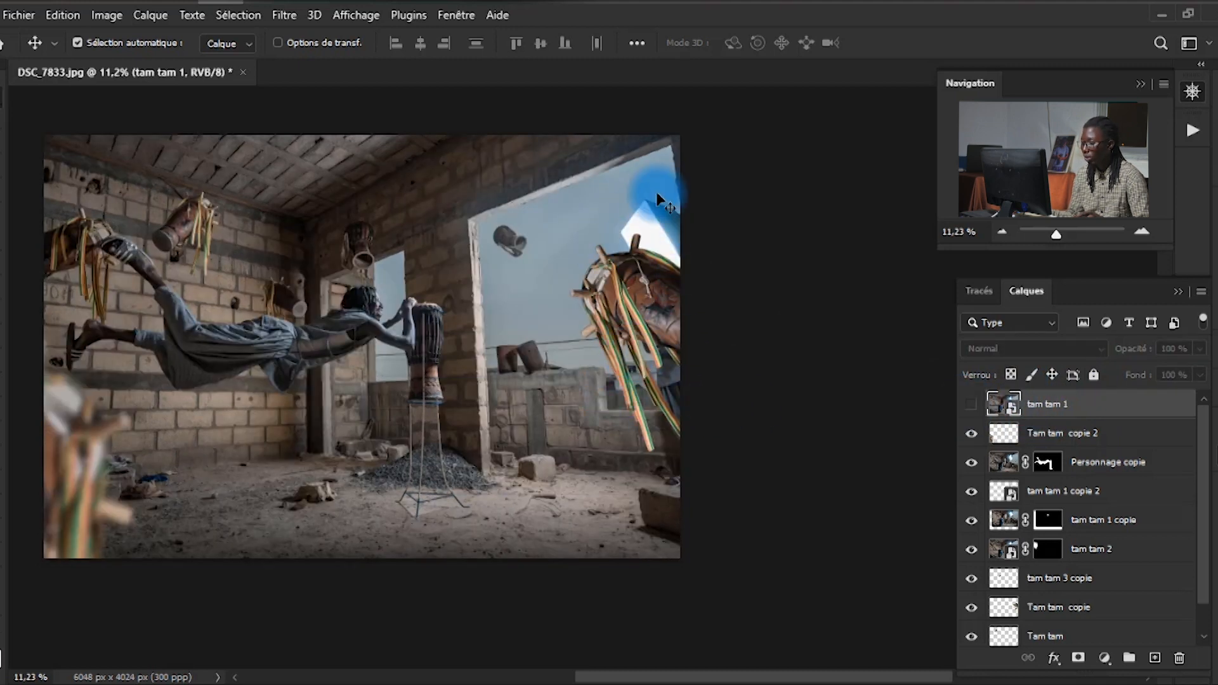
pyautogui.click(970, 406)
pyautogui.click(1046, 409)
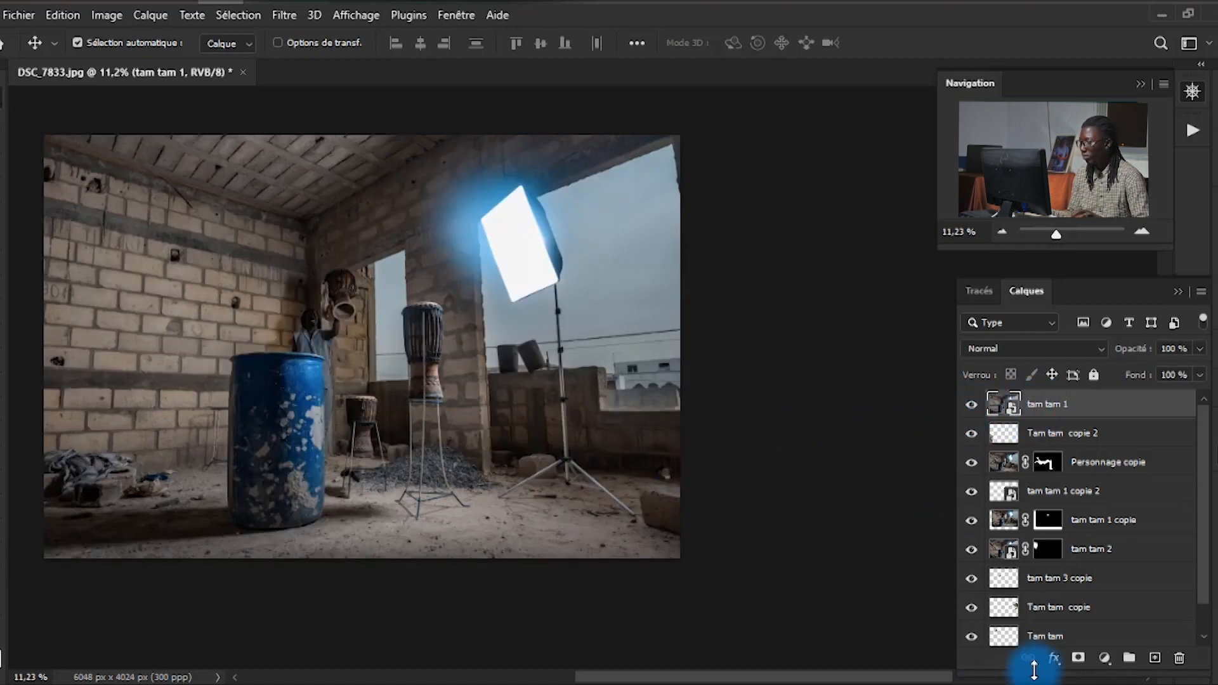
pyautogui.click(1079, 660)
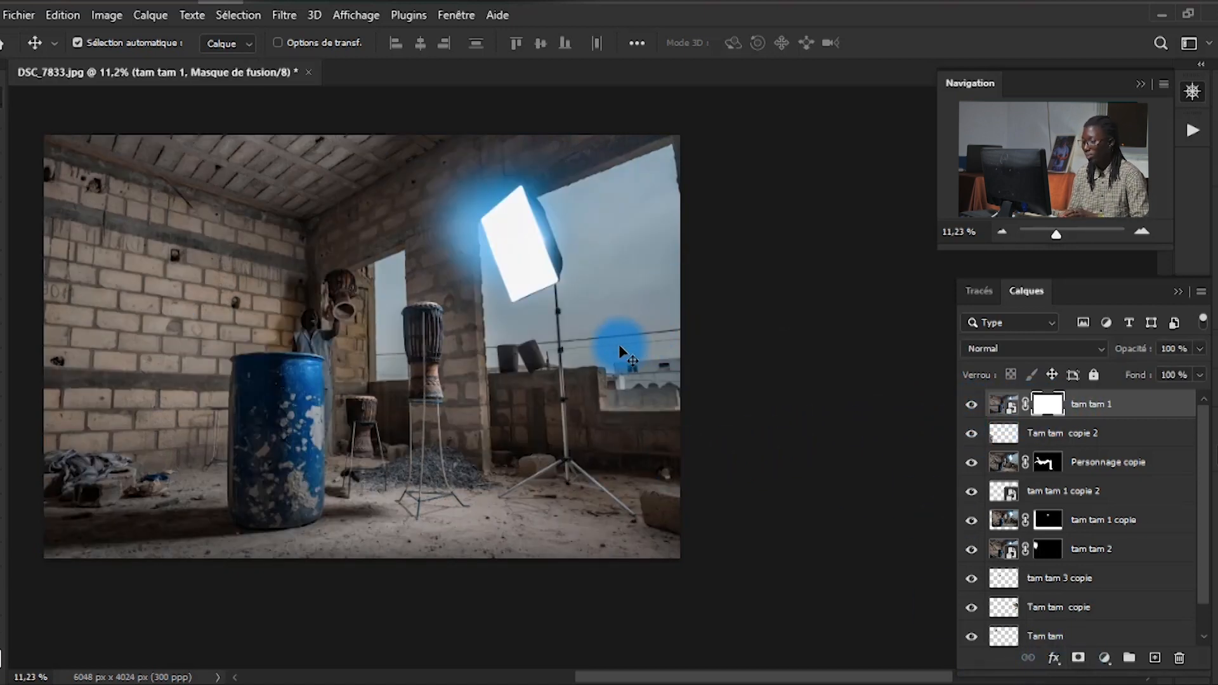
pyautogui.hotkey('ctrl', 'i')
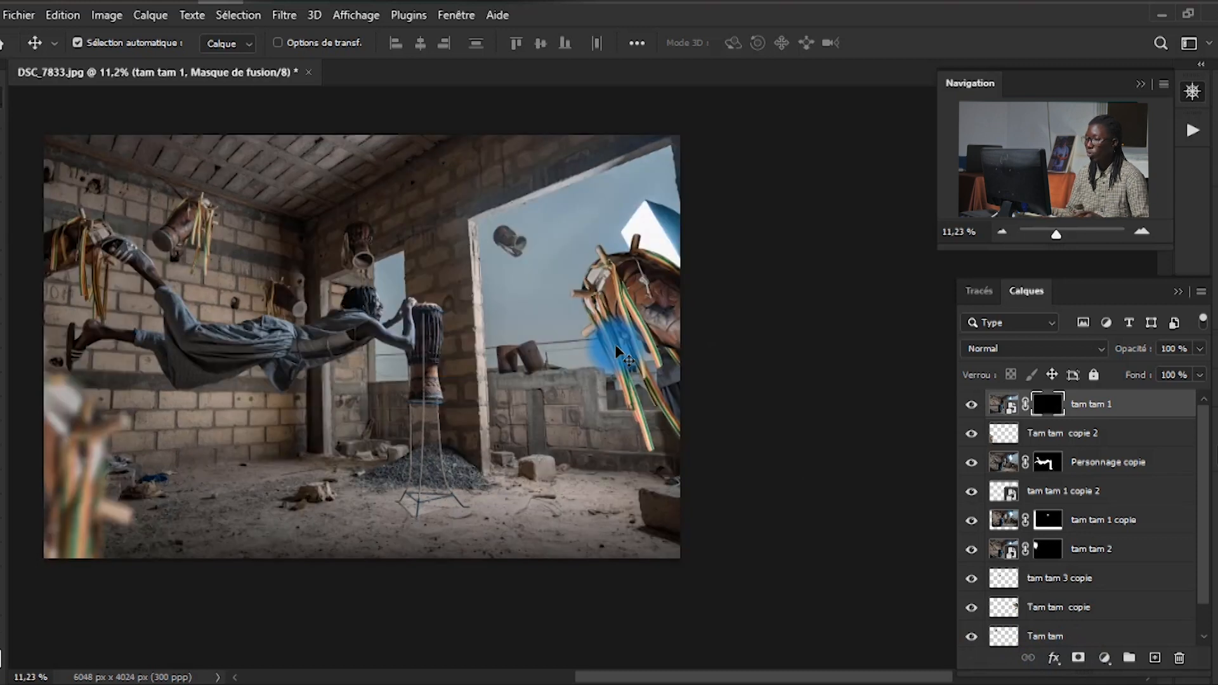
# Step: Paint the tam tam 1 mask with a 1006 px brush to cover the softbox and the assistant at the photo's right edge
pyautogui.press('b')
pyautogui.keyDown('alt'); pyautogui.rightClick(579, 269); pyautogui.keyUp('alt')
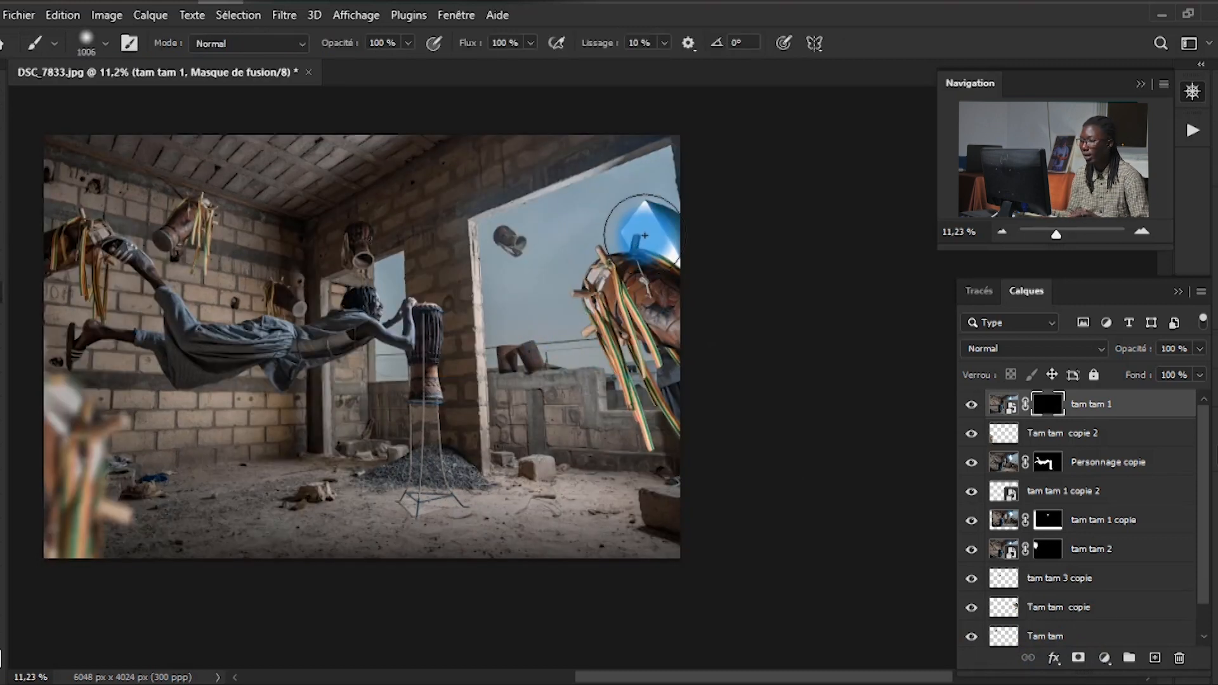
pyautogui.moveTo(649, 230)
pyautogui.mouseDown()
pyautogui.moveTo(652, 294)
pyautogui.moveTo(688, 334)
pyautogui.moveTo(723, 436)
pyautogui.mouseUp()
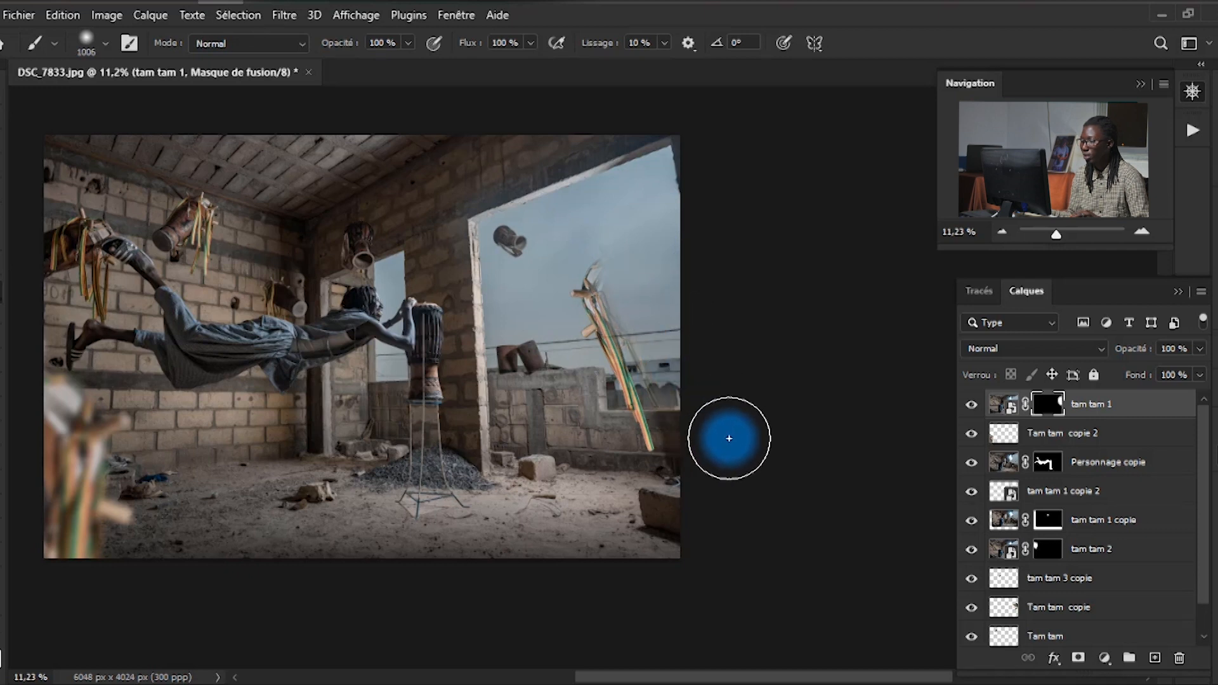
# Step: Move the tam tam 1 layer down the layer stack to sit directly above Arrière-plan, behind all the drum layers
pyautogui.moveTo(1099, 421); pyautogui.dragTo(1088, 447)
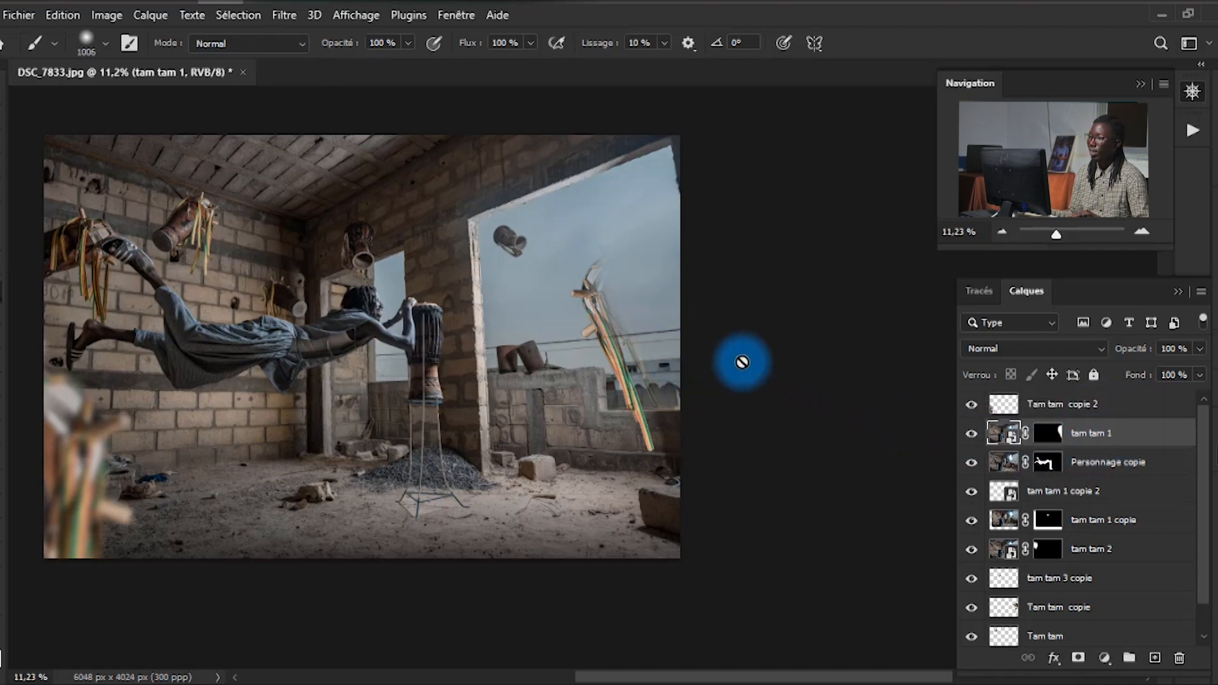
pyautogui.click(973, 434)
pyautogui.click(972, 434)
pyautogui.click(973, 434)
pyautogui.click(972, 434)
pyautogui.moveTo(1137, 442); pyautogui.dragTo(1109, 616)
pyautogui.scroll(-1, 1104, 550)
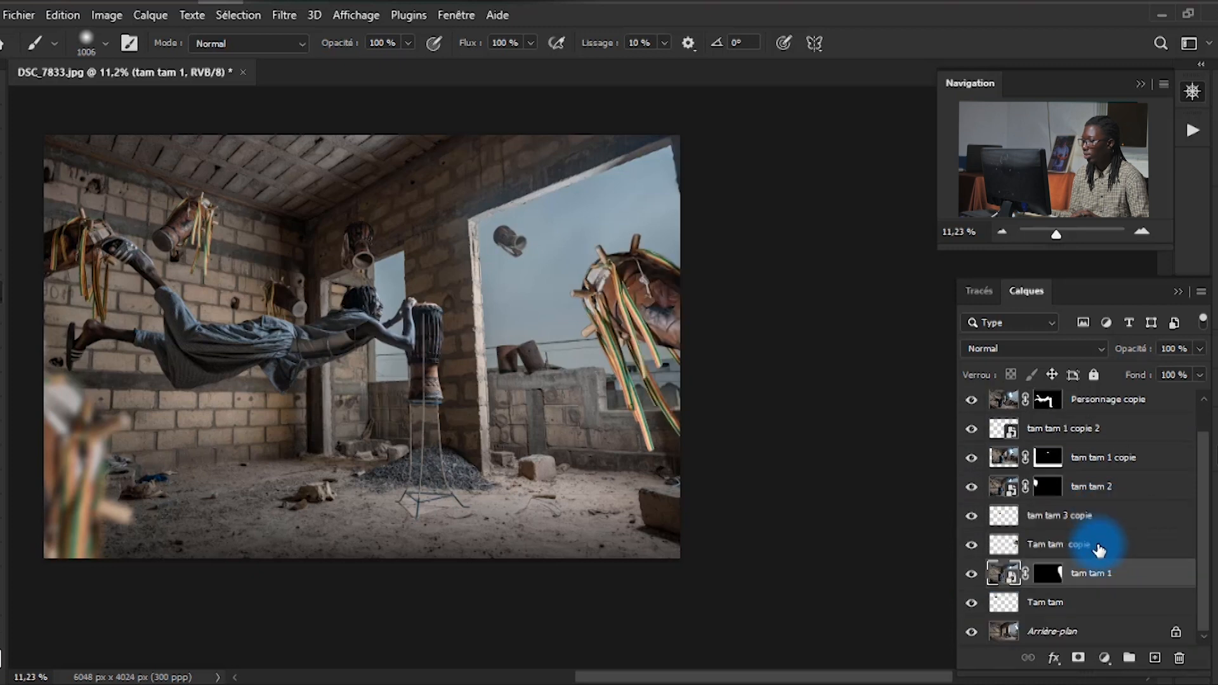
pyautogui.moveTo(1090, 574); pyautogui.dragTo(1091, 617)
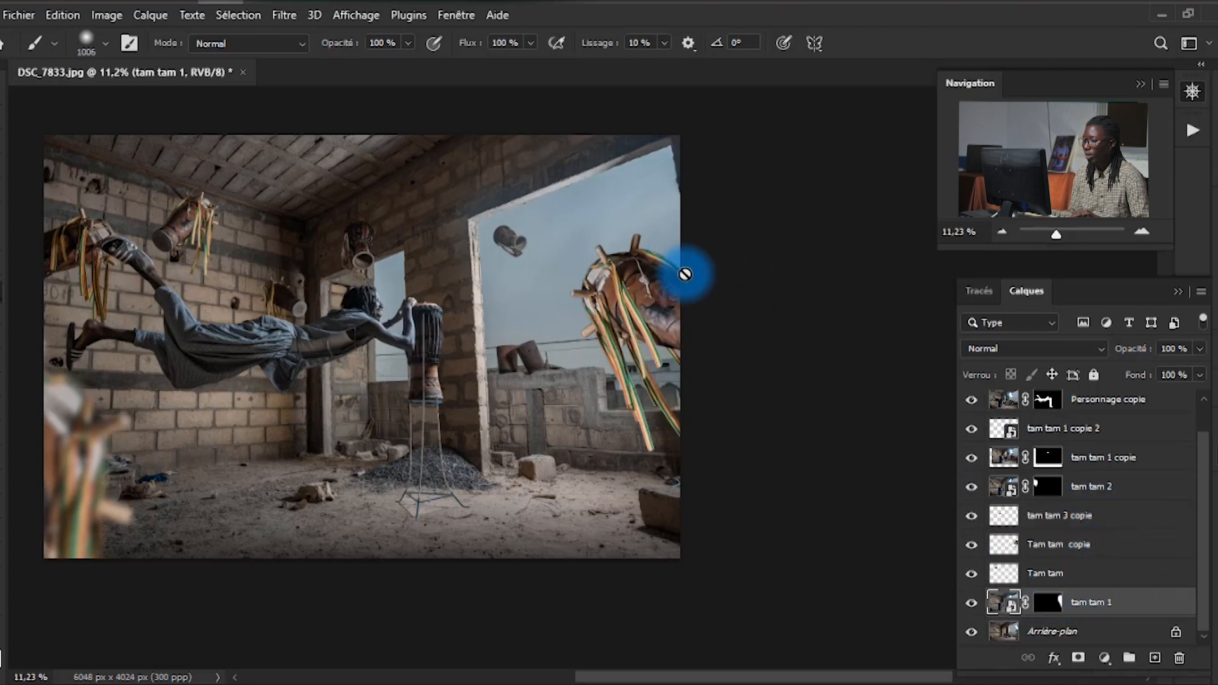
# Step: Hide the drum and character layers, leaving only tam tam 1 and Arrière-plan visible
pyautogui.moveTo(685, 198)
pyautogui.mouseDown()
pyautogui.moveTo(711, 190)
pyautogui.moveTo(677, 157)
pyautogui.moveTo(678, 172)
pyautogui.moveTo(689, 156)
pyautogui.moveTo(693, 204)
pyautogui.mouseUp()
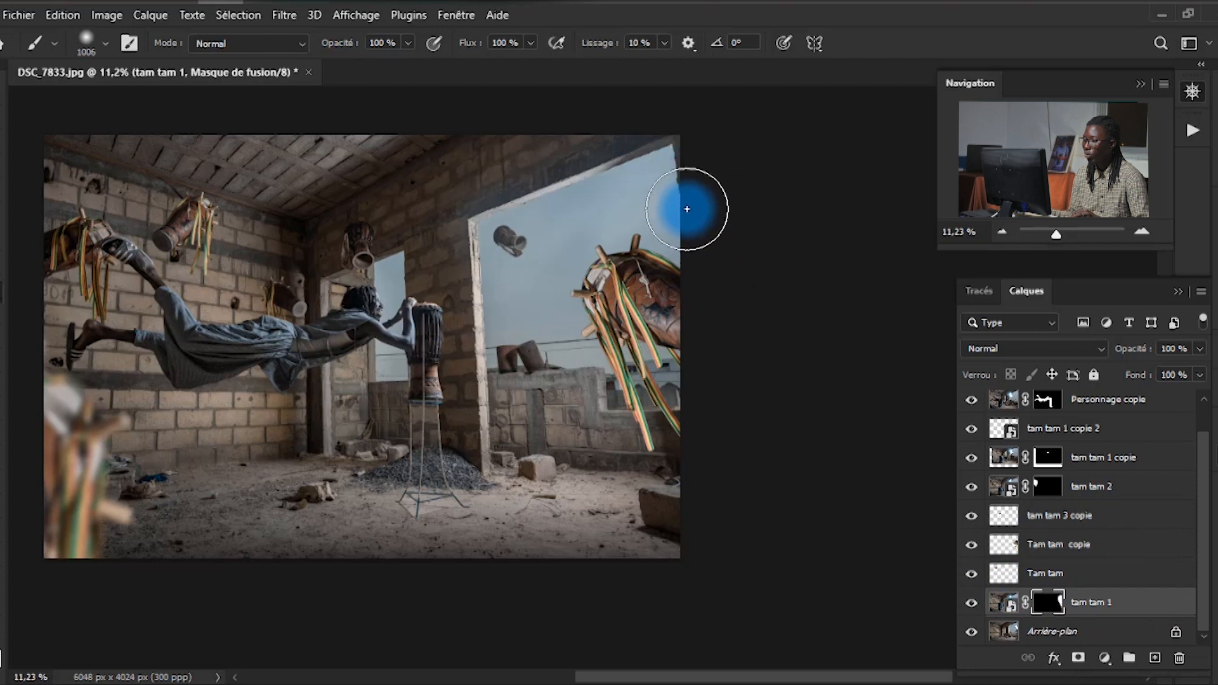
pyautogui.click(970, 603)
pyautogui.click(992, 517)
pyautogui.moveTo(976, 571)
pyautogui.mouseDown()
pyautogui.moveTo(957, 385)
pyautogui.moveTo(984, 467)
pyautogui.mouseUp()
pyautogui.click(683, 261)
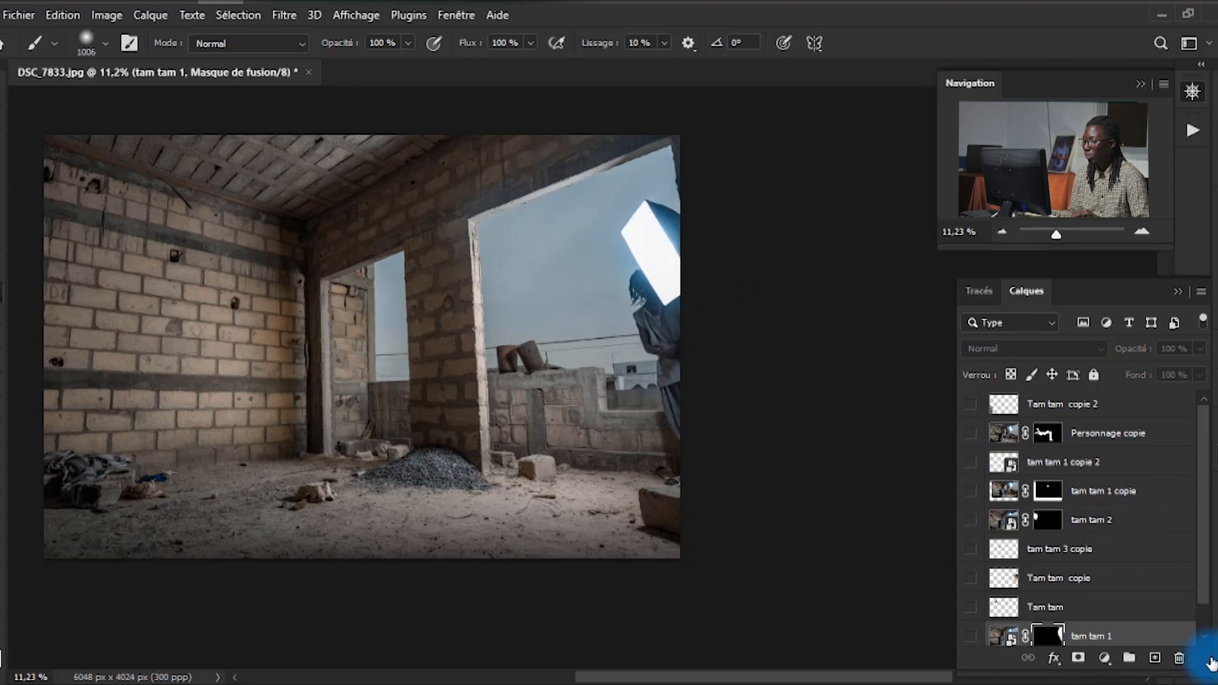
pyautogui.scroll(-1, 1149, 603)
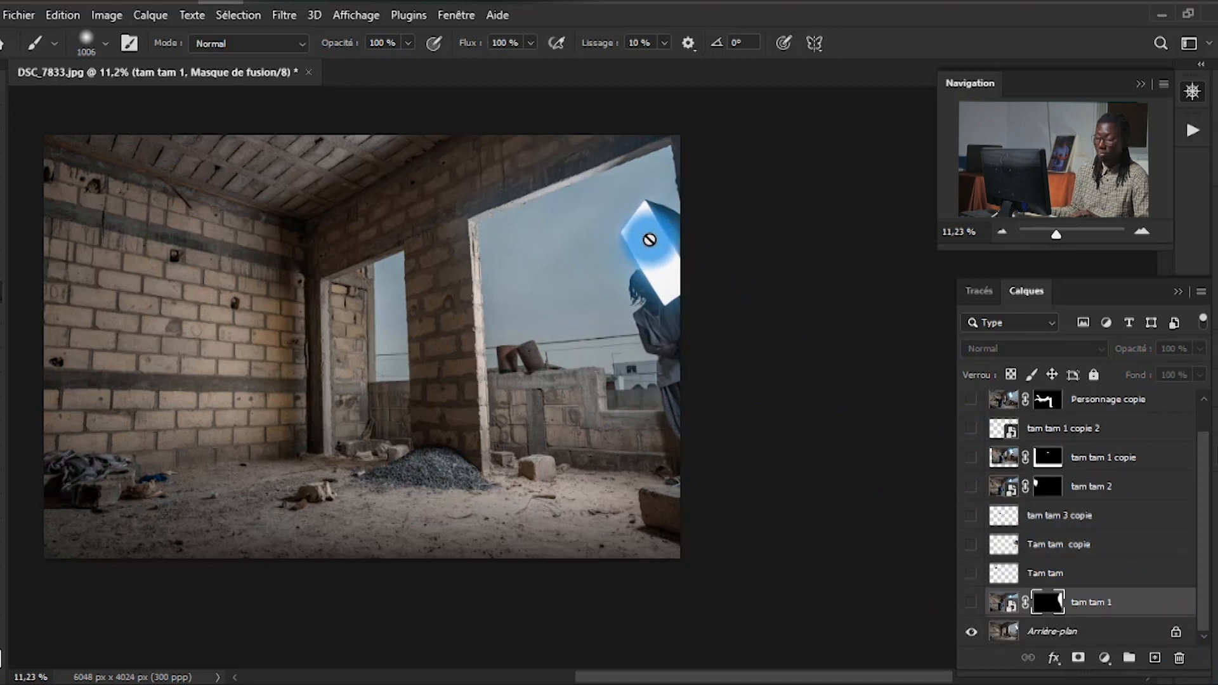
pyautogui.moveTo(649, 239)
pyautogui.mouseDown()
pyautogui.moveTo(686, 192)
pyautogui.moveTo(656, 195)
pyautogui.moveTo(731, 333)
pyautogui.moveTo(670, 203)
pyautogui.moveTo(690, 357)
pyautogui.mouseUp()
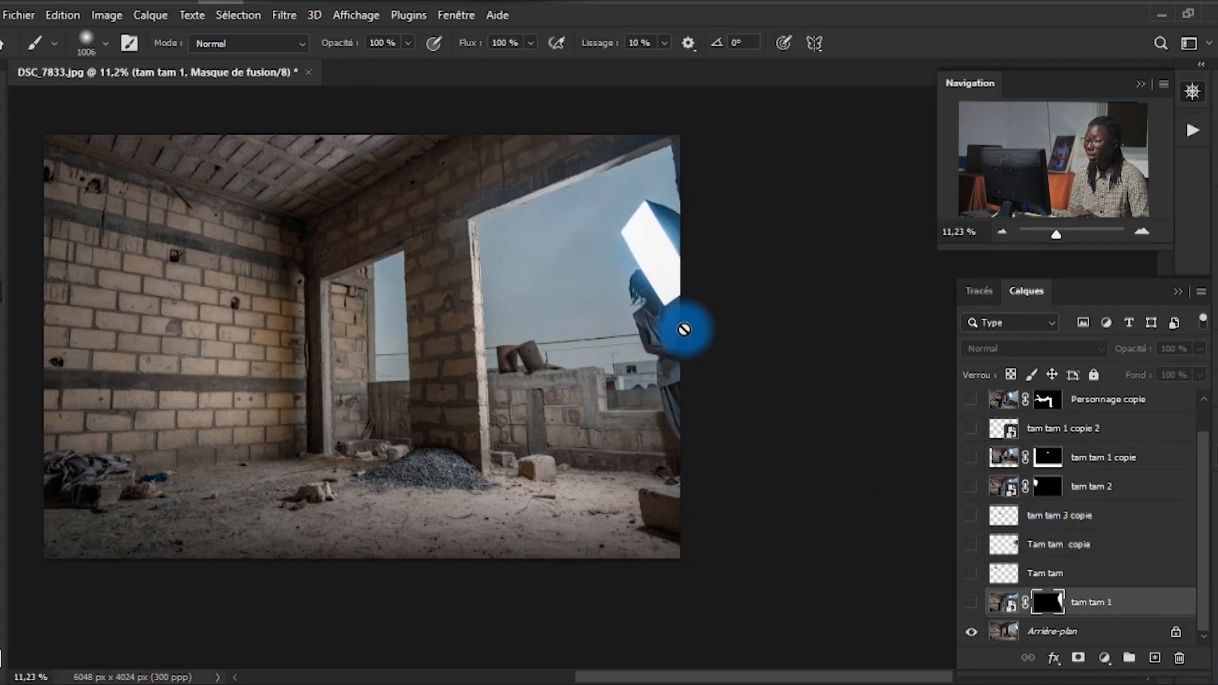
pyautogui.click(972, 604)
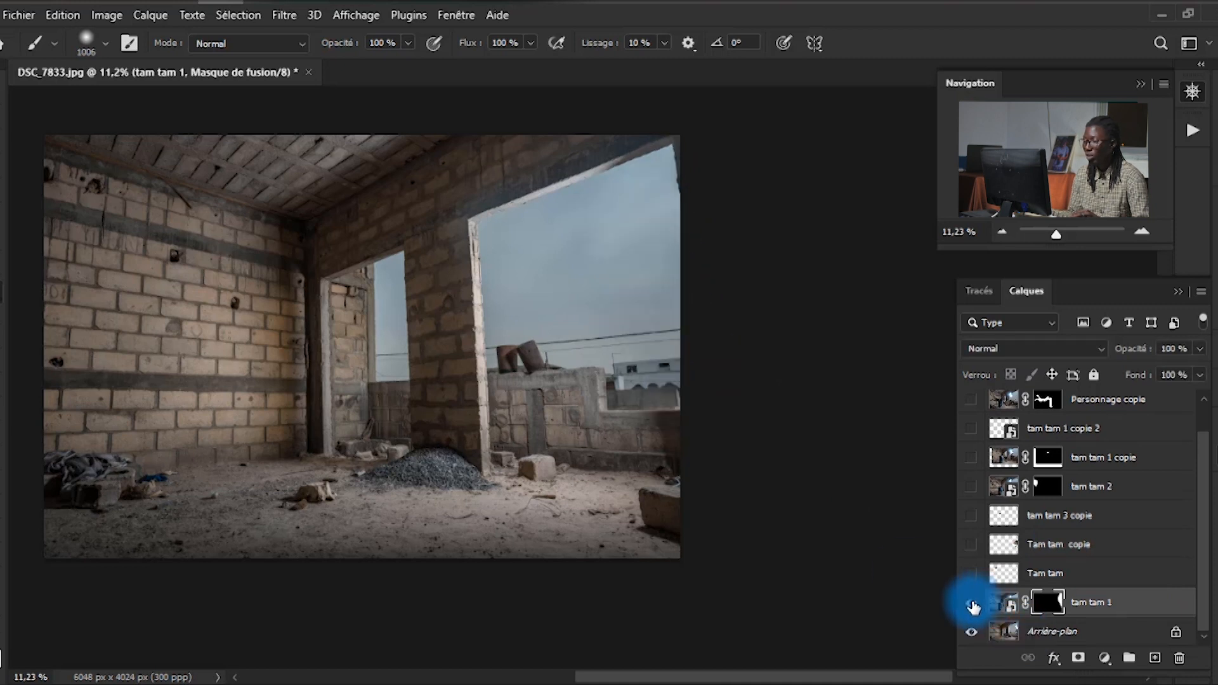
# Step: Refine the tam tam 1 mask with a 497 px brush over the wall and window edge on the photo's right side
pyautogui.moveTo(676, 417)
pyautogui.mouseDown()
pyautogui.moveTo(692, 447)
pyautogui.moveTo(686, 395)
pyautogui.mouseUp()
pyautogui.moveTo(588, 393)
pyautogui.mouseDown()
pyautogui.moveTo(619, 376)
pyautogui.moveTo(606, 380)
pyautogui.mouseUp()
pyautogui.moveTo(689, 403)
pyautogui.mouseDown()
pyautogui.moveTo(699, 166)
pyautogui.moveTo(754, 429)
pyautogui.moveTo(567, 405)
pyautogui.moveTo(543, 425)
pyautogui.moveTo(530, 414)
pyautogui.moveTo(507, 277)
pyautogui.moveTo(513, 300)
pyautogui.moveTo(477, 296)
pyautogui.moveTo(517, 334)
pyautogui.moveTo(529, 196)
pyautogui.moveTo(512, 299)
pyautogui.moveTo(524, 368)
pyautogui.moveTo(536, 246)
pyautogui.moveTo(592, 281)
pyautogui.moveTo(697, 311)
pyautogui.moveTo(539, 321)
pyautogui.mouseUp()
pyautogui.scroll(4, 694, 307)
pyautogui.moveTo(615, 395)
pyautogui.mouseDown()
pyautogui.moveTo(612, 430)
pyautogui.moveTo(597, 254)
pyautogui.moveTo(638, 167)
pyautogui.moveTo(724, 272)
pyautogui.mouseUp()
pyautogui.scroll(-2, 680, 270)
pyautogui.scroll(-5, 680, 270)
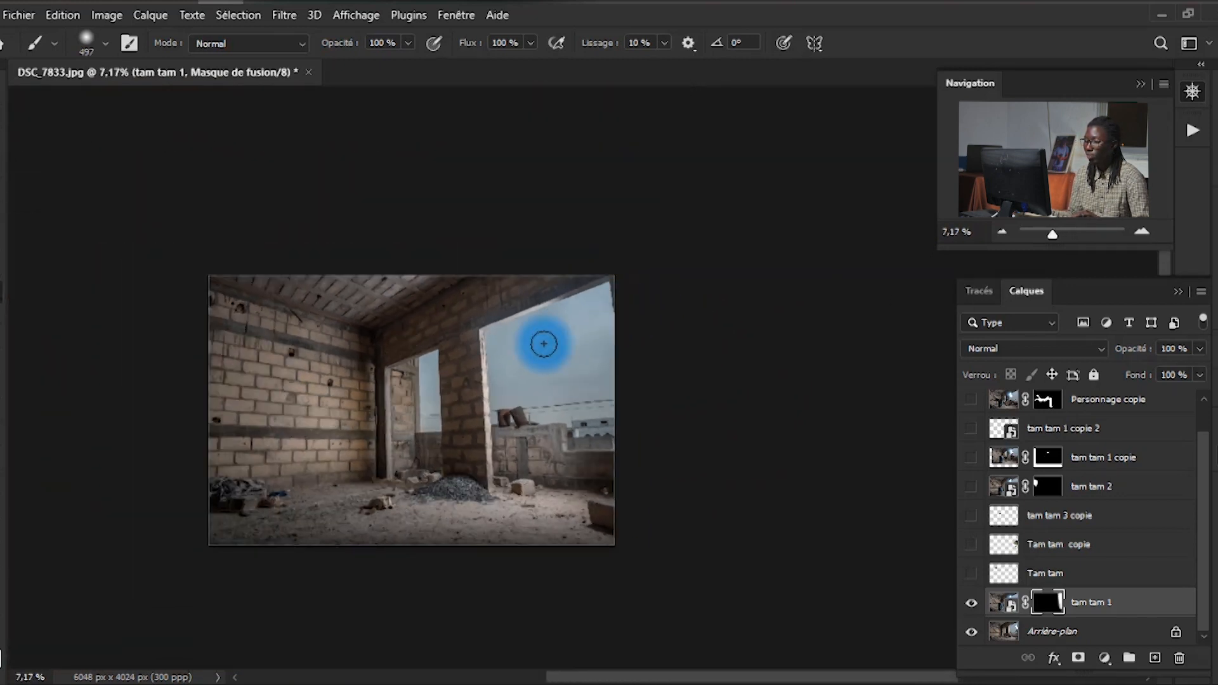
pyautogui.scroll(4, 543, 343)
pyautogui.scroll(-3, 552, 337)
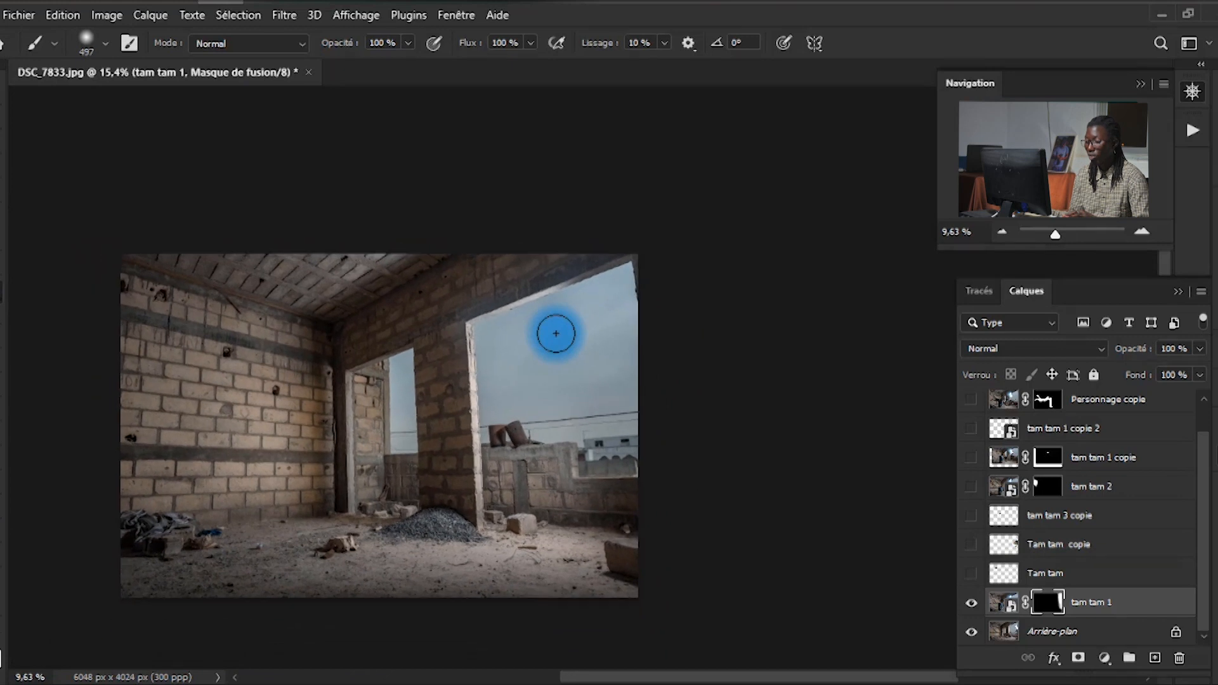
# Step: Show the layers from Tam tam up to Personnage copie again
pyautogui.press('v')
pyautogui.moveTo(971, 572); pyautogui.dragTo(971, 399)
pyautogui.scroll(3, 335, 385)
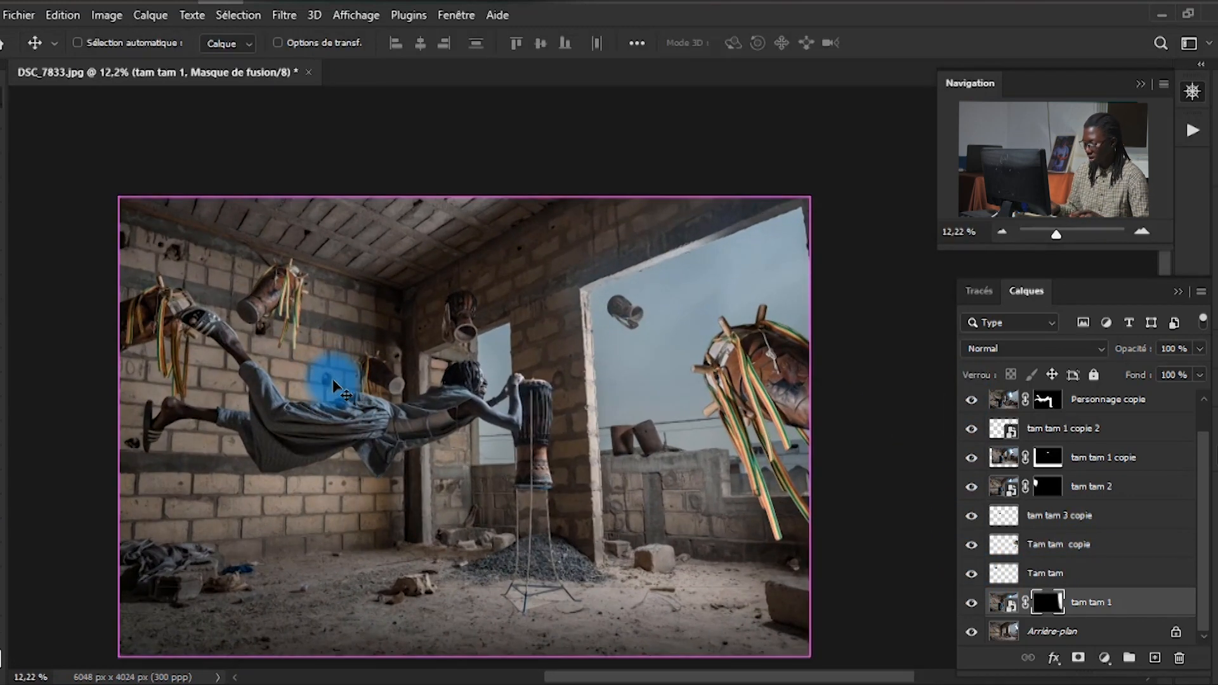
pyautogui.press('ctrl')
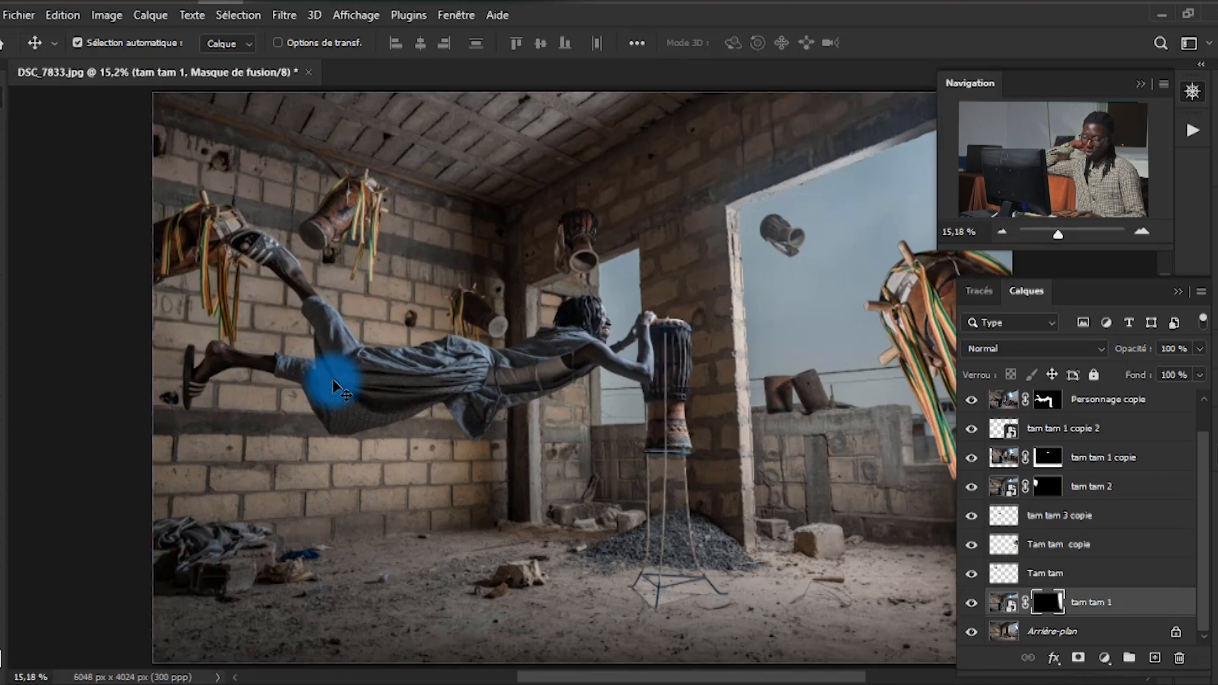
pyautogui.scroll(5, 712, 514)
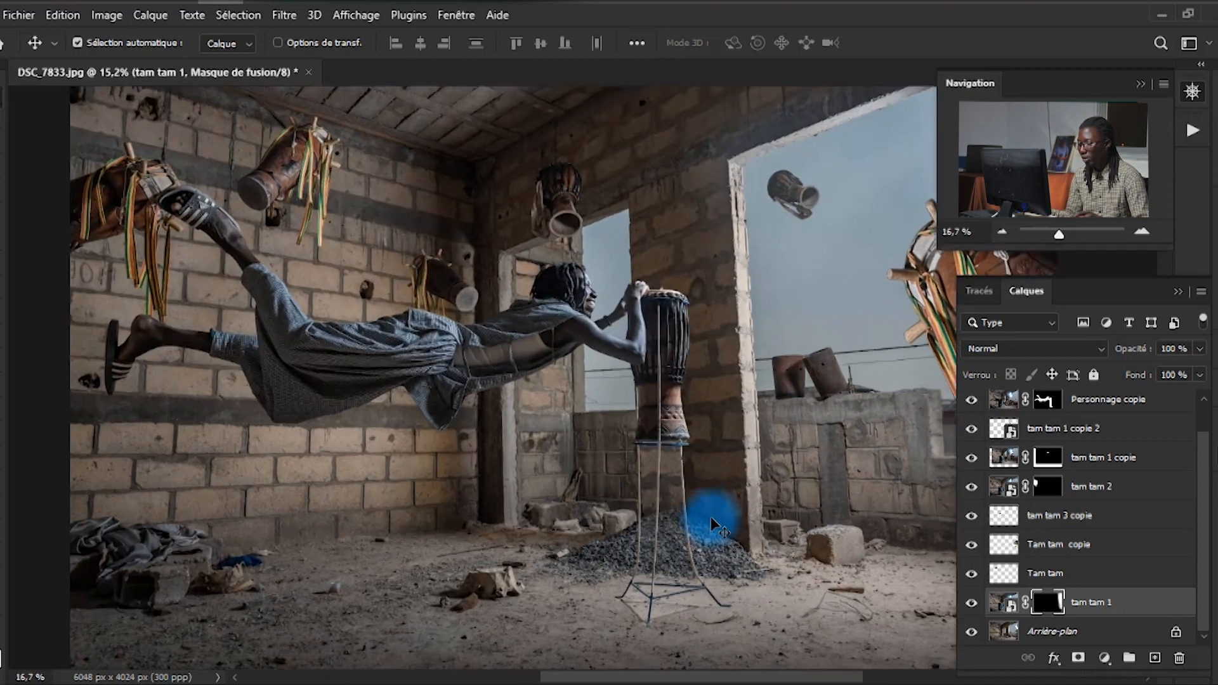
# Step: Select the Personnage copie layer for cleaning up the area around the drum stand's legs
pyautogui.scroll(-3, 651, 465)
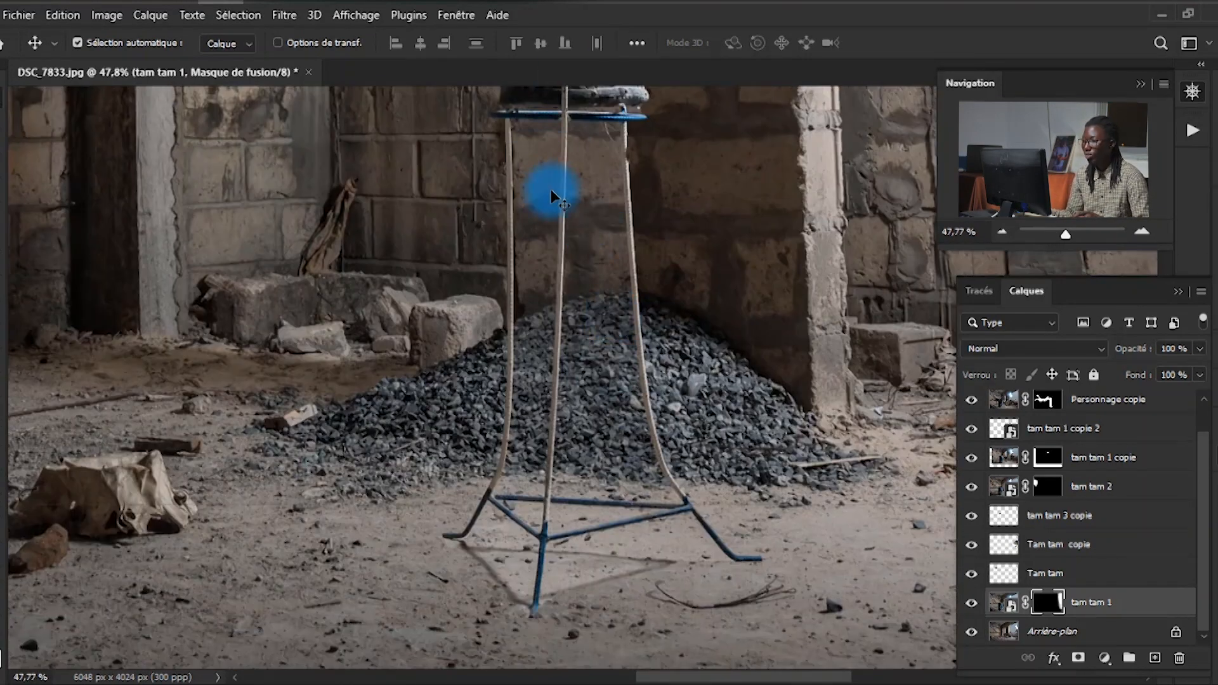
pyautogui.scroll(1, 1015, 444)
pyautogui.click(1060, 493)
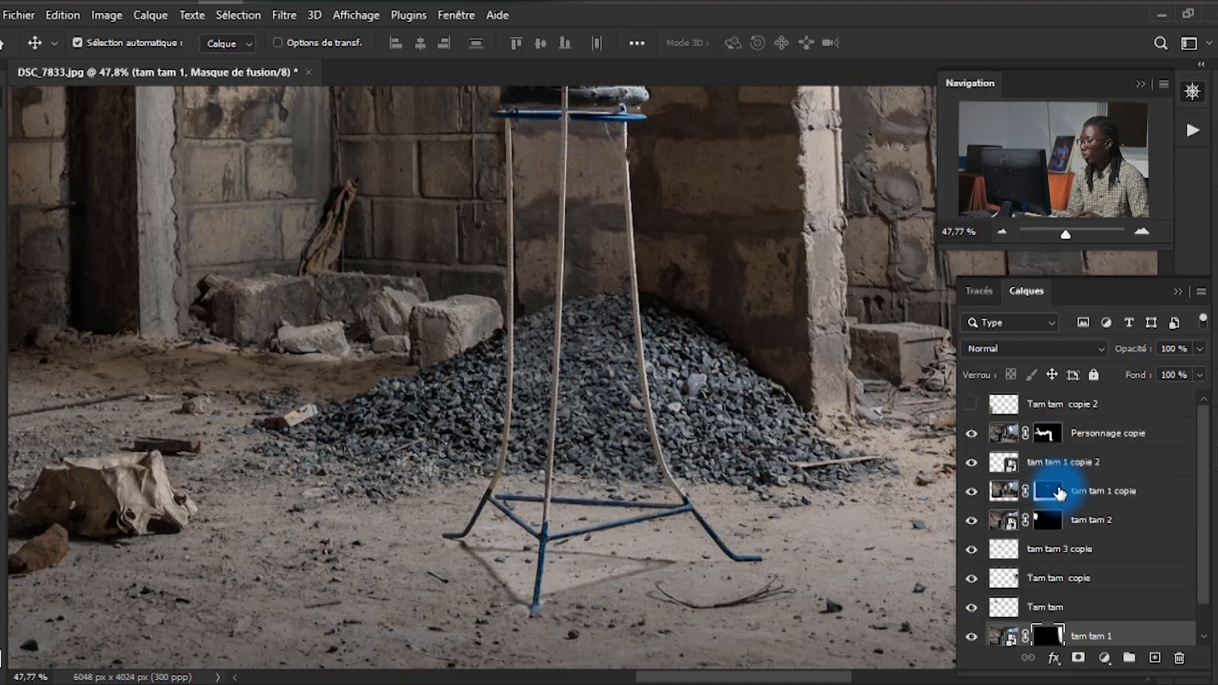
pyautogui.moveTo(1055, 506); pyautogui.dragTo(983, 501)
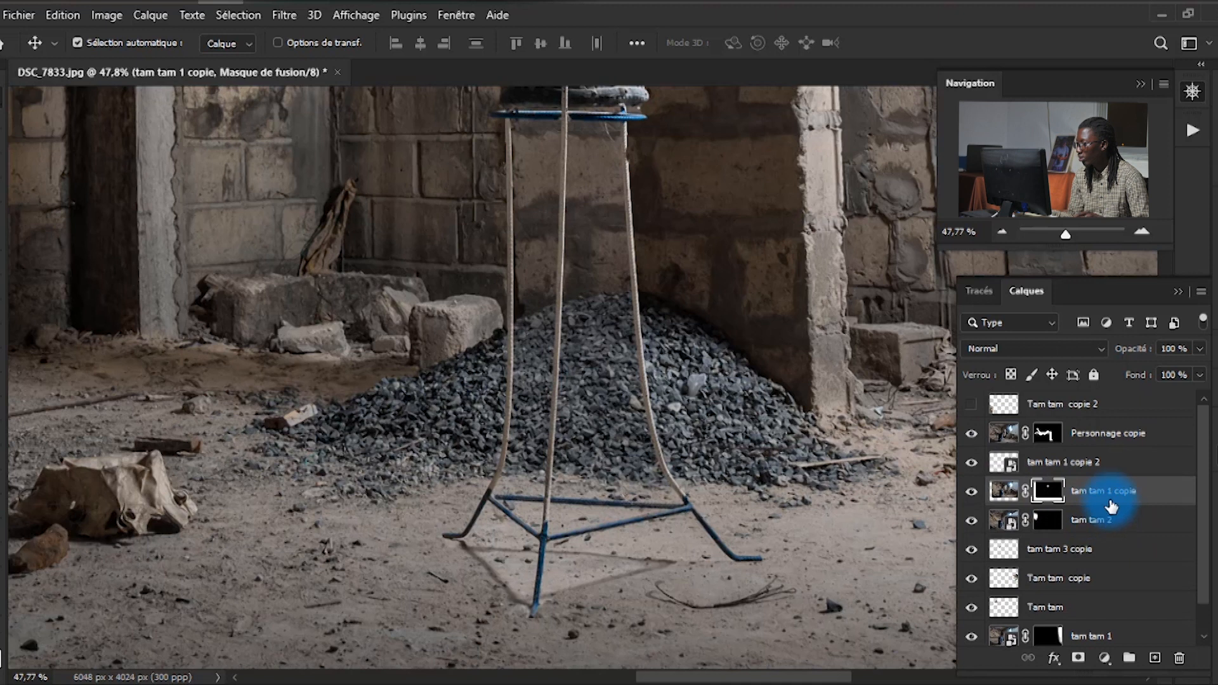
pyautogui.click(1005, 438)
pyautogui.click(973, 435)
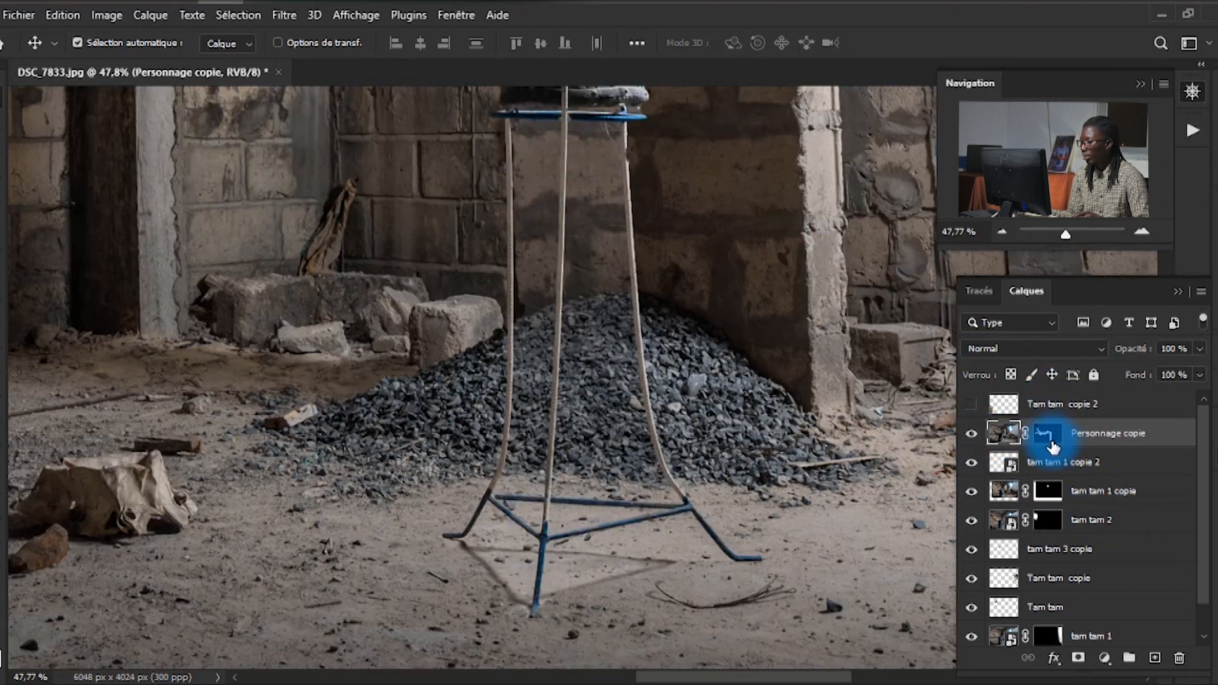
# Step: Try a Quick Selection of the wall area between the drum stand's legs and drop it
pyautogui.press('w')
pyautogui.moveTo(604, 243)
pyautogui.mouseDown()
pyautogui.moveTo(604, 303)
pyautogui.moveTo(617, 237)
pyautogui.mouseUp()
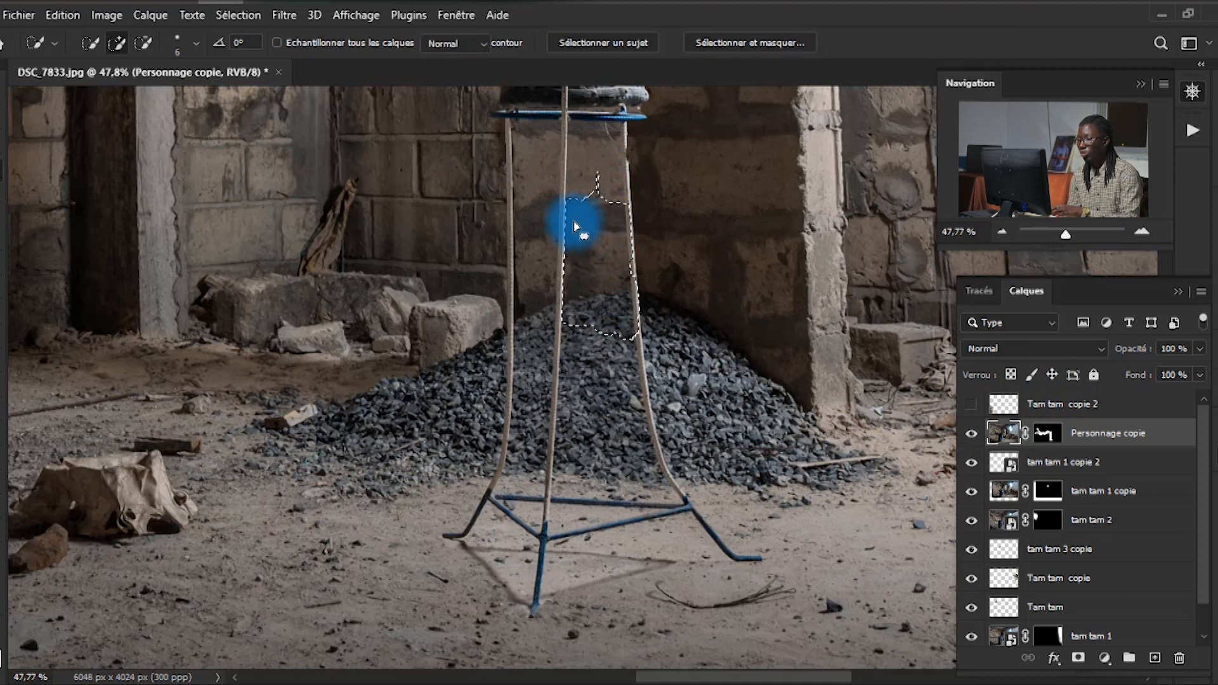
pyautogui.press('m')
pyautogui.click(554, 204)
# Step: Trace the gap between the drum stand's legs with the Pen tool to refine the Personnage copie mask
pyautogui.press('p')
pyautogui.scroll(5, 657, 515)
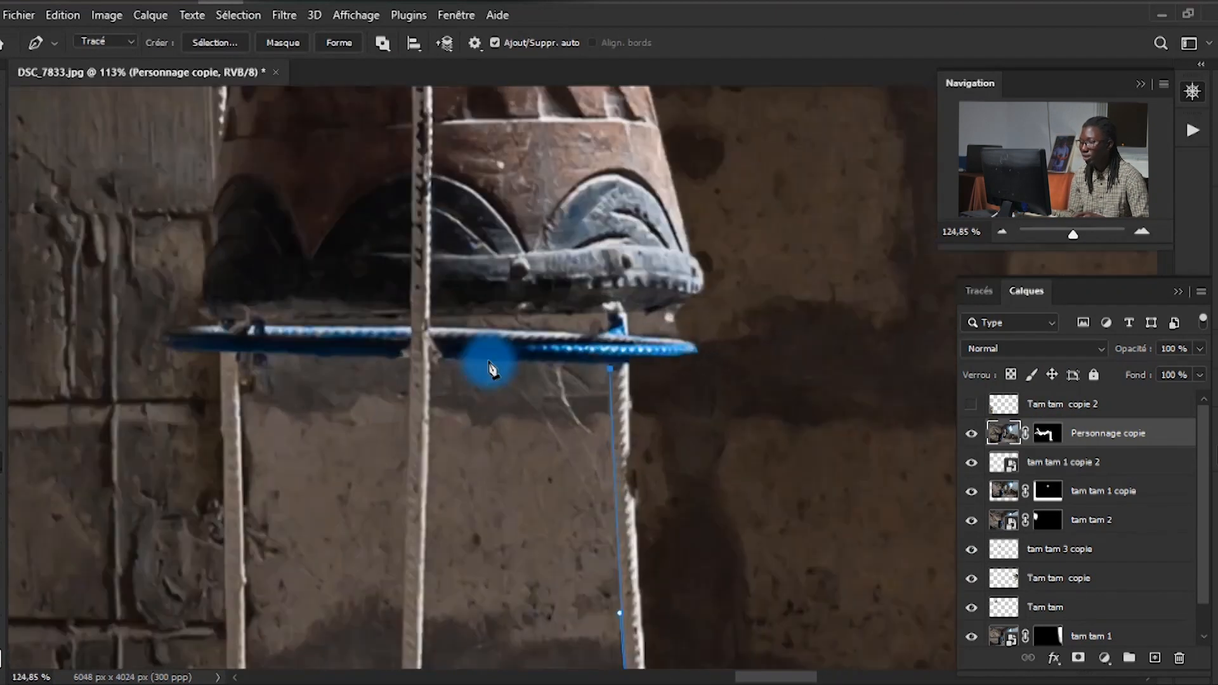
pyautogui.scroll(-10, 489, 362)
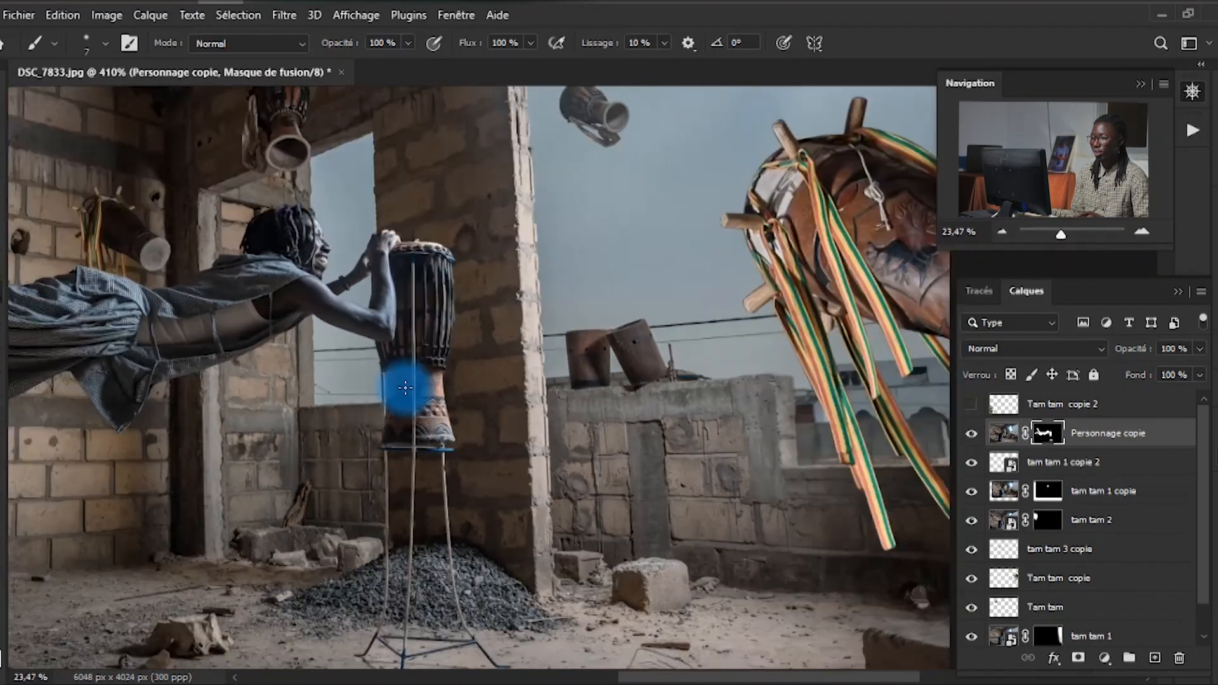
pyautogui.scroll(-10, 405, 388)
pyautogui.scroll(6, 266, 353)
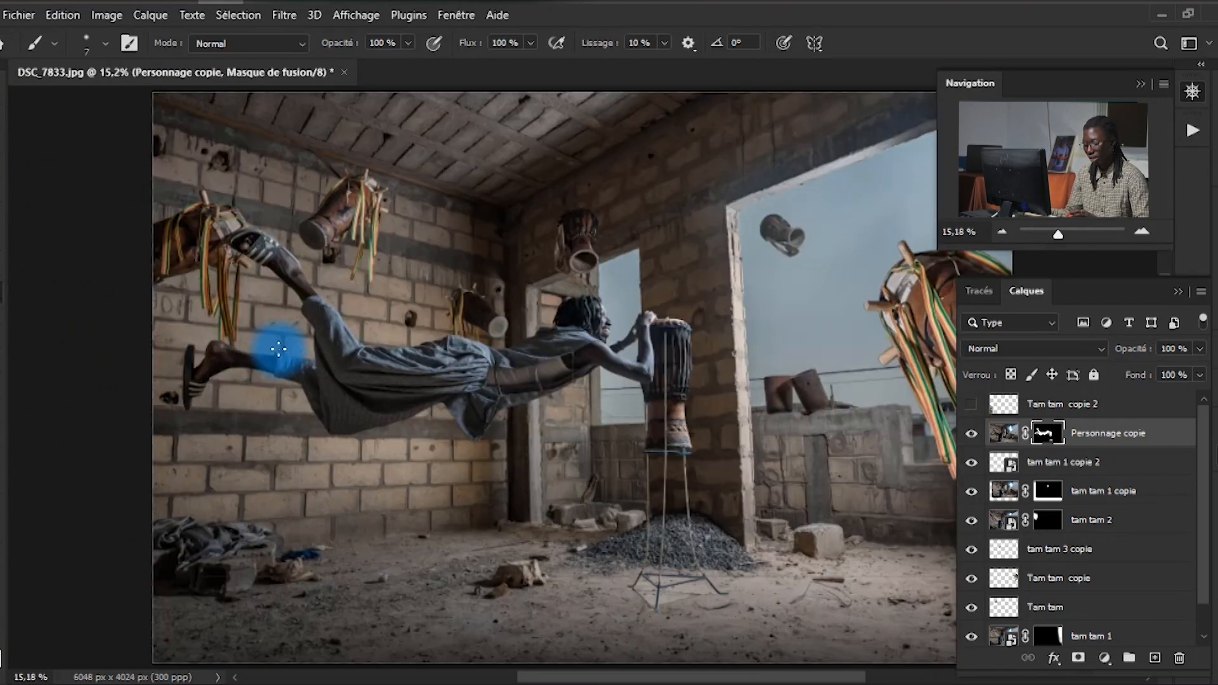
# Step: Select the large drum beside the window opening (Tam tam copie) and add a Curves adjustment layer above it
pyautogui.press('v')
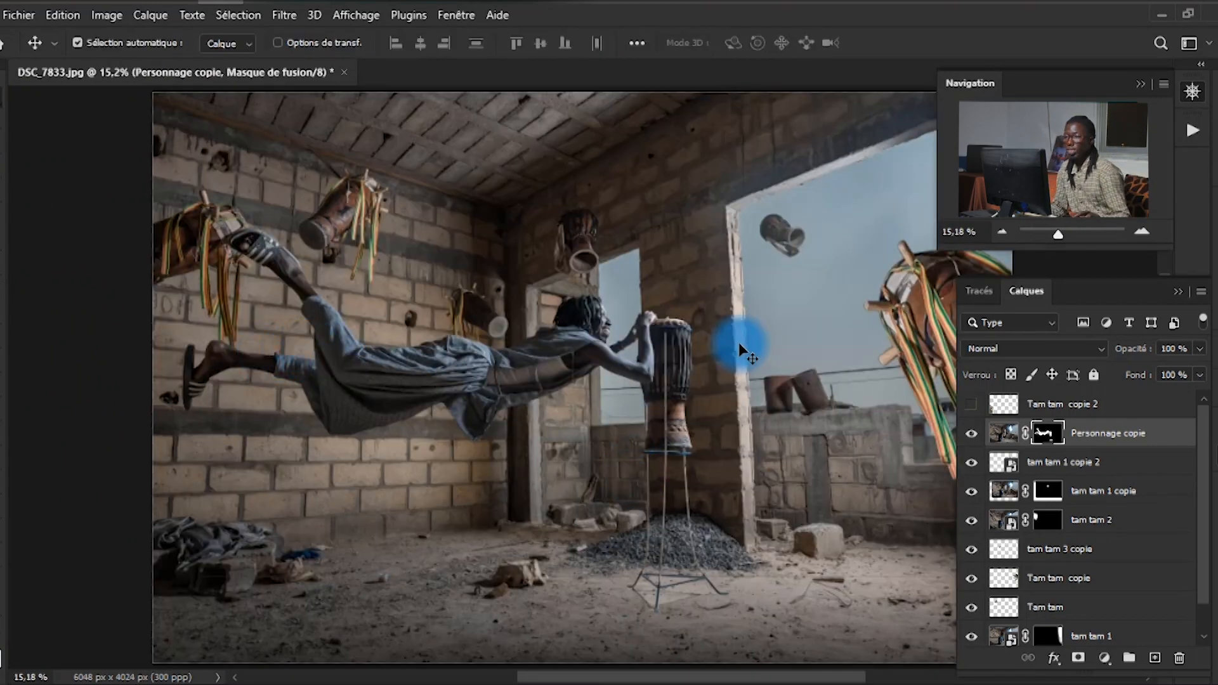
pyautogui.click(943, 293)
pyautogui.click(1192, 89)
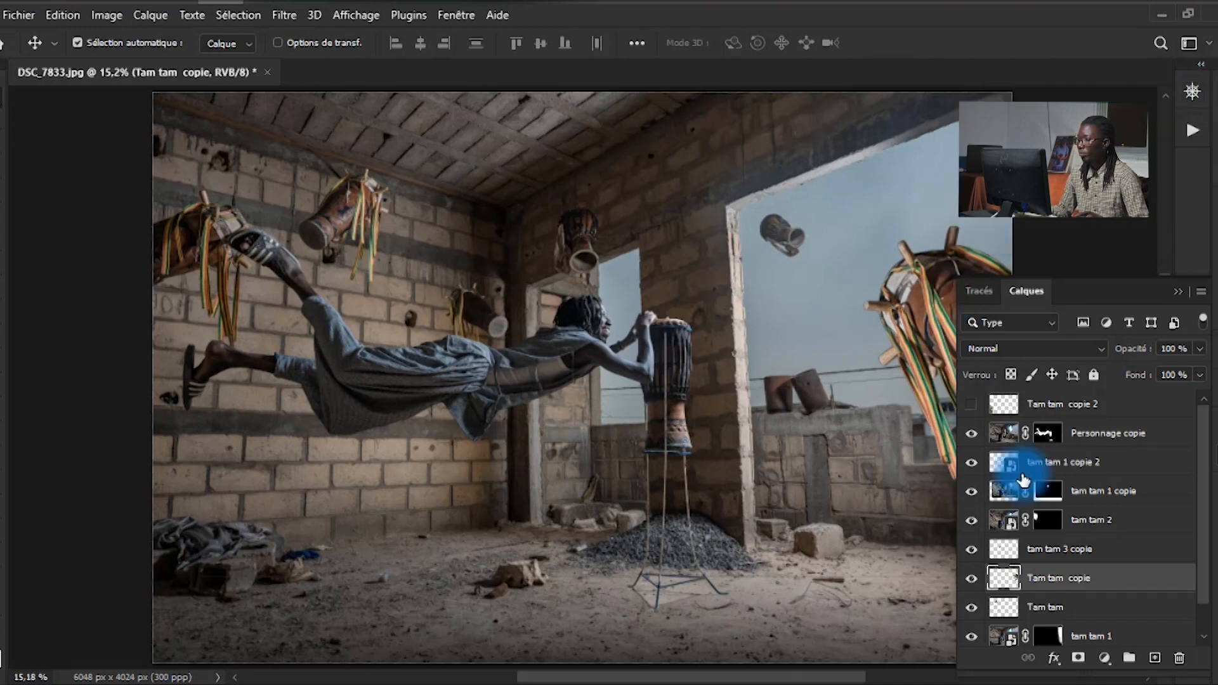
pyautogui.click(1216, 452)
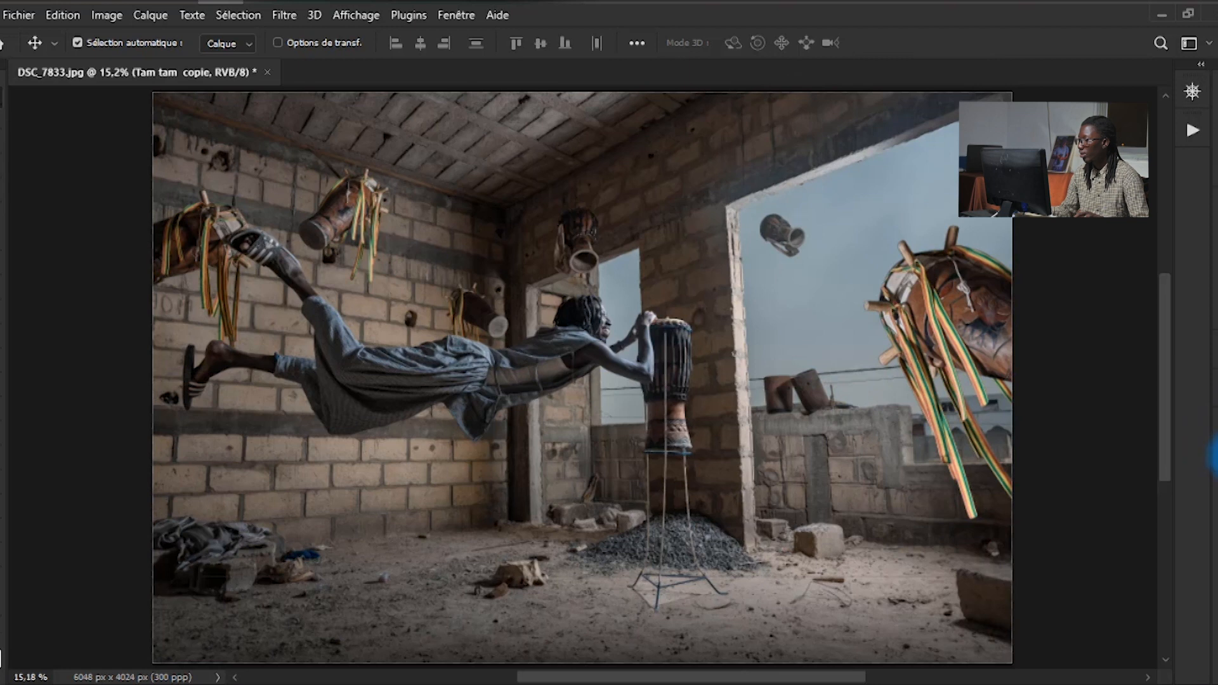
pyautogui.click(1213, 457)
pyautogui.click(1107, 660)
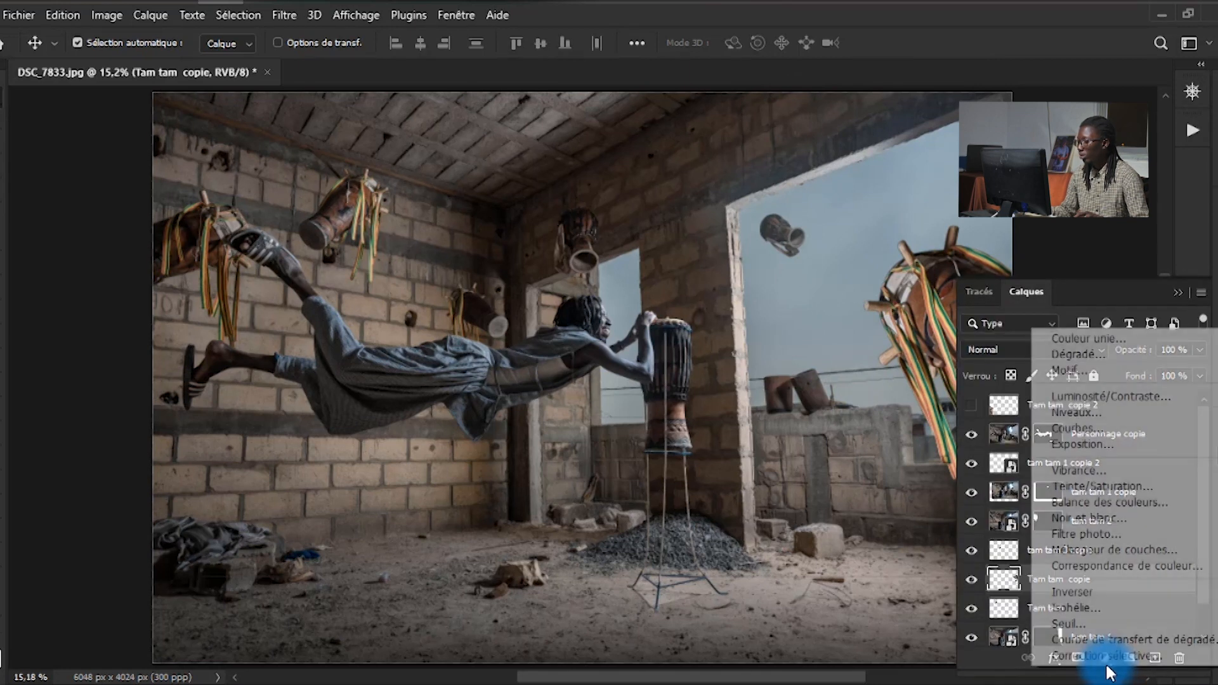
pyautogui.click(1077, 428)
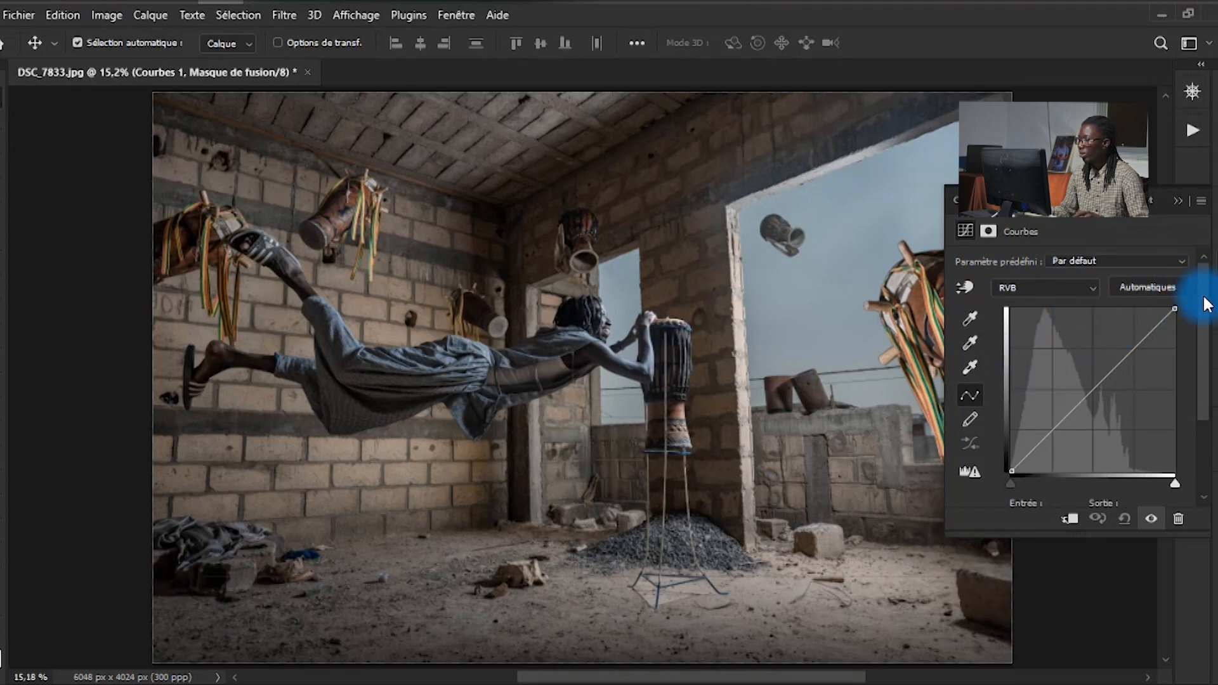
# Step: Reposition the collapsed Properties panel and reopen the Curves settings of Courbes 1
pyautogui.click(1213, 269)
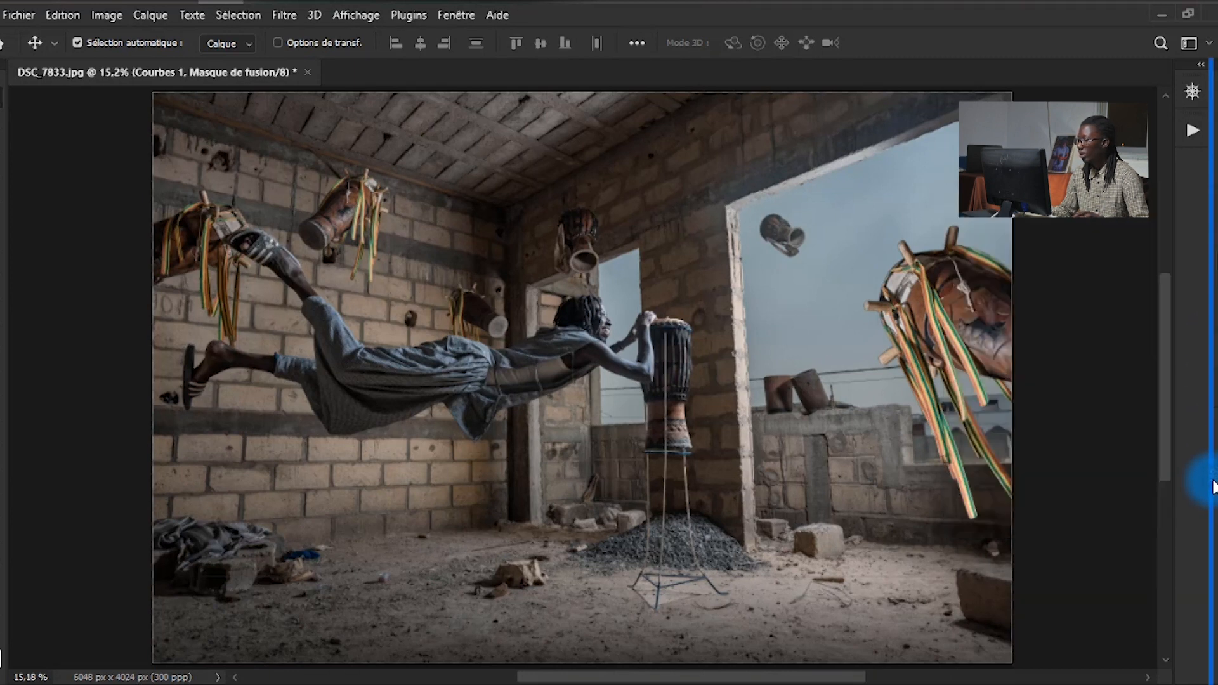
pyautogui.moveTo(1212, 446); pyautogui.dragTo(1211, 444)
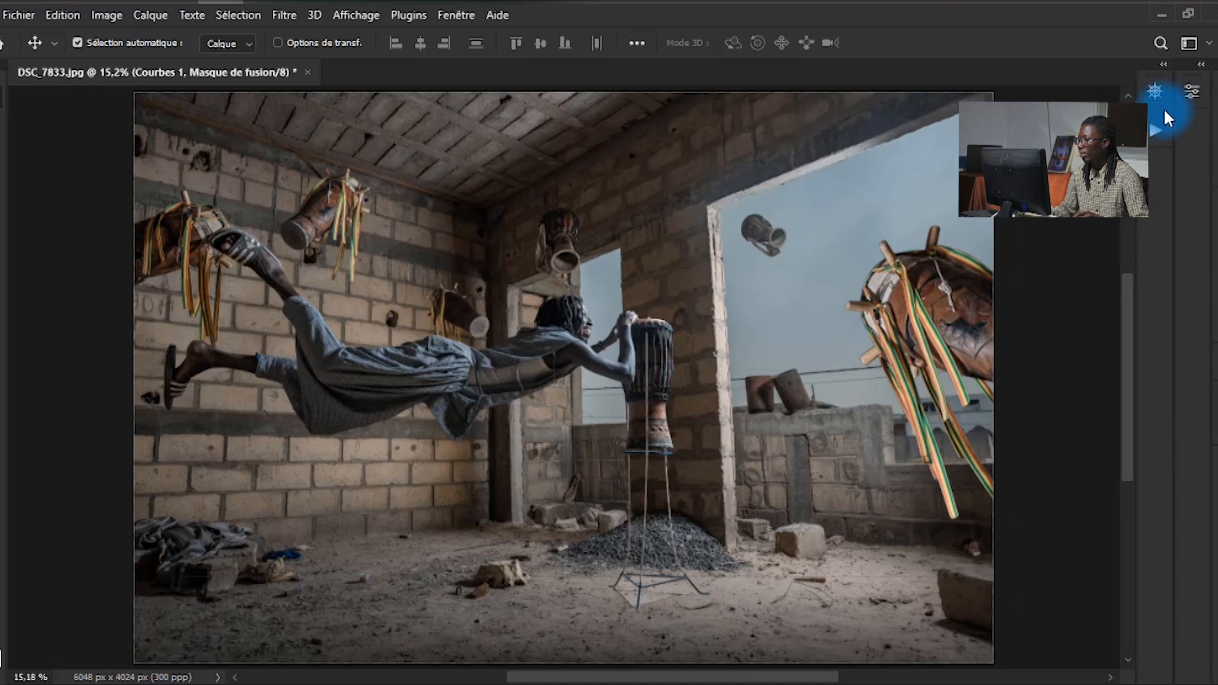
pyautogui.click(1155, 94)
pyautogui.click(1197, 95)
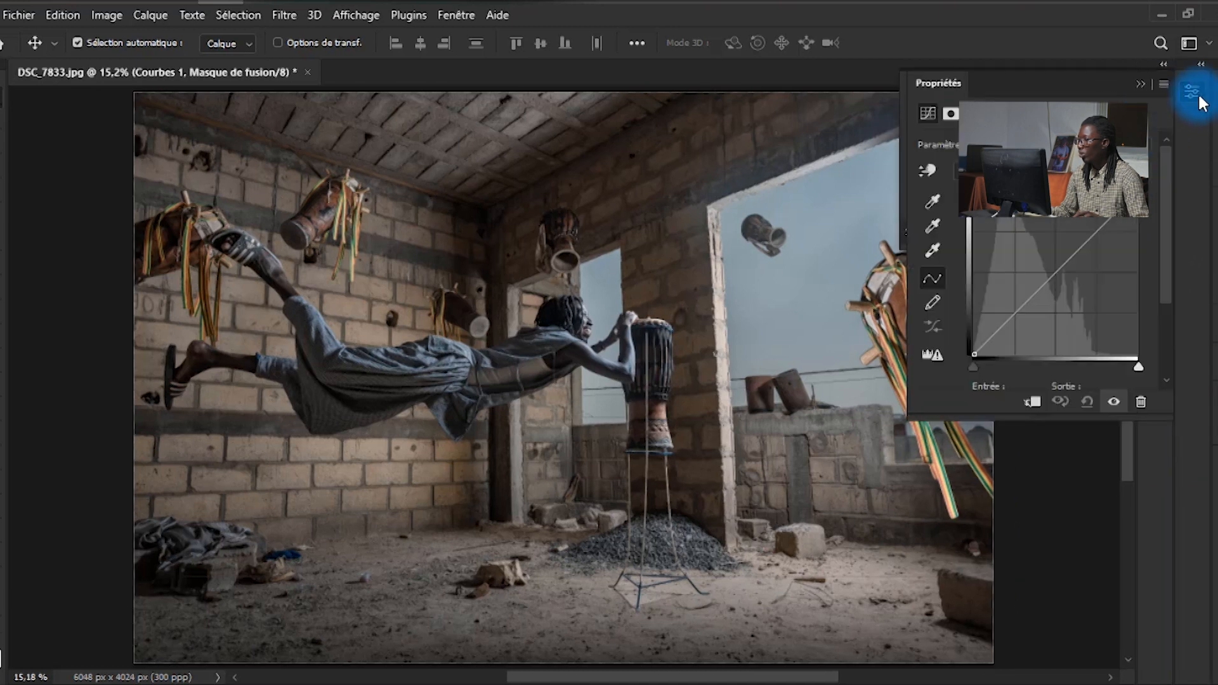
pyautogui.moveTo(1198, 102); pyautogui.dragTo(1217, 385)
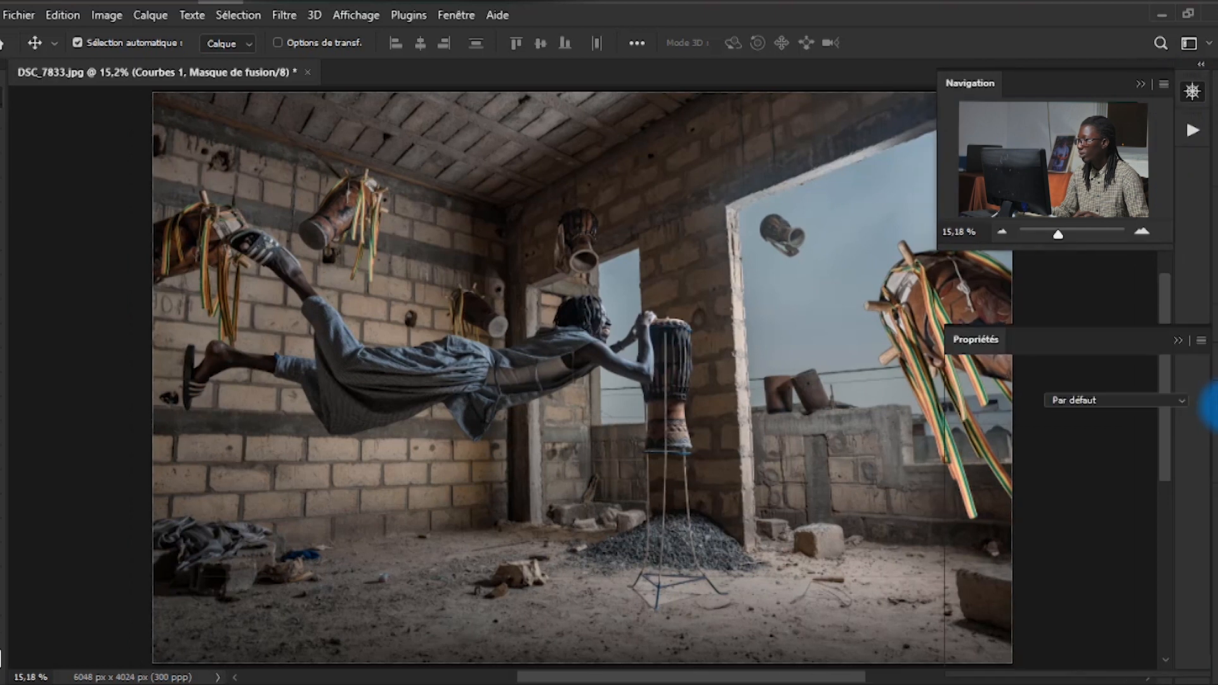
pyautogui.click(1216, 407)
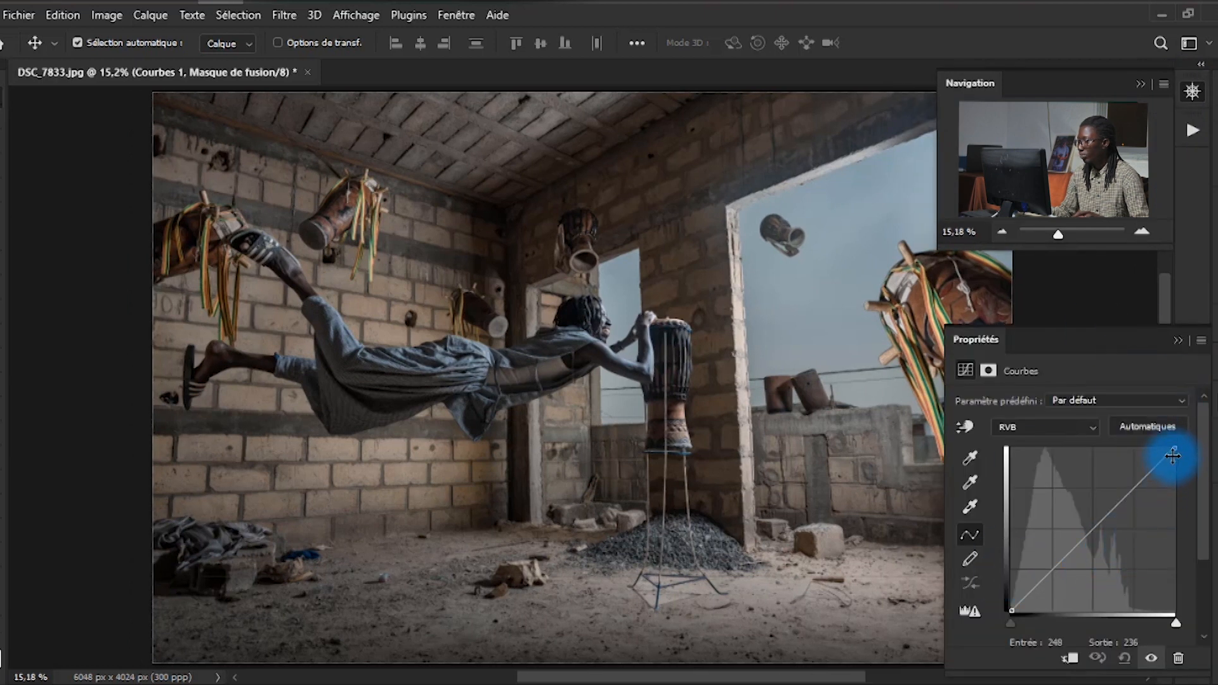
# Step: Darken the Courbes 1 curve by lowering the white end, pulling the midtones down and slightly raising the black output
pyautogui.moveTo(1176, 449); pyautogui.dragTo(1175, 482)
pyautogui.click(1074, 564)
pyautogui.moveTo(1013, 611); pyautogui.dragTo(1040, 621)
pyautogui.moveTo(1092, 556); pyautogui.dragTo(1113, 553)
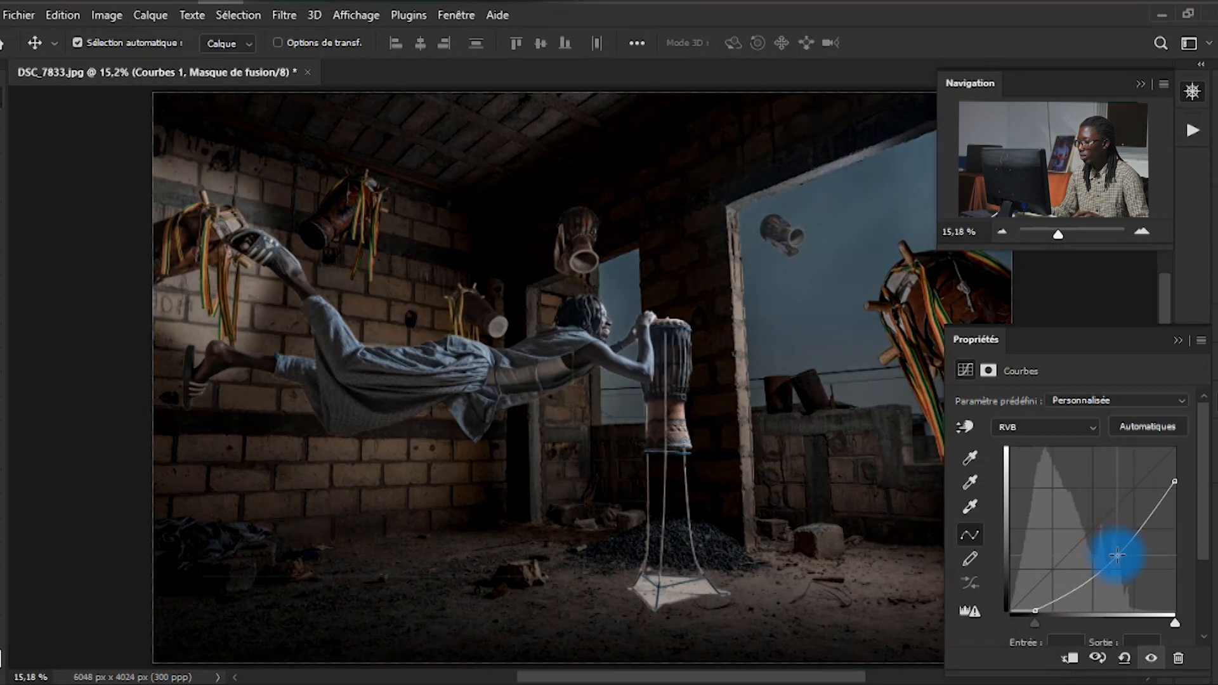
pyautogui.moveTo(1031, 608); pyautogui.dragTo(1001, 599)
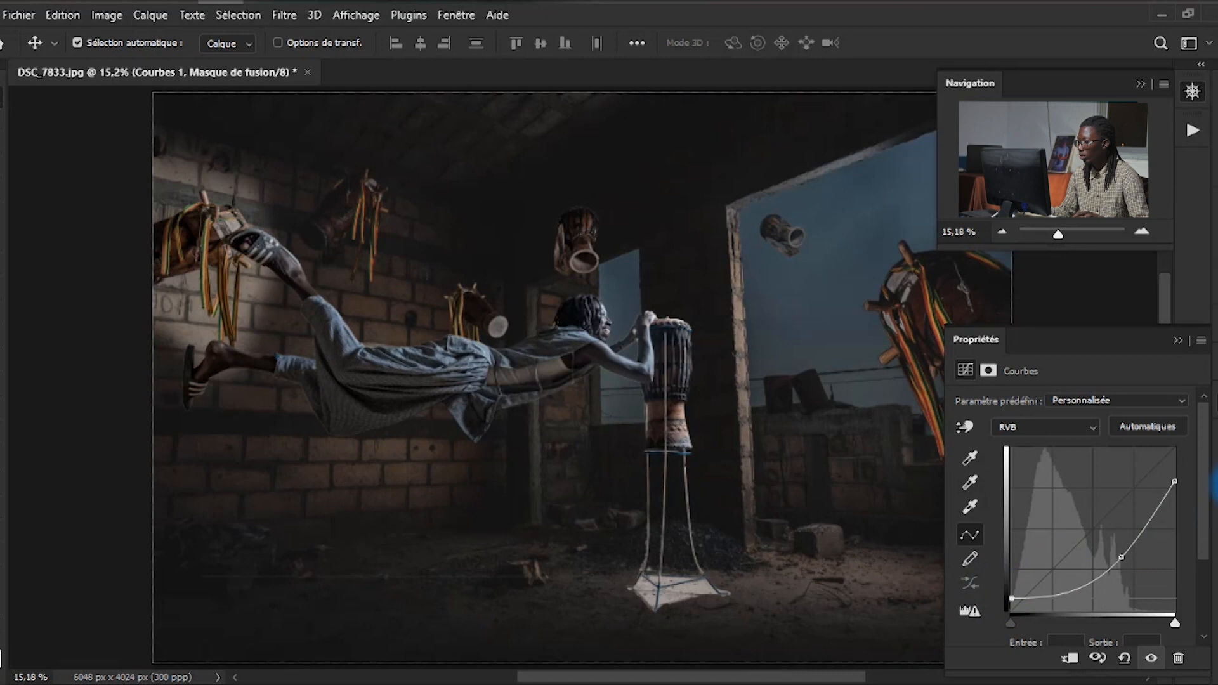
# Step: Clip the Courbes 1 adjustment to the Tam tam copie layer
pyautogui.click(1216, 459)
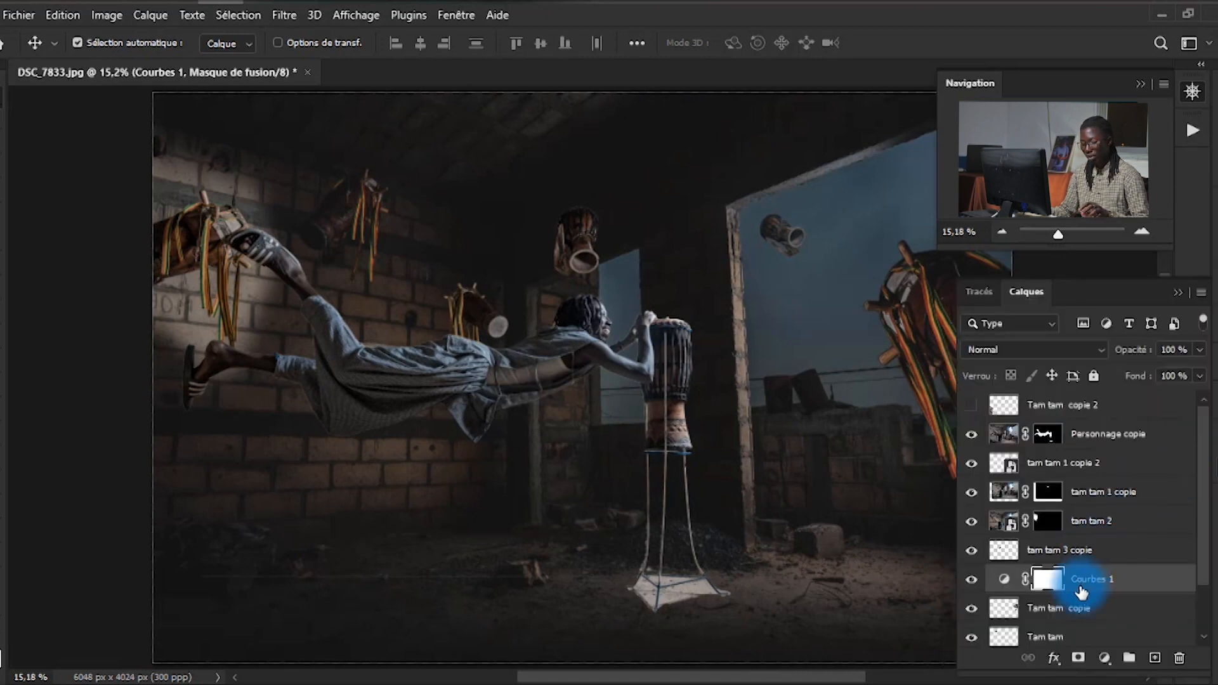
pyautogui.moveTo(1085, 589); pyautogui.dragTo(1081, 587)
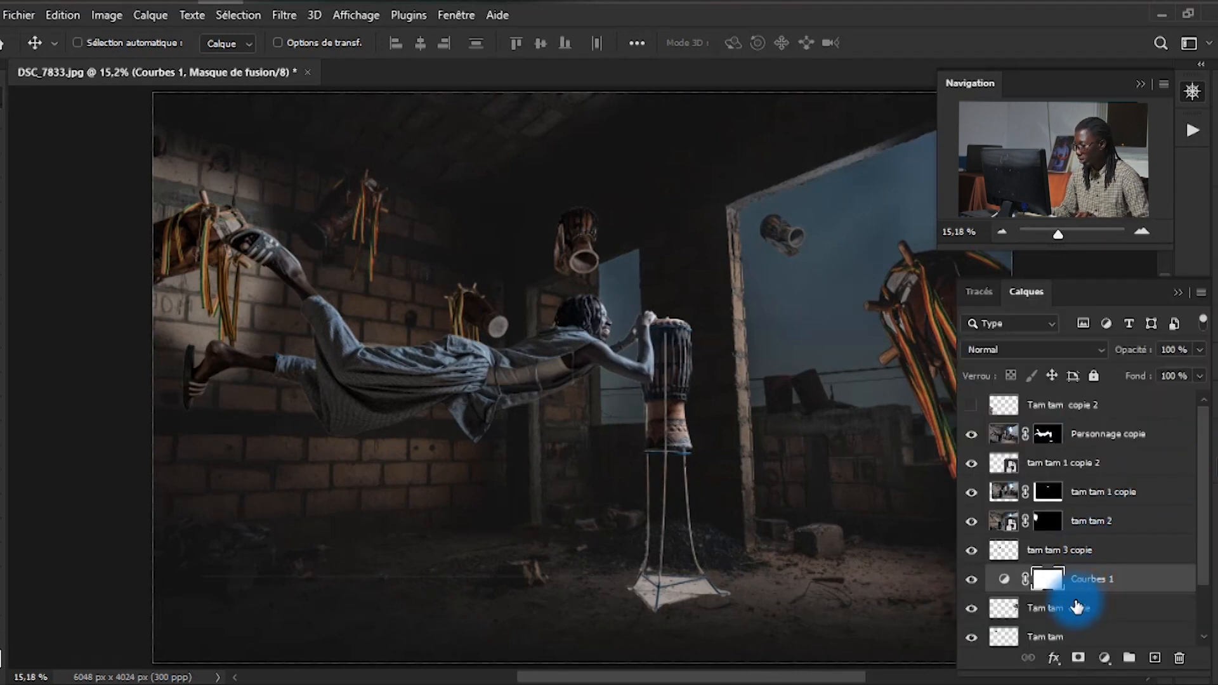
pyautogui.keyDown('alt'); pyautogui.click(1079, 591); pyautogui.keyUp('alt')
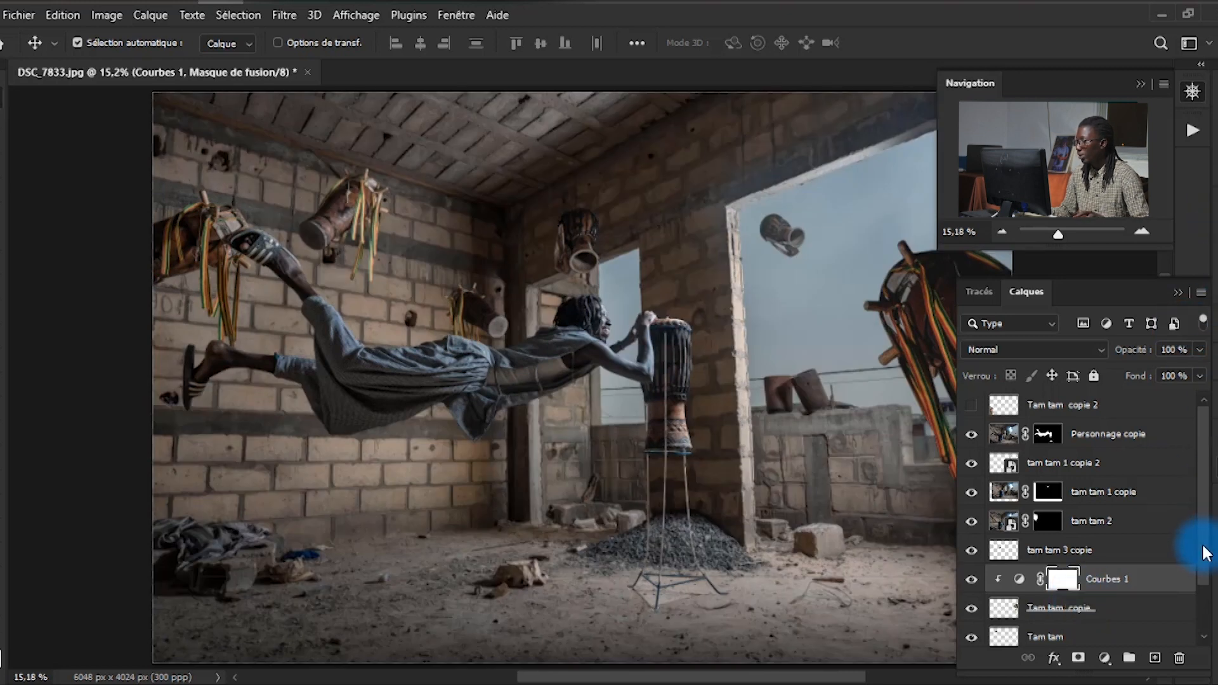
# Step: Toggle the clipping of Courbes 1 to Tam tam copie off and on to compare the effect
pyautogui.doubleClick(1017, 578)
pyautogui.click(1069, 660)
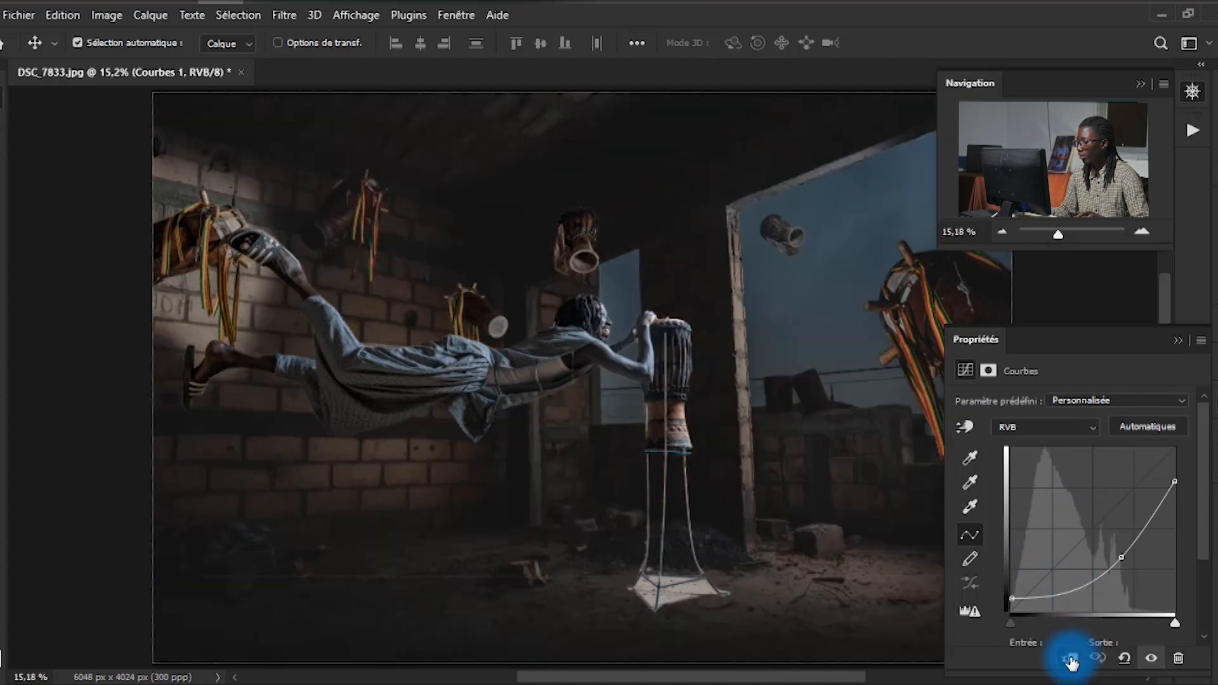
pyautogui.click(1070, 660)
pyautogui.click(1071, 660)
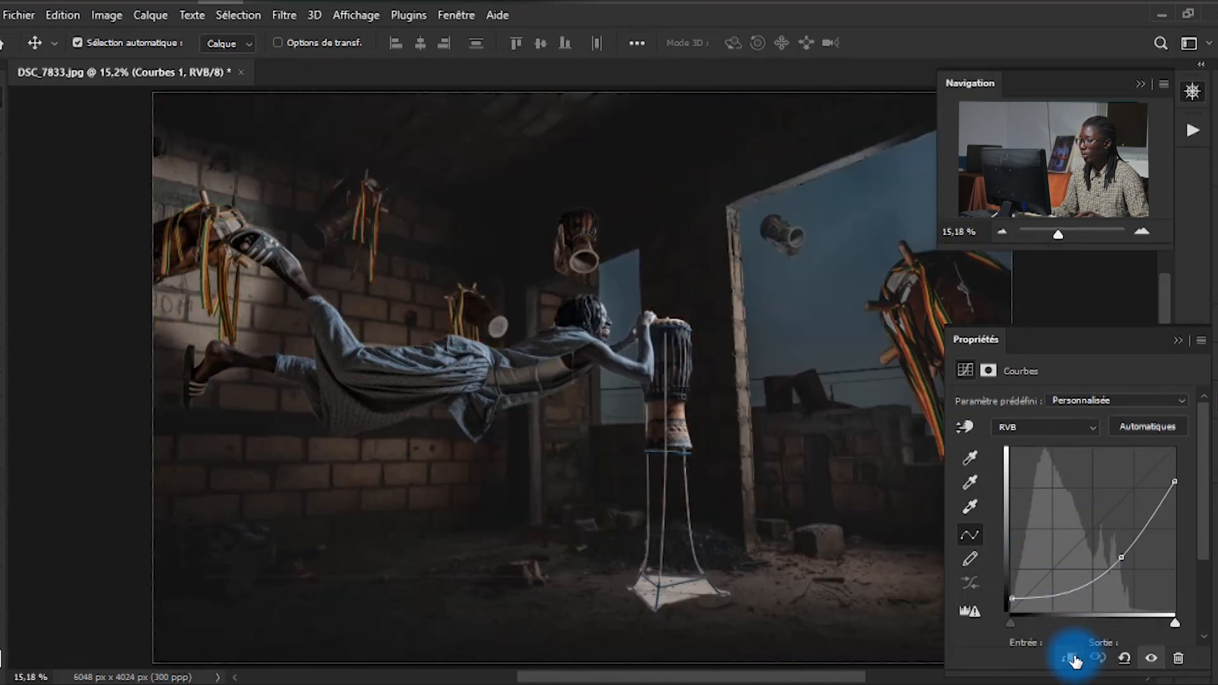
pyautogui.click(1071, 660)
pyautogui.click(1209, 467)
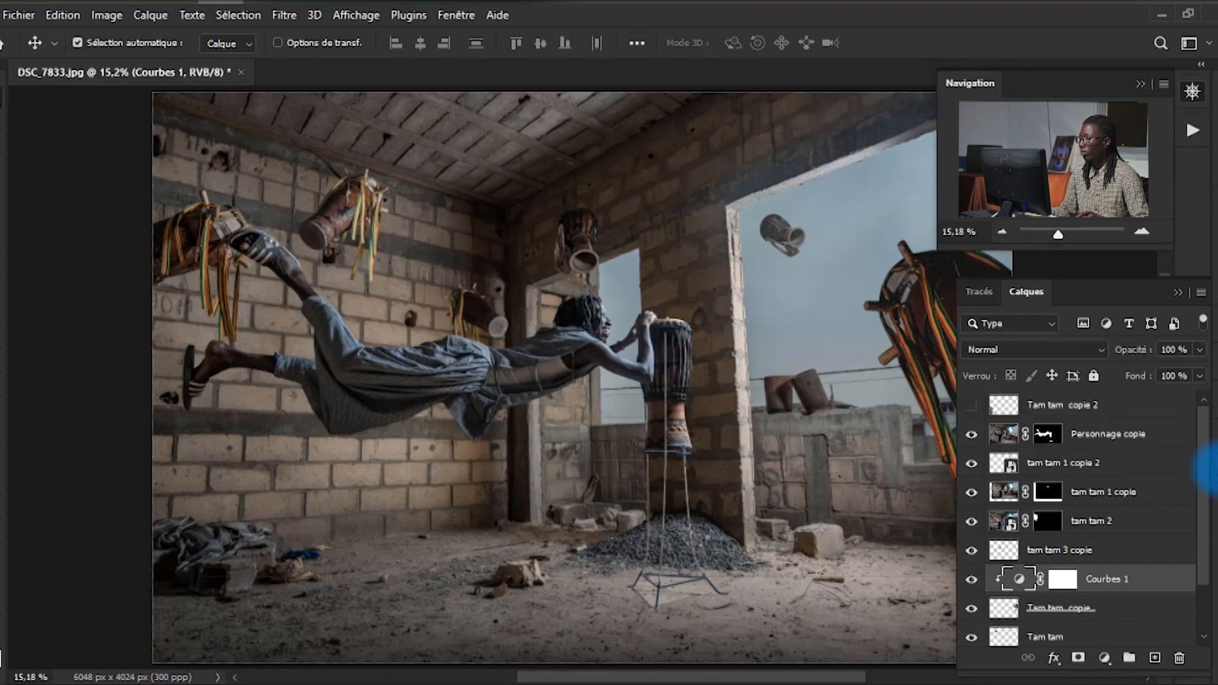
# Step: Examine the composite with the darkened drum in full-screen mode and return to the standard view
pyautogui.scroll(-2, 367, 340)
pyautogui.scroll(1, 540, 263)
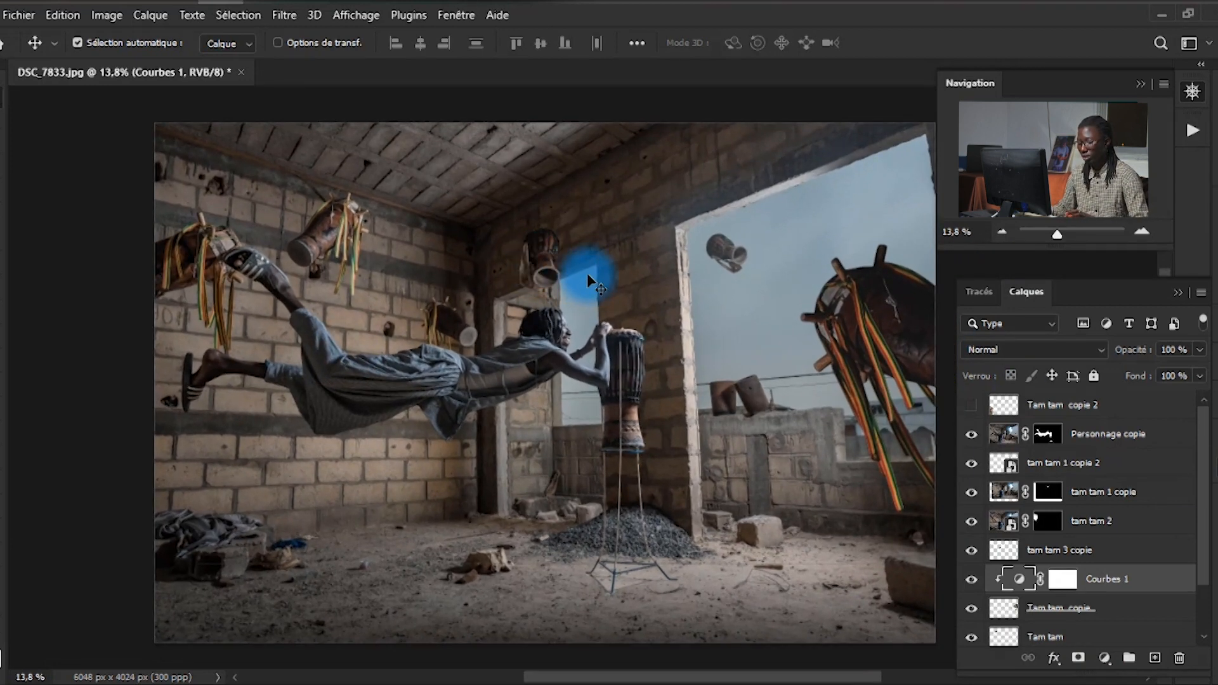
pyautogui.press('f')
pyautogui.press('f')
pyautogui.press('f')
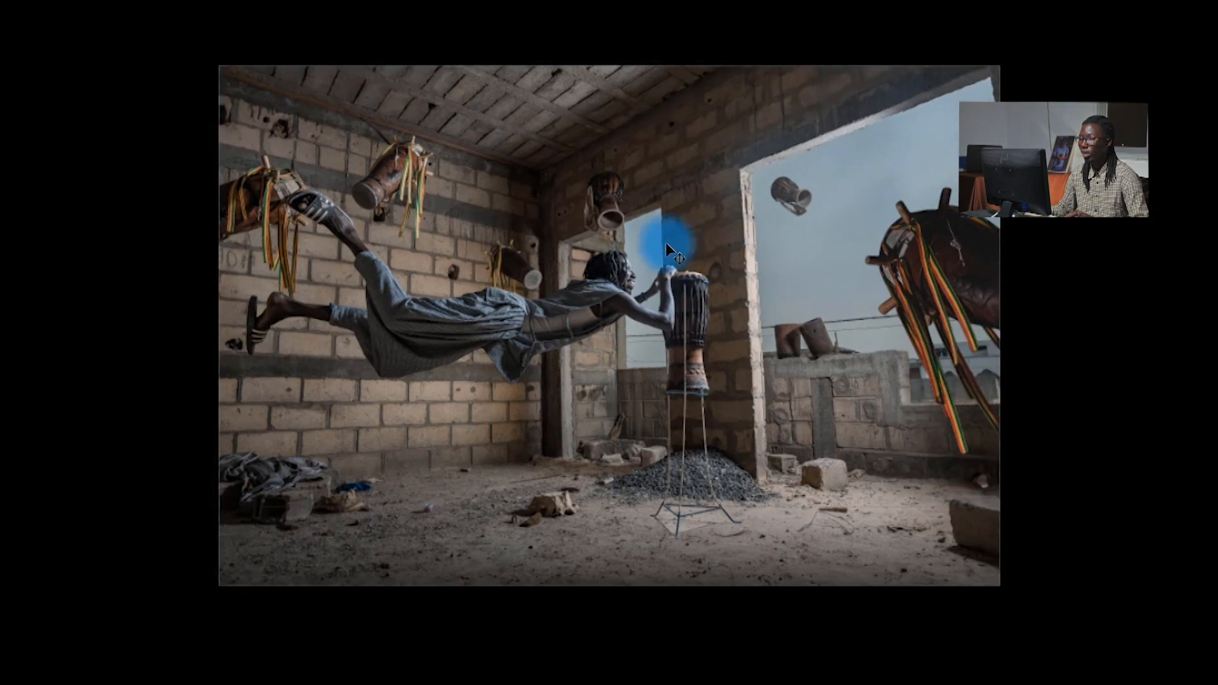
pyautogui.scroll(2, 979, 284)
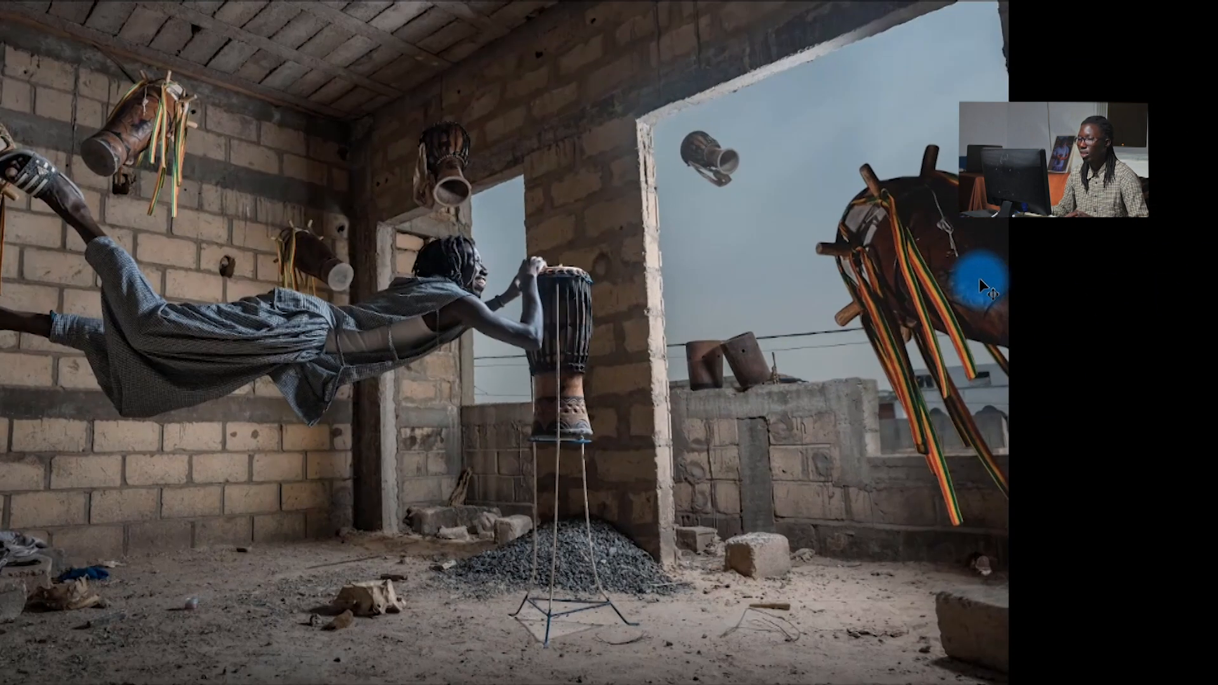
pyautogui.scroll(-1, 977, 268)
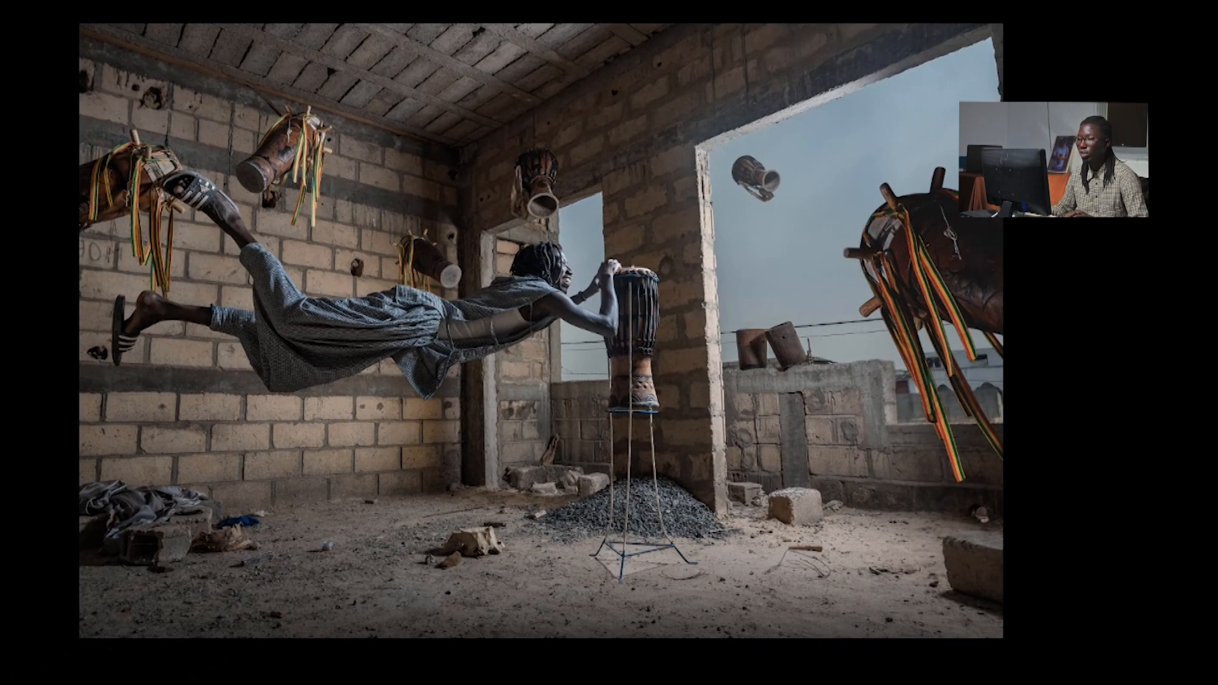
pyautogui.press('f')
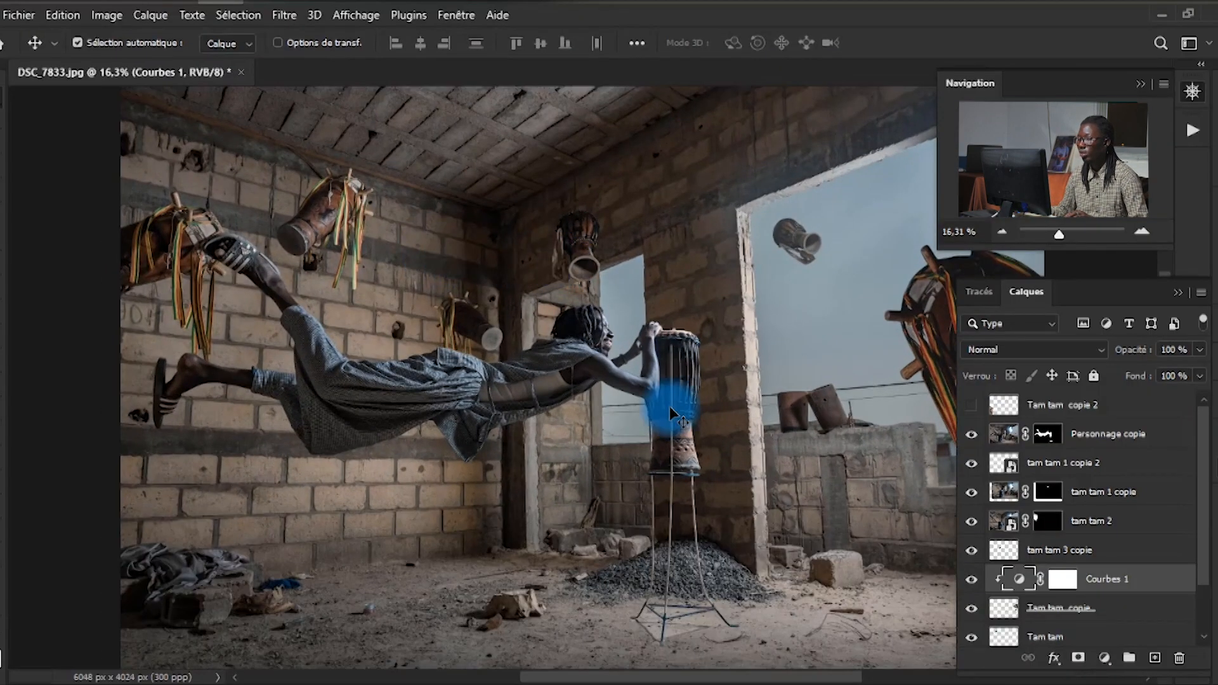
pyautogui.scroll(-2, 508, 273)
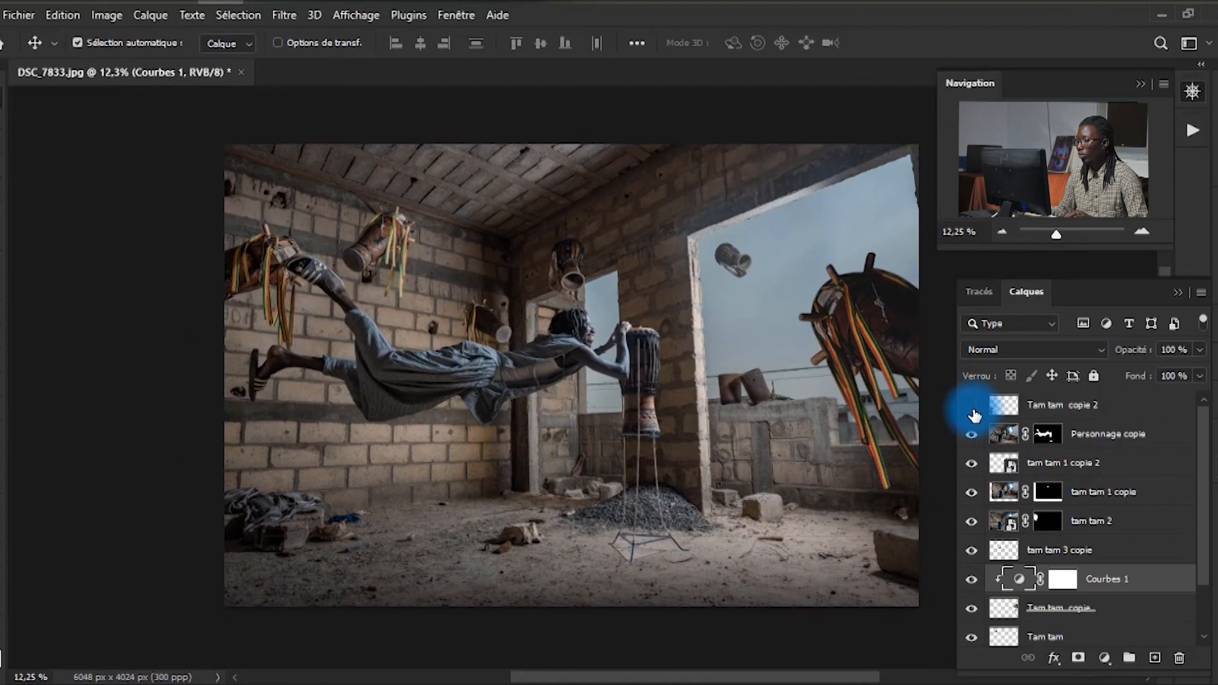
# Step: Show the Tam tam copie 2 layer and duplicate the Courbes 1 adjustment directly above it
pyautogui.click(973, 409)
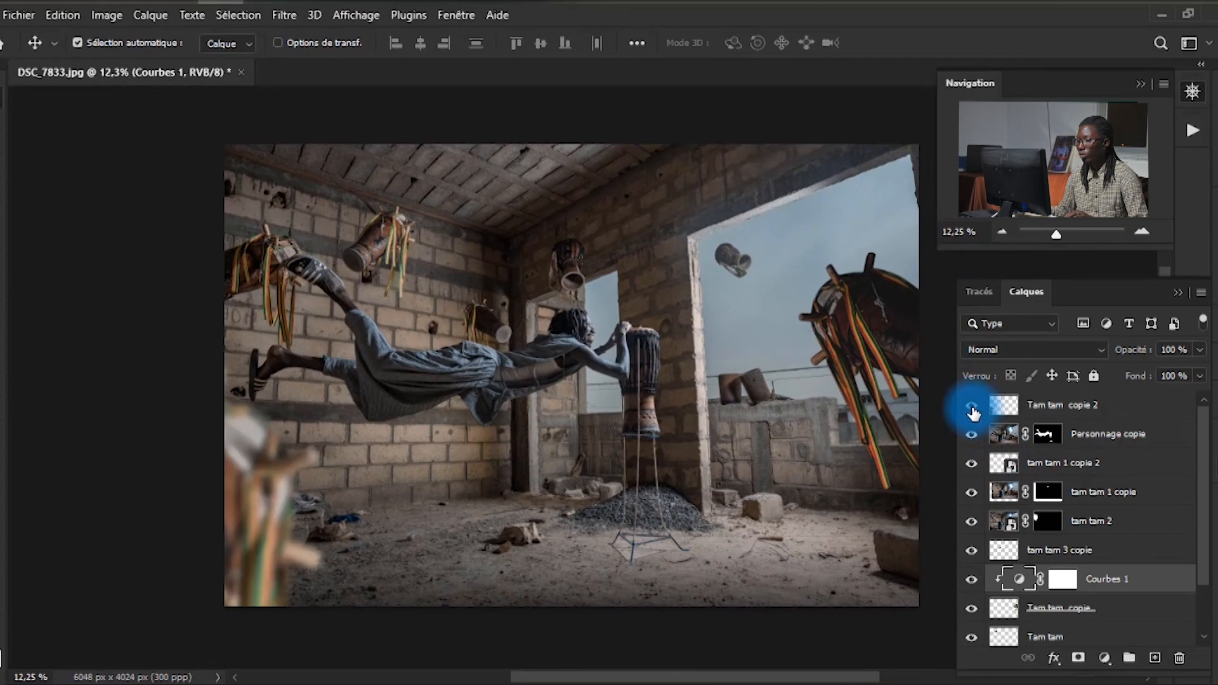
pyautogui.click(1066, 405)
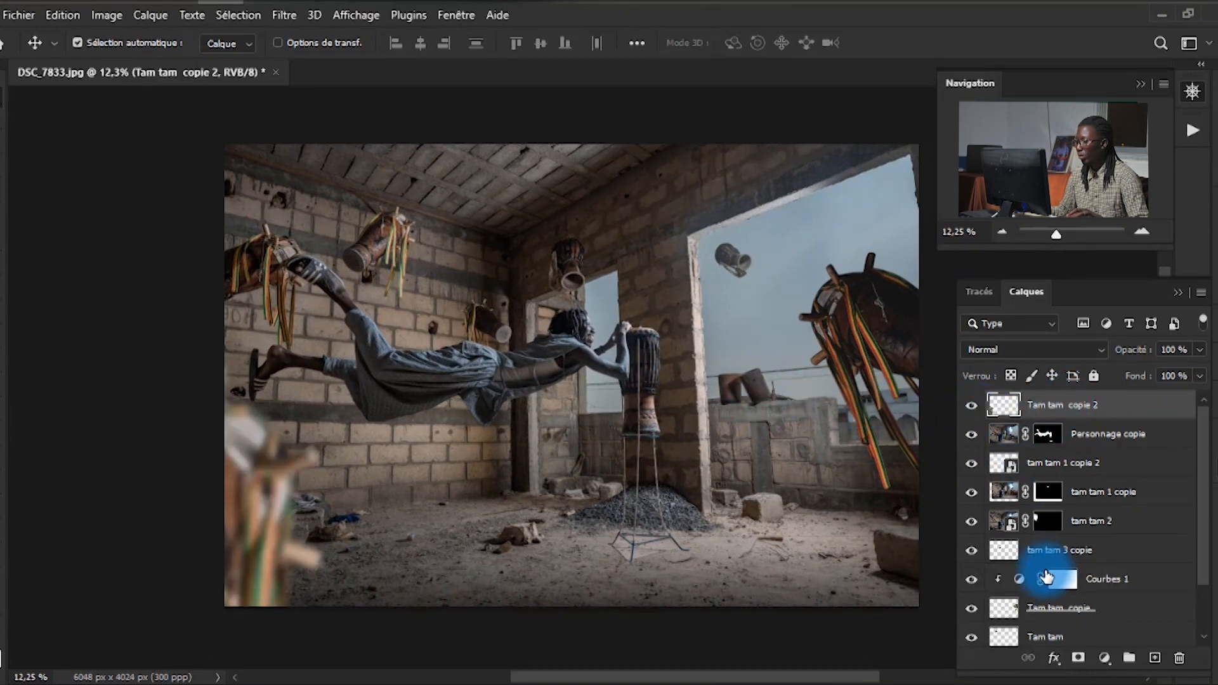
pyautogui.click(1107, 583)
pyautogui.moveTo(1120, 587); pyautogui.dragTo(1082, 417)
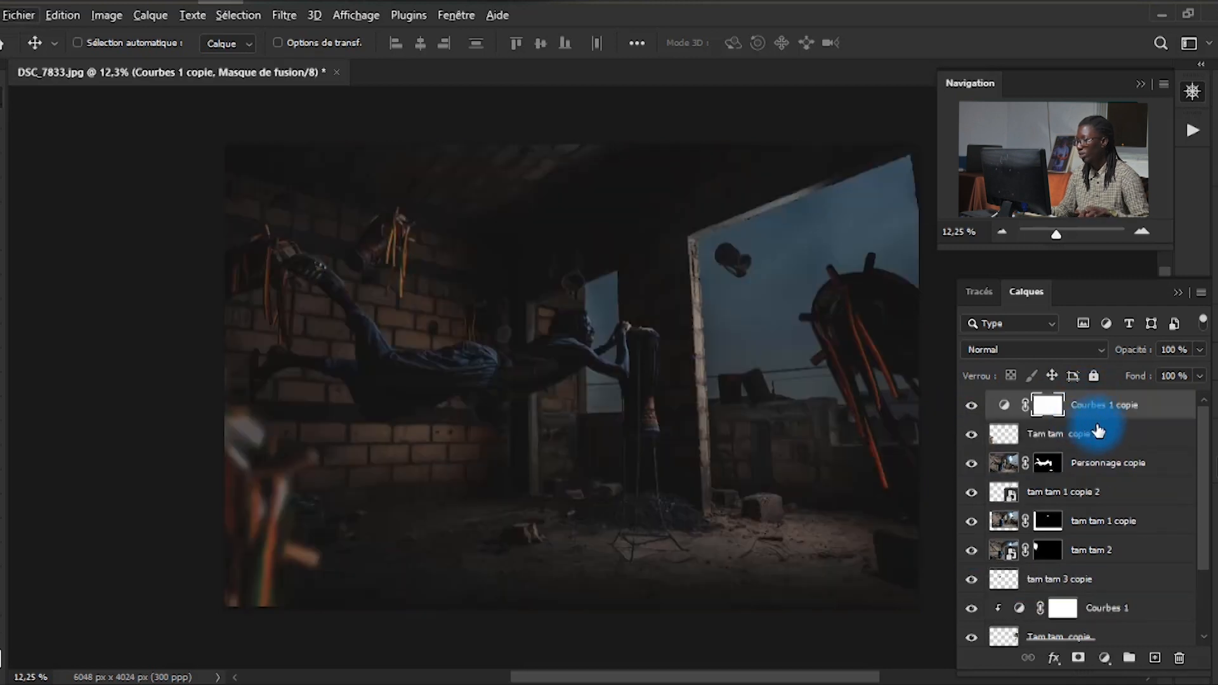
# Step: Clip the Courbes 1 copie adjustment to Tam tam copie 2 and stamp all visible layers into a new layer on top
pyautogui.keyDown('alt'); pyautogui.click(1099, 415); pyautogui.keyUp('alt')
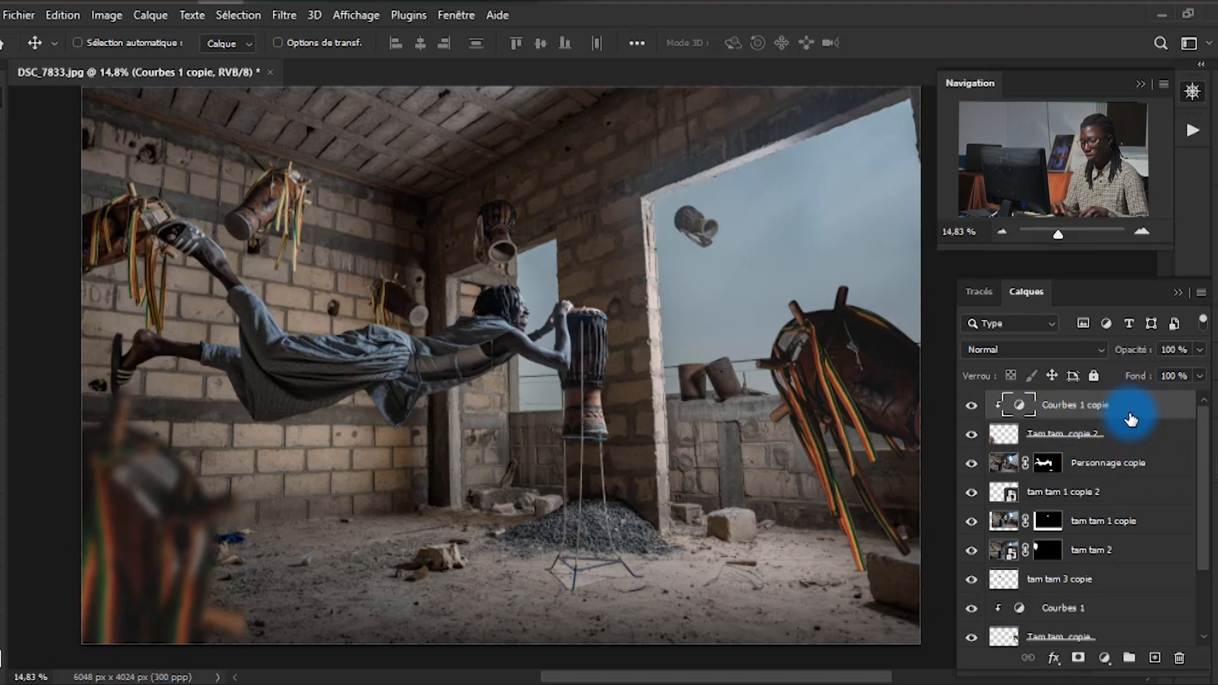
pyautogui.hotkey('ctrl', 'alt', 'shift', 'e')
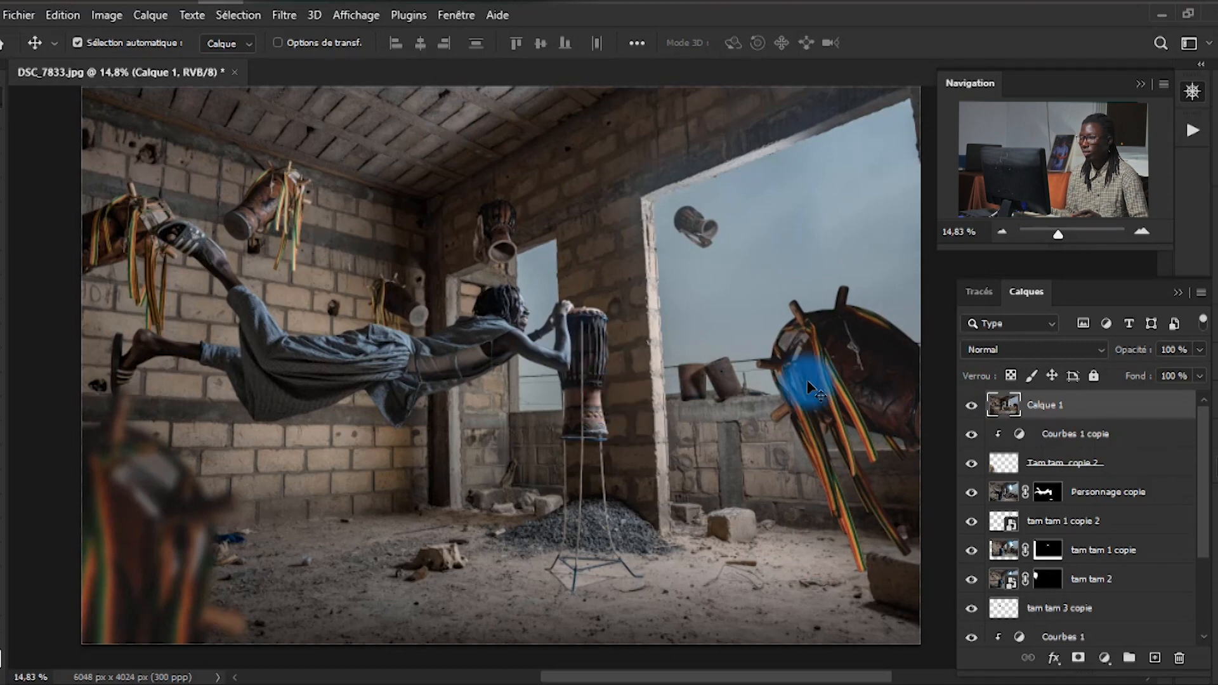
# Step: Examine the merged composite up close around the floating drums and the man, and as a whole
pyautogui.scroll(4, 413, 258)
pyautogui.scroll(3, 500, 165)
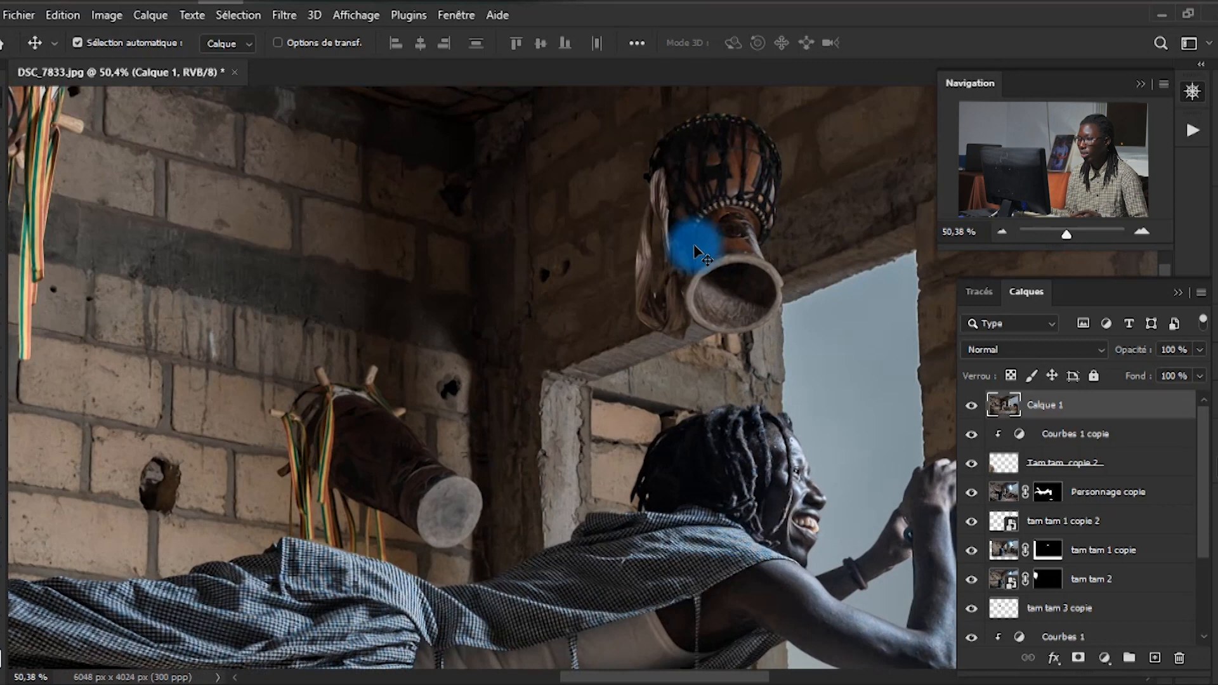
pyautogui.scroll(-4, 691, 234)
pyautogui.scroll(3, 526, 413)
pyautogui.scroll(-5, 535, 402)
pyautogui.scroll(-1, 540, 387)
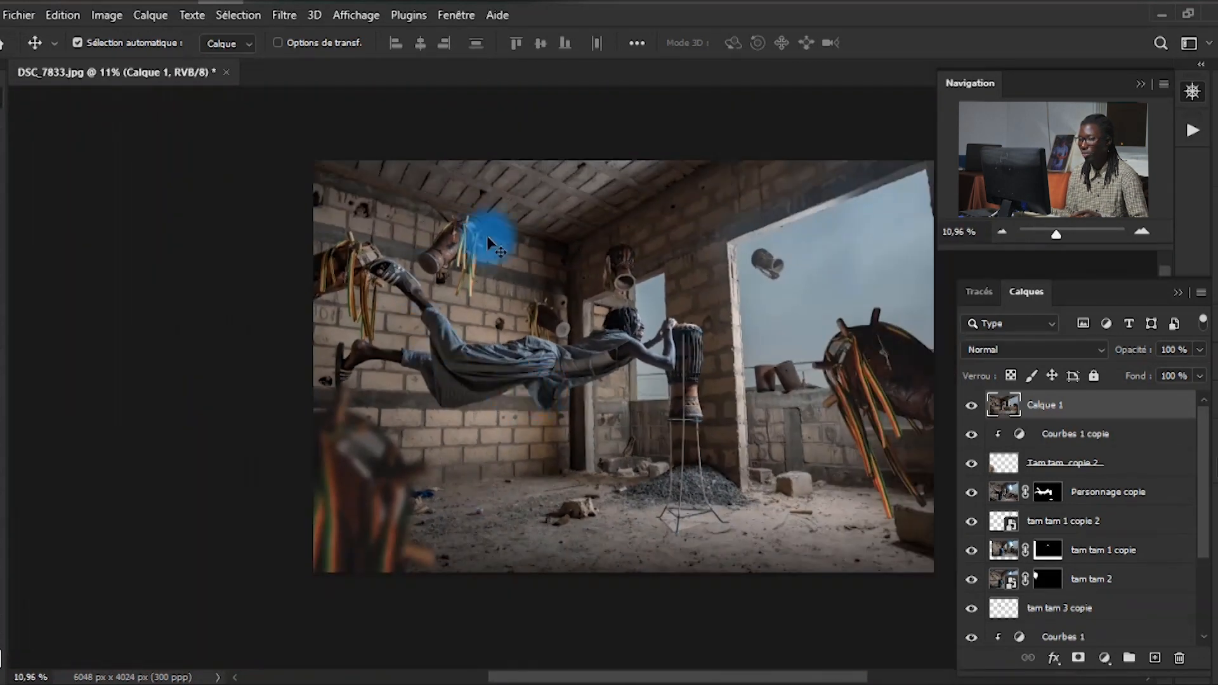
pyautogui.scroll(2, 819, 311)
pyautogui.scroll(-1, 824, 310)
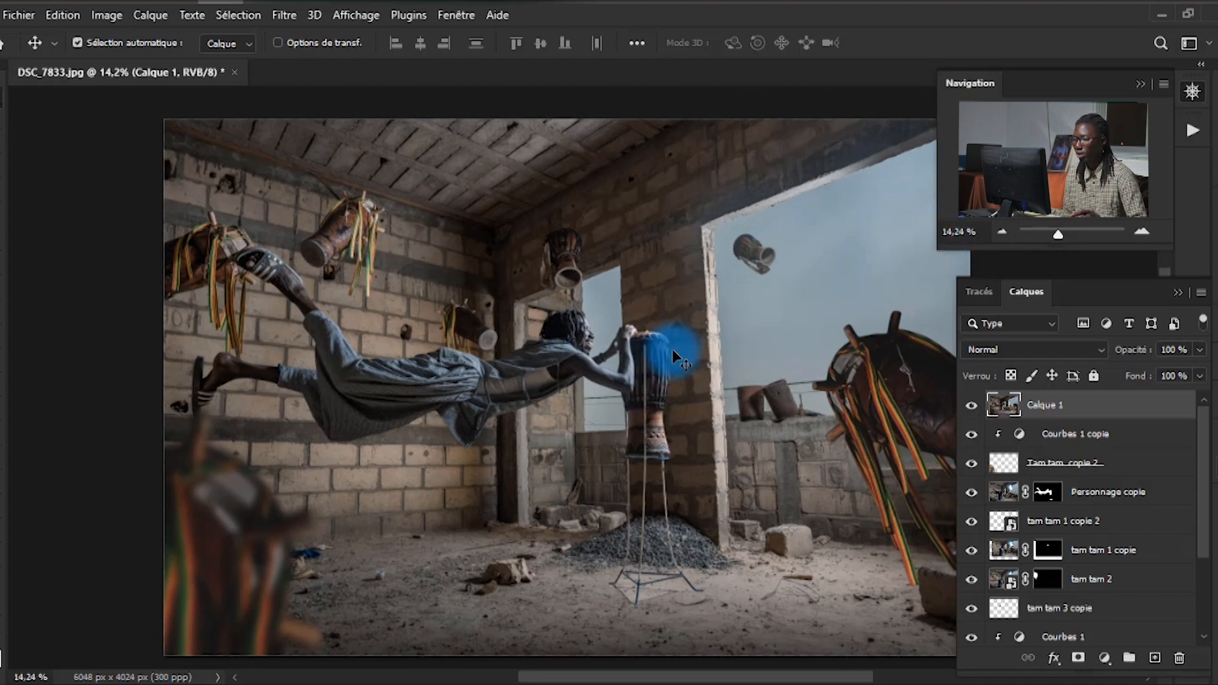
pyautogui.scroll(-1, 557, 352)
pyautogui.scroll(1, 815, 312)
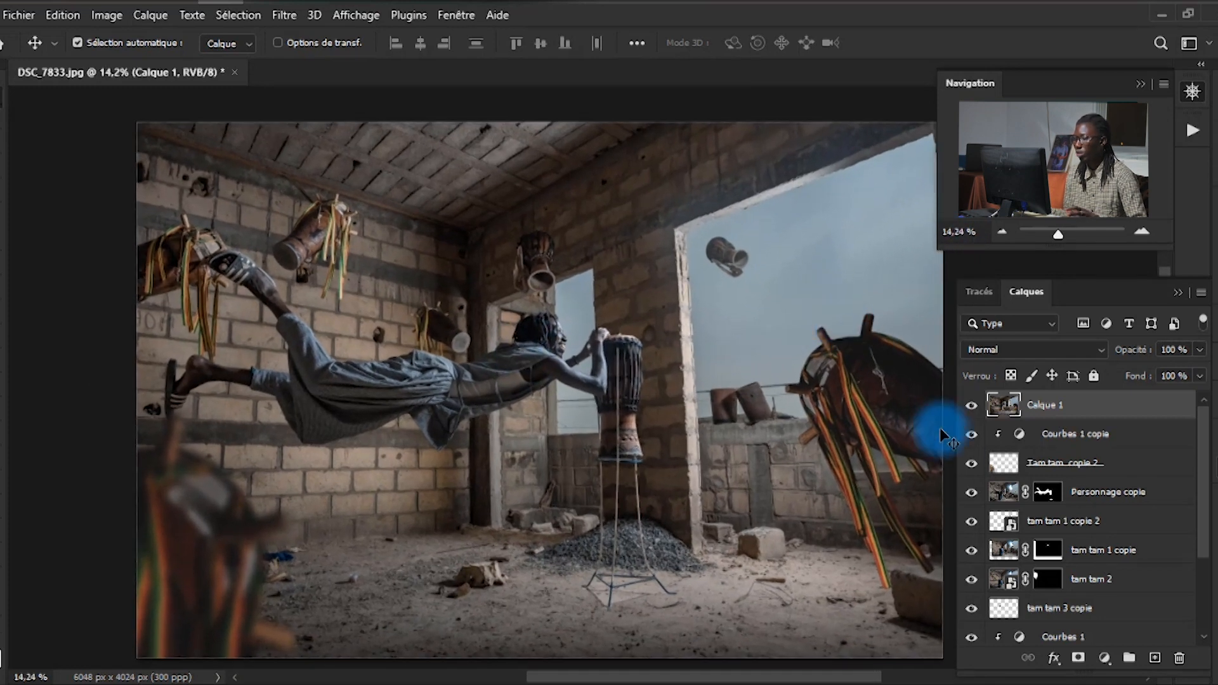
# Step: Add a Balance des couleurs adjustment above Calque 1 and shift its midtones toward red, with Magenta-Vert +16 and Jaune-Bleu +2
pyautogui.click(1078, 658)
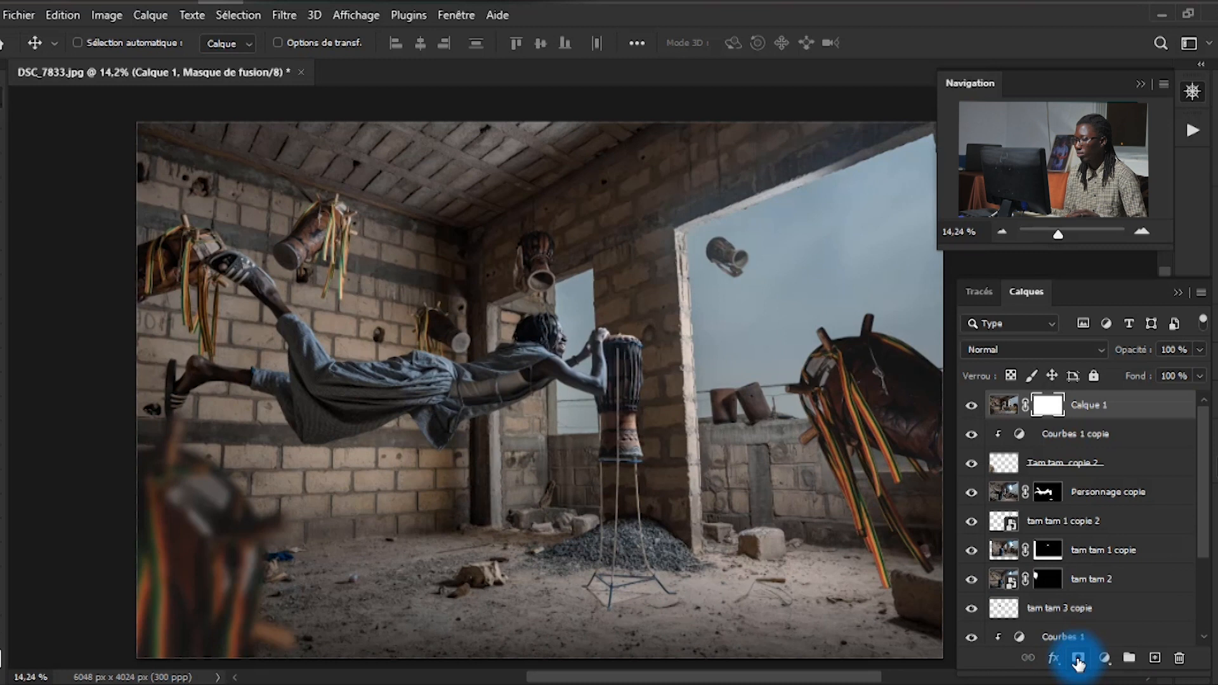
pyautogui.hotkey('ctrl', 'z')
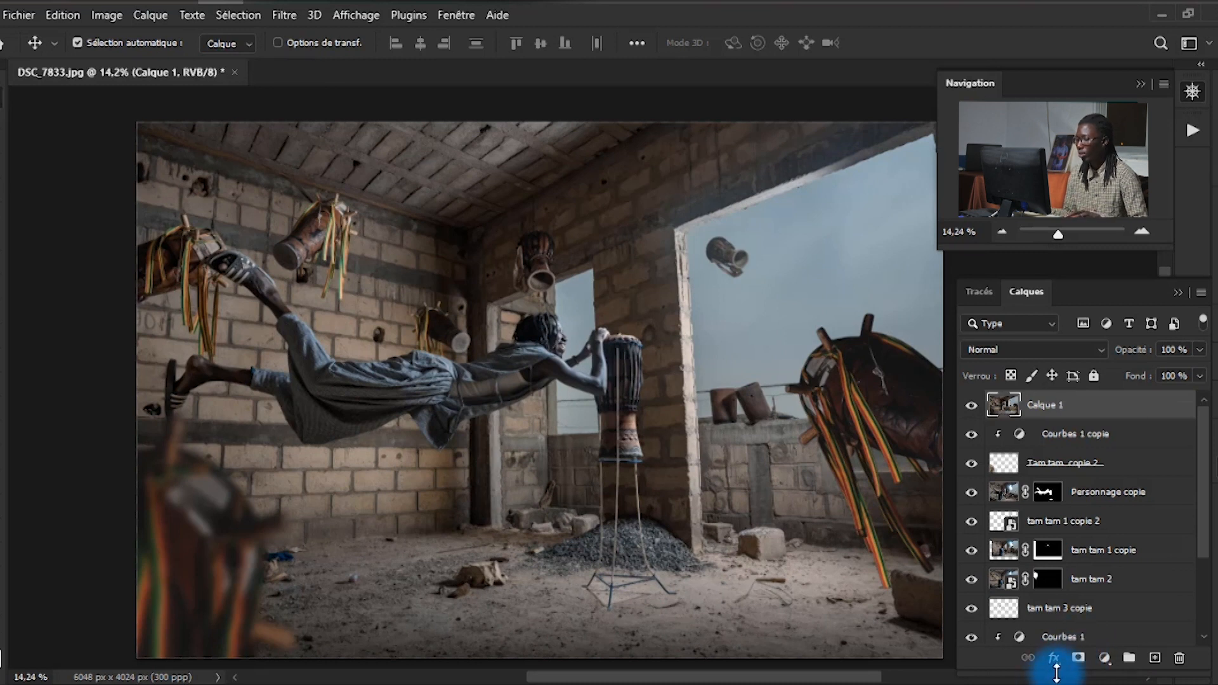
pyautogui.click(1104, 657)
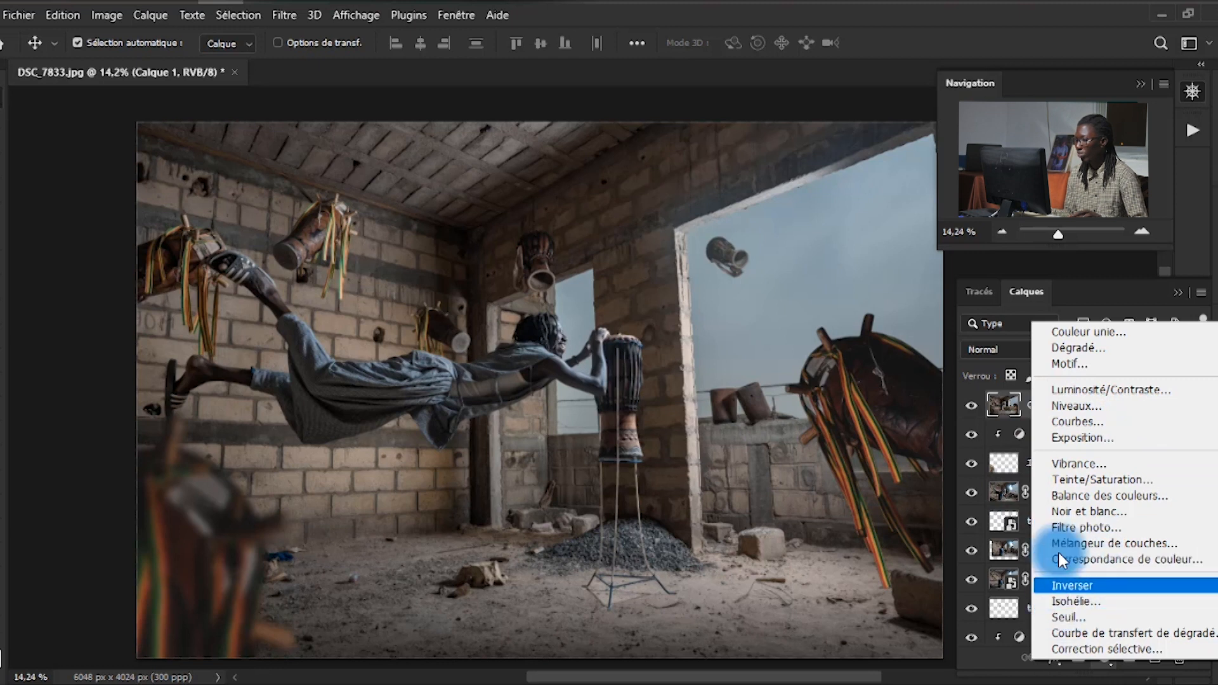
pyautogui.click(1087, 497)
pyautogui.moveTo(1046, 443); pyautogui.dragTo(1076, 440)
pyautogui.moveTo(1046, 502); pyautogui.dragTo(1059, 469)
# Step: Set the color balance of the shadows (Tons foncés) to Cyan-Rouge +20 and Jaune-Bleu +14
pyautogui.click(1035, 406)
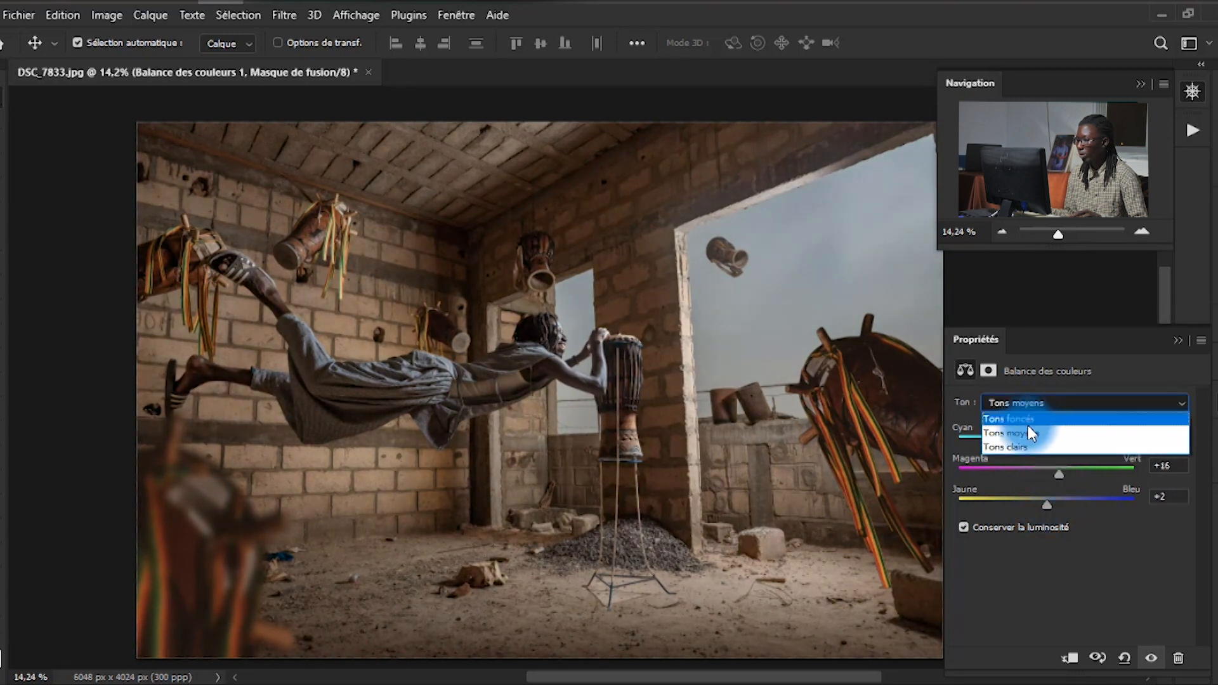
pyautogui.click(1027, 420)
pyautogui.moveTo(1051, 442); pyautogui.dragTo(1067, 443)
pyautogui.moveTo(1057, 503)
pyautogui.mouseDown()
pyautogui.moveTo(1074, 501)
pyautogui.moveTo(1047, 503)
pyautogui.moveTo(1072, 505)
pyautogui.moveTo(1060, 505)
pyautogui.mouseUp()
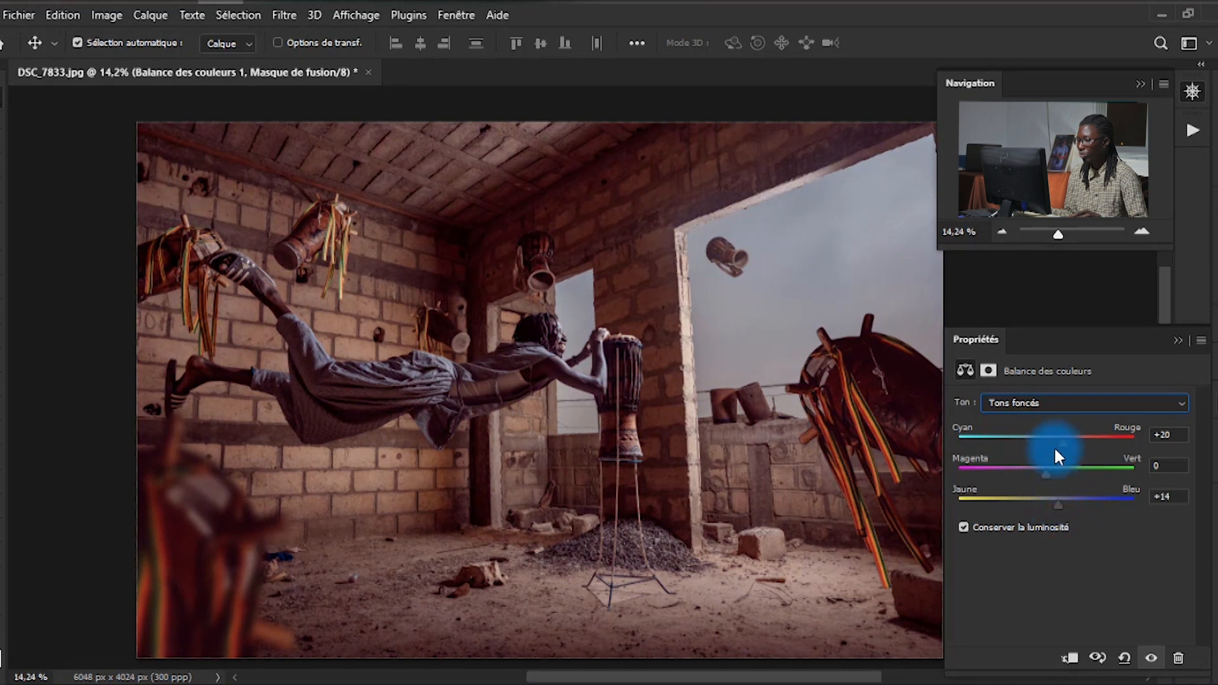
# Step: Set the color balance of the highlights (Tons clairs) to Cyan-Rouge -14, Magenta-Vert +6 and Jaune-Bleu -8
pyautogui.click(1053, 405)
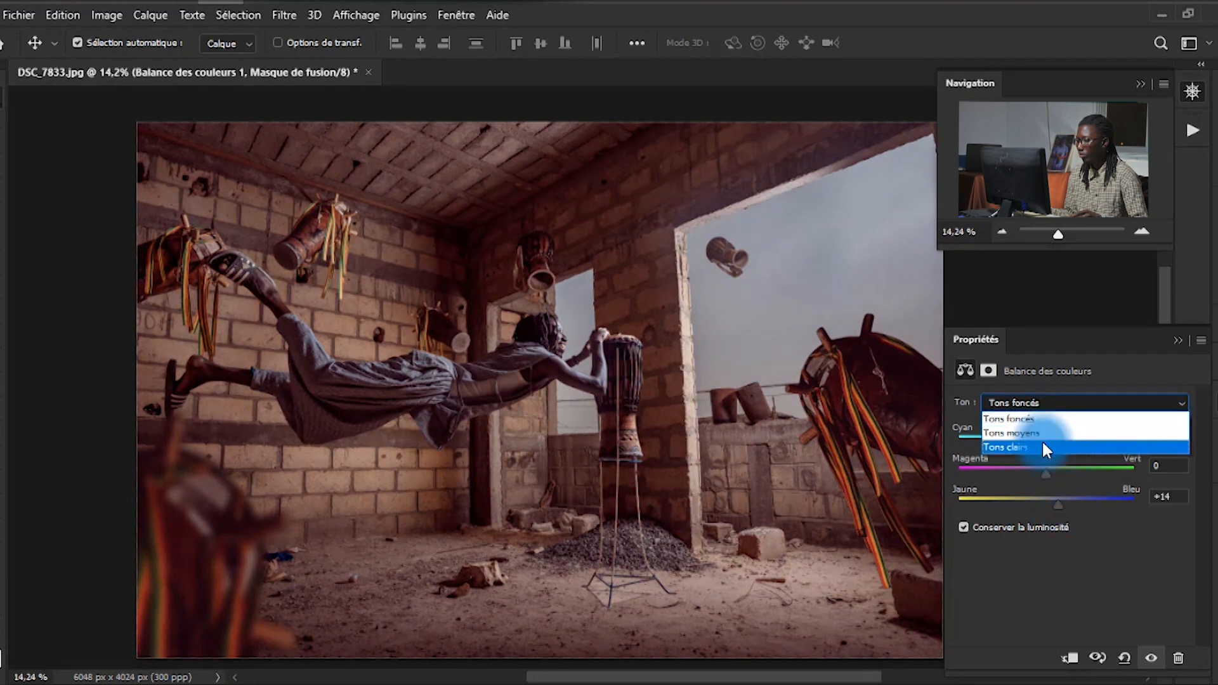
pyautogui.click(1043, 438)
pyautogui.moveTo(1041, 448); pyautogui.dragTo(1034, 499)
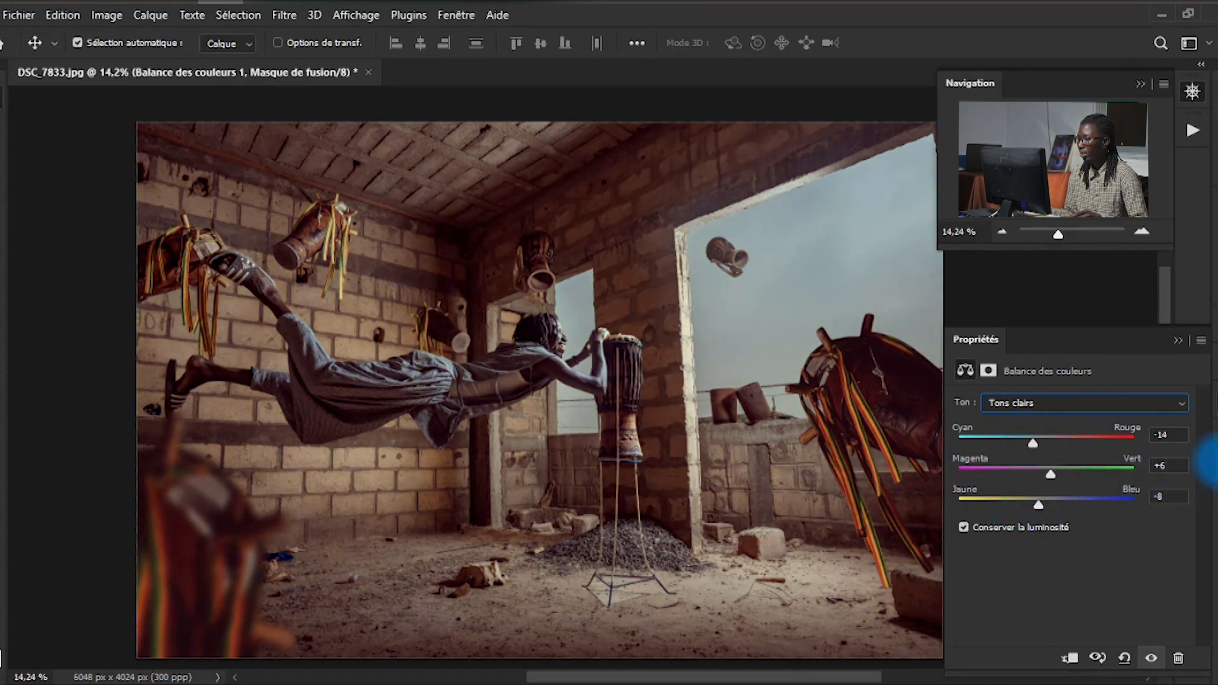
# Step: Compare the image with and without Balance des couleurs 1, and set its blend mode to Lumière tamisée at 52% opacity
pyautogui.press('F7')
pyautogui.click(971, 406)
pyautogui.click(972, 409)
pyautogui.click(1062, 354)
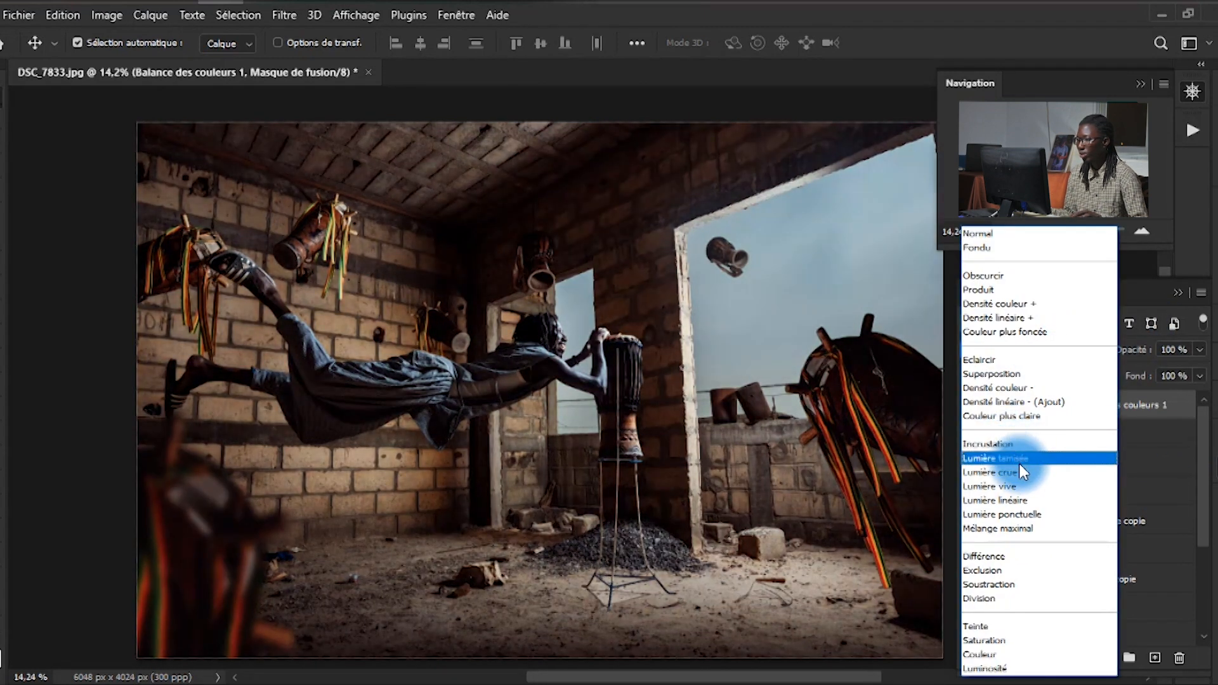
pyautogui.click(1019, 462)
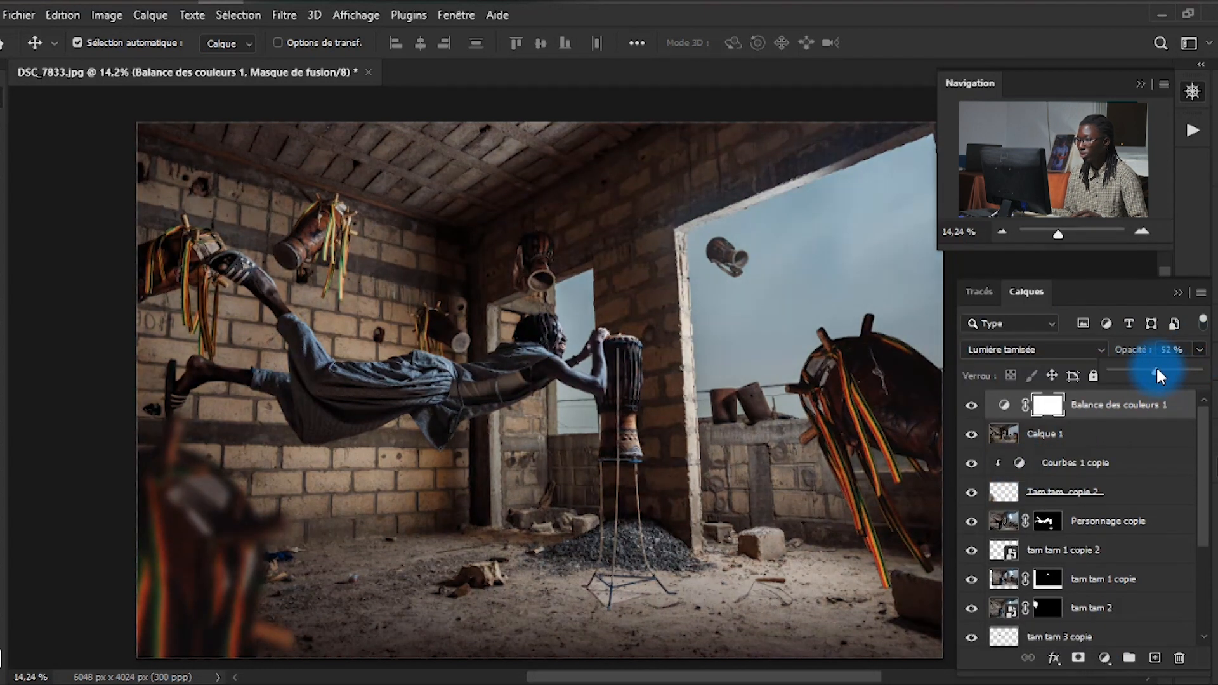
# Step: Toggle the visibility of the Balance des couleurs 1 adjustment off and on to compare the softened grading
pyautogui.click(982, 407)
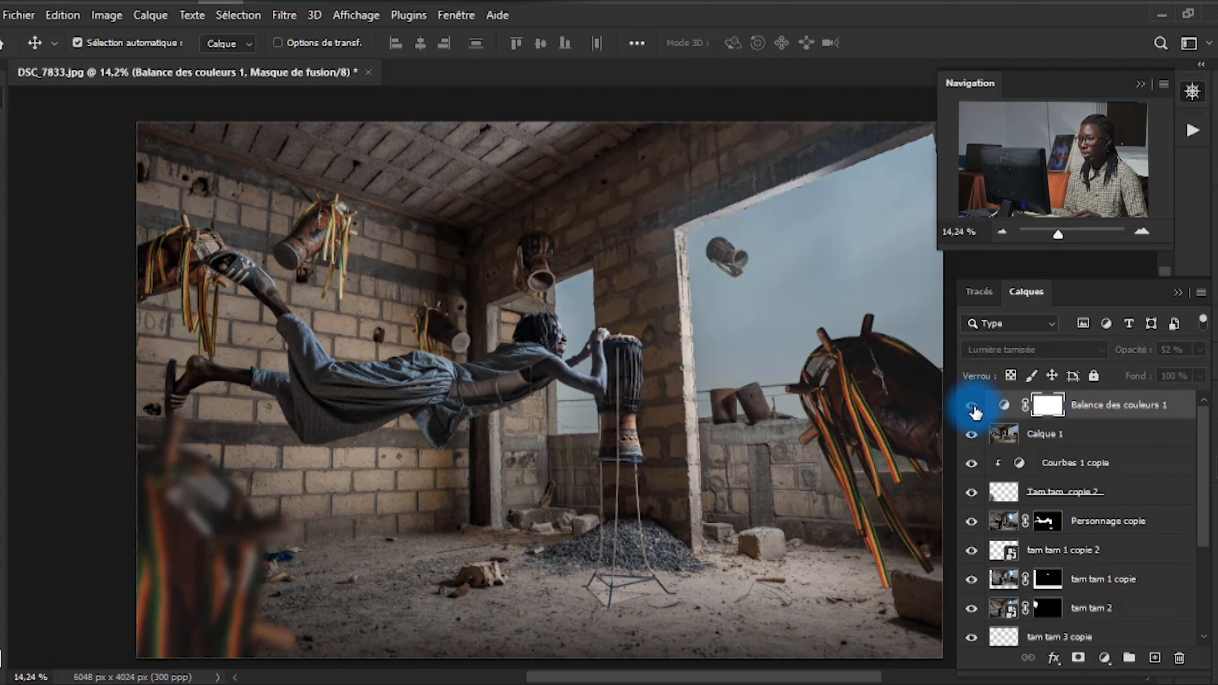
pyautogui.click(973, 408)
pyautogui.click(973, 407)
pyautogui.click(972, 408)
# Step: Add a Courbes adjustment above Balance des couleurs 1 and shape a contrasty RVB S-curve with white and black points moved inward
pyautogui.moveTo(1080, 424); pyautogui.dragTo(1128, 672)
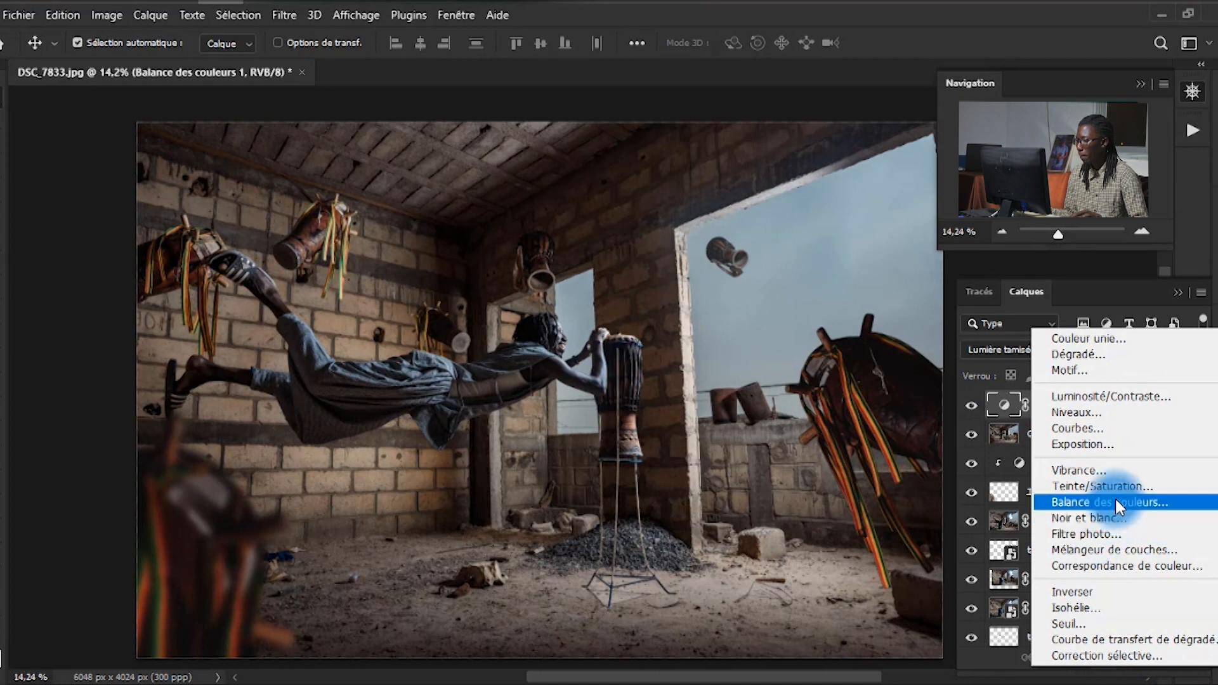
pyautogui.click(1117, 432)
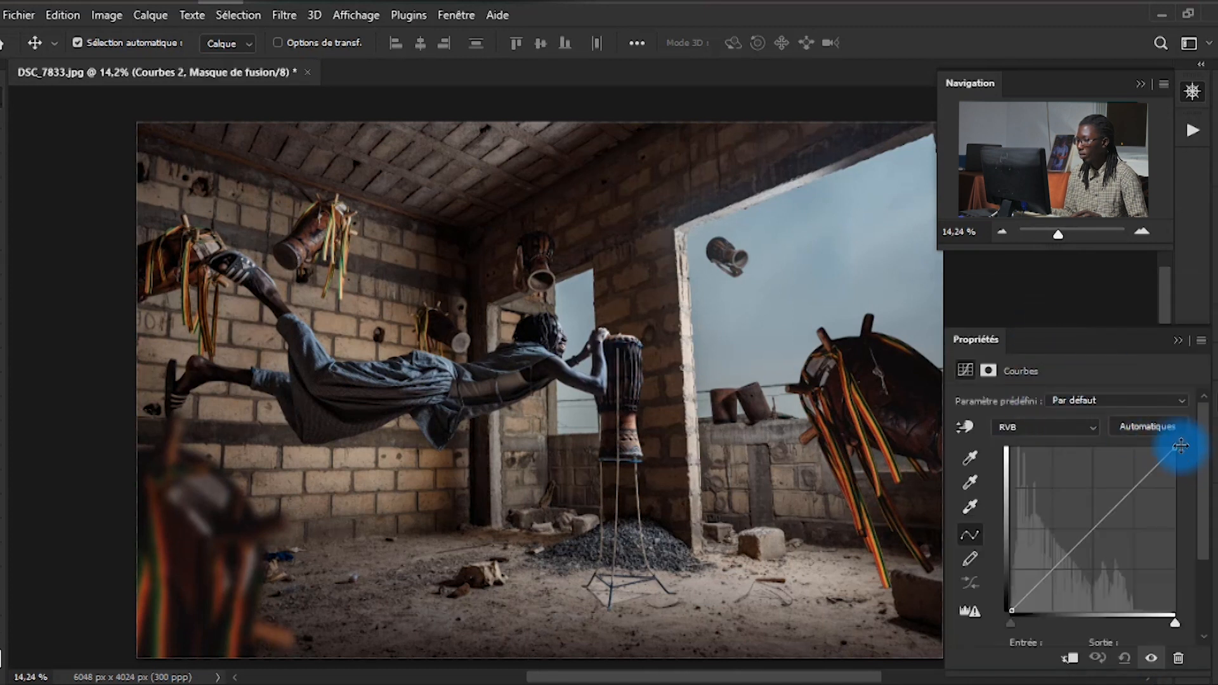
pyautogui.moveTo(1175, 446); pyautogui.dragTo(1167, 437)
pyautogui.moveTo(1015, 612); pyautogui.dragTo(1024, 612)
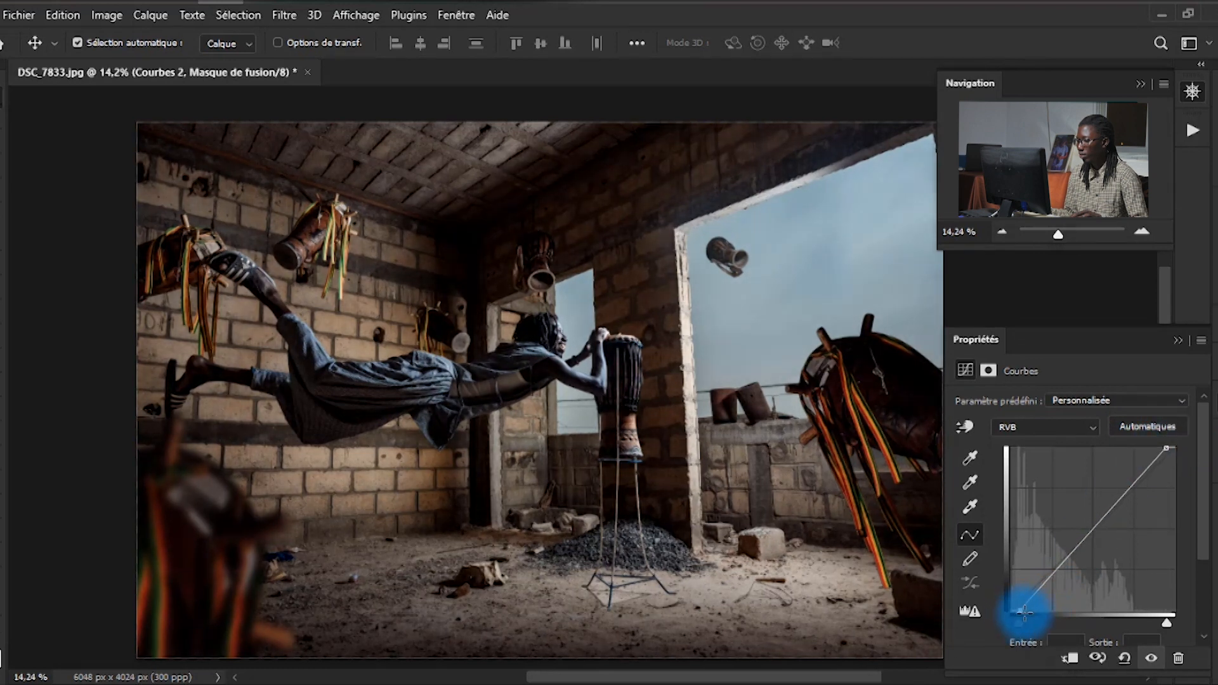
pyautogui.click(1129, 481)
pyautogui.moveTo(1073, 555); pyautogui.dragTo(1076, 556)
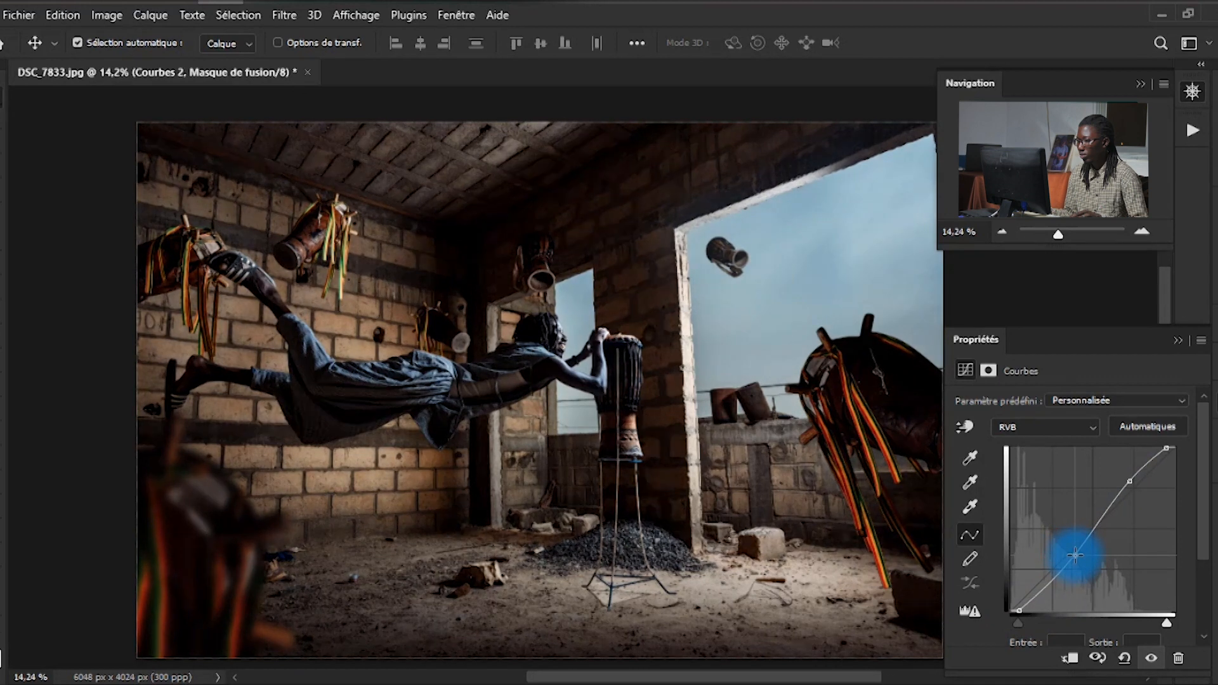
# Step: Return the RVB curve's black point to the corner, raise the shadow point and slightly lower the highlight point to soften contrast
pyautogui.moveTo(1021, 611); pyautogui.dragTo(978, 613)
pyautogui.moveTo(1077, 556); pyautogui.dragTo(1075, 555)
pyautogui.click(1132, 485)
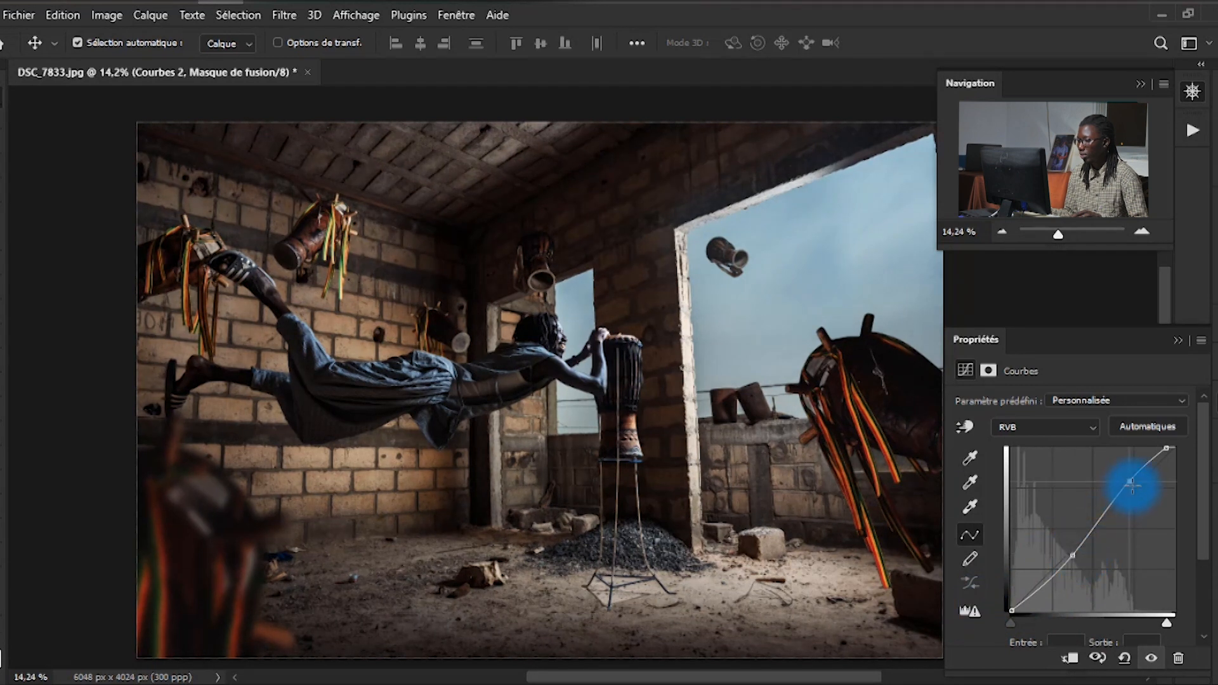
pyautogui.moveTo(1072, 553)
pyautogui.mouseDown()
pyautogui.moveTo(1050, 542)
pyautogui.moveTo(1071, 555)
pyautogui.moveTo(1057, 551)
pyautogui.mouseUp()
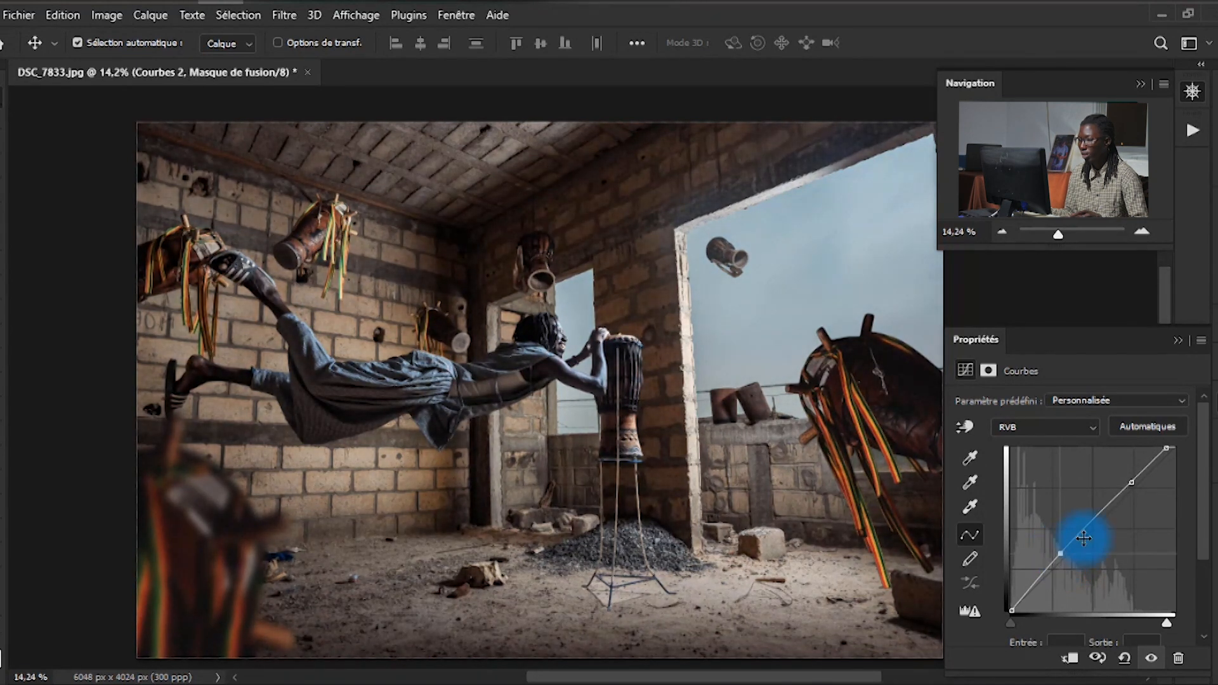
pyautogui.click(1136, 482)
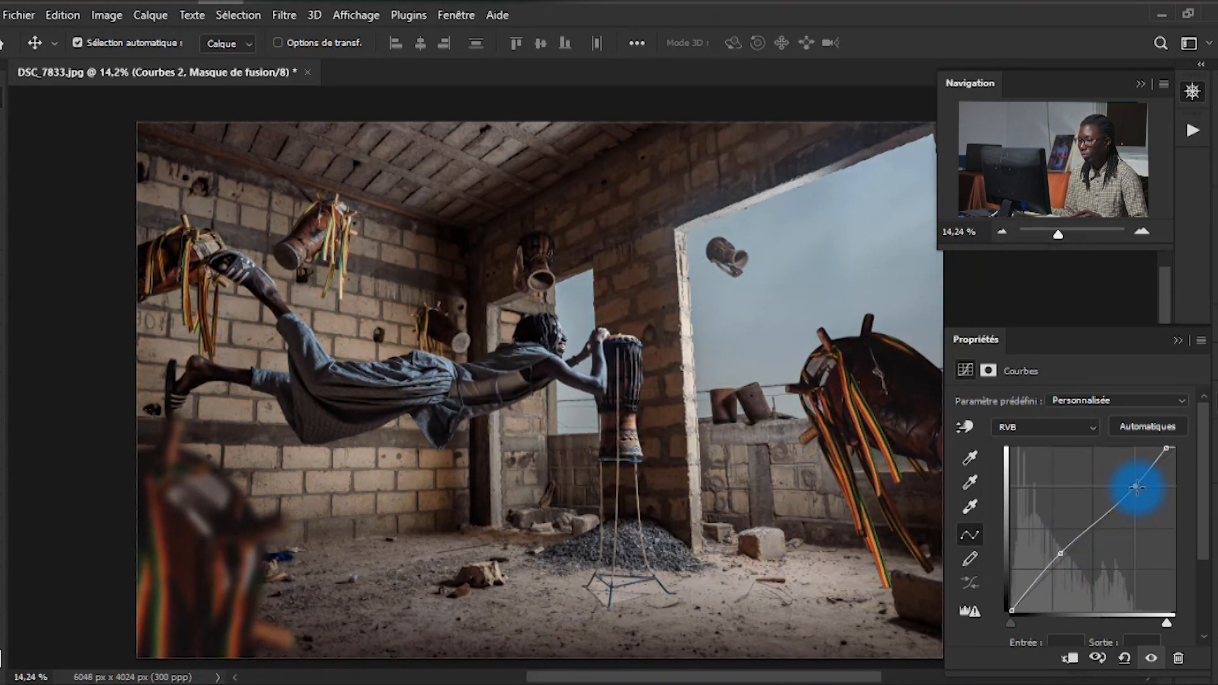
# Step: Warm the image on the Rouge curve by moving its white point inward, and nudge its black point slightly inward
pyautogui.click(1075, 428)
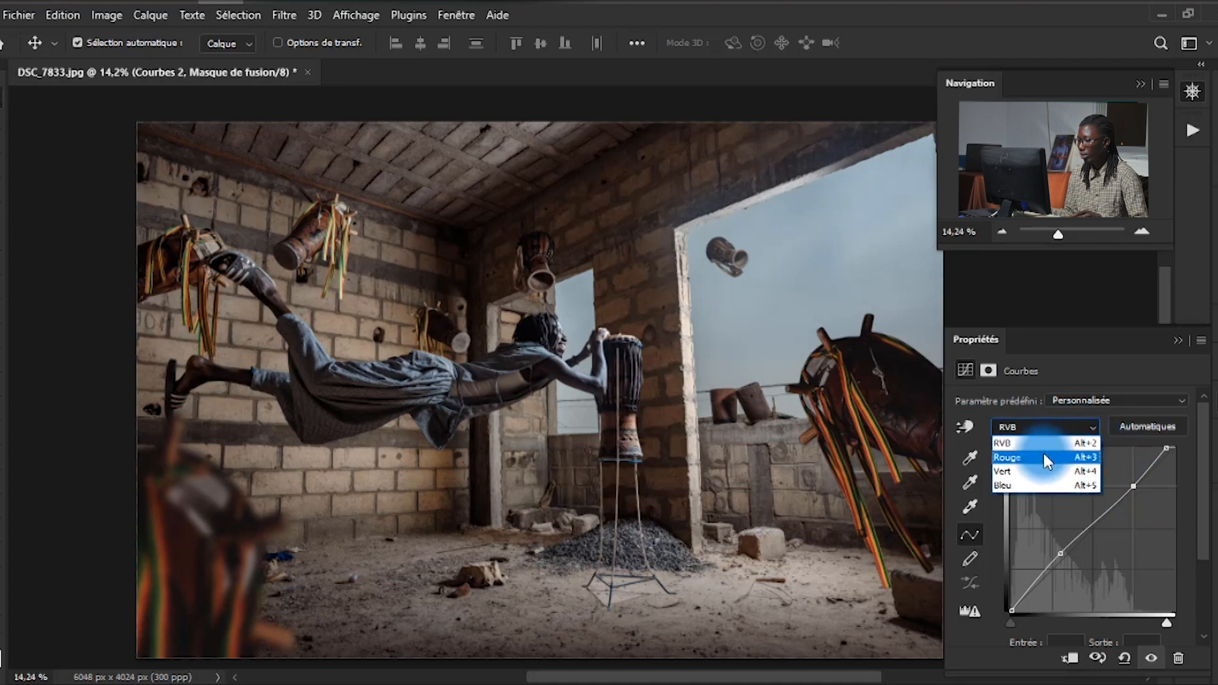
pyautogui.click(1060, 446)
pyautogui.moveTo(1148, 453); pyautogui.dragTo(1170, 449)
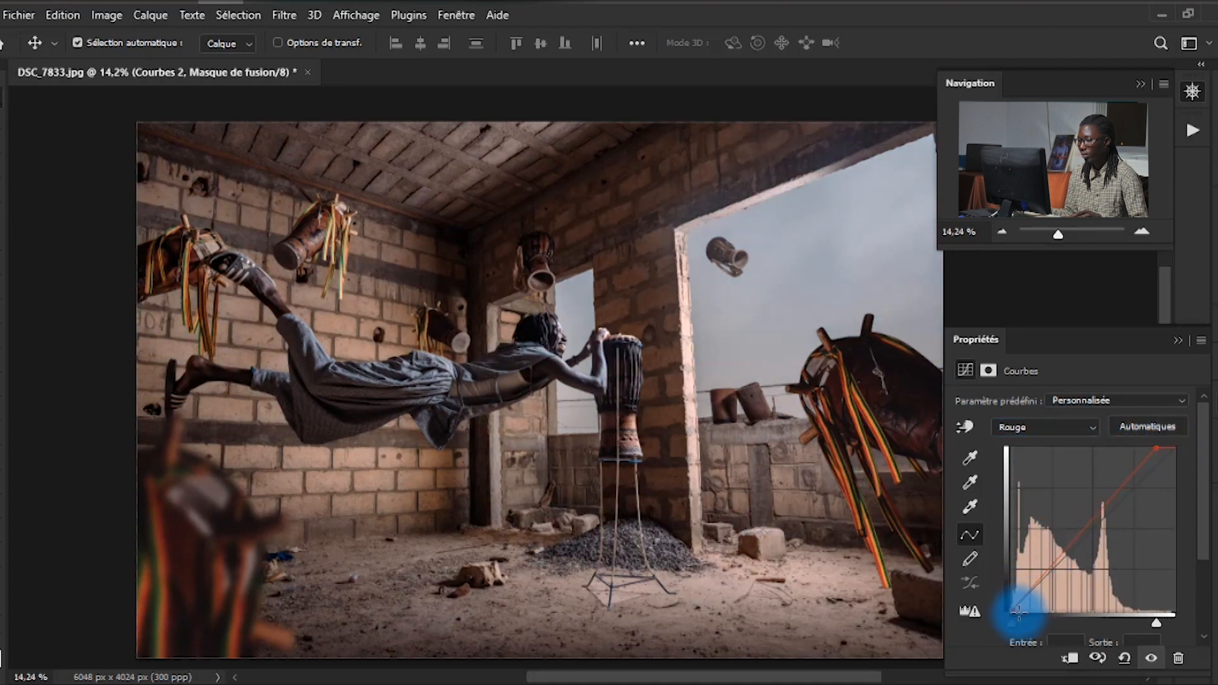
pyautogui.moveTo(1017, 613); pyautogui.dragTo(1032, 616)
# Step: Raise the Bleu curve's black point for bluish shadows, keeping the white point in its corner and anchoring the curve's midtones
pyautogui.click(1072, 427)
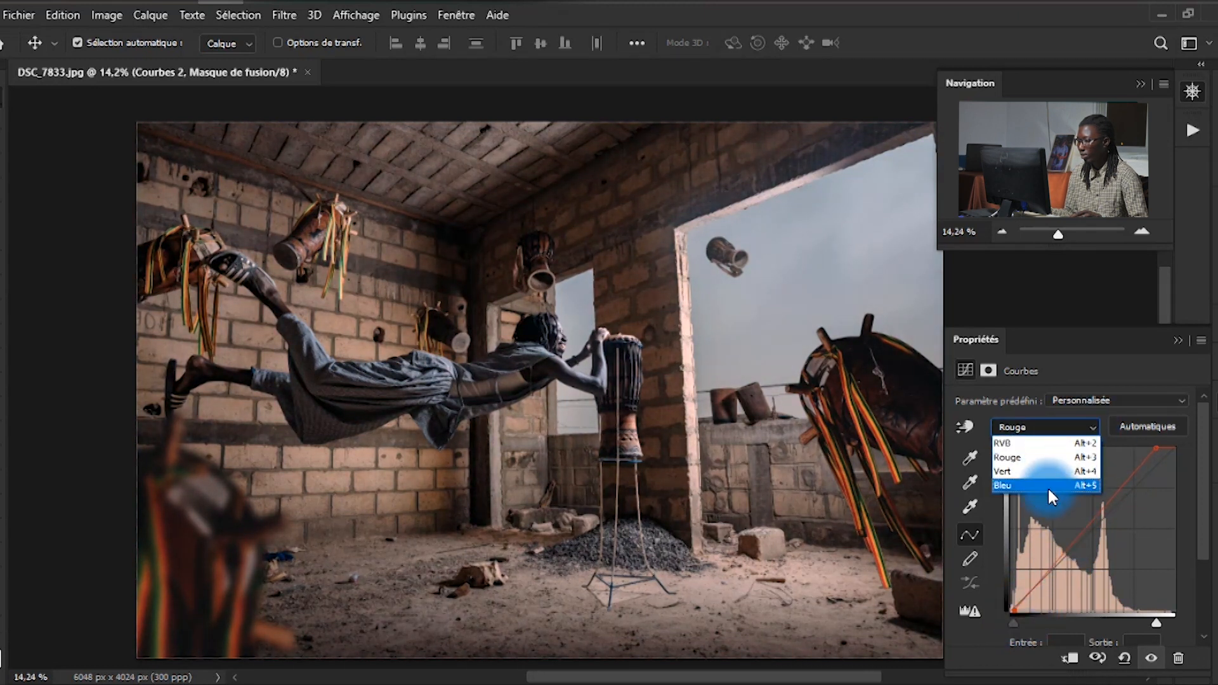
pyautogui.click(1048, 486)
pyautogui.moveTo(1175, 448); pyautogui.dragTo(1127, 425)
pyautogui.moveTo(1019, 612); pyautogui.dragTo(976, 587)
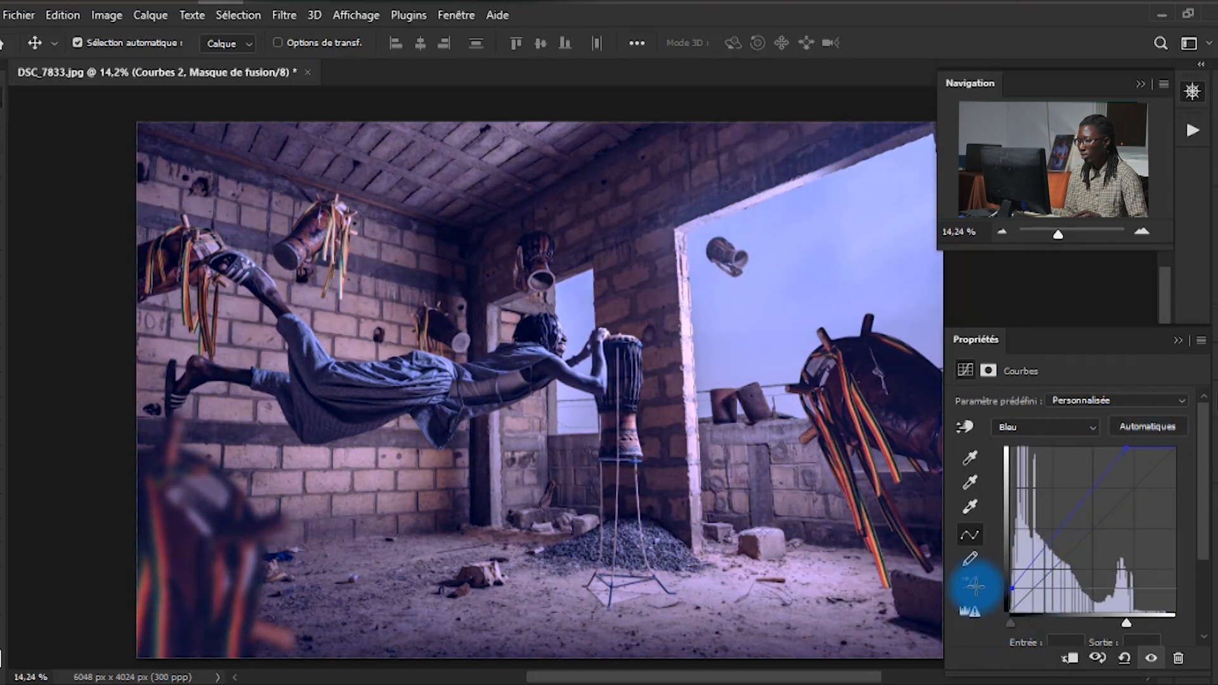
pyautogui.moveTo(1129, 448); pyautogui.dragTo(1175, 448)
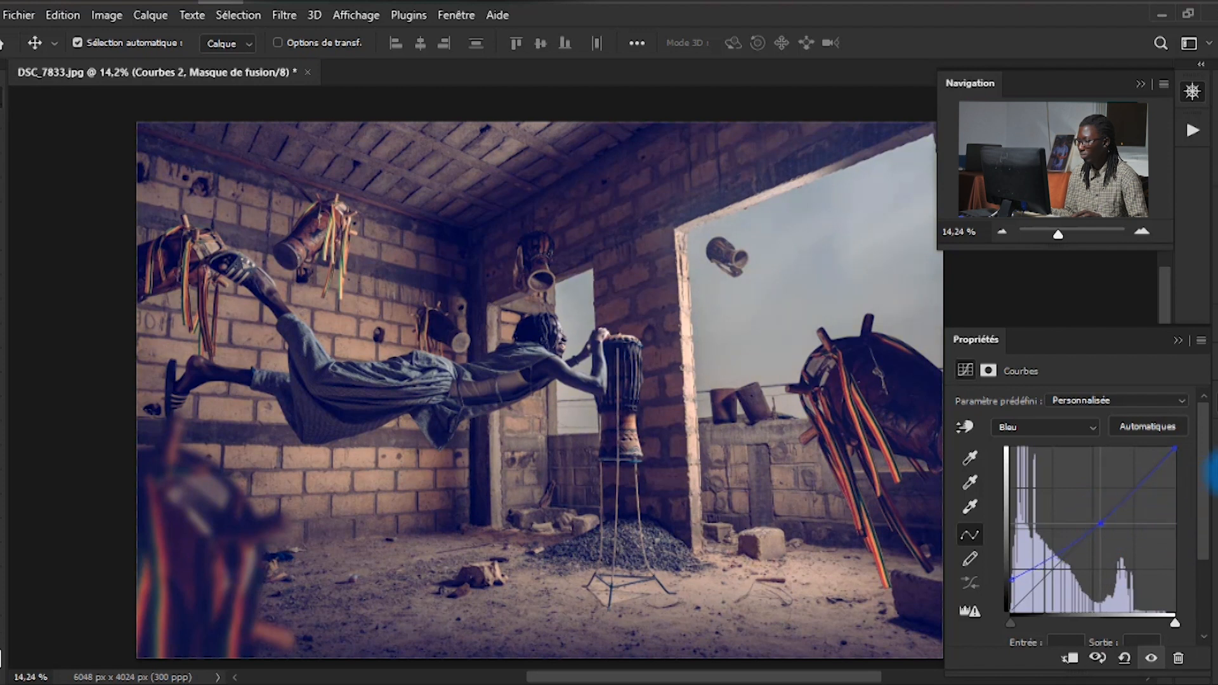
# Step: Compare the image with and without Courbes 2, and set its blend mode to Lumière tamisée at 23% opacity
pyautogui.click(1215, 479)
pyautogui.click(971, 405)
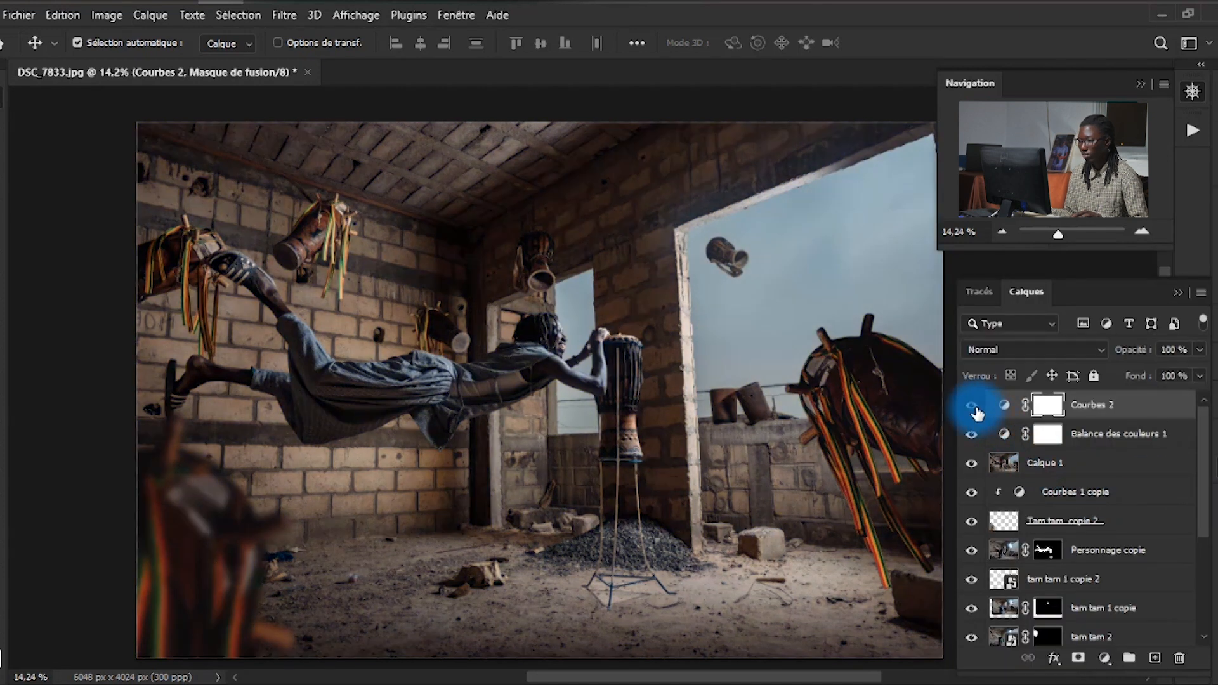
pyautogui.click(972, 404)
pyautogui.click(1058, 348)
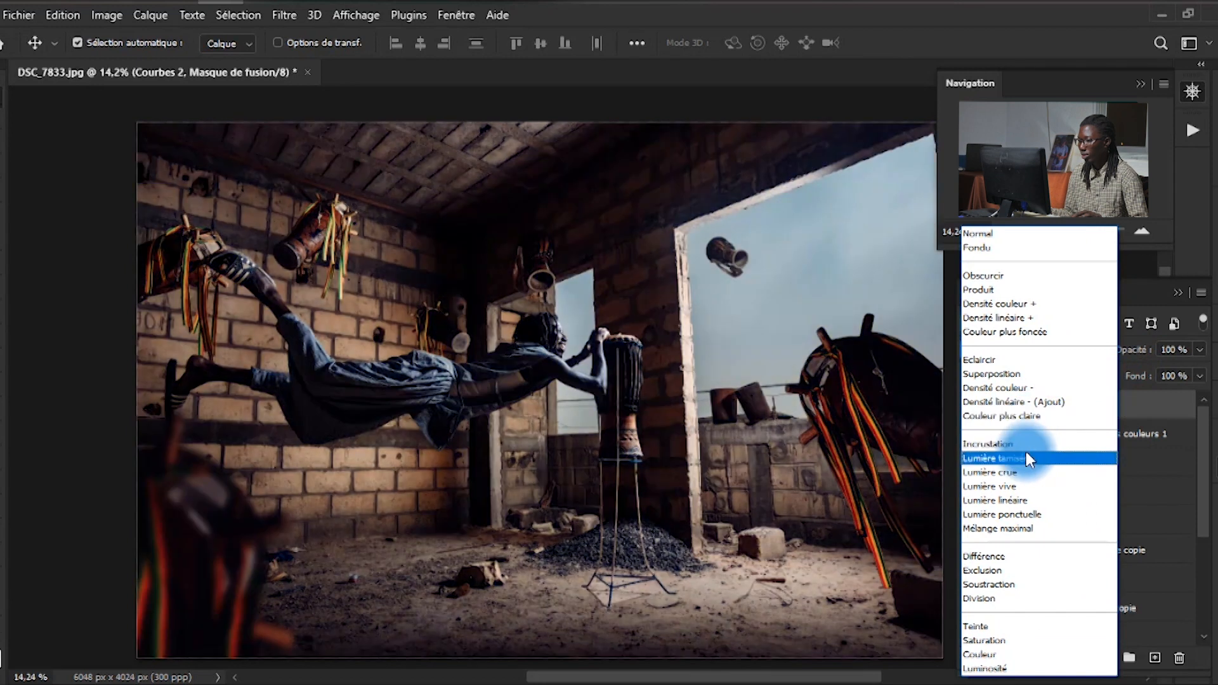
pyautogui.click(1026, 458)
pyautogui.click(1199, 349)
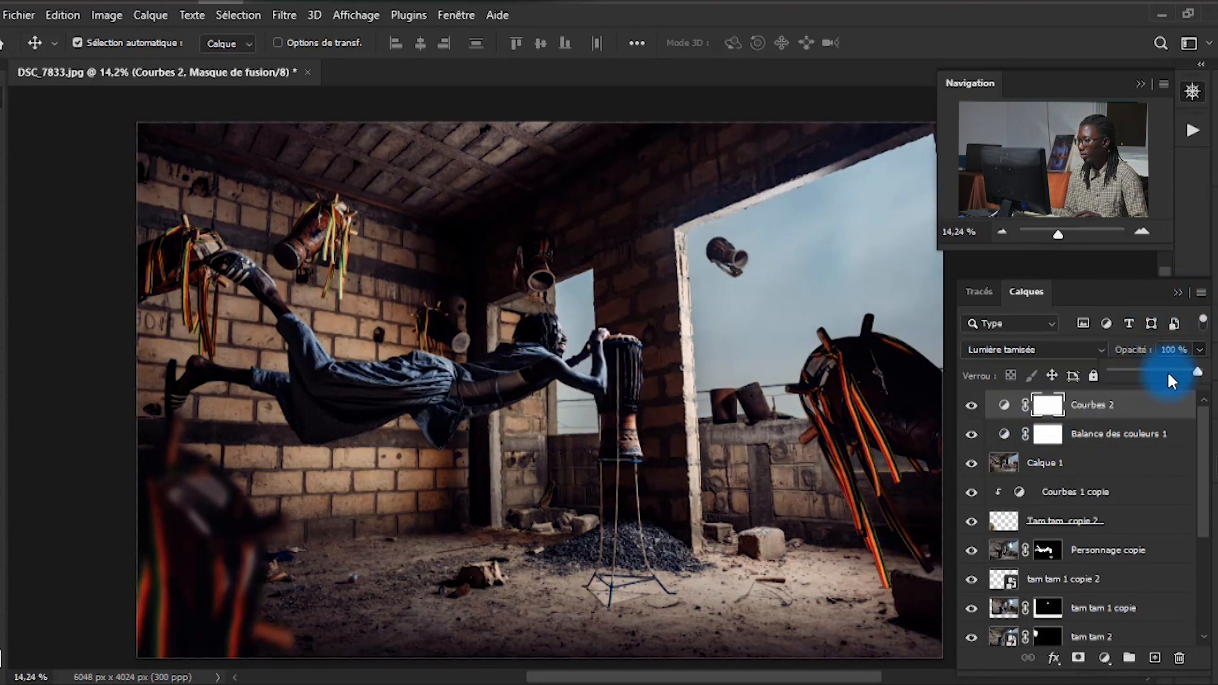
pyautogui.moveTo(1128, 369); pyautogui.dragTo(1136, 380)
pyautogui.click(1136, 402)
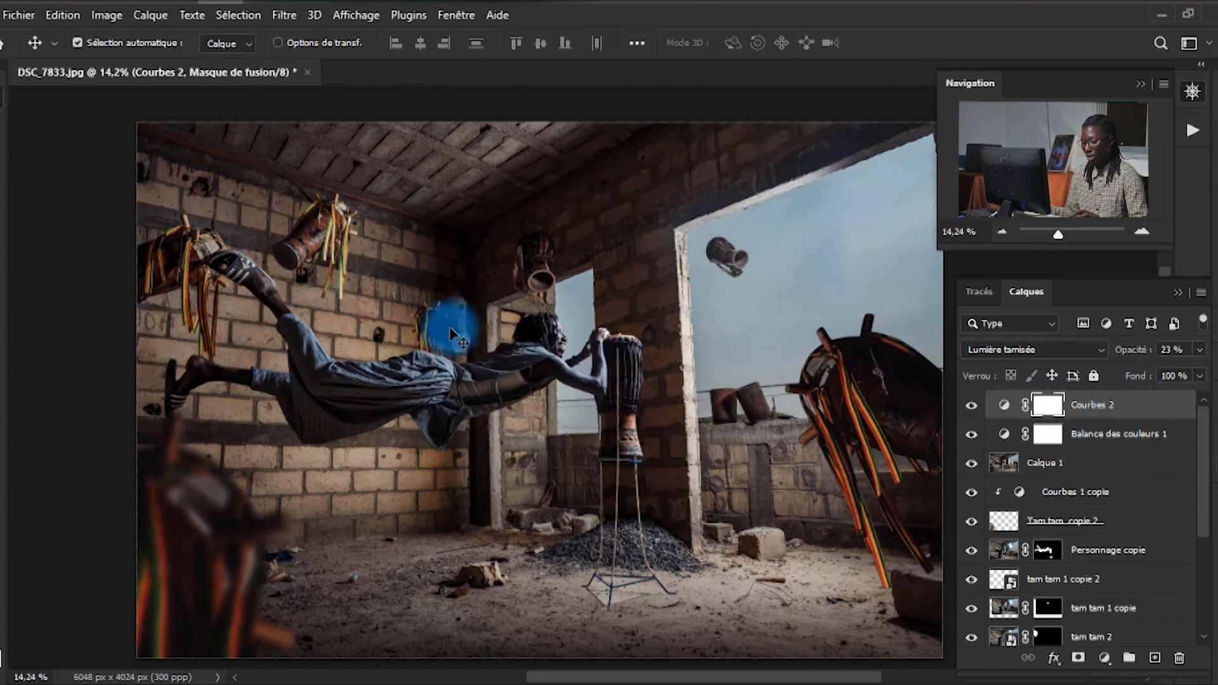
# Step: Stamp all visible layers into a new layer on top and convert it to a smart object
pyautogui.hotkey('ctrl', 'shift', 'alt', 'e')
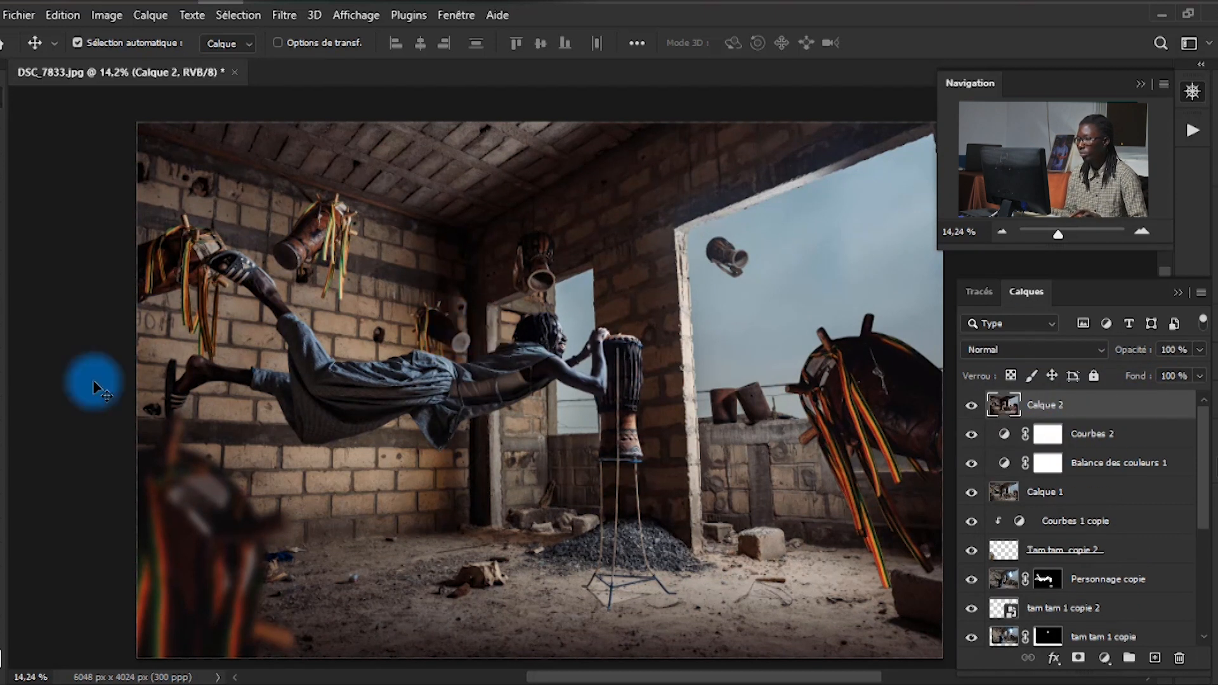
pyautogui.rightClick(1156, 403)
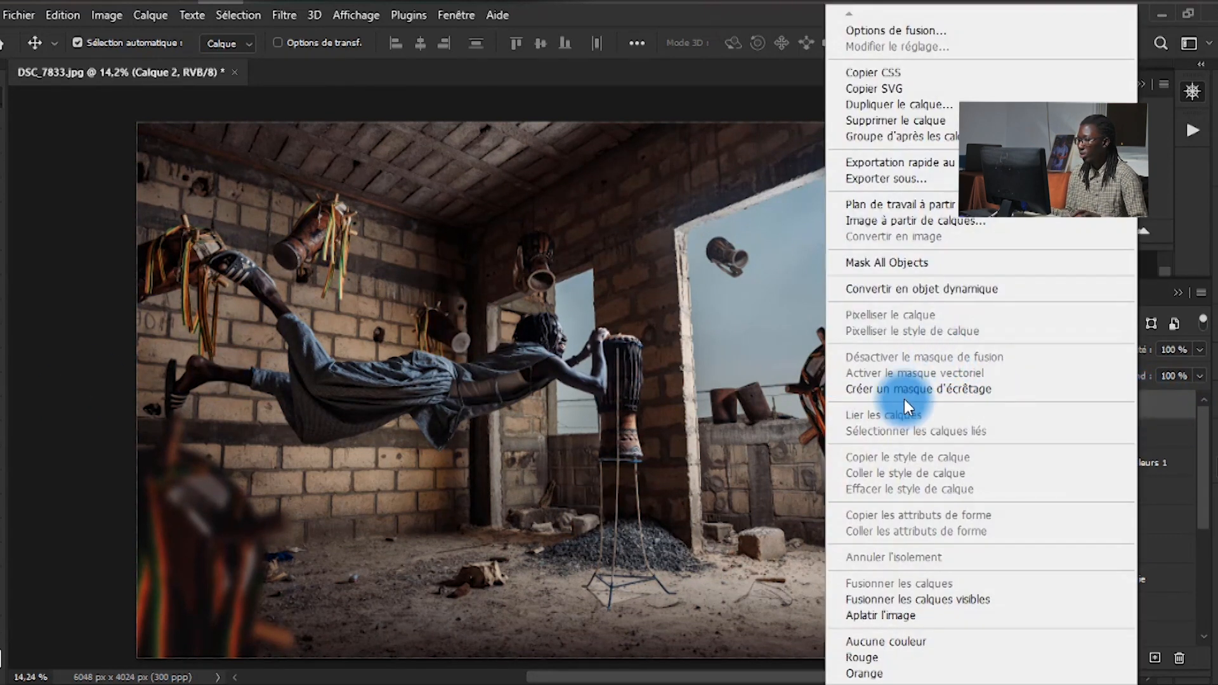
pyautogui.click(891, 290)
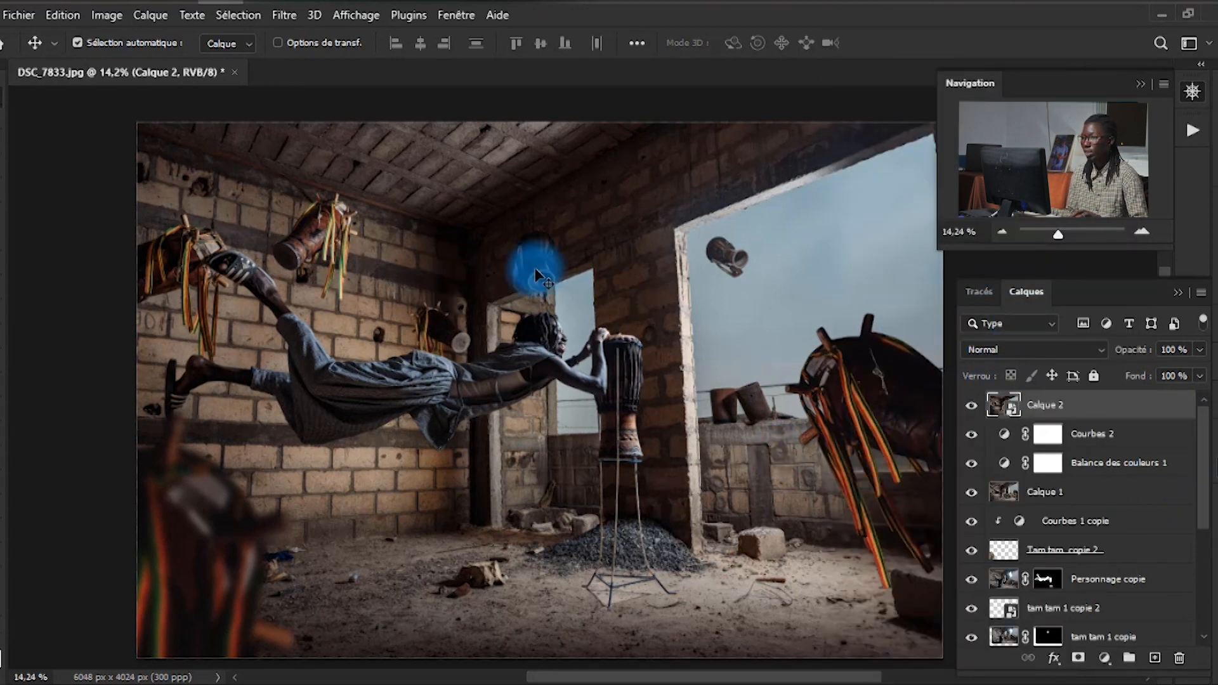
# Step: Open the contents of the Calque 2 smart object, and toggle Calque 2's visibility in DSC_7833.jpg before returning to Calque 2.psb
pyautogui.doubleClick(1003, 406)
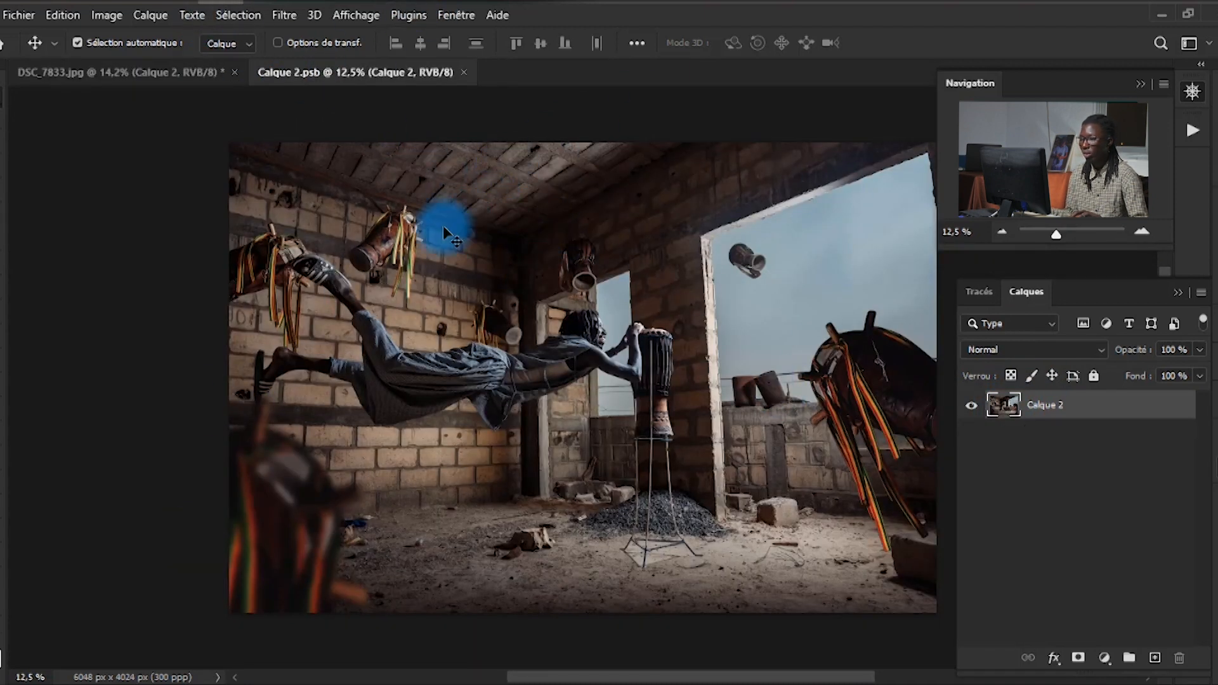
pyautogui.click(209, 75)
pyautogui.click(972, 406)
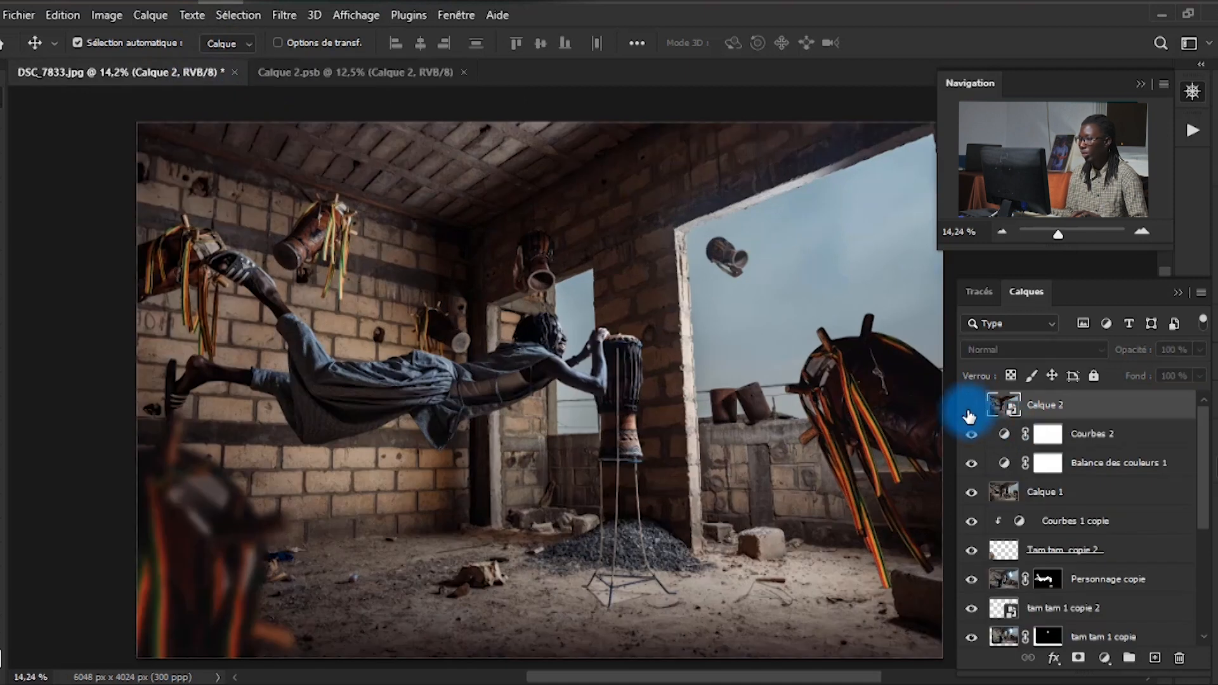
pyautogui.click(359, 72)
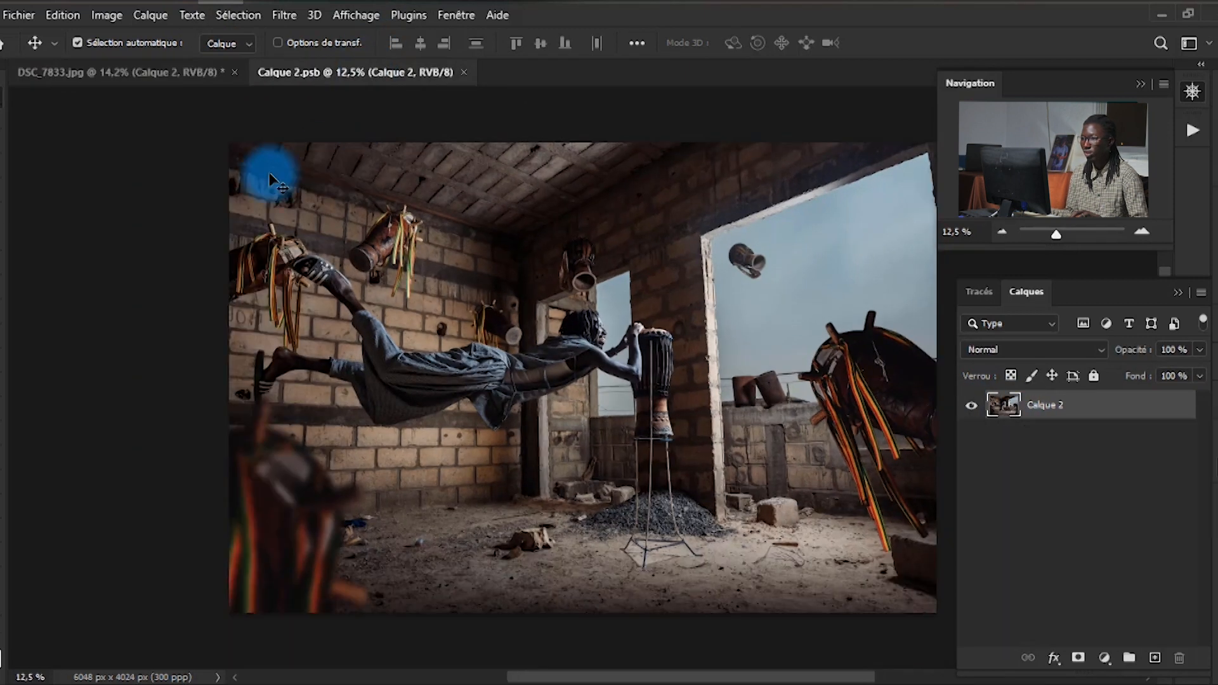
# Step: Open the Camera Raw filter on Calque 2 in Calque 2.psb and collapse its Courbe section
pyautogui.click(283, 15)
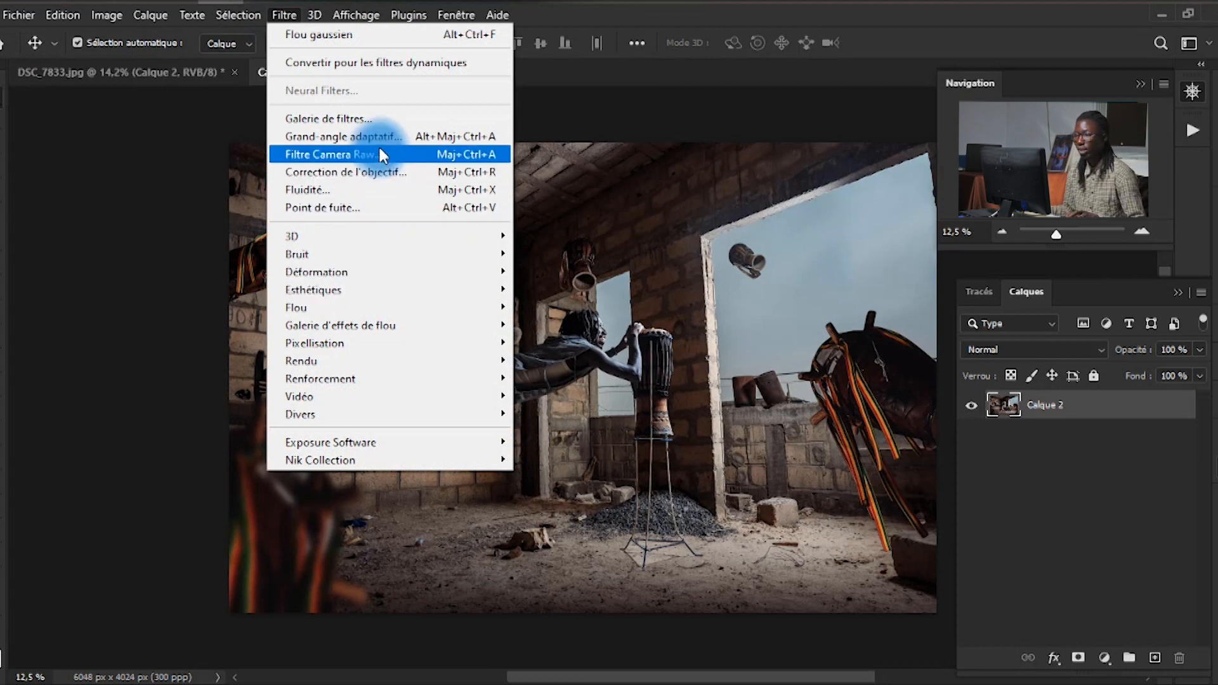
pyautogui.click(378, 154)
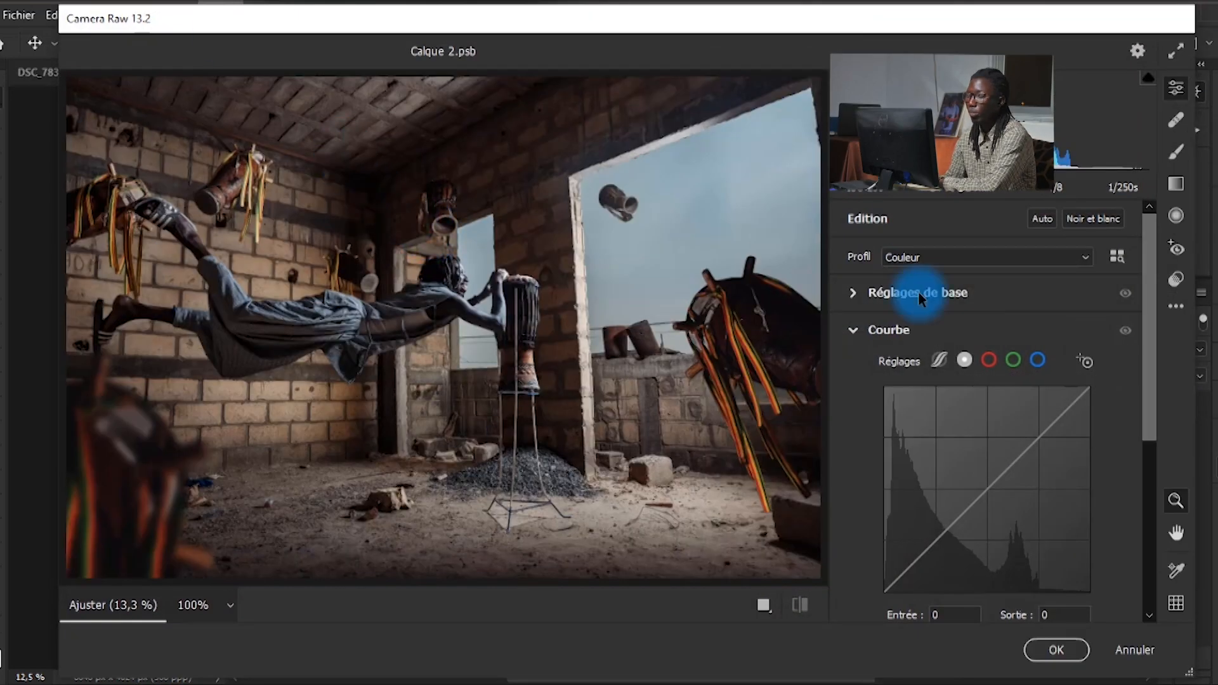
pyautogui.click(852, 329)
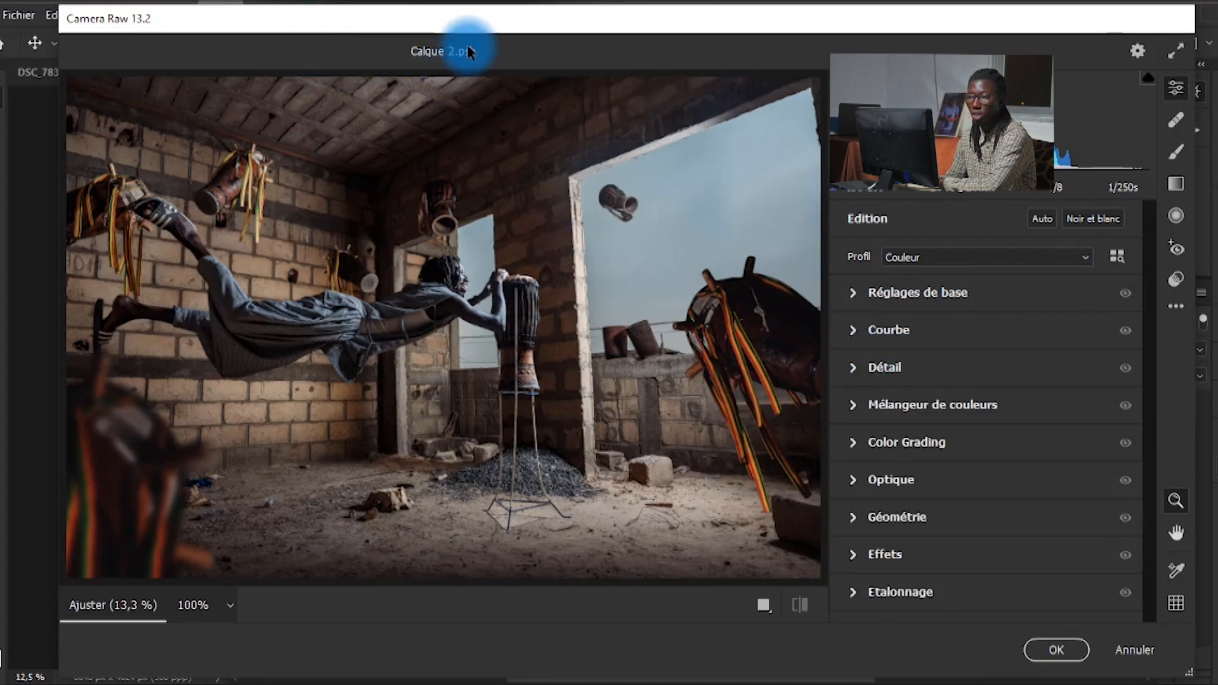
pyautogui.moveTo(498, 23); pyautogui.dragTo(492, 44)
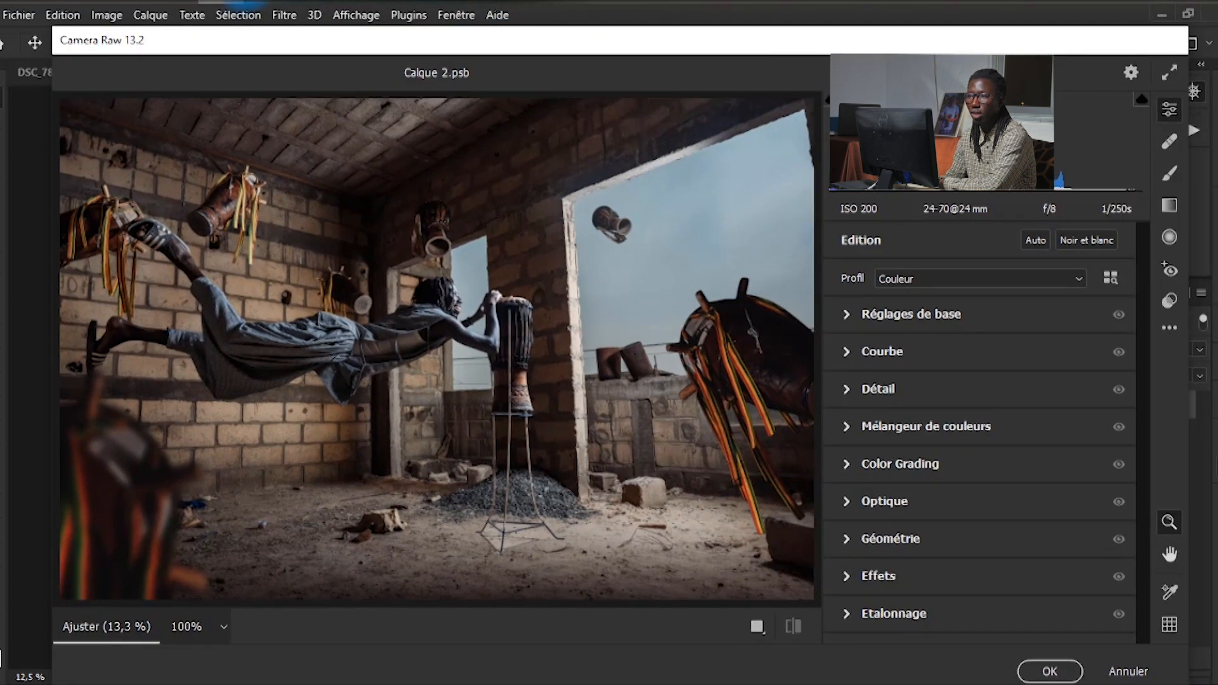
pyautogui.rightClick(267, 2)
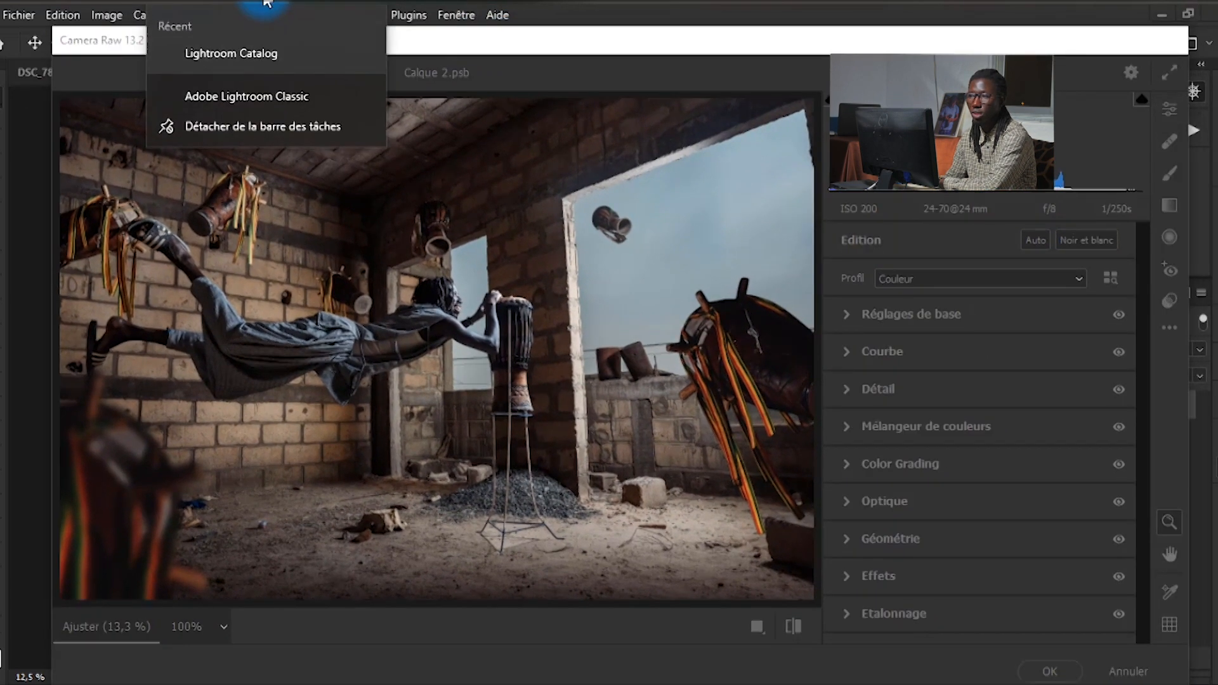
pyautogui.click(505, 59)
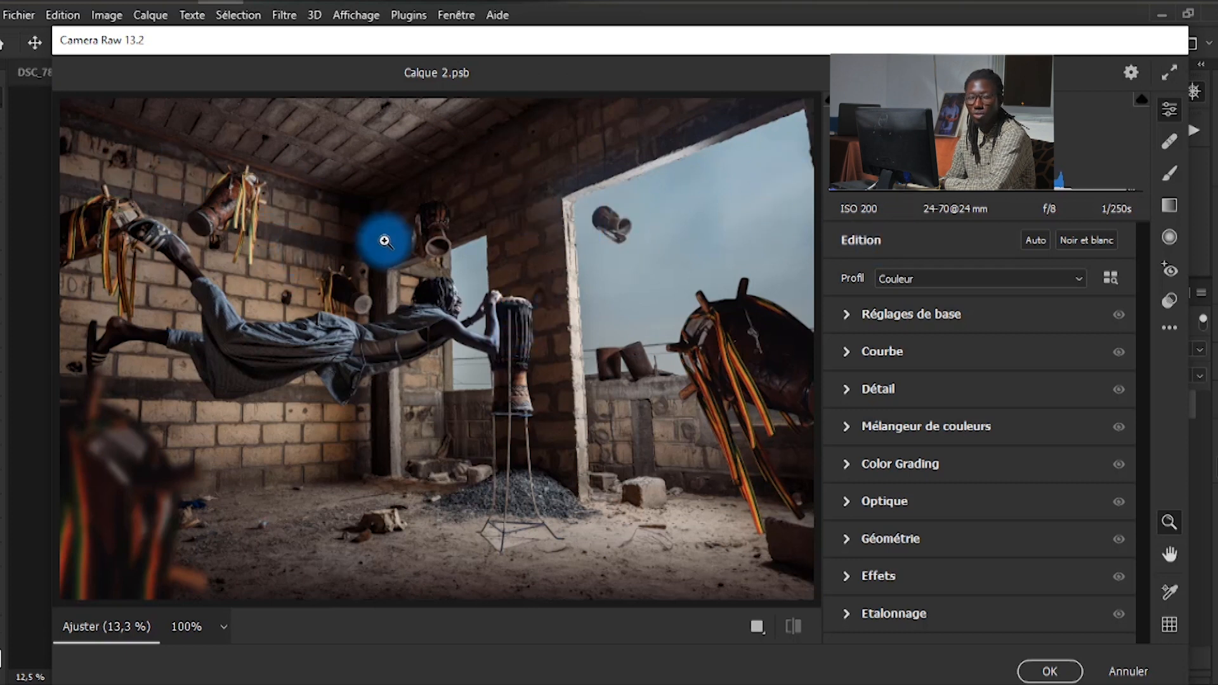
# Step: Balance the basic tones with Contraste +5, Tons clairs -13 and Tons foncés +33, leaving Noirs at 0
pyautogui.click(849, 317)
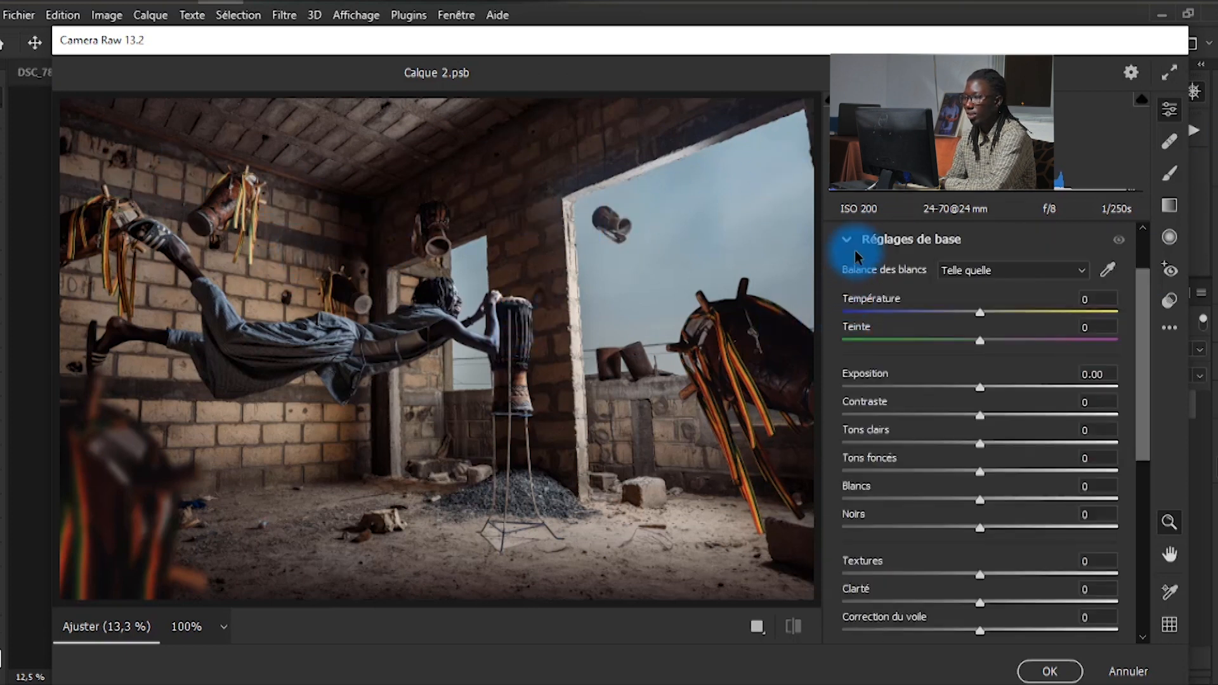
pyautogui.moveTo(980, 528); pyautogui.dragTo(1116, 528)
pyautogui.moveTo(1023, 528); pyautogui.dragTo(977, 527)
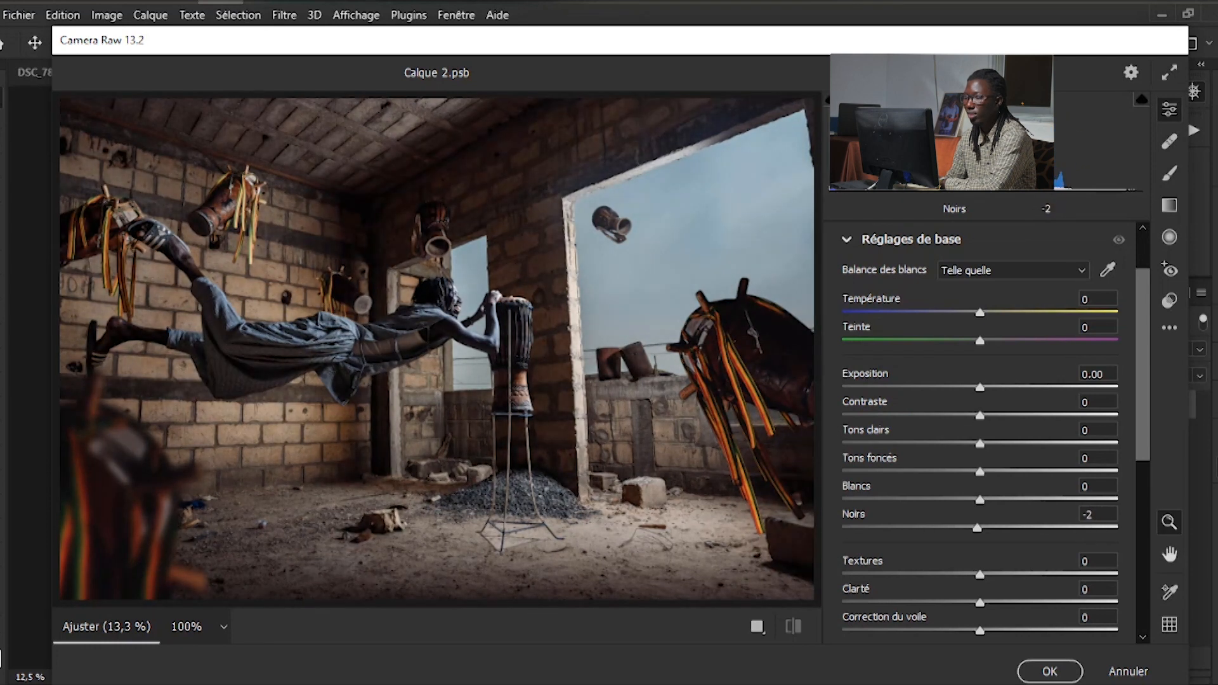
pyautogui.doubleClick(984, 528)
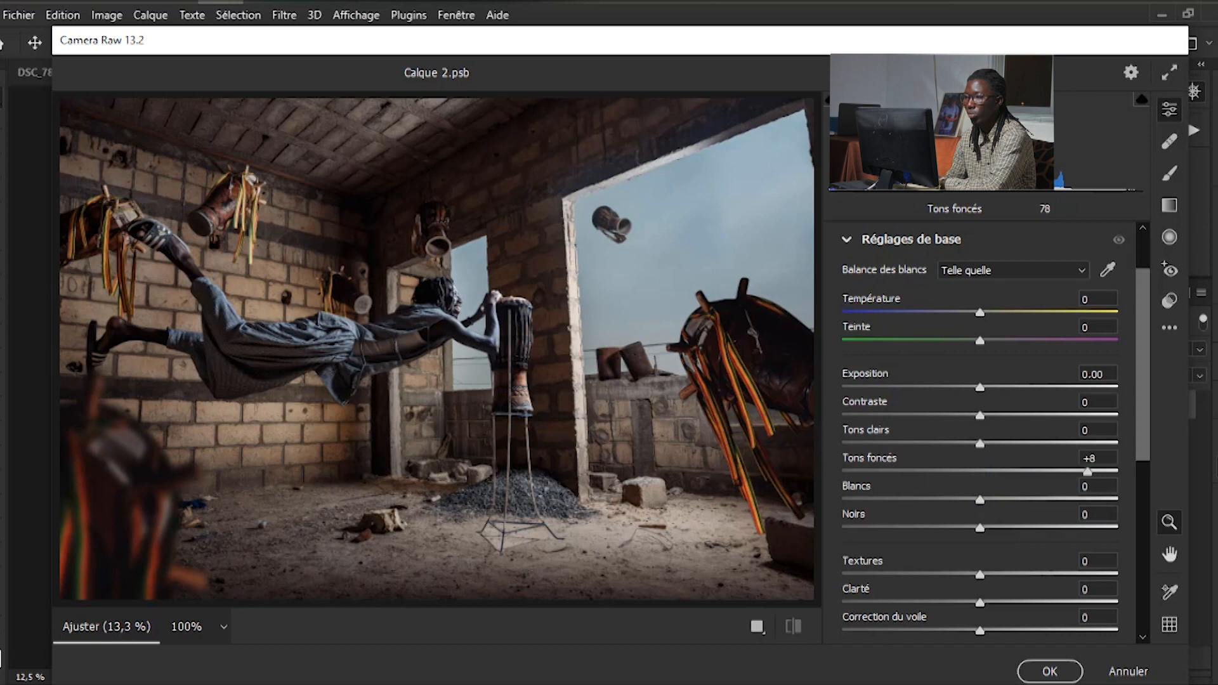
pyautogui.moveTo(1118, 471); pyautogui.dragTo(1027, 479)
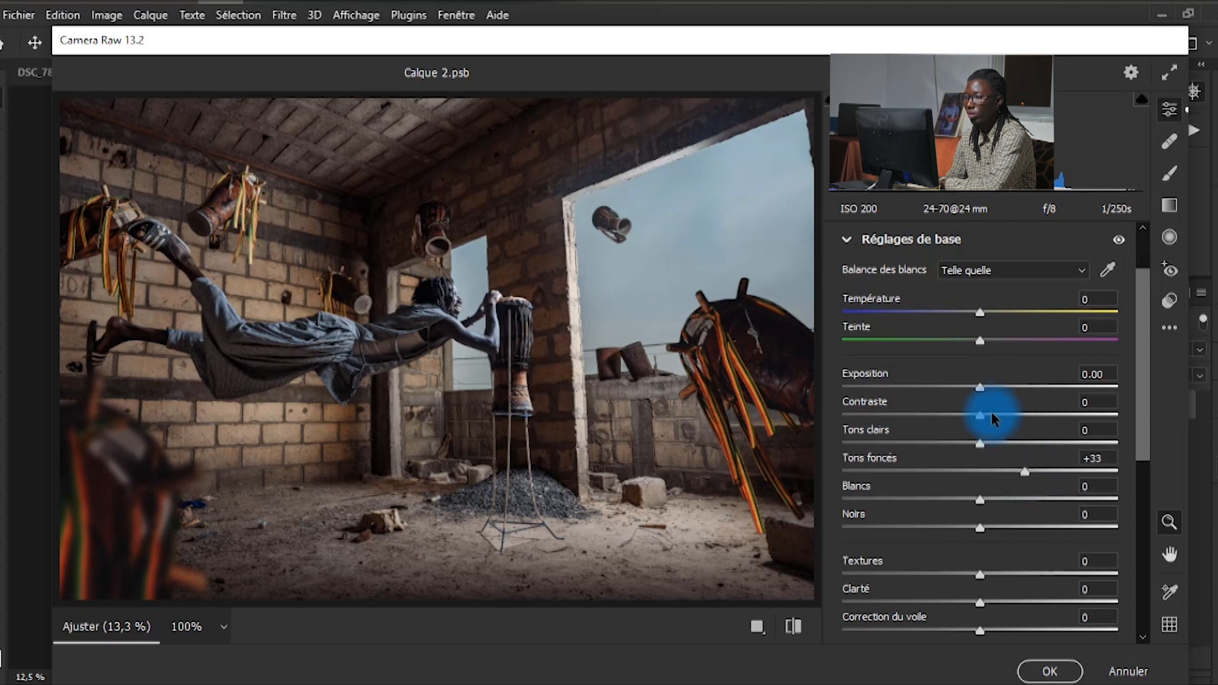
pyautogui.moveTo(973, 445); pyautogui.dragTo(962, 443)
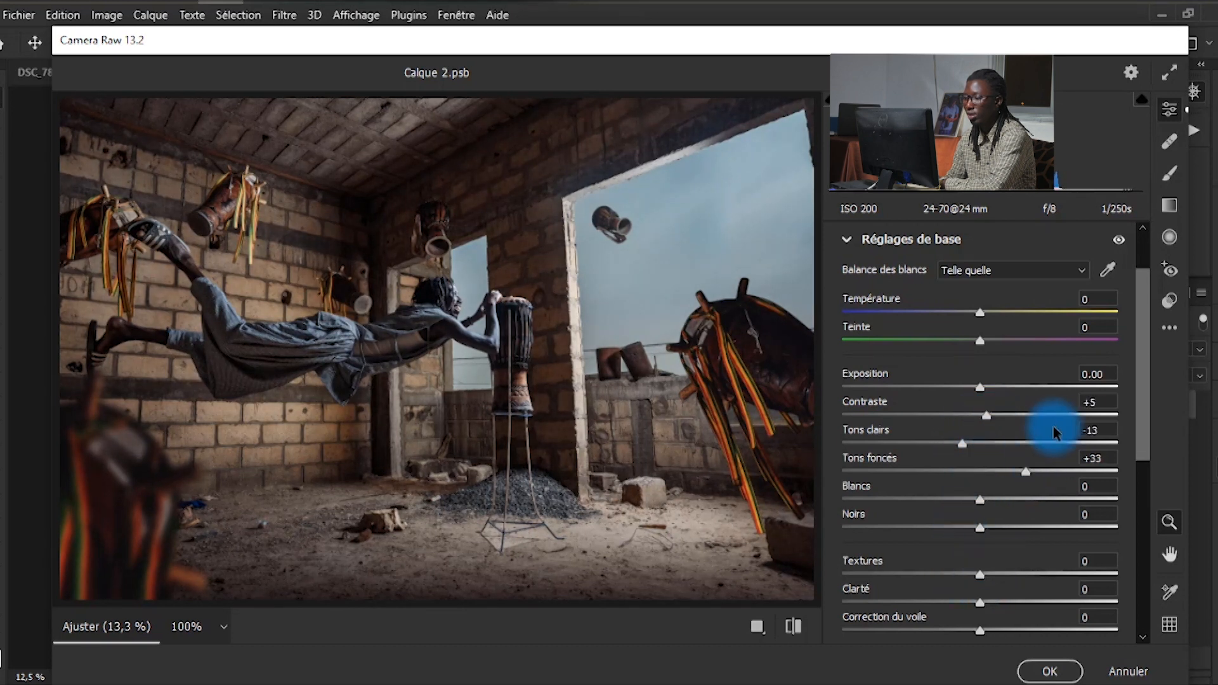
# Step: Set Clarté to +8, Correction du voile to +11, Vibrance to +12 and Saturation to -13
pyautogui.scroll(-3, 1064, 474)
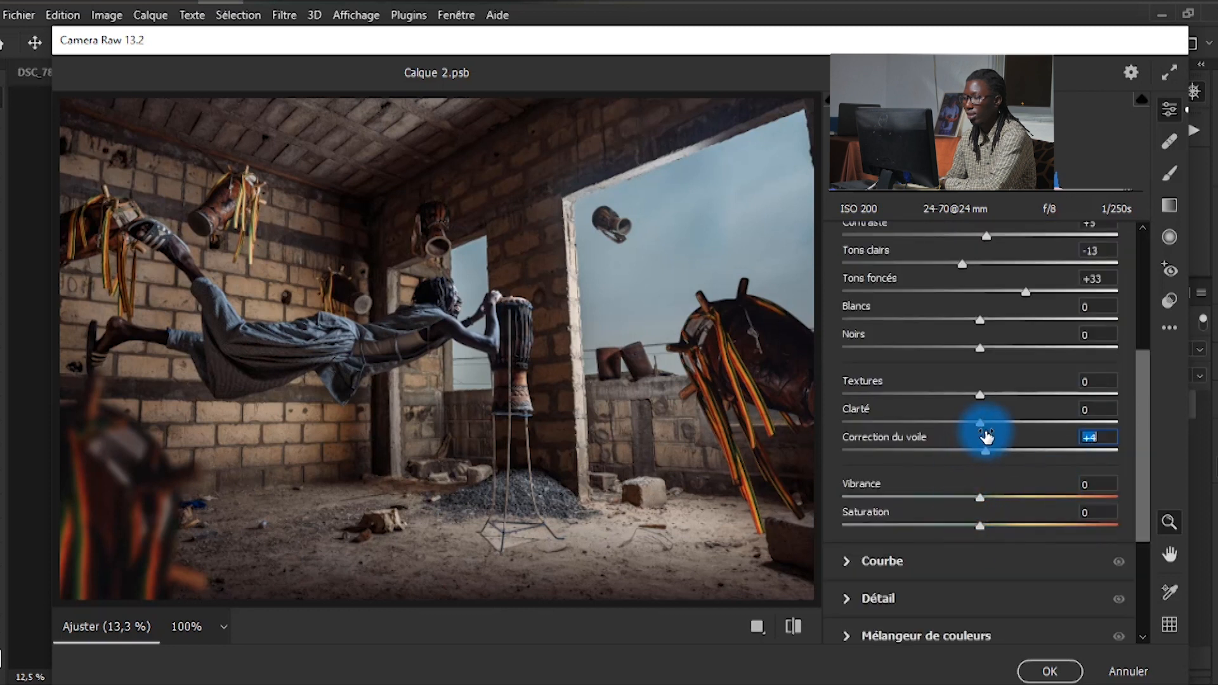
pyautogui.moveTo(987, 425); pyautogui.dragTo(988, 459)
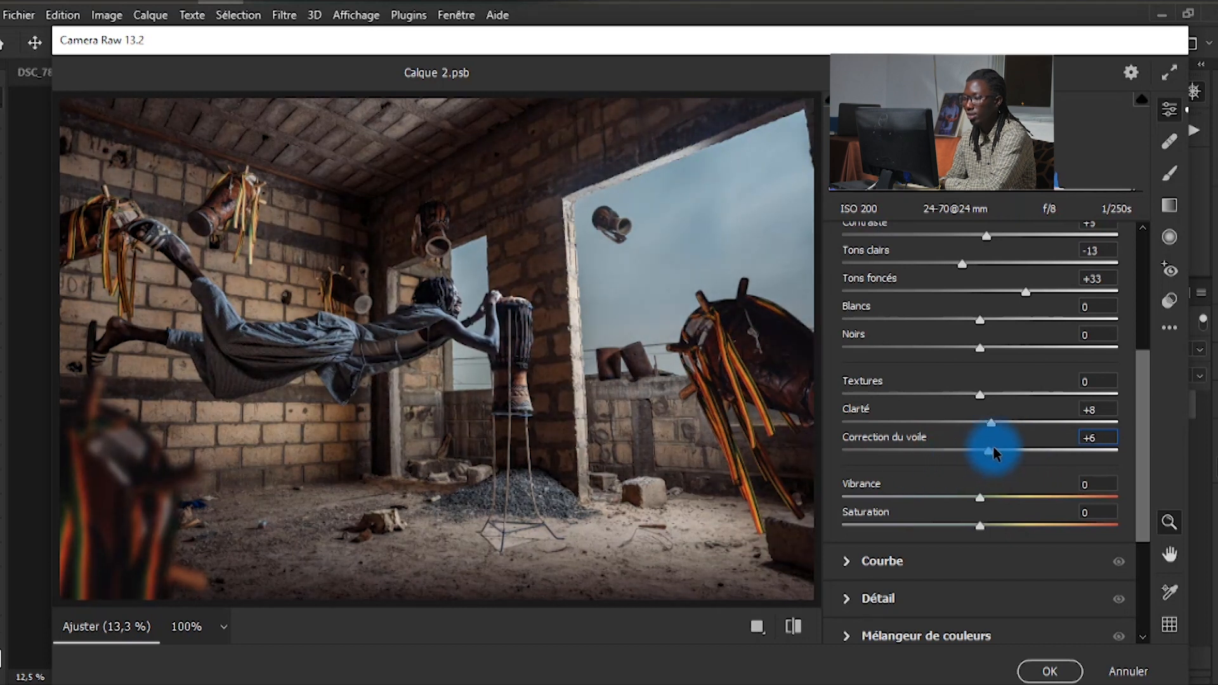
pyautogui.moveTo(990, 457)
pyautogui.mouseDown()
pyautogui.moveTo(1093, 455)
pyautogui.moveTo(1006, 451)
pyautogui.moveTo(1178, 436)
pyautogui.moveTo(1030, 459)
pyautogui.moveTo(1040, 455)
pyautogui.moveTo(994, 452)
pyautogui.mouseUp()
pyautogui.moveTo(982, 503); pyautogui.dragTo(997, 505)
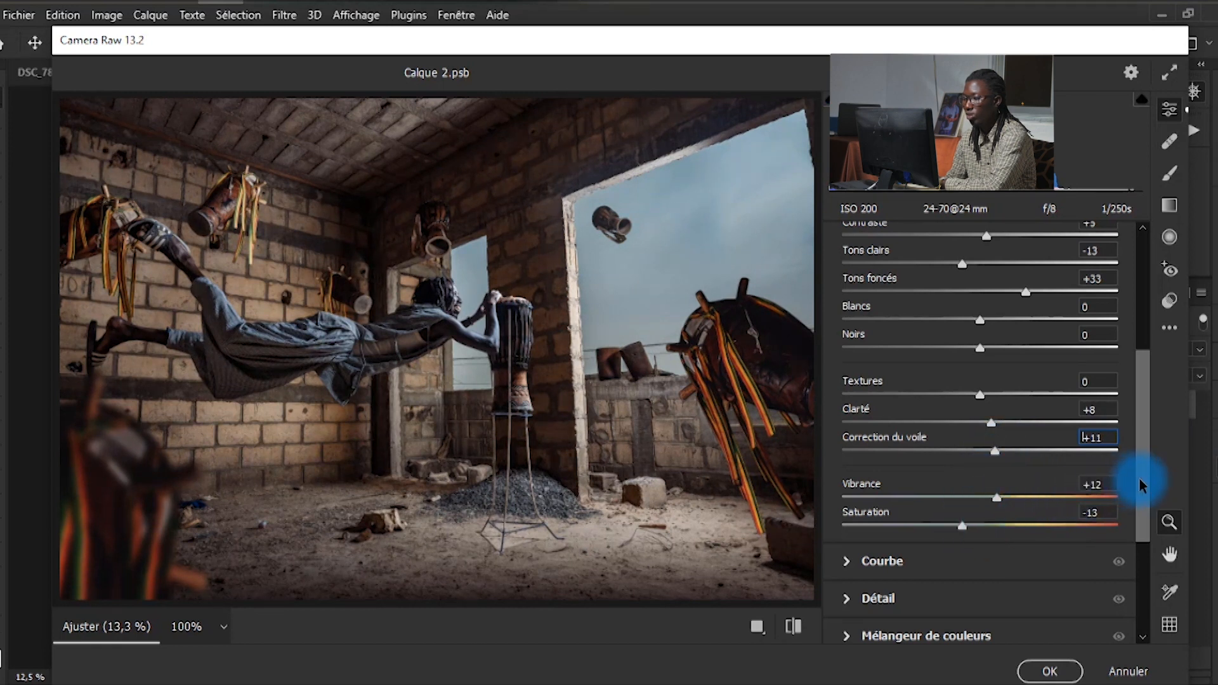
# Step: Shift the hues in Mélangeur de couleurs, setting Rouges to +25 and Bleus to +5
pyautogui.moveTo(1144, 478); pyautogui.dragTo(1145, 576)
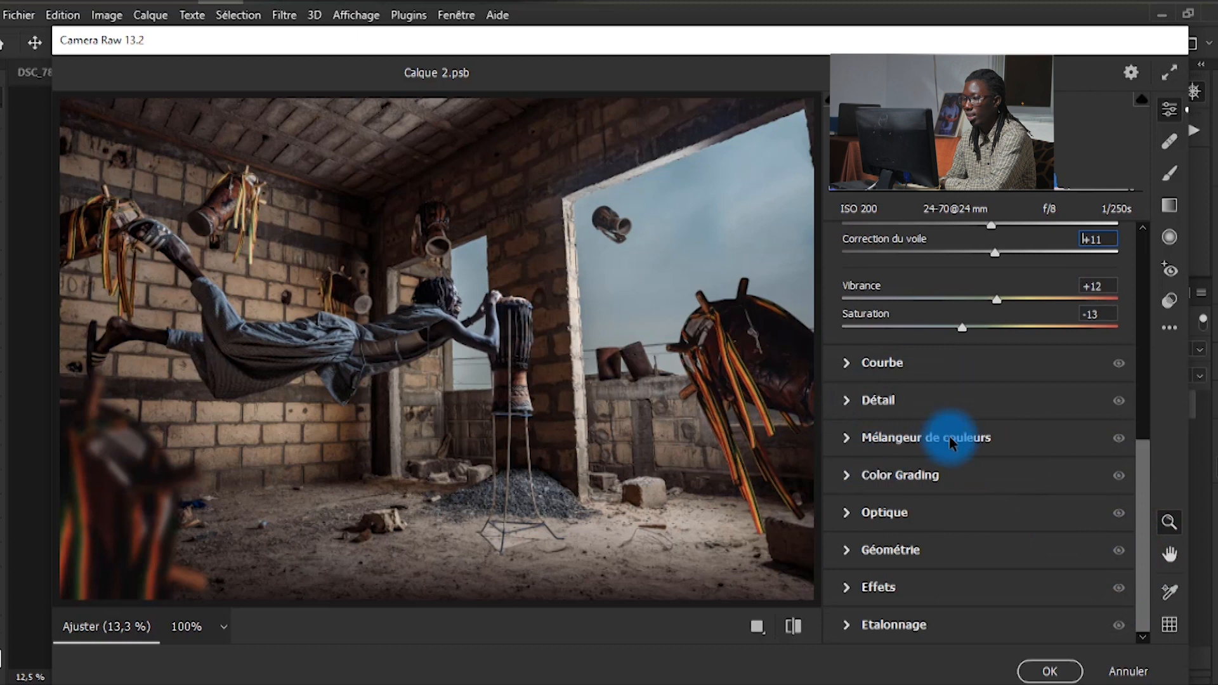
pyautogui.click(859, 439)
pyautogui.moveTo(1139, 381); pyautogui.dragTo(1135, 438)
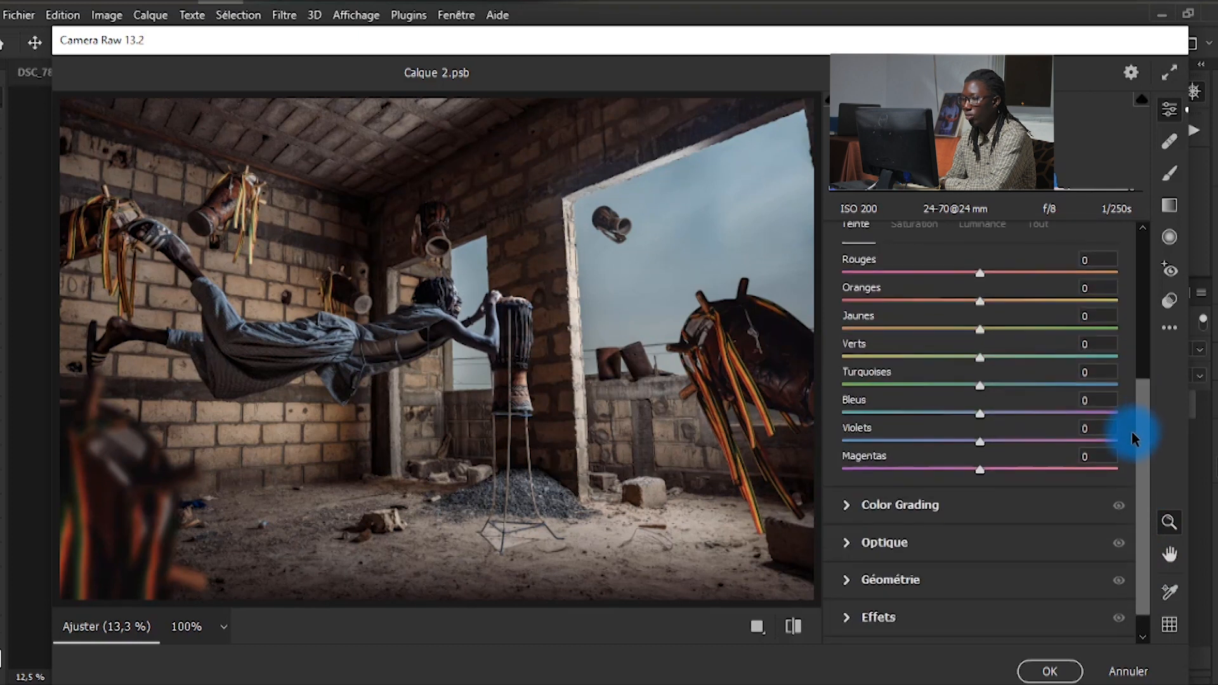
pyautogui.moveTo(977, 274); pyautogui.dragTo(1015, 279)
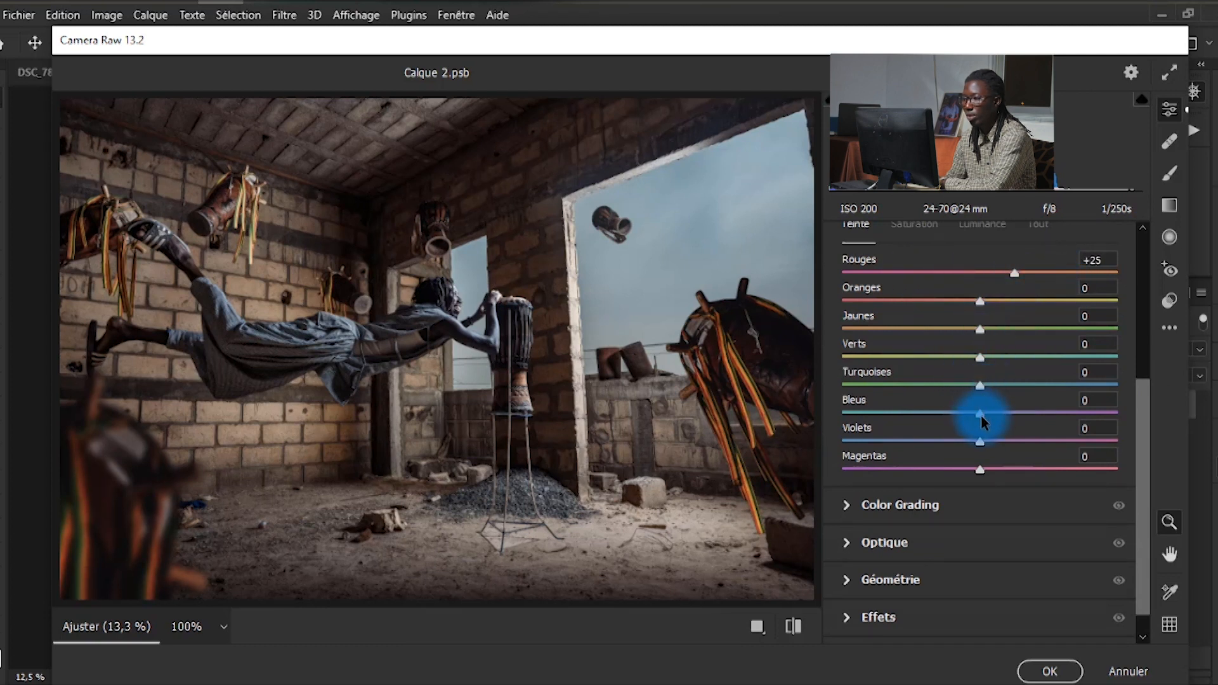
pyautogui.moveTo(983, 416)
pyautogui.mouseDown()
pyautogui.moveTo(824, 420)
pyautogui.moveTo(1079, 394)
pyautogui.moveTo(987, 400)
pyautogui.mouseUp()
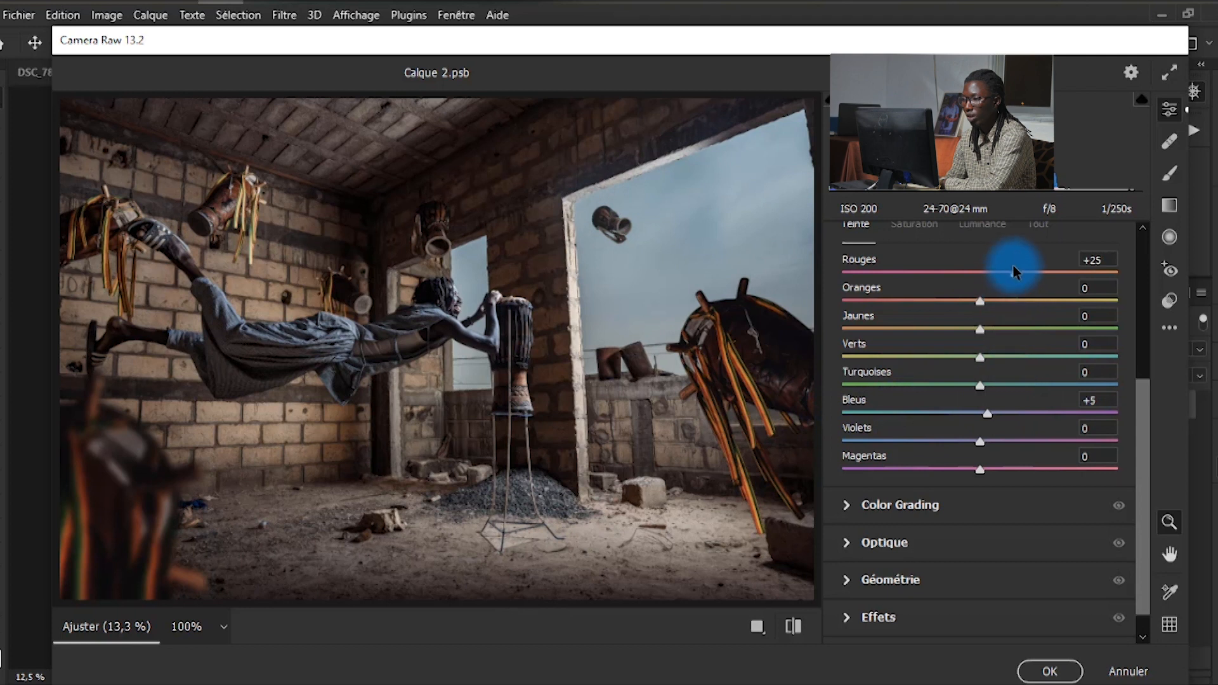
# Step: Tint the Color Grading shadows teal with hue 171 and saturation 27, and set their luminance to -35
pyautogui.click(847, 504)
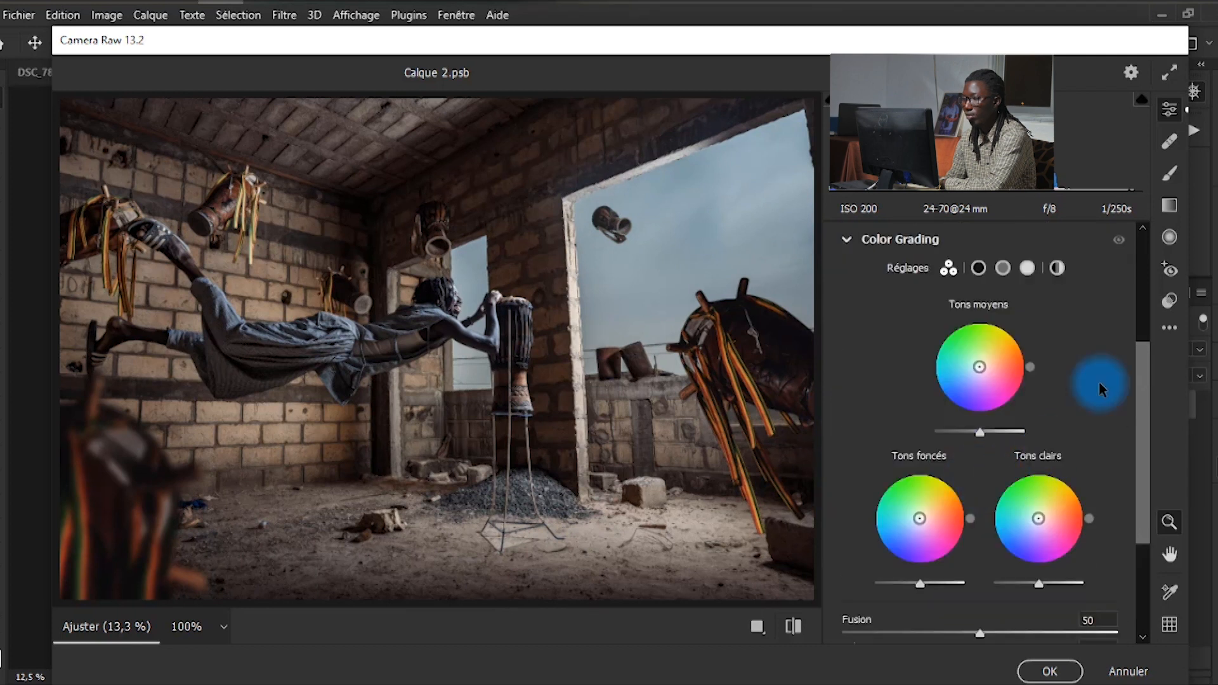
pyautogui.click(979, 267)
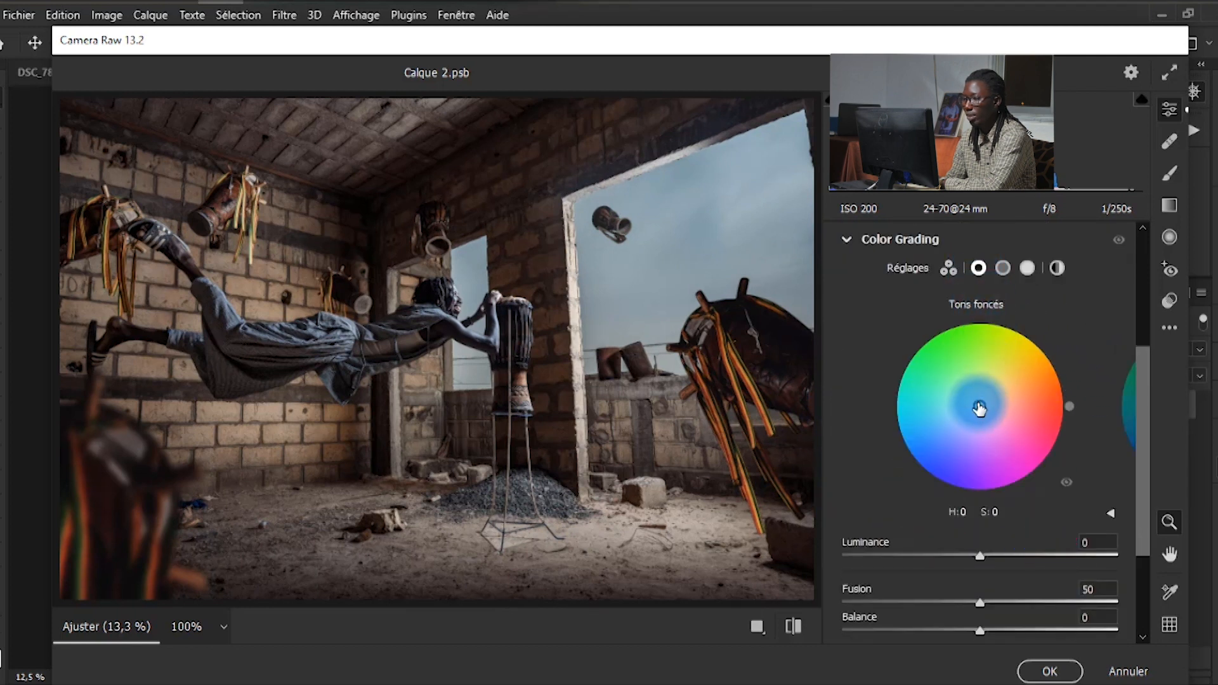
pyautogui.moveTo(961, 386); pyautogui.dragTo(972, 435)
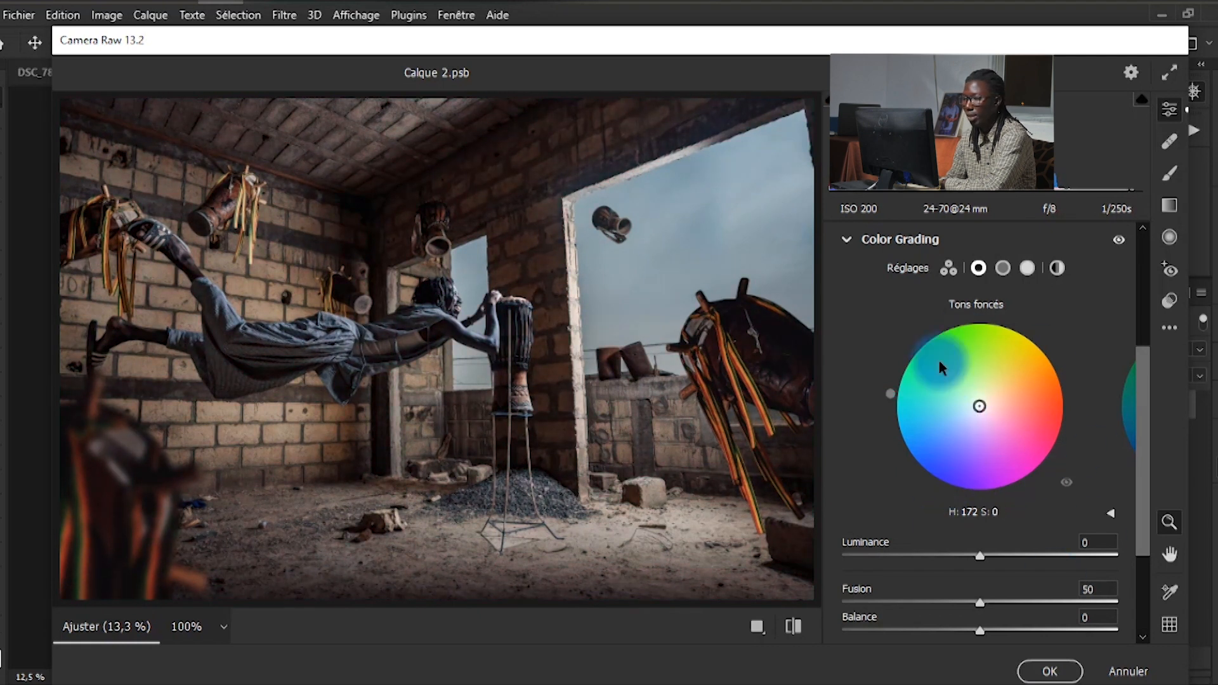
pyautogui.click(949, 269)
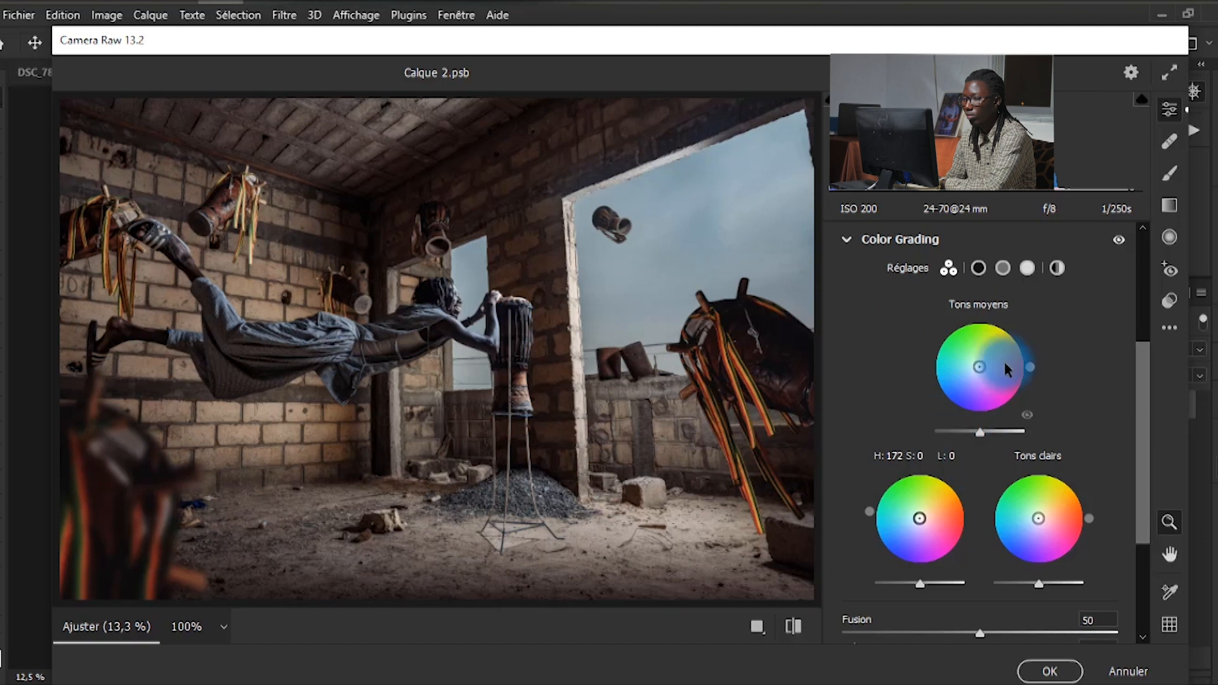
pyautogui.click(978, 269)
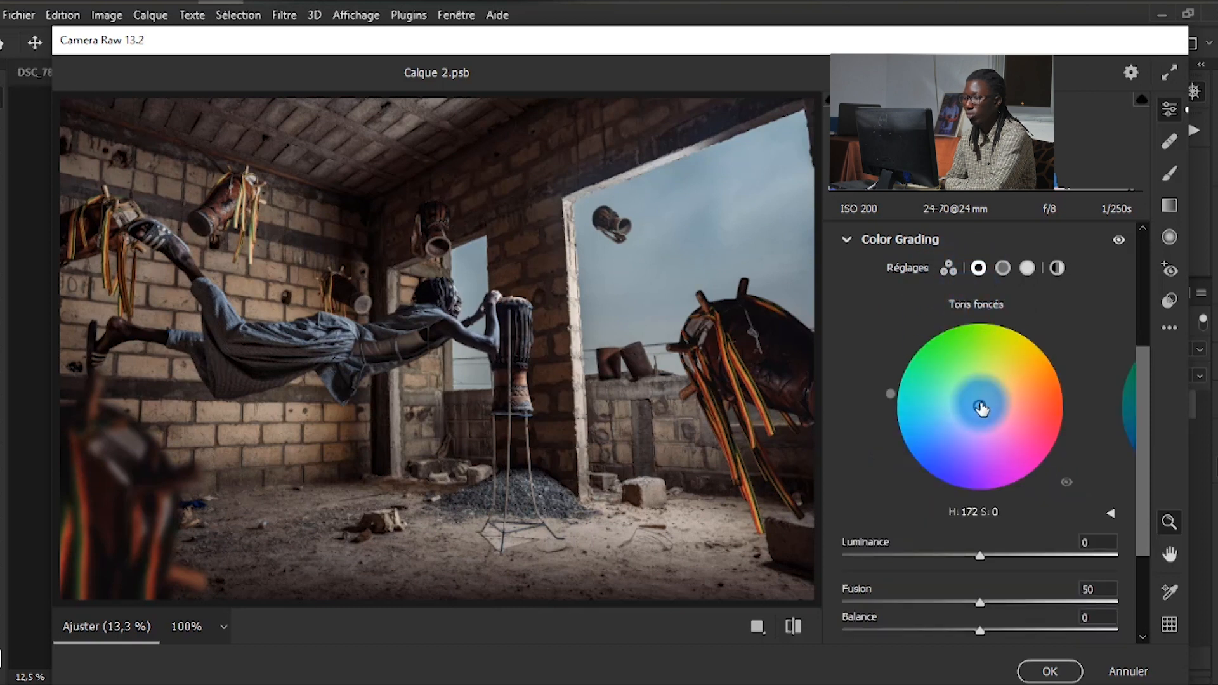
pyautogui.moveTo(977, 403); pyautogui.dragTo(973, 408)
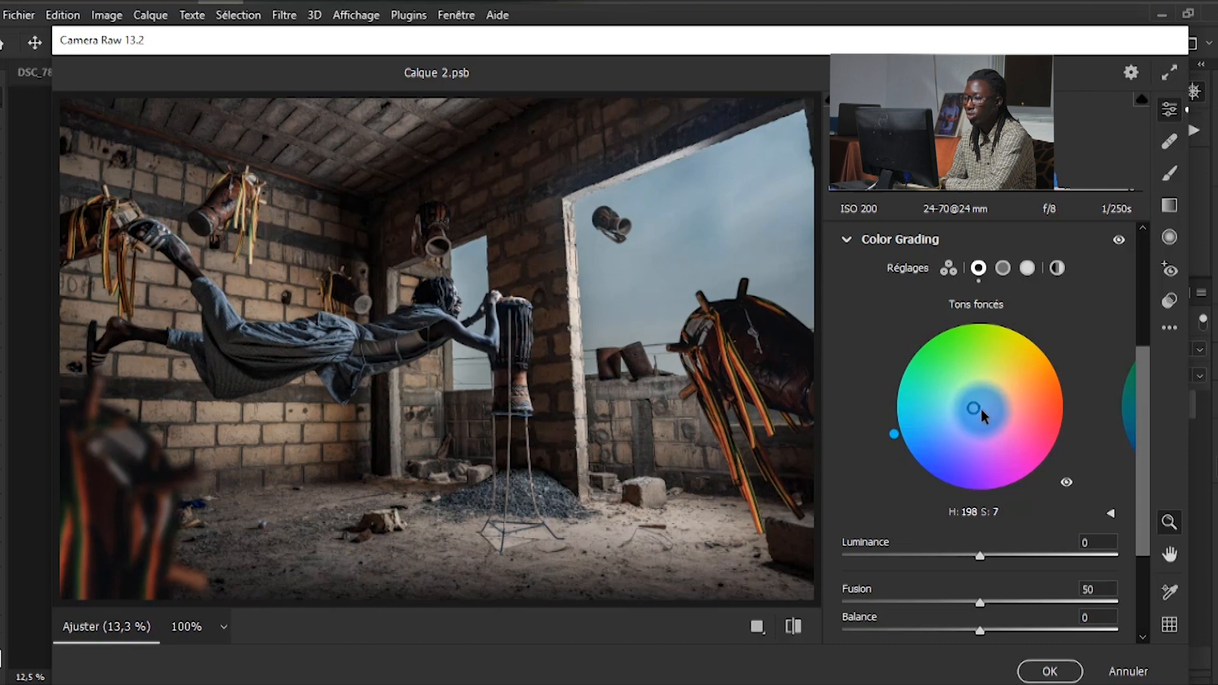
pyautogui.moveTo(964, 389); pyautogui.dragTo(966, 402)
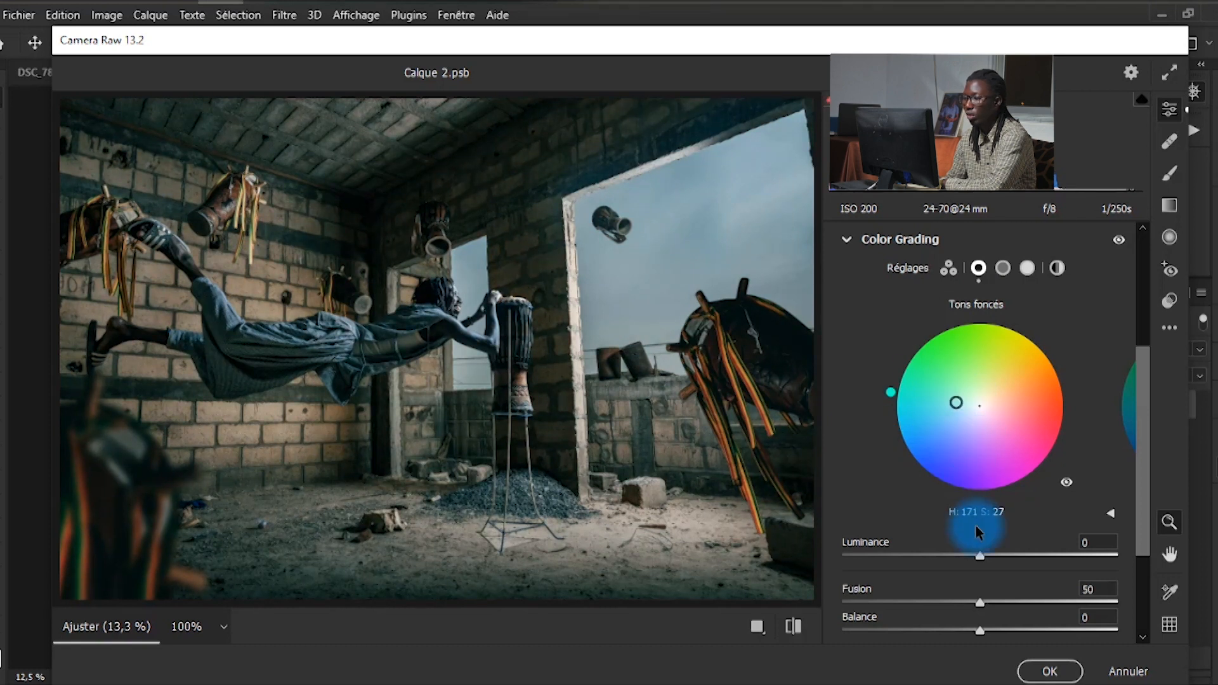
pyautogui.moveTo(973, 553); pyautogui.dragTo(932, 558)
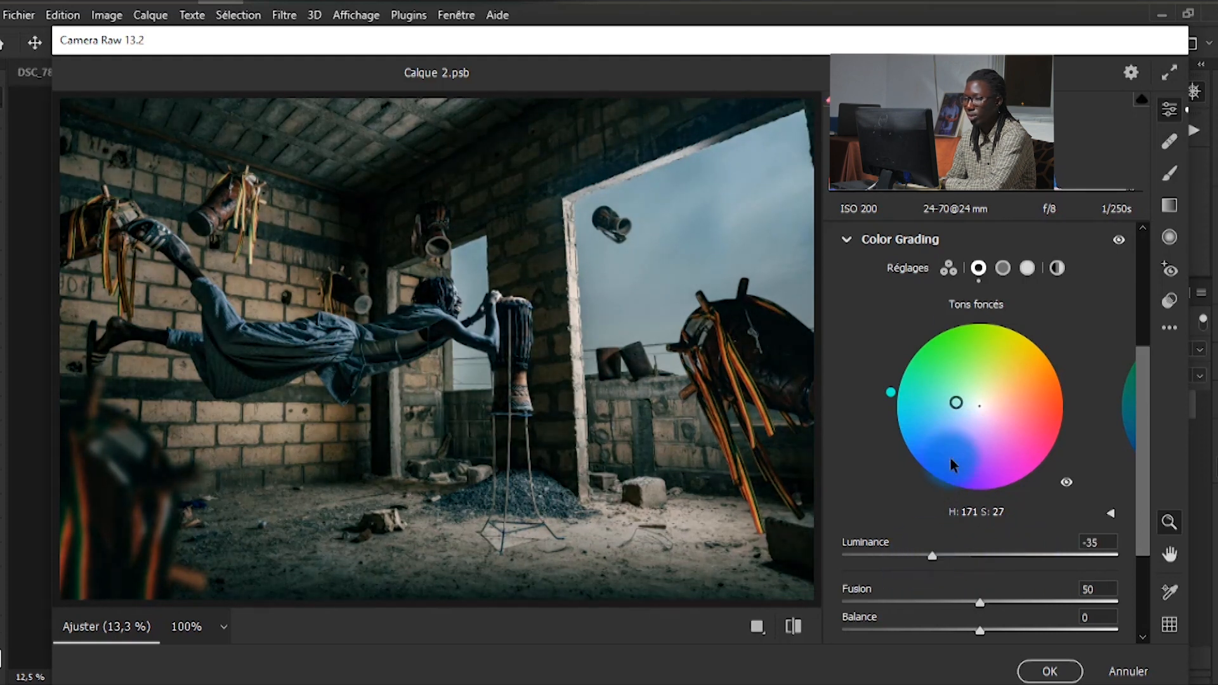
# Step: Tint the Color Grading midtones orange with hue 34 and saturation 15, and set their luminance to -12
pyautogui.click(1002, 268)
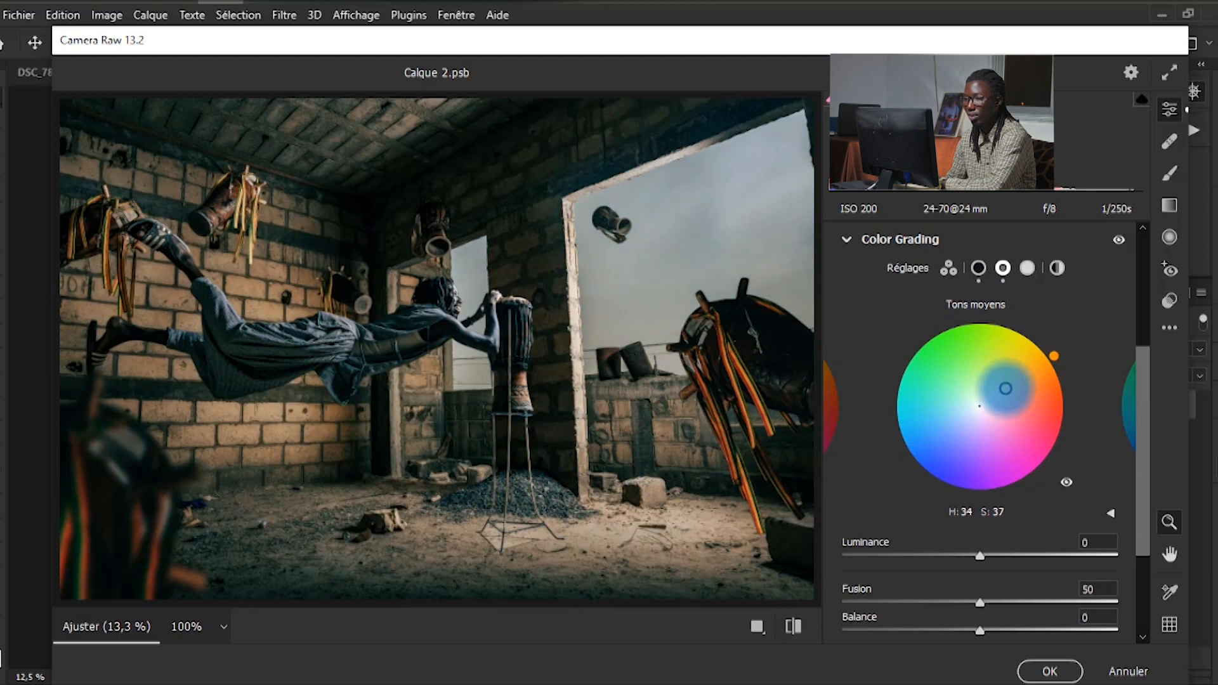
pyautogui.moveTo(994, 397); pyautogui.dragTo(990, 398)
pyautogui.moveTo(980, 556)
pyautogui.mouseDown()
pyautogui.moveTo(1015, 553)
pyautogui.moveTo(921, 556)
pyautogui.moveTo(957, 553)
pyautogui.mouseUp()
# Step: Warm the Color Grading highlights with hue 16 and saturation 20, and set their luminance to +5
pyautogui.click(1027, 268)
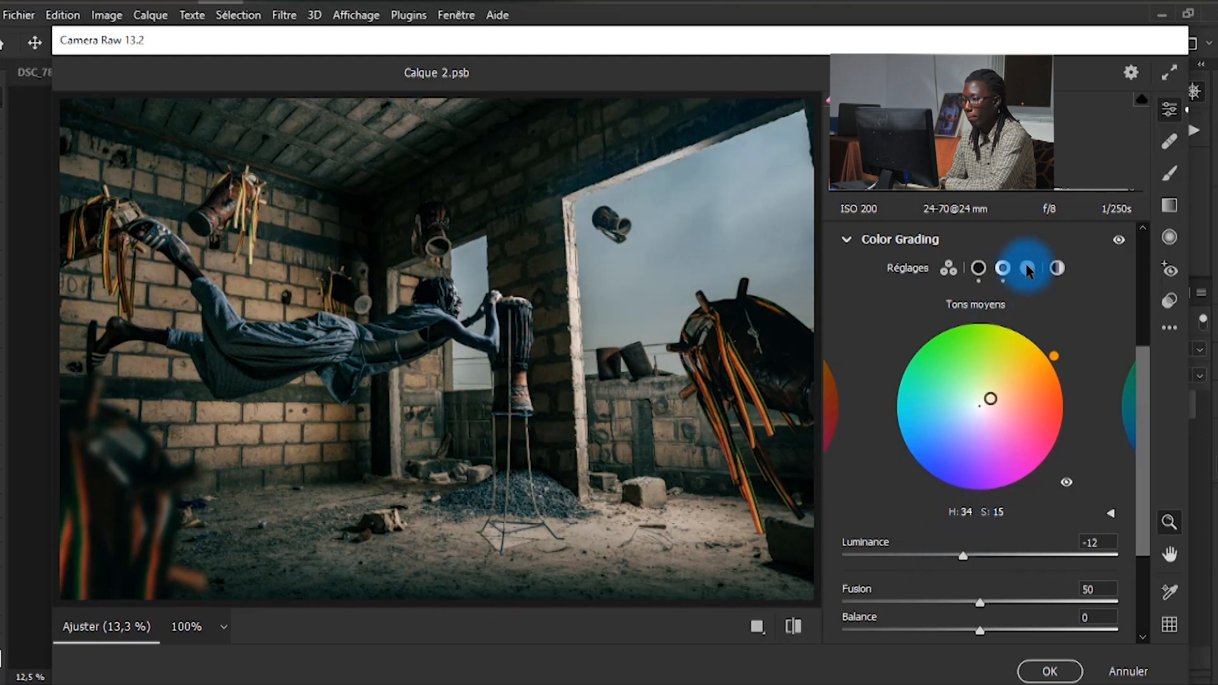
pyautogui.click(983, 407)
pyautogui.moveTo(983, 408)
pyautogui.mouseDown()
pyautogui.moveTo(1027, 395)
pyautogui.moveTo(987, 399)
pyautogui.moveTo(998, 389)
pyautogui.moveTo(996, 401)
pyautogui.mouseUp()
pyautogui.click(980, 557)
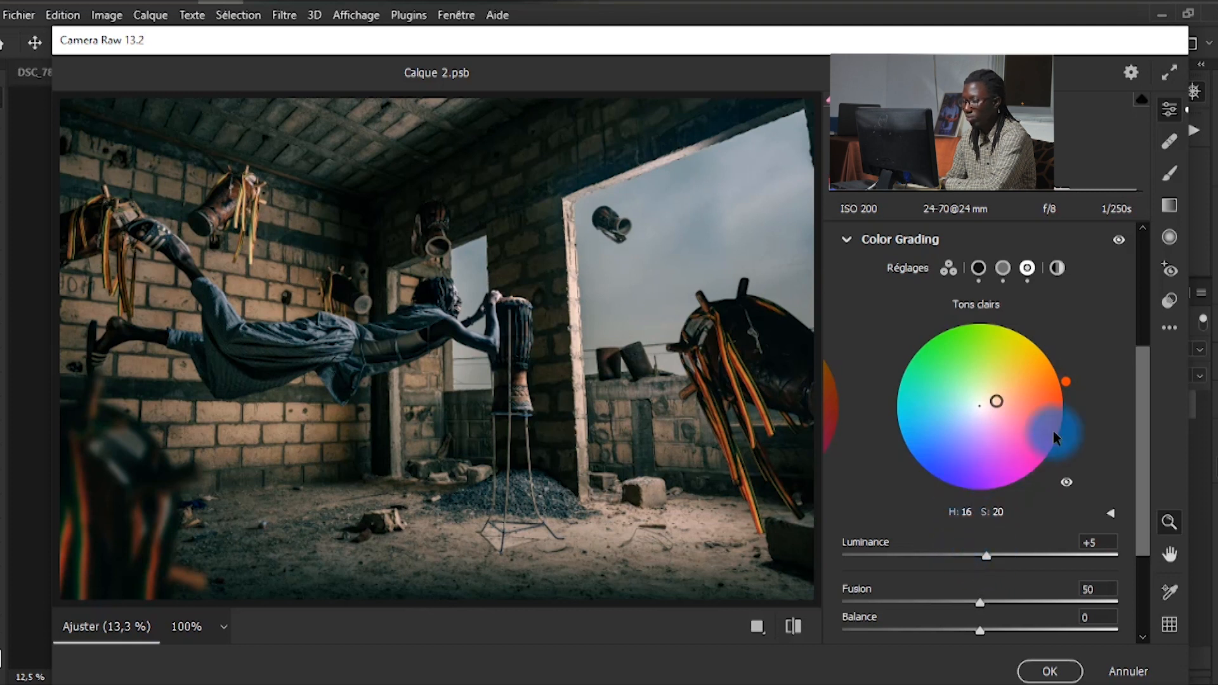
# Step: Change the Color Grading shadow tint to a subtle blue with hue 234 and saturation 7
pyautogui.click(978, 268)
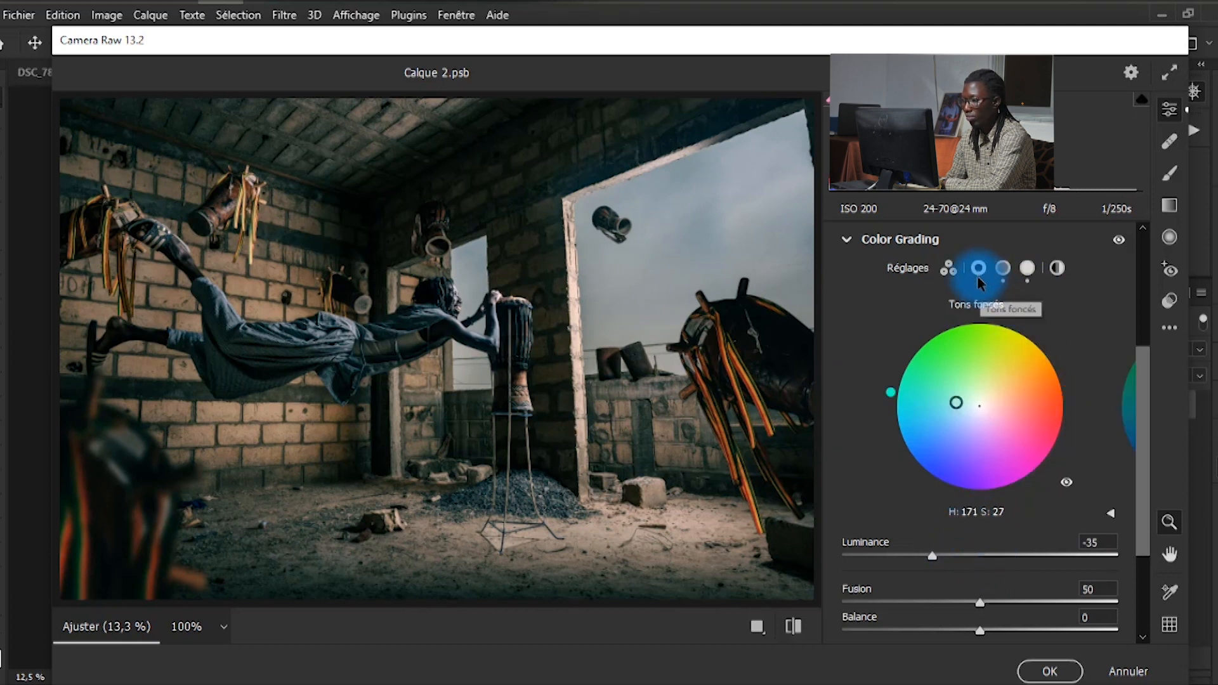
pyautogui.moveTo(961, 404); pyautogui.dragTo(926, 488)
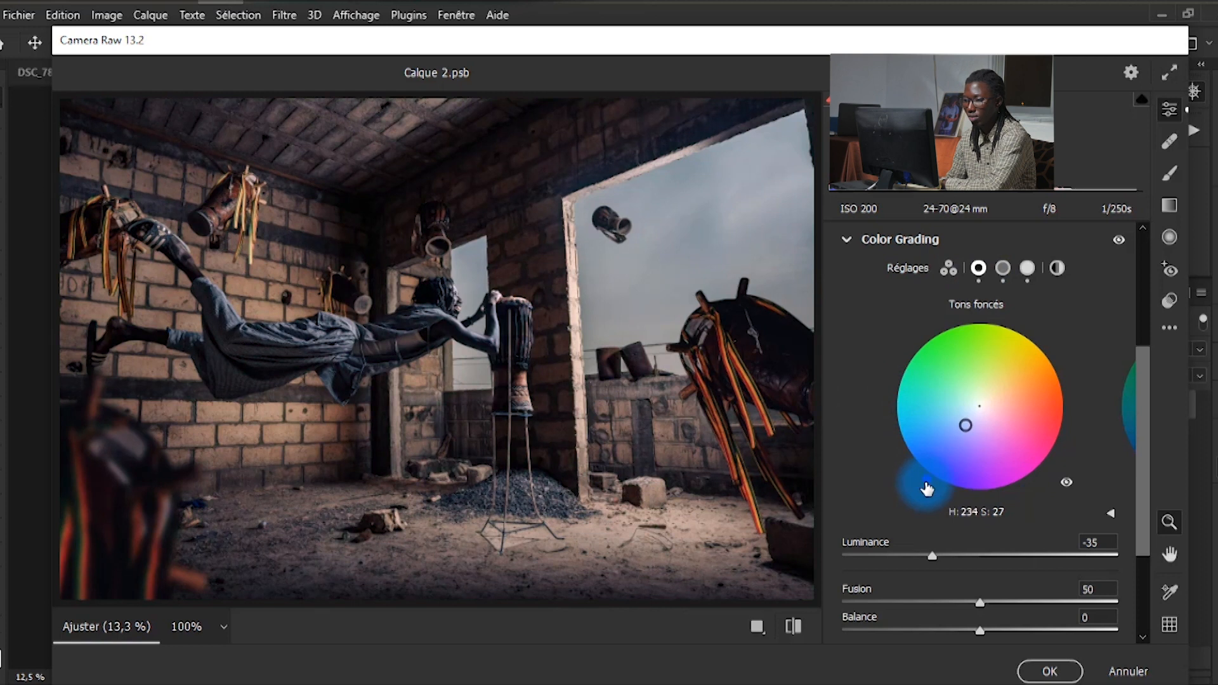
pyautogui.moveTo(966, 425)
pyautogui.mouseDown()
pyautogui.moveTo(953, 420)
pyautogui.moveTo(965, 427)
pyautogui.moveTo(975, 411)
pyautogui.mouseUp()
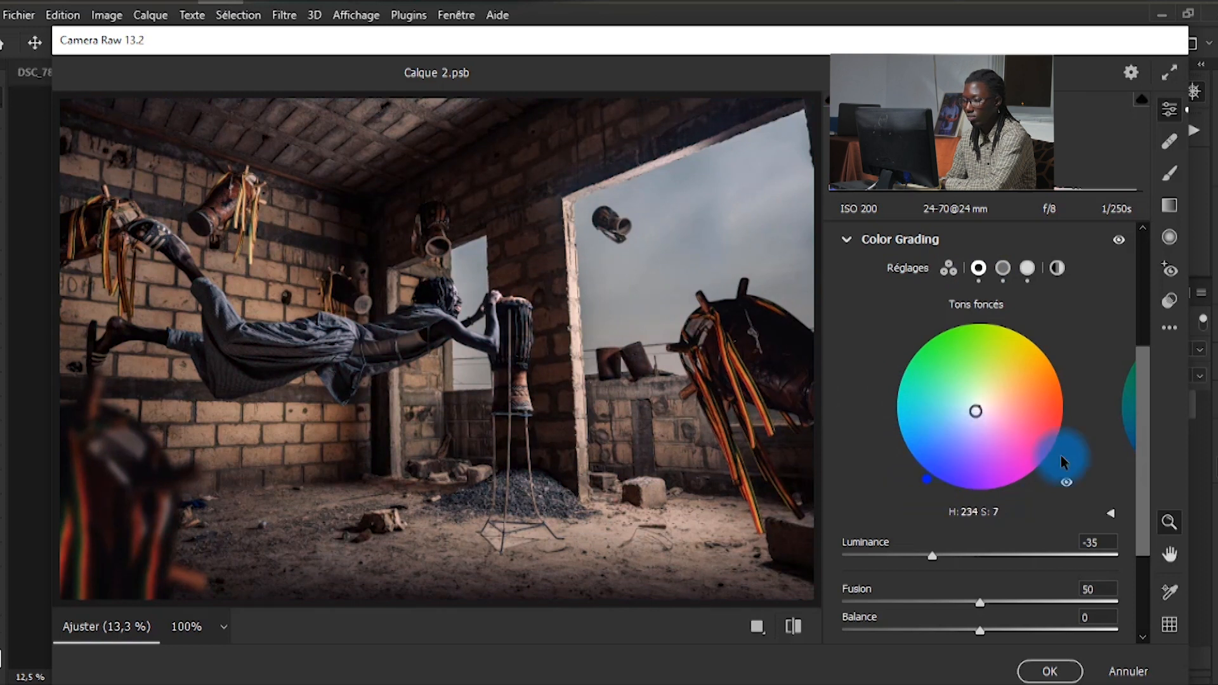
# Step: Warm the Color Grading global tint with hue 33 and saturation 21, and set its luminance to +10
pyautogui.click(1057, 268)
pyautogui.moveTo(983, 555)
pyautogui.mouseDown()
pyautogui.moveTo(1031, 556)
pyautogui.moveTo(993, 556)
pyautogui.mouseUp()
pyautogui.moveTo(987, 408); pyautogui.dragTo(995, 393)
pyautogui.scroll(-1, 1150, 473)
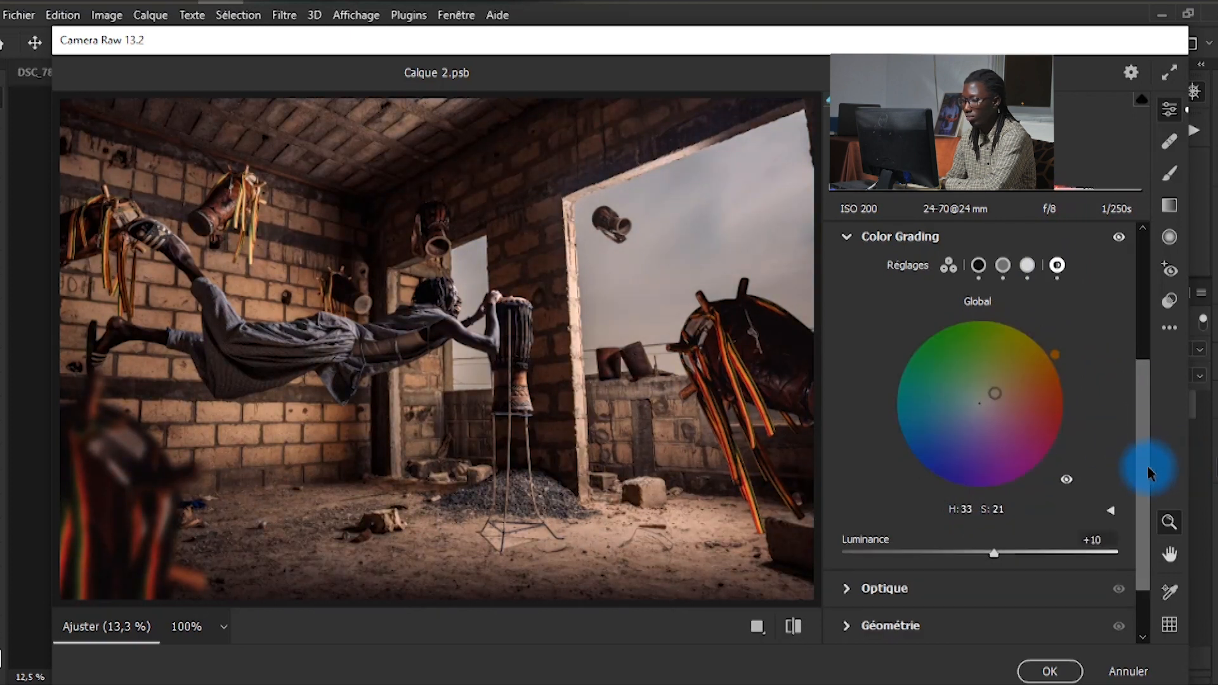
# Step: In the calibration settings, set blue primary hue to -42, red primary hue to +26, green primary hue to +25 and green saturation to -24
pyautogui.scroll(-2, 1149, 473)
pyautogui.click(855, 628)
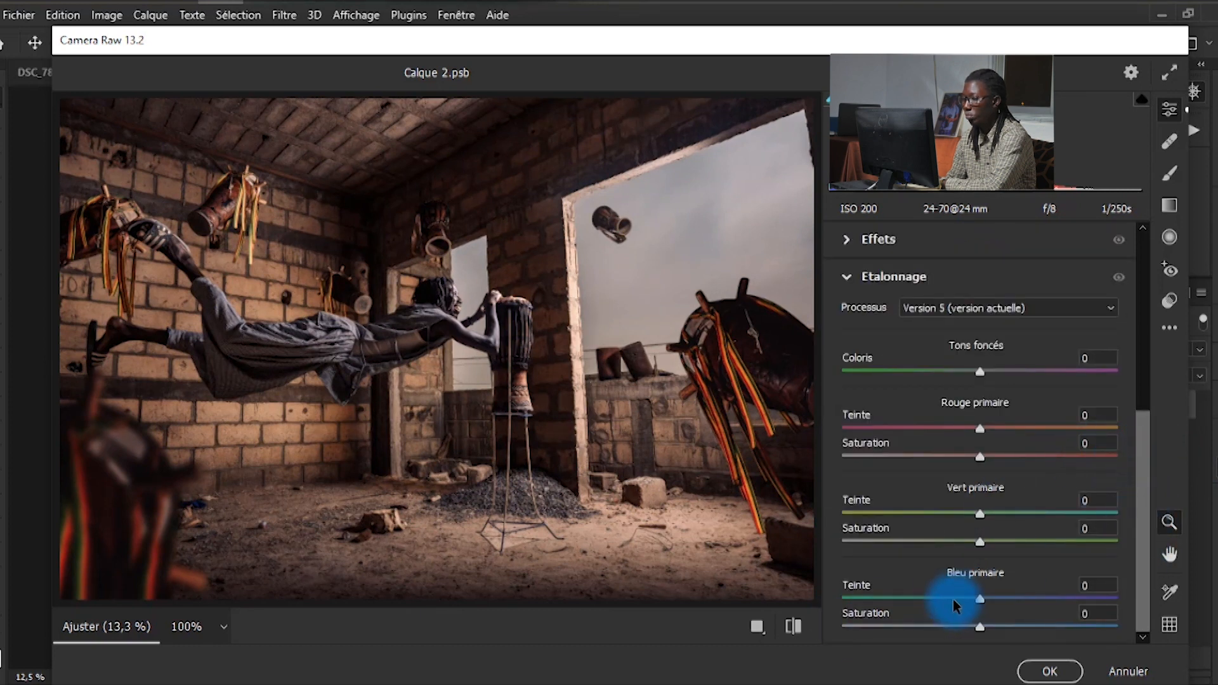
pyautogui.moveTo(978, 600); pyautogui.dragTo(922, 594)
pyautogui.moveTo(980, 429); pyautogui.dragTo(1016, 429)
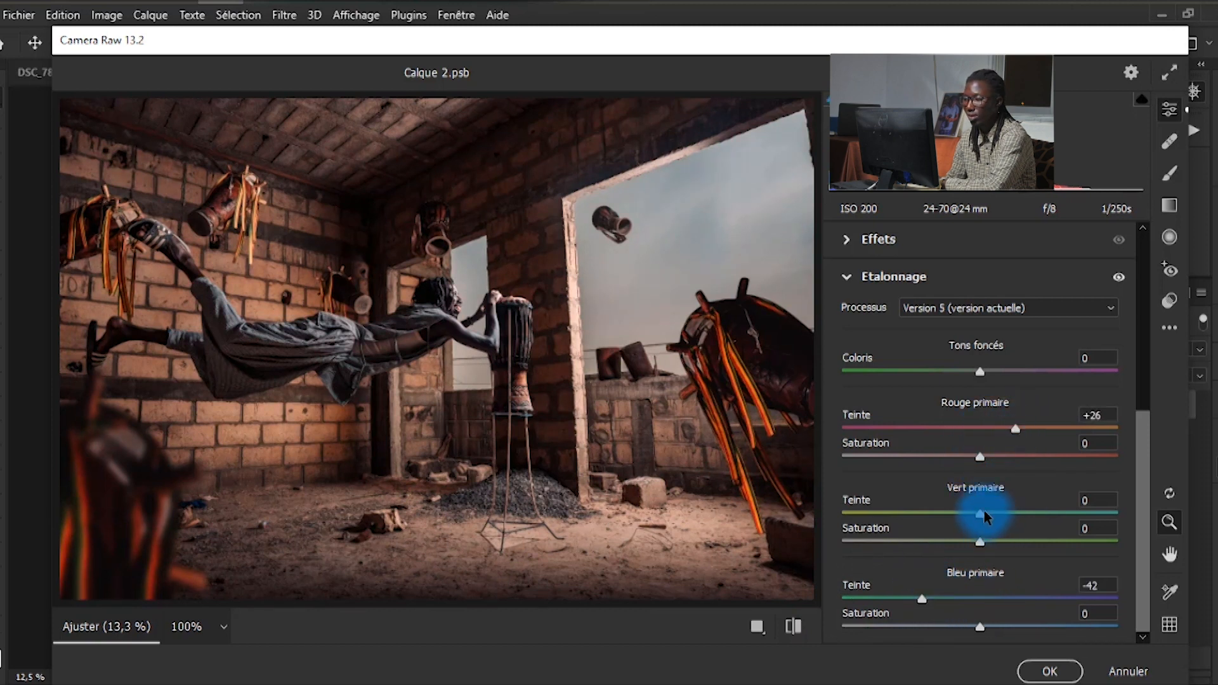
pyautogui.moveTo(1007, 508); pyautogui.dragTo(1019, 506)
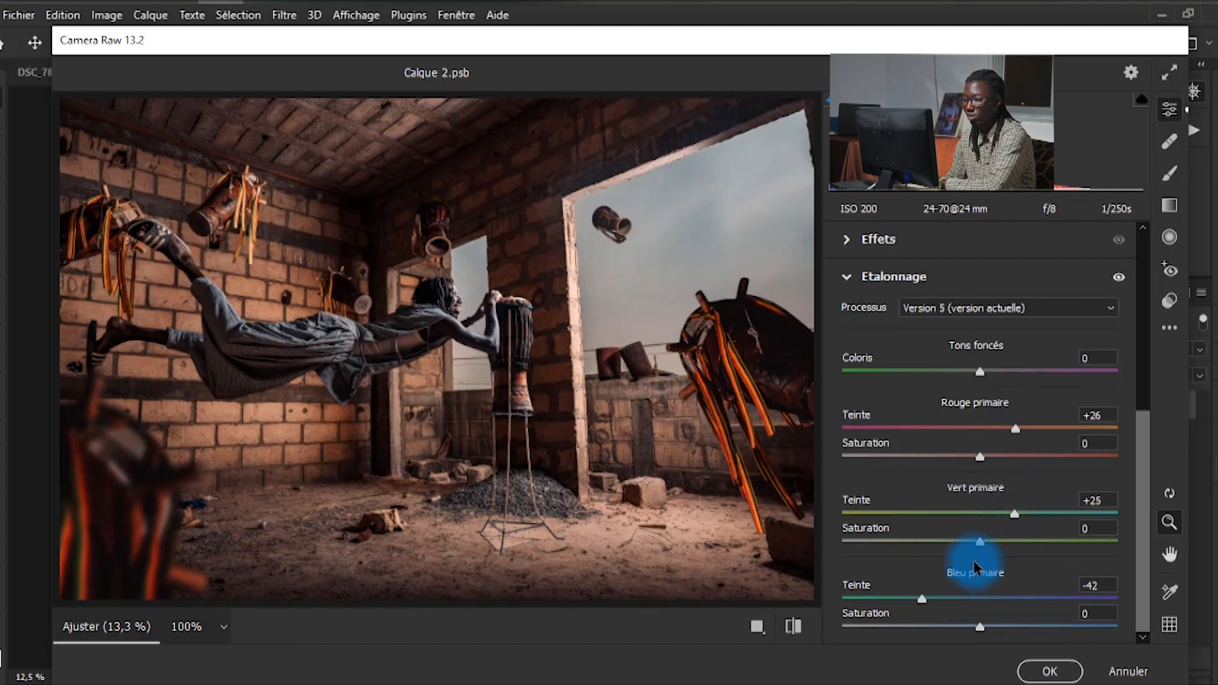
pyautogui.moveTo(983, 542); pyautogui.dragTo(939, 541)
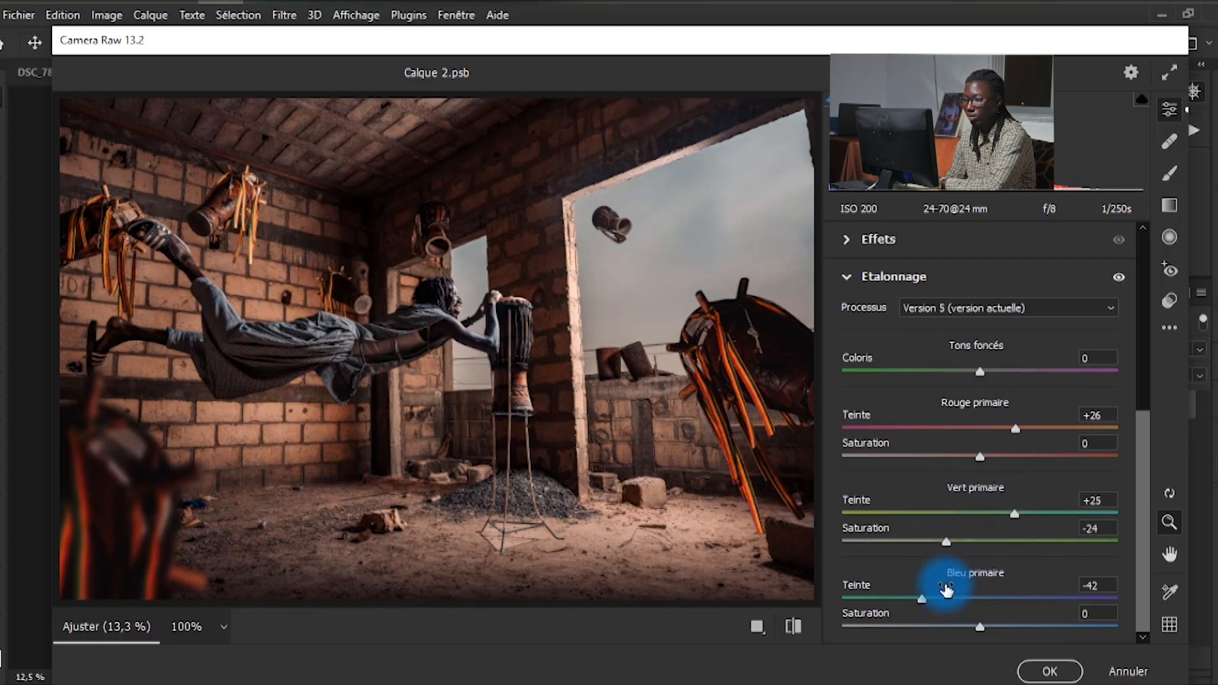
# Step: Refine the calibration to blue primary hue -52, red primary hue +12 and green primary hue +10, and apply the Camera Raw filter
pyautogui.moveTo(919, 595)
pyautogui.mouseDown()
pyautogui.moveTo(802, 579)
pyautogui.moveTo(908, 587)
pyautogui.mouseUp()
pyautogui.click(1010, 431)
pyautogui.moveTo(1010, 438)
pyautogui.mouseDown()
pyautogui.moveTo(903, 450)
pyautogui.moveTo(954, 435)
pyautogui.moveTo(887, 463)
pyautogui.moveTo(907, 439)
pyautogui.moveTo(895, 435)
pyautogui.moveTo(1014, 437)
pyautogui.moveTo(997, 435)
pyautogui.mouseUp()
pyautogui.moveTo(1014, 513); pyautogui.dragTo(940, 513)
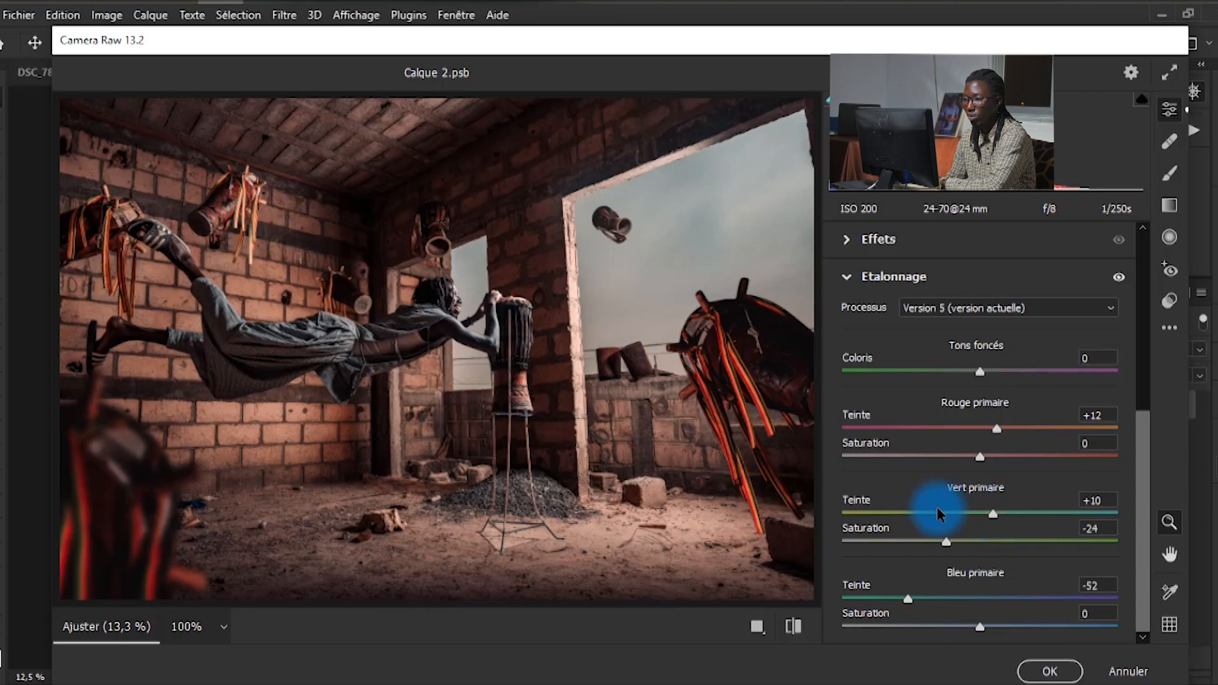
pyautogui.click(1050, 674)
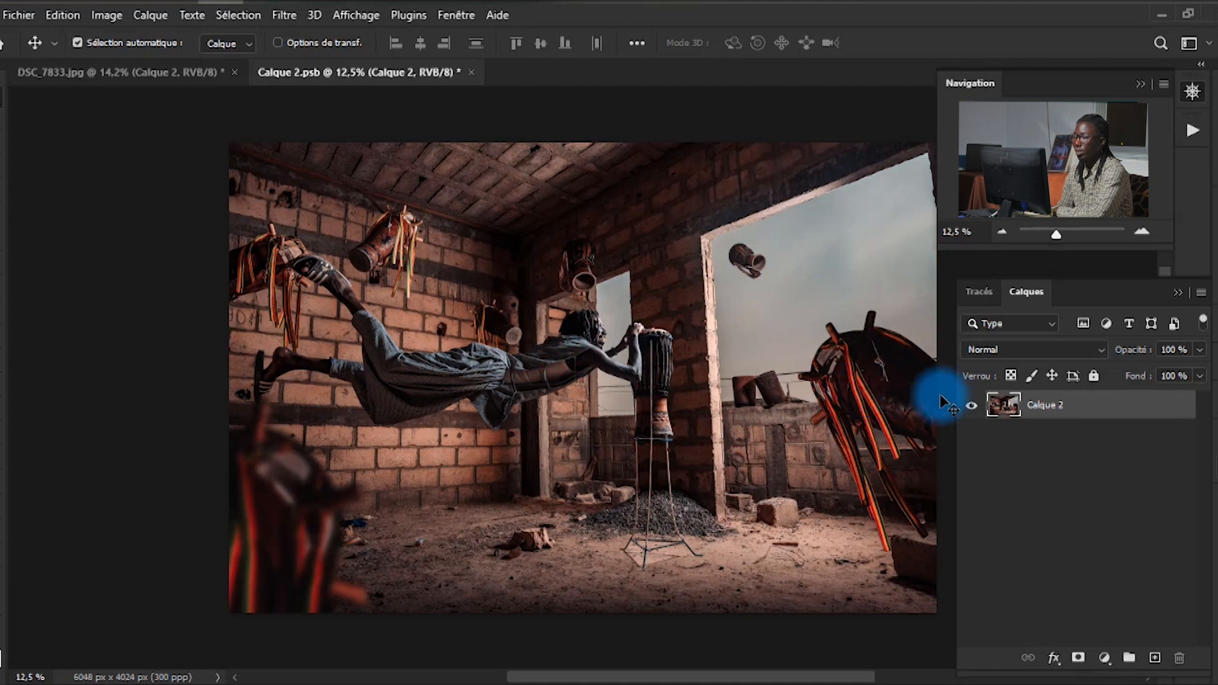
# Step: Check the graded layer, save Calque 2.psb, and view the updated composite in DSC_7833.jpg before returning to Calque 2.psb
pyautogui.click(971, 406)
pyautogui.click(972, 406)
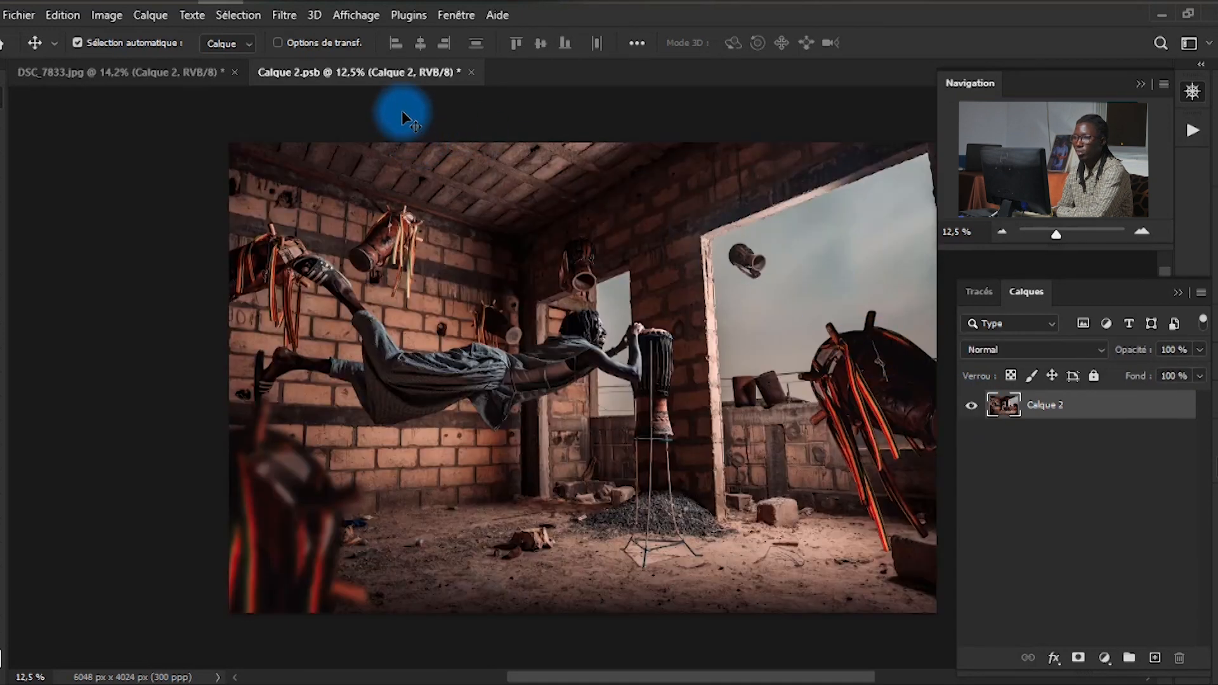
pyautogui.hotkey('ctrl', 's')
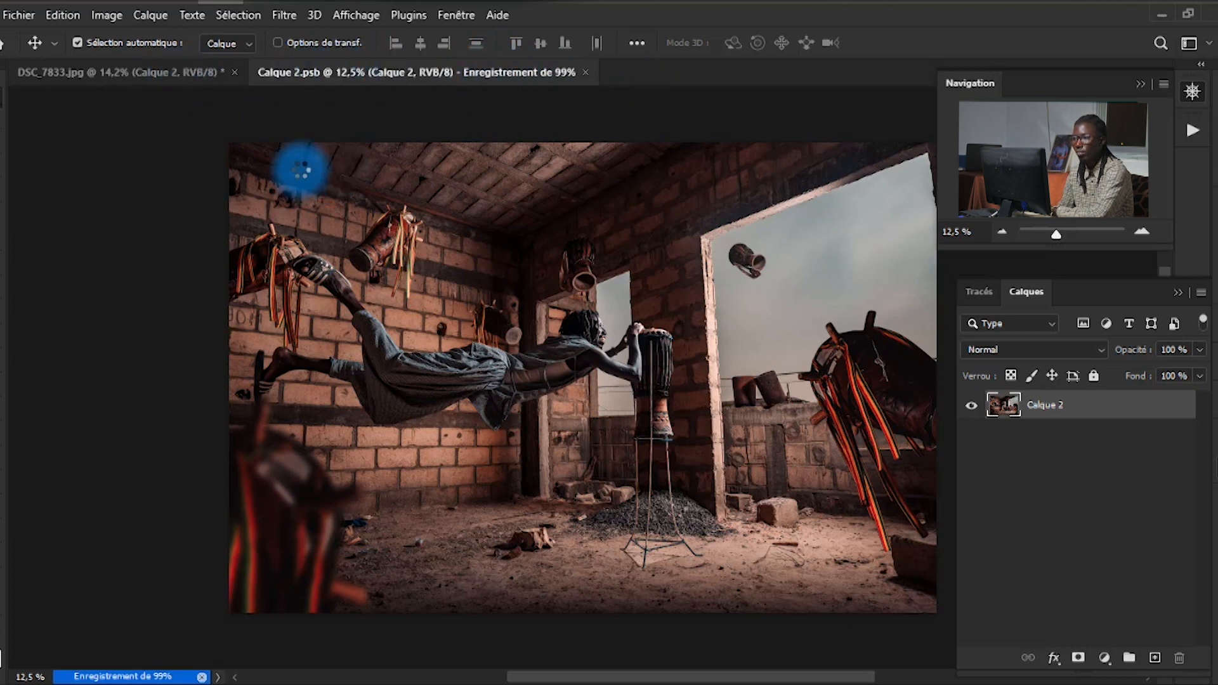
pyautogui.click(170, 70)
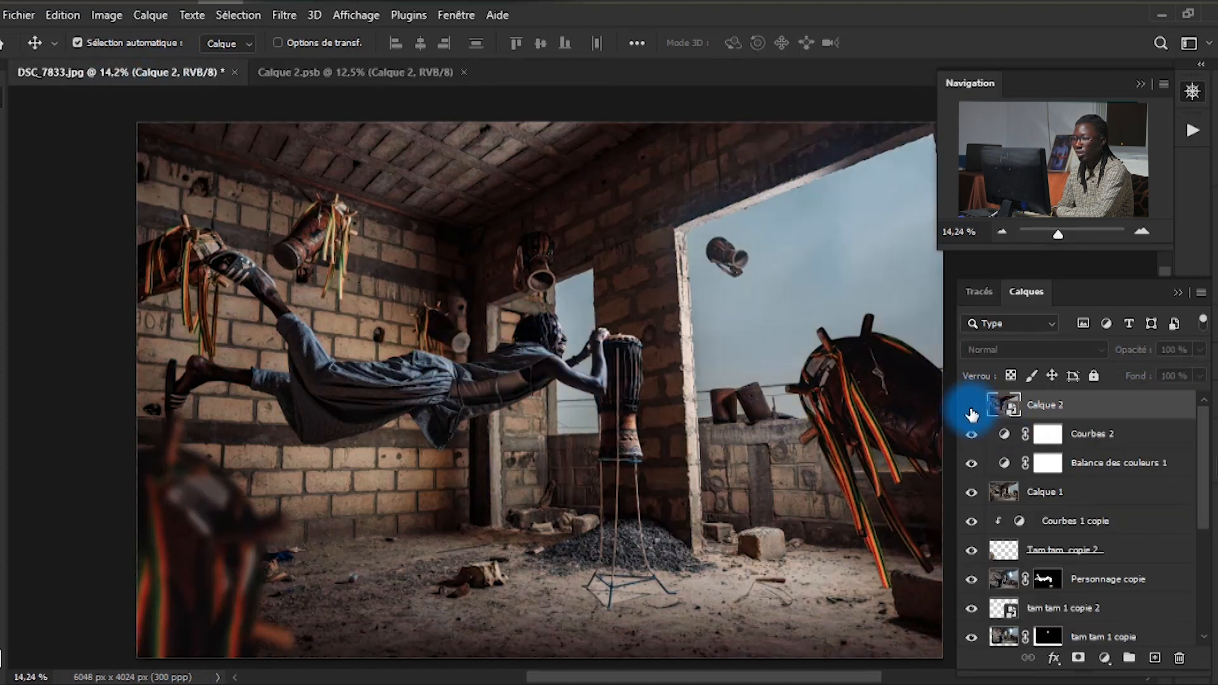
pyautogui.click(379, 73)
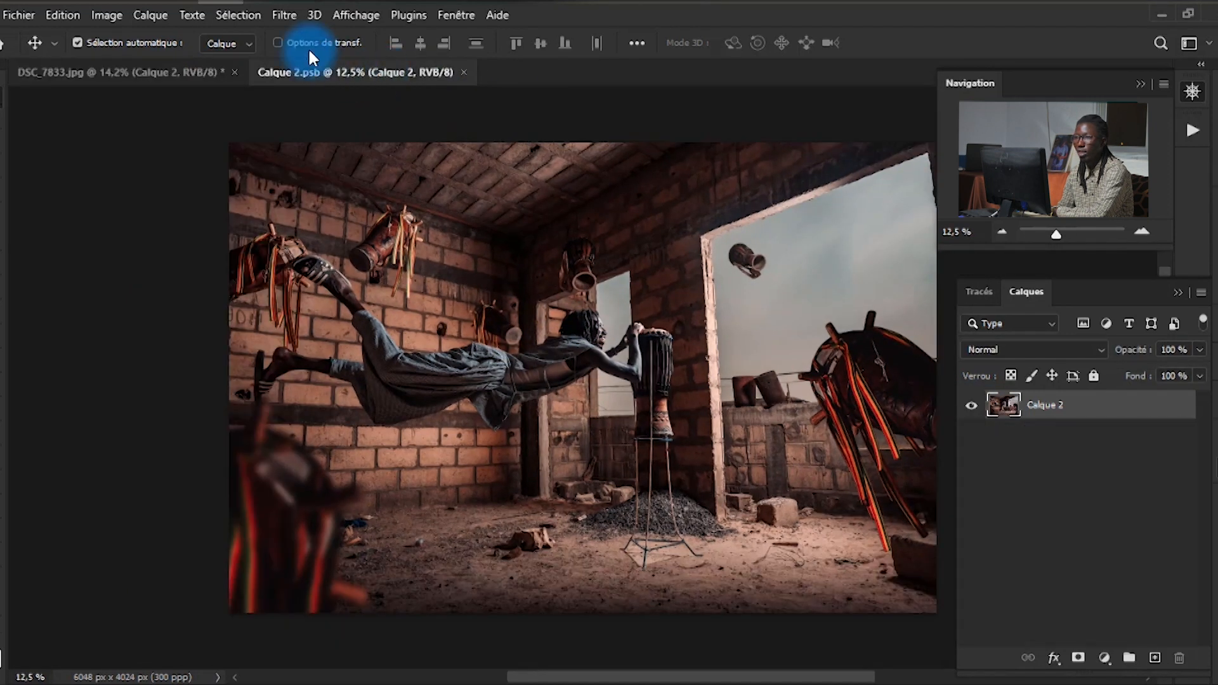
# Step: Open the image in the Exposure X7 plug-in and reset its Kodachrome II - Cyan Shift layer
pyautogui.click(281, 19)
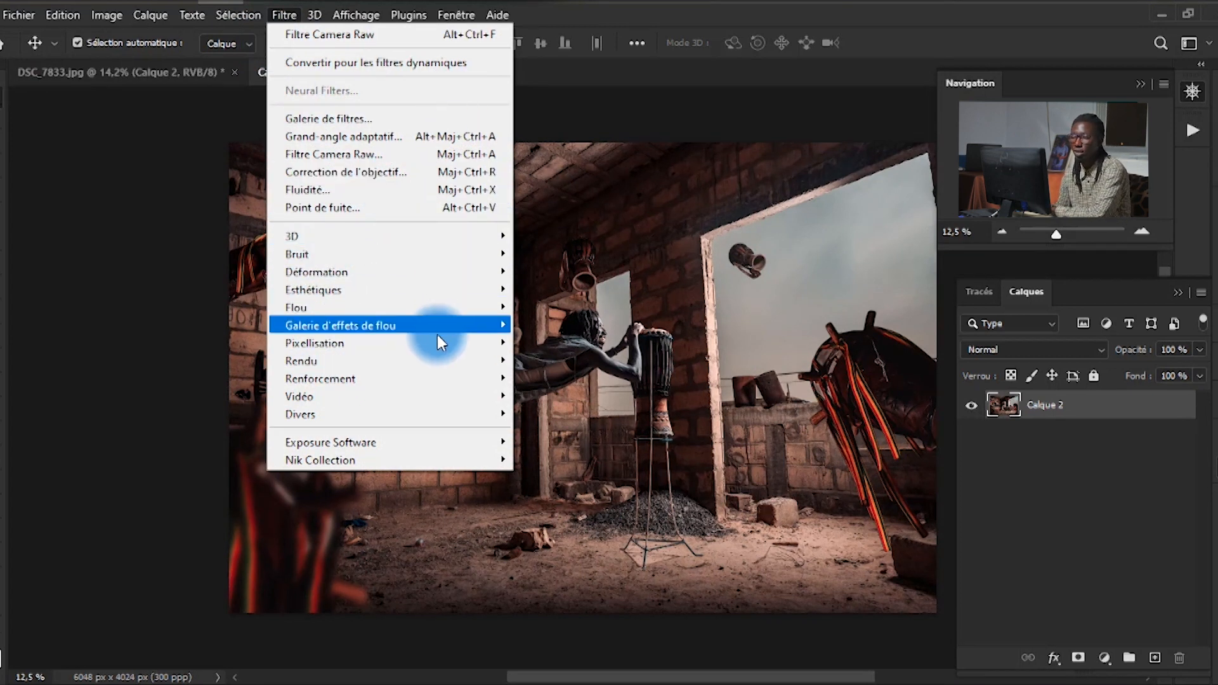
pyautogui.moveTo(498, 441)
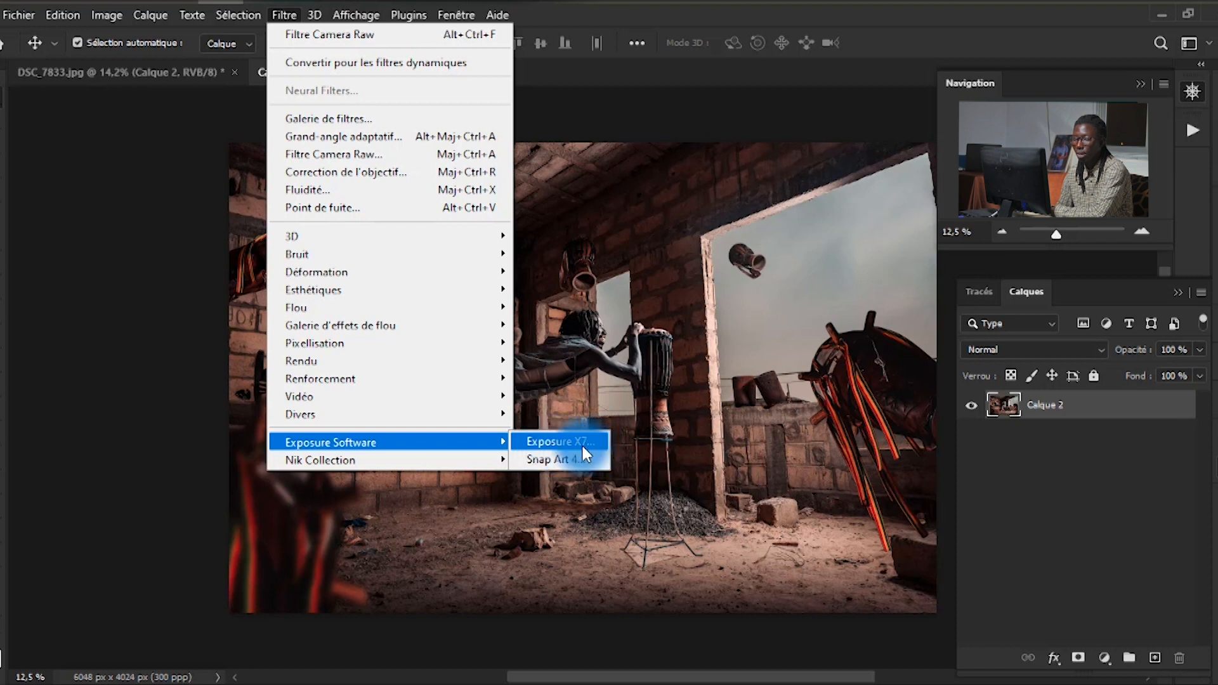
pyautogui.click(573, 443)
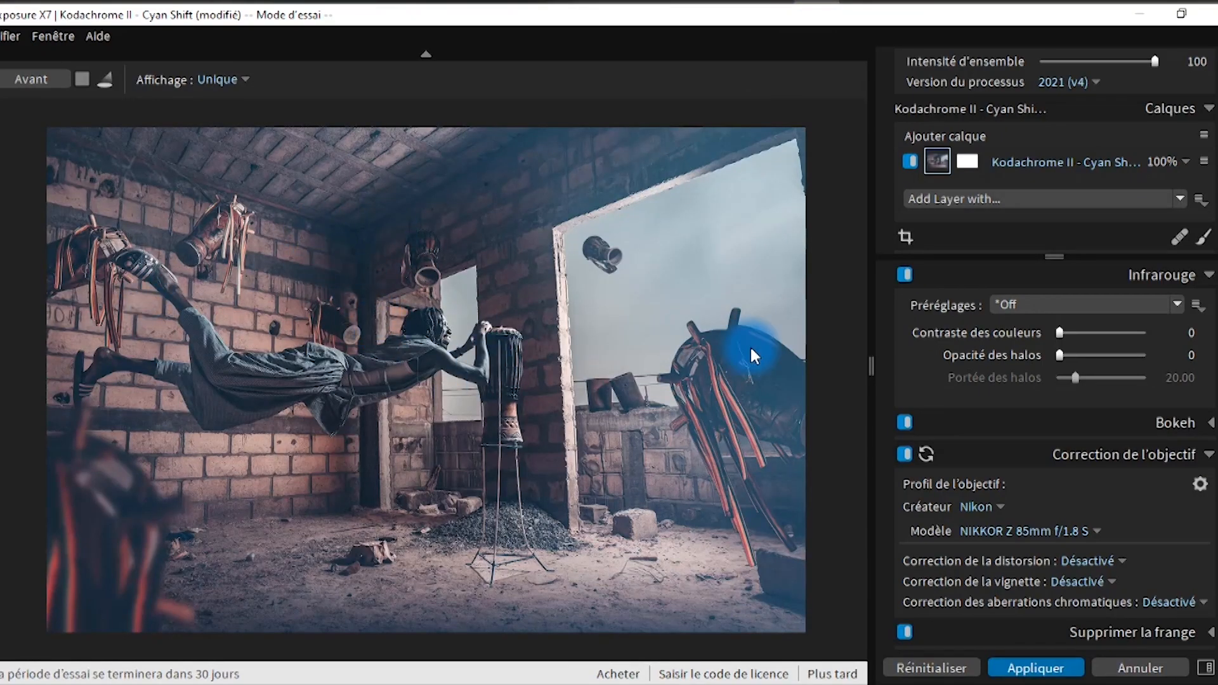
pyautogui.rightClick(1021, 166)
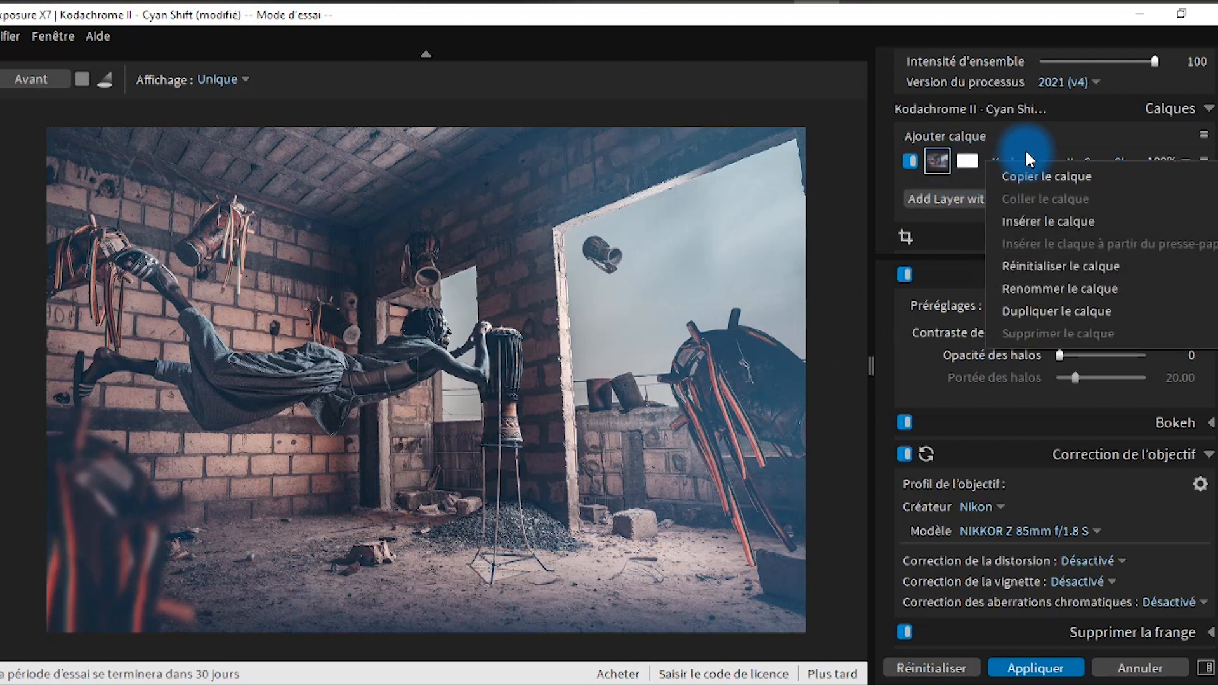
pyautogui.click(1035, 155)
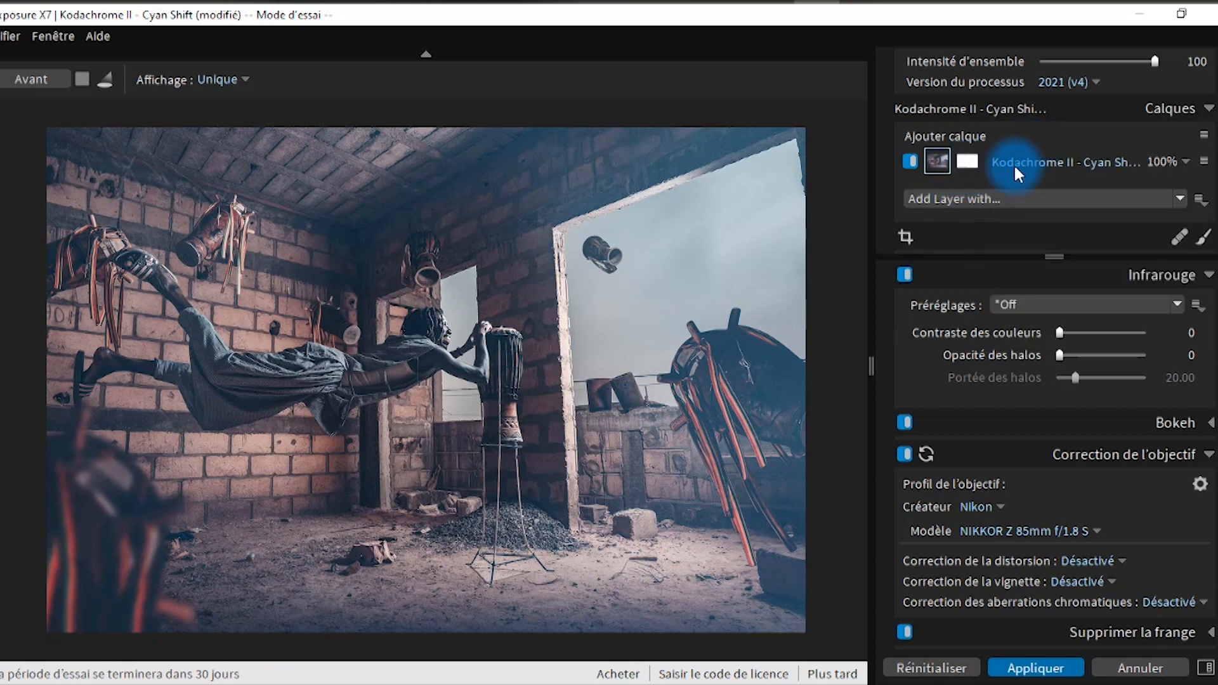
pyautogui.rightClick(1021, 168)
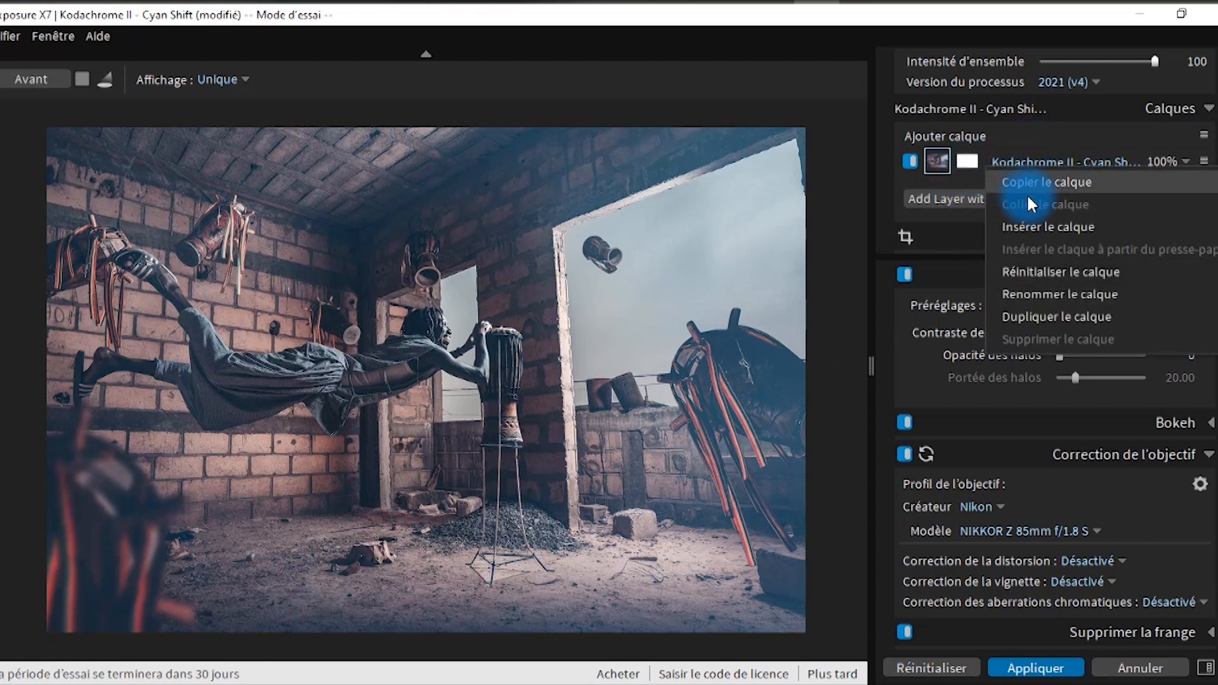
pyautogui.click(1048, 274)
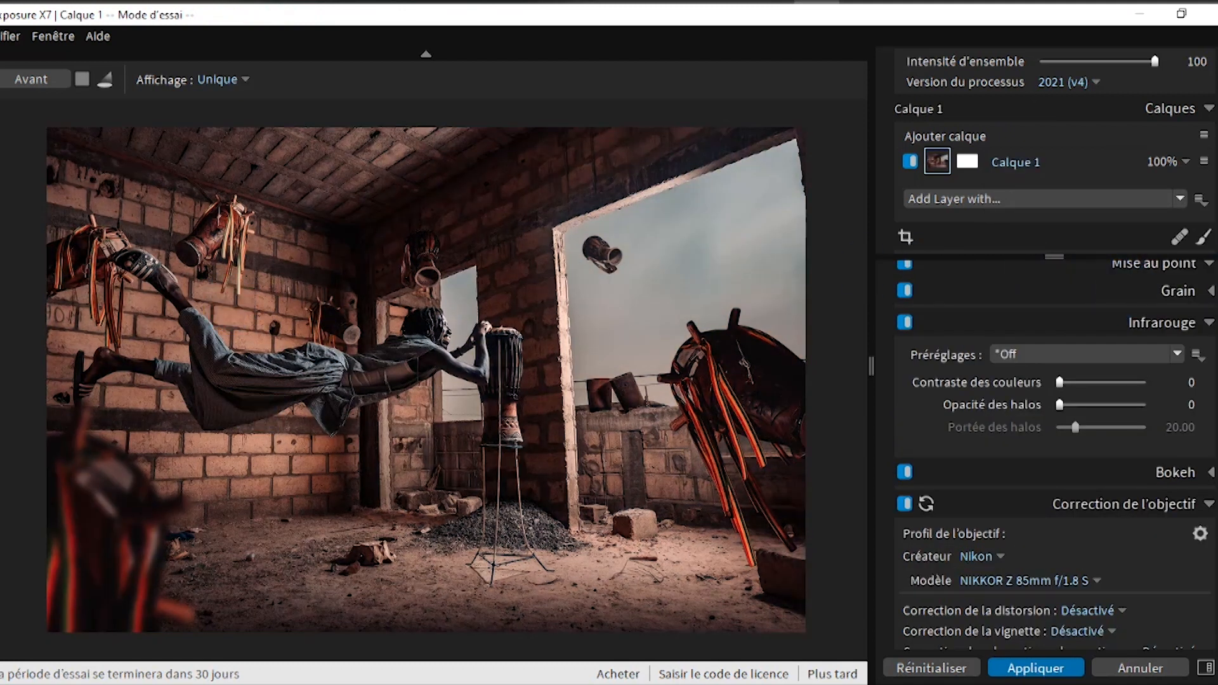
# Step: Reveal the Exposure presets, collapse the Color Films - Vintage group and list the presets of all categories
pyautogui.rightClick(876, 230)
pyautogui.click(1016, 231)
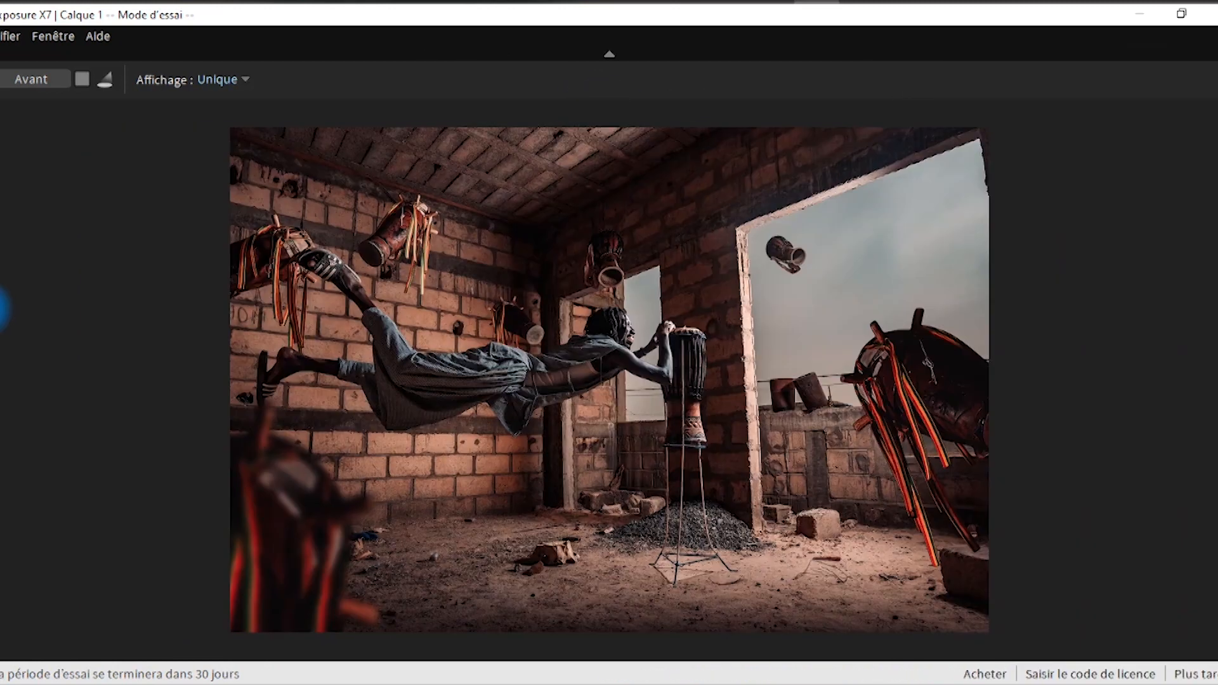
pyautogui.moveTo(1, 311)
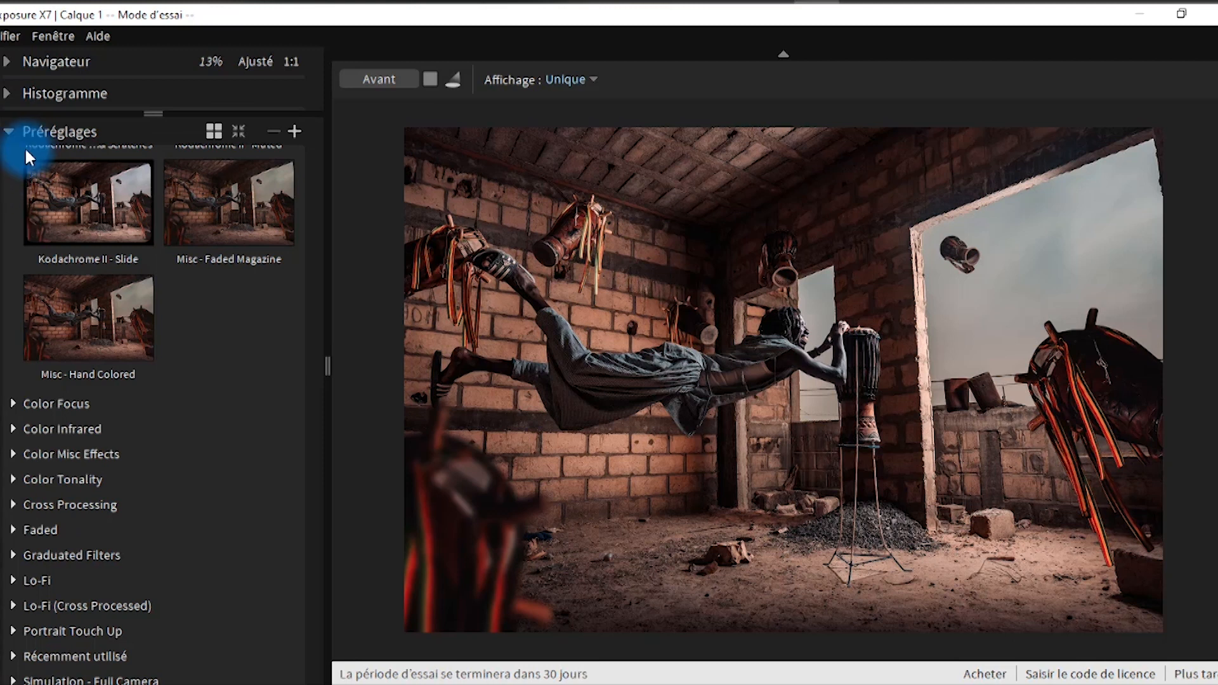
pyautogui.scroll(15, 11, 406)
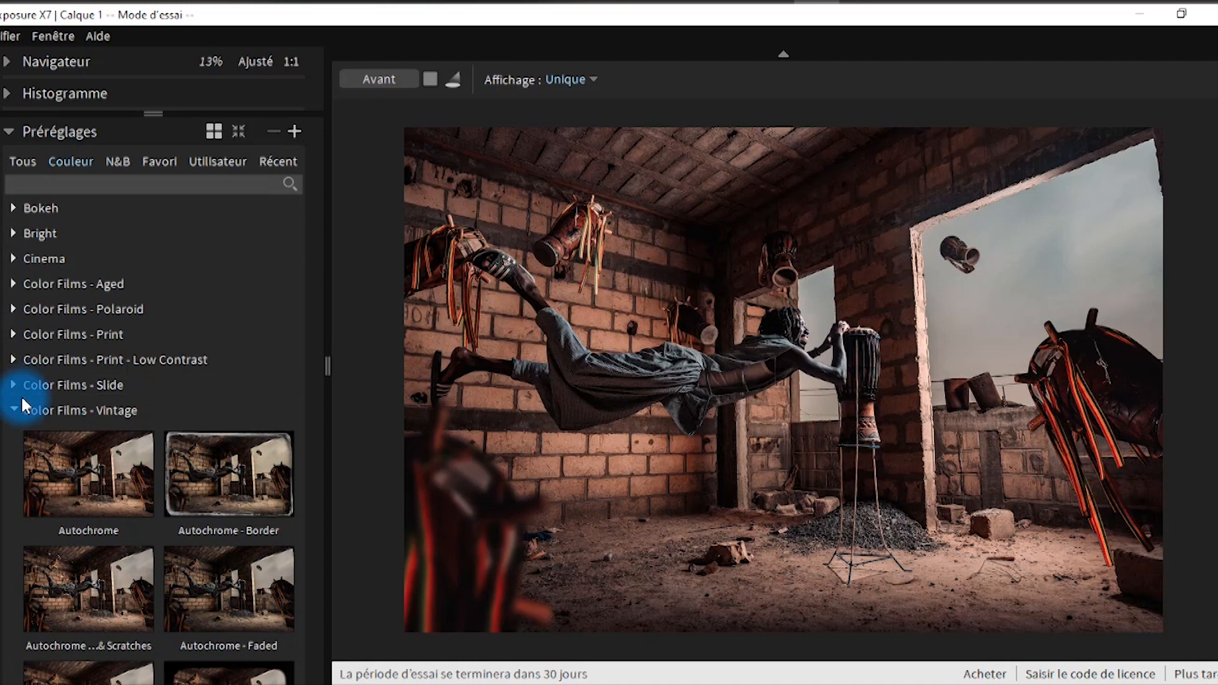
pyautogui.click(13, 411)
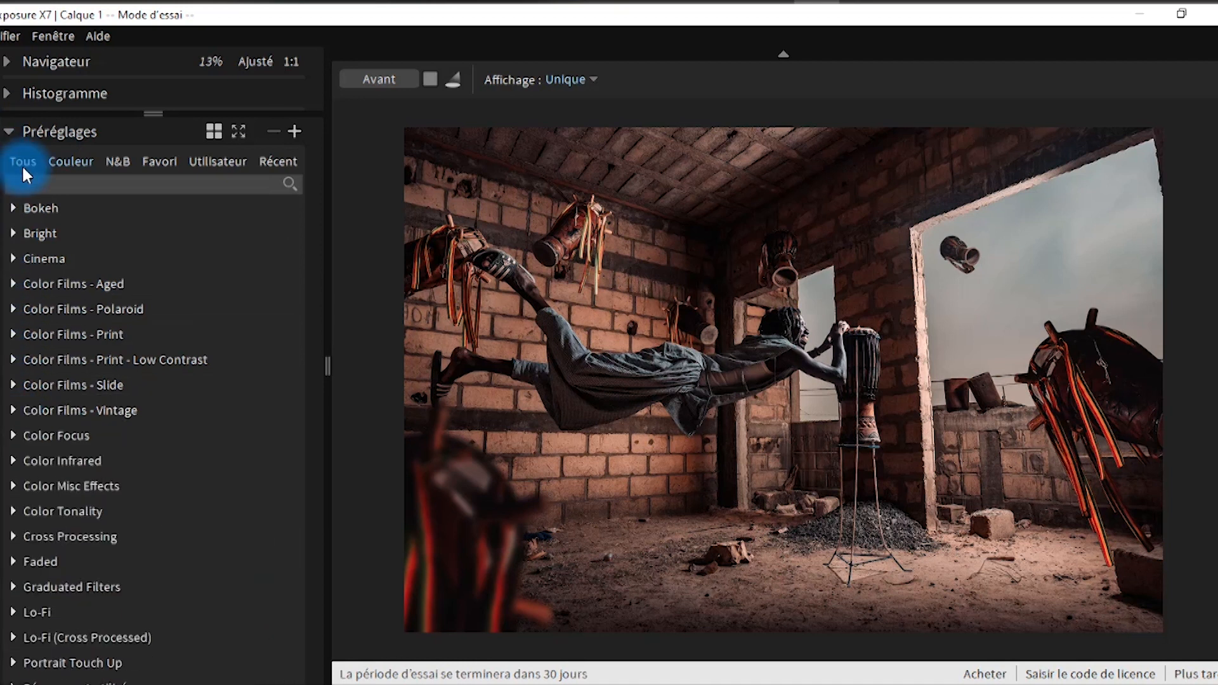
pyautogui.click(22, 167)
# Step: Try B&W Films presets such as Fuji Neopan 100 Acros, Kodak T-MAX 100 and Ilford XP2 Super on the image
pyautogui.click(16, 211)
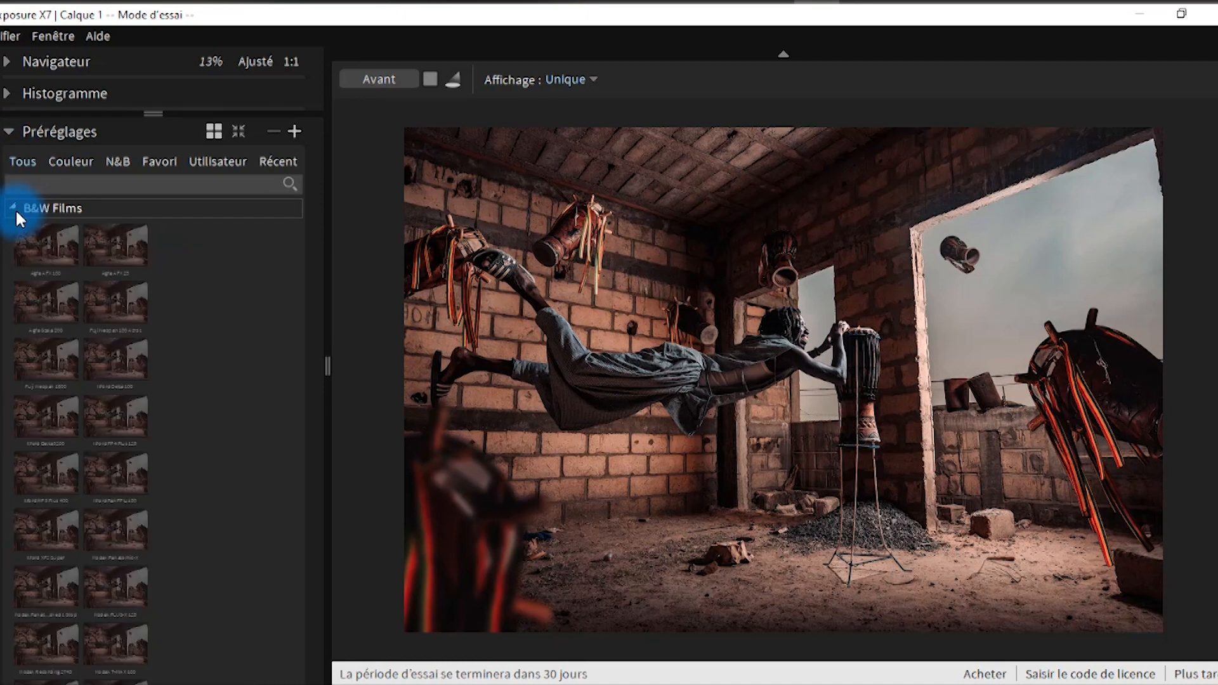
pyautogui.click(73, 269)
pyautogui.click(87, 288)
pyautogui.click(179, 263)
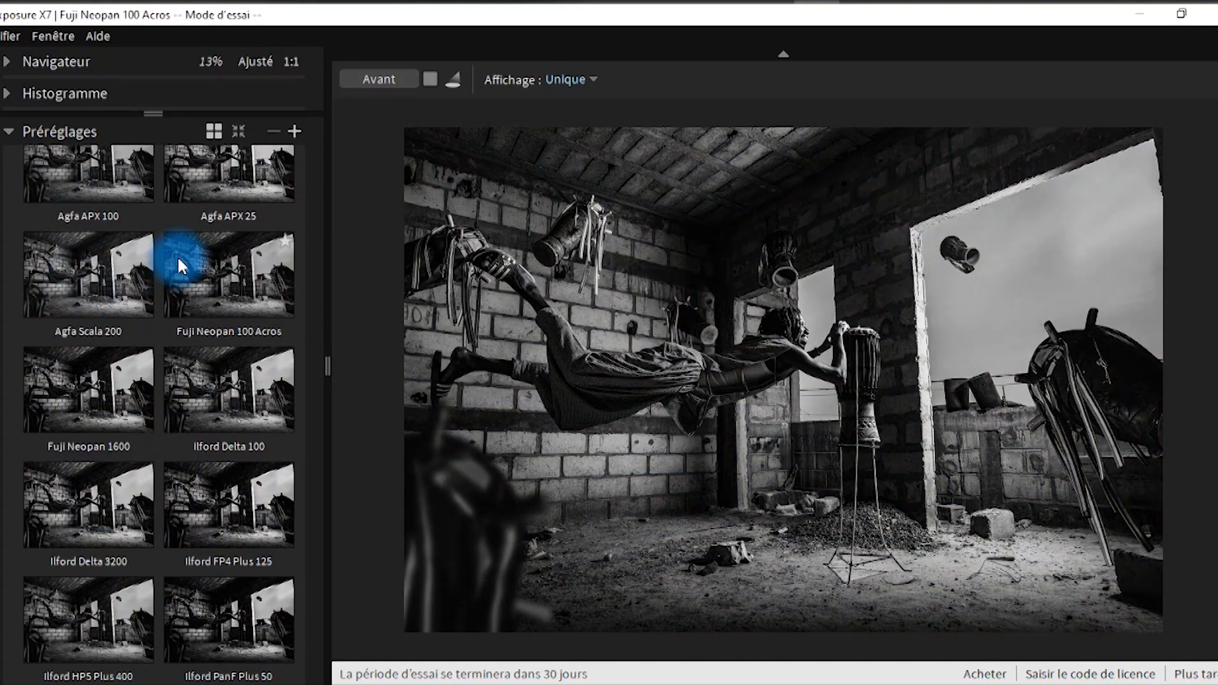
pyautogui.click(188, 349)
pyautogui.click(107, 498)
pyautogui.scroll(-6, 97, 360)
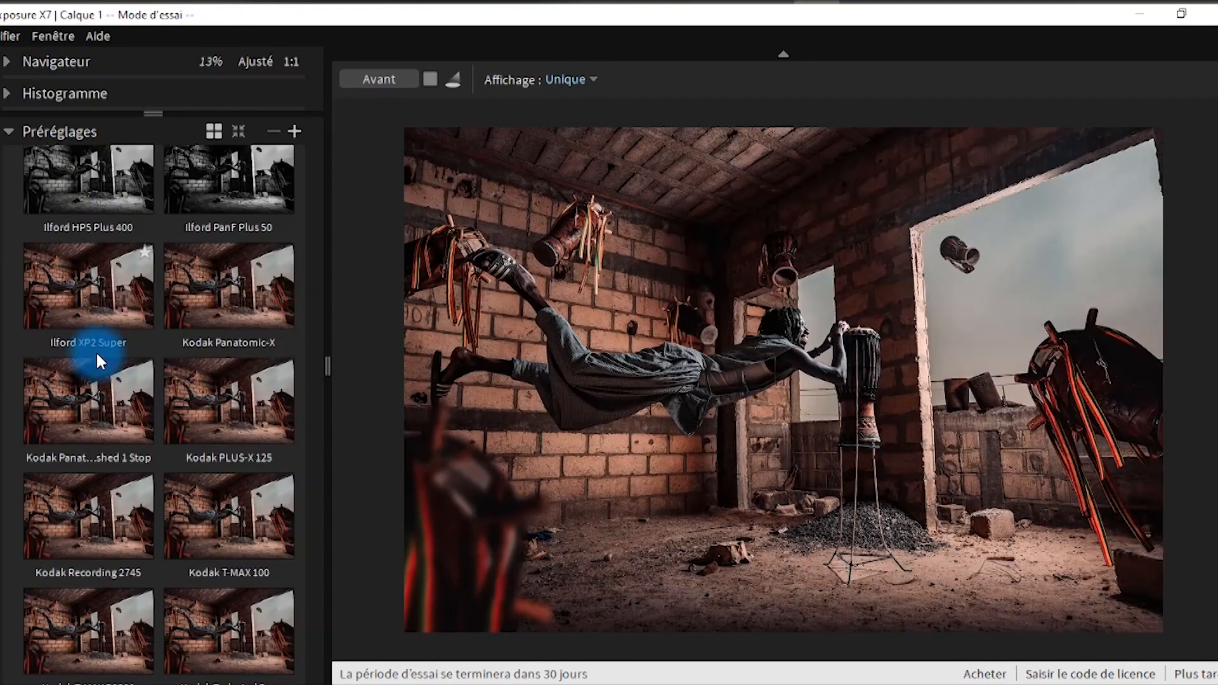
pyautogui.click(78, 535)
pyautogui.click(65, 395)
pyautogui.click(175, 440)
pyautogui.click(215, 281)
pyautogui.click(70, 261)
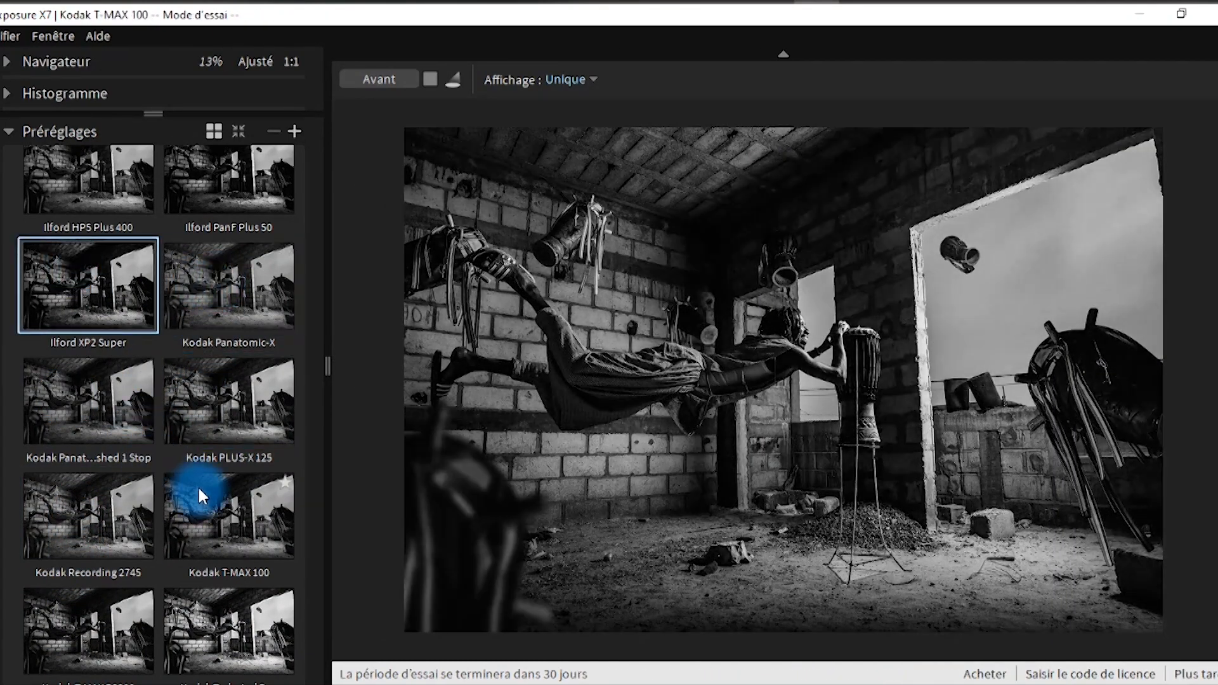
pyautogui.scroll(8, 159, 444)
pyautogui.click(121, 320)
pyautogui.click(13, 206)
# Step: Expand the Cinema presets and try Bleach Bypass, Jaws and Bleach Bypass - Grain & Contrast on the image
pyautogui.scroll(-1, 26, 357)
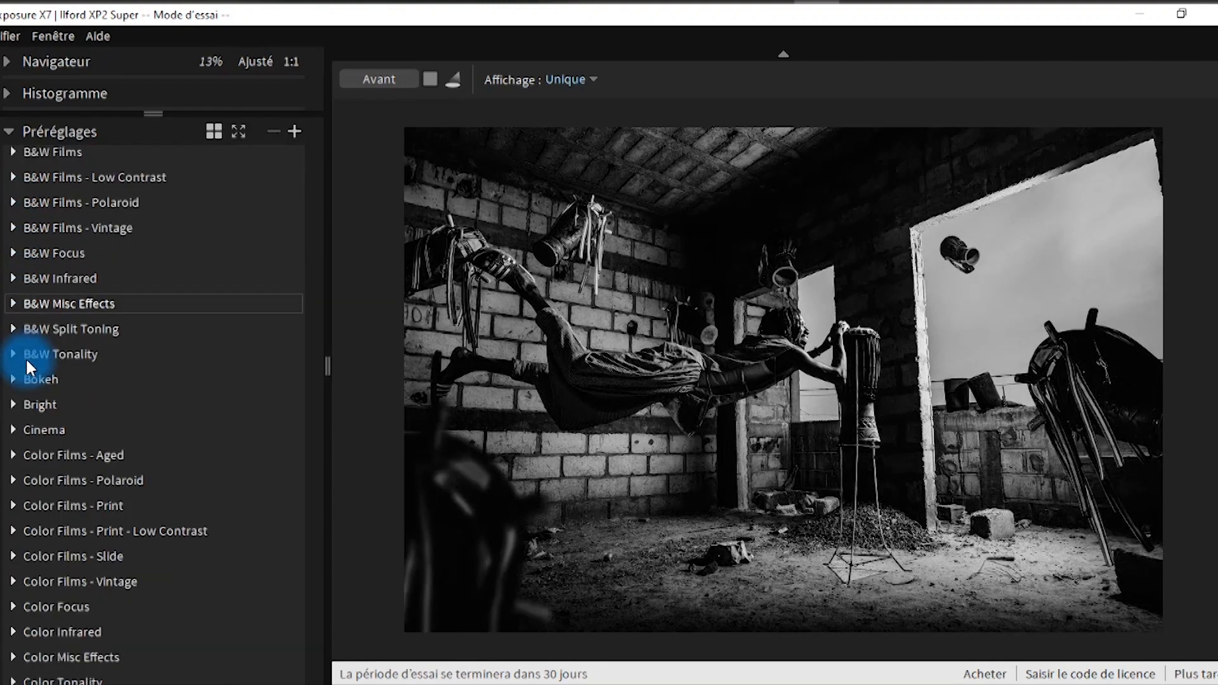
pyautogui.click(24, 431)
pyautogui.scroll(-2, 59, 406)
pyautogui.click(96, 352)
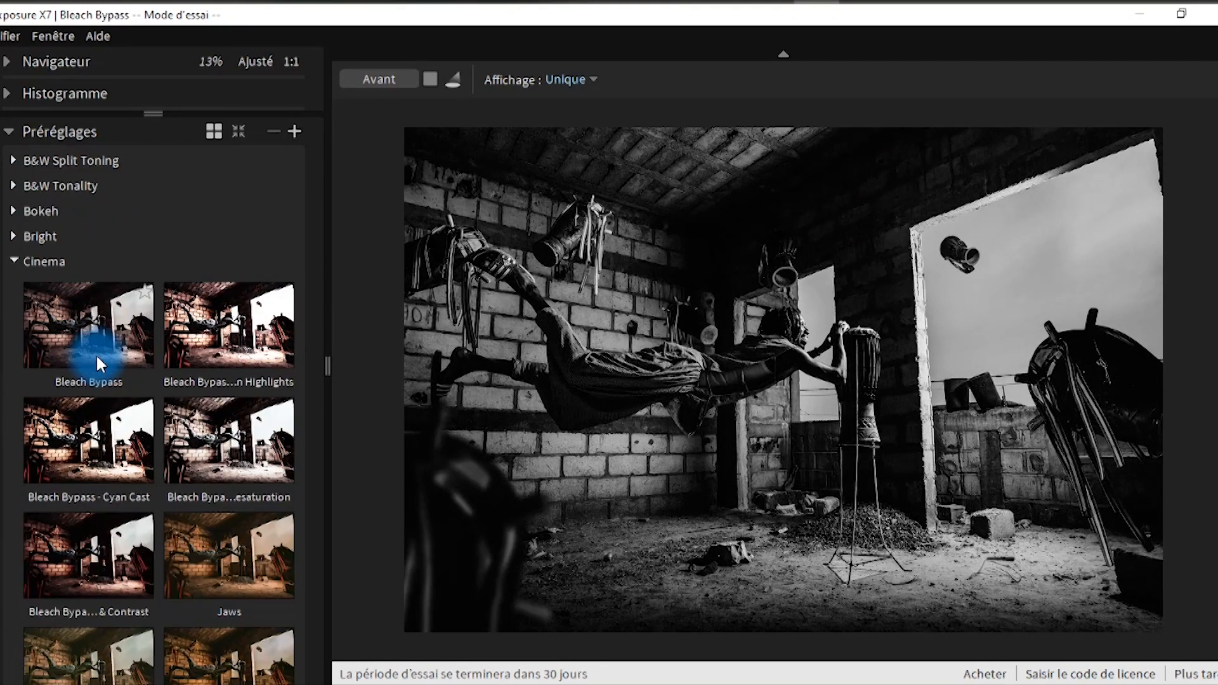
pyautogui.click(192, 328)
pyautogui.scroll(-4, 184, 327)
pyautogui.click(192, 321)
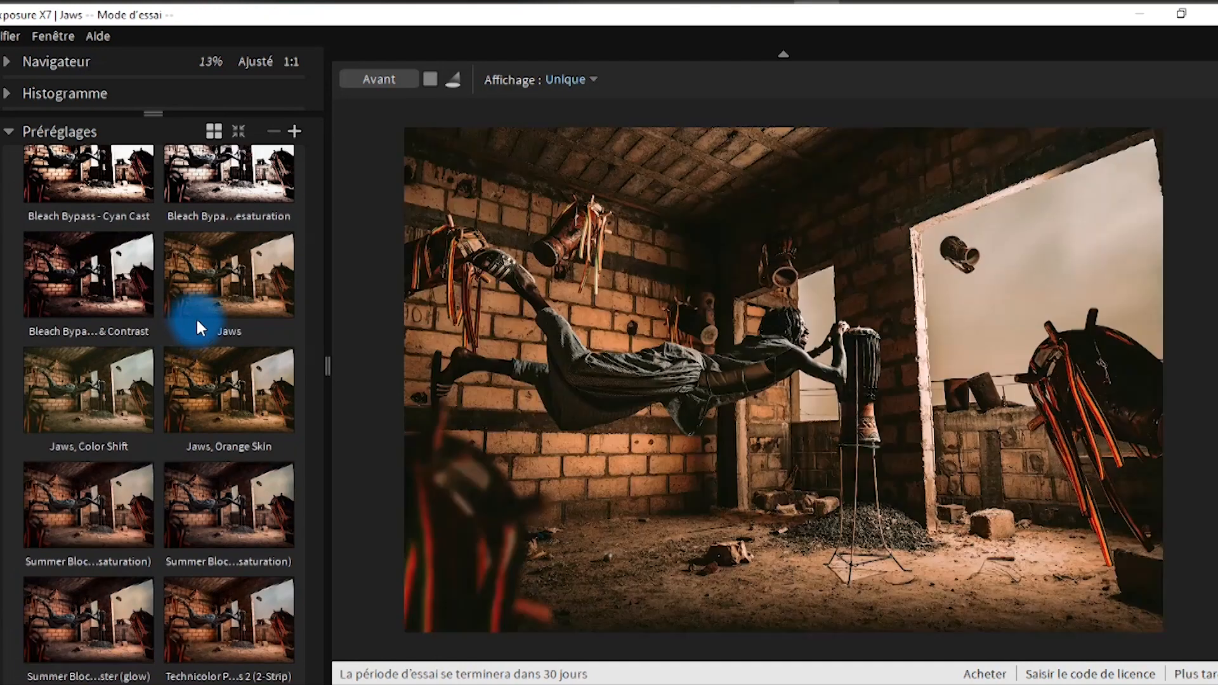
pyautogui.click(124, 270)
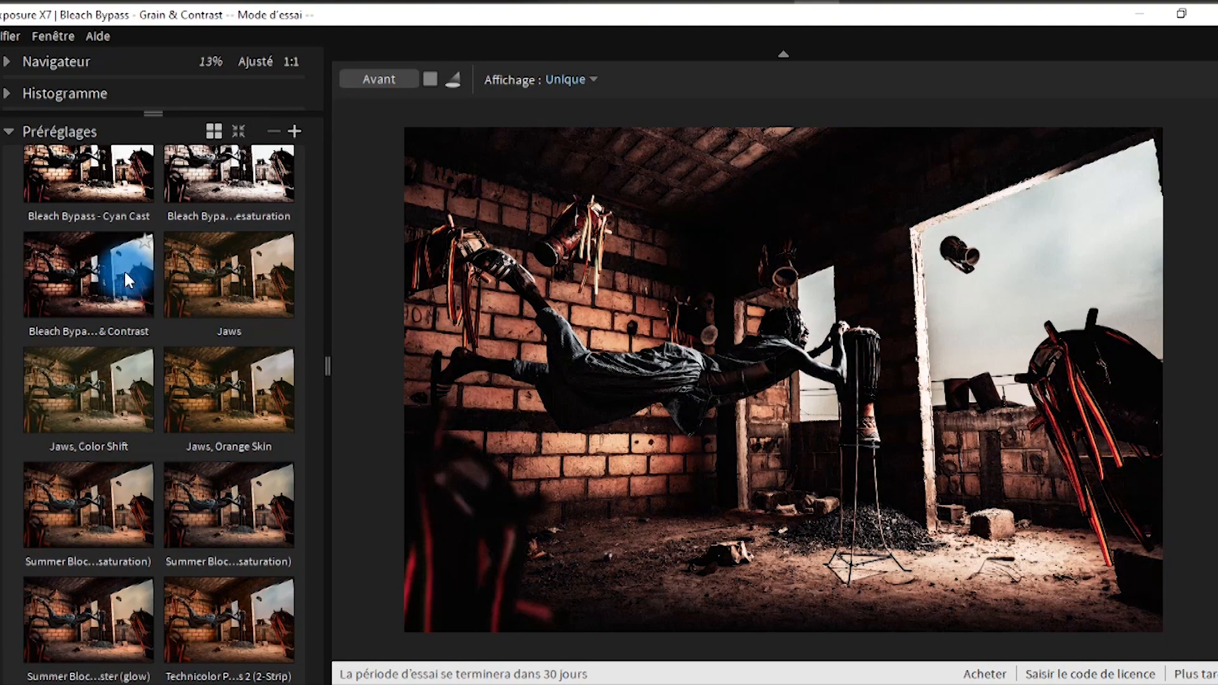
# Step: Compare the Jaws variants and apply the Summer Blockbuster (-saturation) preset to the image
pyautogui.click(95, 355)
pyautogui.click(237, 379)
pyautogui.click(242, 309)
pyautogui.click(232, 345)
pyautogui.click(237, 493)
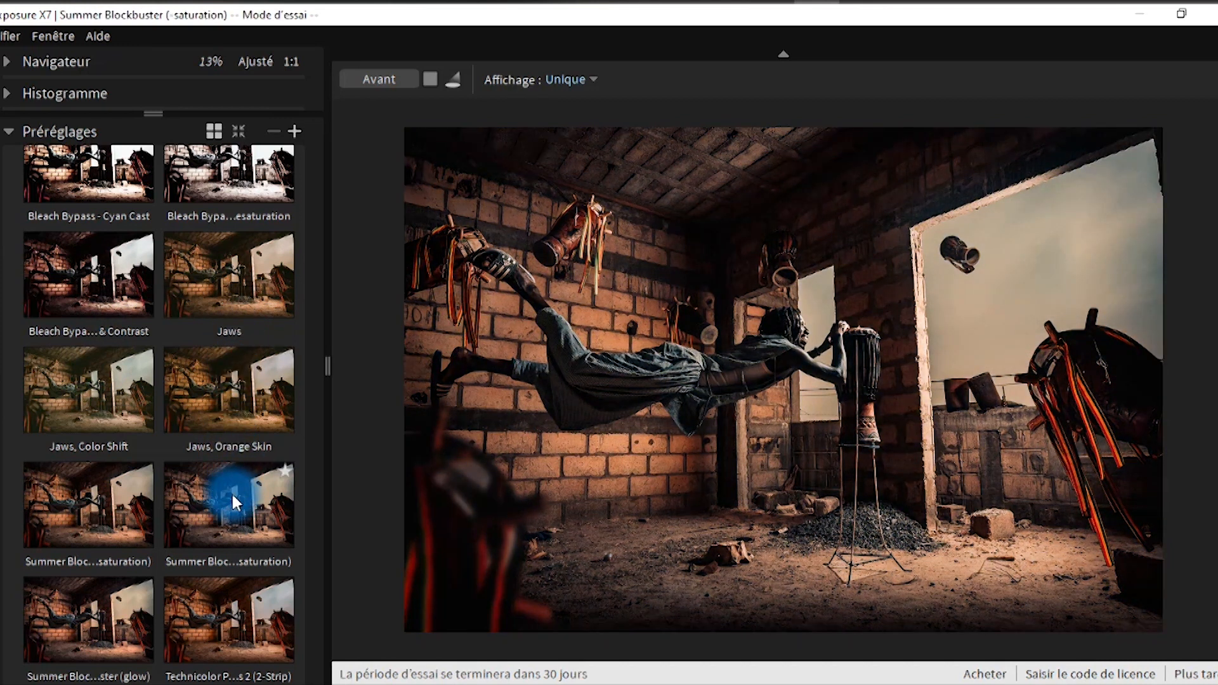
# Step: Lower the Summer Blockbuster layer's opacity to 68% and add a new adjustment layer above it
pyautogui.click(1217, 366)
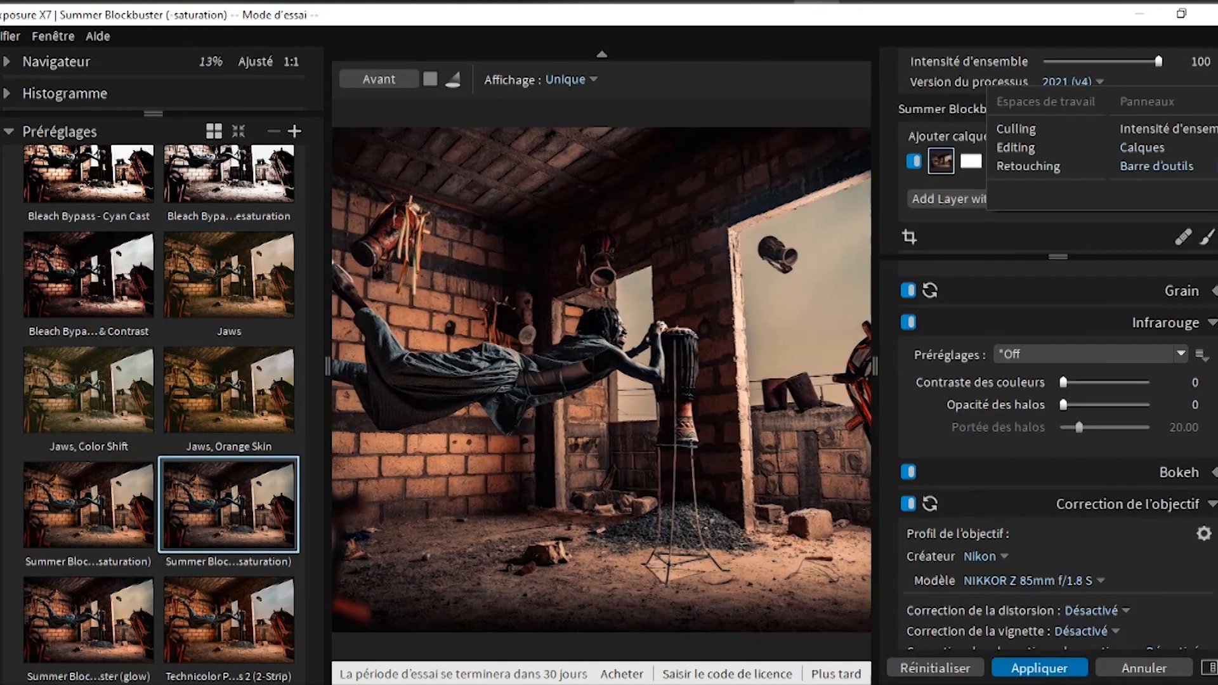
pyautogui.scroll(5, 1097, 279)
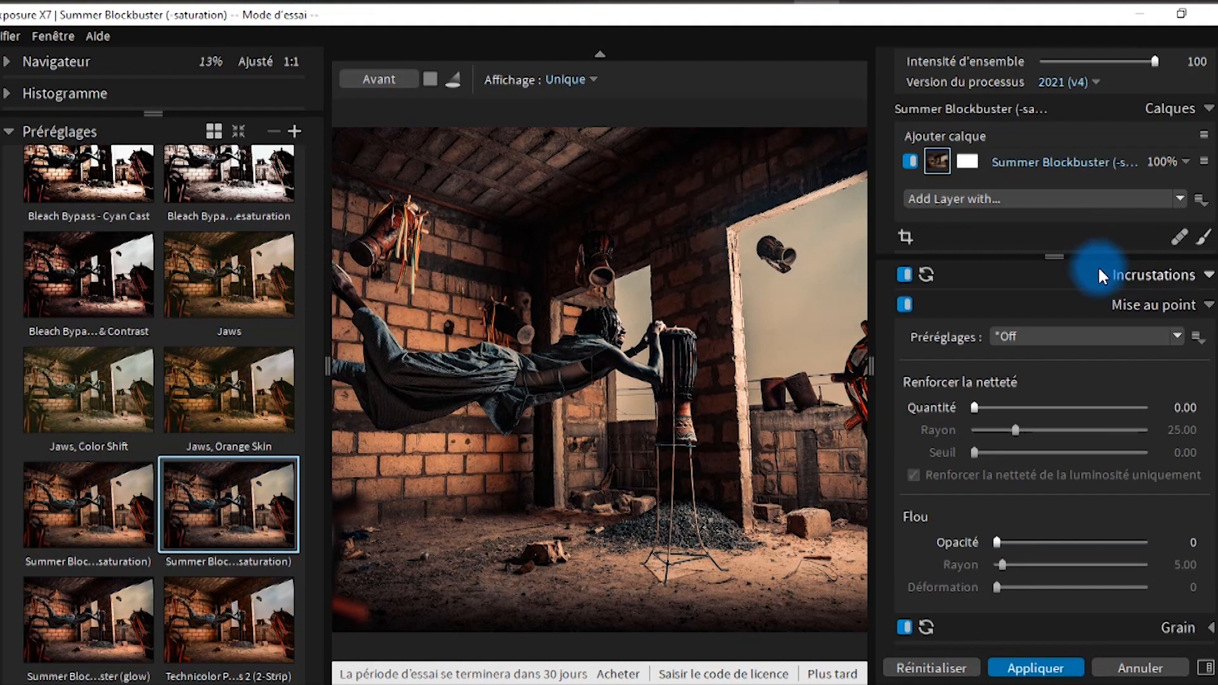
pyautogui.click(1185, 162)
pyautogui.moveTo(1156, 193); pyautogui.dragTo(1099, 198)
pyautogui.click(1082, 154)
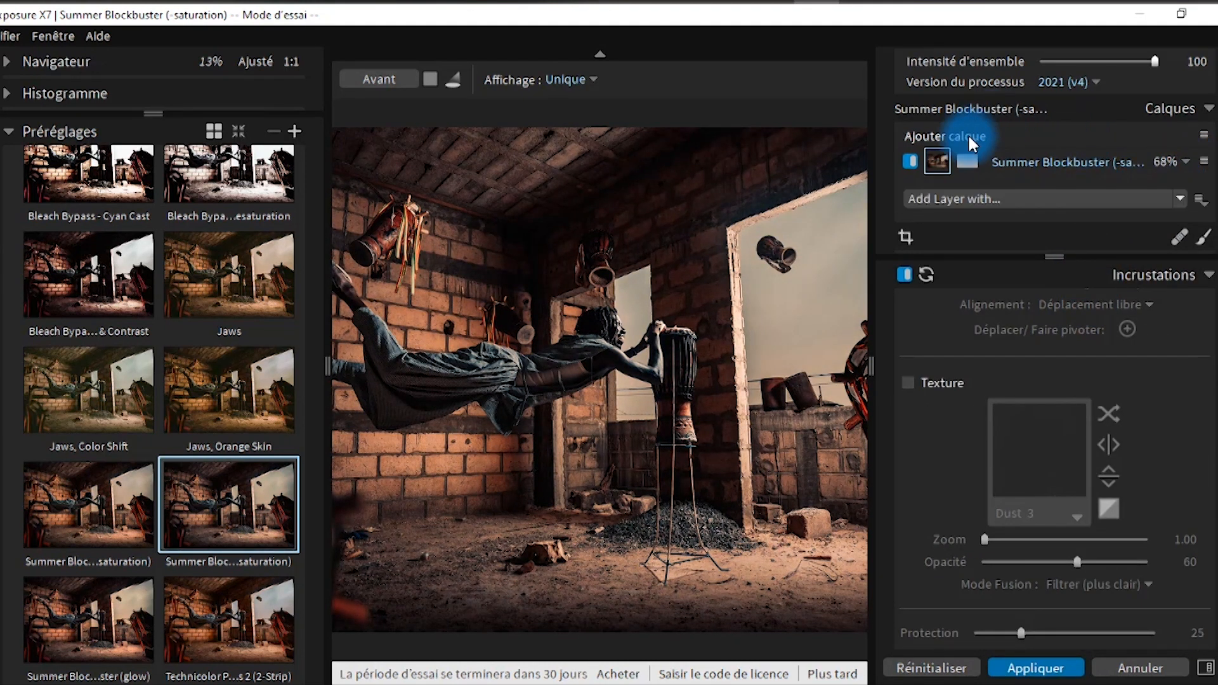
pyautogui.click(967, 135)
pyautogui.press('Tab')
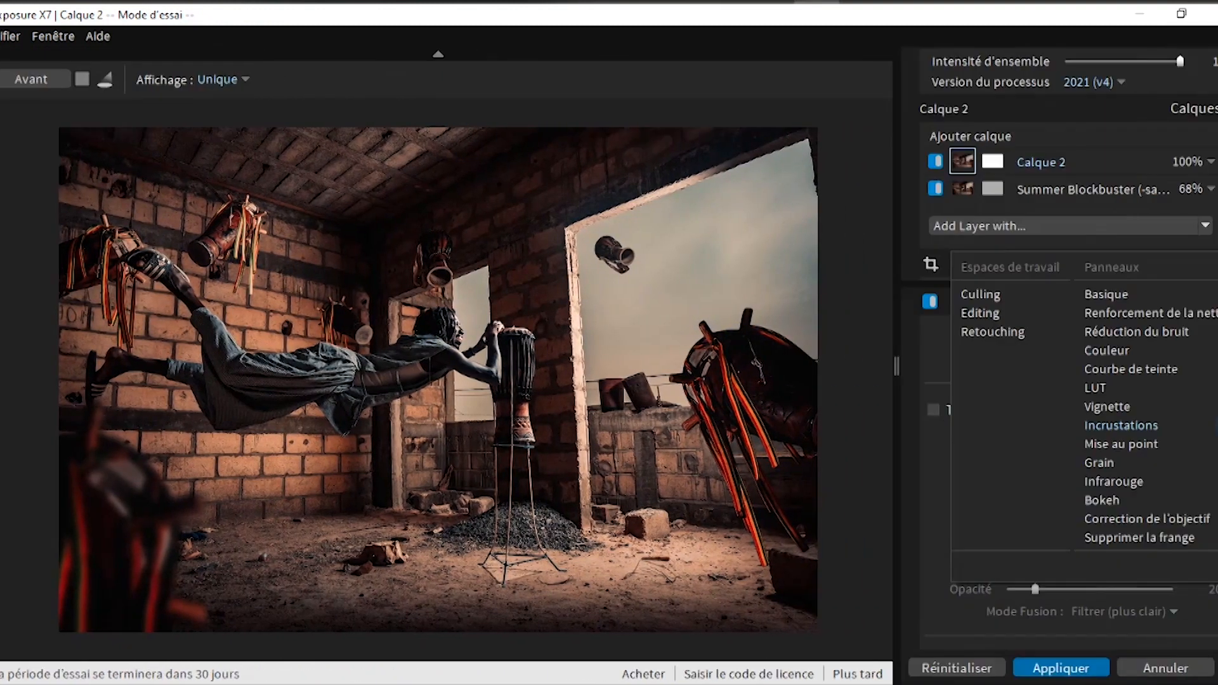
# Step: Turn on the light effect in the Incrustations settings of Calque 2
pyautogui.scroll(-5, 1105, 459)
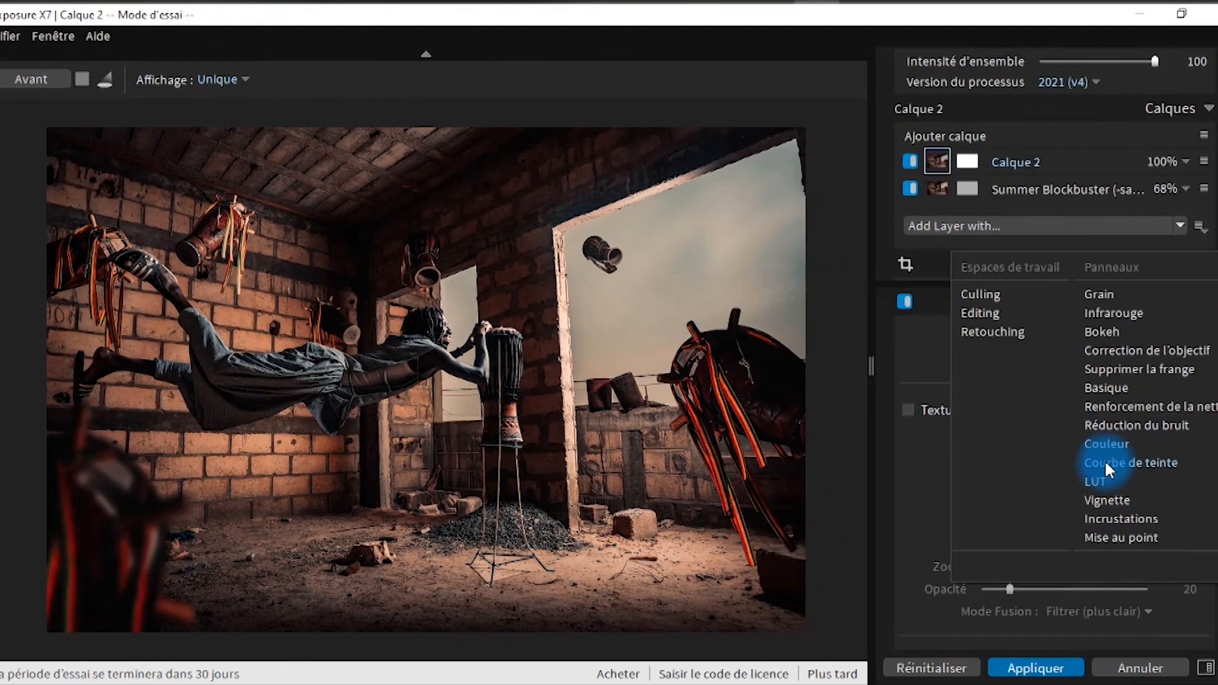
pyautogui.click(771, 440)
pyautogui.scroll(-10, 957, 484)
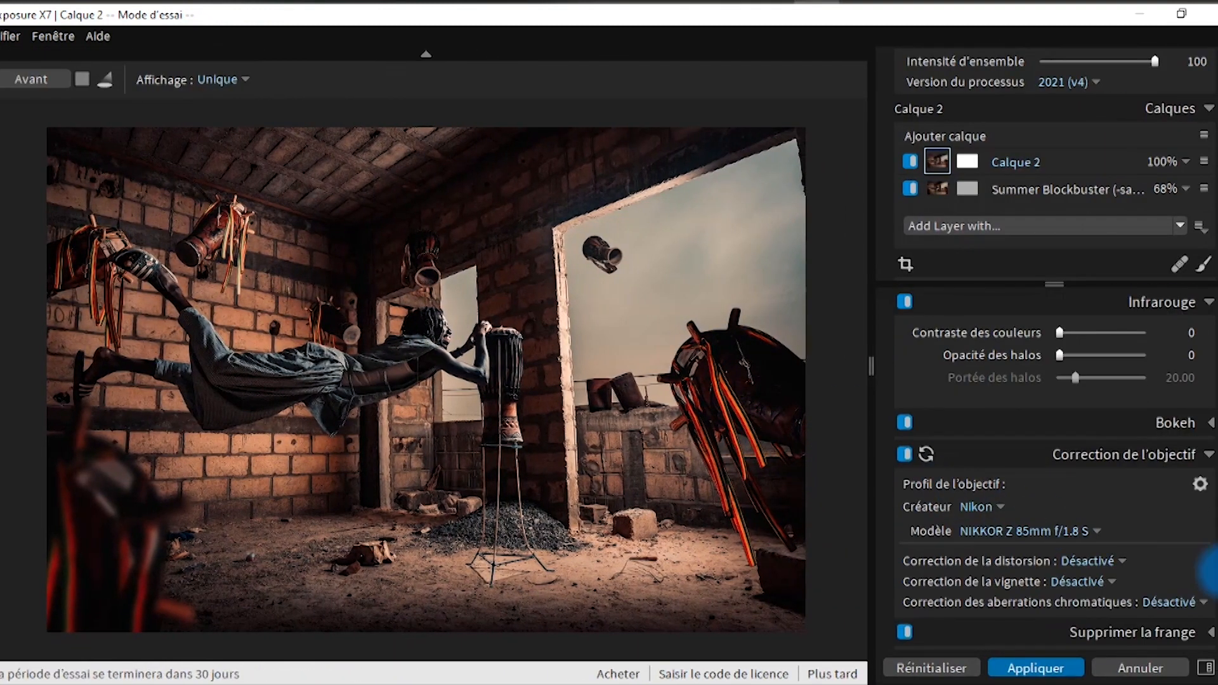
pyautogui.scroll(6, 1196, 541)
pyautogui.scroll(8, 1193, 538)
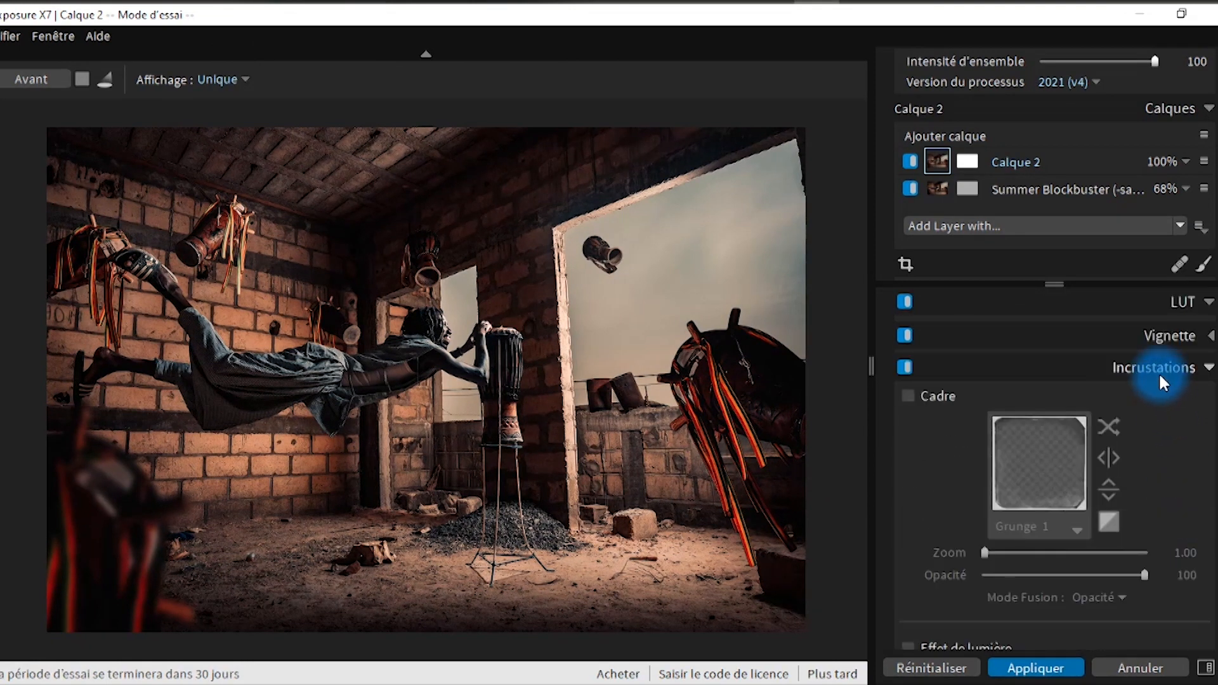
pyautogui.scroll(-3, 1105, 405)
pyautogui.click(927, 424)
# Step: Browse the light effects and apply Tree Rays 2 - Original to Calque 2
pyautogui.click(1040, 495)
pyautogui.click(902, 393)
pyautogui.scroll(-20, 901, 396)
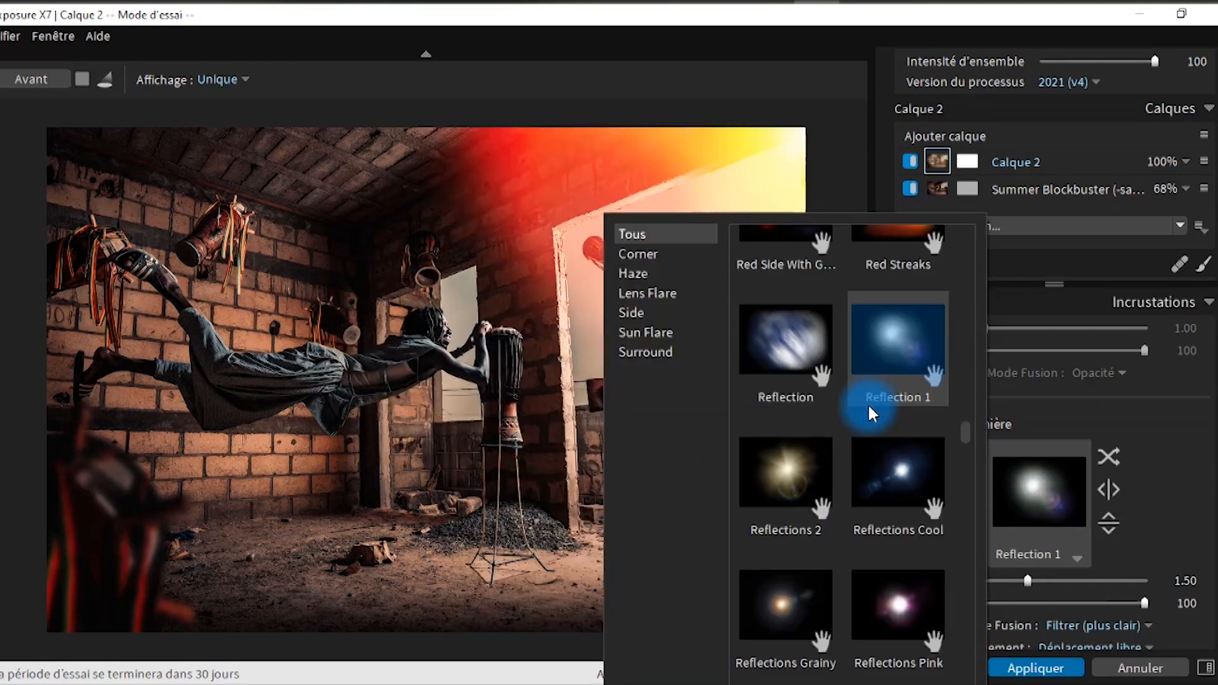
pyautogui.scroll(-5, 866, 402)
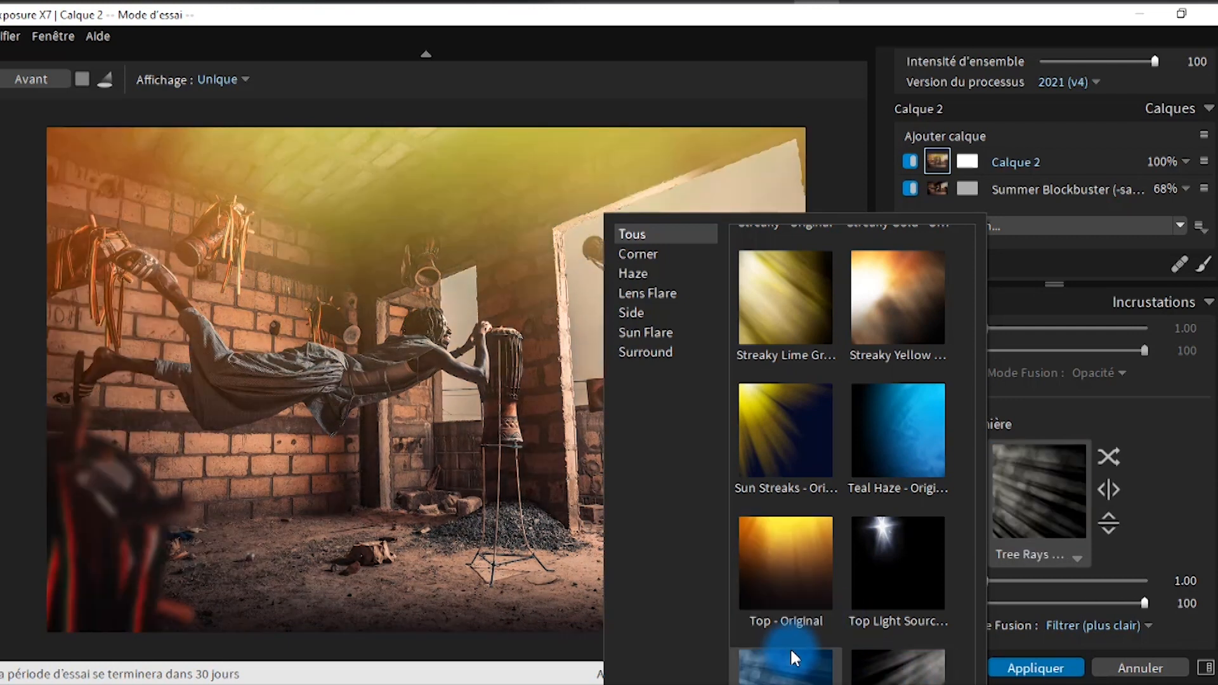
pyautogui.click(897, 663)
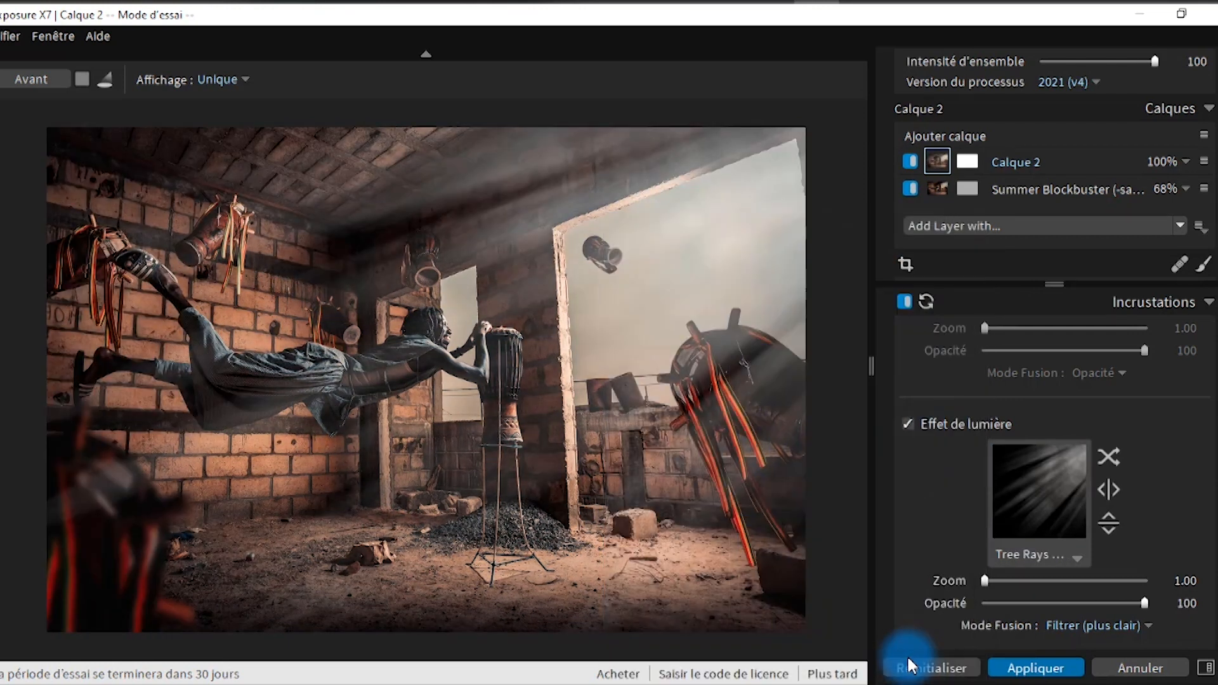
# Step: Preview other light effects such as Sun Streaks - Original and Surround 1 on the image
pyautogui.click(1041, 526)
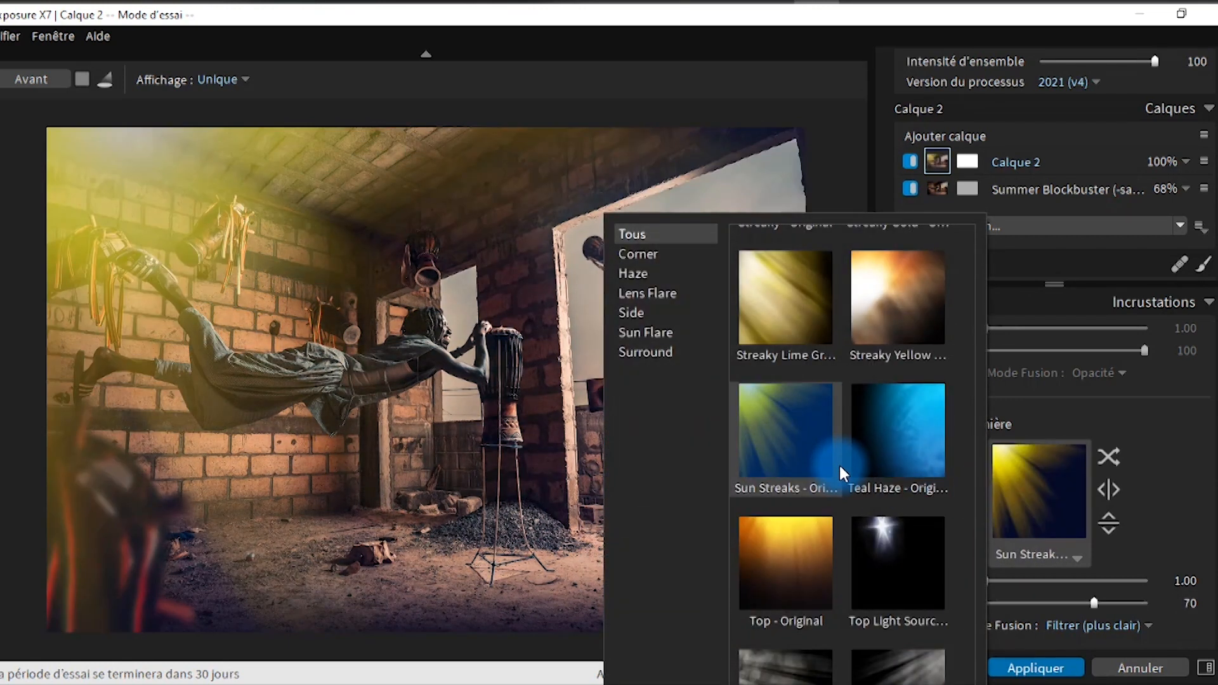
pyautogui.scroll(8, 838, 463)
pyautogui.scroll(-15, 841, 406)
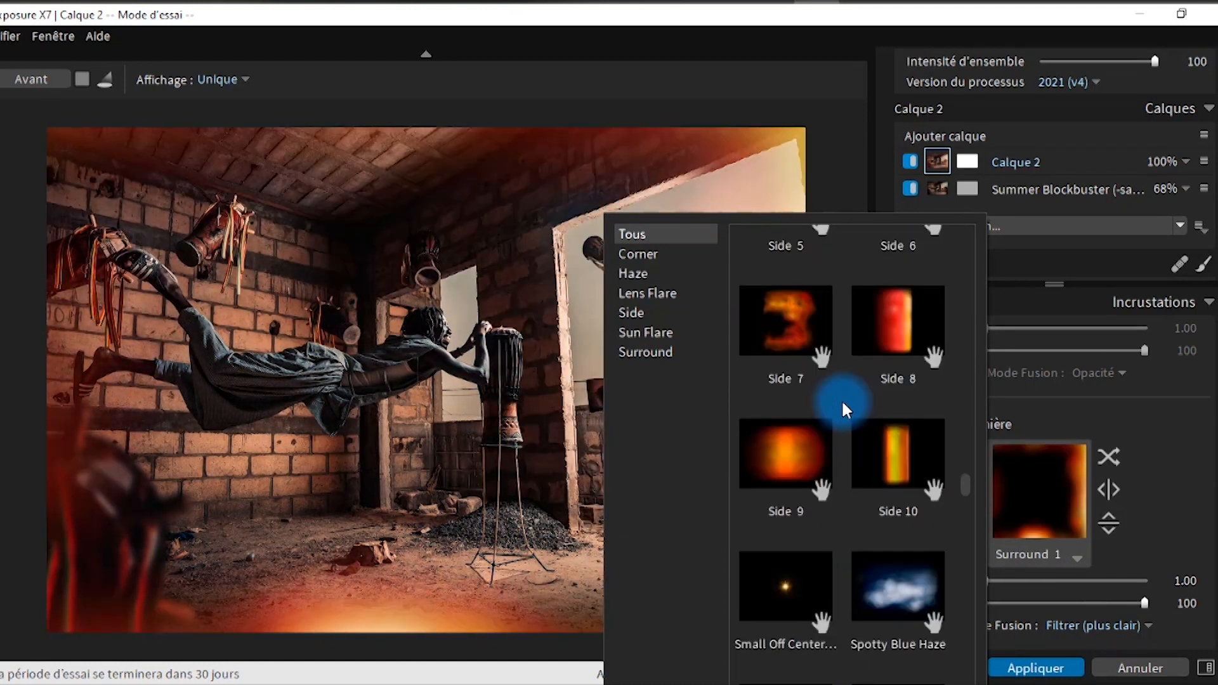
pyautogui.click(735, 57)
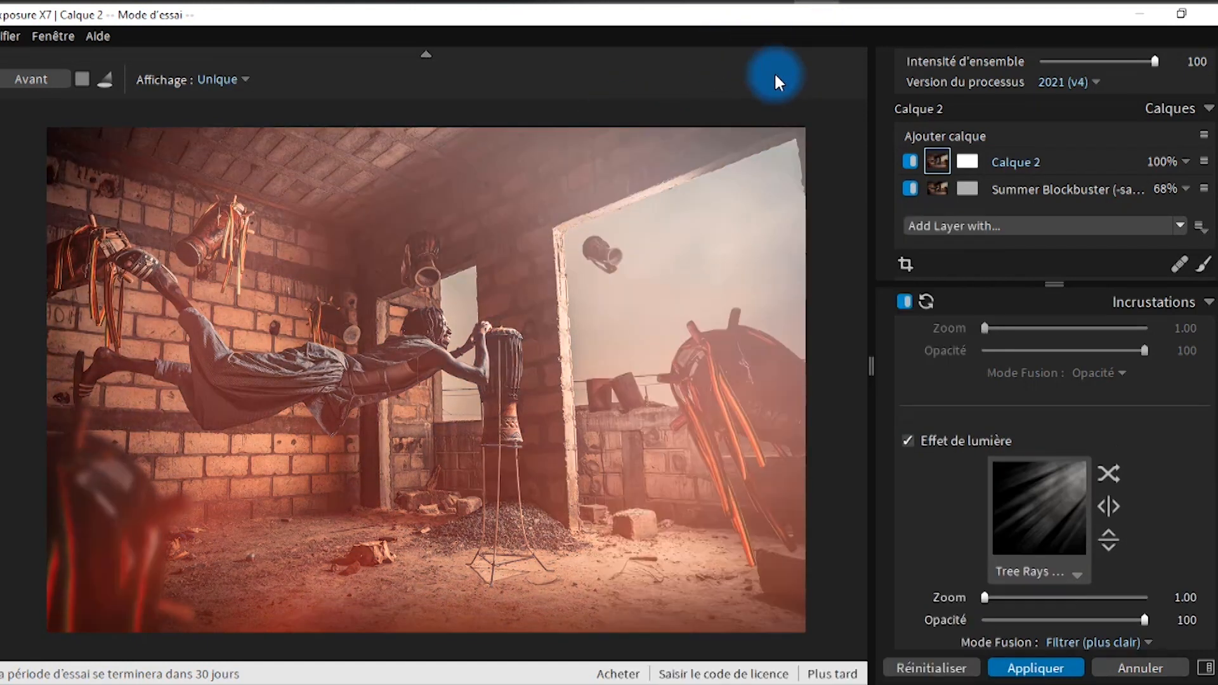
pyautogui.press('Tab')
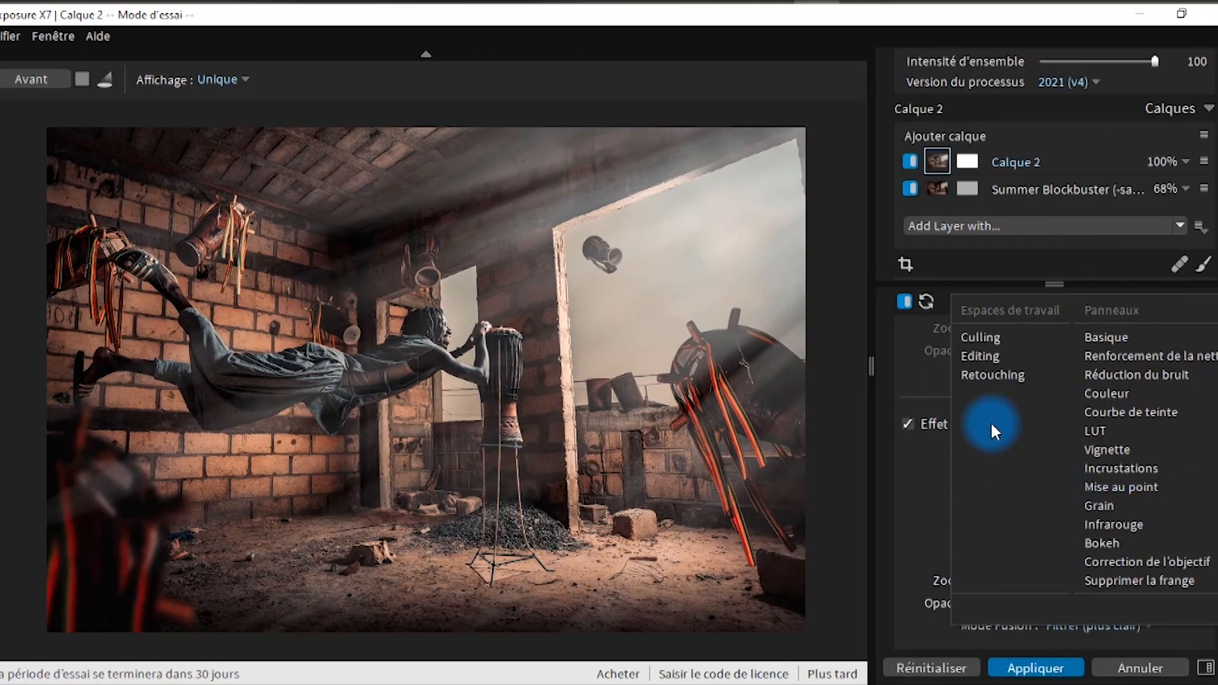
pyautogui.click(1014, 279)
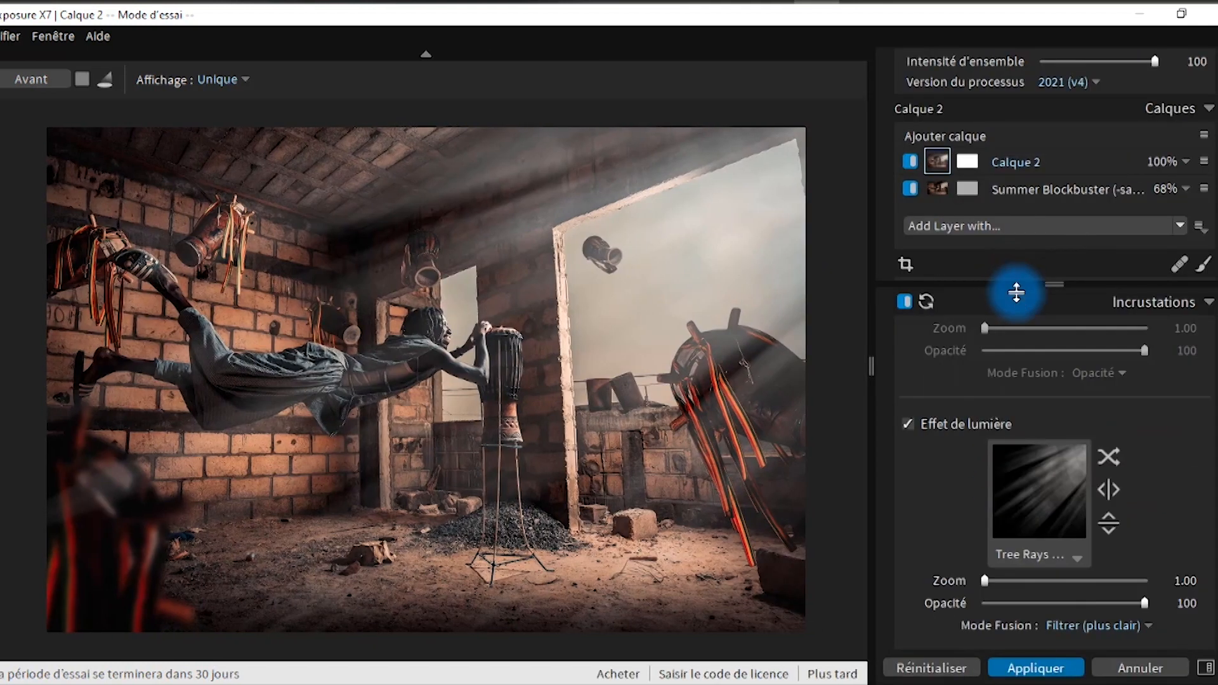
# Step: Switch Calque 2 to the movable Tree Rays 2 light effect and centre it just above the stone block below the large opening
pyautogui.click(1074, 463)
pyautogui.scroll(-15, 861, 412)
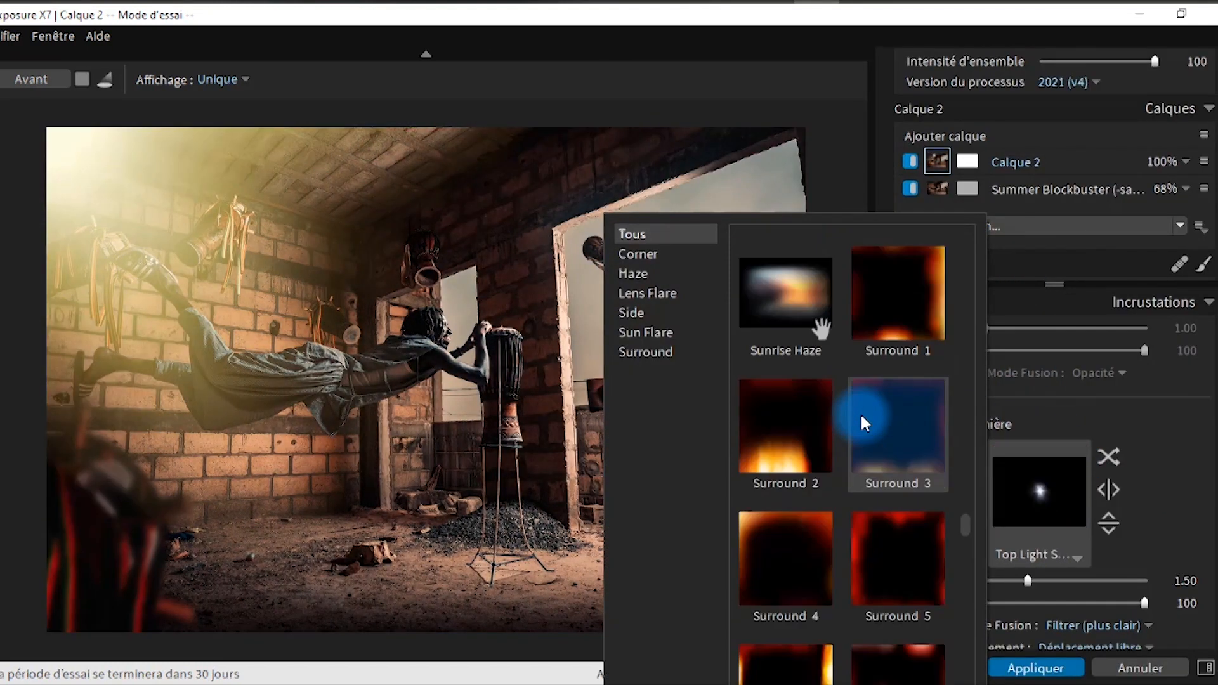
pyautogui.scroll(8, 860, 412)
pyautogui.click(890, 396)
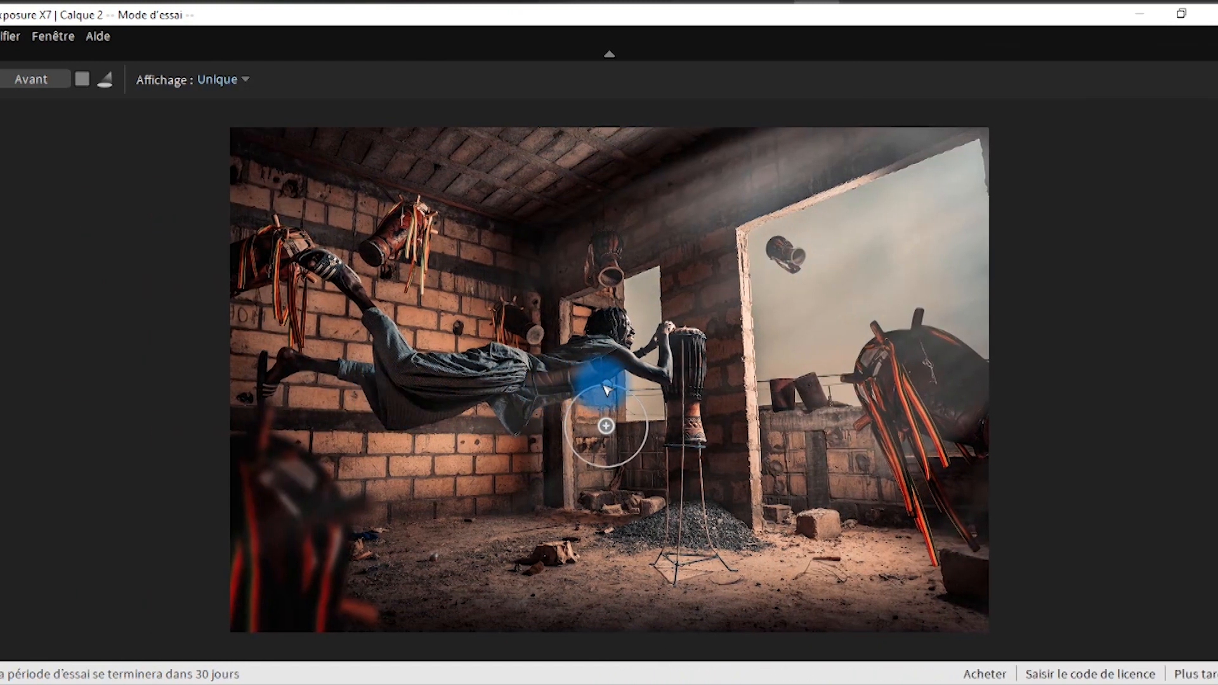
pyautogui.moveTo(608, 390); pyautogui.dragTo(782, 509)
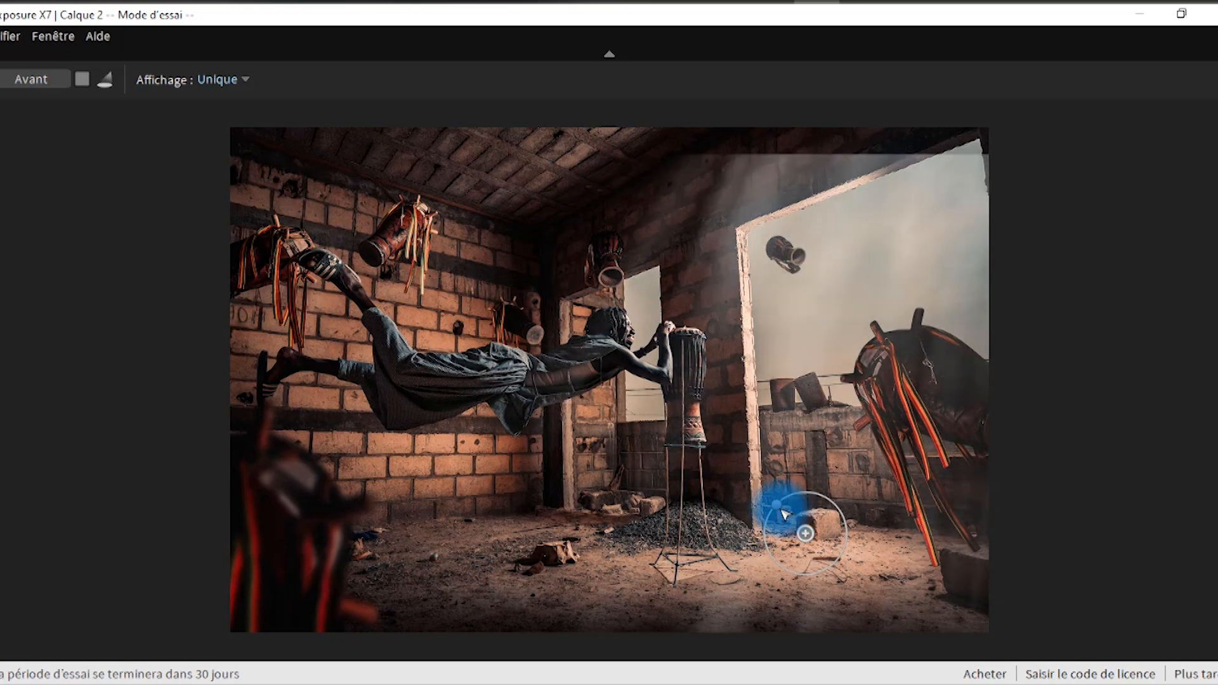
pyautogui.moveTo(797, 505); pyautogui.dragTo(824, 484)
# Step: Set the Tree Rays 2 zoom to 1.78 and rotate the rays slightly
pyautogui.rightClick(1213, 450)
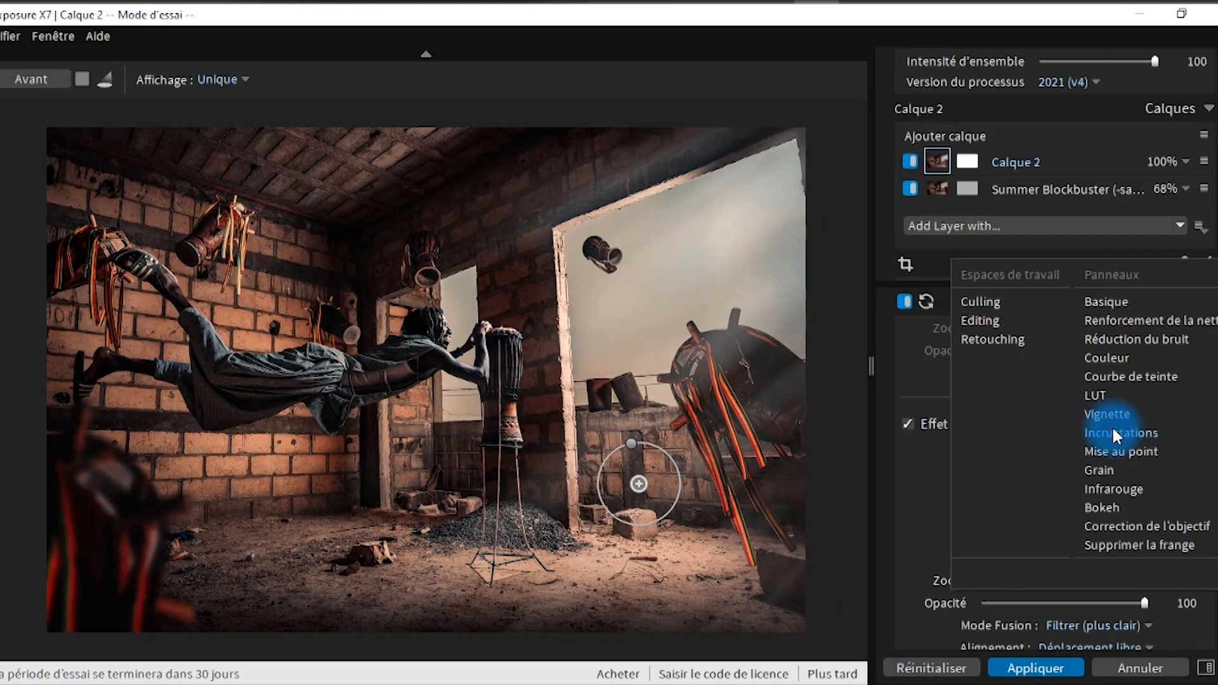
pyautogui.click(1069, 249)
pyautogui.moveTo(1030, 573); pyautogui.dragTo(1050, 572)
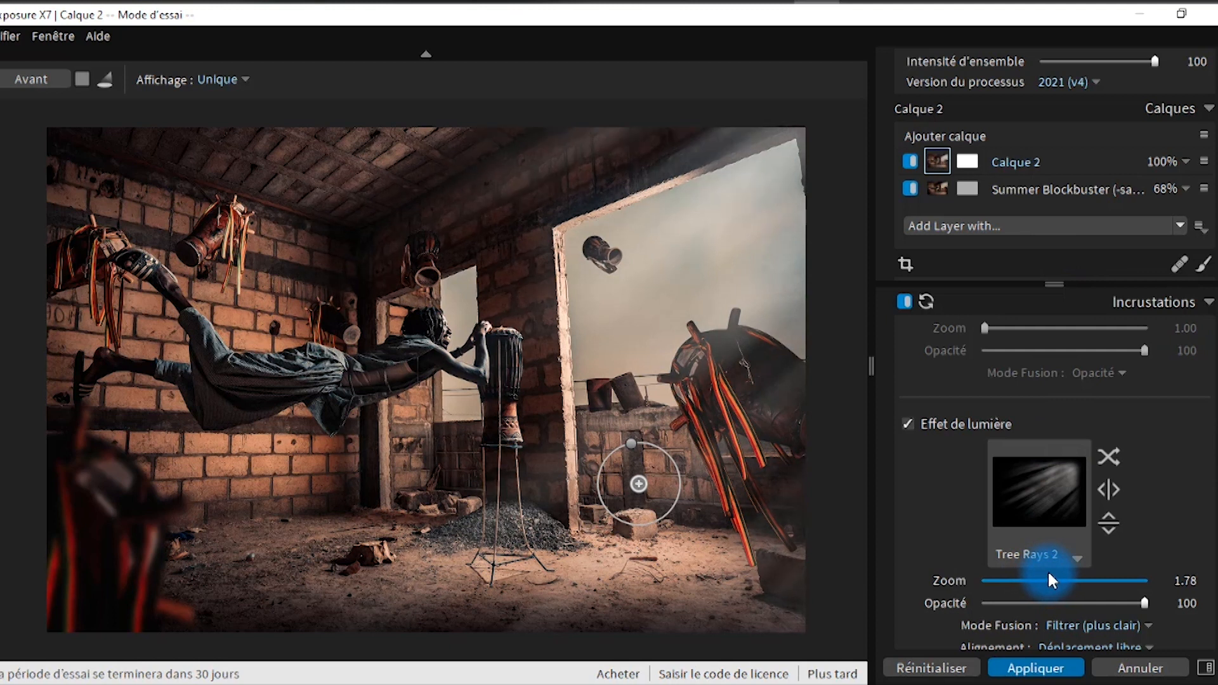
pyautogui.press('Tab')
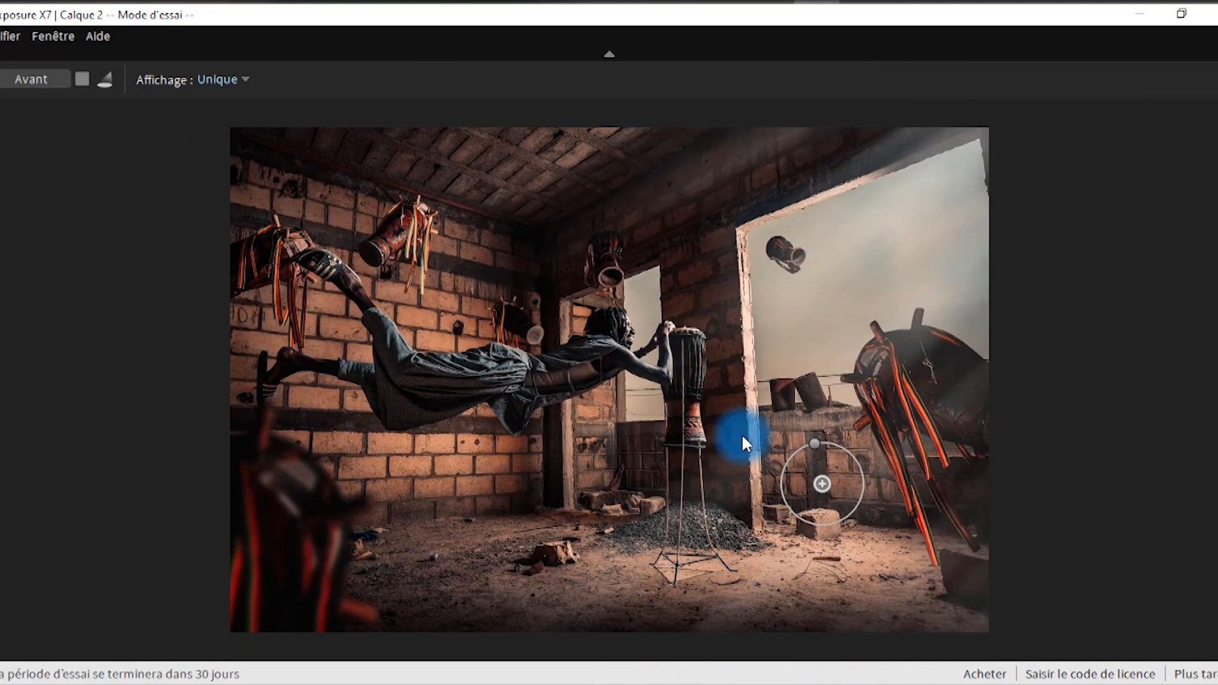
pyautogui.moveTo(822, 446); pyautogui.dragTo(829, 446)
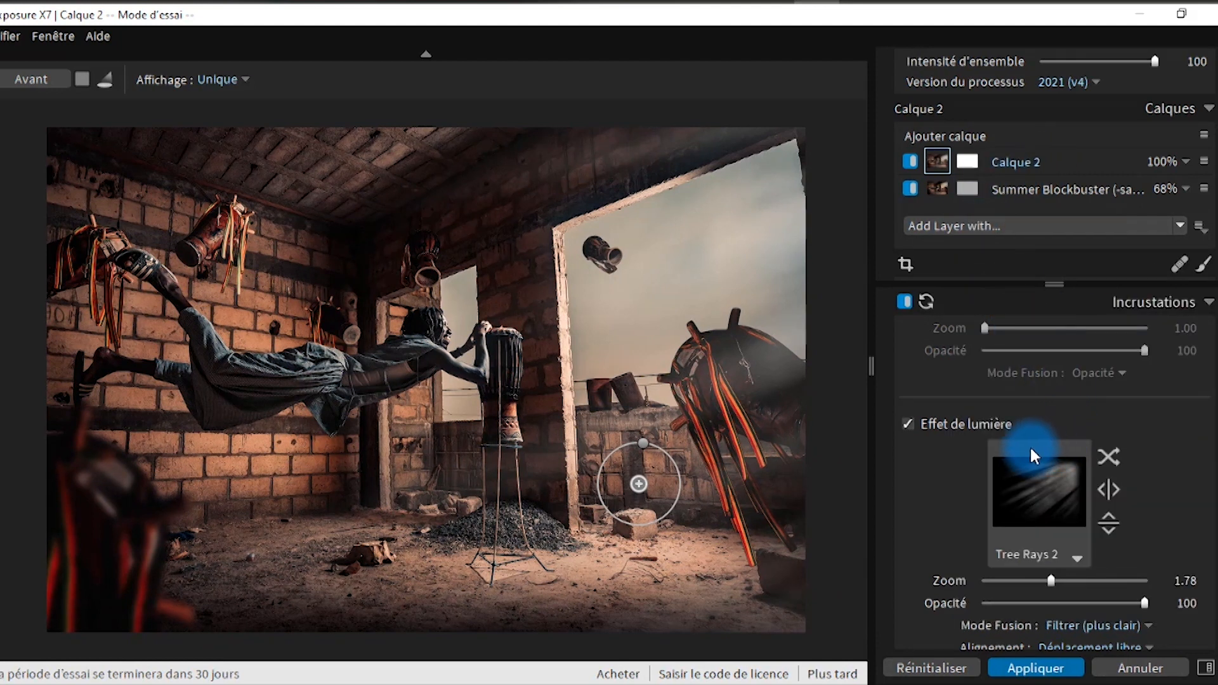
# Step: Add a new layer above Calque 2 and turn on its light effect
pyautogui.scroll(1, 1020, 385)
pyautogui.click(961, 133)
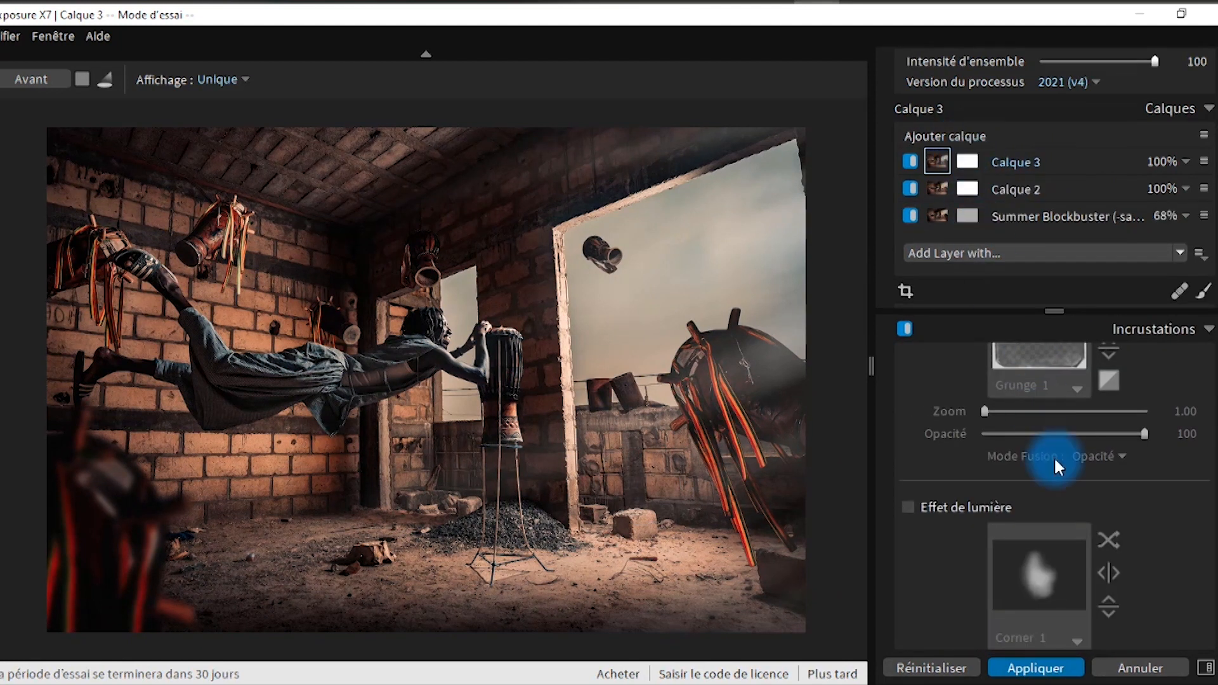
pyautogui.click(979, 511)
# Step: Preview light effects such as Corner 3, Side 8 and Tree Rays 1 - Original on the new layer
pyautogui.click(1031, 567)
pyautogui.click(886, 470)
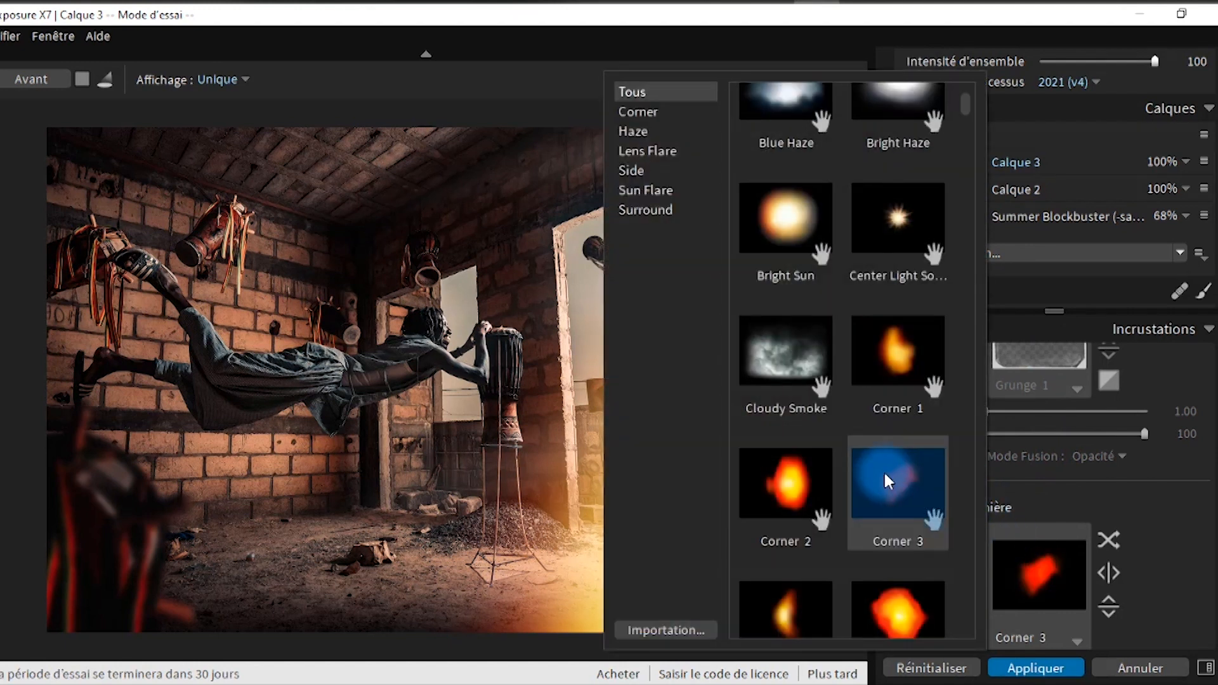
pyautogui.scroll(-5, 886, 471)
pyautogui.click(858, 473)
pyautogui.scroll(4, 822, 263)
pyautogui.scroll(-15, 821, 250)
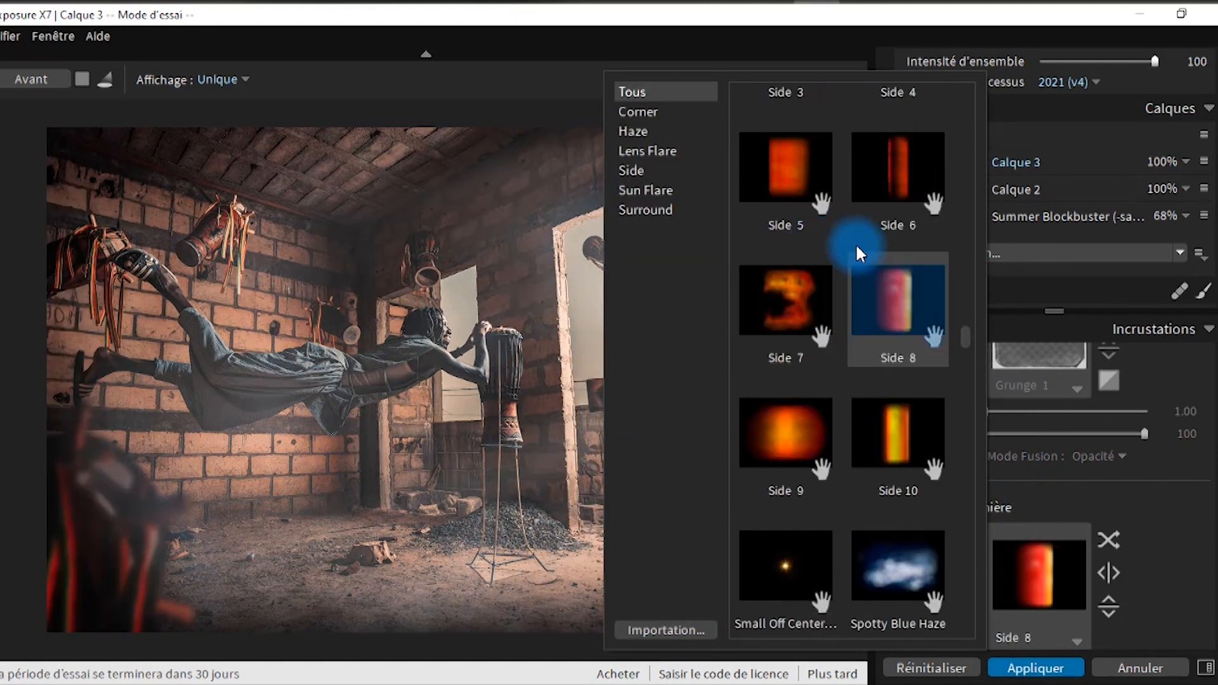
pyautogui.scroll(10, 859, 252)
pyautogui.scroll(-15, 847, 246)
pyautogui.scroll(2, 847, 245)
pyautogui.scroll(-3, 843, 252)
pyautogui.click(768, 568)
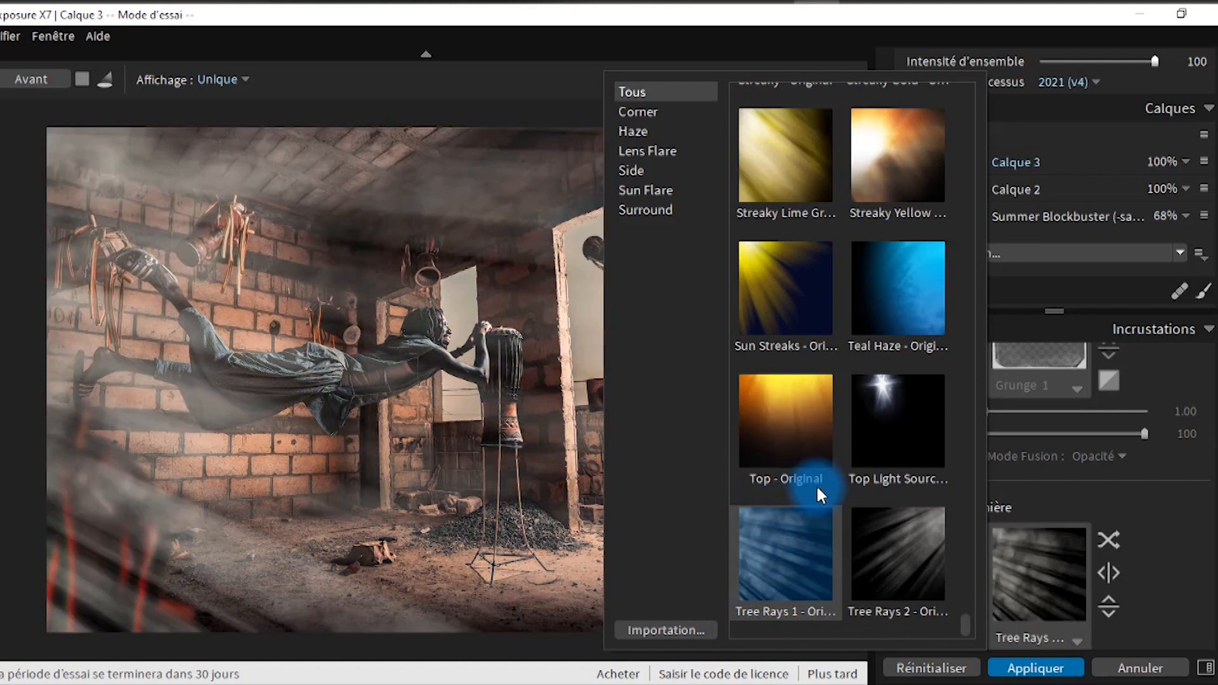
pyautogui.scroll(5, 857, 412)
pyautogui.scroll(-5, 901, 419)
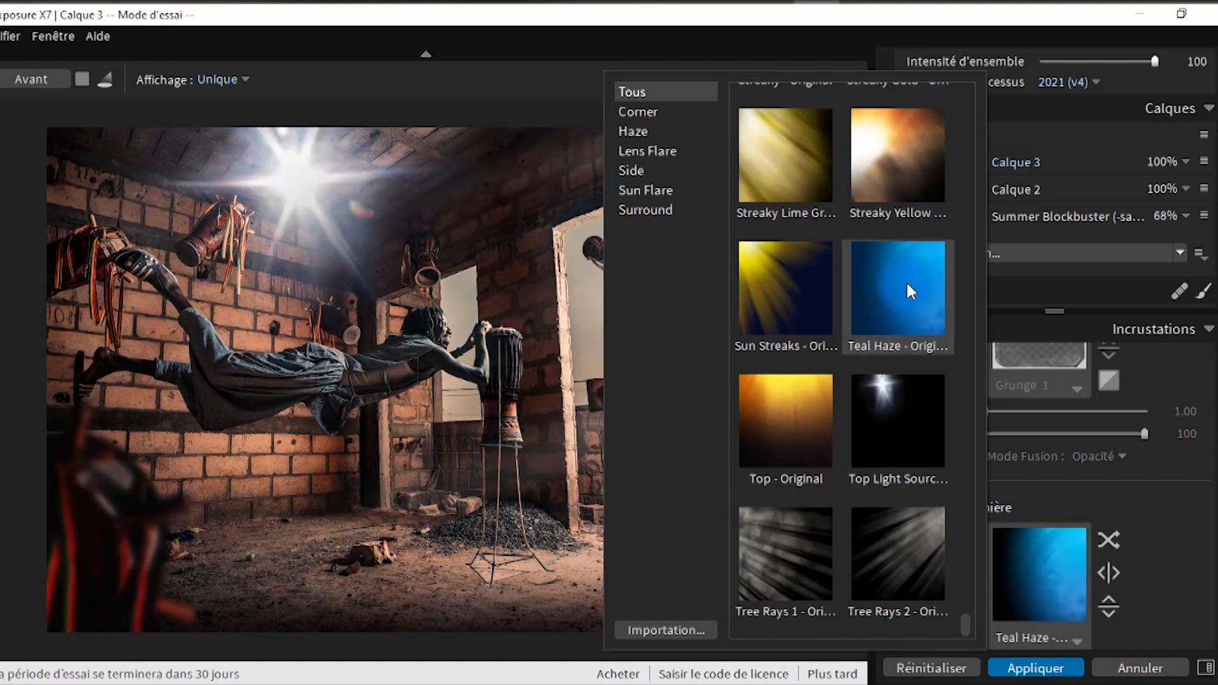
# Step: Apply the Teal Haze - Original light effect to Calque 3 and lower its opacity
pyautogui.click(906, 282)
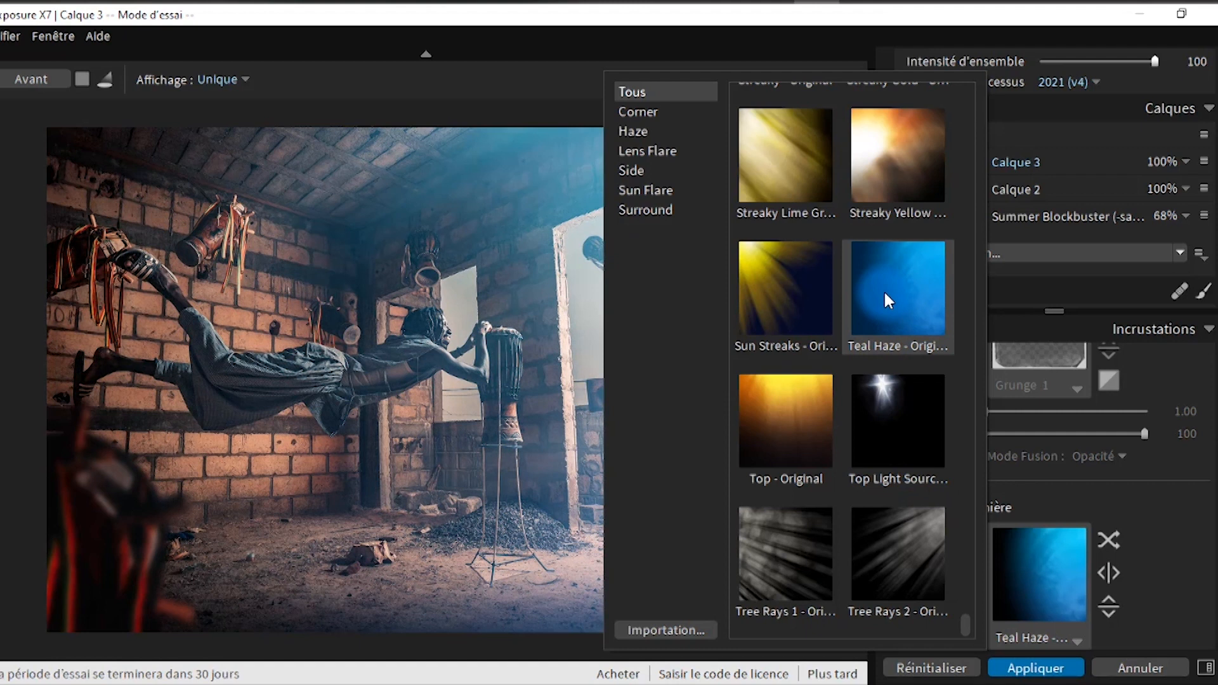
pyautogui.doubleClick(884, 288)
pyautogui.scroll(-4, 1196, 516)
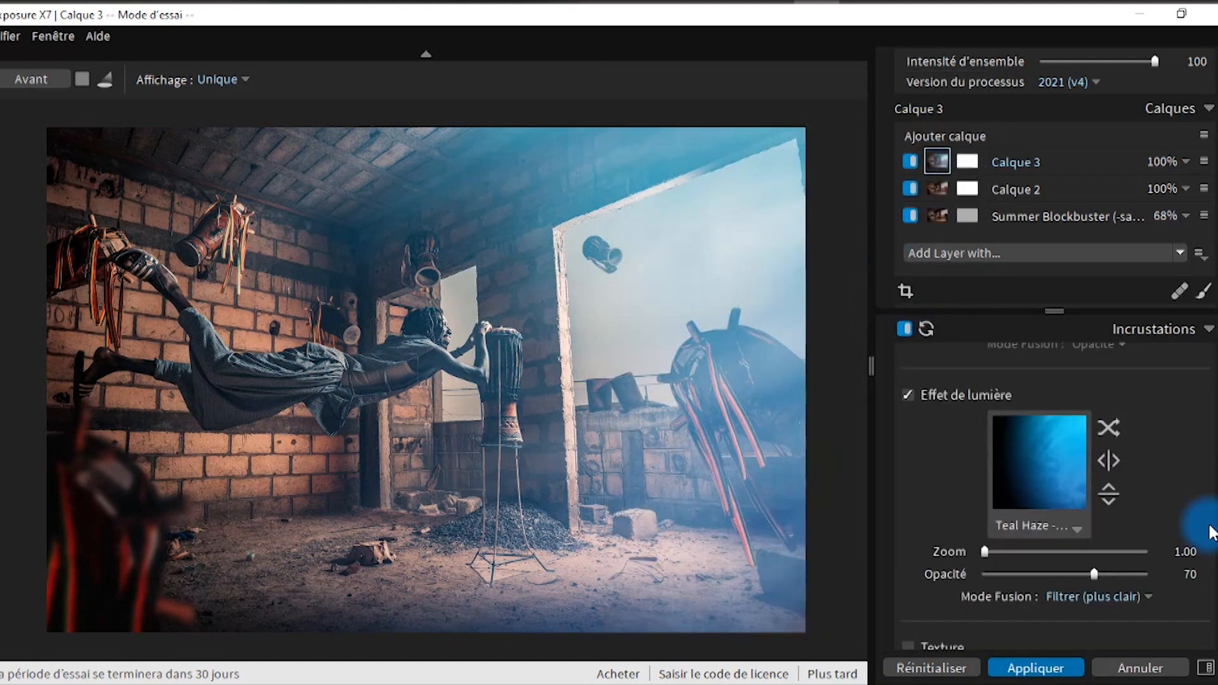
pyautogui.moveTo(1070, 469); pyautogui.dragTo(1021, 469)
# Step: Add a layer above Calque 3 and preview the Technicolor Process 2 - Soft Vignette and Wizard of Oz - Sepia presets
pyautogui.click(959, 146)
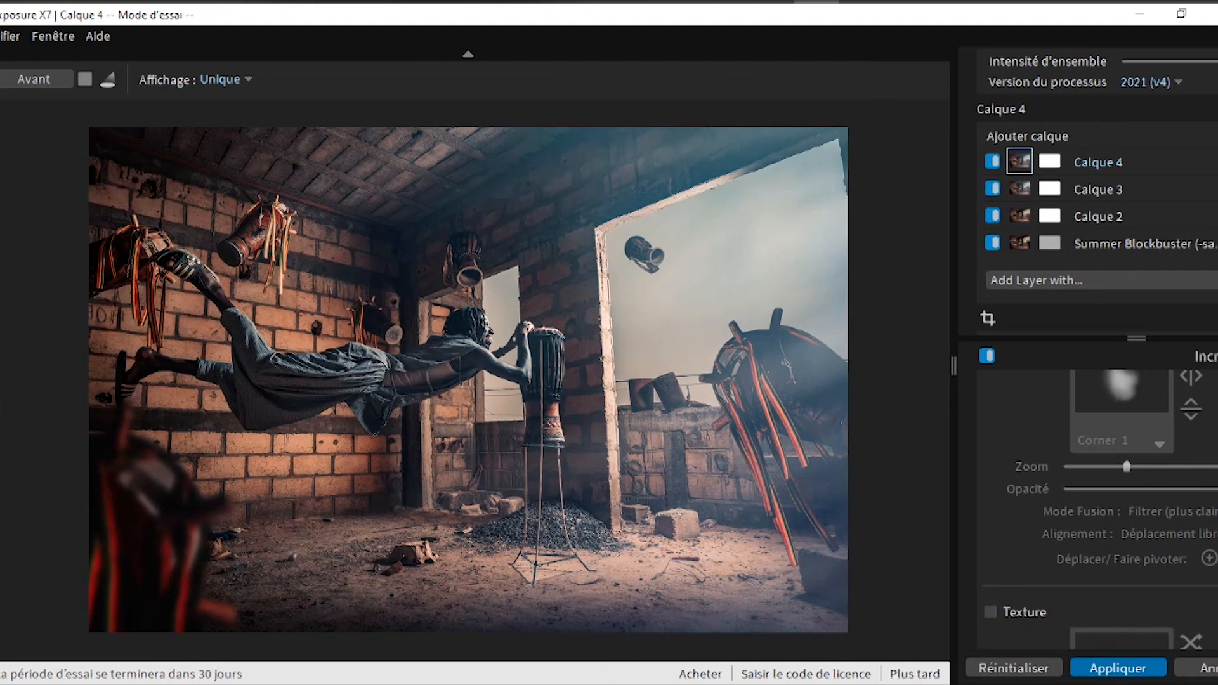
pyautogui.moveTo(1, 412)
pyautogui.scroll(-6, 95, 399)
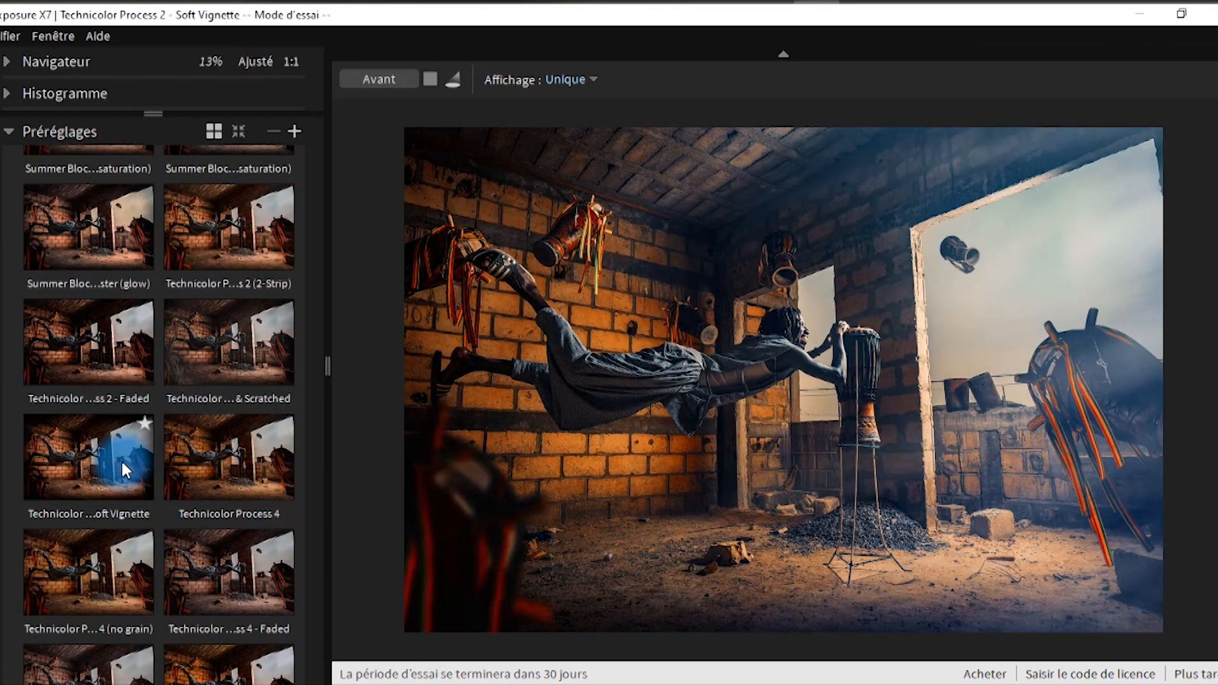
pyautogui.scroll(-12, 121, 444)
pyautogui.scroll(5, 125, 402)
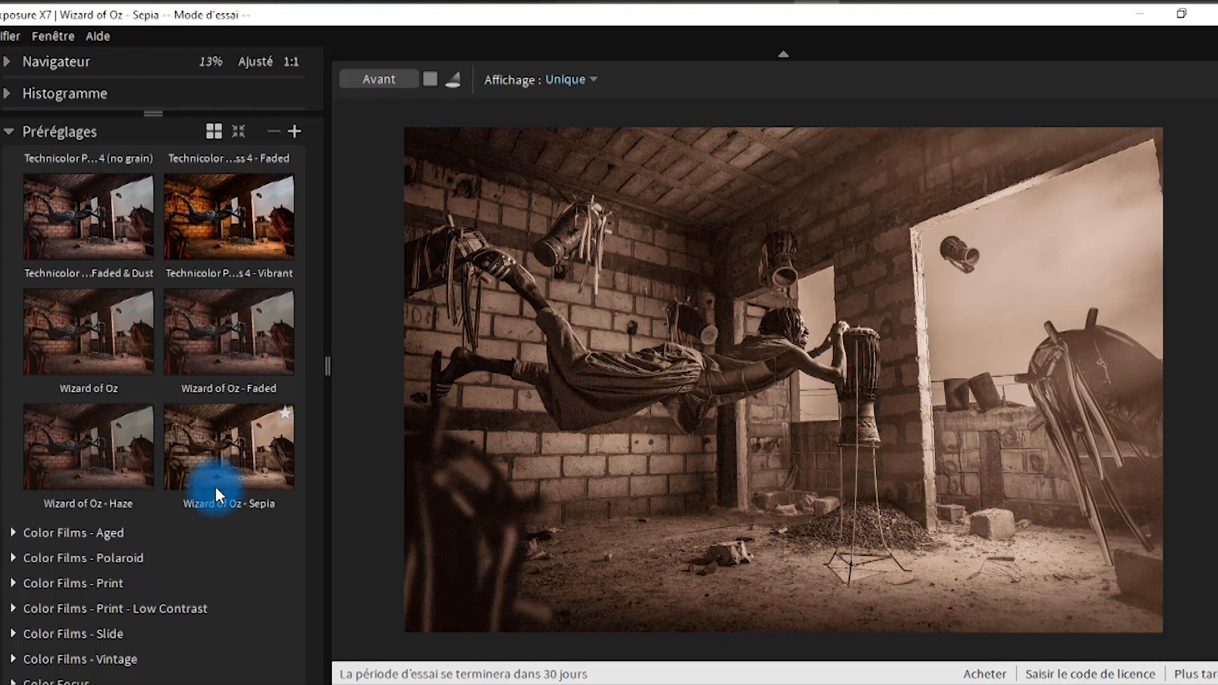
pyautogui.scroll(-3, 161, 447)
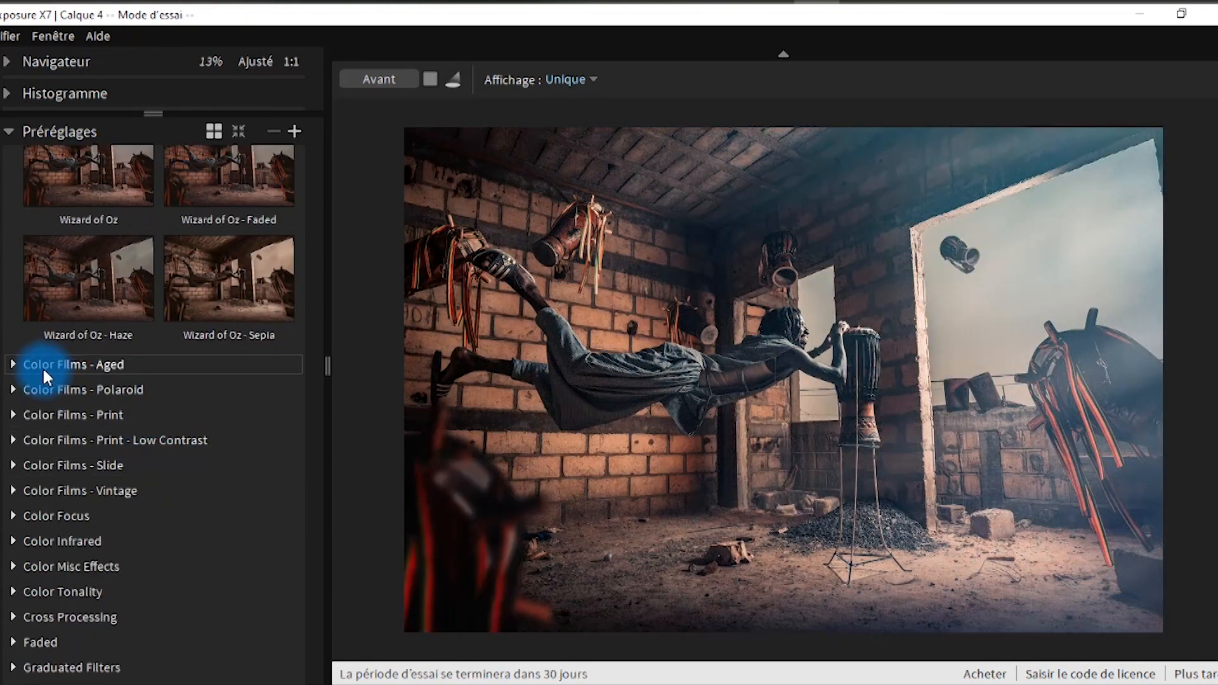
# Step: Expand the Color Films - Slide presets and preview Fuji Provia 100F, GAF 500 - Warm and Kodak Kodachrome 25
pyautogui.scroll(-3, 13, 367)
pyautogui.click(18, 298)
pyautogui.scroll(-3, 33, 315)
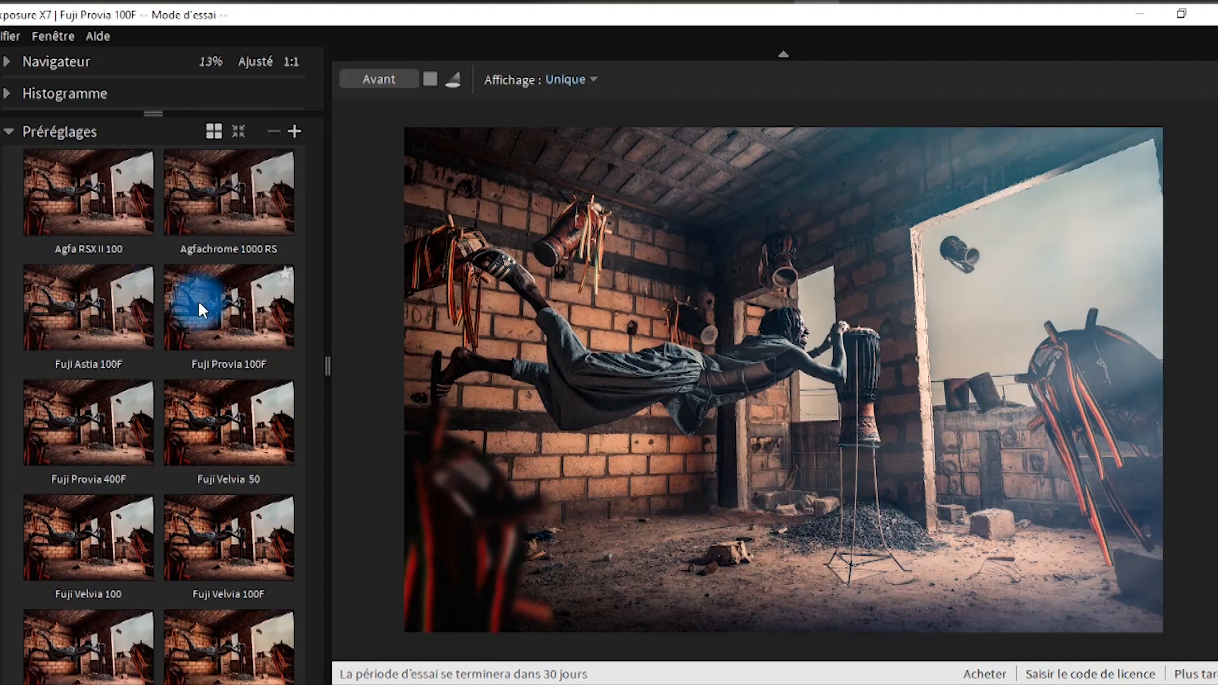
pyautogui.scroll(-6, 190, 415)
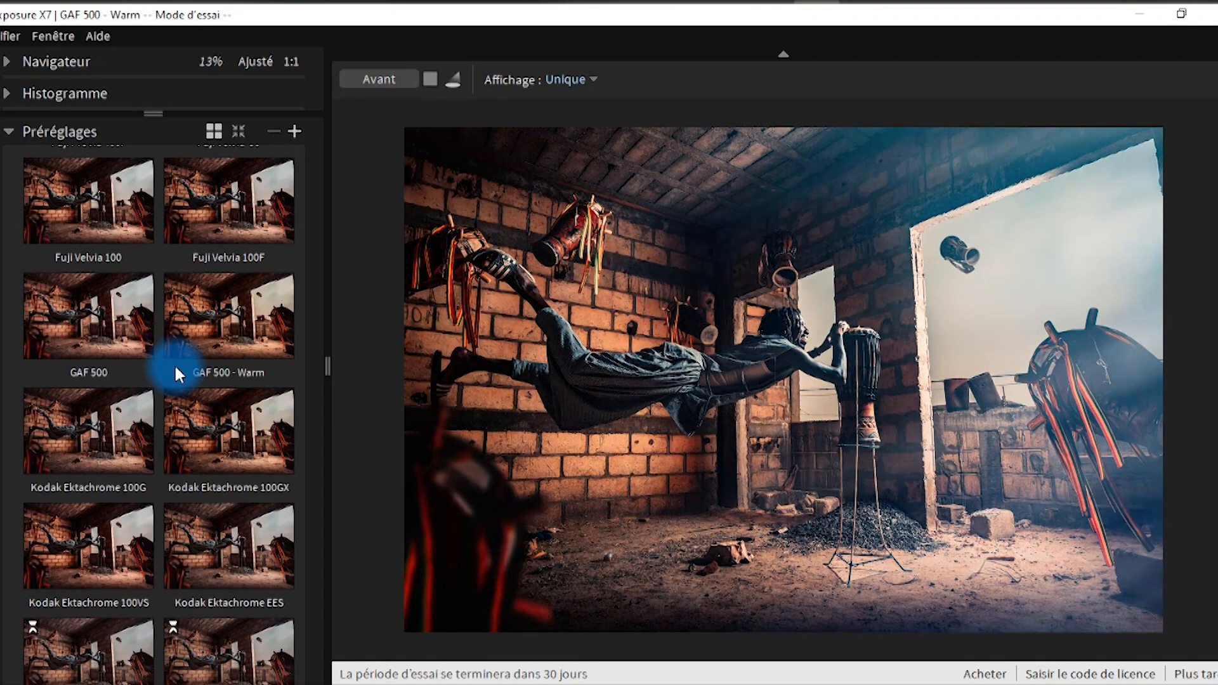
pyautogui.scroll(-7, 108, 361)
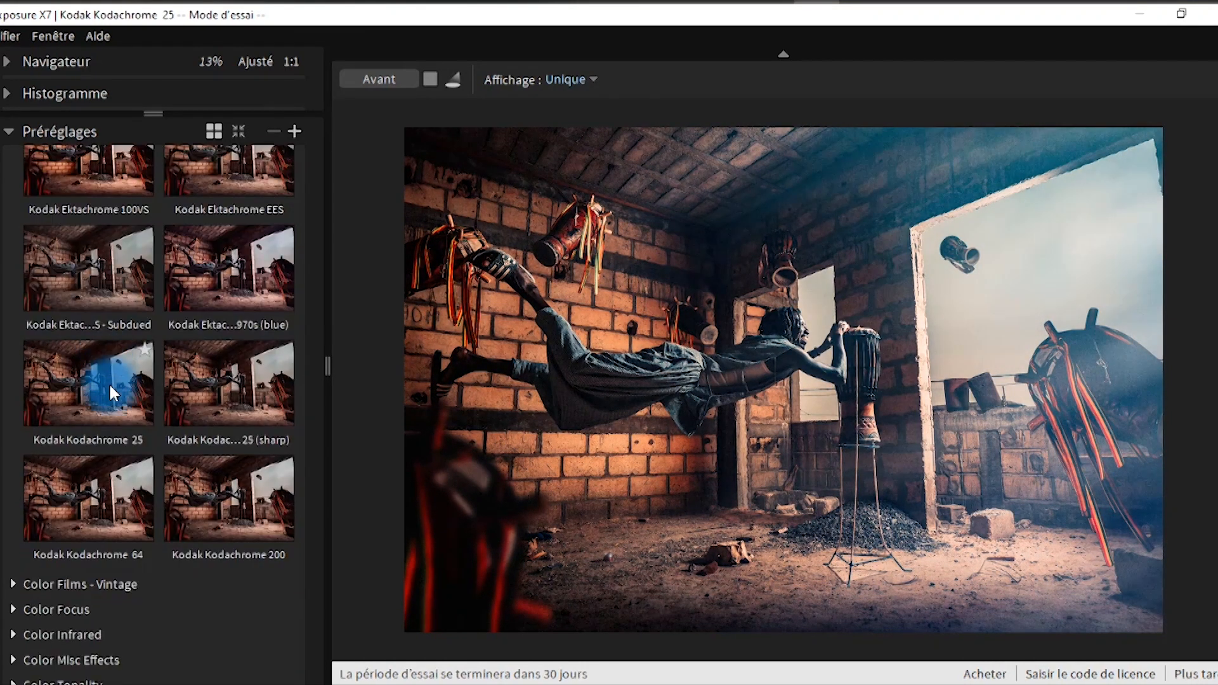
# Step: Apply the Kodak Kodachrome 25 (sharp) preset to the top layer and check its focus settings
pyautogui.click(183, 413)
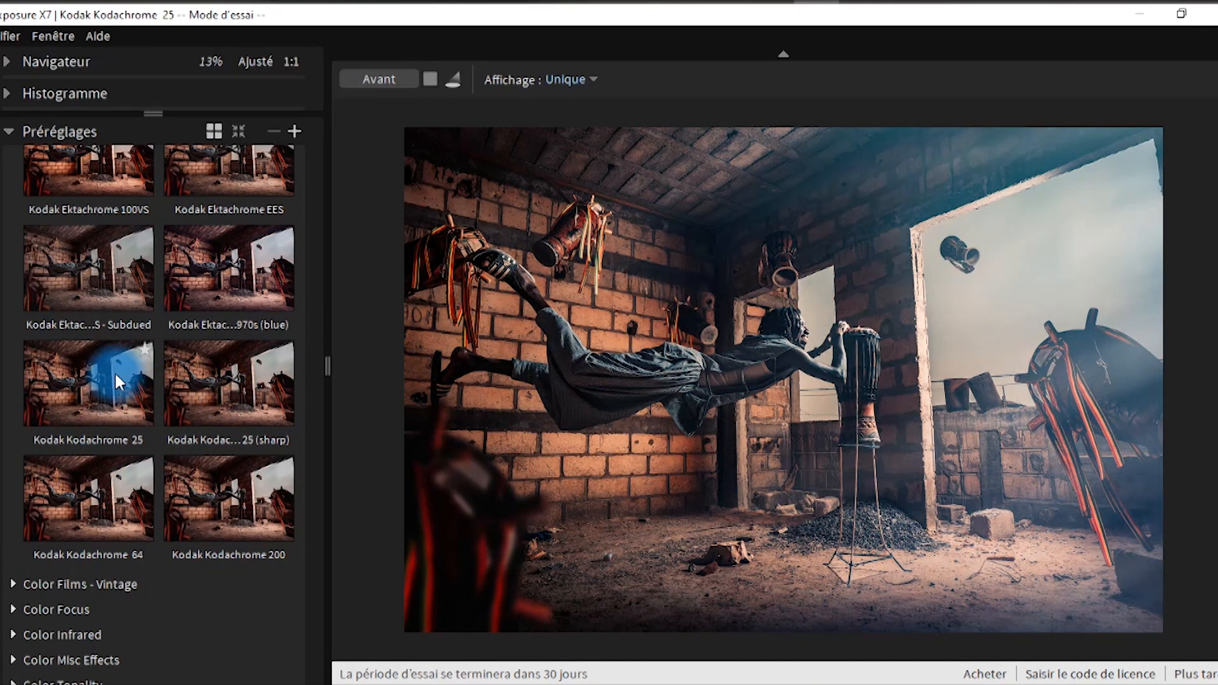
pyautogui.click(215, 357)
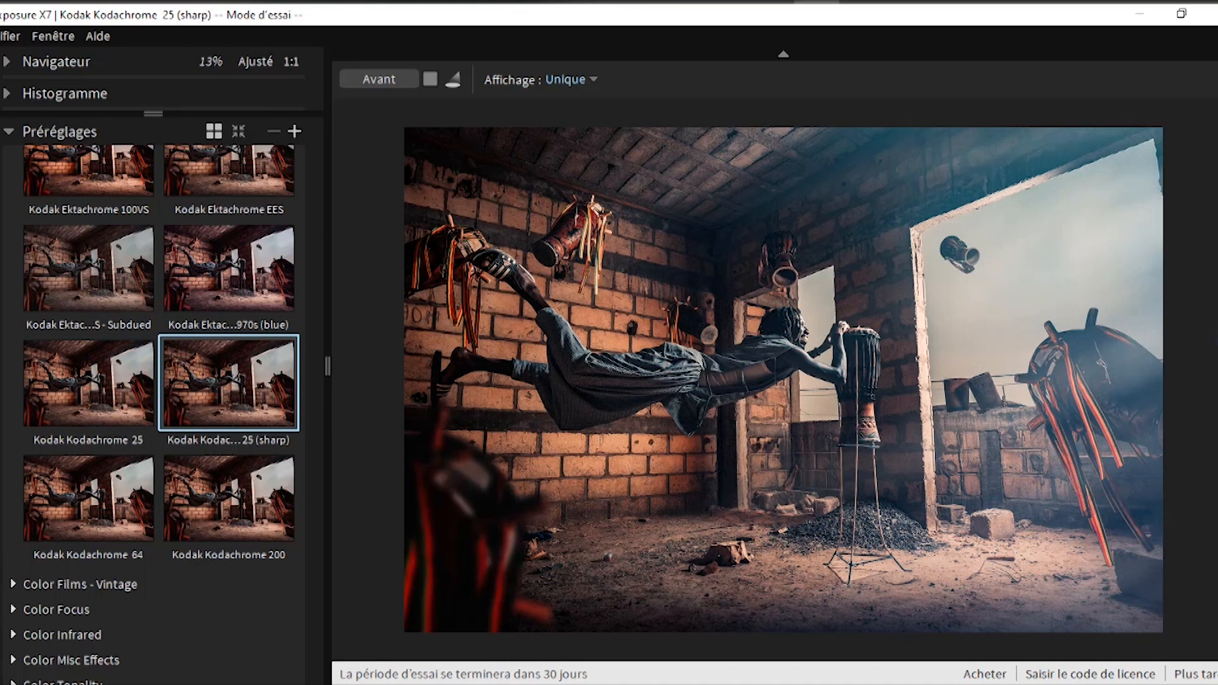
pyautogui.press('Tab')
pyautogui.press('Tab')
pyautogui.scroll(-5, 1109, 451)
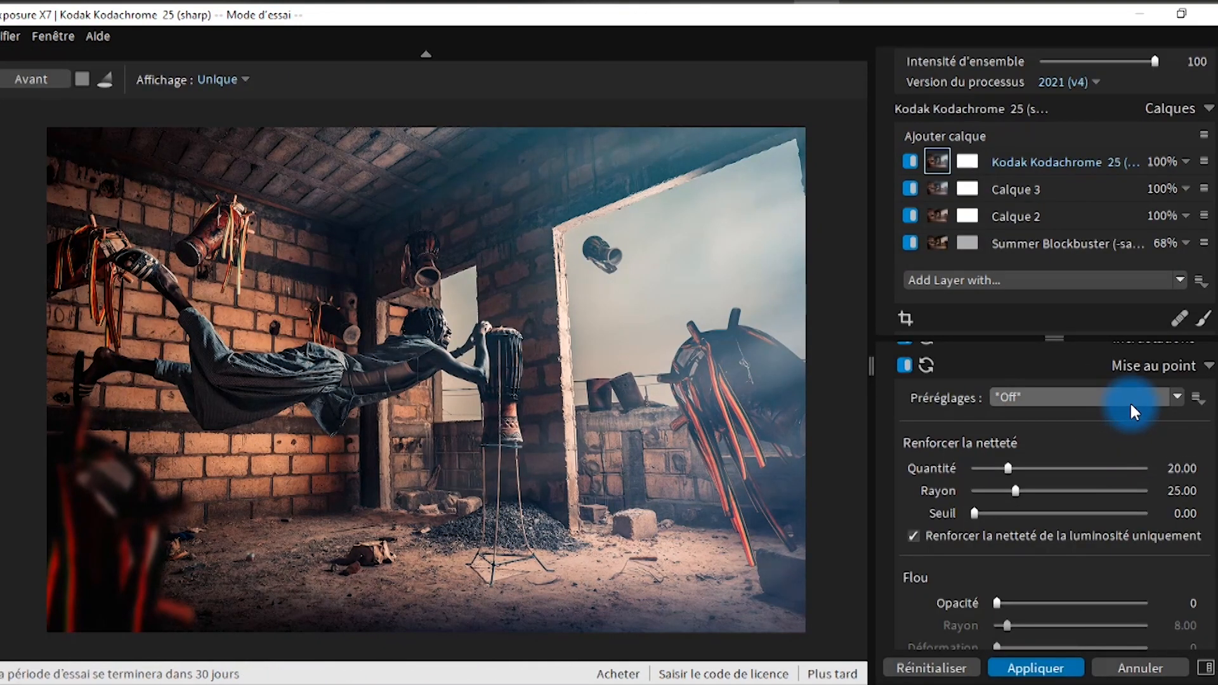
# Step: Apply the Sharpen - Low Radius - 25 focus preset and reduce the sharpening amount to 15.22 and radius to 15.53
pyautogui.click(1128, 400)
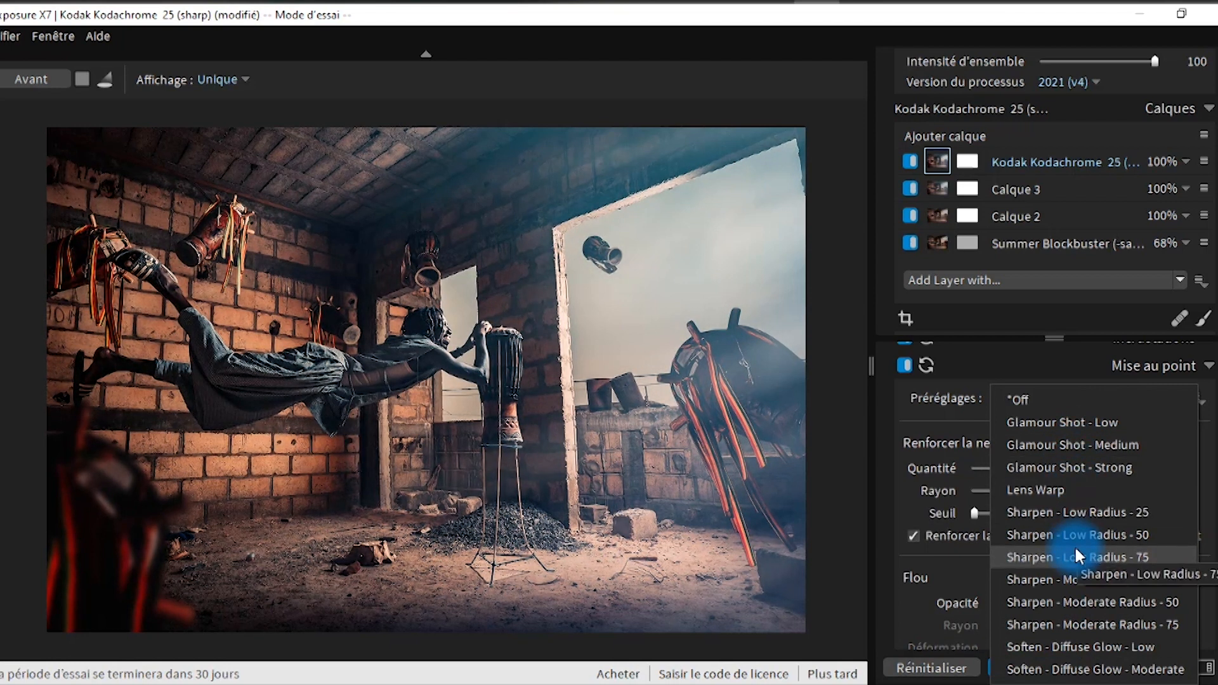
pyautogui.click(1072, 512)
pyautogui.moveTo(1015, 470)
pyautogui.mouseDown()
pyautogui.moveTo(1000, 468)
pyautogui.moveTo(1008, 487)
pyautogui.mouseUp()
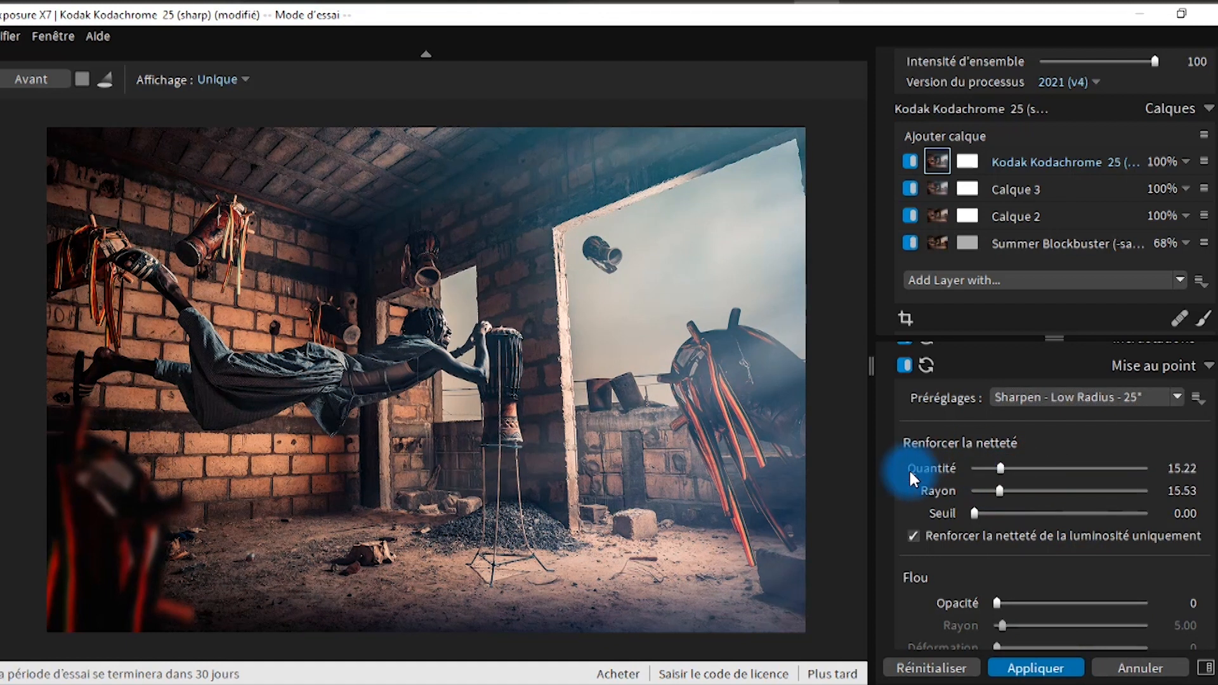
# Step: Try an overall grain roughness of 115.57 and the Regular Grain 25% preset, inspecting the effect on the man and drum
pyautogui.scroll(-5, 909, 472)
pyautogui.click(1208, 407)
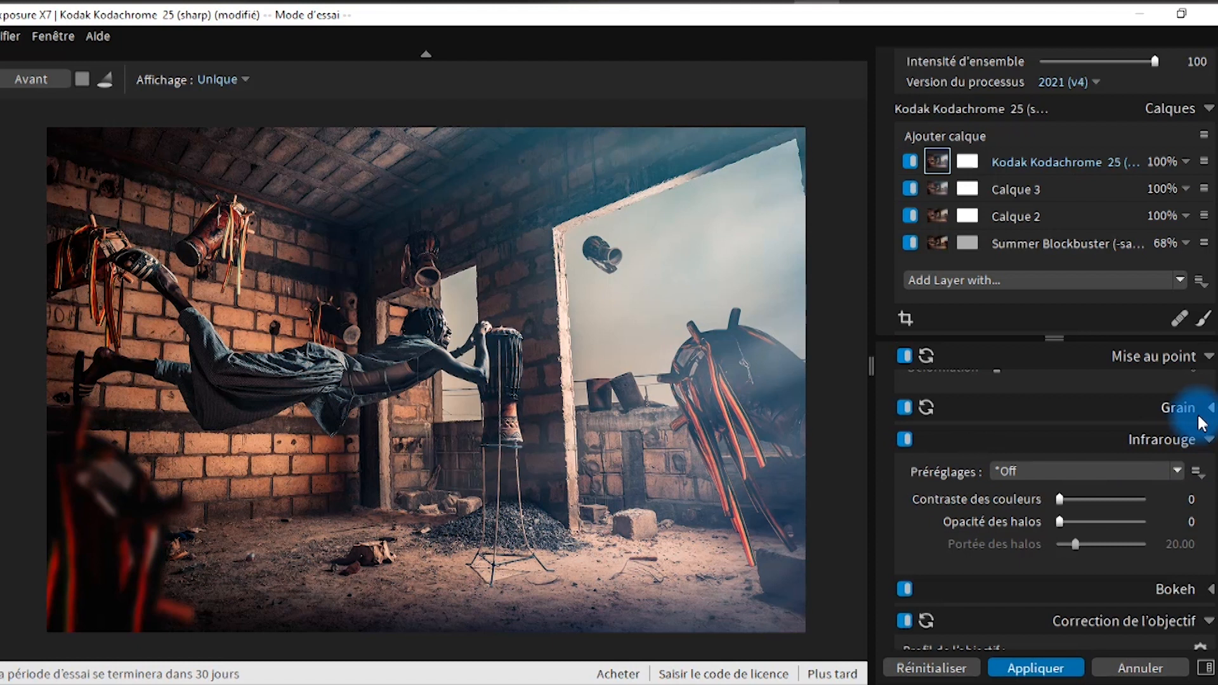
pyautogui.moveTo(1029, 486); pyautogui.dragTo(1047, 486)
pyautogui.click(1043, 439)
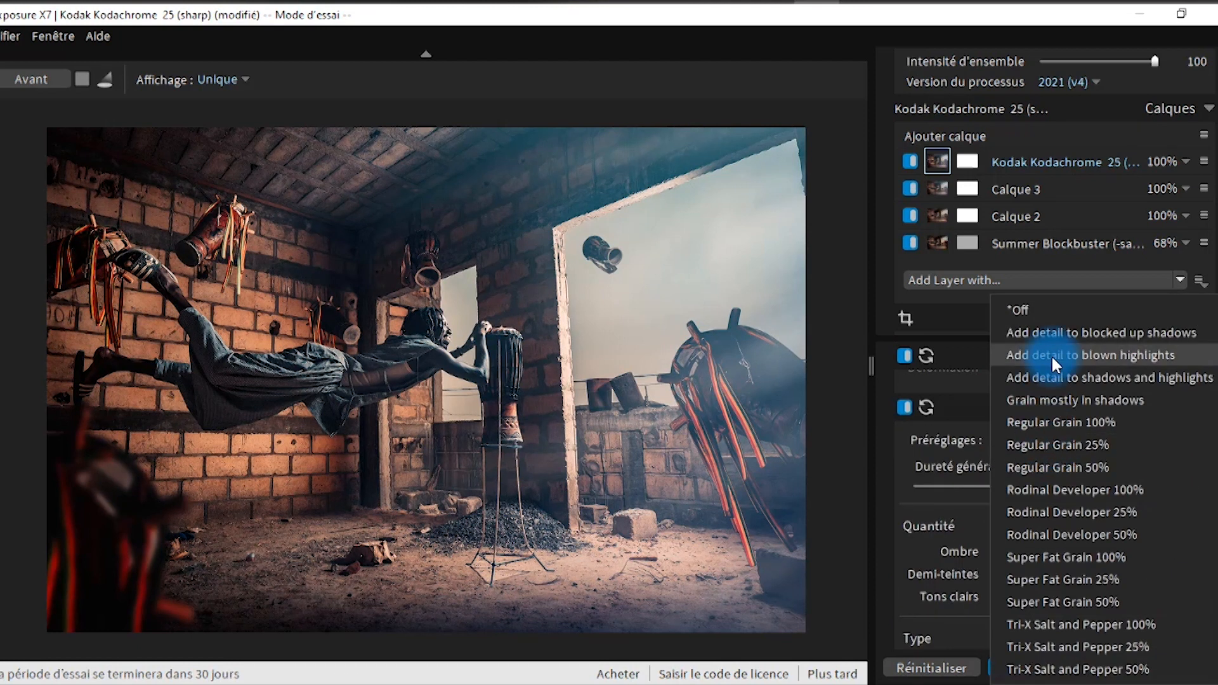
pyautogui.click(420, 329)
pyautogui.scroll(5, 474, 283)
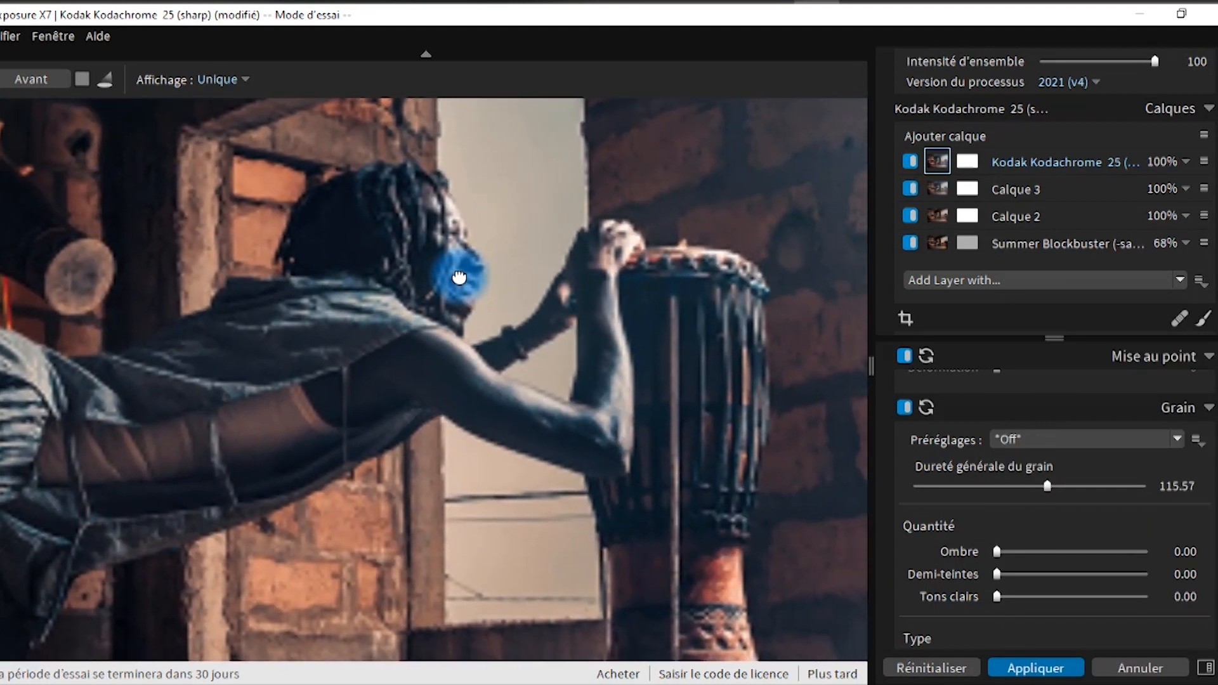
pyautogui.click(1110, 439)
pyautogui.click(1054, 459)
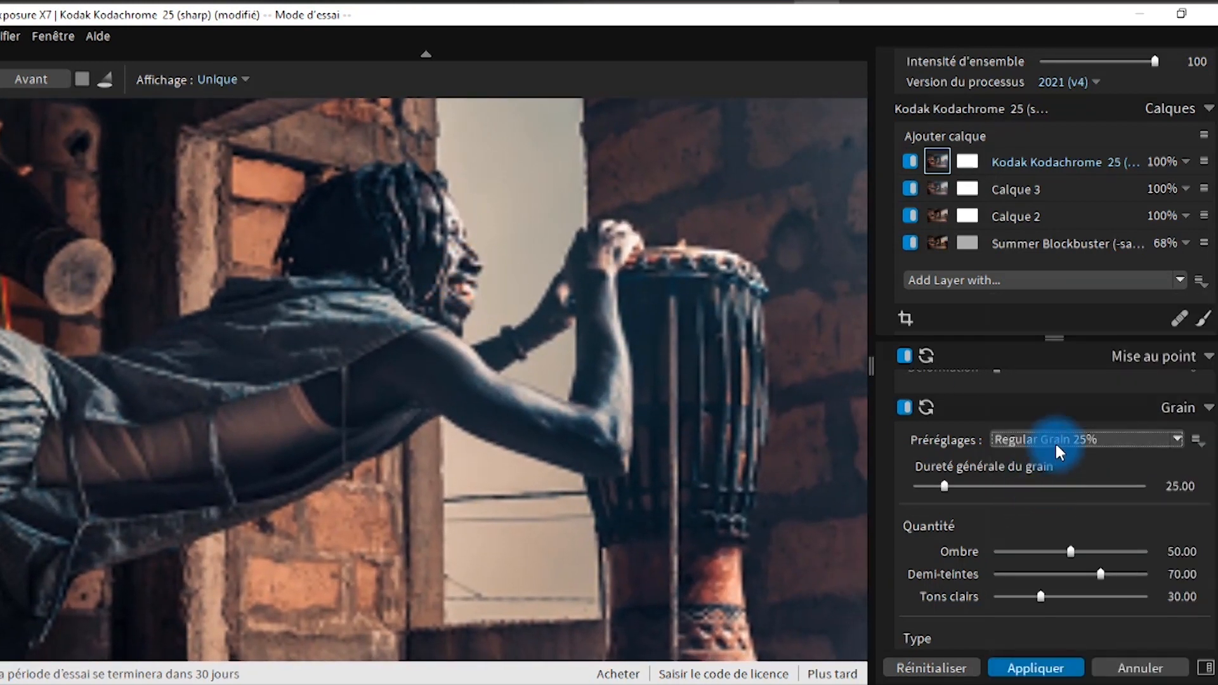
# Step: Switch the grain preset to Off and set the overall grain roughness to about 9.02
pyautogui.click(1056, 439)
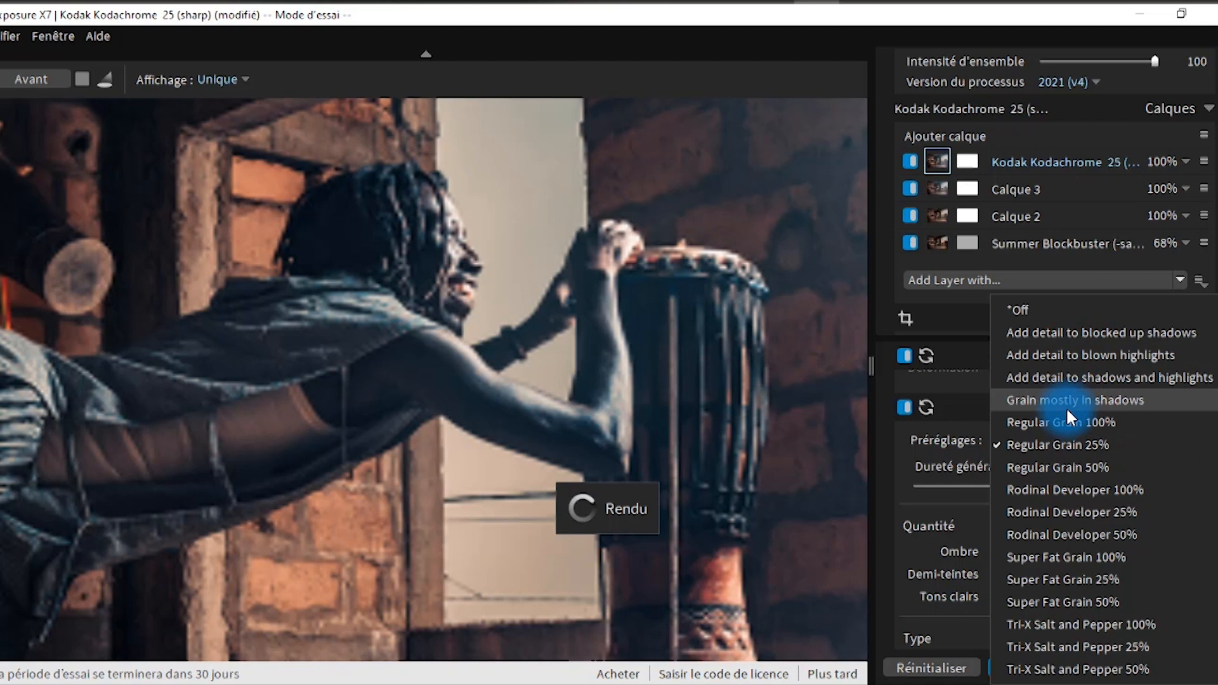
pyautogui.click(1058, 310)
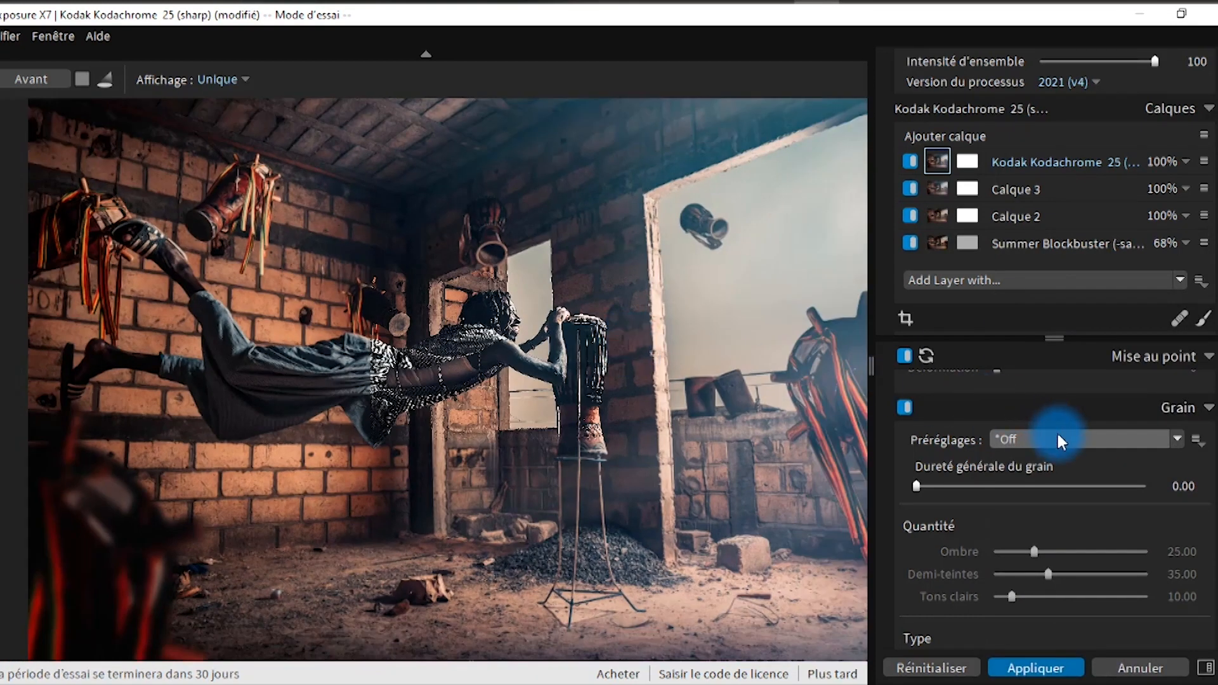
pyautogui.moveTo(917, 486)
pyautogui.mouseDown()
pyautogui.moveTo(929, 491)
pyautogui.moveTo(917, 488)
pyautogui.mouseUp()
# Step: Preview the infrared presets and examine the overlay, focus and grain settings against the whole image
pyautogui.scroll(-7, 999, 433)
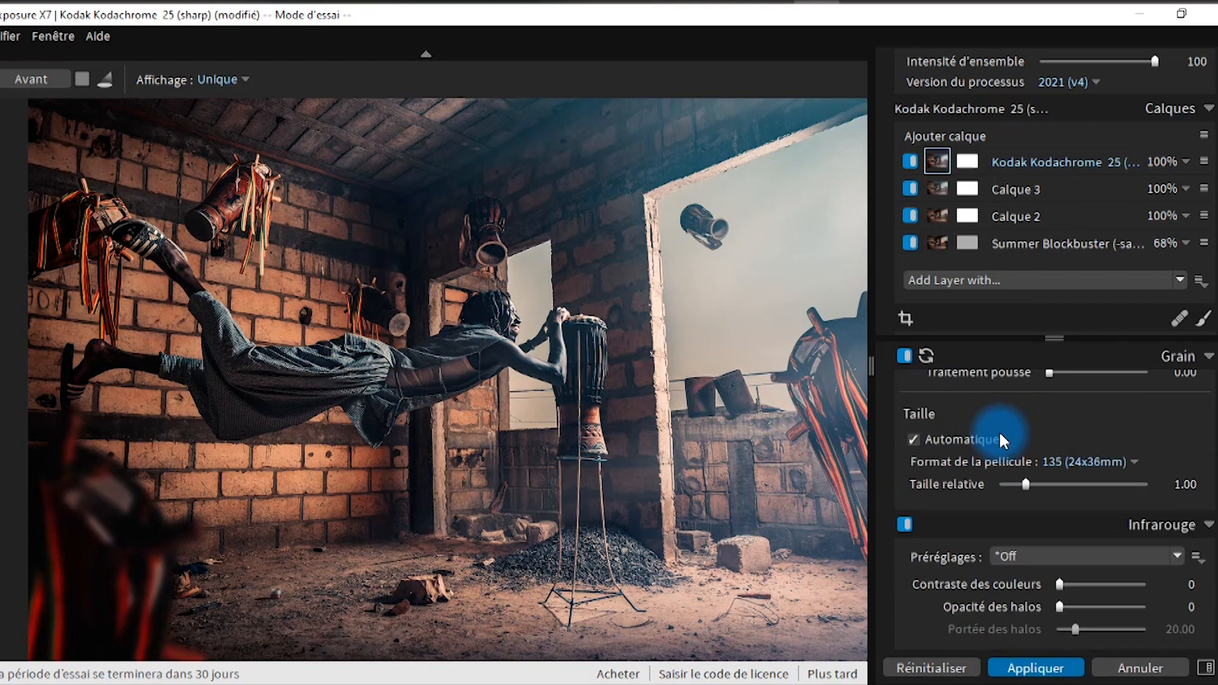
pyautogui.scroll(-2, 1004, 431)
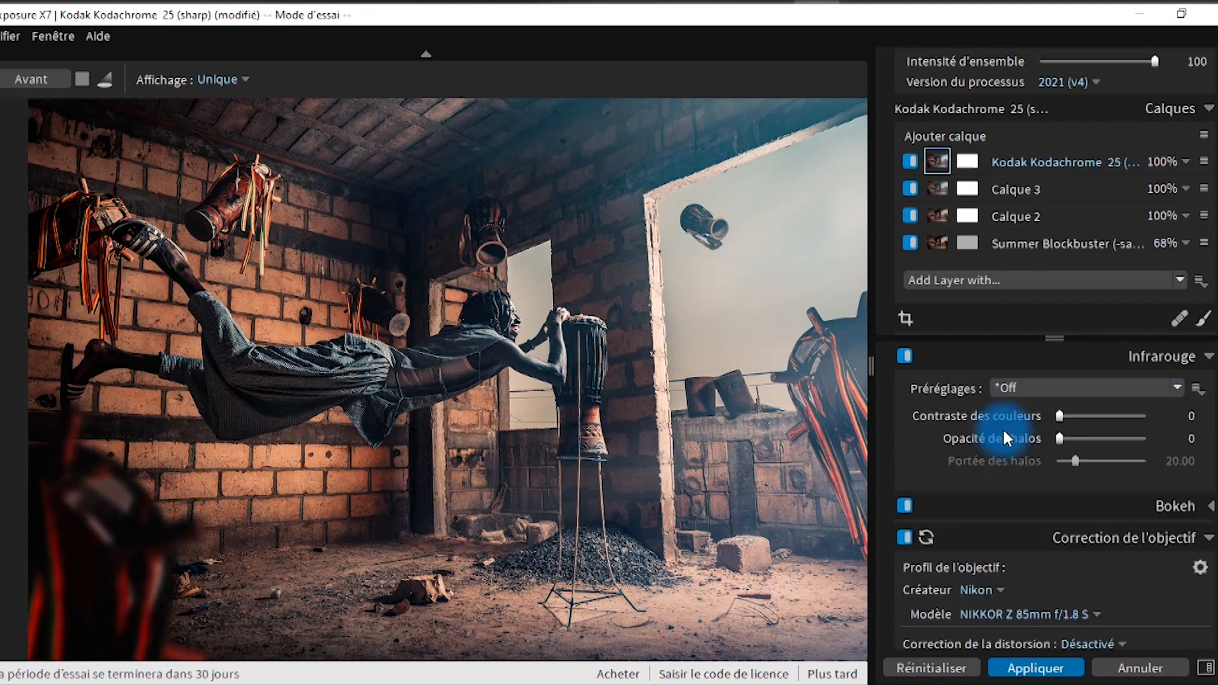
pyautogui.click(1040, 389)
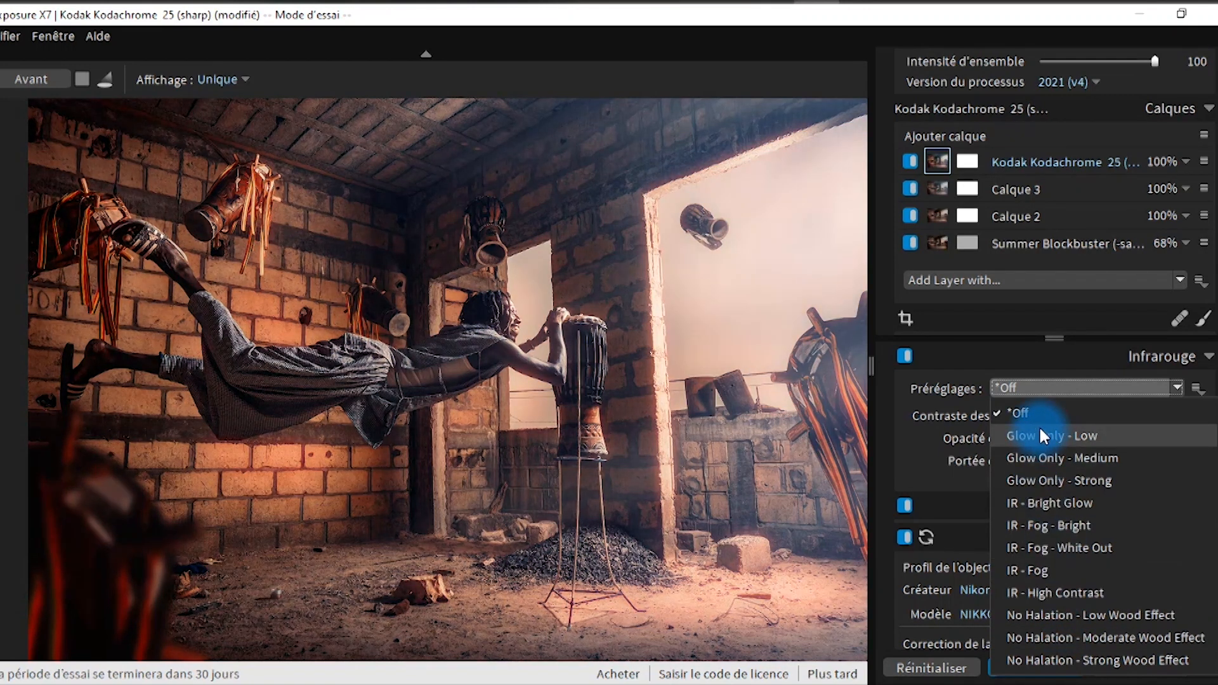
pyautogui.scroll(-10, 1167, 501)
pyautogui.scroll(-3, 1165, 510)
pyautogui.scroll(3, 1165, 504)
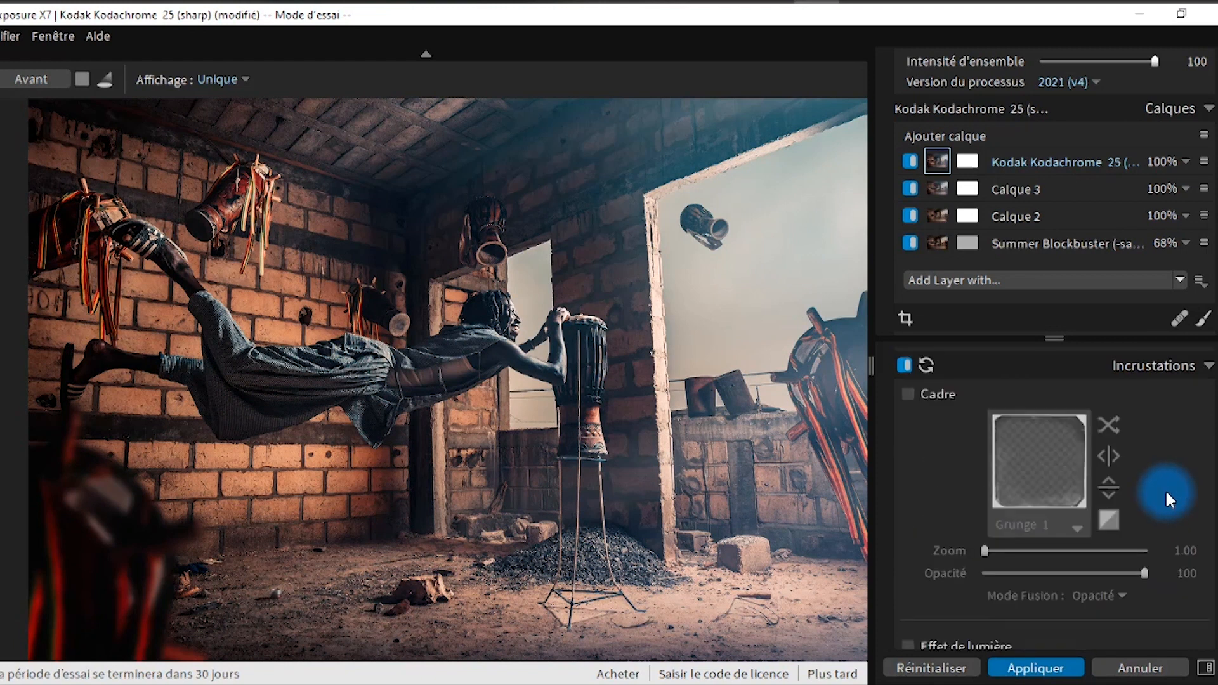
pyautogui.scroll(-2, 670, 351)
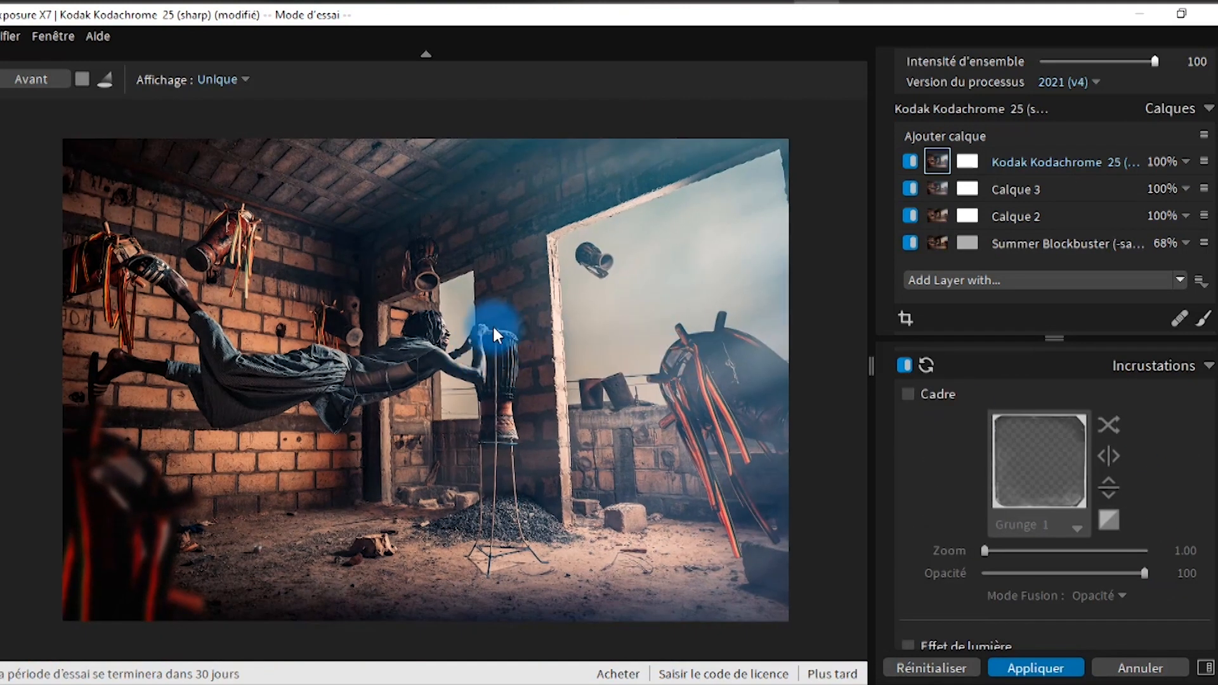
pyautogui.scroll(8, 984, 397)
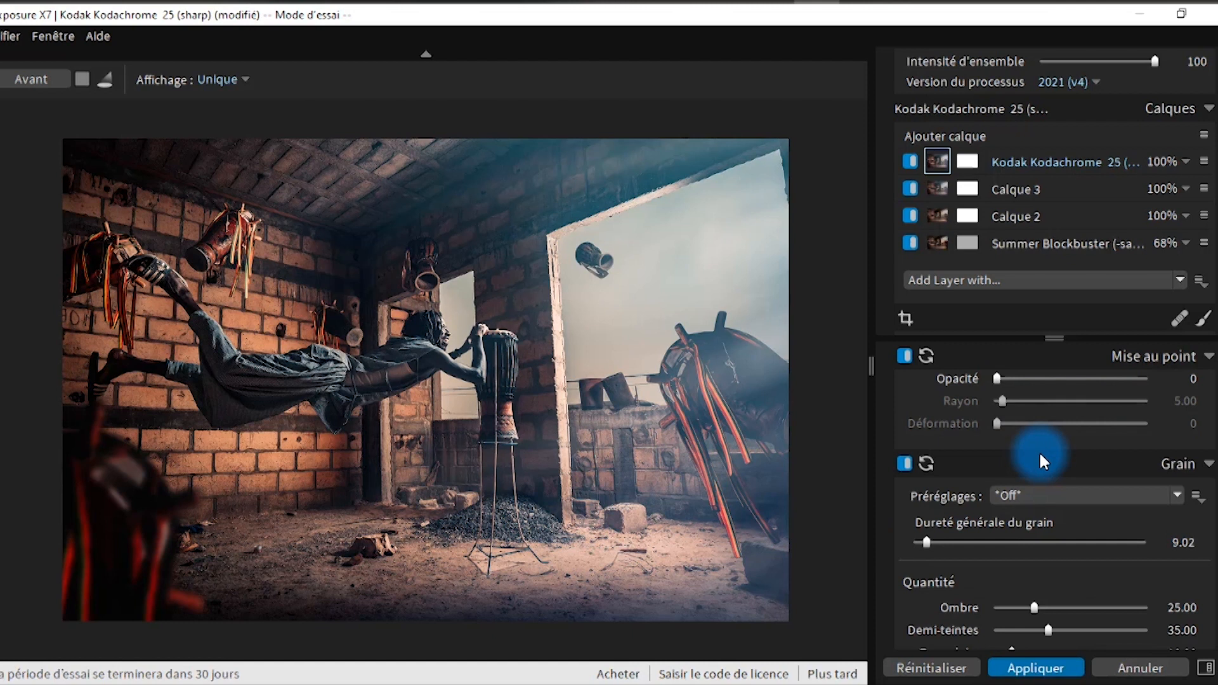
# Step: Open the Bokeh settings and reshape the focus region into a wide tilted ellipse enclosing the man and drum
pyautogui.scroll(-3, 1062, 465)
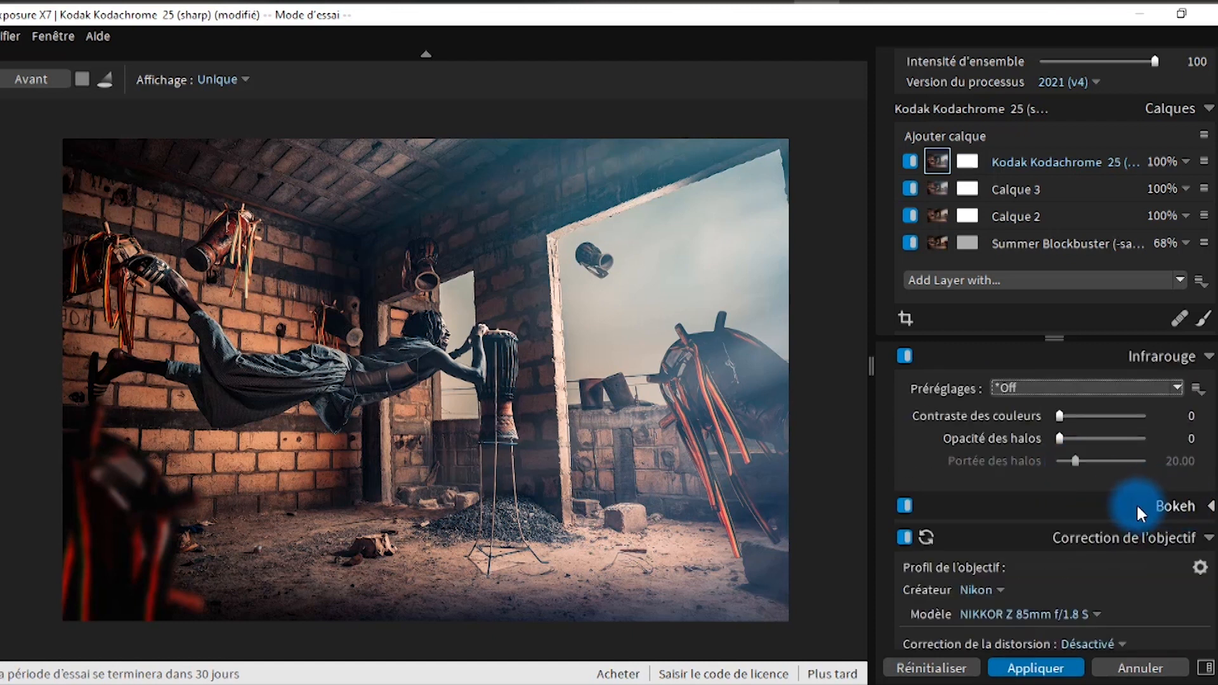
pyautogui.click(1173, 506)
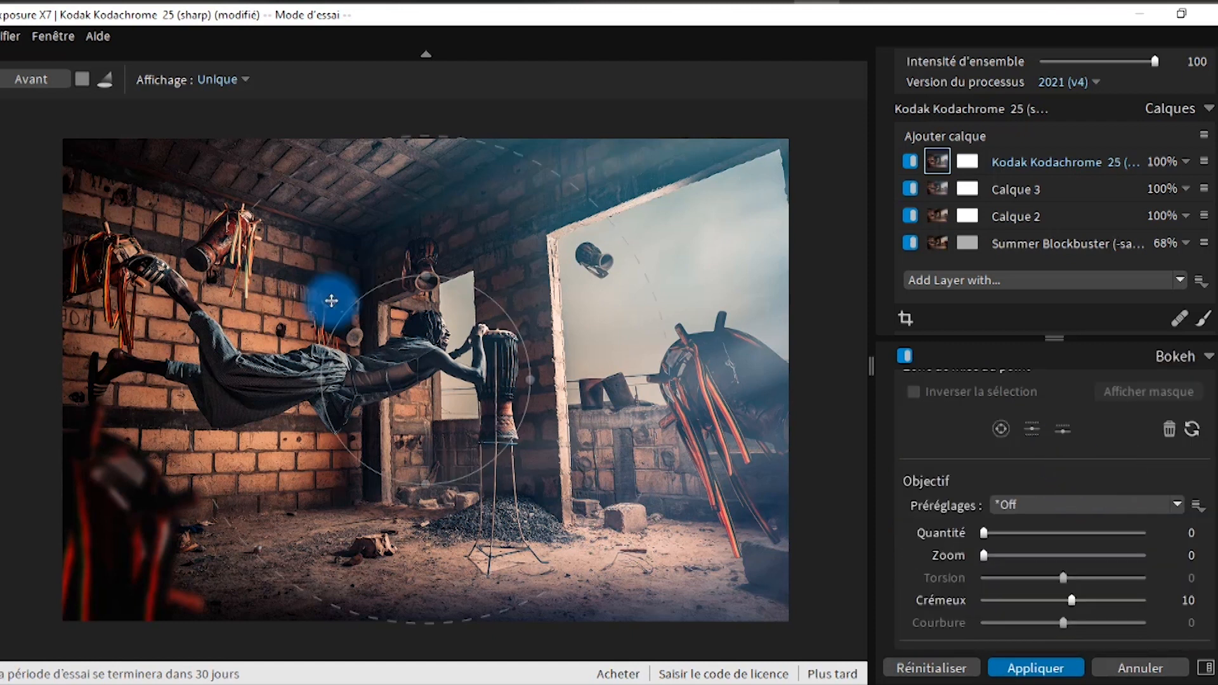
pyautogui.moveTo(533, 380); pyautogui.dragTo(622, 373)
pyautogui.moveTo(511, 354); pyautogui.dragTo(325, 274)
pyautogui.moveTo(435, 290); pyautogui.dragTo(293, 190)
pyautogui.moveTo(287, 204)
pyautogui.mouseDown()
pyautogui.moveTo(258, 245)
pyautogui.moveTo(267, 226)
pyautogui.moveTo(239, 141)
pyautogui.mouseUp()
pyautogui.click(944, 535)
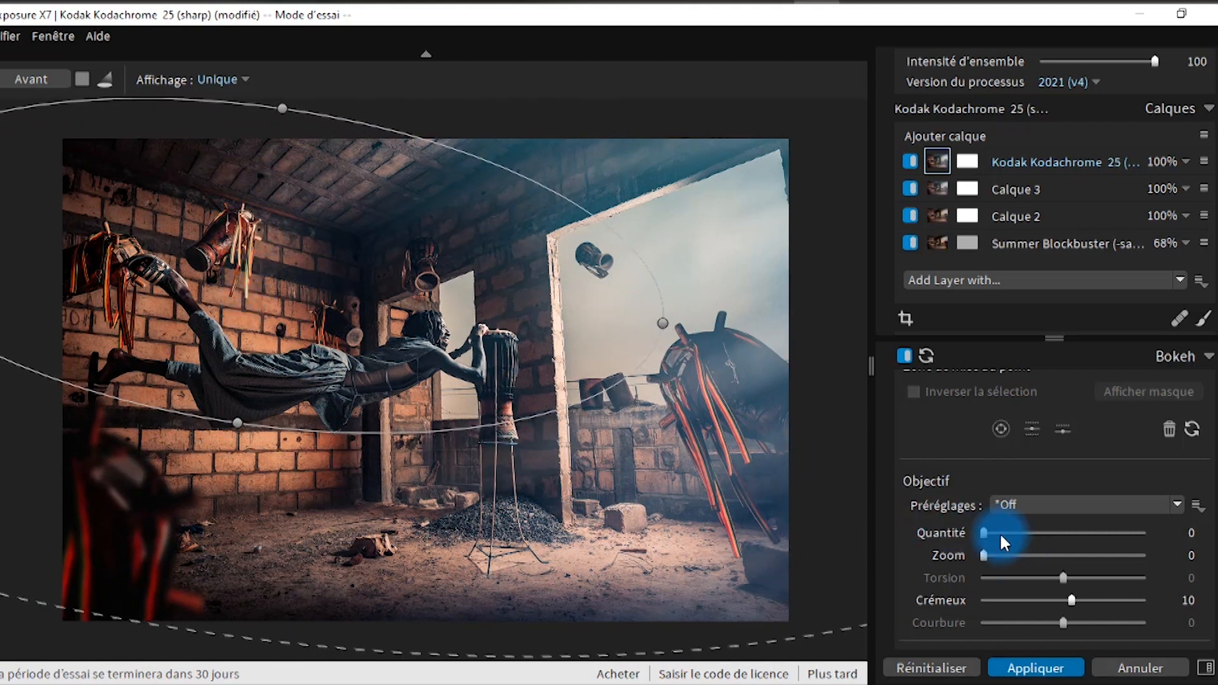
# Step: Apply the Square creative aperture bokeh preset, reduce its amount to 7 and rotate the focus ellipse down toward the drum stand
pyautogui.click(1028, 508)
pyautogui.moveTo(1040, 538)
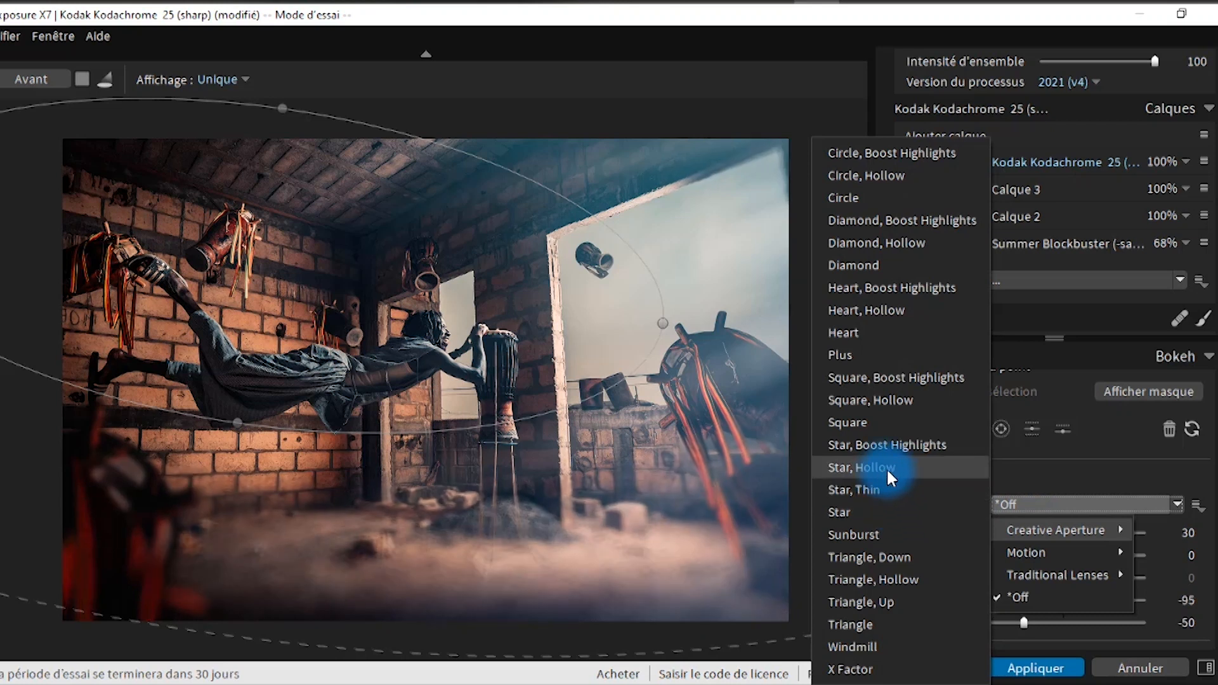
pyautogui.click(875, 431)
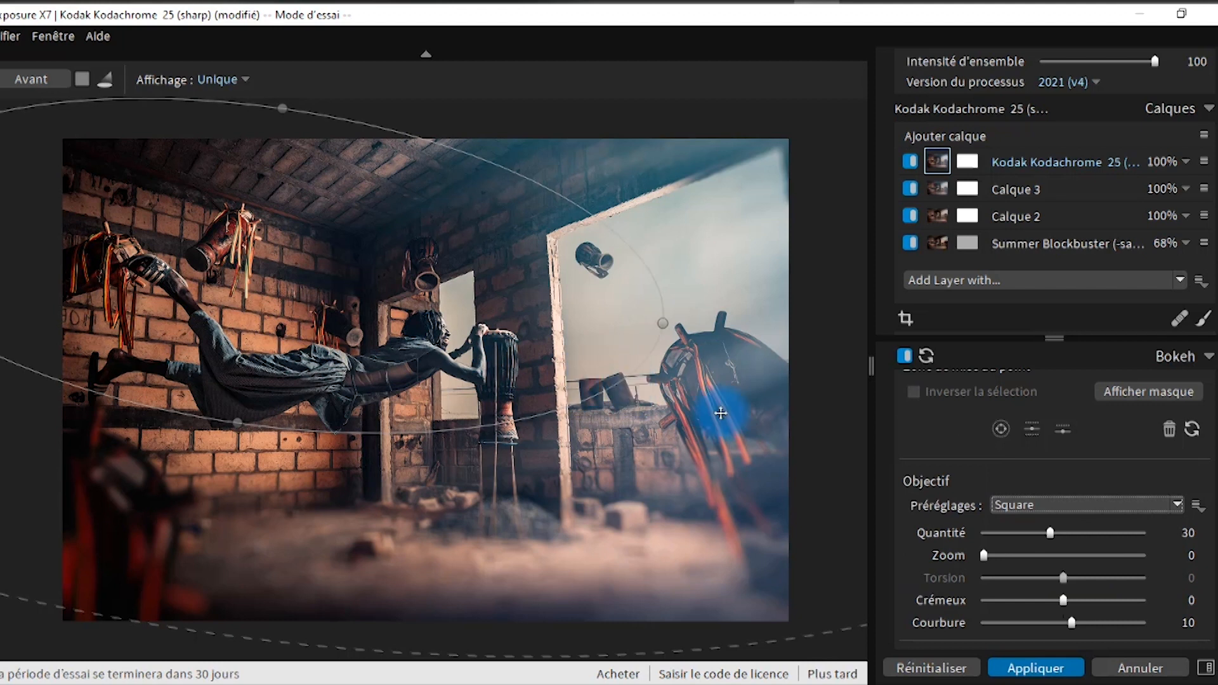
pyautogui.moveTo(1051, 538)
pyautogui.mouseDown()
pyautogui.moveTo(1073, 533)
pyautogui.moveTo(1036, 538)
pyautogui.mouseUp()
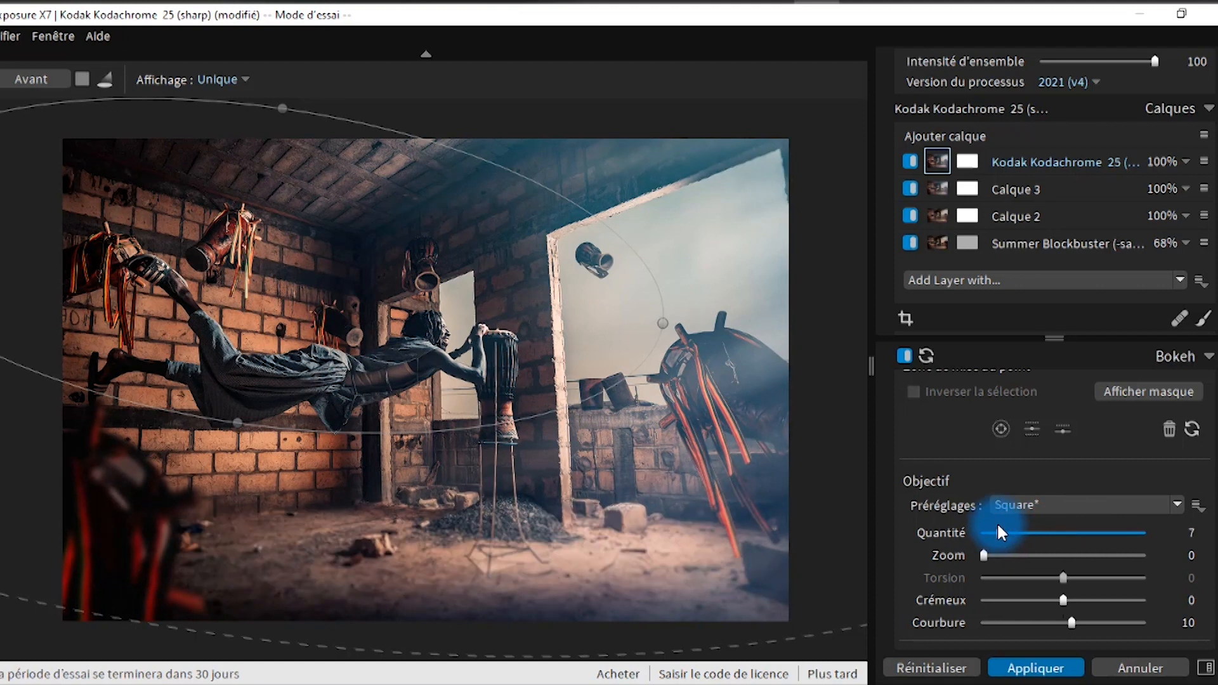
pyautogui.moveTo(663, 325); pyautogui.dragTo(520, 424)
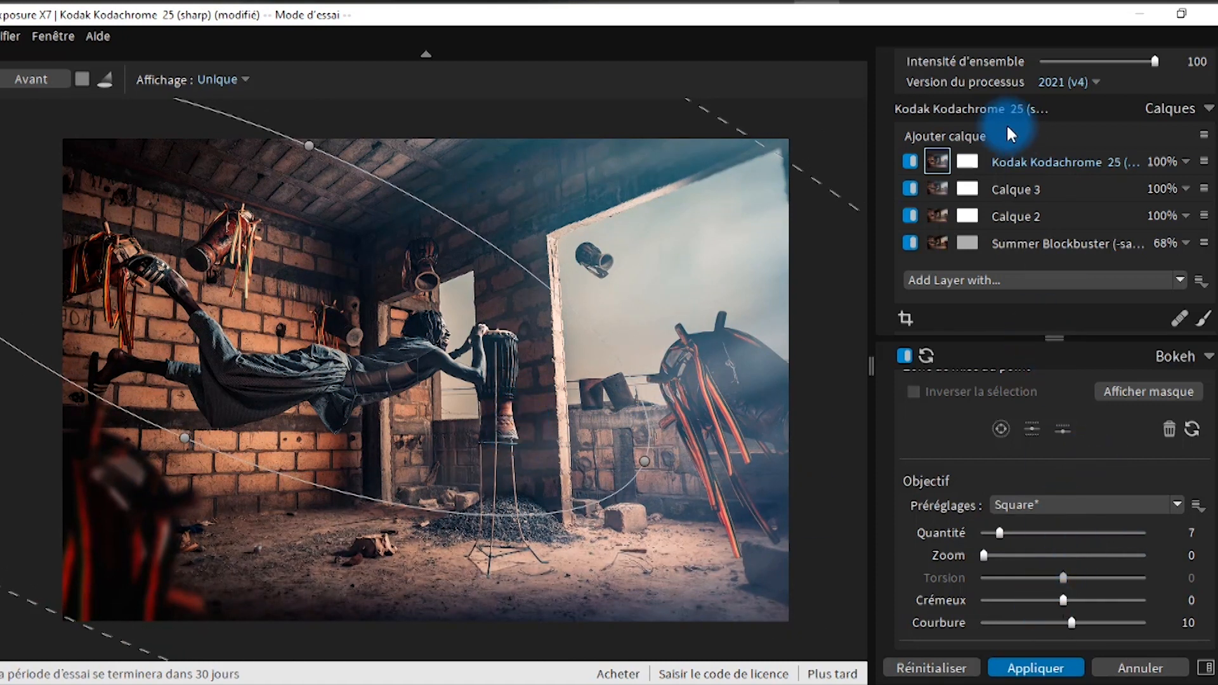
# Step: Add a layer above the Kodachrome layer and expand the Color Tonality, Color Infrared and Color Focus presets
pyautogui.click(939, 138)
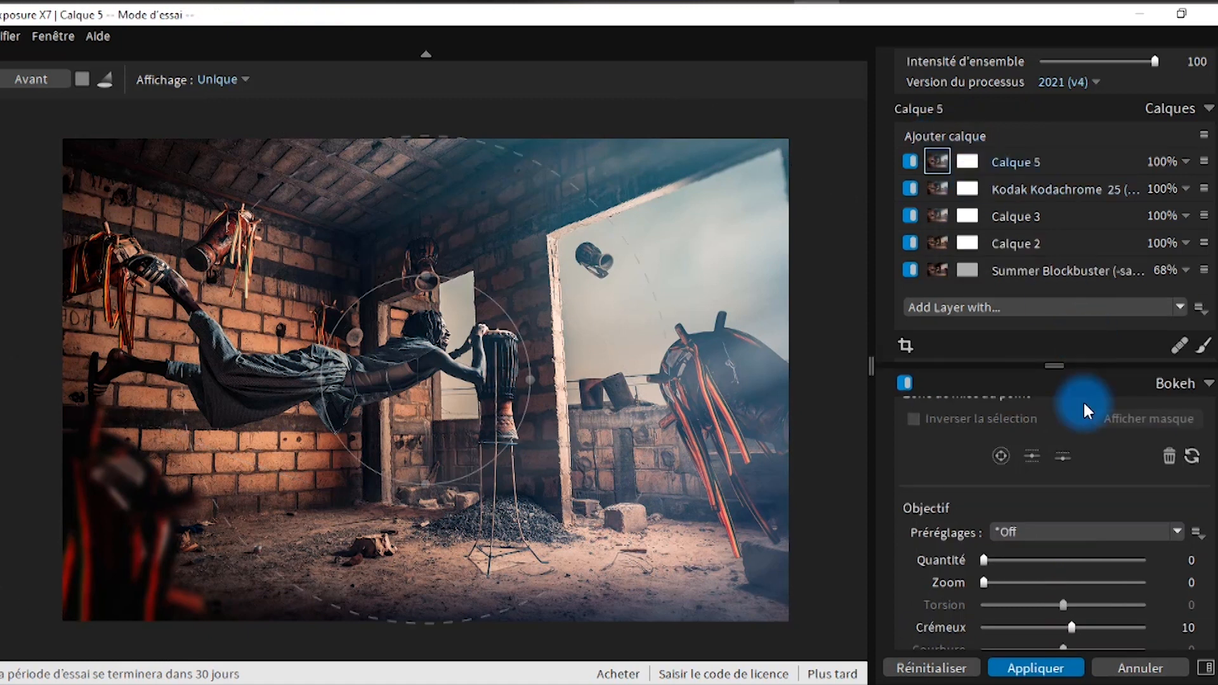
pyautogui.click(1, 418)
pyautogui.scroll(-5, 76, 389)
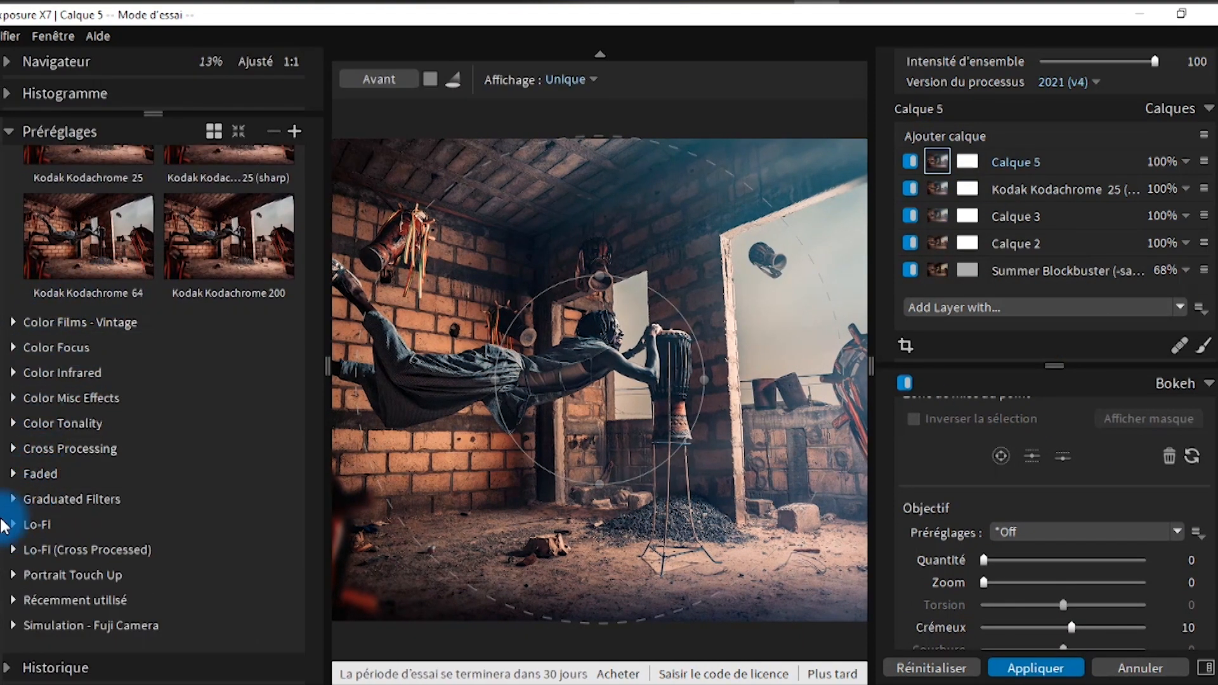
pyautogui.click(11, 424)
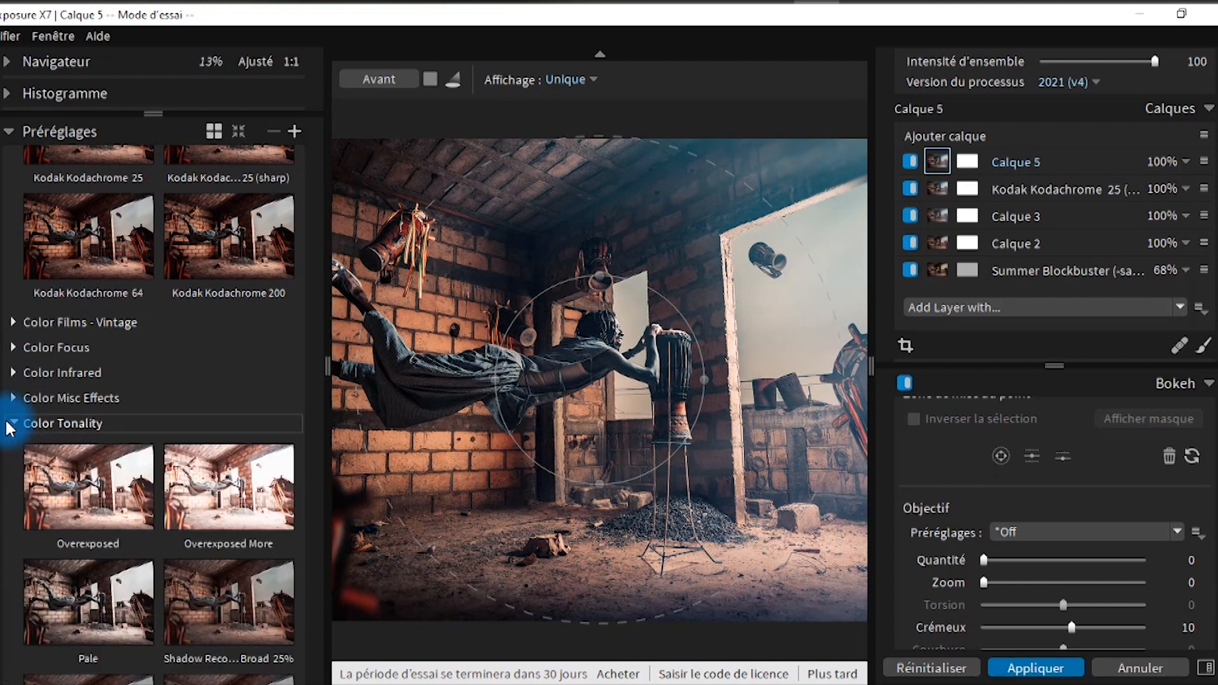
pyautogui.click(9, 372)
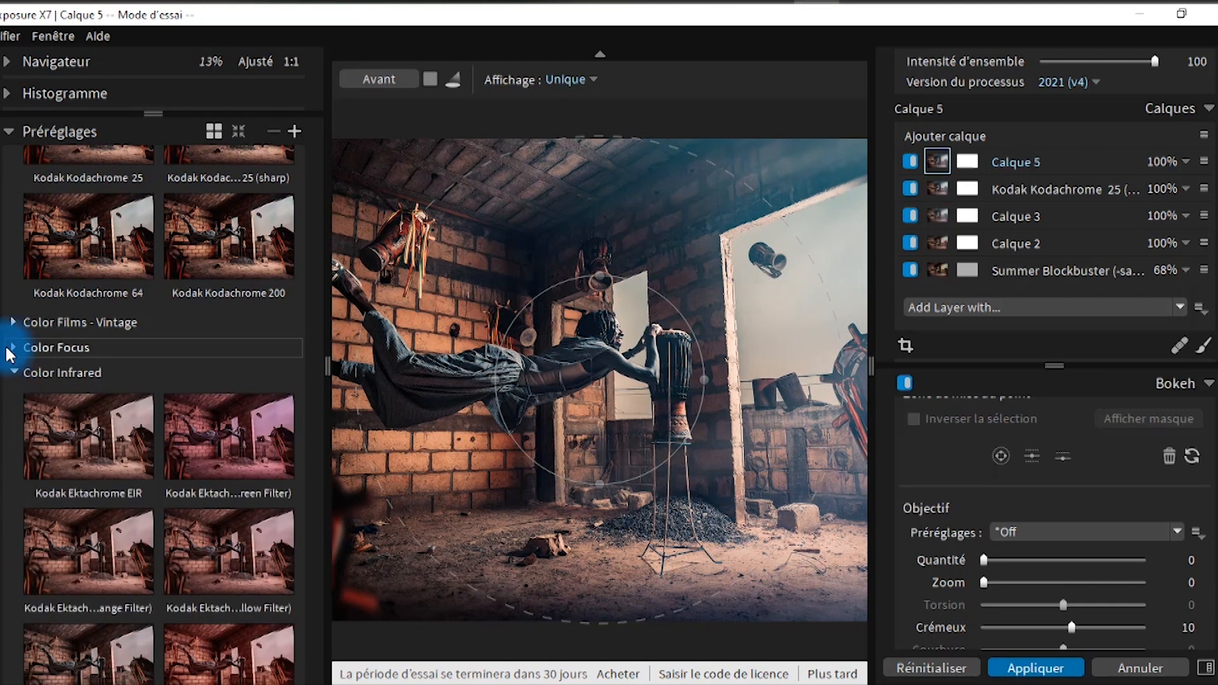
pyautogui.click(9, 348)
# Step: Preview the Kodak Ektachrome EIR (Orange Filter), Soften - Diffuse Glow - Moderate and Sharpen - Moderate Radius - 25 presets
pyautogui.scroll(-8, 55, 381)
pyautogui.scroll(-8, 49, 372)
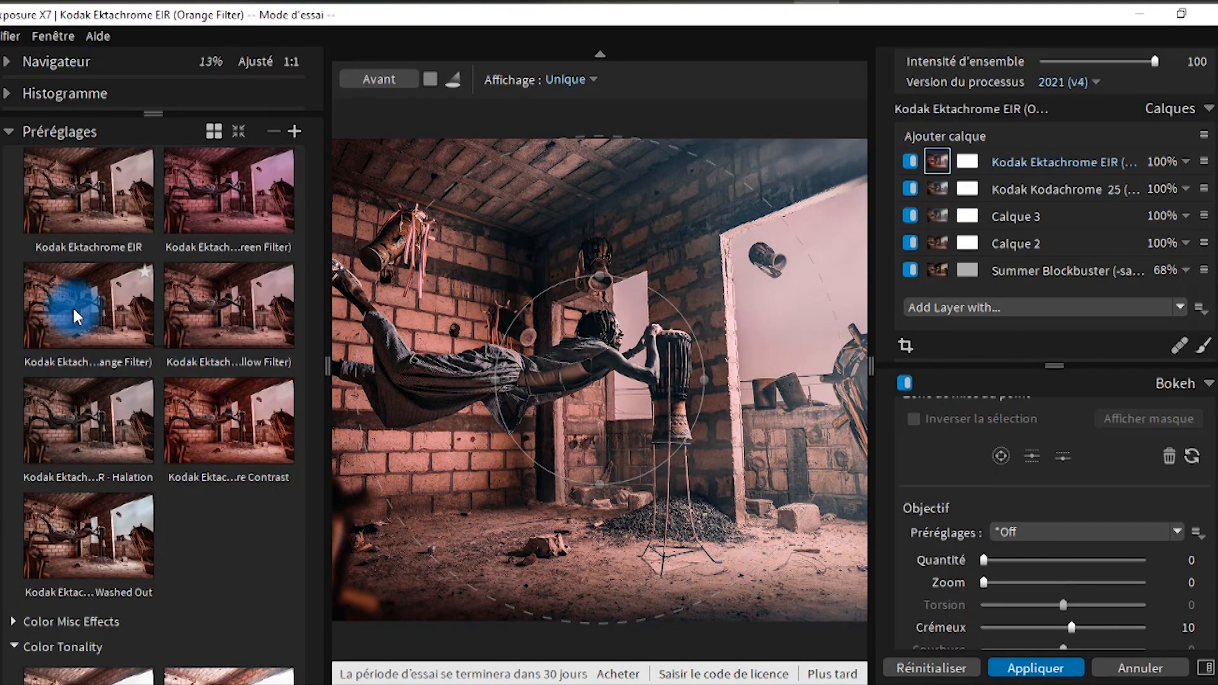
pyautogui.scroll(3, 77, 243)
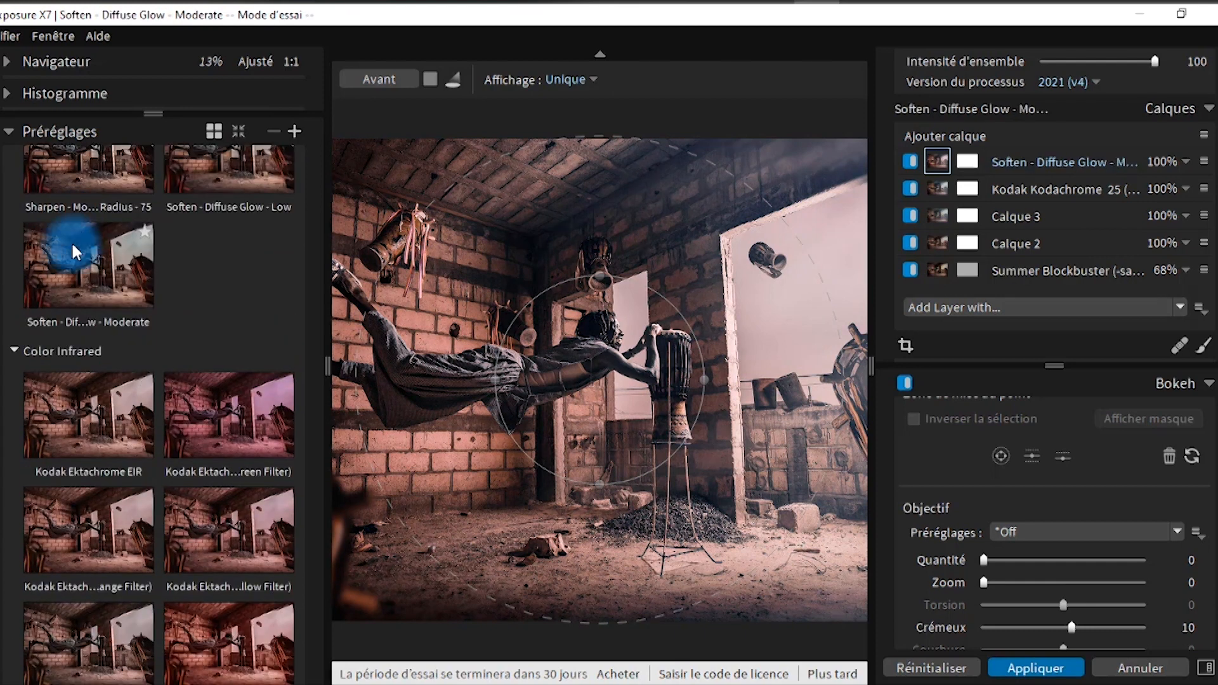
pyautogui.scroll(3, 79, 267)
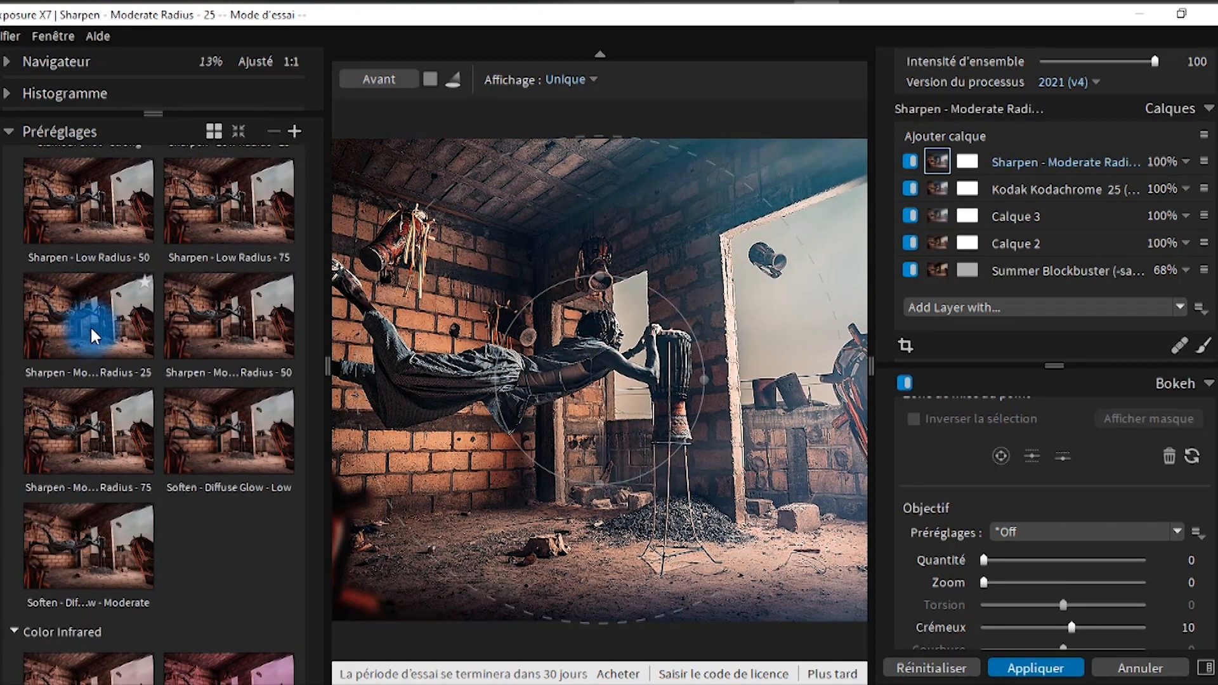
pyautogui.scroll(-10, 95, 337)
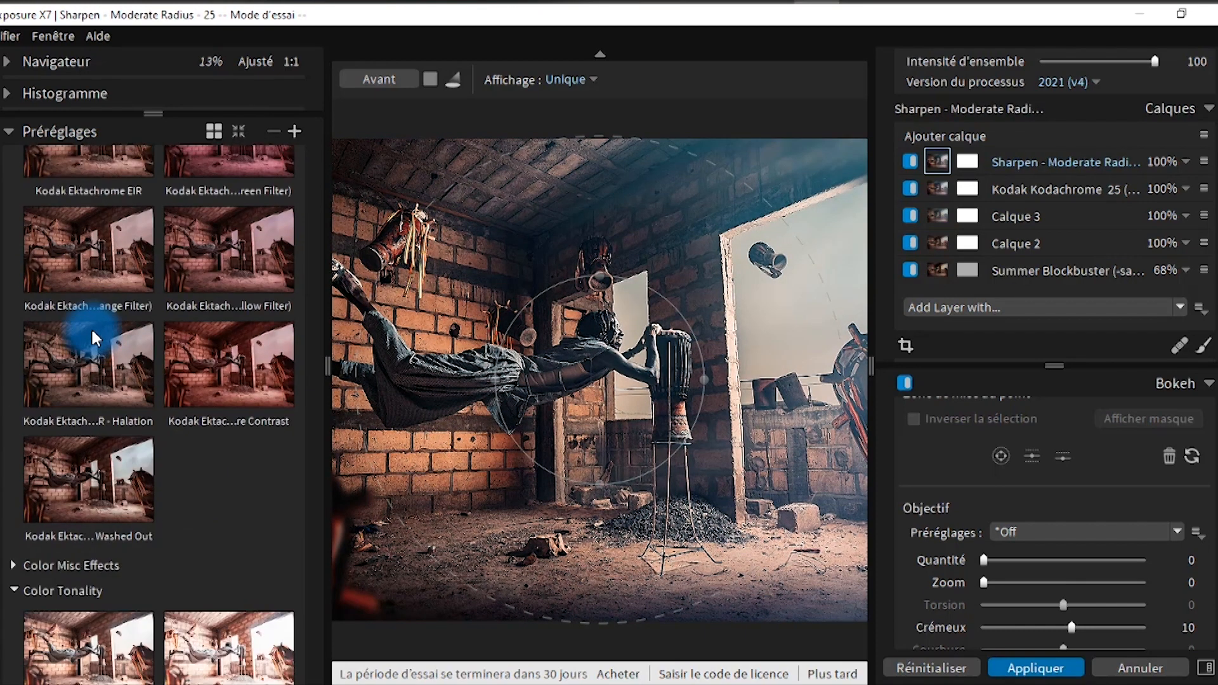
pyautogui.click(95, 342)
# Step: Apply the Agfachrome 1000 RS slide film preset to the top layer and check its vignette and overlay settings
pyautogui.scroll(3, 89, 330)
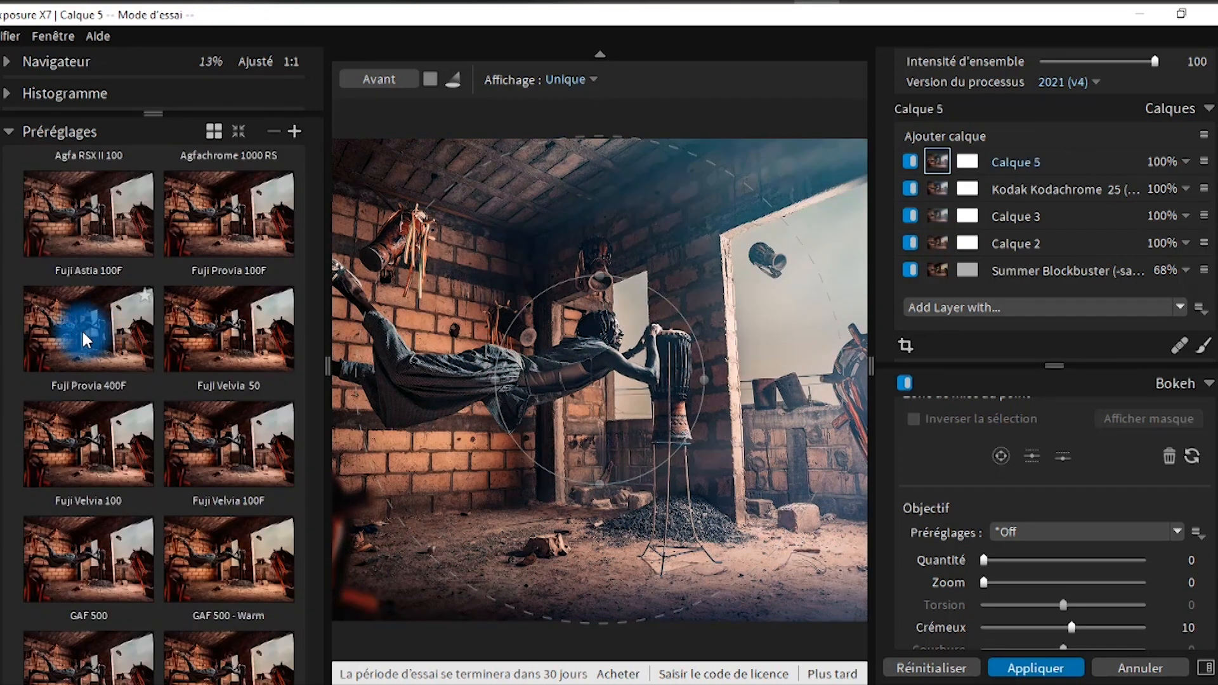
pyautogui.scroll(4, 169, 367)
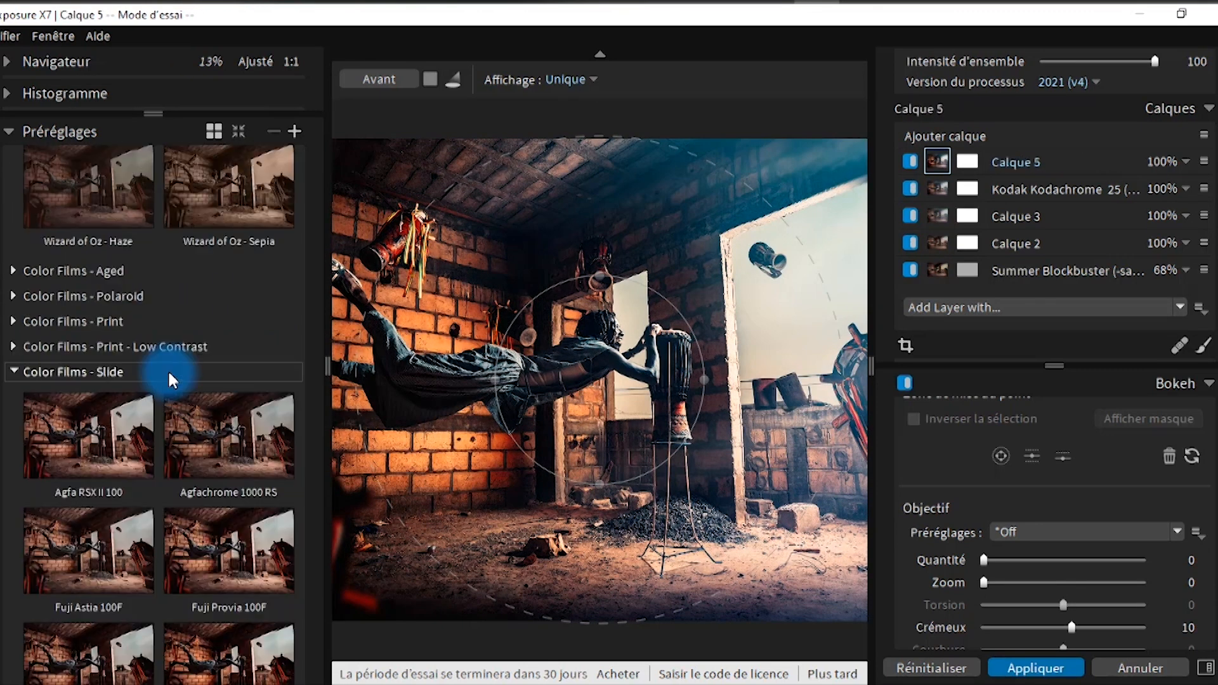
pyautogui.click(179, 446)
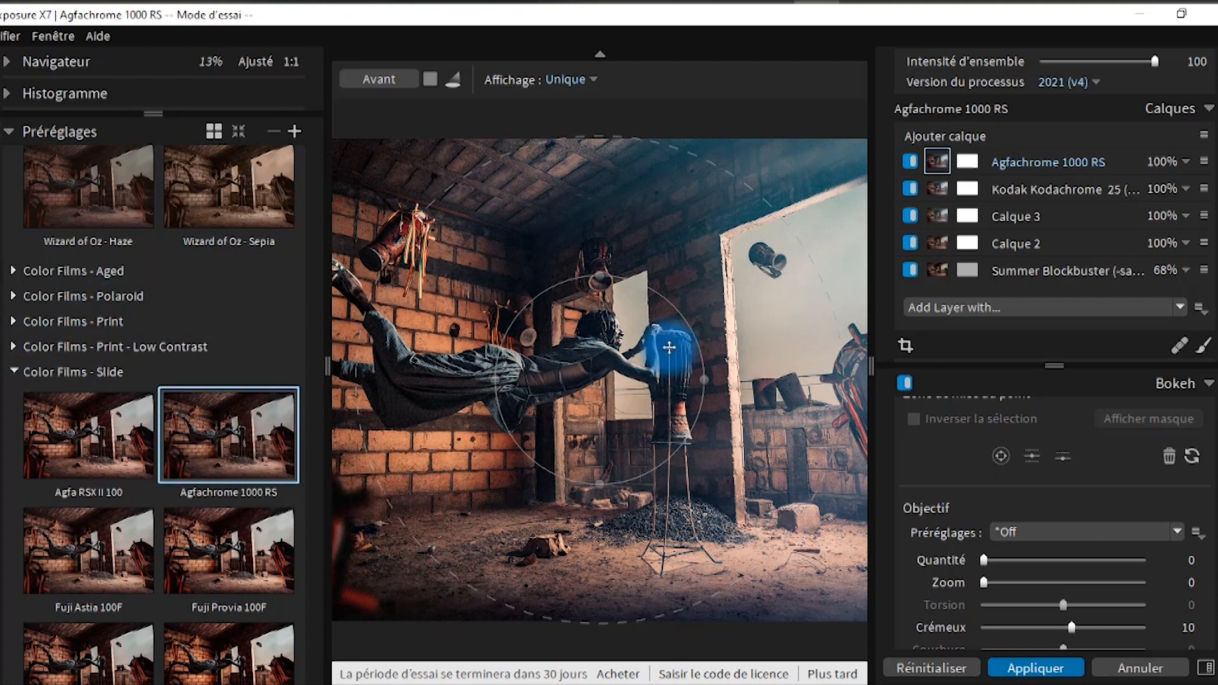
pyautogui.scroll(-5, 3, 352)
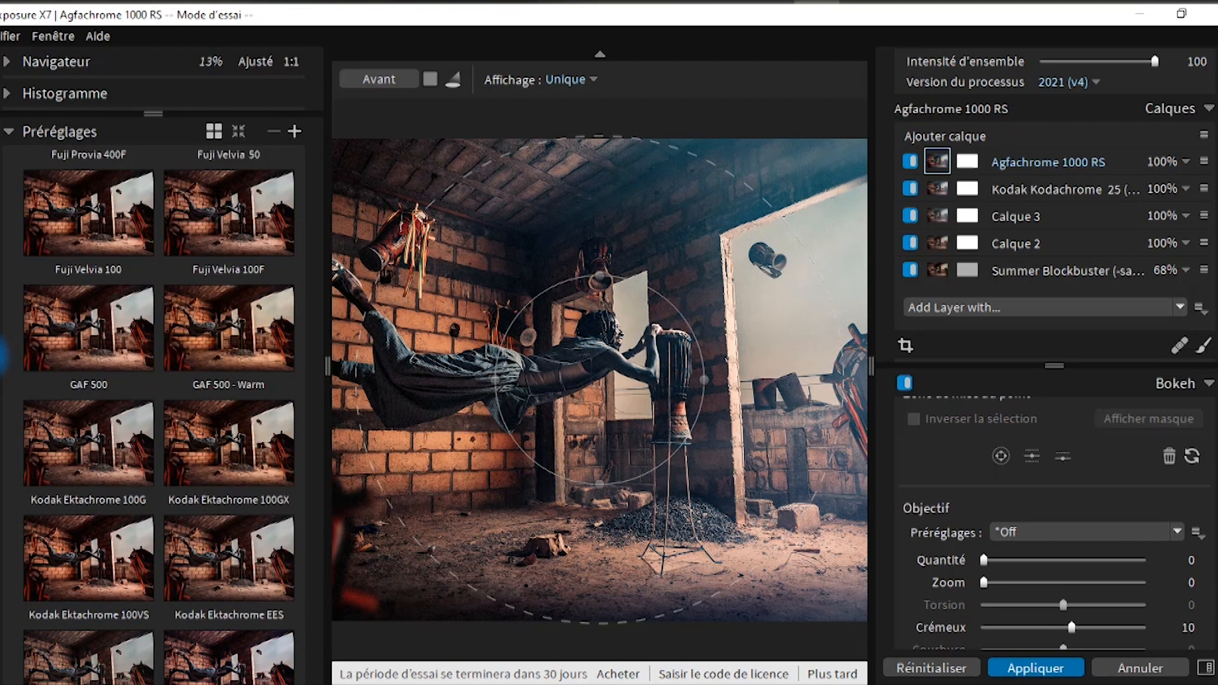
pyautogui.click(3, 352)
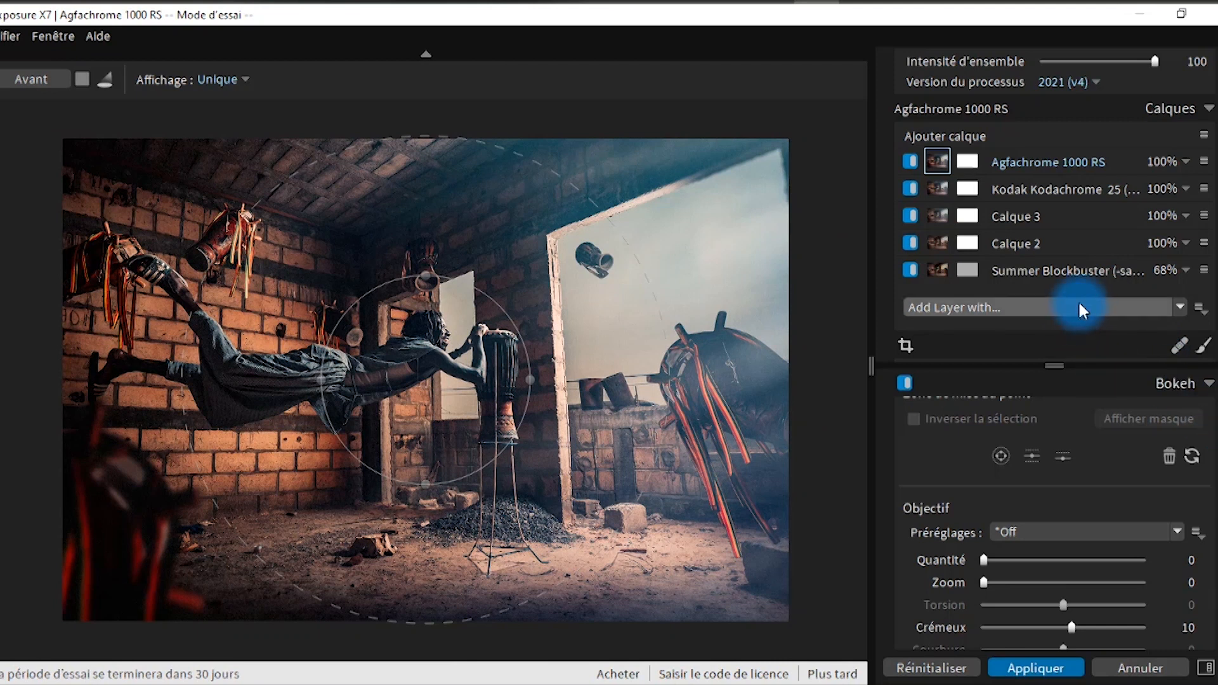
pyautogui.scroll(-10, 1102, 408)
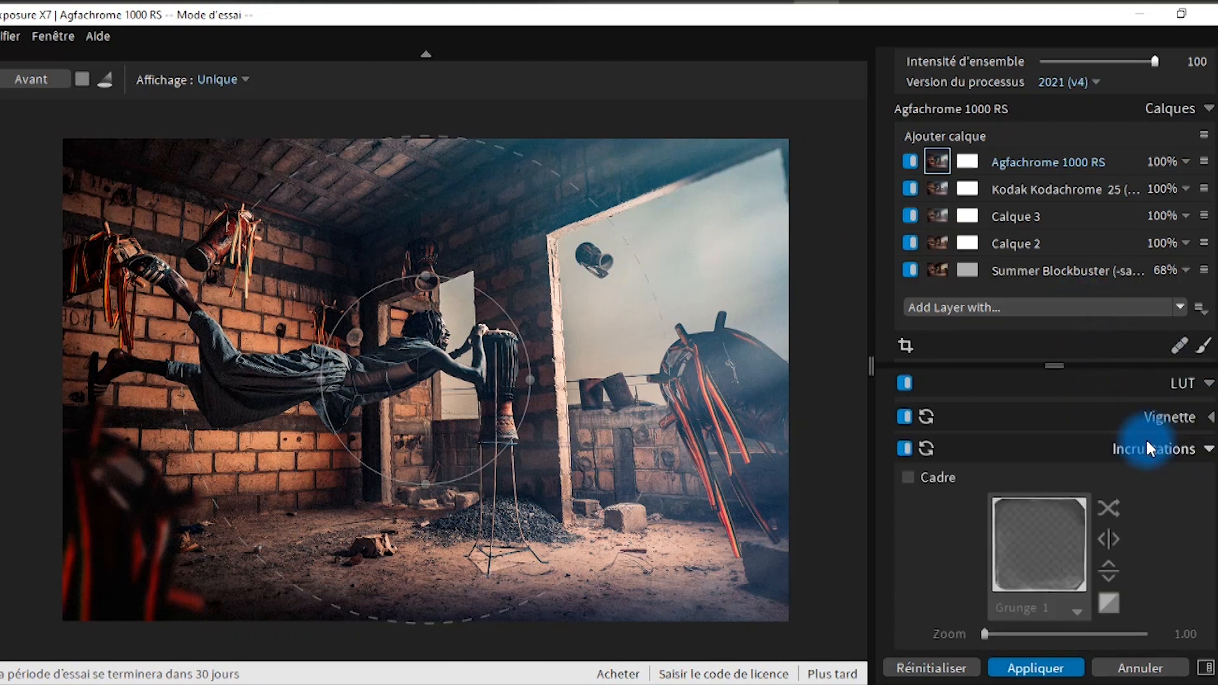
# Step: Enable the Texture overlay on the Agfachrome 1000 RS layer using Scratches 9 at 18 opacity
pyautogui.scroll(-8, 1142, 448)
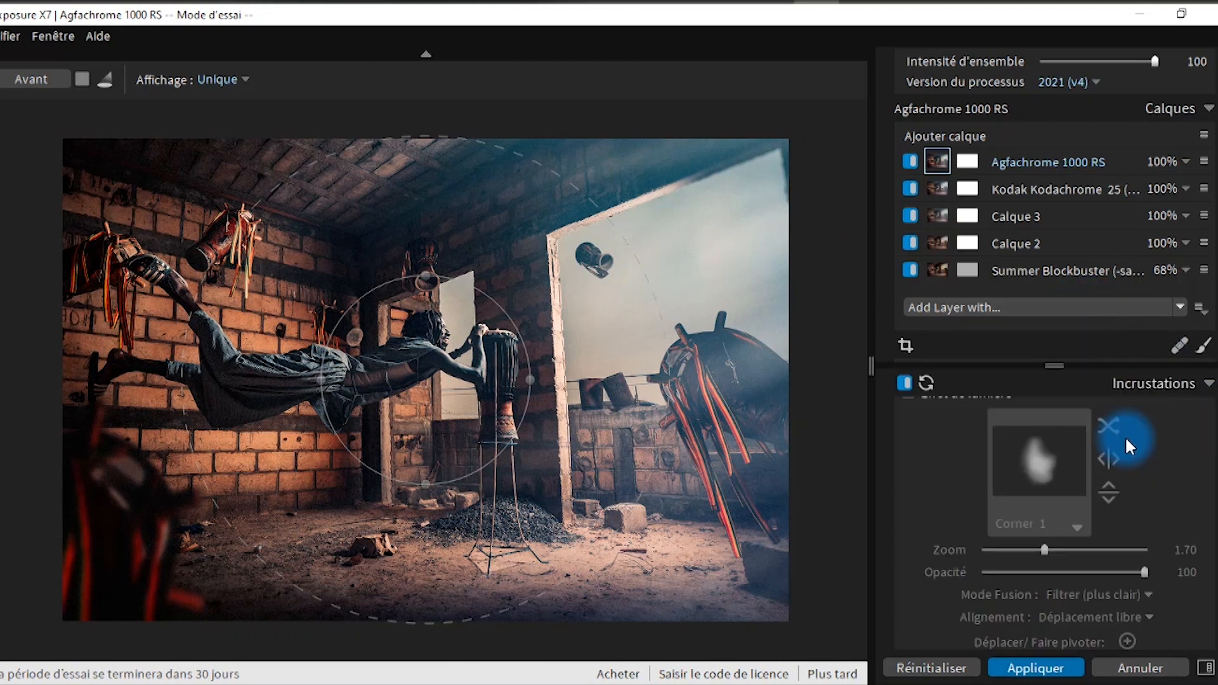
pyautogui.scroll(-4, 1078, 438)
pyautogui.scroll(3, 1040, 432)
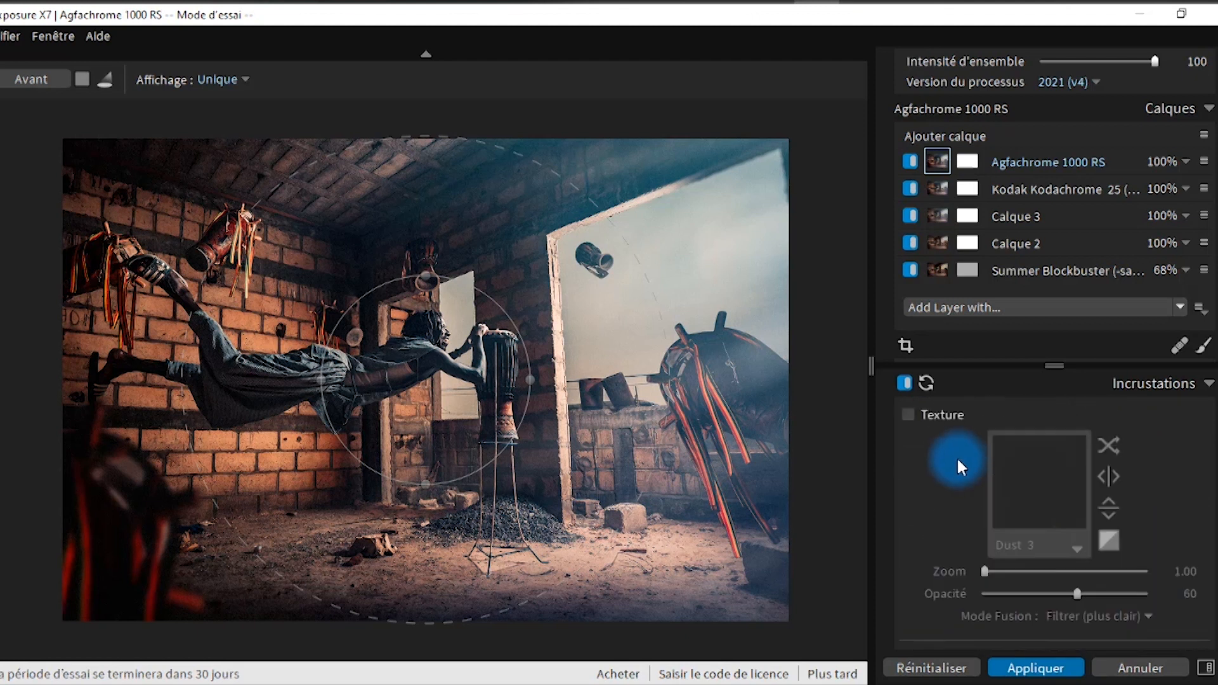
pyautogui.click(919, 416)
pyautogui.click(1022, 484)
pyautogui.scroll(-8, 890, 415)
pyautogui.click(886, 421)
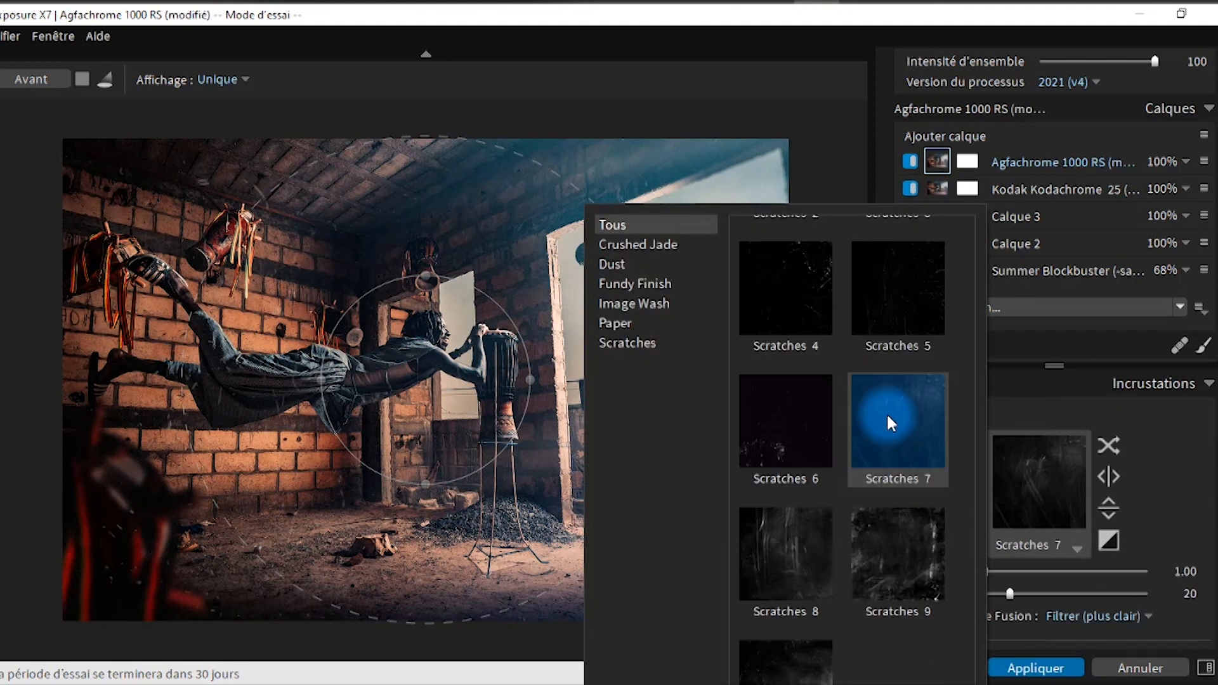
pyautogui.click(907, 545)
pyautogui.click(907, 546)
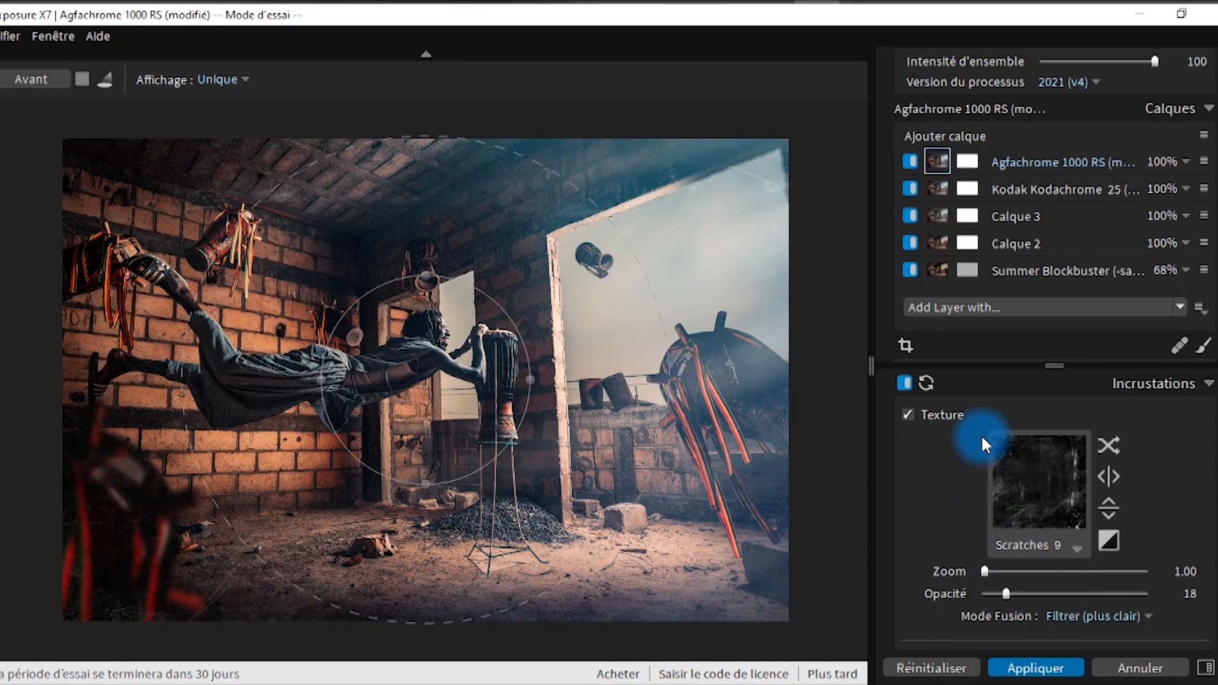
# Step: Add a layer above the Agfachrome layer and give it a Crushed Jade 2 texture overlay at 7 opacity
pyautogui.click(975, 145)
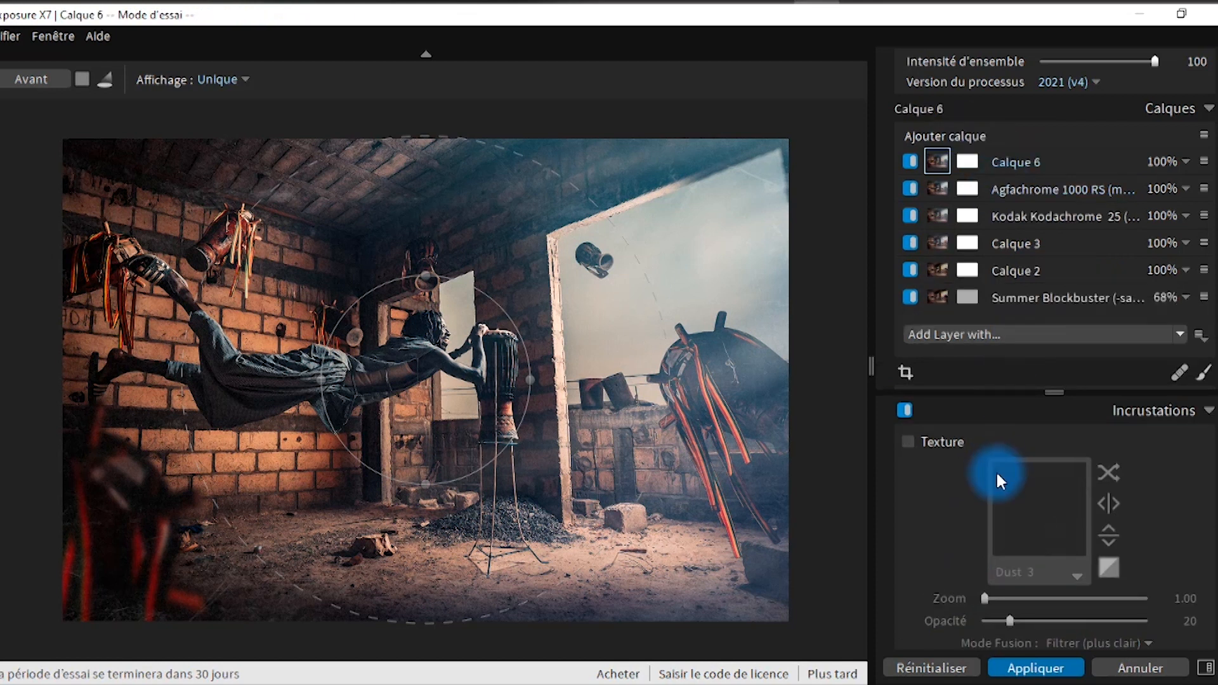
pyautogui.click(908, 441)
pyautogui.click(1023, 509)
pyautogui.click(898, 419)
pyautogui.scroll(-3, 897, 413)
pyautogui.scroll(7, 897, 413)
pyautogui.click(897, 420)
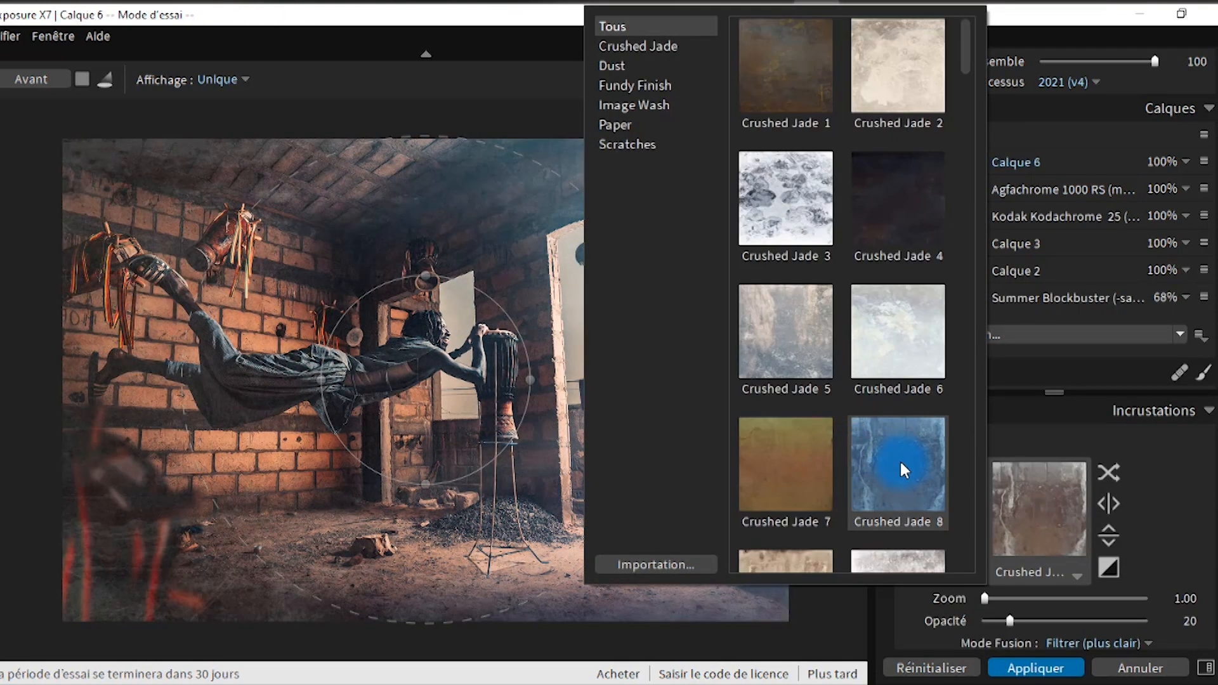
pyautogui.click(888, 352)
pyautogui.click(908, 107)
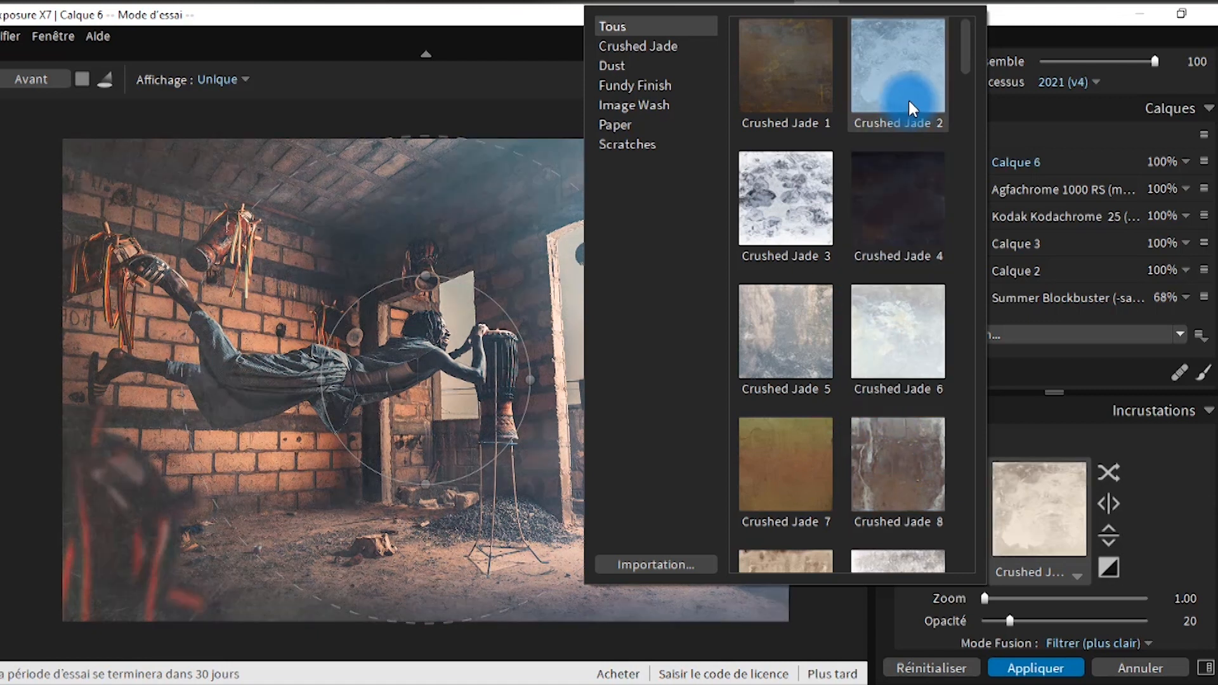
pyautogui.click(908, 107)
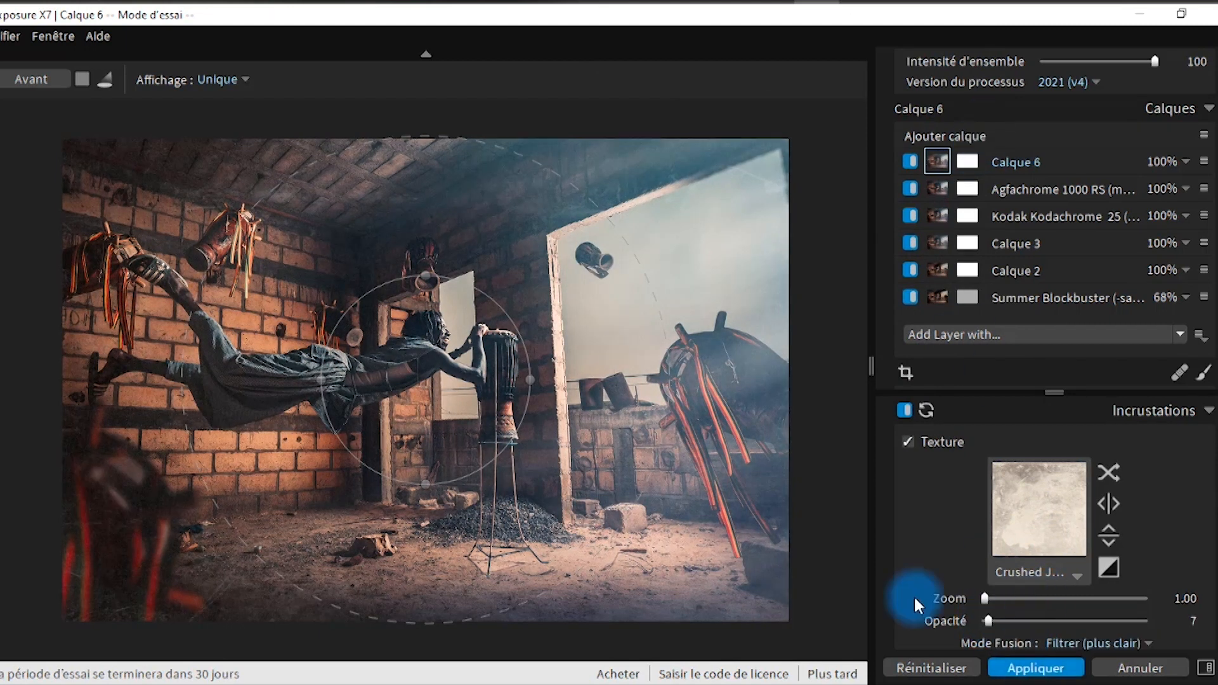
# Step: Apply the Exposure X7 grade back to Photoshop, save the Calque 2.psb smart object and close it
pyautogui.click(1036, 667)
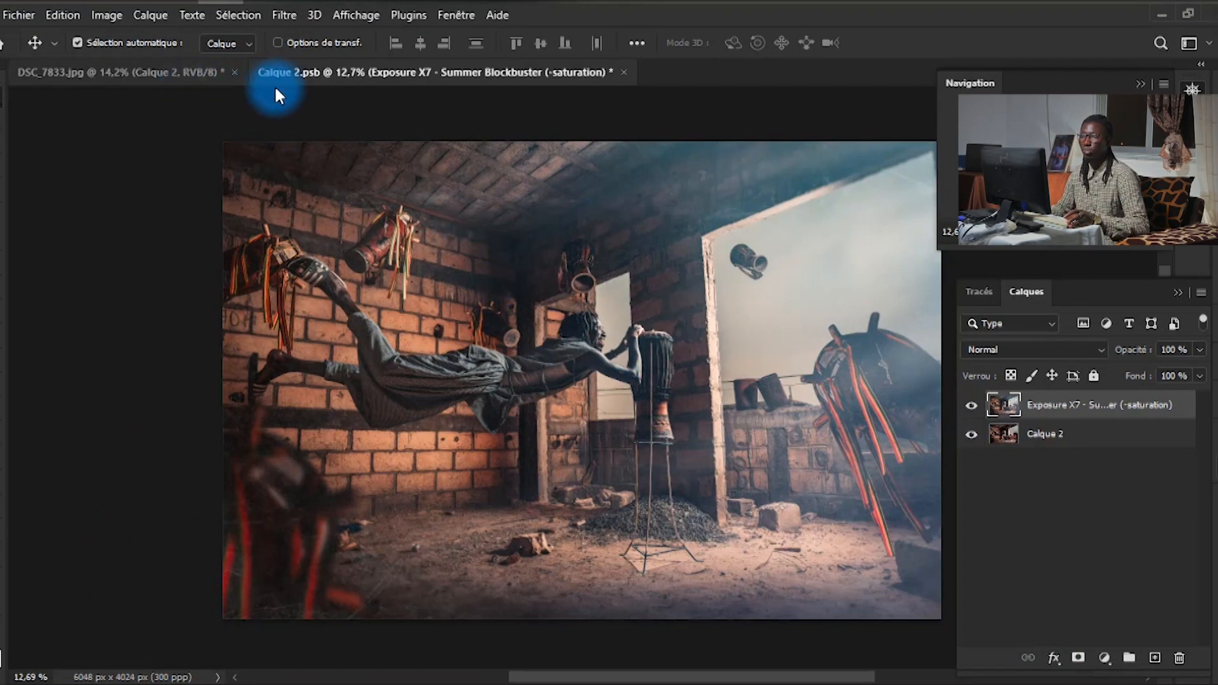
pyautogui.hotkey('ctrl', 's')
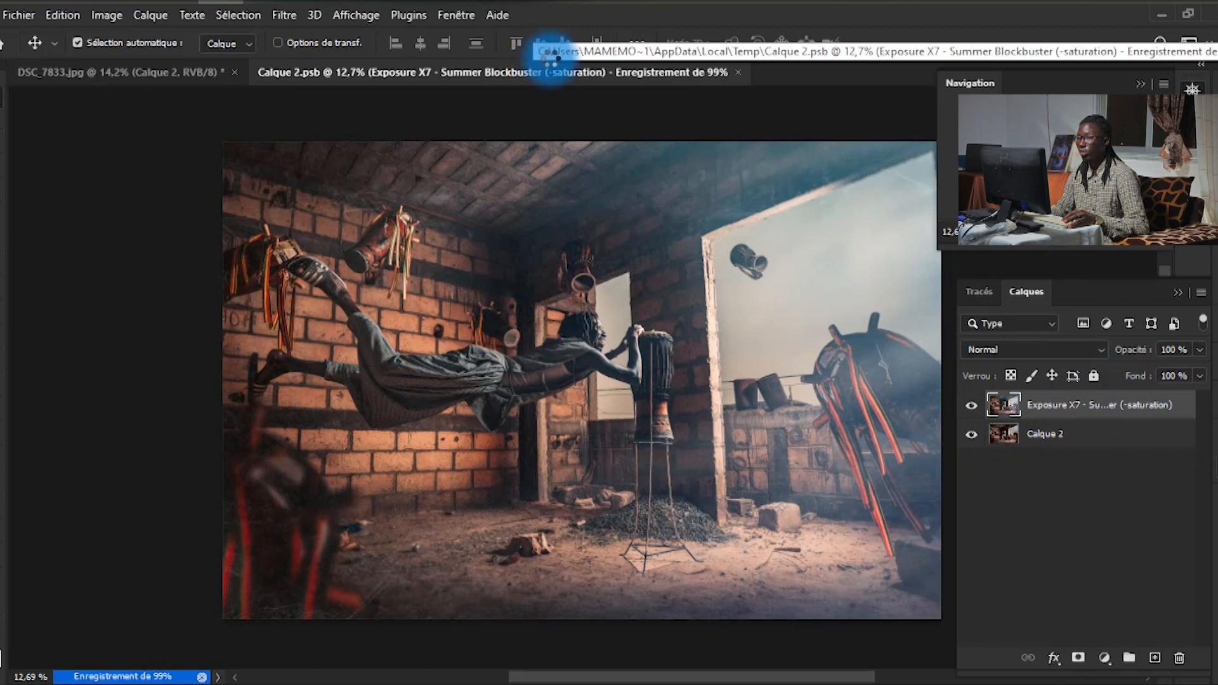
pyautogui.click(616, 72)
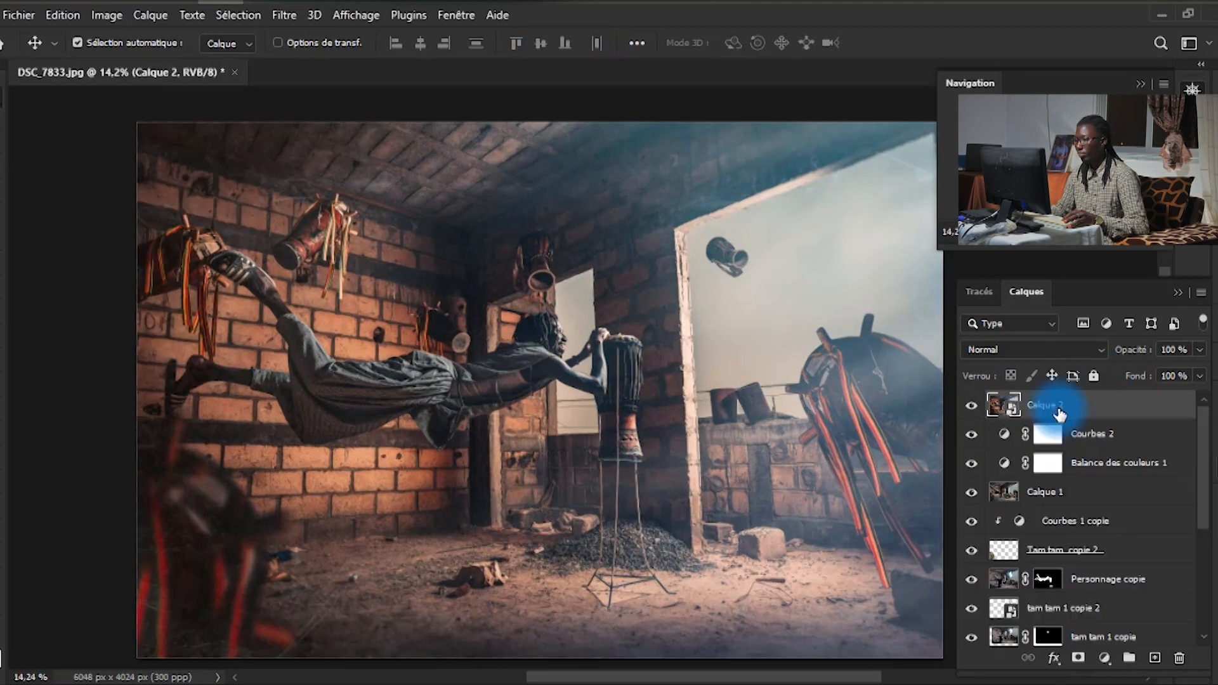
# Step: Reopen the contents of the Calque 2 smart object to check the grade, close them and inspect the composite
pyautogui.rightClick(1059, 410)
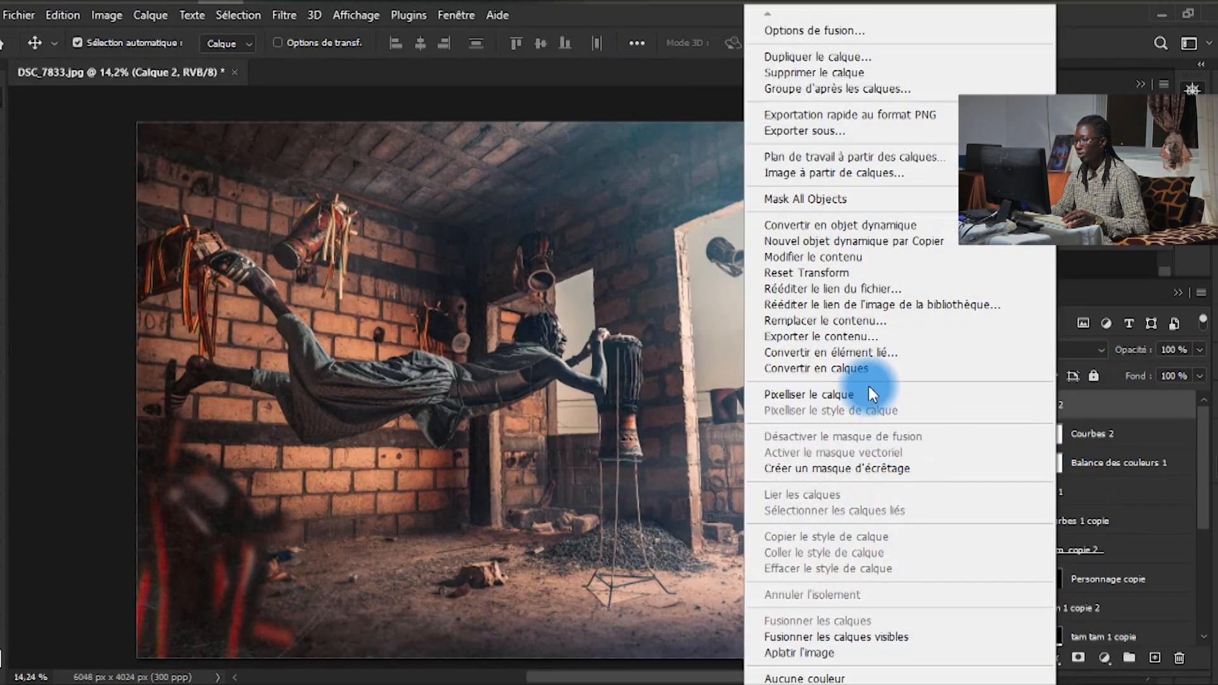
pyautogui.click(1129, 443)
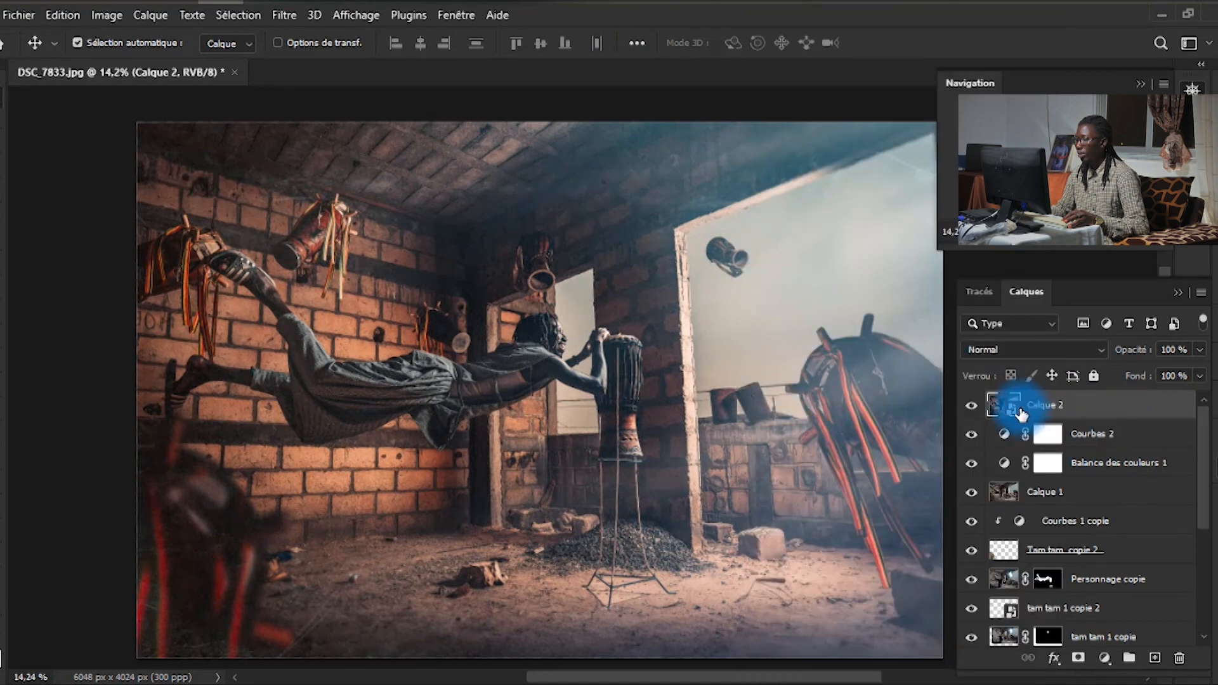
pyautogui.doubleClick(1014, 416)
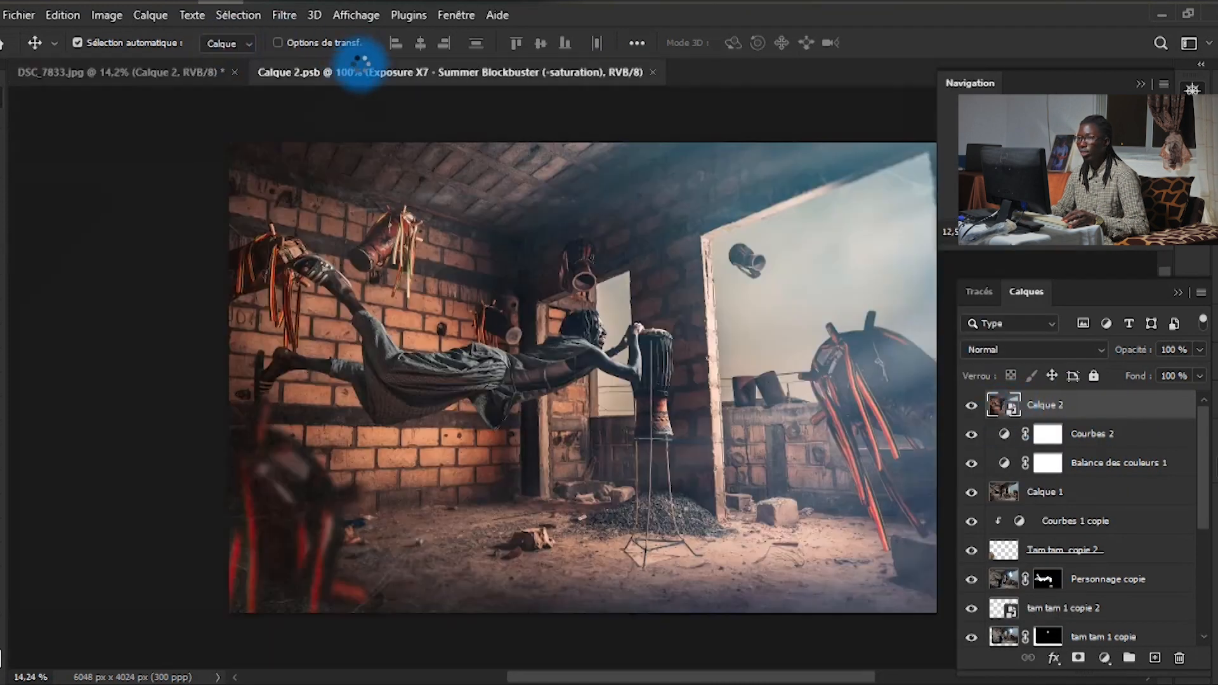
pyautogui.click(656, 72)
pyautogui.scroll(1, 525, 279)
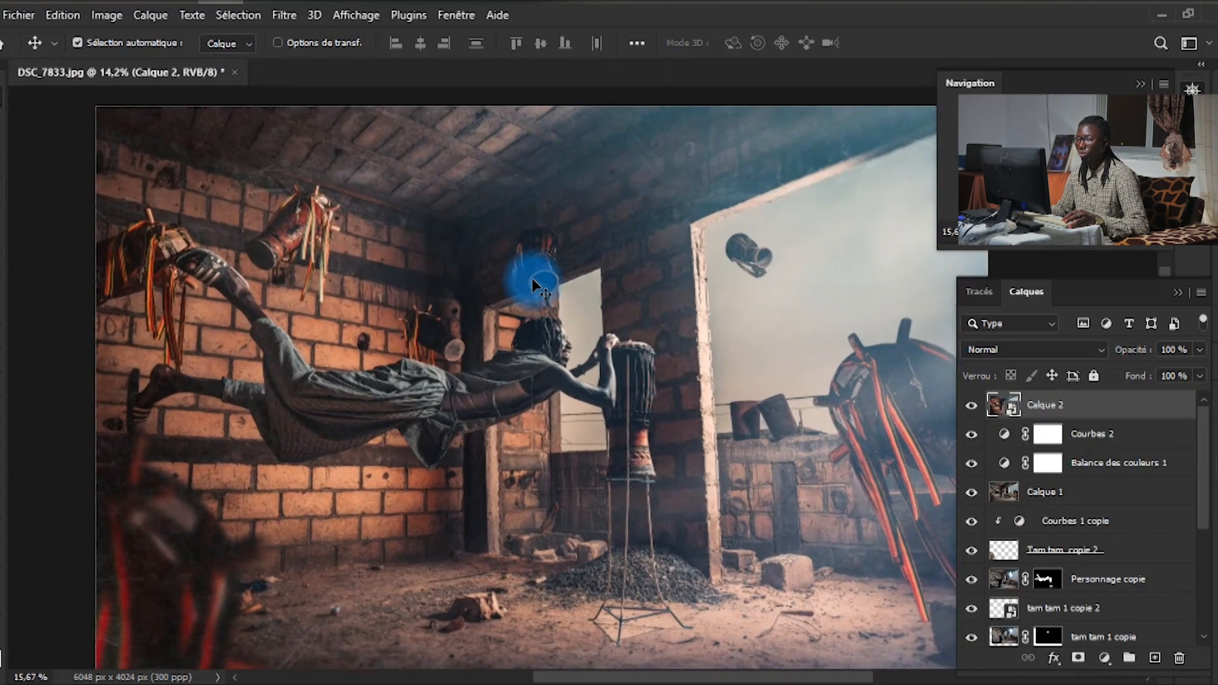